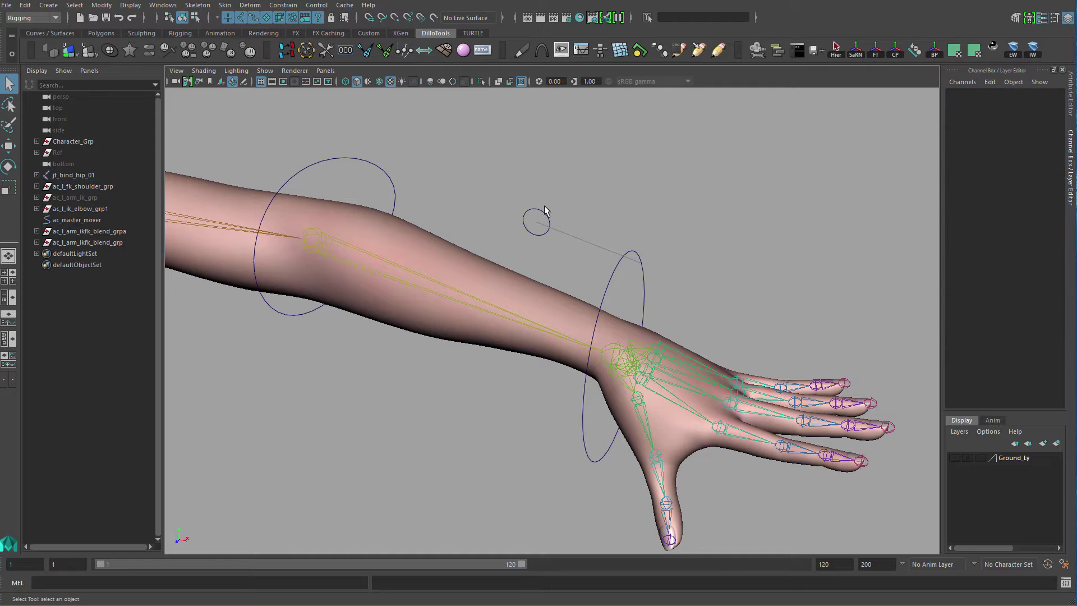
# Move the arm IK/FK blend control to Translate X 1 to switch the arm to IK.
pyautogui.press('w')
pyautogui.moveTo(553, 211); pyautogui.dragTo(708, 281)
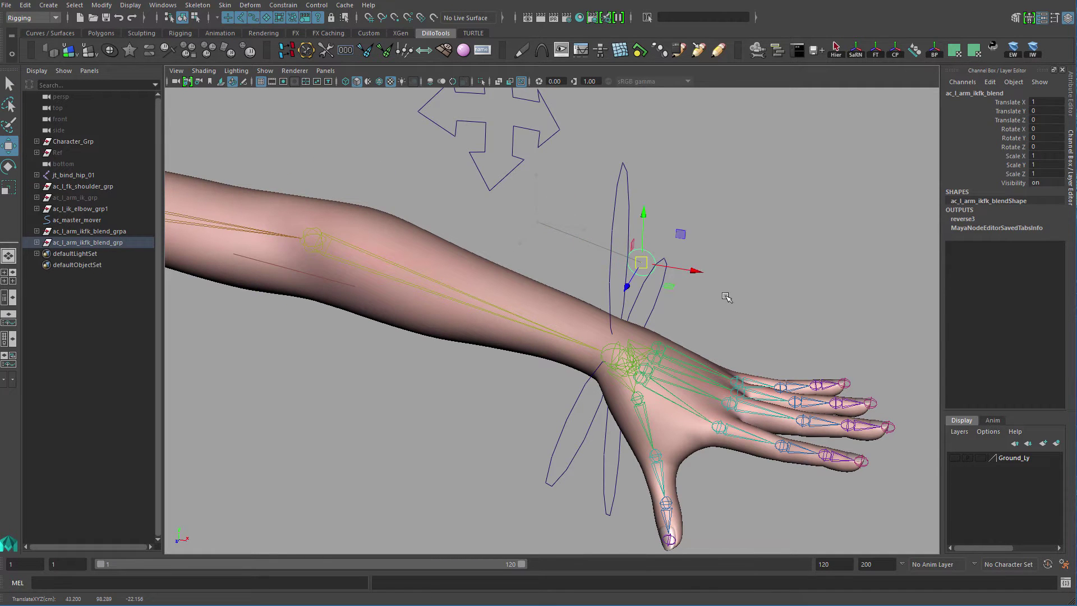
pyautogui.press('q')
# Try moving and rotating the IK wrist control to test the hand, undoing each change.
pyautogui.moveTo(594, 168); pyautogui.dragTo(638, 192)
pyautogui.press('e')
pyautogui.press('w')
pyautogui.moveTo(616, 357); pyautogui.dragTo(544, 338)
pyautogui.hotkey('ctrl', 'z')
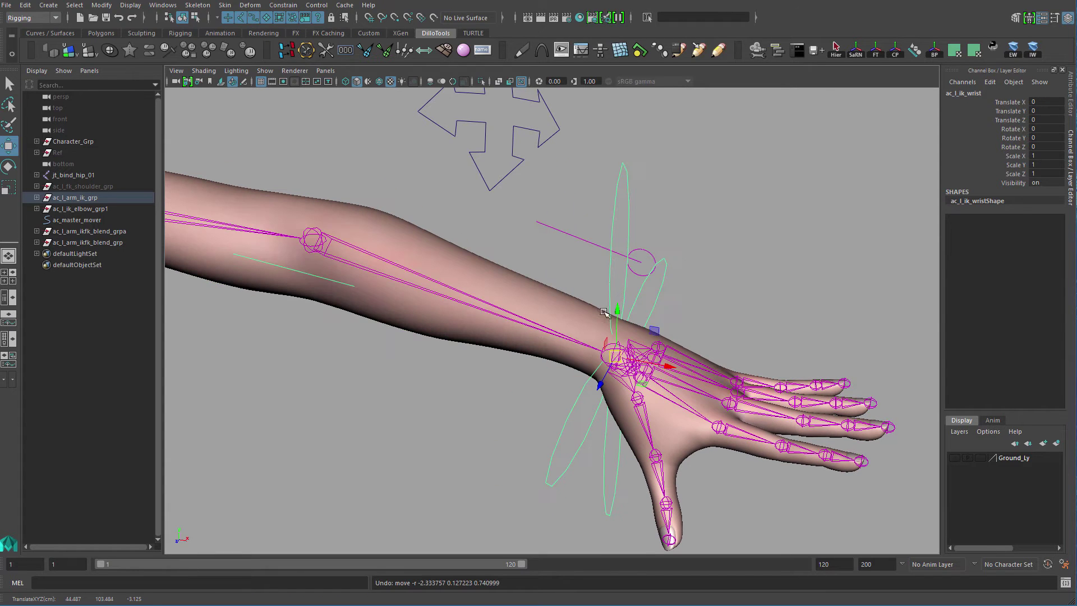
pyautogui.press('e')
pyautogui.moveTo(651, 329)
pyautogui.mouseDown()
pyautogui.moveTo(751, 350)
pyautogui.moveTo(776, 314)
pyautogui.moveTo(695, 339)
pyautogui.moveTo(617, 286)
pyautogui.moveTo(654, 332)
pyautogui.mouseUp()
pyautogui.hotkey('ctrl', 'z')
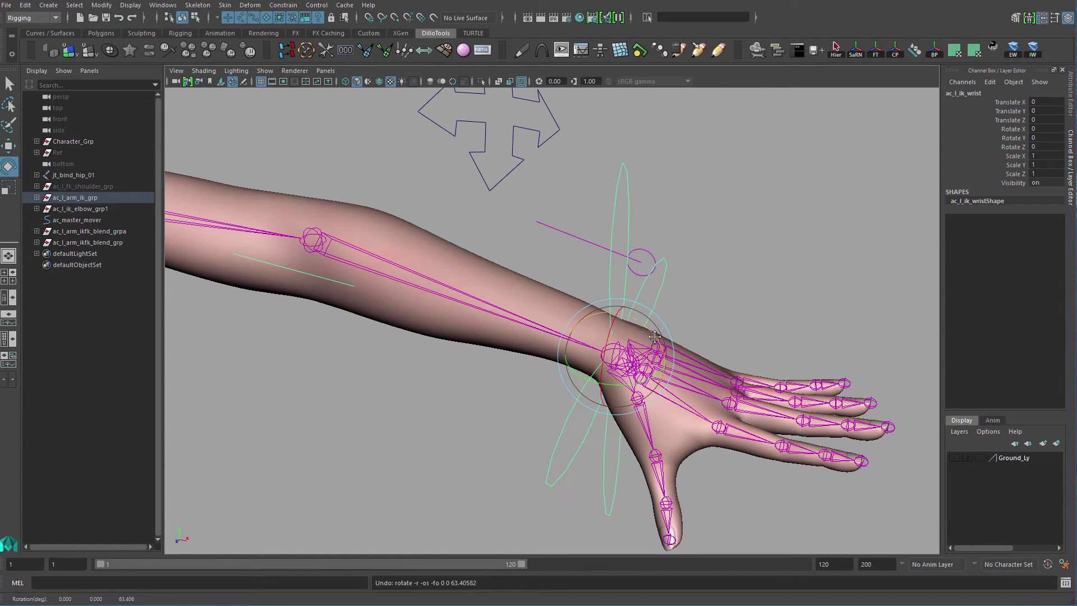
# Orient-constrain the left wrist bind joint to the IK wrist control without maintain offset, on all axes with weight 1.
pyautogui.keyDown('alt'); pyautogui.moveTo(654, 336); pyautogui.dragTo(735, 376, button='right'); pyautogui.keyUp('alt')
pyautogui.keyDown('alt'); pyautogui.moveTo(734, 375); pyautogui.dragTo(680, 351, button='middle'); pyautogui.keyUp('alt')
pyautogui.keyDown('alt'); pyautogui.moveTo(680, 352); pyautogui.dragTo(590, 186, button='right'); pyautogui.keyUp('alt')
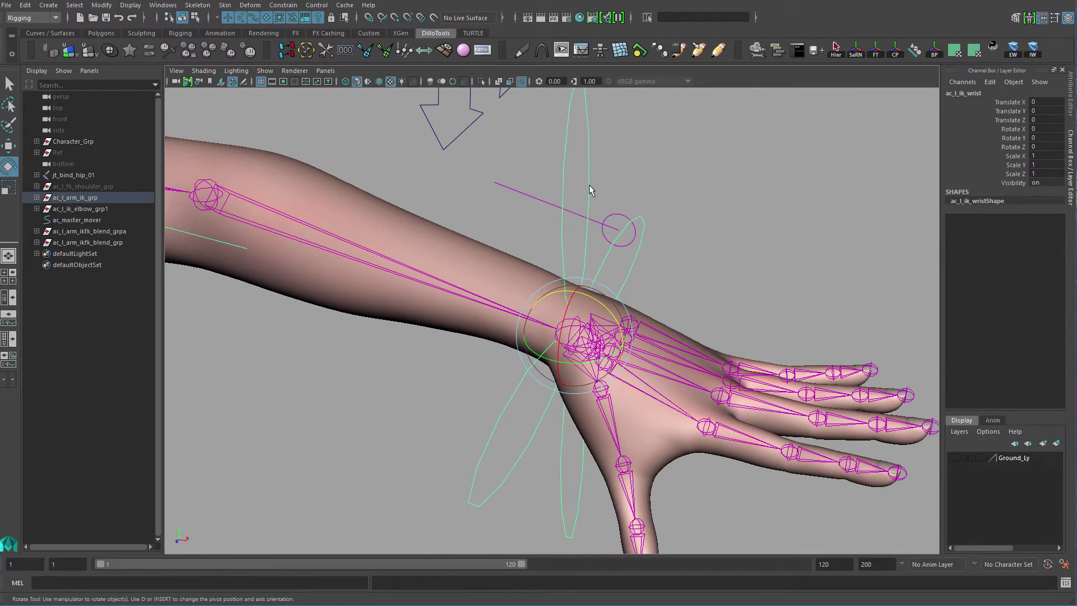
pyautogui.press('q')
pyautogui.moveTo(547, 136); pyautogui.dragTo(613, 153)
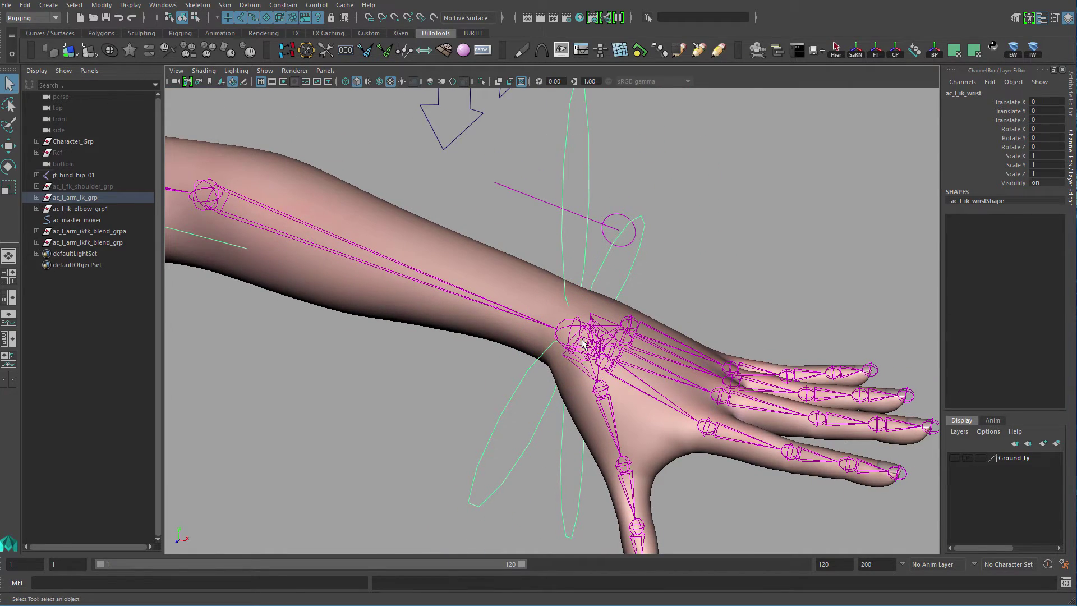
pyautogui.click(583, 343)
pyautogui.click(317, 5)
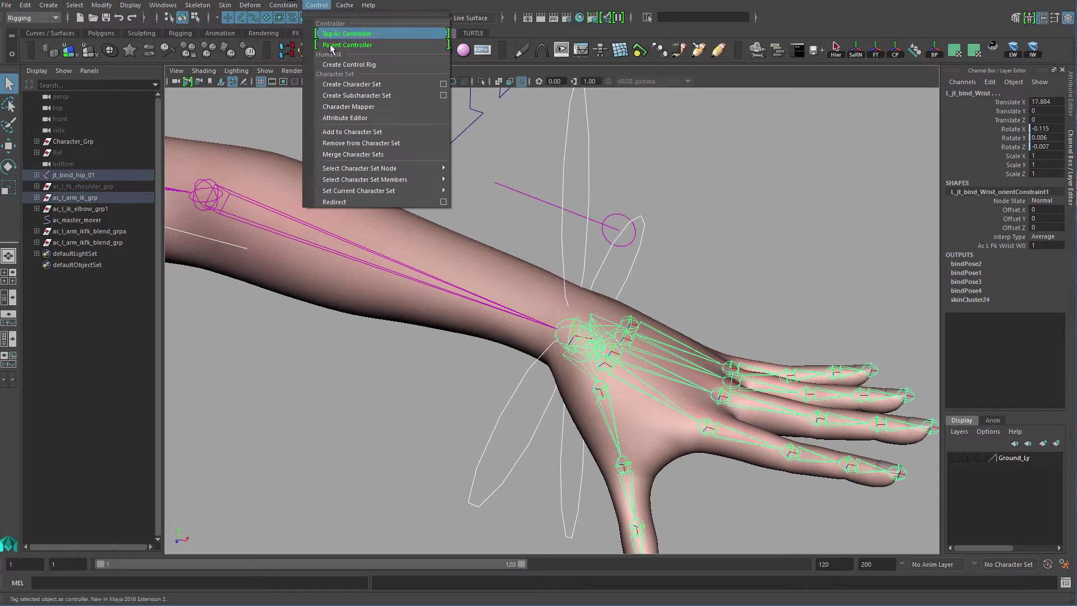
pyautogui.moveTo(283, 5)
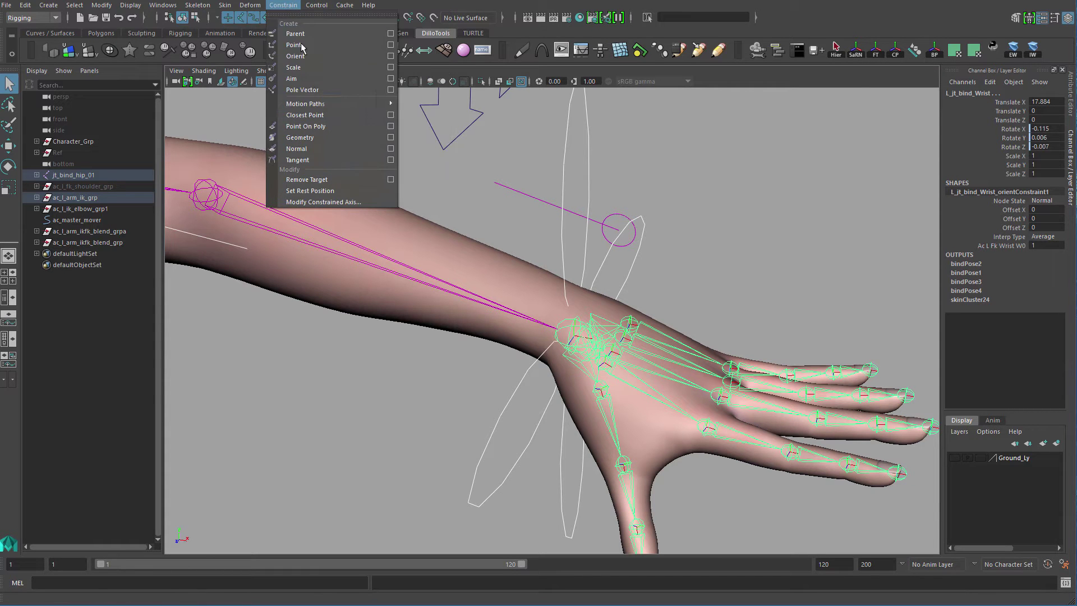
pyautogui.click(402, 56)
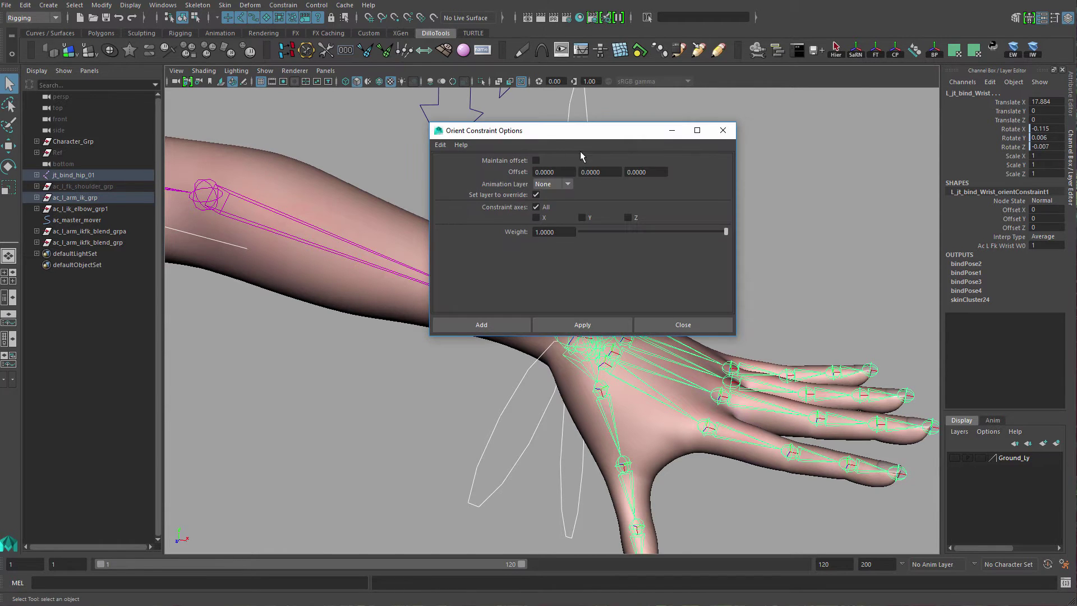
pyautogui.click(617, 328)
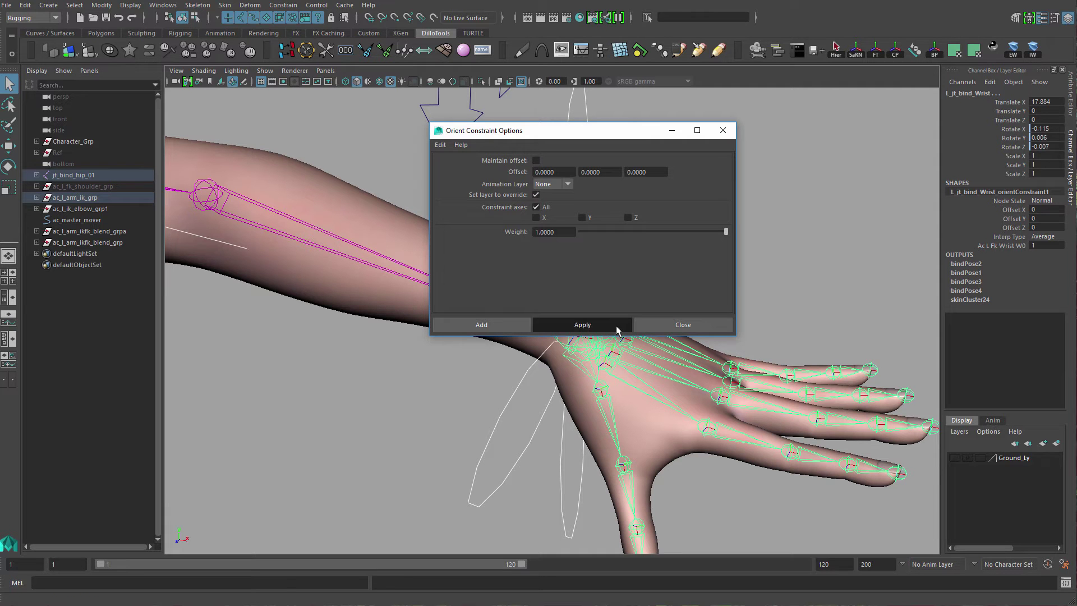
pyautogui.click(684, 327)
# Examine the Ac L Fk Wrist W0 and Ac L Ik Wrist W1 weights of the wrist joint's orient constraint.
pyautogui.moveTo(673, 312)
pyautogui.keyDown('alt'); pyautogui.mouseDown(button='middle')
pyautogui.moveTo(695, 304)
pyautogui.moveTo(673, 312)
pyautogui.mouseUp(button='middle'); pyautogui.keyUp('alt')
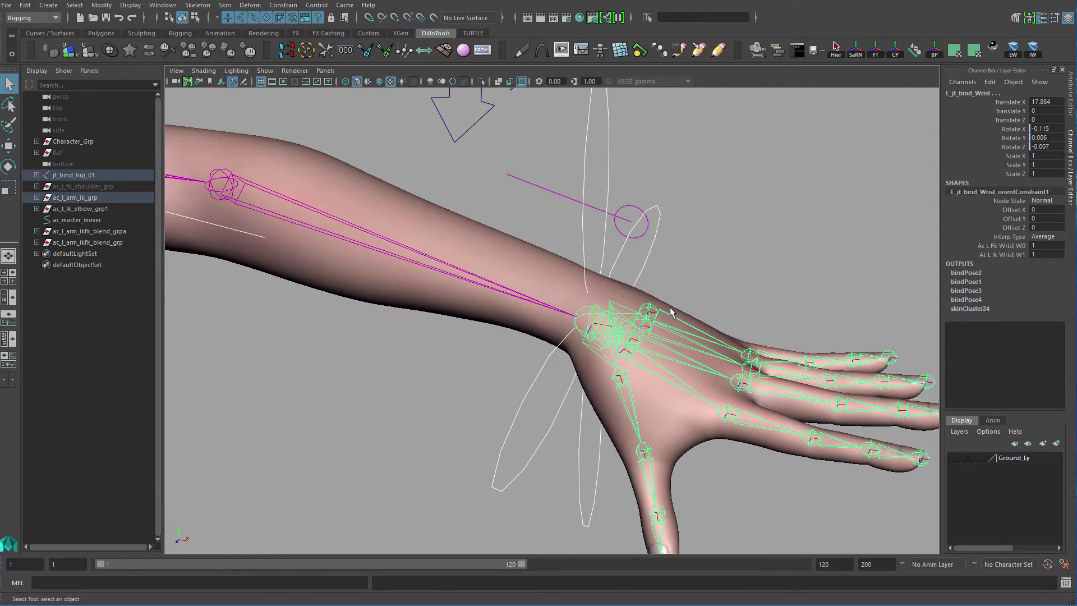
pyautogui.keyDown('alt'); pyautogui.moveTo(673, 312); pyautogui.dragTo(686, 309, button='right'); pyautogui.keyUp('alt')
pyautogui.click(1010, 246)
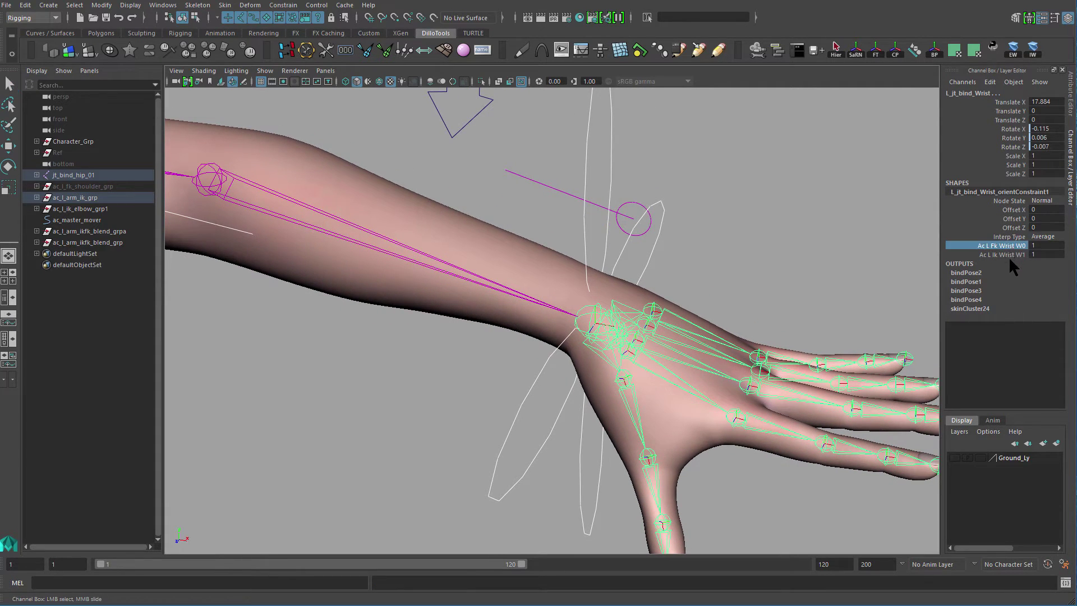
pyautogui.click(1011, 254)
pyautogui.click(1012, 245)
pyautogui.click(1013, 254)
pyautogui.click(1019, 246)
pyautogui.click(1044, 246)
pyautogui.click(1045, 254)
pyautogui.click(1045, 246)
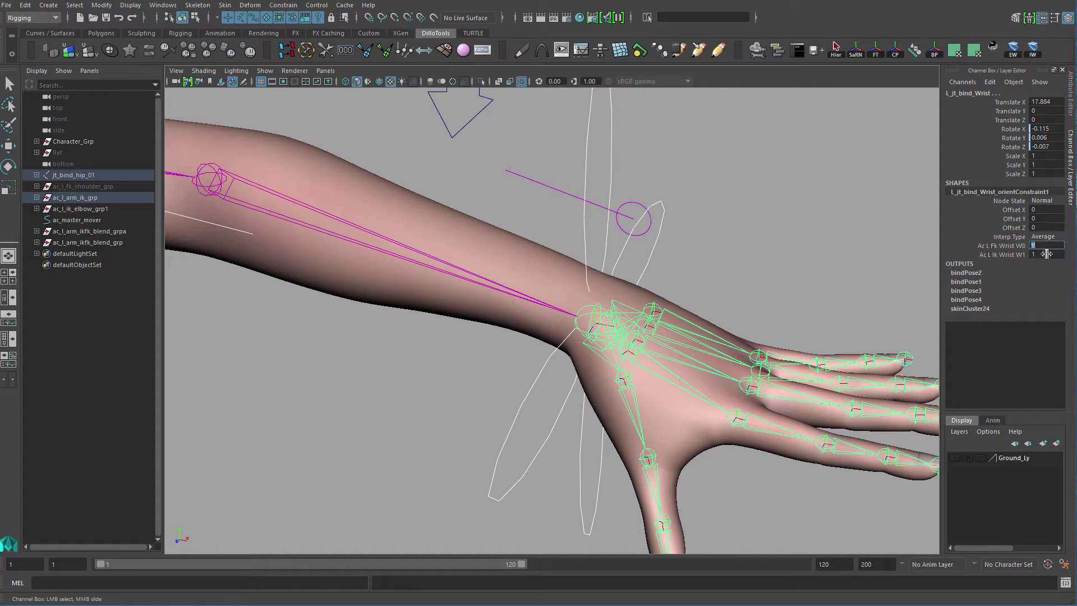
pyautogui.click(1047, 254)
pyautogui.click(1049, 245)
pyautogui.click(1048, 255)
pyautogui.click(1049, 245)
pyautogui.click(1050, 255)
pyautogui.keyDown('alt'); pyautogui.moveTo(672, 322); pyautogui.dragTo(696, 339, button='middle'); pyautogui.keyUp('alt')
pyautogui.keyDown('alt'); pyautogui.moveTo(642, 358); pyautogui.dragTo(648, 354, button='middle'); pyautogui.keyUp('alt')
pyautogui.keyDown('alt'); pyautogui.moveTo(649, 353); pyautogui.dragTo(709, 219, button='right'); pyautogui.keyUp('alt')
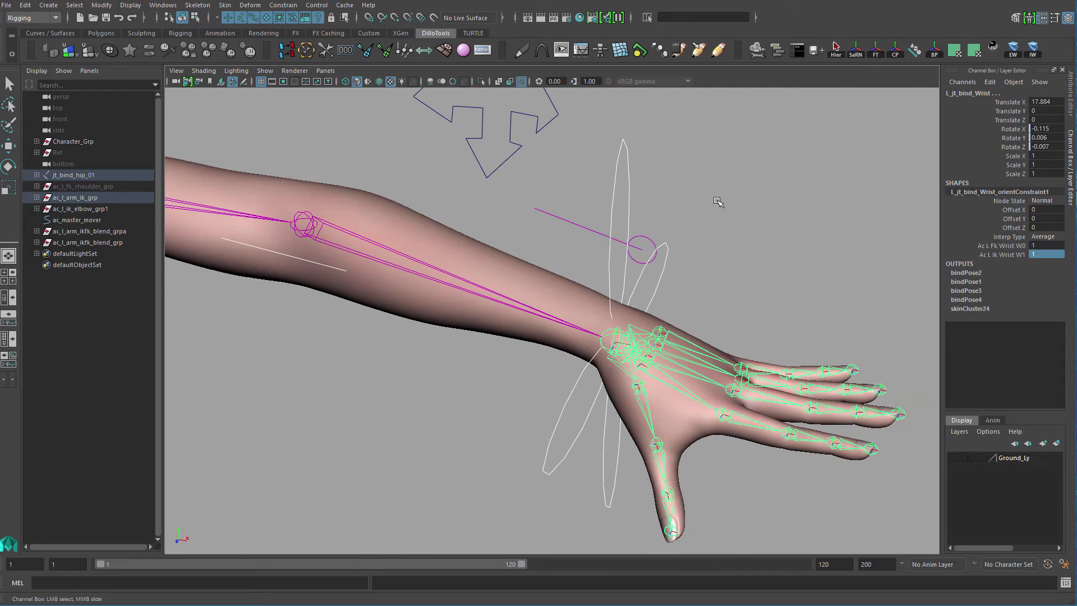
# Rotate the IK wrist control about -90 degrees around Z to test the constraint.
pyautogui.click(715, 200)
pyautogui.click(665, 260)
pyautogui.press('e')
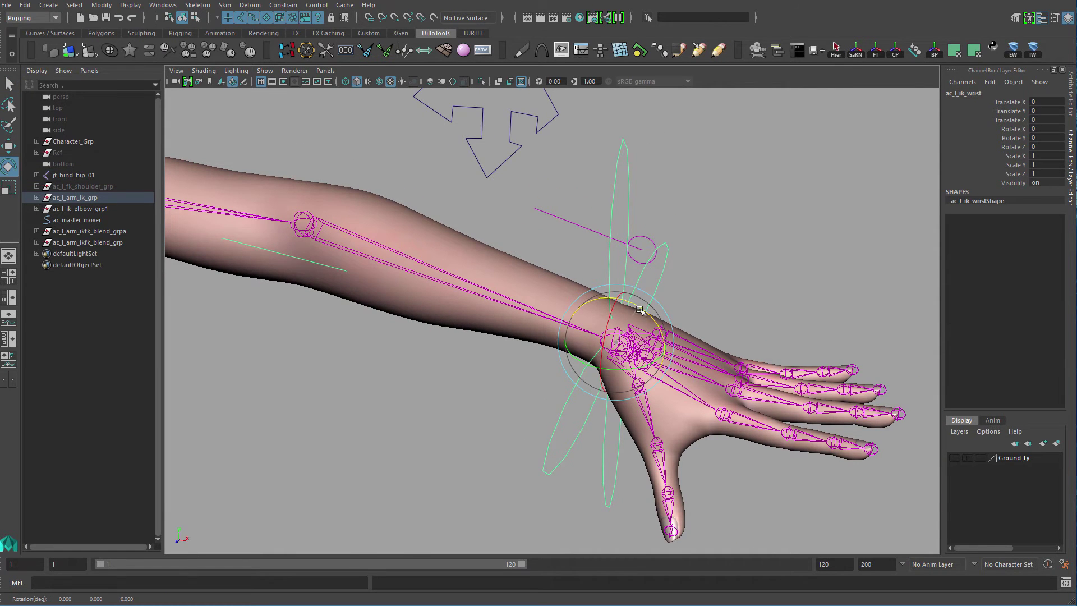
pyautogui.moveTo(666, 345); pyautogui.dragTo(639, 362)
pyautogui.press('q')
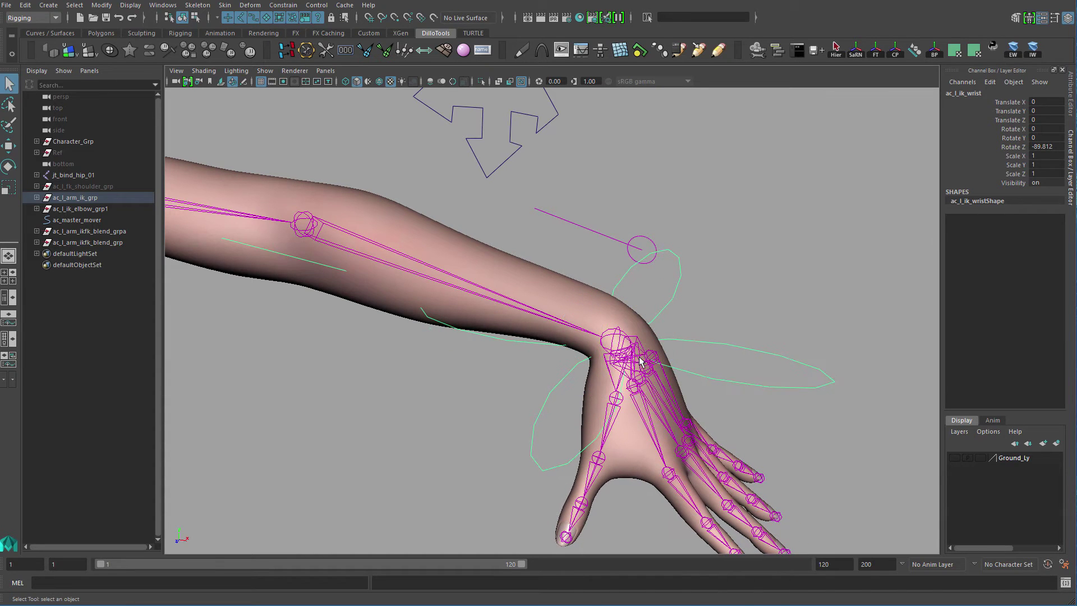
# Compare the Z rotation of the left wrist bind joint with that of the IK wrist control.
pyautogui.click(640, 351)
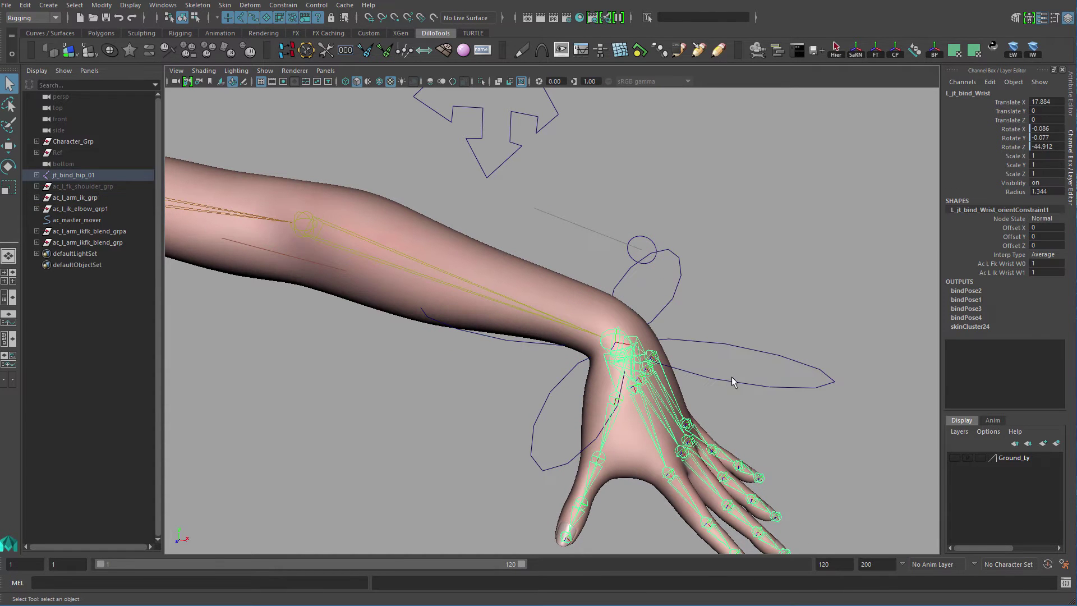
pyautogui.click(755, 349)
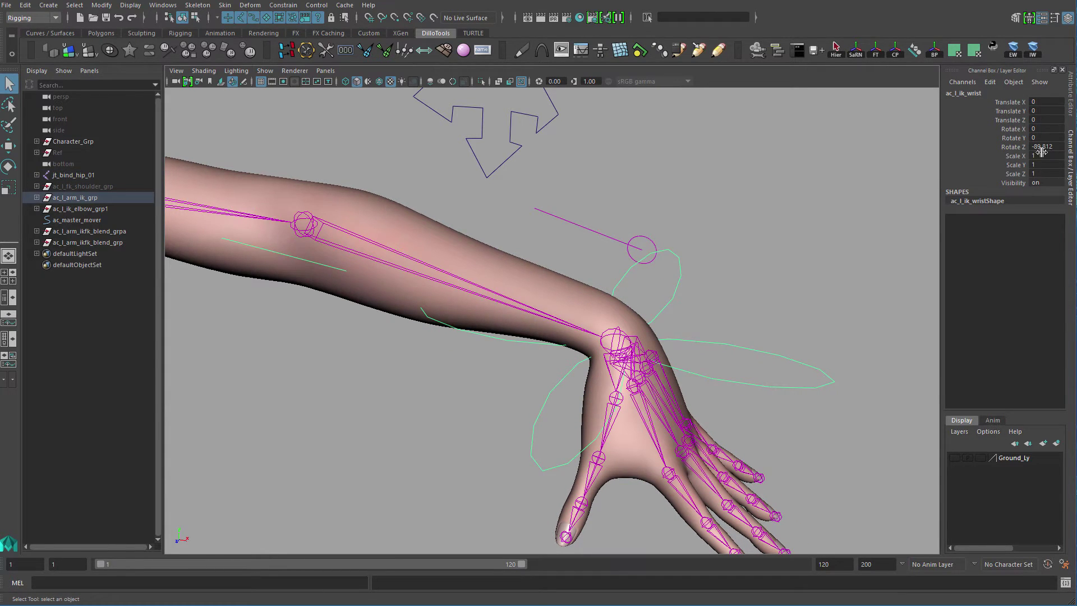
pyautogui.click(632, 348)
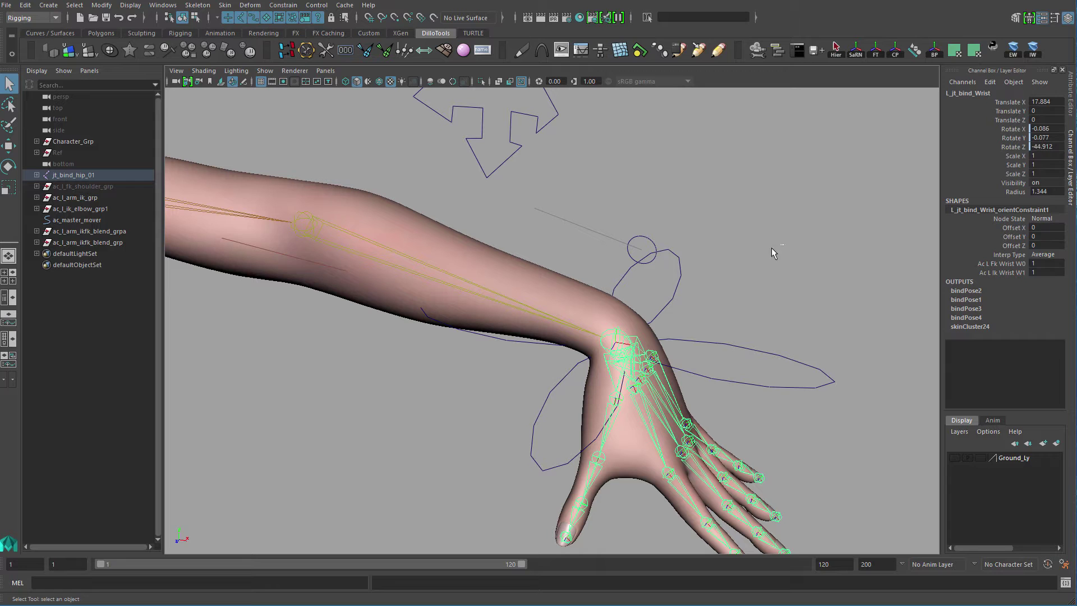
# Reset the IK wrist control's Rotate Z to 0.
pyautogui.moveTo(782, 245); pyautogui.dragTo(672, 281)
pyautogui.doubleClick(1052, 145)
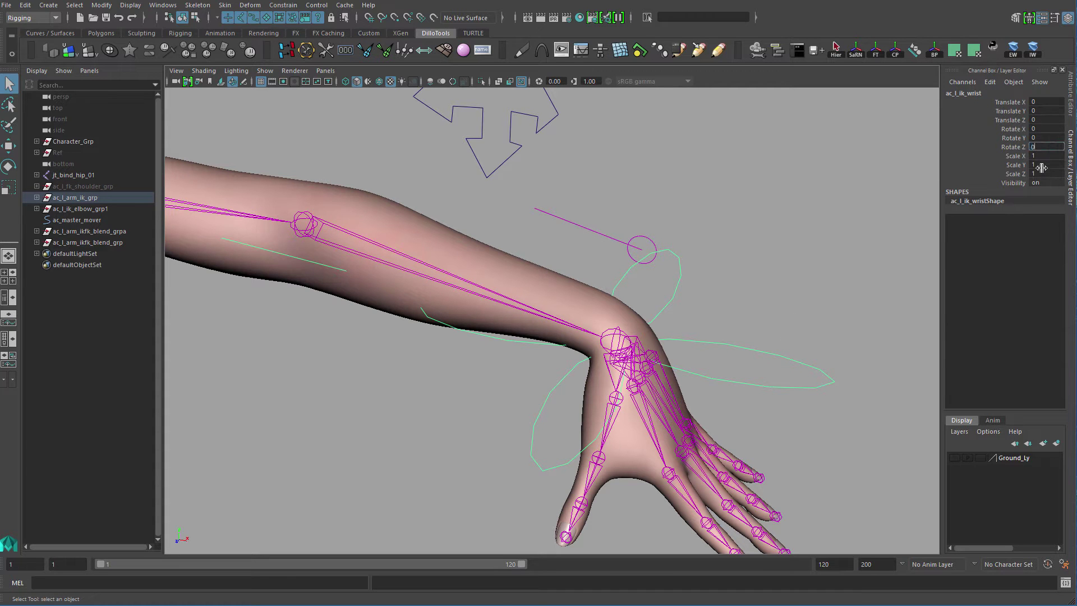
pyautogui.write('0')
pyautogui.press('Return')
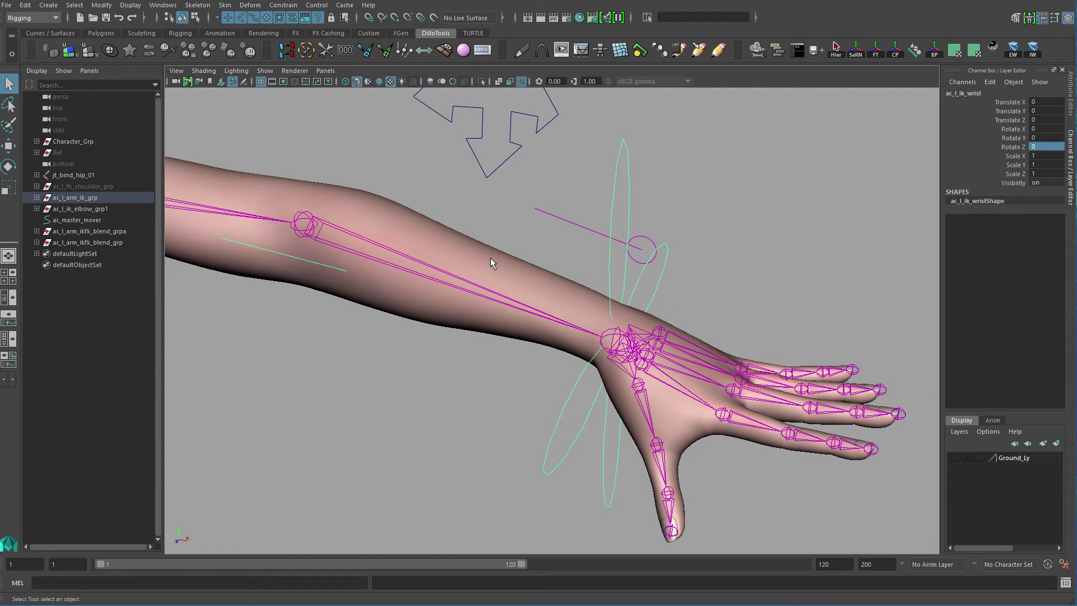
# Slide the arm IK/FK blend control along X, ending at Translate X 1.
pyautogui.keyDown('alt'); pyautogui.moveTo(553, 304); pyautogui.dragTo(512, 199); pyautogui.keyUp('alt')
pyautogui.press('w')
pyautogui.click(572, 229)
pyautogui.moveTo(572, 229); pyautogui.dragTo(799, 312)
pyautogui.press('q')
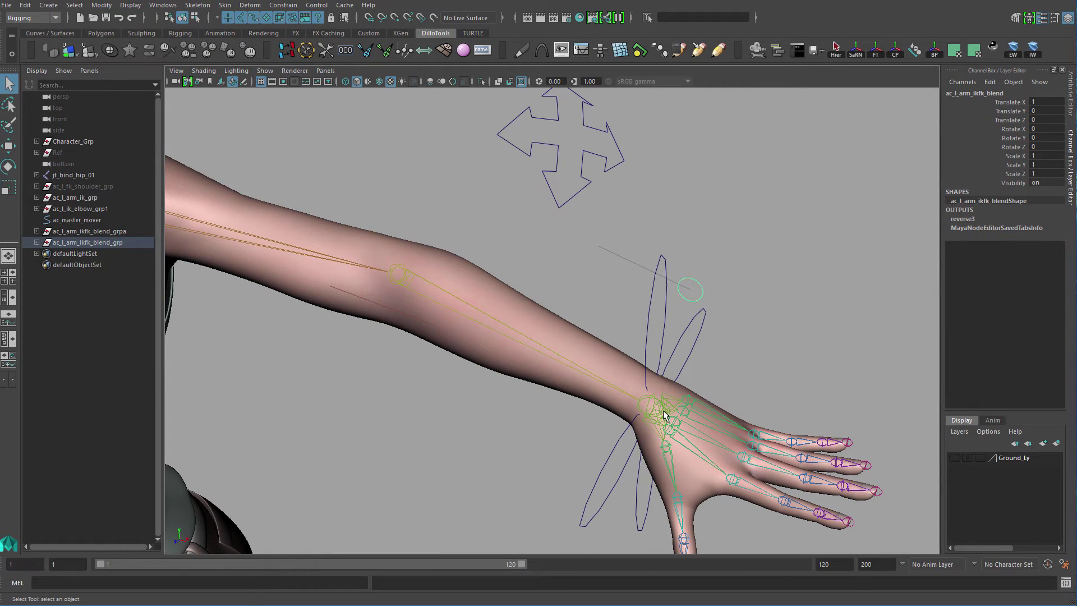
# Select the left wrist bind joint and highlight its orient constraint's Fk and Ik wrist weights.
pyautogui.click(664, 412)
pyautogui.click(664, 421)
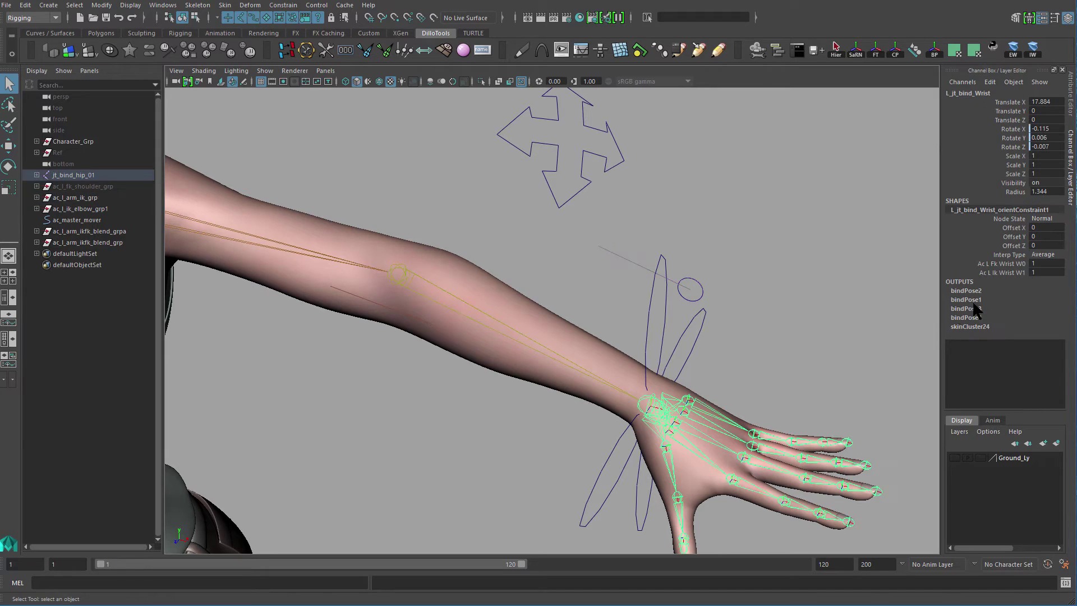
pyautogui.moveTo(1004, 263); pyautogui.dragTo(994, 285)
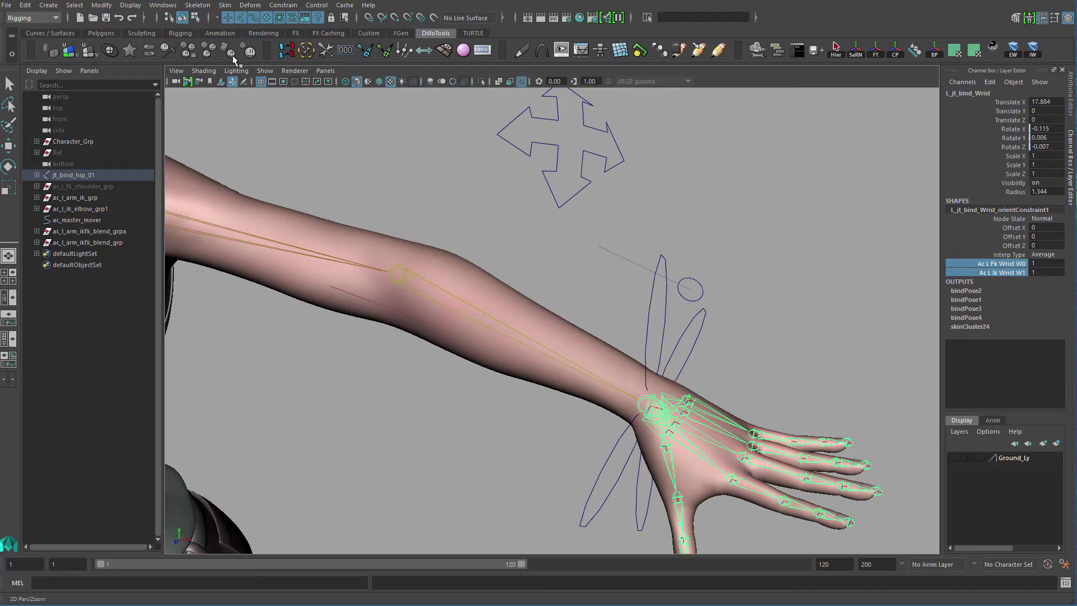
# Open the Node Editor and place it so the whole arm IK/FK visibility network can be viewed.
pyautogui.click(163, 5)
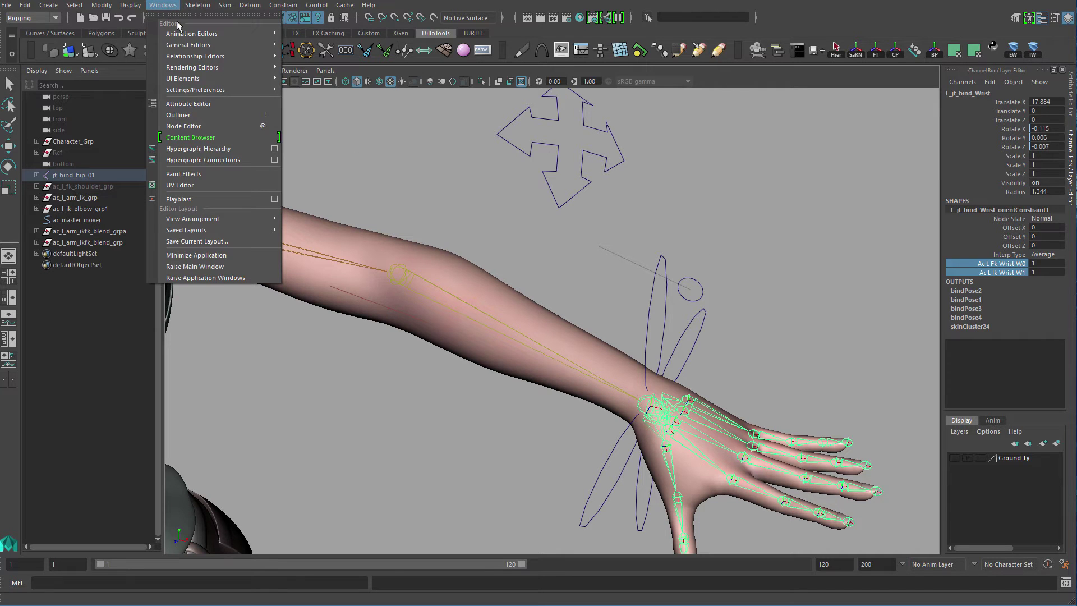
pyautogui.click(211, 127)
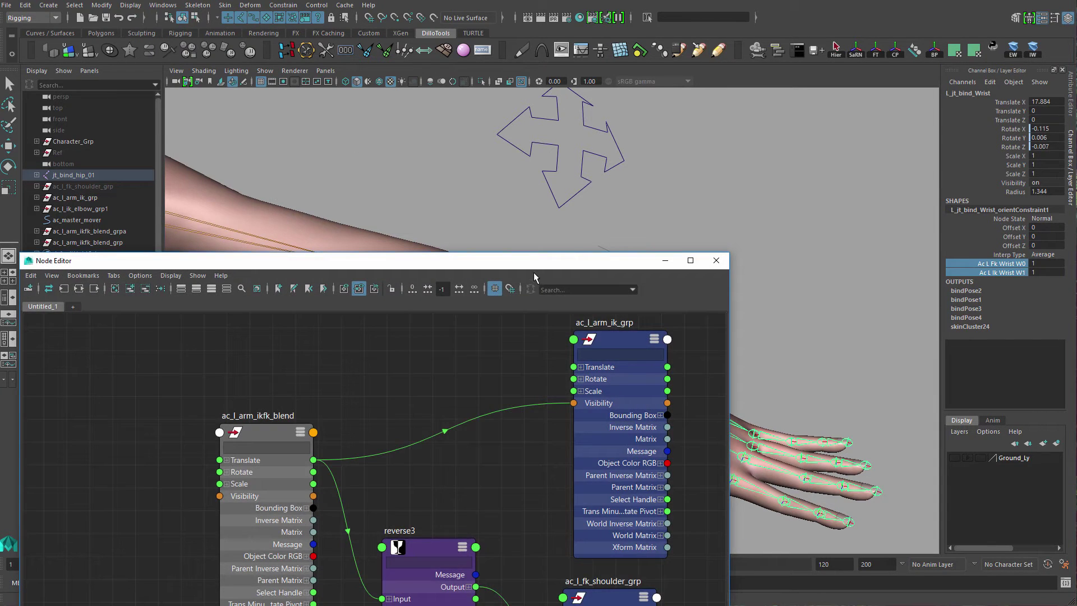
pyautogui.moveTo(581, 266); pyautogui.dragTo(725, 56)
pyautogui.keyDown('alt'); pyautogui.moveTo(507, 199); pyautogui.dragTo(452, 230, button='right'); pyautogui.keyUp('alt')
pyautogui.keyDown('alt'); pyautogui.moveTo(452, 230); pyautogui.dragTo(425, 233, button='middle'); pyautogui.keyUp('alt')
# Spread out the blend control, reverse3, ac_l_arm_ik_grp and ac_l_fk_shoulder_grp nodes to make room in the graph.
pyautogui.moveTo(395, 277); pyautogui.dragTo(351, 282)
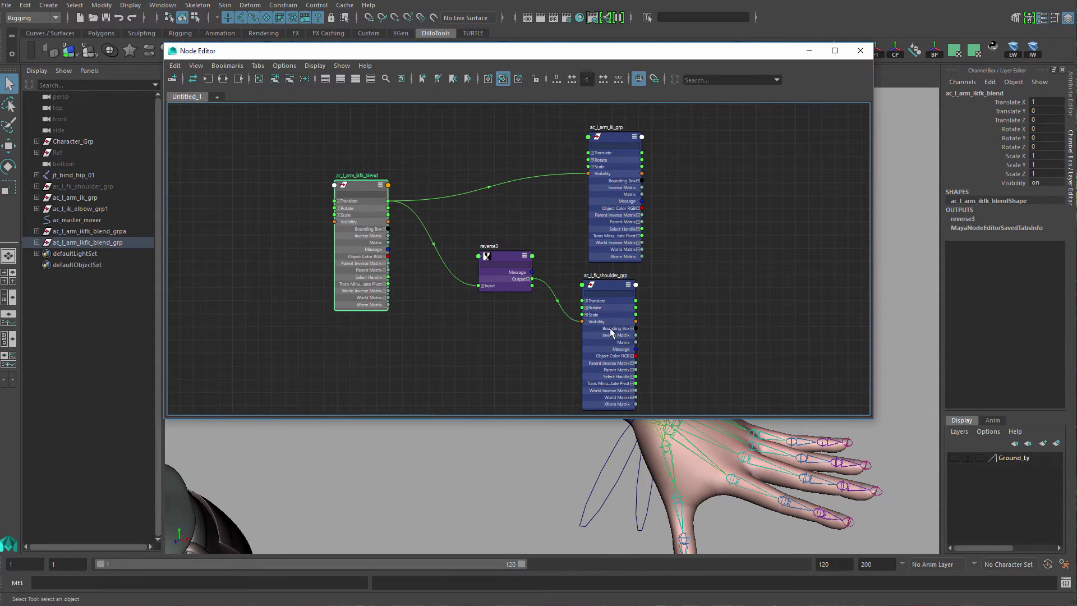
pyautogui.moveTo(611, 334); pyautogui.dragTo(746, 286)
pyautogui.moveTo(615, 227); pyautogui.dragTo(723, 183)
pyautogui.moveTo(483, 292); pyautogui.dragTo(470, 292)
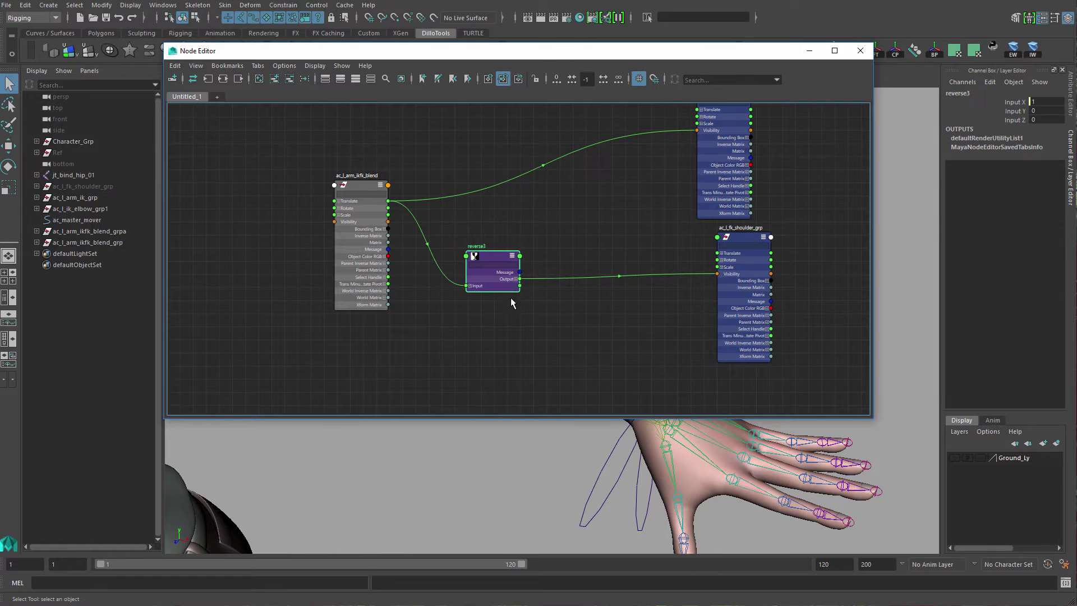
# Expand the Output and Input attributes of reverse3 and the Translate attribute of ac_l_arm_ikfk_blend into their X, Y, Z components.
pyautogui.click(516, 279)
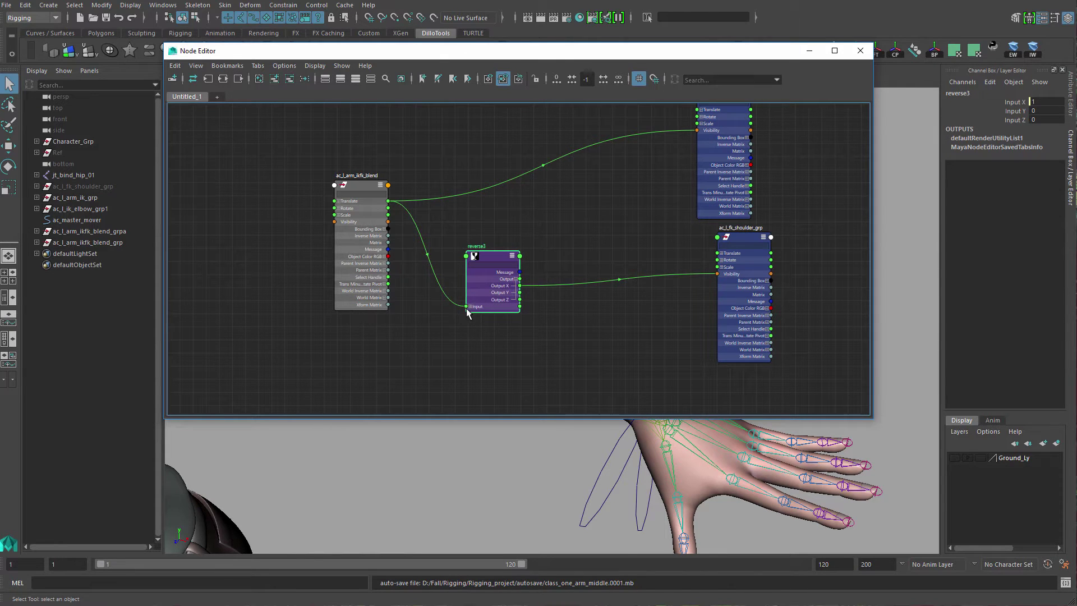
pyautogui.click(471, 307)
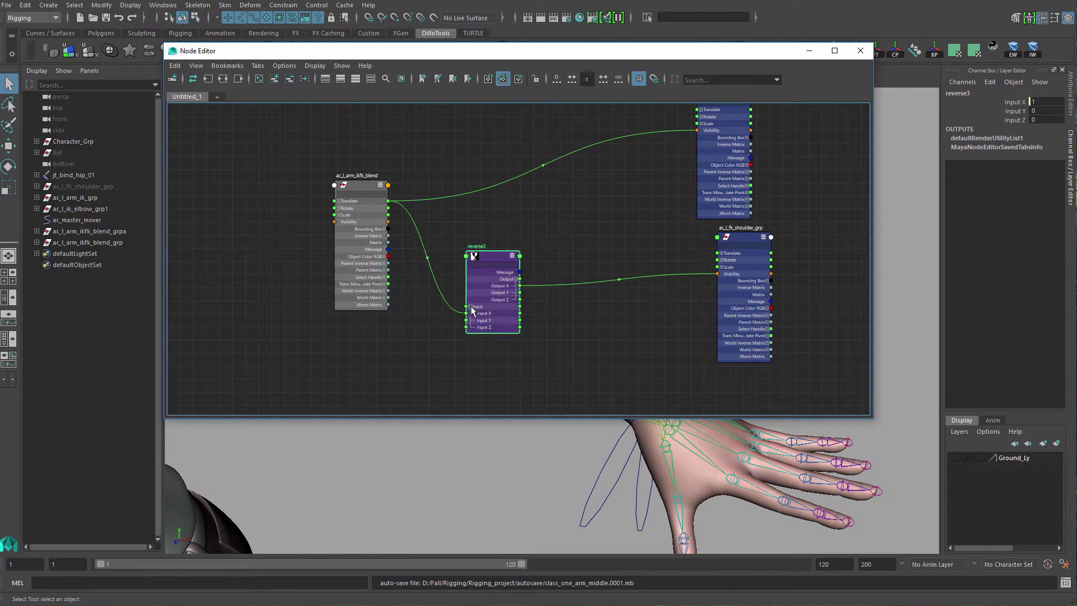
pyautogui.click(339, 202)
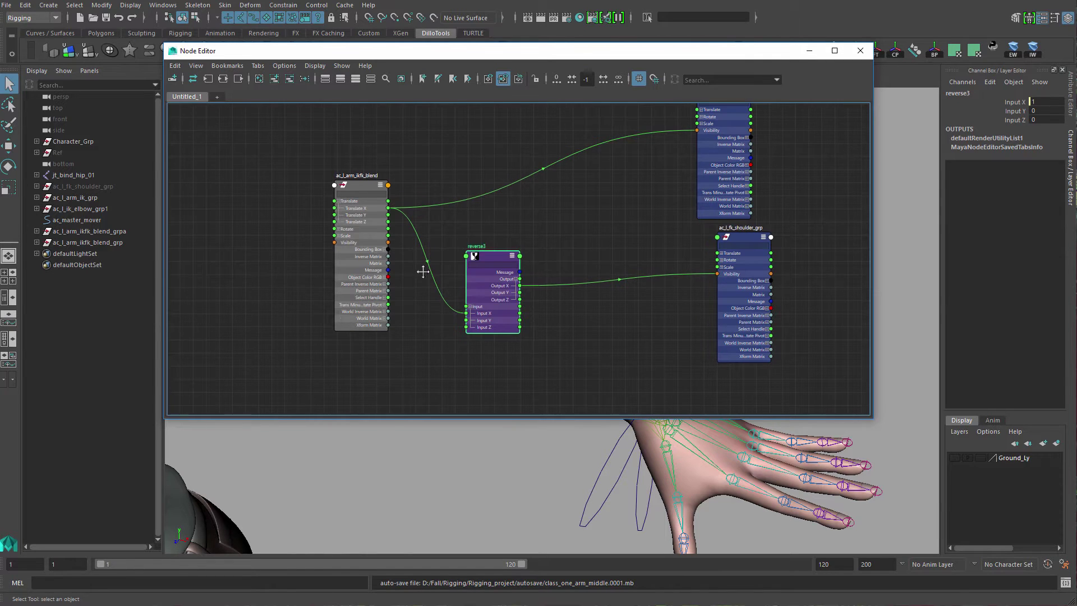
# Reposition reverse3 closer to the blend node and shift ac_l_fk_shoulder_grp slightly toward it.
pyautogui.keyDown('alt'); pyautogui.moveTo(422, 272); pyautogui.dragTo(394, 256, button='middle'); pyautogui.keyUp('alt')
pyautogui.keyDown('alt'); pyautogui.moveTo(395, 255); pyautogui.dragTo(421, 288, button='right'); pyautogui.keyUp('alt')
pyautogui.keyDown('alt'); pyautogui.moveTo(421, 288); pyautogui.dragTo(431, 288, button='middle'); pyautogui.keyUp('alt')
pyautogui.click(309, 260)
pyautogui.moveTo(465, 286); pyautogui.dragTo(424, 270)
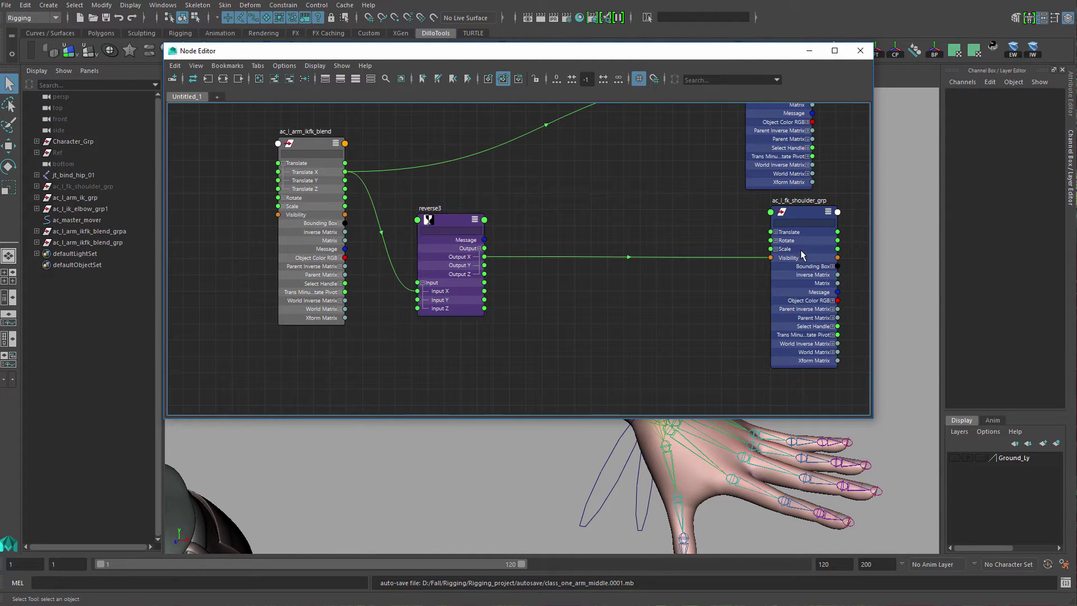
pyautogui.moveTo(800, 252); pyautogui.dragTo(761, 257)
# Move the Node Editor off the hand and select the left wrist bind joint in the viewport.
pyautogui.moveTo(648, 55); pyautogui.dragTo(386, 103)
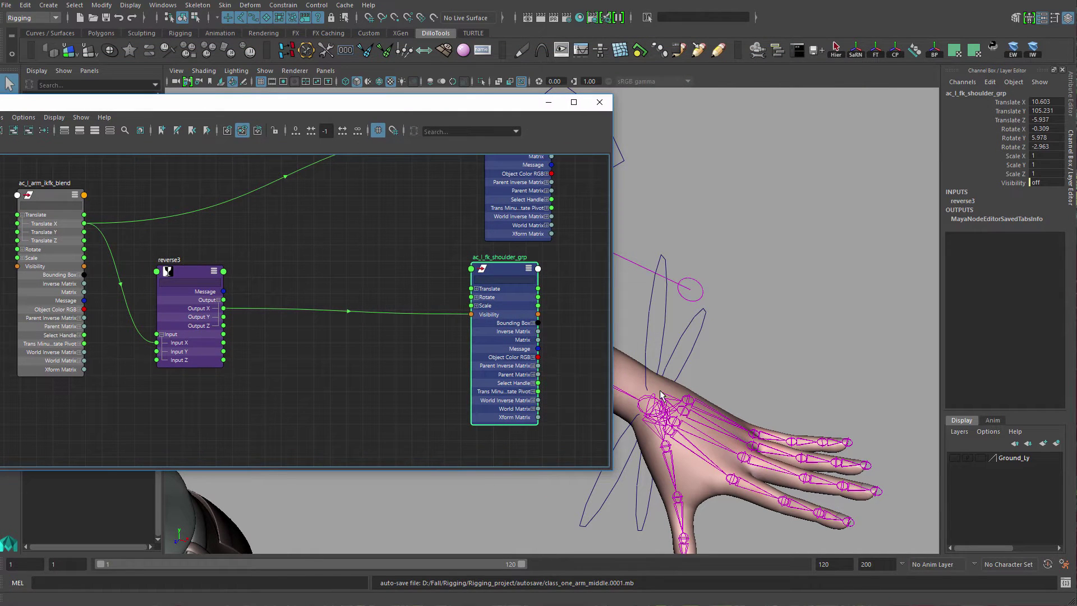
pyautogui.moveTo(695, 417); pyautogui.dragTo(713, 457)
pyautogui.click(655, 404)
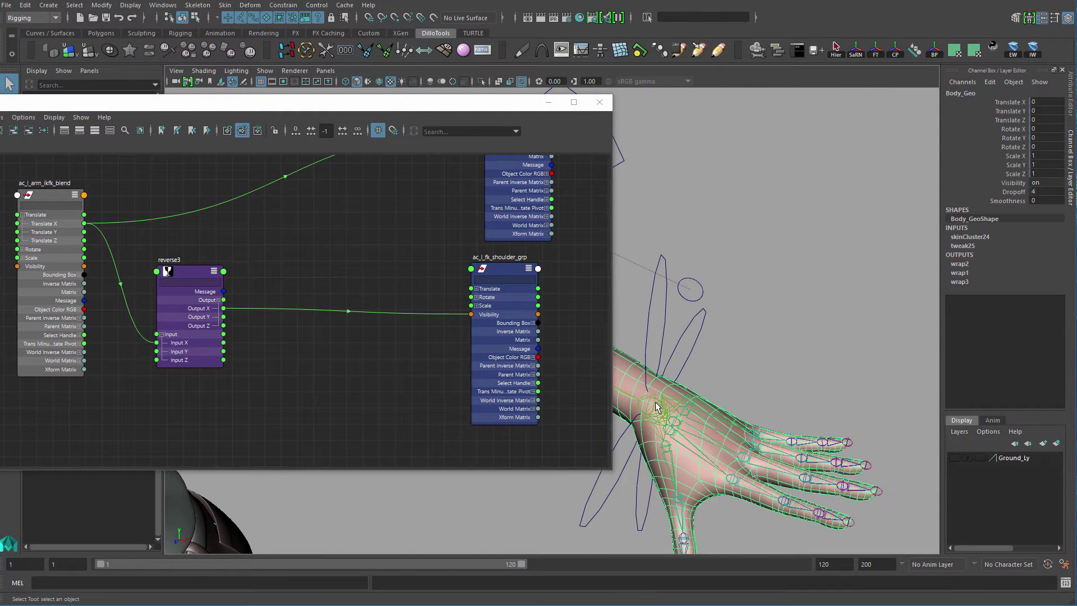
pyautogui.click(655, 408)
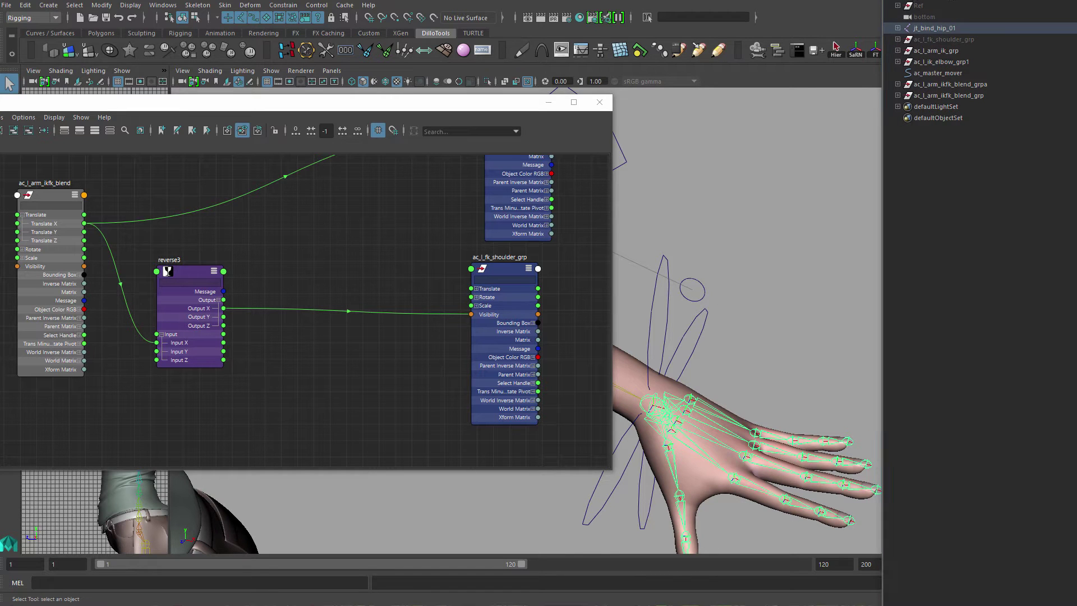
# Open a separate Outliner beside the Node Editor and reveal the selected wrist joint in its hierarchy.
pyautogui.moveTo(973, 0); pyautogui.dragTo(852, 74)
pyautogui.press('f')
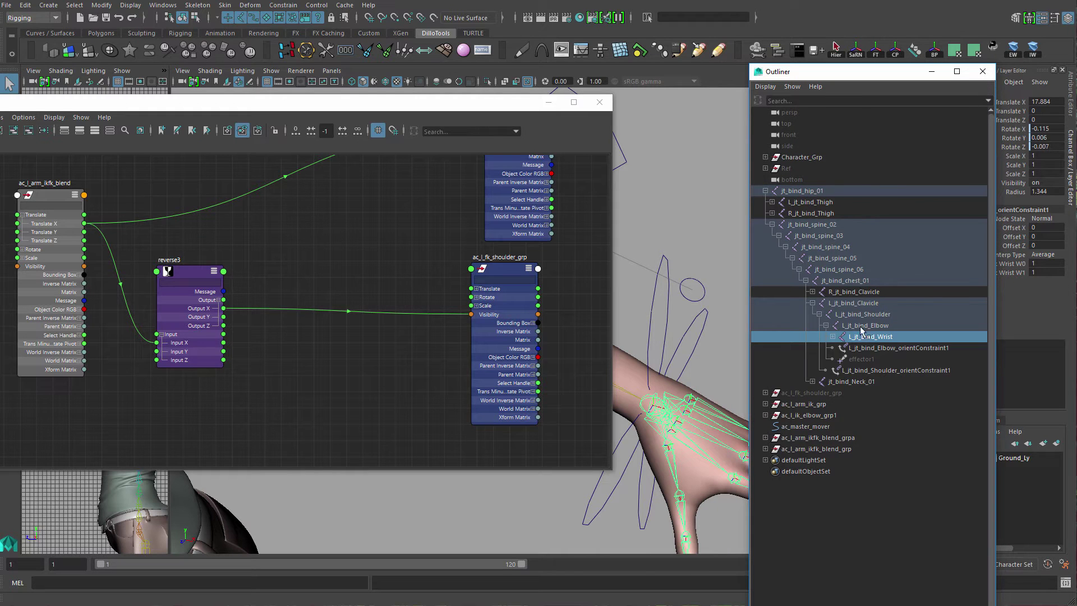
# Add L_jt_bind_Wrist_orientConstraint1 to the node graph, show all its attributes, and place it between reverse3 and ac_l_fk_shoulder_grp.
pyautogui.click(831, 337)
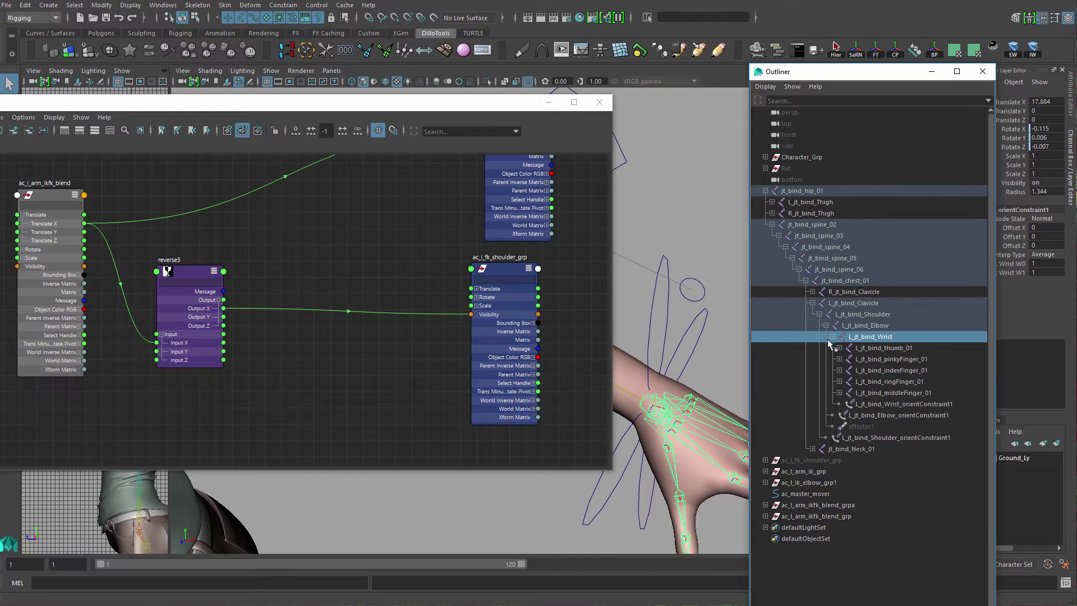
pyautogui.click(887, 404)
pyautogui.moveTo(909, 406); pyautogui.dragTo(347, 361, button='middle')
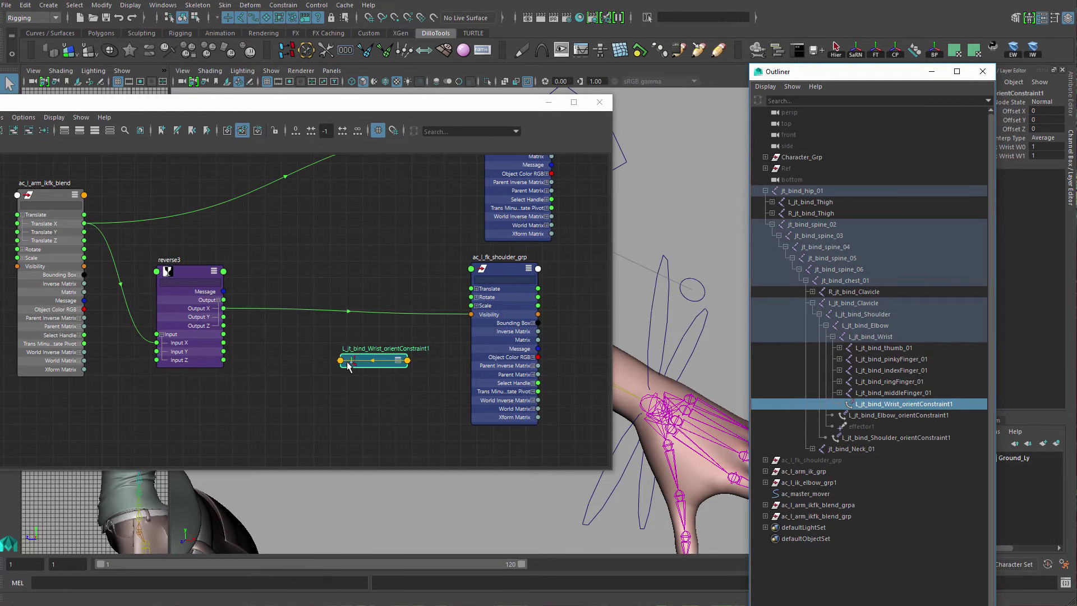
pyautogui.press('3')
pyautogui.moveTo(368, 422); pyautogui.dragTo(385, 273)
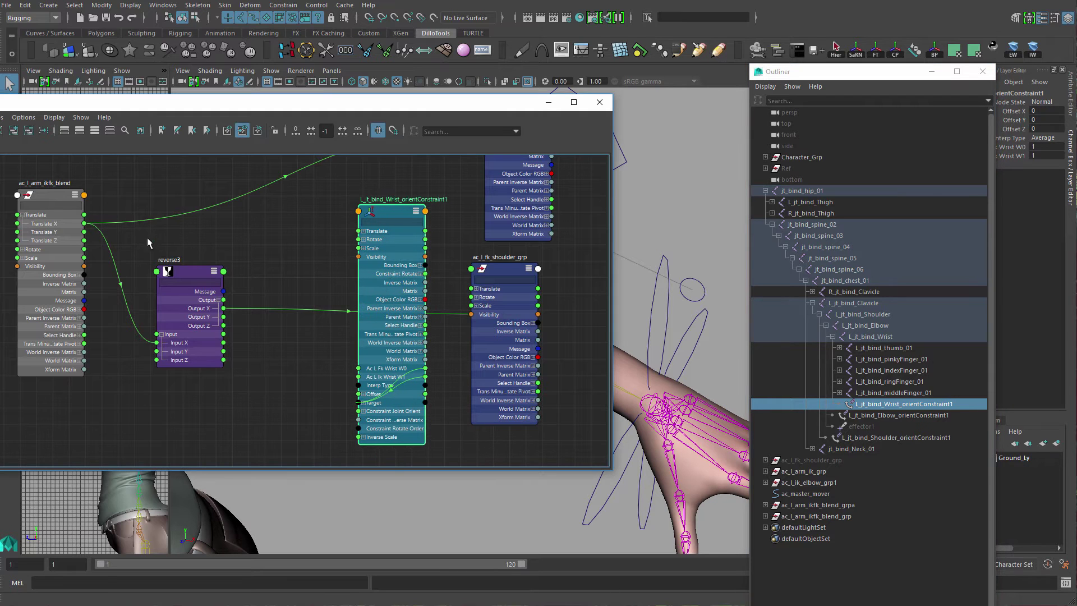
pyautogui.moveTo(407, 354); pyautogui.dragTo(352, 374)
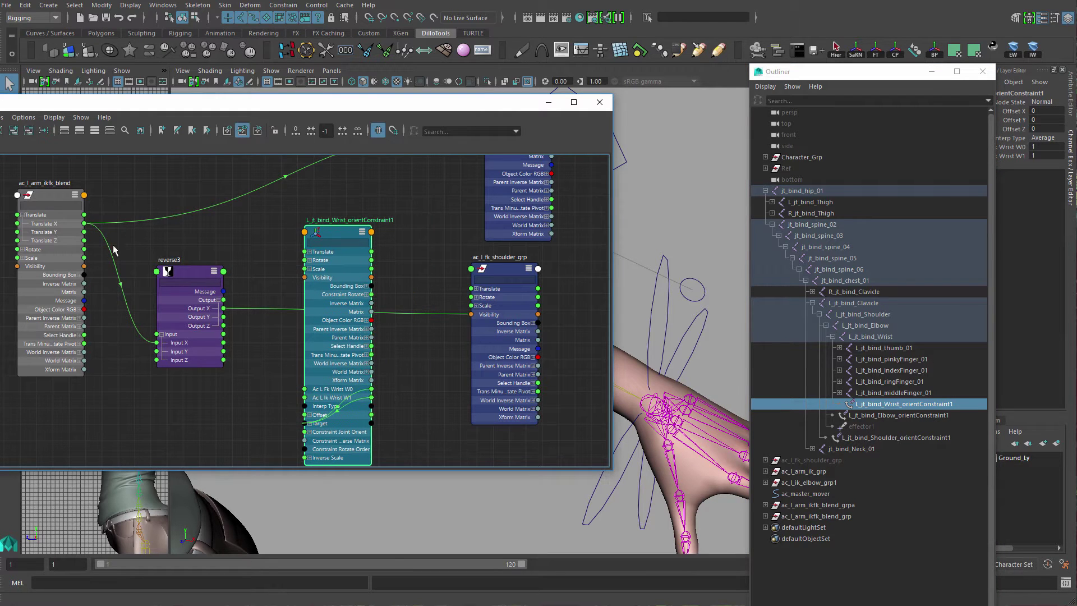
# Connect reverse3's Output X to the wrist orient constraint's Ac L Fk Wrist W0 and nudge the neighbouring nodes for clearance.
pyautogui.moveTo(263, 329); pyautogui.dragTo(276, 379)
pyautogui.moveTo(182, 275); pyautogui.dragTo(184, 278)
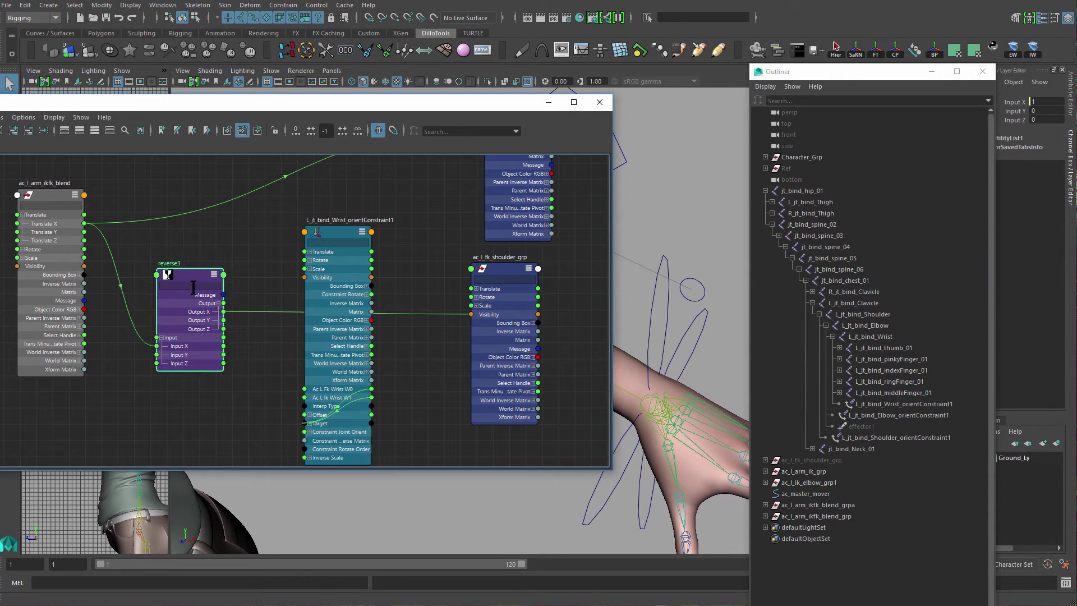
pyautogui.moveTo(289, 363); pyautogui.dragTo(326, 389)
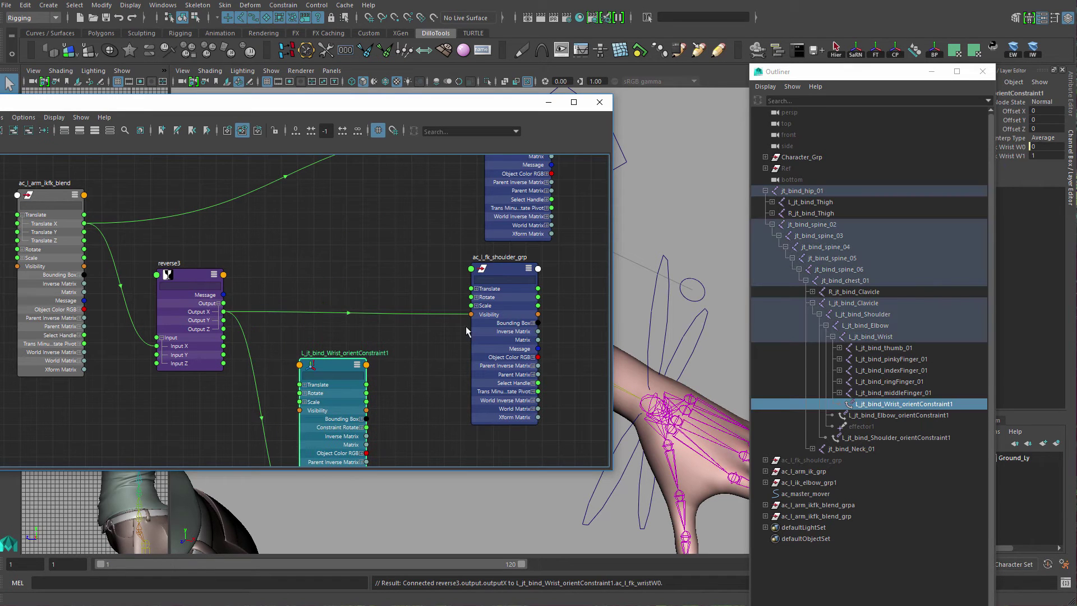
pyautogui.moveTo(501, 335); pyautogui.dragTo(510, 334)
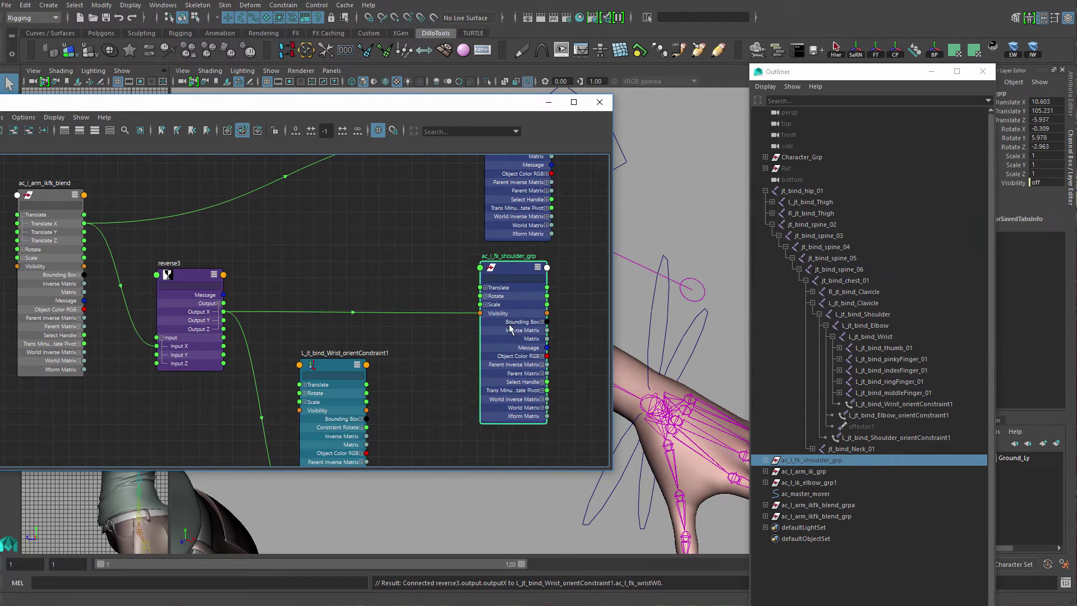
# Connect ac_l_arm_ikfk_blend's Translate X to the wrist orient constraint's Ac L Ik Wrist W1.
pyautogui.moveTo(335, 368); pyautogui.dragTo(404, 214)
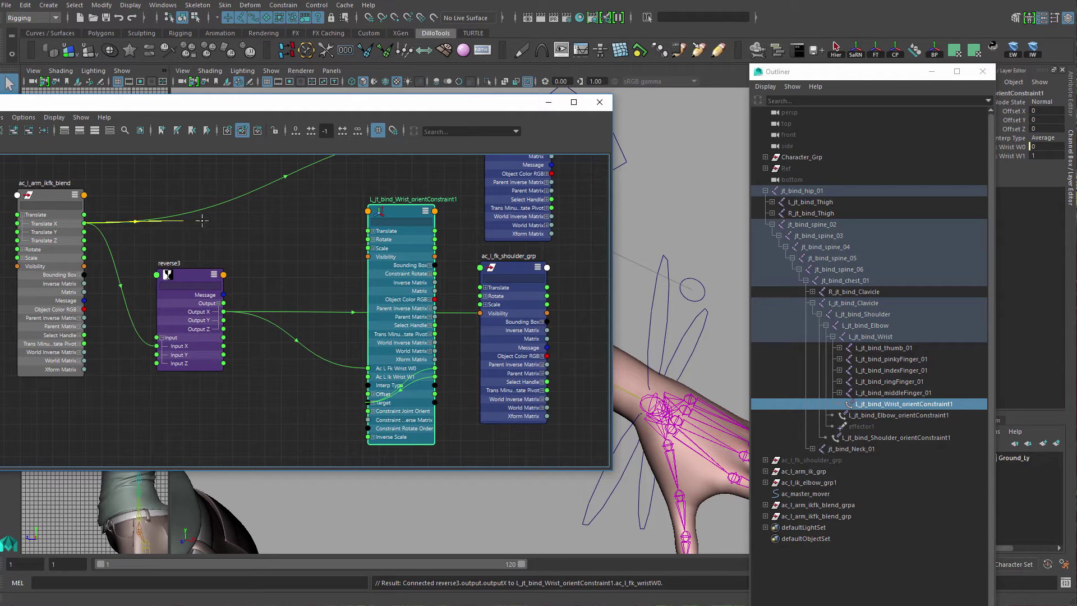
pyautogui.moveTo(202, 220); pyautogui.dragTo(374, 381)
pyautogui.click(105, 191)
# Lower the wrist orient constraint node in the graph and shift reverse3 slightly so the connection lines are easier to follow.
pyautogui.moveTo(403, 322); pyautogui.dragTo(413, 458)
pyautogui.keyDown('alt'); pyautogui.moveTo(358, 407); pyautogui.dragTo(414, 335, button='middle'); pyautogui.keyUp('alt')
pyautogui.keyDown('alt'); pyautogui.moveTo(414, 335); pyautogui.dragTo(325, 308, button='right'); pyautogui.keyUp('alt')
pyautogui.keyDown('alt'); pyautogui.moveTo(325, 308); pyautogui.dragTo(319, 327, button='middle'); pyautogui.keyUp('alt')
pyautogui.moveTo(303, 310)
pyautogui.mouseDown()
pyautogui.moveTo(291, 325)
pyautogui.moveTo(315, 303)
pyautogui.mouseUp()
pyautogui.keyDown('alt'); pyautogui.moveTo(359, 314); pyautogui.dragTo(418, 317, button='right'); pyautogui.keyUp('alt')
pyautogui.keyDown('alt'); pyautogui.moveTo(418, 317); pyautogui.dragTo(402, 314, button='middle'); pyautogui.keyUp('alt')
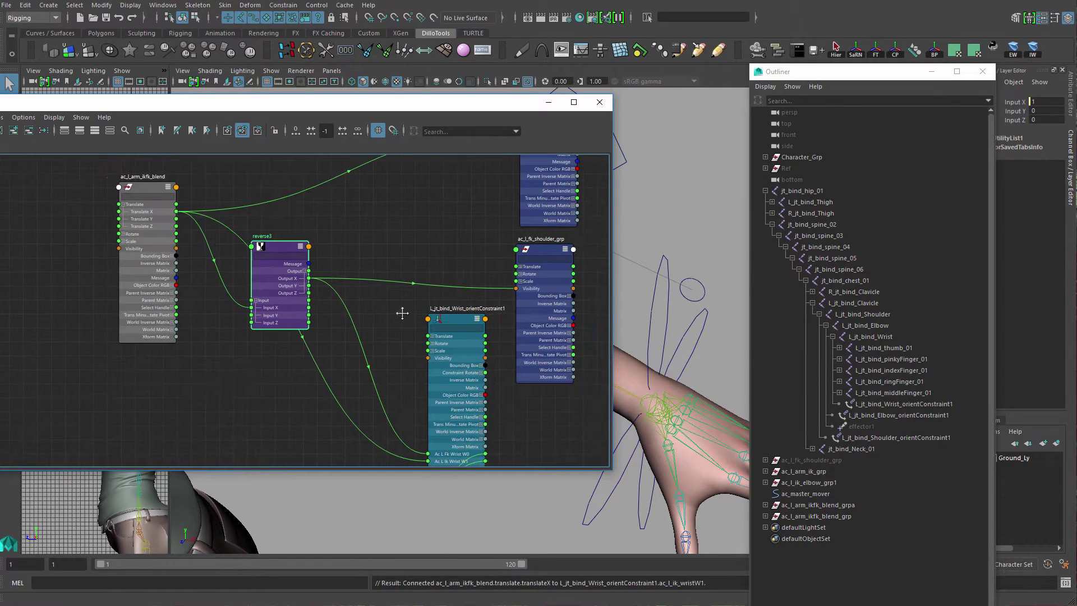
pyautogui.keyDown('alt'); pyautogui.moveTo(402, 314); pyautogui.dragTo(398, 307, button='right'); pyautogui.keyUp('alt')
pyautogui.keyDown('alt'); pyautogui.moveTo(398, 306); pyautogui.dragTo(365, 315, button='middle'); pyautogui.keyUp('alt')
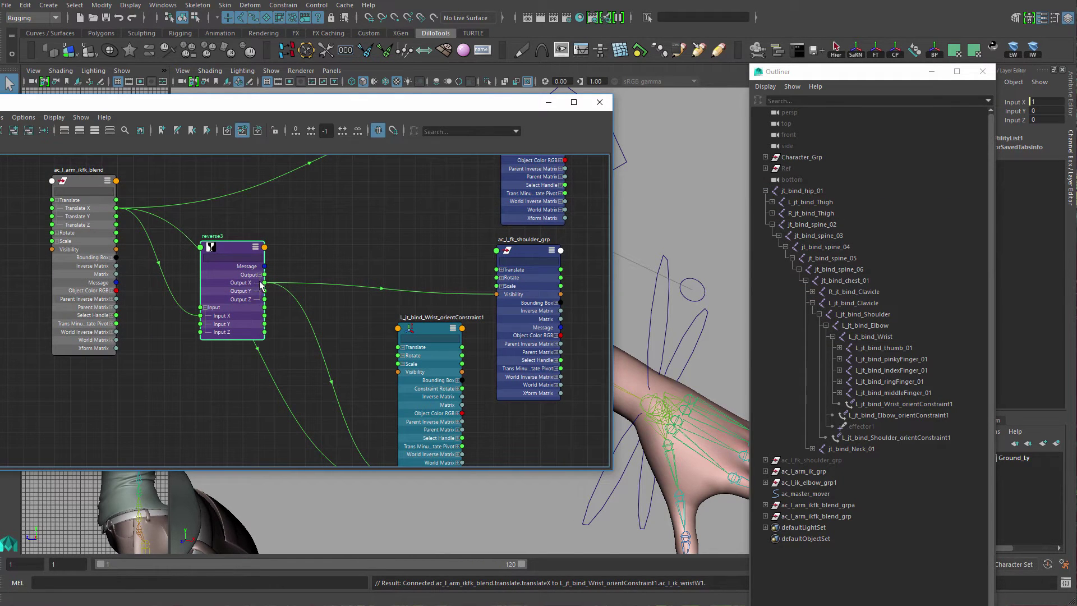
# Examine the connections from the blend control and reverse3 to the IK group, FK shoulder group and wrist constraint weights.
pyautogui.moveTo(272, 277); pyautogui.dragTo(394, 222)
pyautogui.keyDown('alt'); pyautogui.moveTo(366, 249); pyautogui.dragTo(301, 339, button='middle'); pyautogui.keyUp('alt')
pyautogui.moveTo(230, 354); pyautogui.dragTo(421, 238)
pyautogui.keyDown('alt'); pyautogui.moveTo(318, 313); pyautogui.dragTo(368, 159, button='middle'); pyautogui.keyUp('alt')
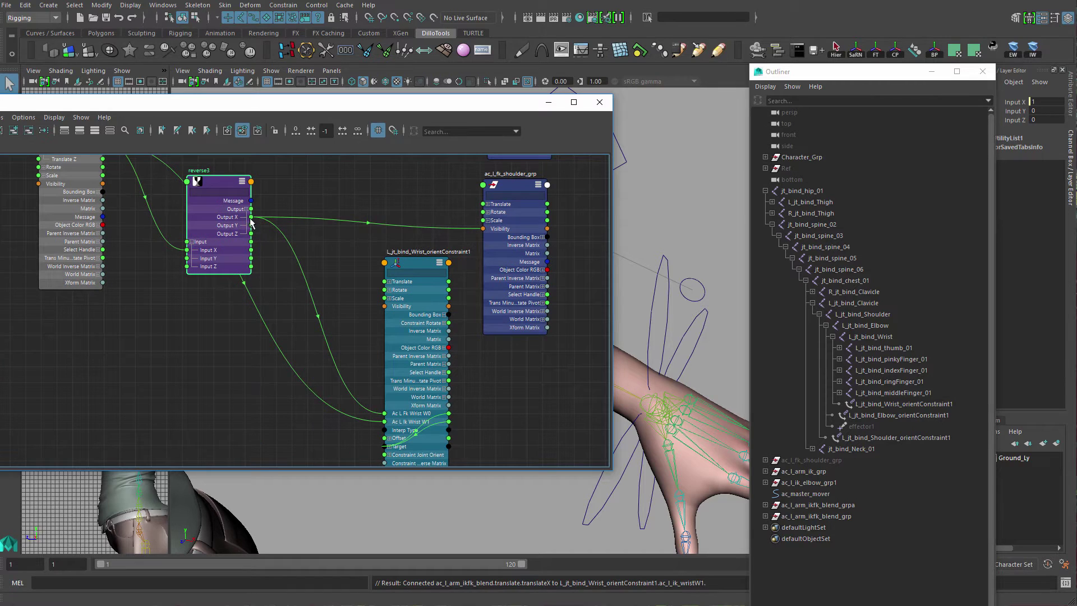
pyautogui.moveTo(306, 310); pyautogui.dragTo(352, 182)
pyautogui.keyDown('alt'); pyautogui.moveTo(338, 233); pyautogui.dragTo(347, 362, button='middle'); pyautogui.keyUp('alt')
pyautogui.keyDown('alt'); pyautogui.moveTo(352, 300); pyautogui.dragTo(323, 328, button='middle'); pyautogui.keyUp('alt')
# Line up the ac_l_arm_ik_grp and ac_l_fk_shoulder_grp nodes and minimize the Node Editor.
pyautogui.click(497, 339)
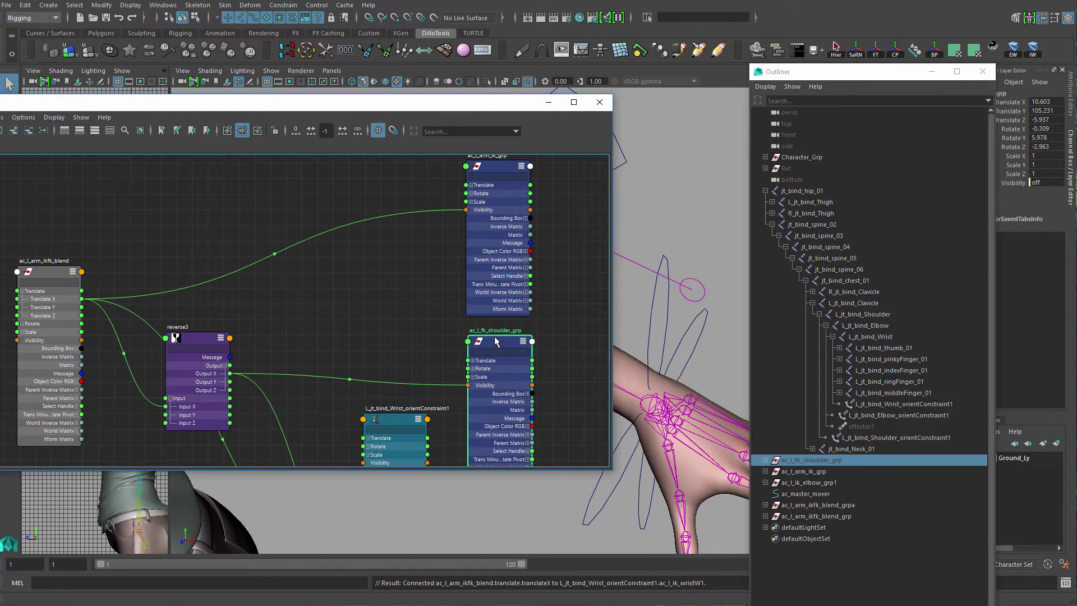
pyautogui.moveTo(503, 278); pyautogui.dragTo(505, 284)
pyautogui.moveTo(498, 366); pyautogui.dragTo(497, 367)
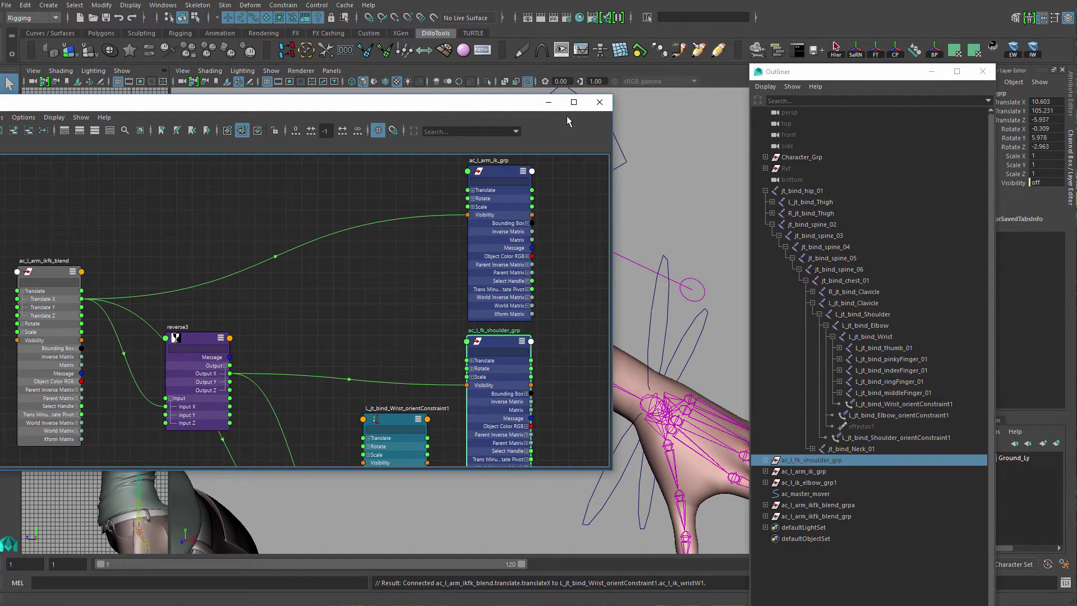
pyautogui.click(546, 103)
# Test-rotate the left IK wrist control to check the hand's response, undoing each rotation.
pyautogui.click(701, 261)
pyautogui.click(705, 290)
pyautogui.keyDown('alt'); pyautogui.moveTo(668, 282); pyautogui.dragTo(506, 269, button='middle'); pyautogui.keyUp('alt')
pyautogui.click(496, 297)
pyautogui.press('e')
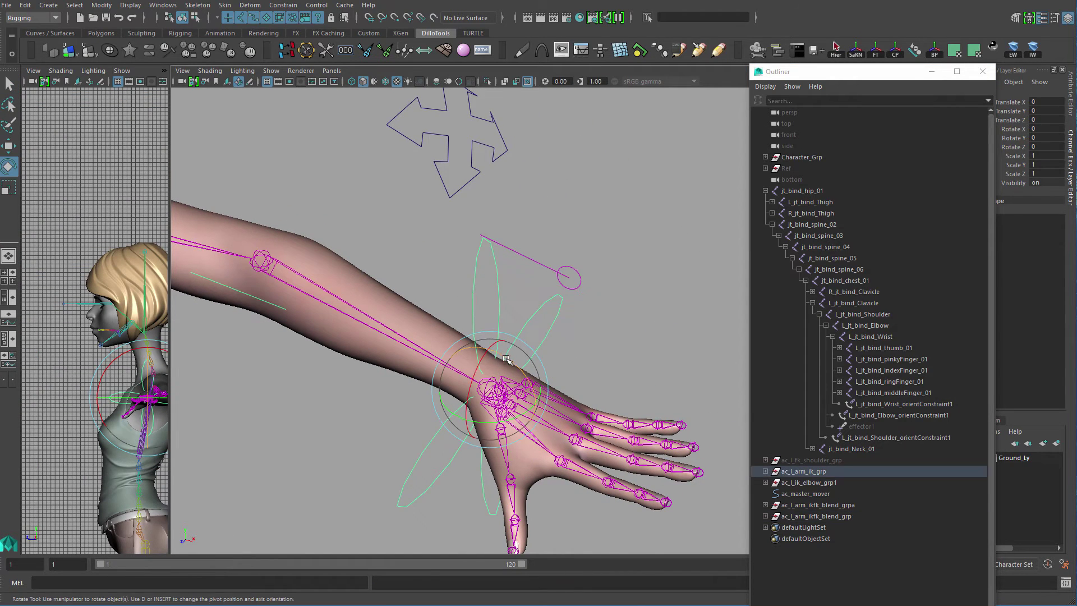
pyautogui.moveTo(506, 358); pyautogui.dragTo(529, 373)
pyautogui.hotkey('ctrl', 'z')
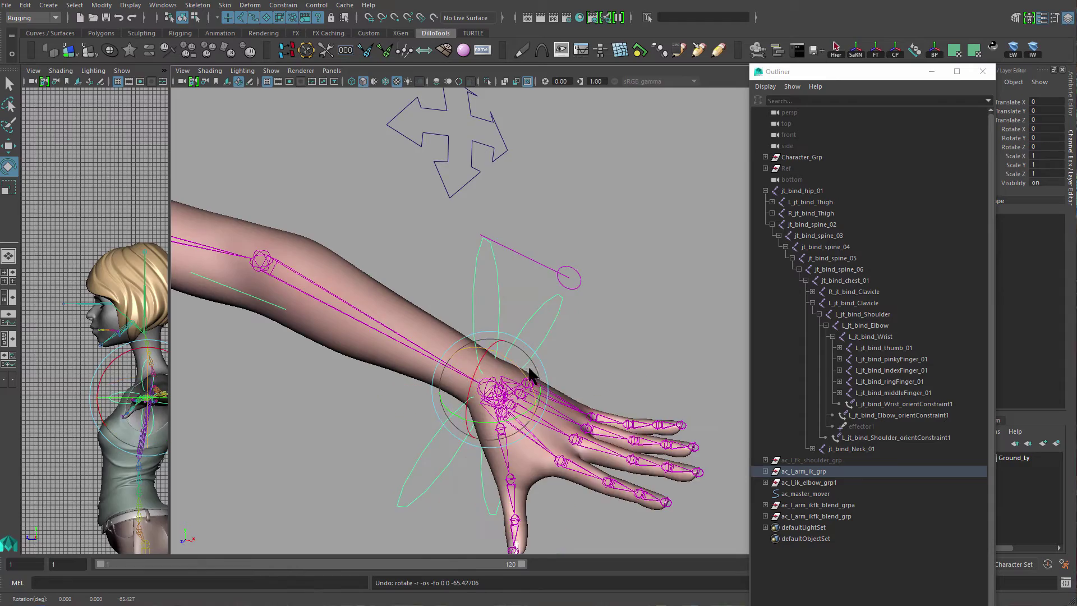
pyautogui.press('space')
pyautogui.keyDown('alt'); pyautogui.moveTo(532, 342); pyautogui.dragTo(587, 312, button='middle'); pyautogui.keyUp('alt')
pyautogui.moveTo(505, 346); pyautogui.dragTo(502, 306)
pyautogui.hotkey('ctrl', 'z')
# Try moving and rotating the left arm controls, undo the rotation, and reselect the ac_l_arm_ikfk_blend control.
pyautogui.moveTo(568, 217); pyautogui.dragTo(371, 140)
pyautogui.press('w')
pyautogui.moveTo(485, 263); pyautogui.dragTo(508, 287)
pyautogui.press('e')
pyautogui.moveTo(514, 346); pyautogui.dragTo(457, 301)
pyautogui.hotkey('ctrl', 'z')
pyautogui.click(521, 221)
pyautogui.moveTo(434, 166); pyautogui.dragTo(681, 361)
pyautogui.press('w')
pyautogui.keyDown('alt'); pyautogui.moveTo(683, 363); pyautogui.dragTo(733, 247, button='right'); pyautogui.keyUp('alt')
# Move the Outliner aside, collapse the jt_bind_hip_01 hierarchy, and check which controls the IK arm, IK elbow and blend groups contain.
pyautogui.moveTo(842, 76); pyautogui.dragTo(765, 3)
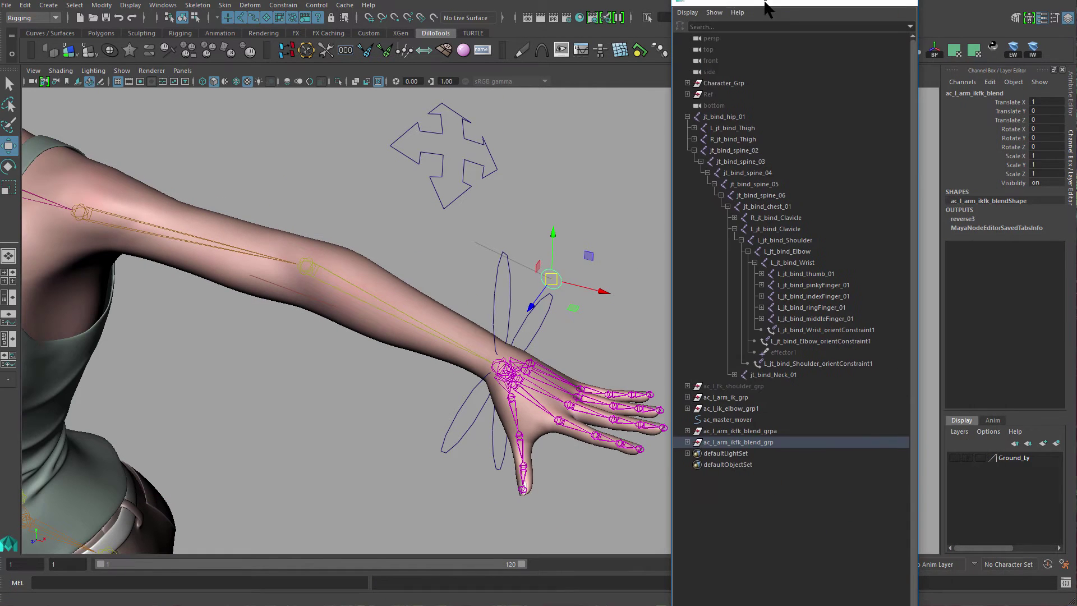
pyautogui.click(686, 117)
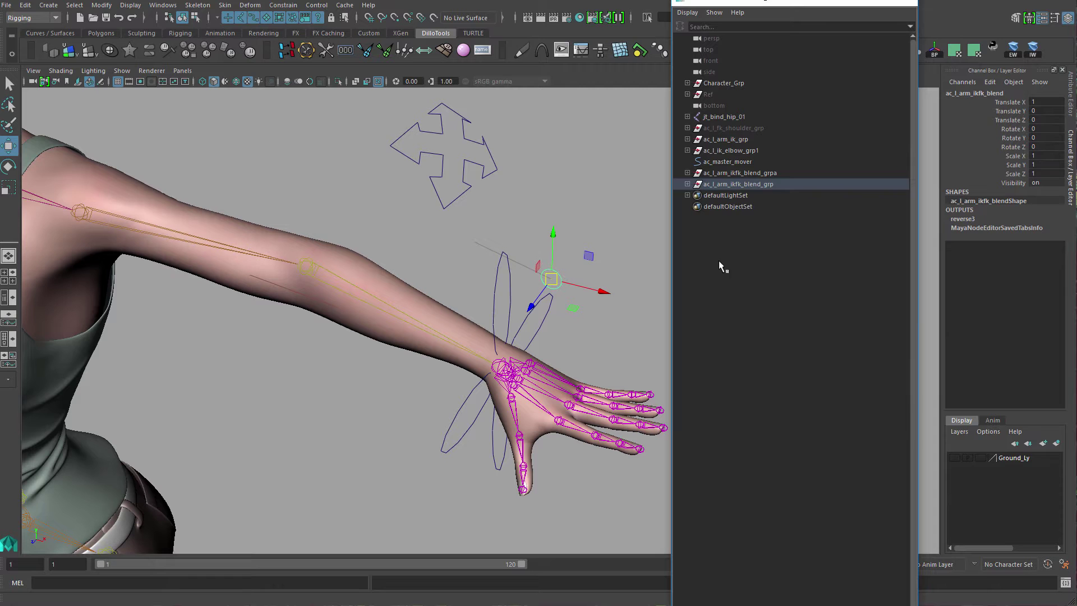
pyautogui.click(740, 175)
pyautogui.keyDown('ctrl'); pyautogui.click(741, 186); pyautogui.keyUp('ctrl')
pyautogui.keyDown('ctrl'); pyautogui.click(751, 150); pyautogui.keyUp('ctrl')
pyautogui.keyDown('ctrl'); pyautogui.click(754, 138); pyautogui.keyUp('ctrl')
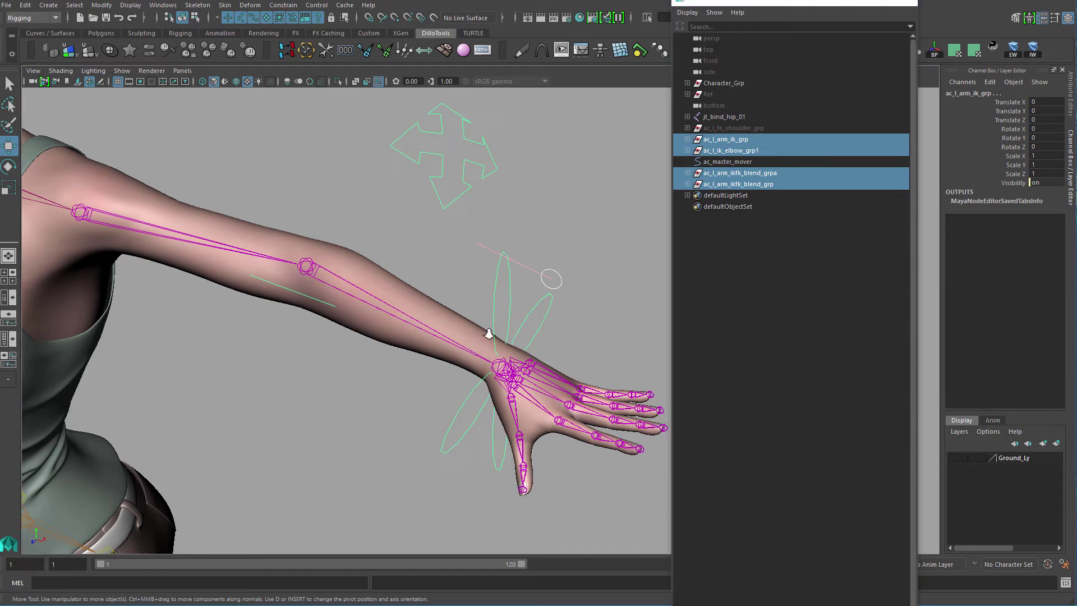
pyautogui.keyDown('alt'); pyautogui.moveTo(489, 334); pyautogui.dragTo(466, 315, button='right'); pyautogui.keyUp('alt')
pyautogui.click(608, 209)
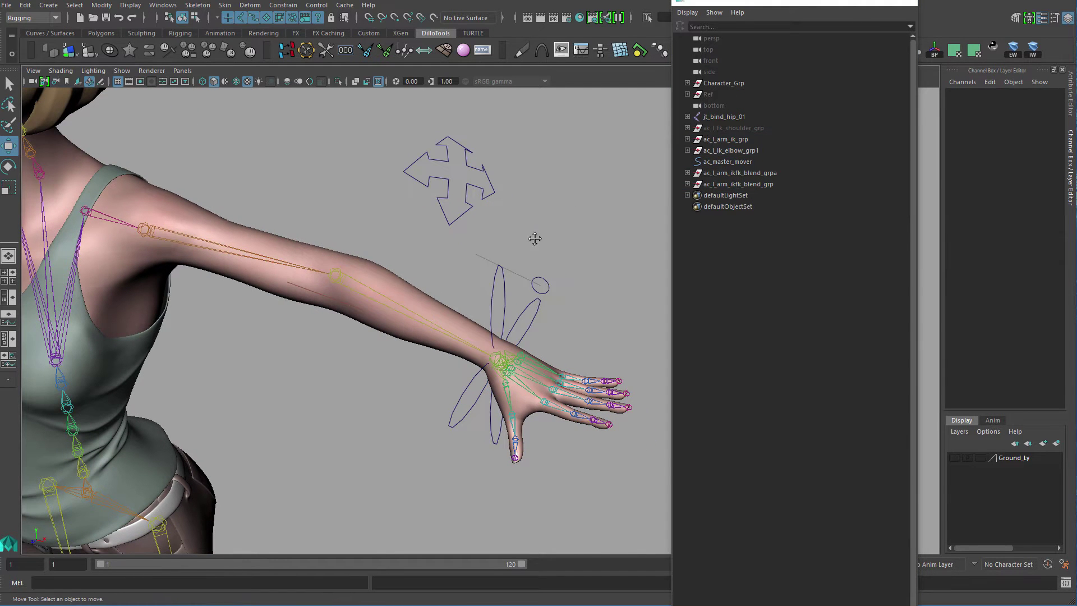
pyautogui.keyDown('alt'); pyautogui.moveTo(535, 238); pyautogui.dragTo(555, 272, button='middle'); pyautogui.keyUp('alt')
pyautogui.keyDown('alt'); pyautogui.moveTo(556, 272); pyautogui.dragTo(567, 265); pyautogui.keyUp('alt')
pyautogui.keyDown('alt'); pyautogui.moveTo(546, 277); pyautogui.dragTo(552, 258, button='middle'); pyautogui.keyUp('alt')
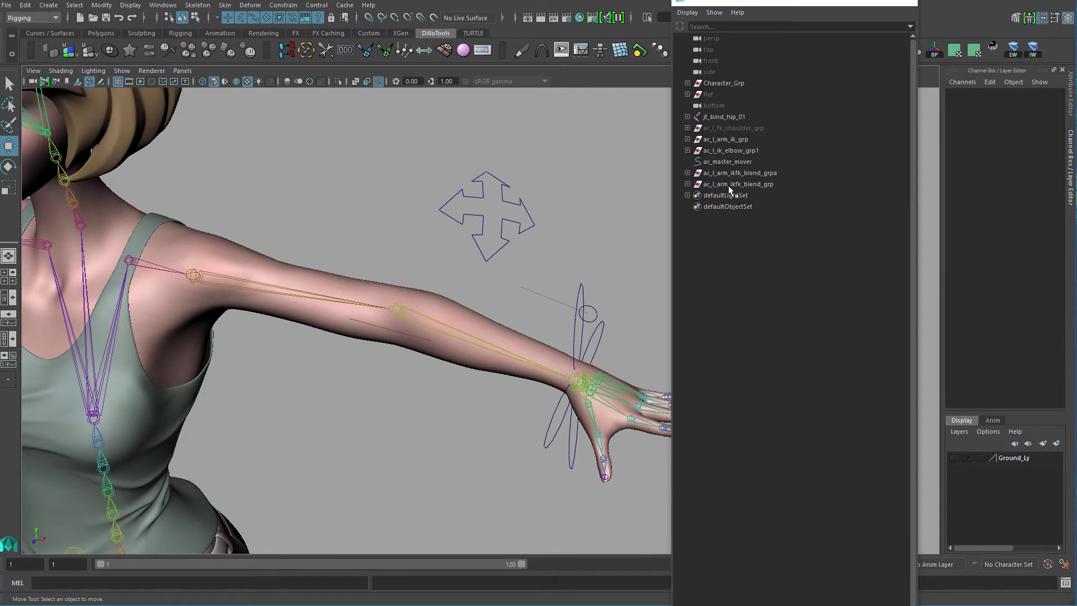
# Rename the group ac_l_arm_ikfk_blend_grpa to ac_l_arm_ikfk_blend_grp2.
pyautogui.click(738, 184)
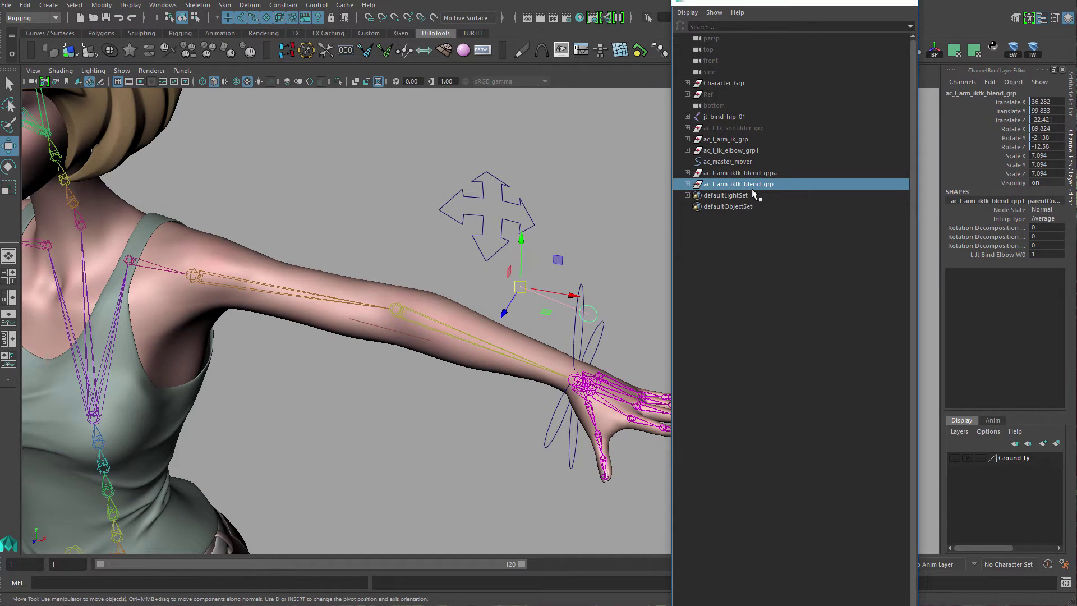
pyautogui.click(595, 285)
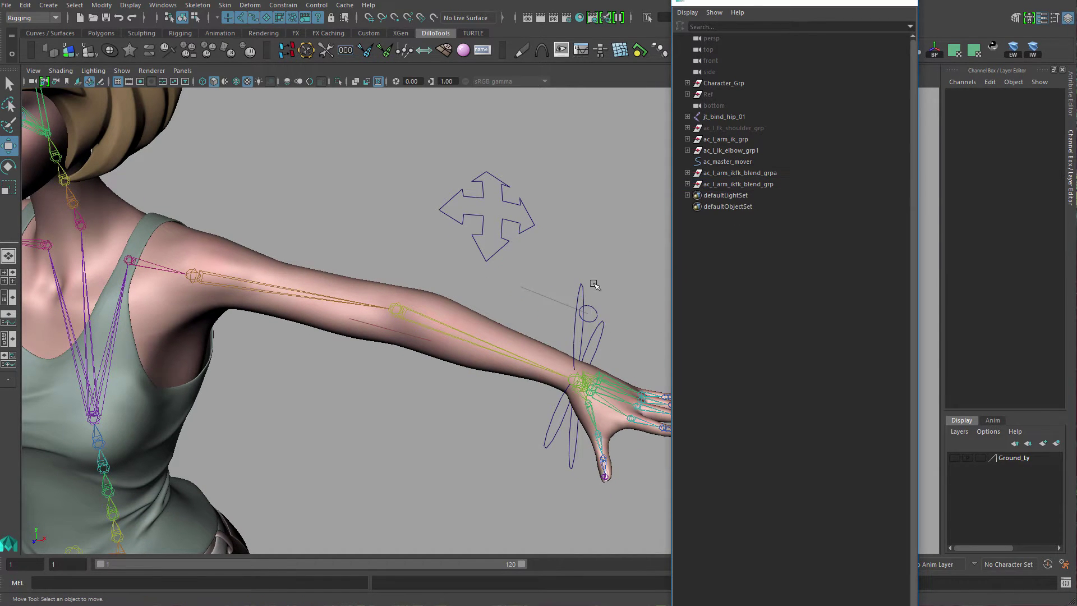
pyautogui.click(753, 185)
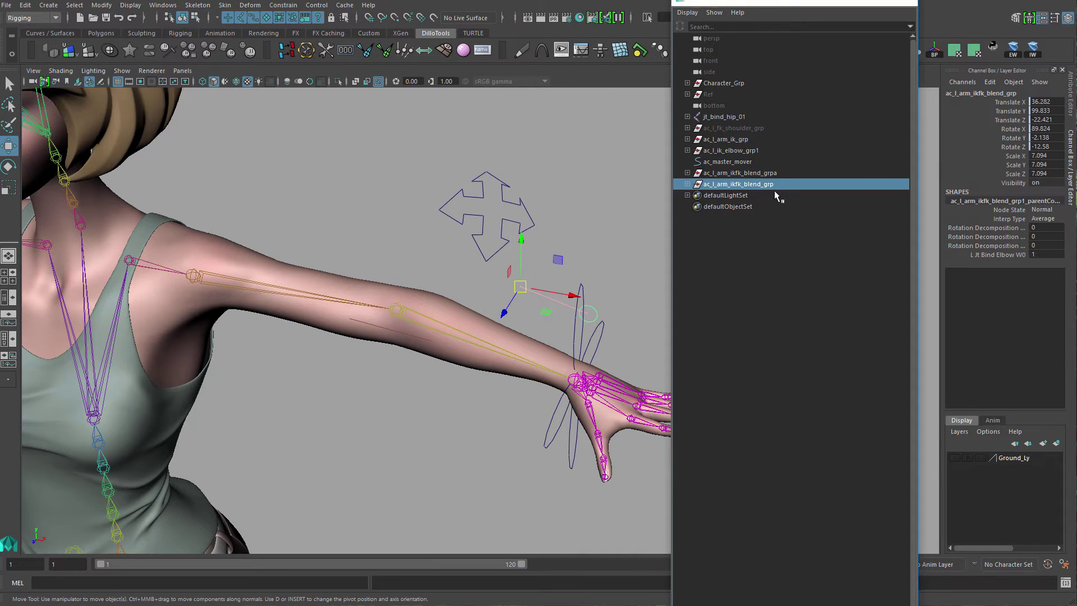
pyautogui.doubleClick(779, 173)
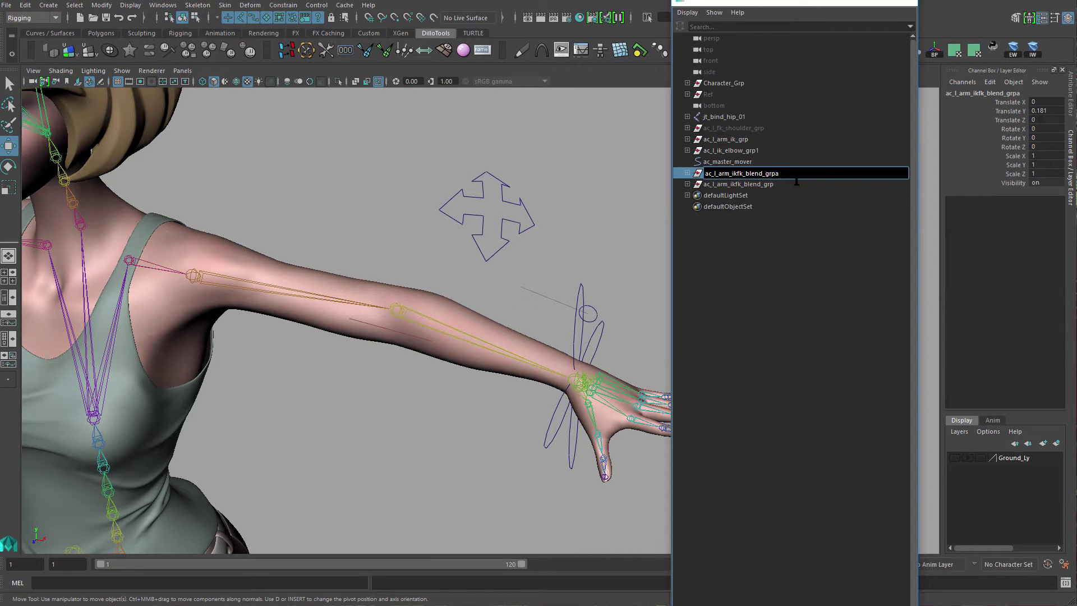
pyautogui.press('BackSpace')
pyautogui.write('2')
pyautogui.press('Return')
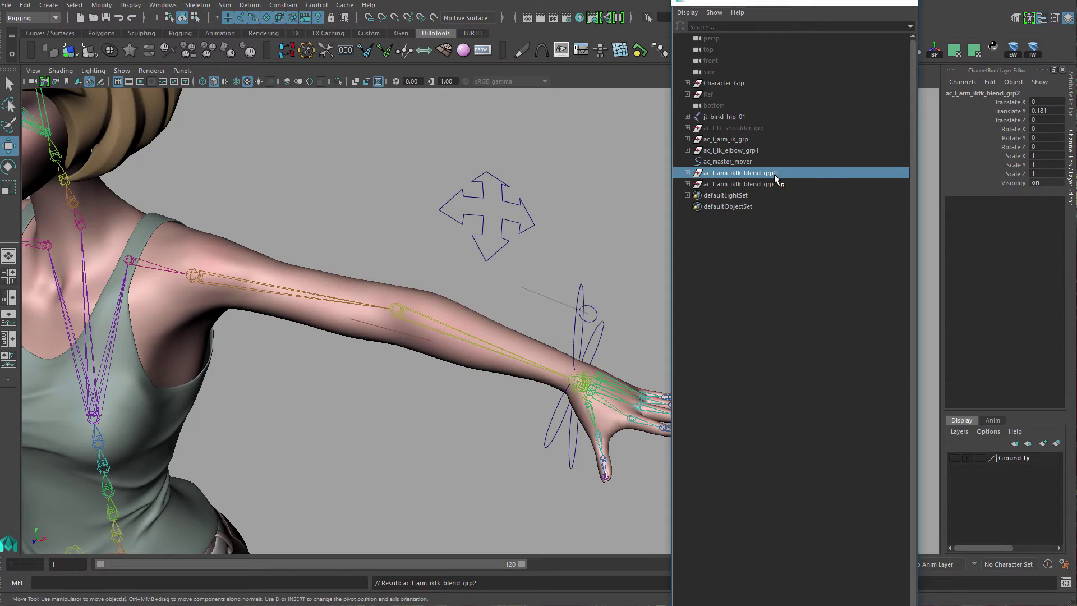
# Move ac_l_arm_ikfk_blend_grp2 away from the character to Translate X about -87.344 and scale it uniformly to about 6.965.
pyautogui.doubleClick(775, 175)
pyautogui.keyDown('alt'); pyautogui.moveTo(410, 340); pyautogui.dragTo(492, 285, button='middle'); pyautogui.keyUp('alt')
pyautogui.keyDown('alt'); pyautogui.moveTo(492, 285); pyautogui.dragTo(264, 460, button='right'); pyautogui.keyUp('alt')
pyautogui.keyDown('alt'); pyautogui.moveTo(264, 460); pyautogui.dragTo(416, 329, button='middle'); pyautogui.keyUp('alt')
pyautogui.moveTo(537, 445); pyautogui.dragTo(299, 359)
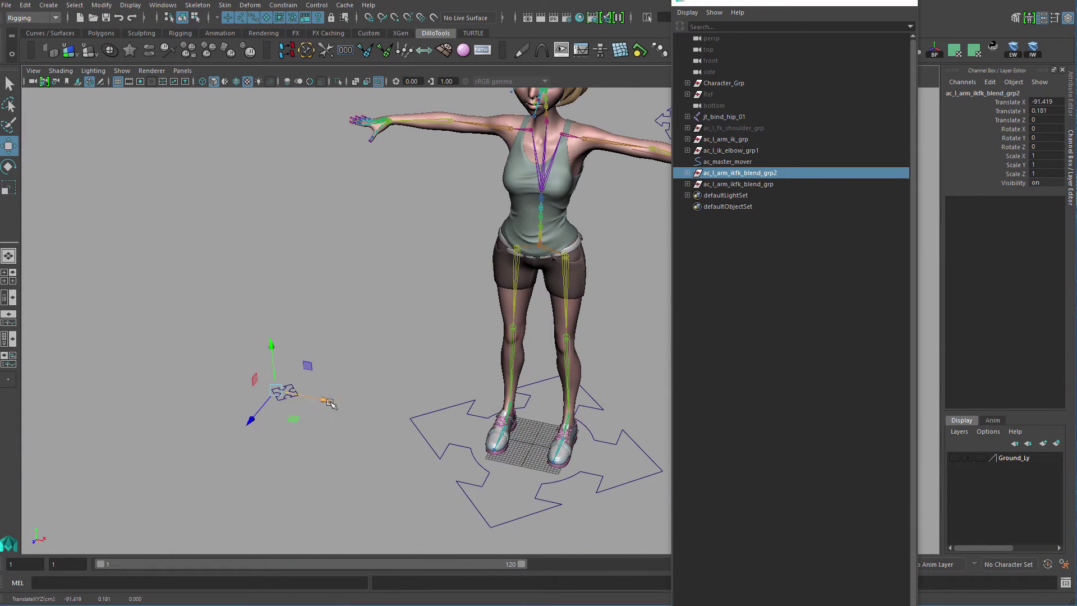
pyautogui.press('r')
pyautogui.moveTo(329, 401)
pyautogui.mouseDown()
pyautogui.moveTo(394, 414)
pyautogui.moveTo(340, 403)
pyautogui.mouseUp()
pyautogui.press('w')
pyautogui.keyDown('alt'); pyautogui.moveTo(422, 360); pyautogui.dragTo(392, 384, button='middle'); pyautogui.keyUp('alt')
pyautogui.keyDown('alt'); pyautogui.moveTo(391, 384); pyautogui.dragTo(410, 381, button='right'); pyautogui.keyUp('alt')
# Parent the jt_bind_hip_01 skeleton under ac_master_mover.
pyautogui.click(749, 161)
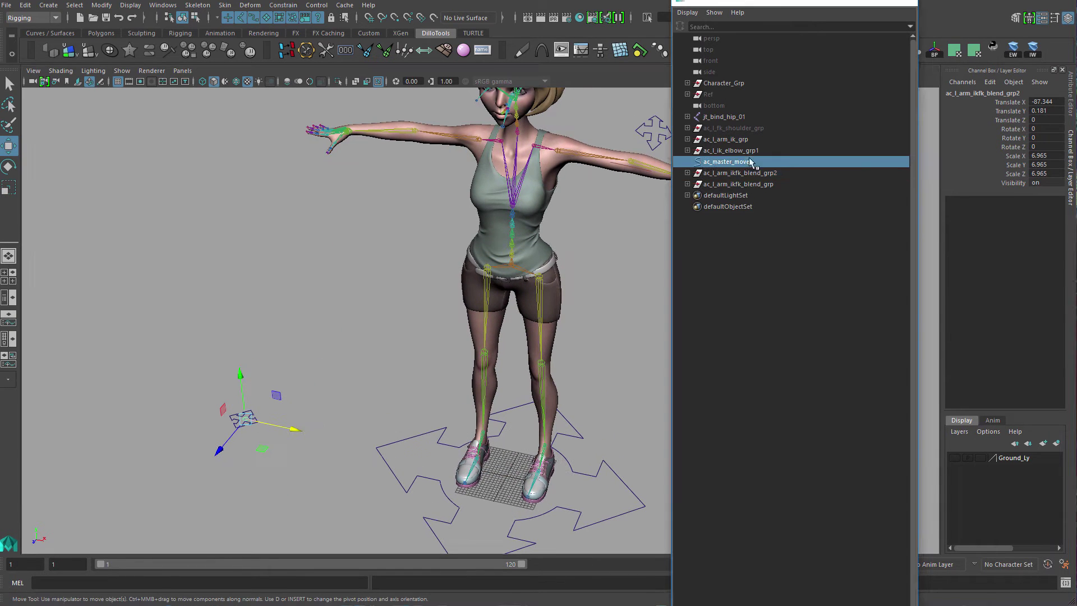
pyautogui.click(741, 117)
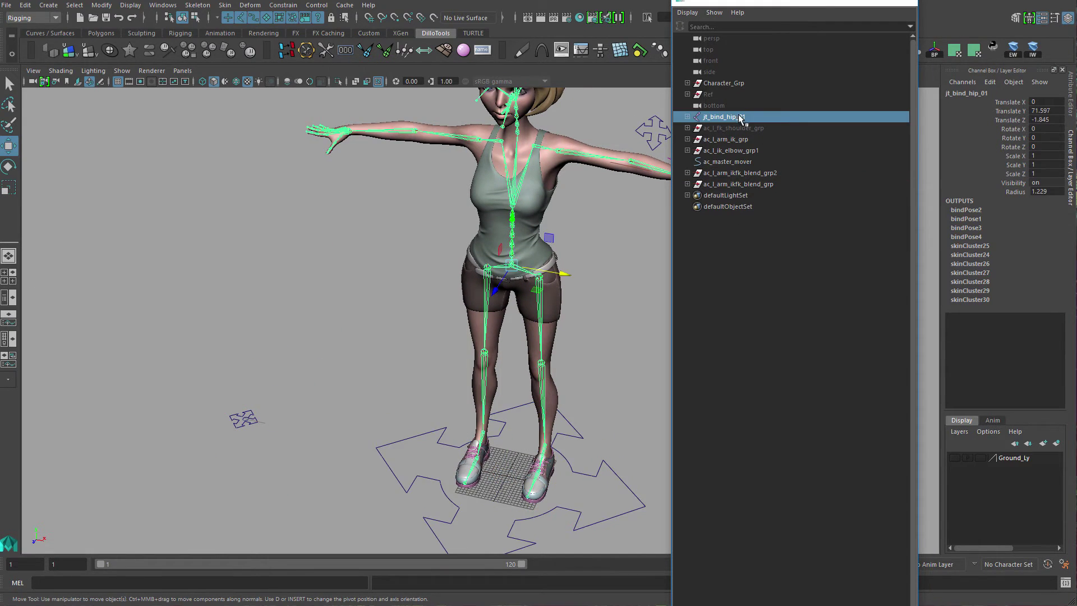
pyautogui.moveTo(742, 162); pyautogui.dragTo(742, 162, button='middle')
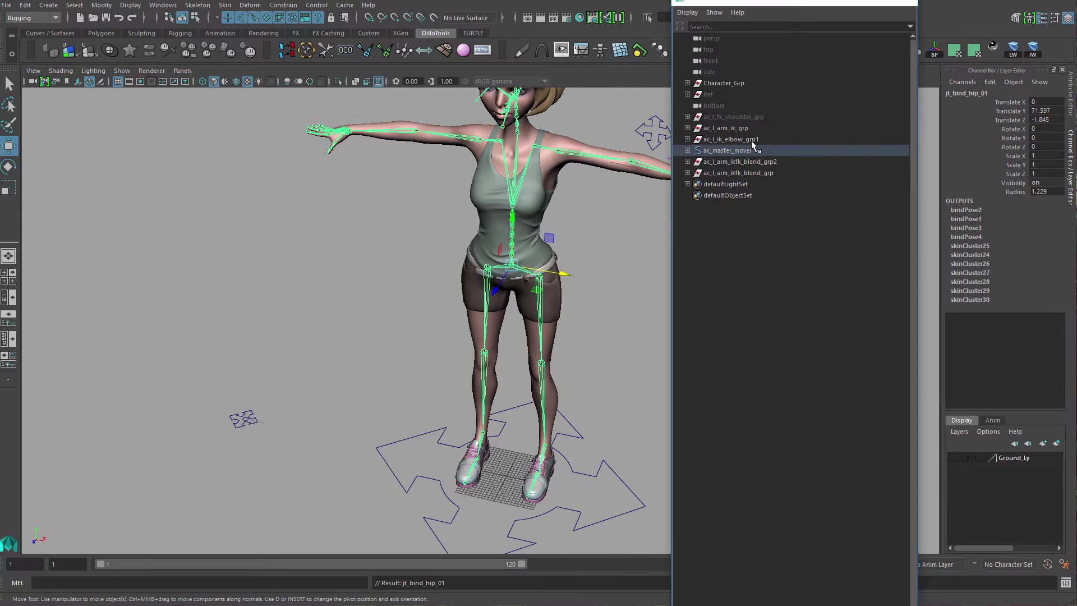
# Parent ac_l_fk_shoulder_grp, ac_l_arm_ik_grp and ac_l_arm_ikfk_blend_grp under ac_master_mover and clear the selection.
pyautogui.click(755, 117)
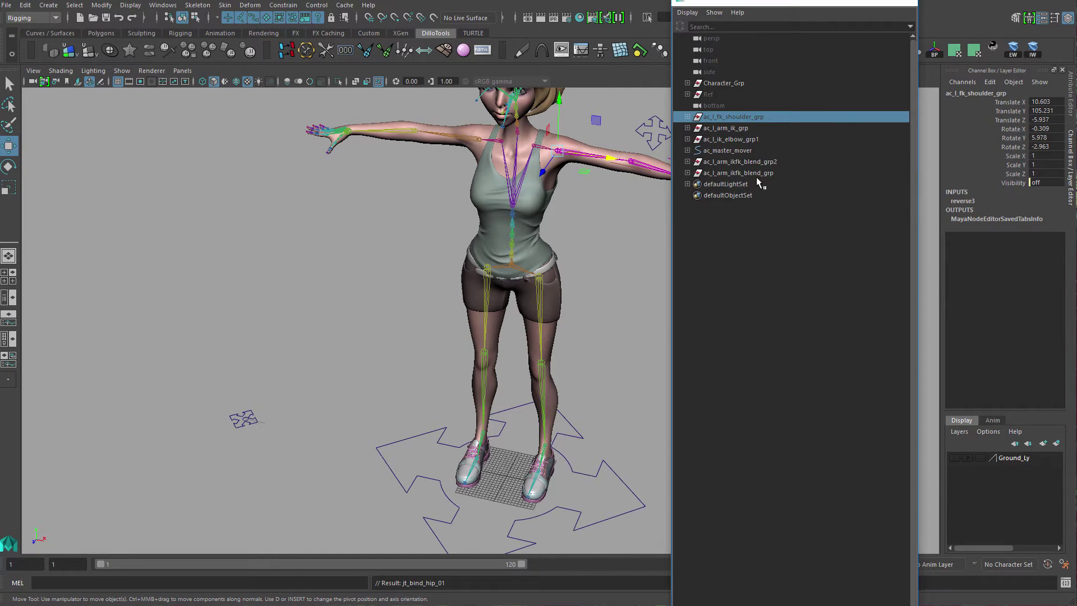
pyautogui.keyDown('ctrl'); pyautogui.click(756, 172); pyautogui.keyUp('ctrl')
pyautogui.keyDown('ctrl'); pyautogui.click(746, 128); pyautogui.keyUp('ctrl')
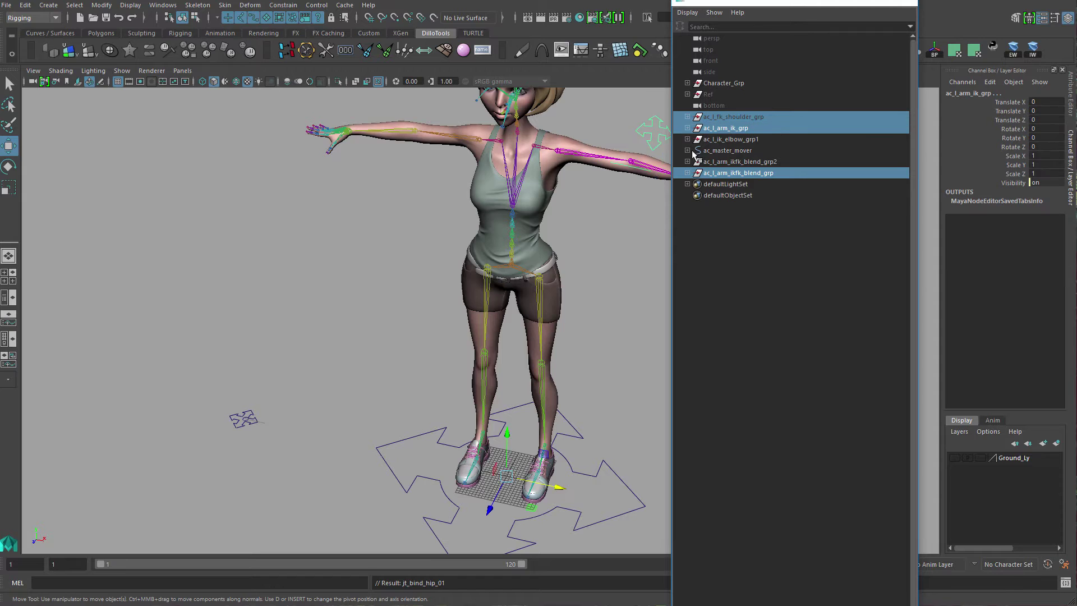
pyautogui.keyDown('alt'); pyautogui.moveTo(586, 245); pyautogui.dragTo(476, 301, button='middle'); pyautogui.keyUp('alt')
pyautogui.moveTo(752, 132); pyautogui.dragTo(753, 150, button='middle')
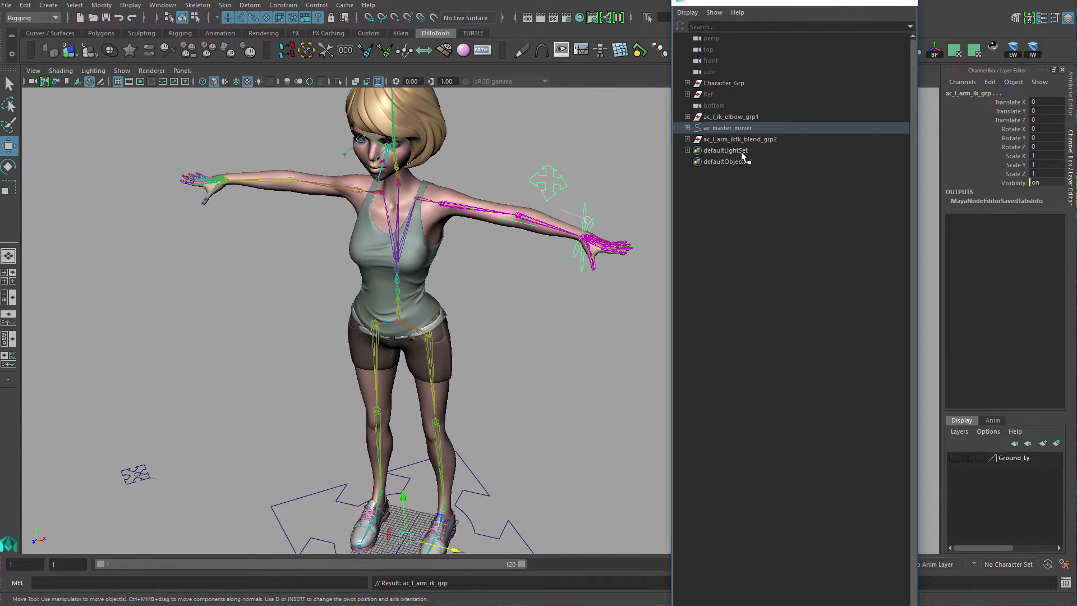
pyautogui.click(752, 130)
pyautogui.click(716, 222)
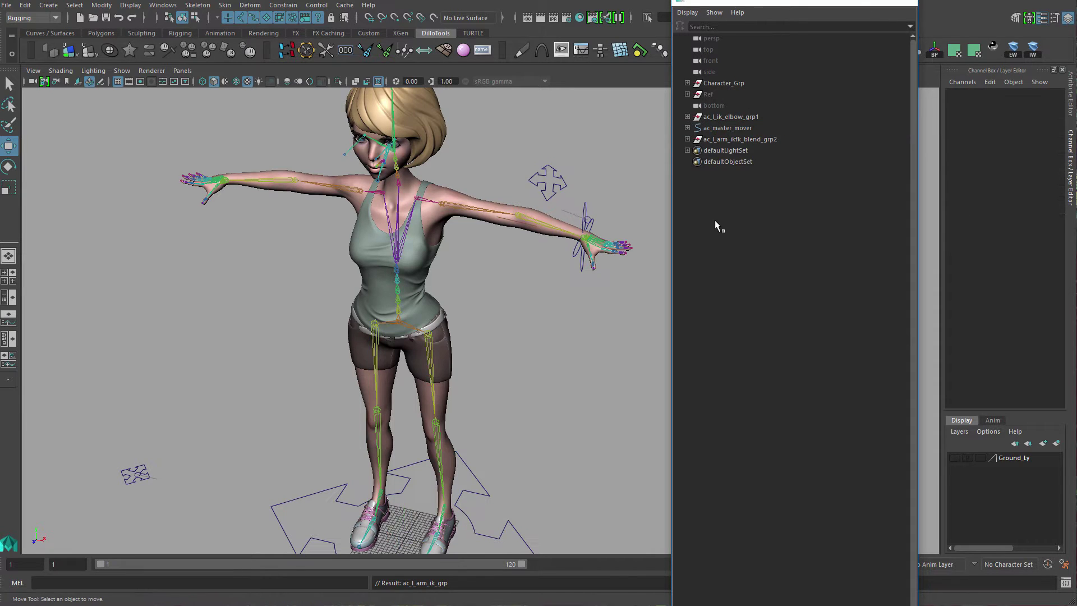
# Reorder ac_l_arm_ikfk_blend_grp2 above ac_master_mover in the Outliner and select ac_master_mover.
pyautogui.click(763, 139)
pyautogui.moveTo(762, 140)
pyautogui.mouseDown(button='middle')
pyautogui.moveTo(784, 121)
pyautogui.moveTo(775, 124)
pyautogui.mouseUp(button='middle')
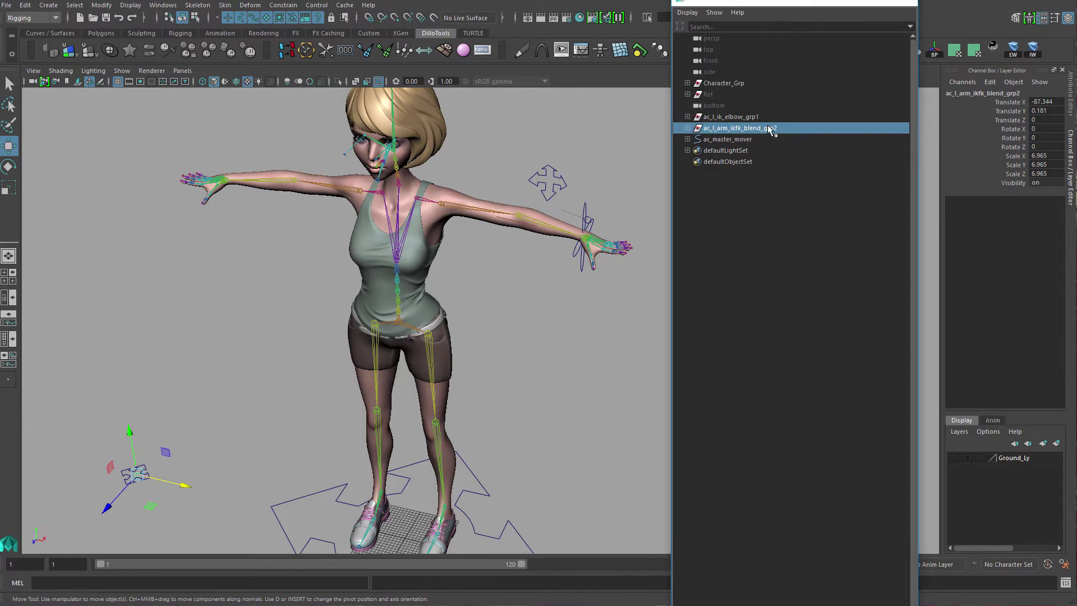
pyautogui.click(718, 140)
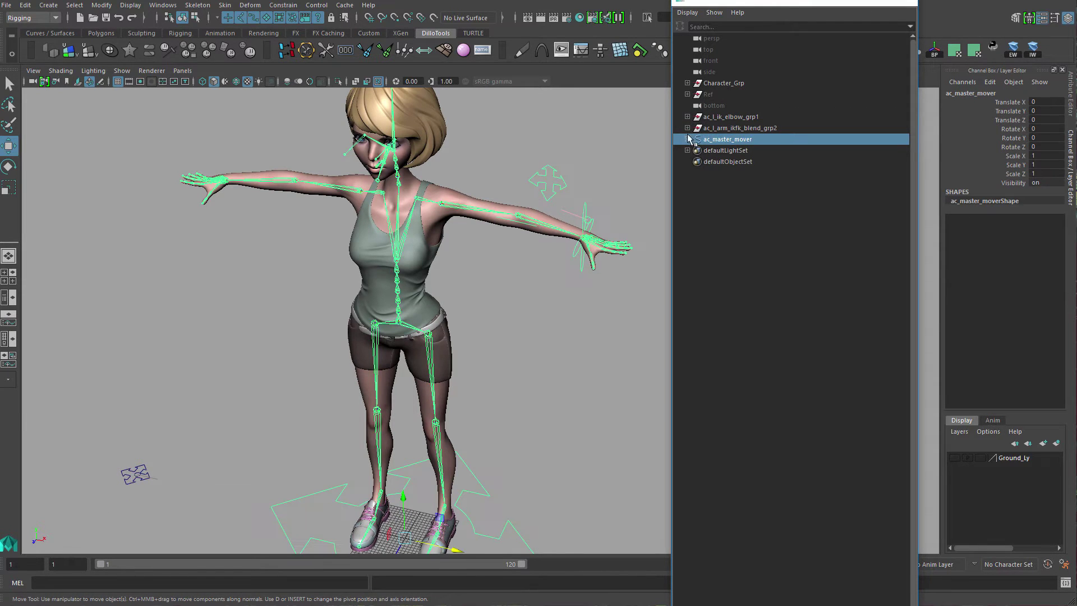
# Group ac_l_fk_shoulder_grp, ac_l_arm_ikfk_blend_grp and ac_l_arm_ik_grp inside ac_master_mover and name the new group ac_l_arm_grp.
pyautogui.click(687, 139)
pyautogui.press('f')
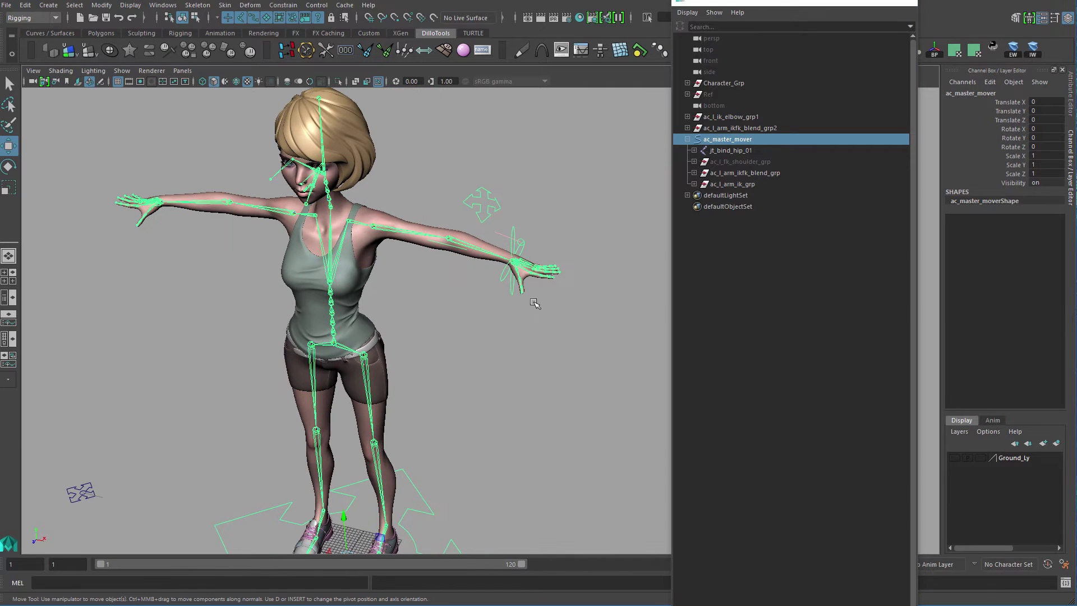
pyautogui.click(759, 164)
pyautogui.keyDown('shift'); pyautogui.click(746, 184); pyautogui.keyUp('shift')
pyautogui.keyDown('alt'); pyautogui.moveTo(555, 247); pyautogui.dragTo(524, 284, button='middle'); pyautogui.keyUp('alt')
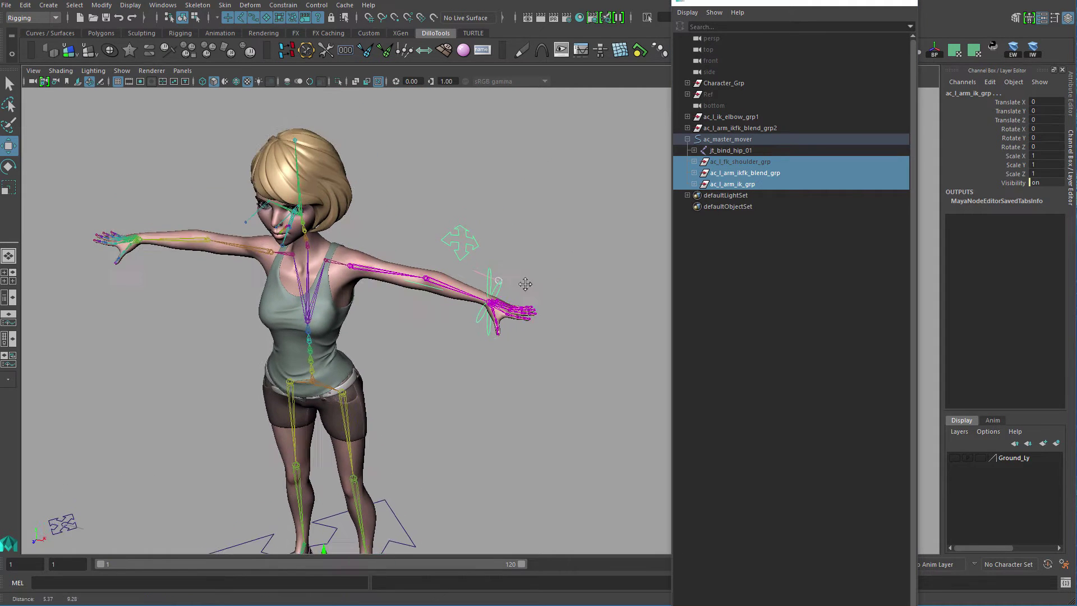
pyautogui.keyDown('alt'); pyautogui.moveTo(524, 284); pyautogui.dragTo(599, 270, button='right'); pyautogui.keyUp('alt')
pyautogui.keyDown('alt'); pyautogui.moveTo(586, 251); pyautogui.dragTo(562, 284, button='middle'); pyautogui.keyUp('alt')
pyautogui.keyDown('alt'); pyautogui.moveTo(562, 284); pyautogui.dragTo(605, 320, button='right'); pyautogui.keyUp('alt')
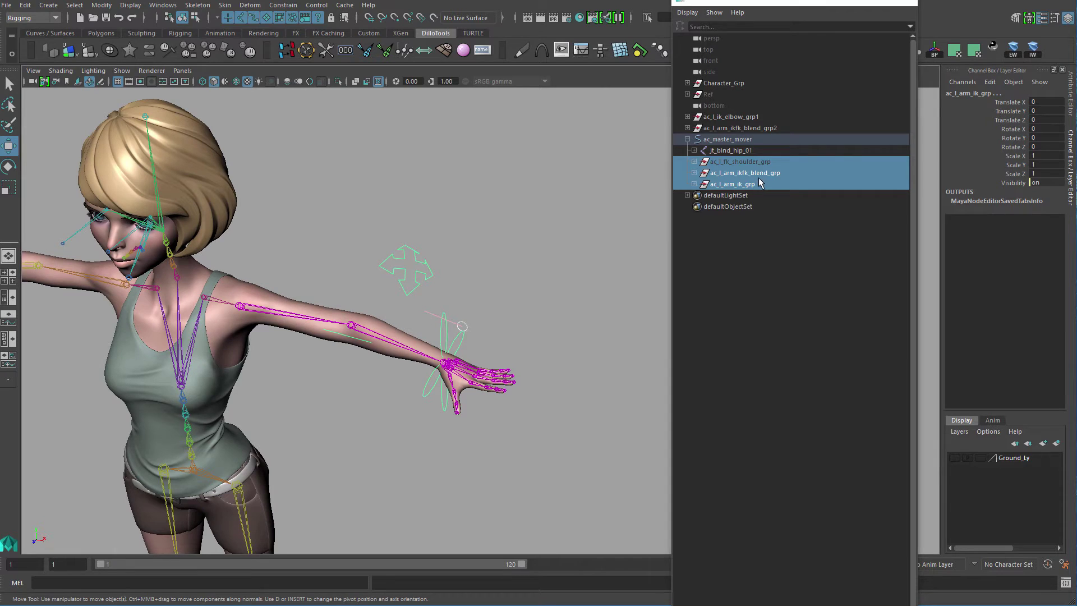
pyautogui.hotkey('ctrl', 'g')
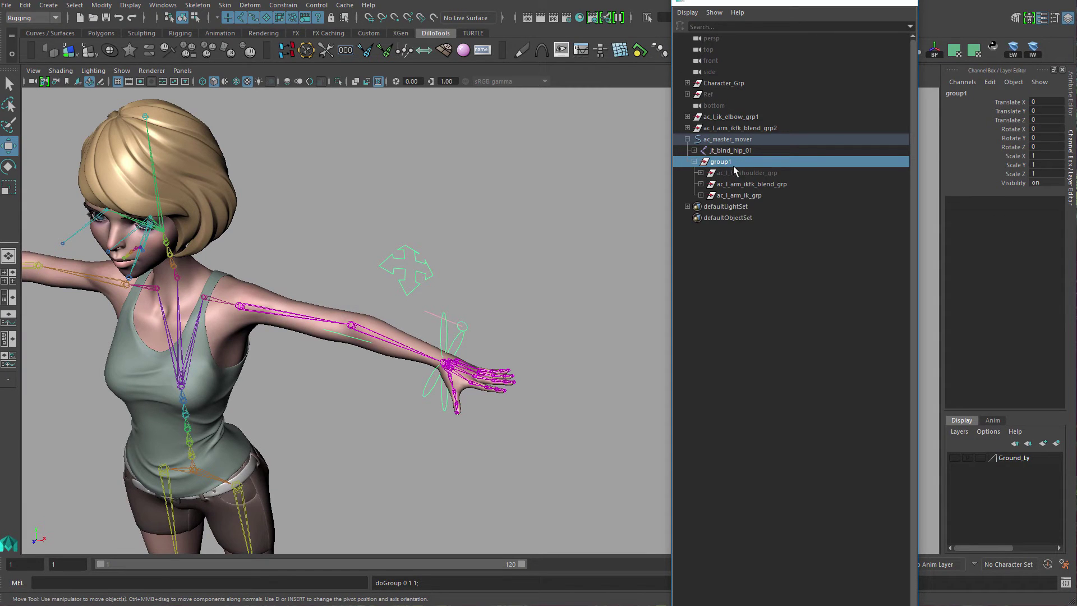
pyautogui.doubleClick(734, 164)
pyautogui.write('ac_l_arm_grp')
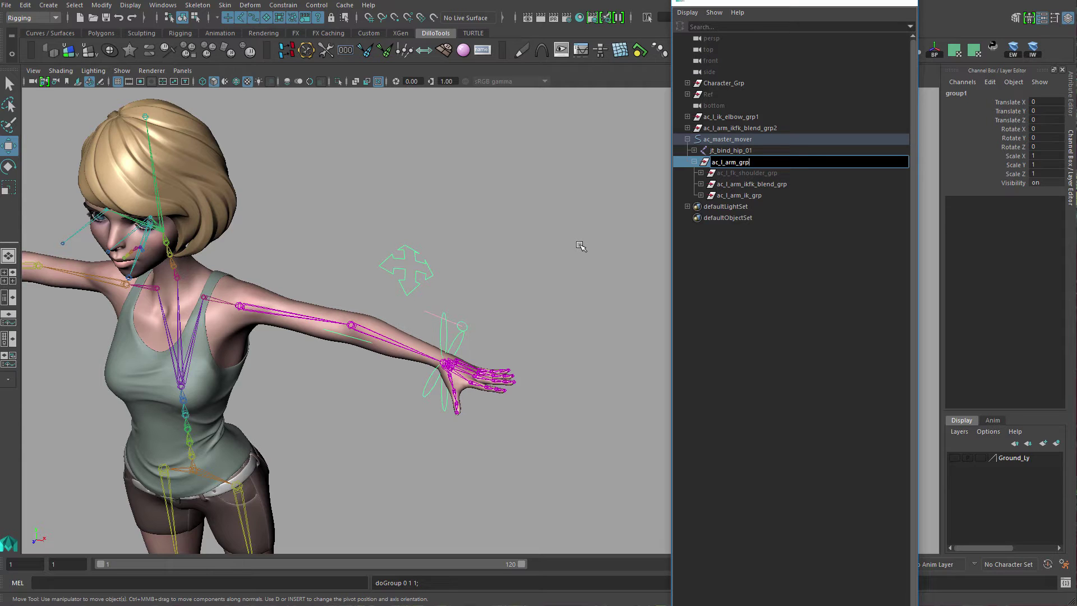
pyautogui.press('Return')
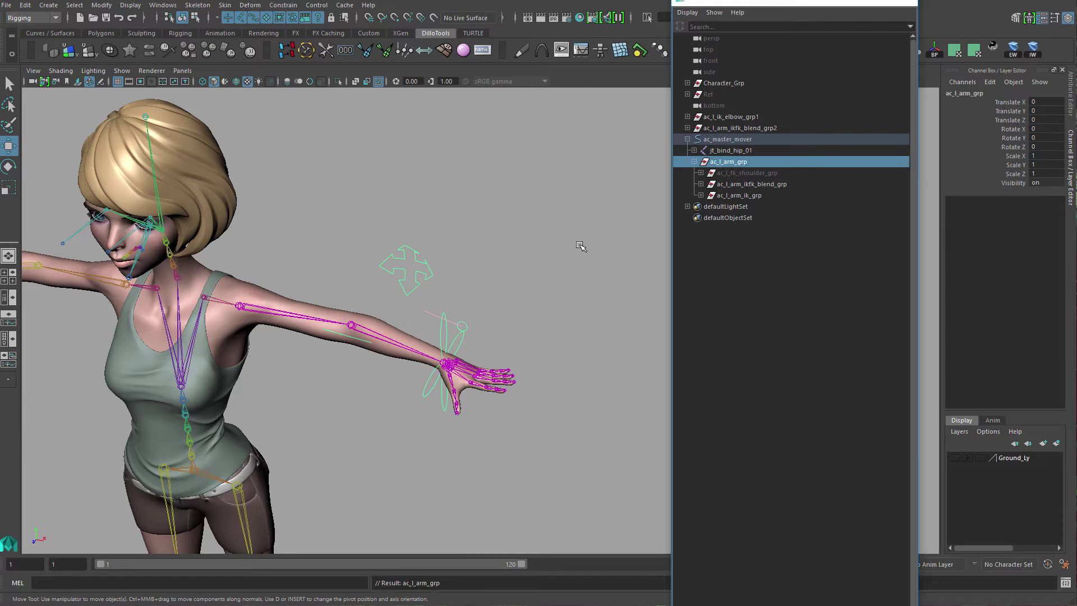
# Try moving ac_l_arm_grp to about -3.29 in Translate X and undo the move.
pyautogui.moveTo(398, 226); pyautogui.dragTo(380, 223, button='middle')
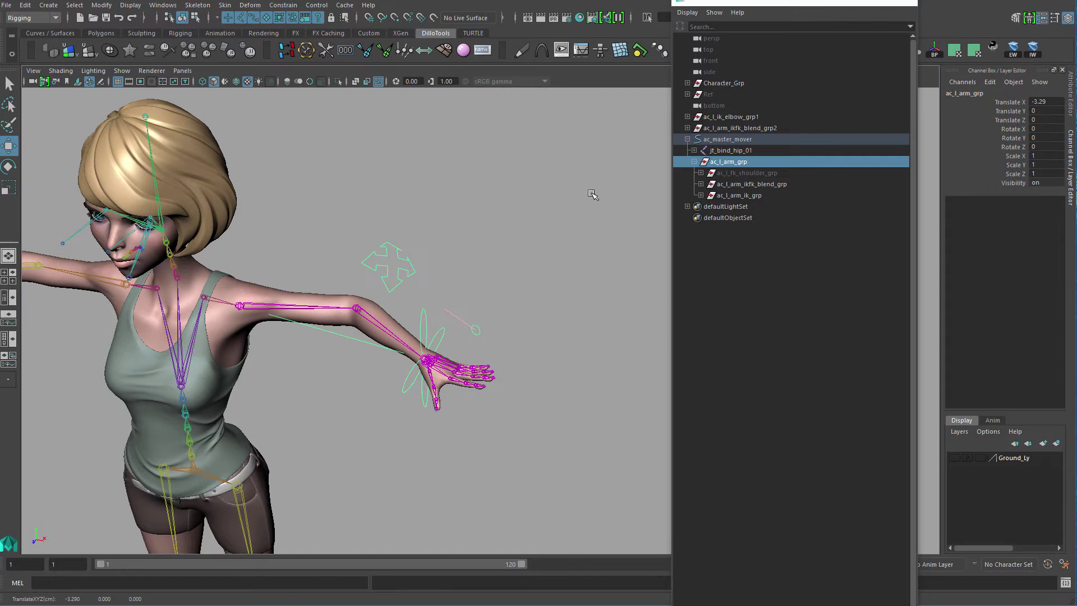
pyautogui.hotkey('ctrl', 'z')
pyautogui.keyDown('alt'); pyautogui.moveTo(376, 323); pyautogui.dragTo(441, 303, button='middle'); pyautogui.keyUp('alt')
pyautogui.keyDown('alt'); pyautogui.moveTo(440, 303); pyautogui.dragTo(482, 303, button='right'); pyautogui.keyUp('alt')
pyautogui.keyDown('alt'); pyautogui.moveTo(361, 331); pyautogui.dragTo(392, 329, button='middle'); pyautogui.keyUp('alt')
# Duplicate the L_jt_bind_Shoulder joint under L_jt_bind_Clavicle.
pyautogui.click(330, 308)
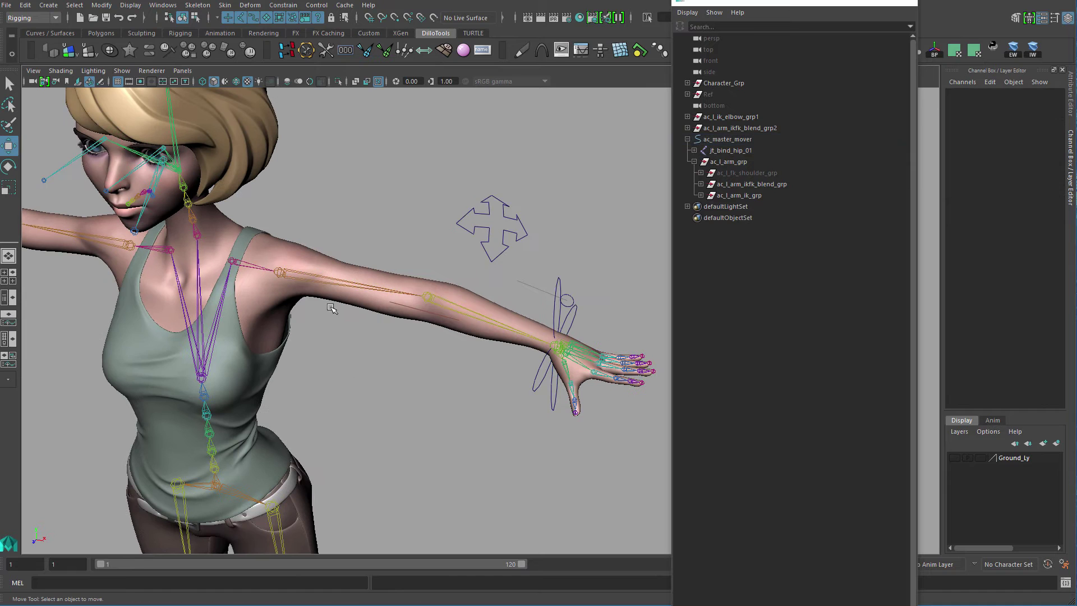
pyautogui.click(330, 284)
pyautogui.press('f')
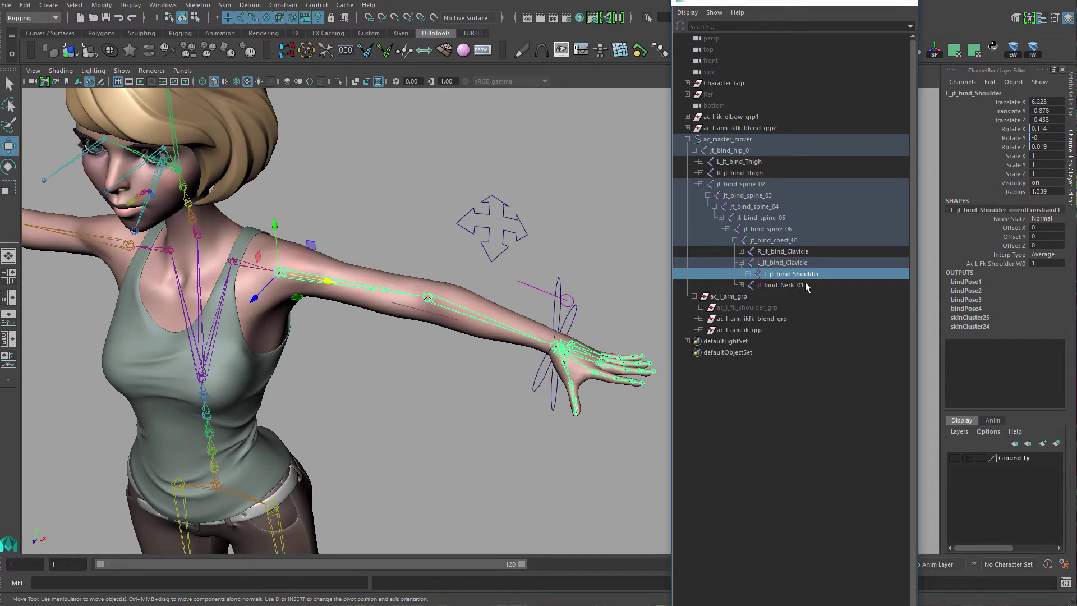
pyautogui.hotkey('ctrl', 'd')
# Rename the duplicated shoulder joint as L_jt_clavicle_End.
pyautogui.doubleClick(795, 284)
pyautogui.moveTo(795, 286); pyautogui.dragTo(878, 317)
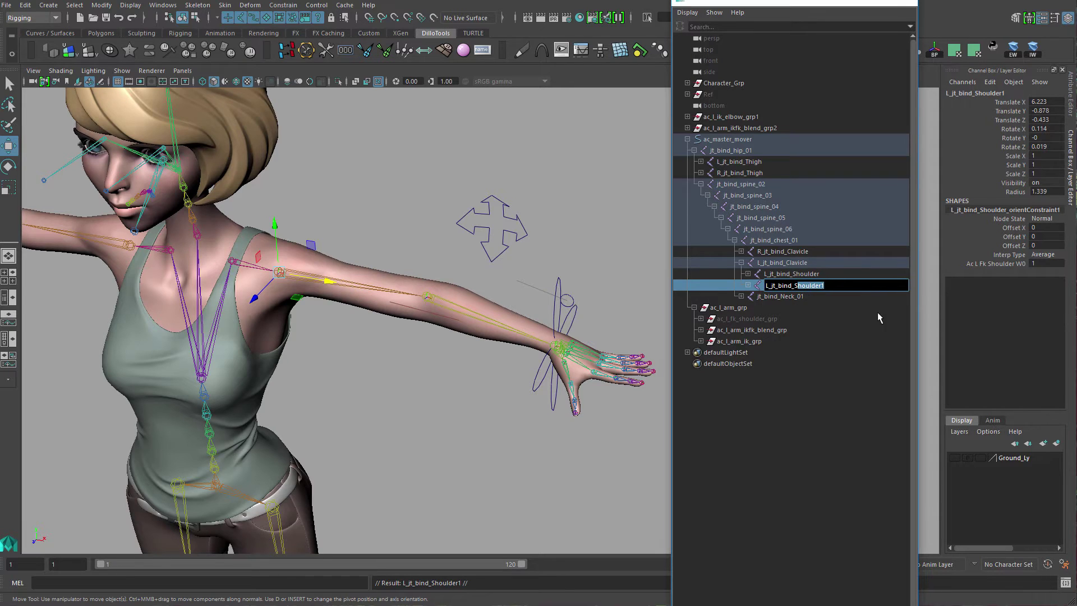
pyautogui.press('BackSpace')
pyautogui.press('BackSpace')
pyautogui.press('BackSpace')
pyautogui.press('BackSpace')
pyautogui.press('BackSpace')
pyautogui.press('BackSpace')
pyautogui.press('BackSpace')
pyautogui.write('d')
pyautogui.write('lav')
pyautogui.write('icle')
pyautogui.write('_')
pyautogui.write('End')
pyautogui.press('Return')
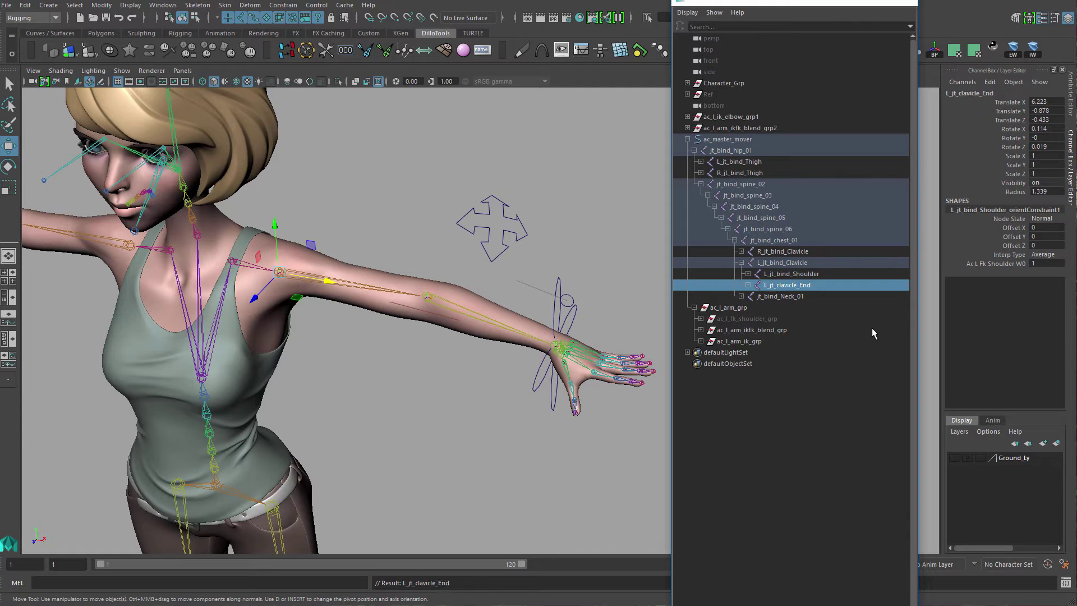
# Delete everything under L_jt_clavicle_End, including the copied shoulder orient constraint, and select the L_jt_clavicle_End joint.
pyautogui.click(748, 284)
pyautogui.click(786, 297)
pyautogui.press('Delete')
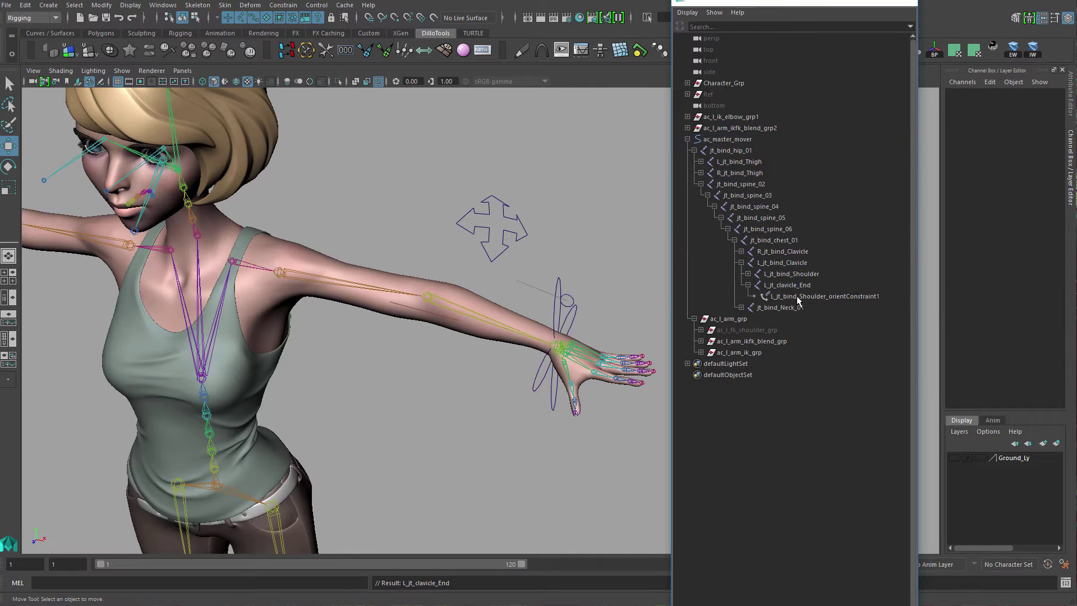
pyautogui.click(797, 297)
pyautogui.press('Delete')
pyautogui.click(786, 285)
pyautogui.press('f')
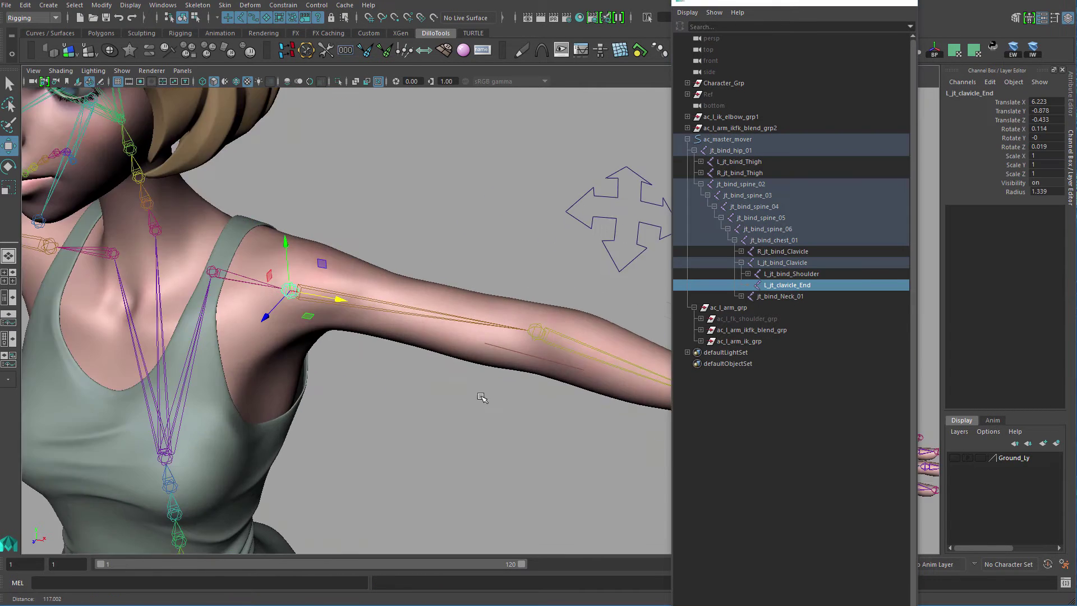
# Try moving L_jt_clavicle_End up to Translate Y about 2.463 and undo the move.
pyautogui.scroll(-5, 490, 265)
pyautogui.moveTo(490, 265); pyautogui.dragTo(486, 140)
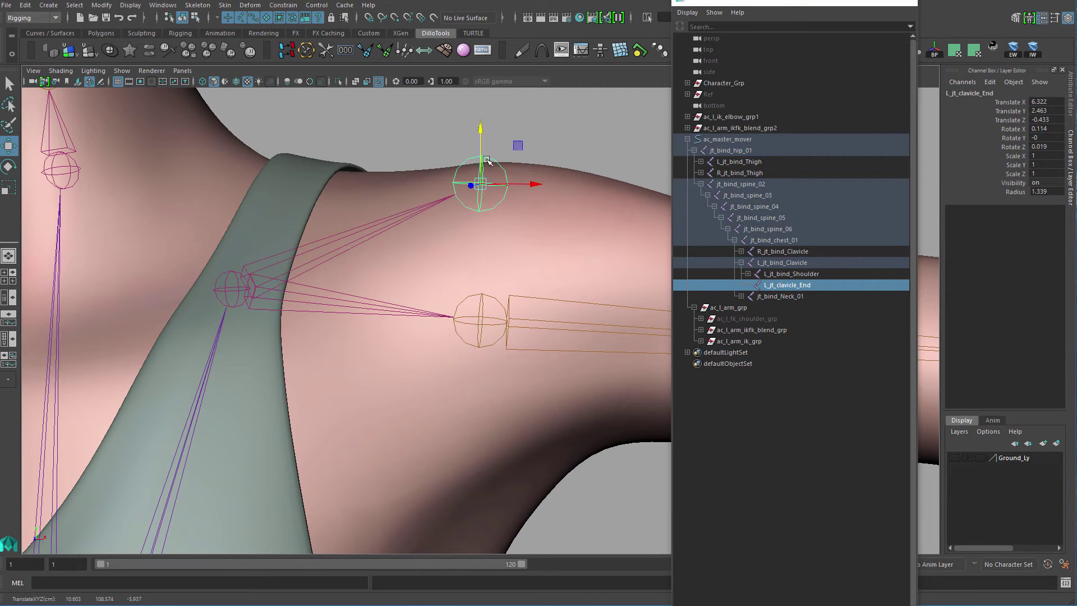
pyautogui.hotkey('ctrl', 'z')
# Increase the Radius of L_jt_clavicle_End to about 2.209.
pyautogui.scroll(-3, 471, 241)
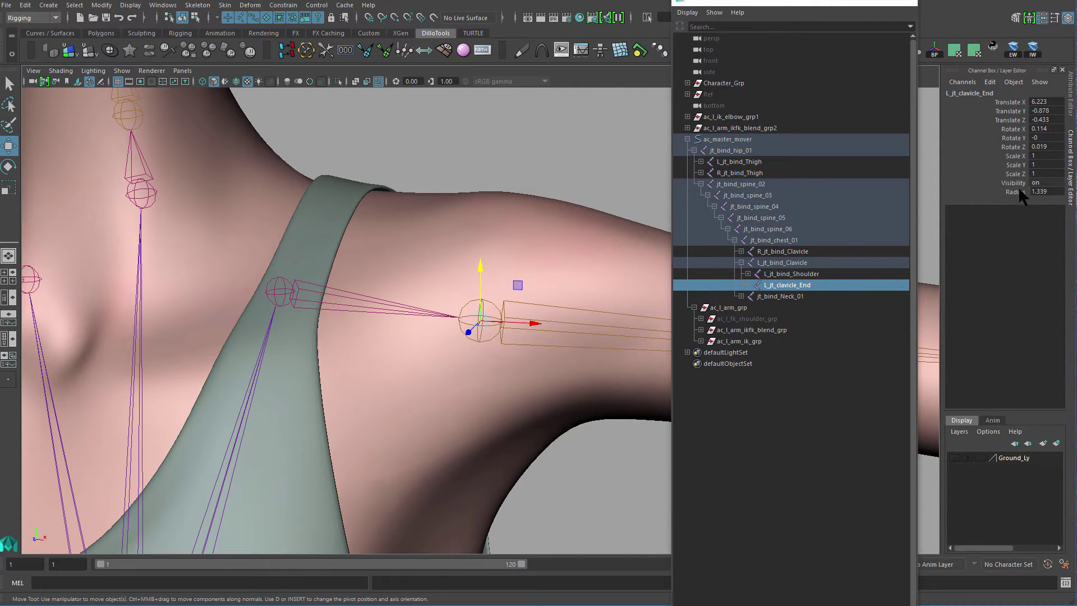
pyautogui.click(1012, 191)
pyautogui.moveTo(585, 277); pyautogui.dragTo(628, 280, button='middle')
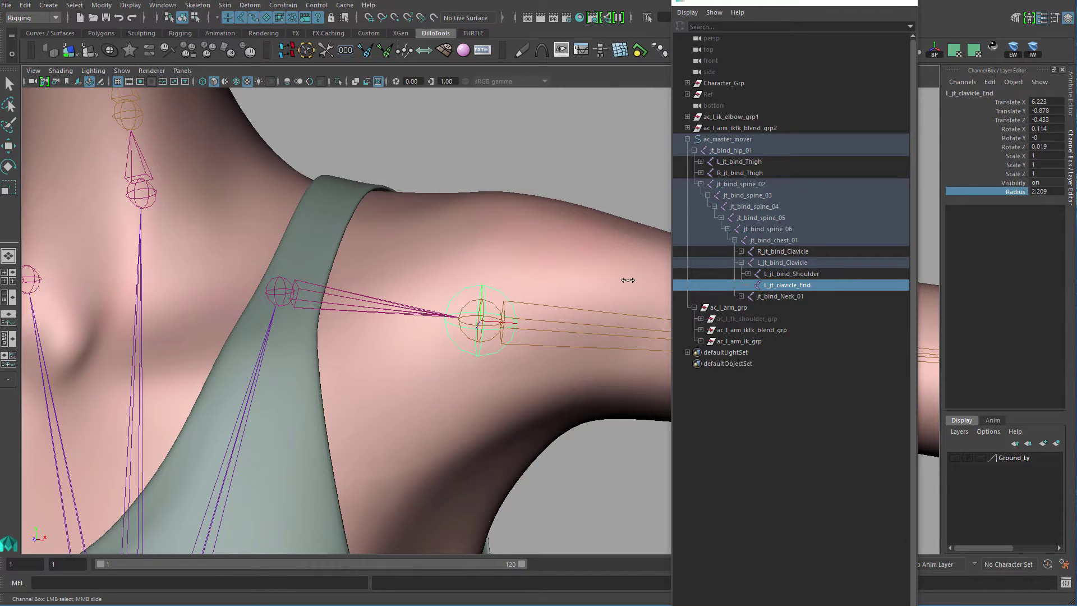
# Unparent the L_jt_bind_Shoulder joint chain from the clavicle so it sits at the scene's top level.
pyautogui.keyDown('alt'); pyautogui.moveTo(563, 316); pyautogui.dragTo(425, 250); pyautogui.keyUp('alt')
pyautogui.keyDown('alt'); pyautogui.moveTo(425, 250); pyautogui.dragTo(332, 248, button='middle'); pyautogui.keyUp('alt')
pyautogui.press('q')
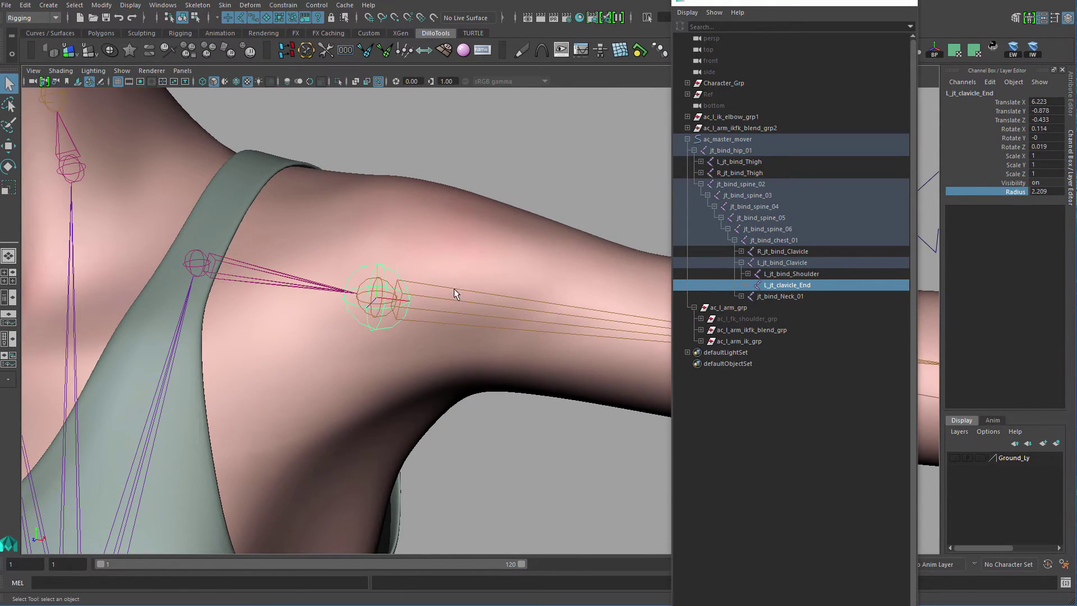
pyautogui.click(454, 288)
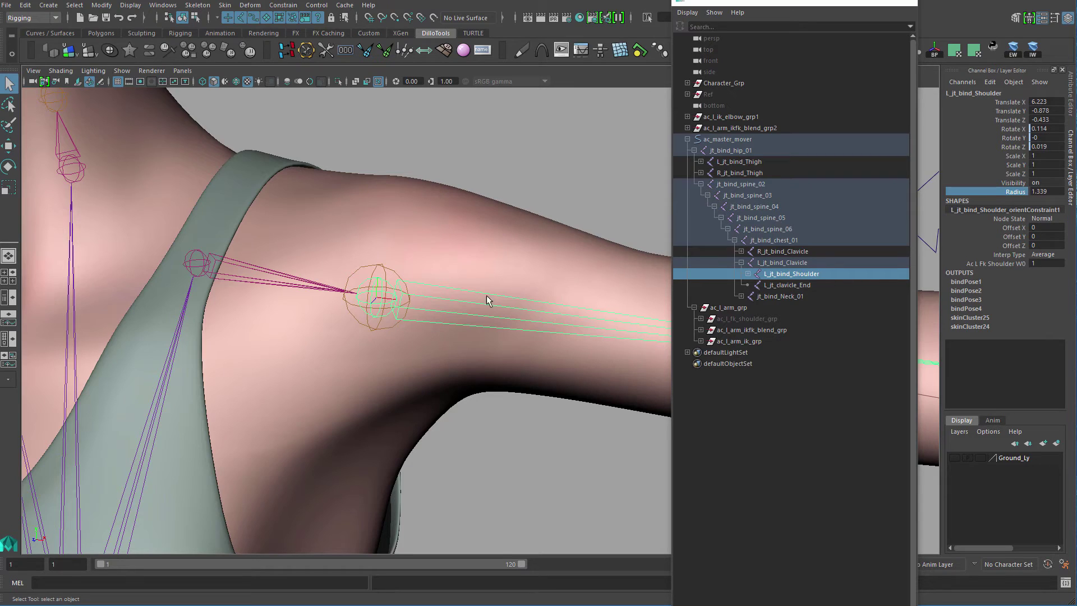
pyautogui.keyDown('alt'); pyautogui.moveTo(486, 295); pyautogui.dragTo(359, 275, button='middle'); pyautogui.keyUp('alt')
pyautogui.keyDown('alt'); pyautogui.moveTo(476, 300); pyautogui.dragTo(306, 242, button='right'); pyautogui.keyUp('alt')
pyautogui.keyDown('alt'); pyautogui.moveTo(306, 242); pyautogui.dragTo(225, 234, button='middle'); pyautogui.keyUp('alt')
pyautogui.keyDown('alt'); pyautogui.moveTo(415, 241); pyautogui.dragTo(329, 224, button='right'); pyautogui.keyUp('alt')
pyautogui.keyDown('alt'); pyautogui.moveTo(329, 224); pyautogui.dragTo(319, 249); pyautogui.keyUp('alt')
pyautogui.keyDown('alt'); pyautogui.moveTo(319, 314); pyautogui.dragTo(398, 337, button='right'); pyautogui.keyUp('alt')
pyautogui.keyDown('alt'); pyautogui.moveTo(398, 337); pyautogui.dragTo(496, 319, button='middle'); pyautogui.keyUp('alt')
pyautogui.moveTo(495, 319)
pyautogui.keyDown('alt'); pyautogui.mouseDown()
pyautogui.moveTo(490, 341)
pyautogui.moveTo(500, 325)
pyautogui.mouseUp(); pyautogui.keyUp('alt')
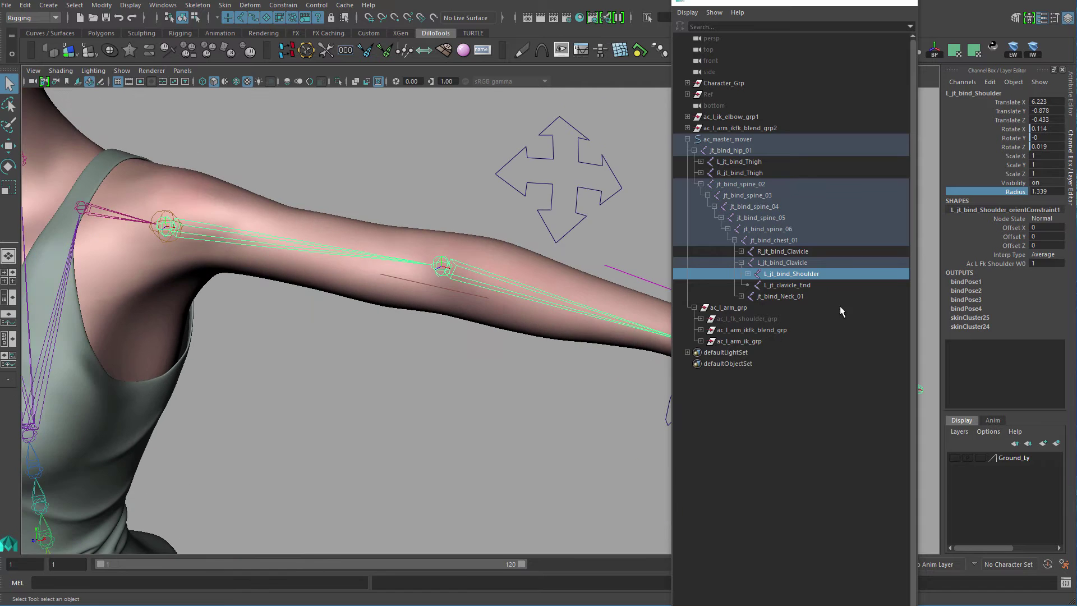
pyautogui.hotkey('shift', 'p')
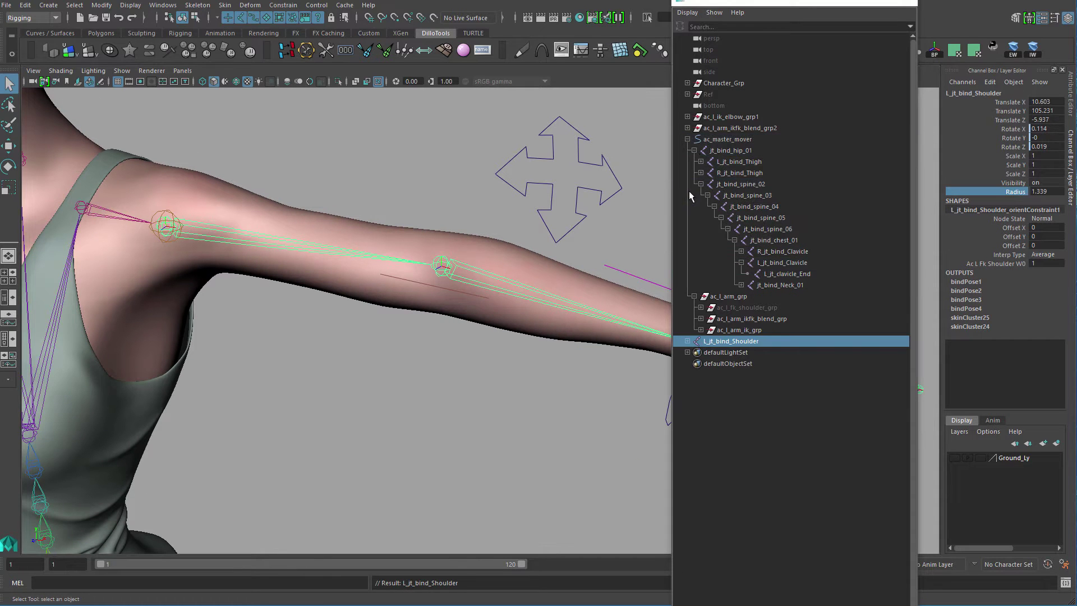
# Group the unparented L_jt_bind_Shoulder chain and name the group L_jt_bind_arm_grp.
pyautogui.keyDown('alt'); pyautogui.moveTo(299, 295); pyautogui.dragTo(331, 335, button='middle'); pyautogui.keyUp('alt')
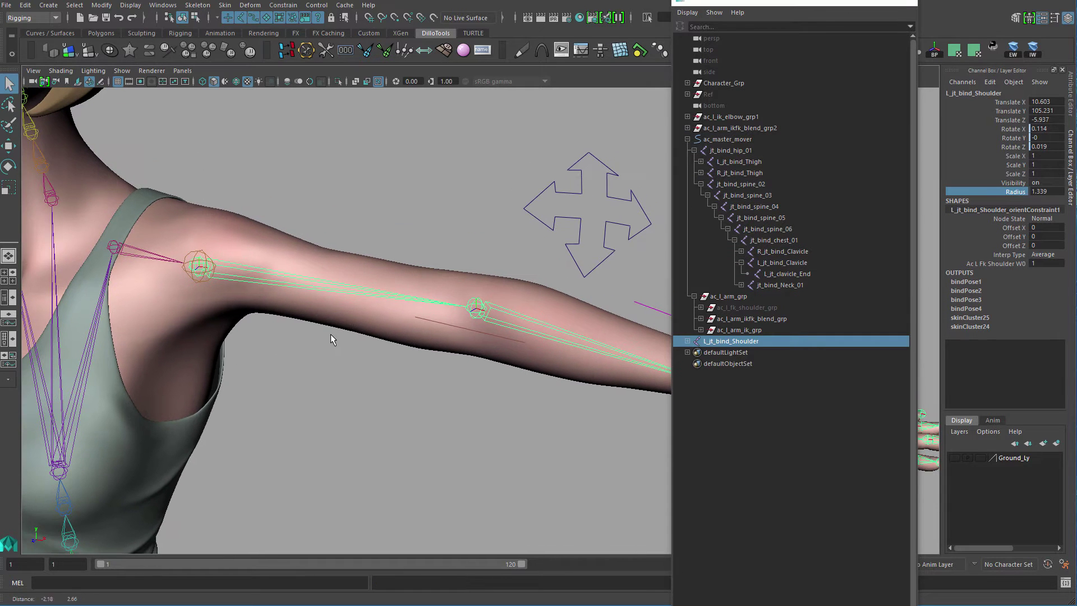
pyautogui.click(732, 152)
pyautogui.keyDown('alt'); pyautogui.moveTo(341, 269); pyautogui.dragTo(341, 284, button='middle'); pyautogui.keyUp('alt')
pyautogui.scroll(-3, 339, 292)
pyautogui.click(341, 298)
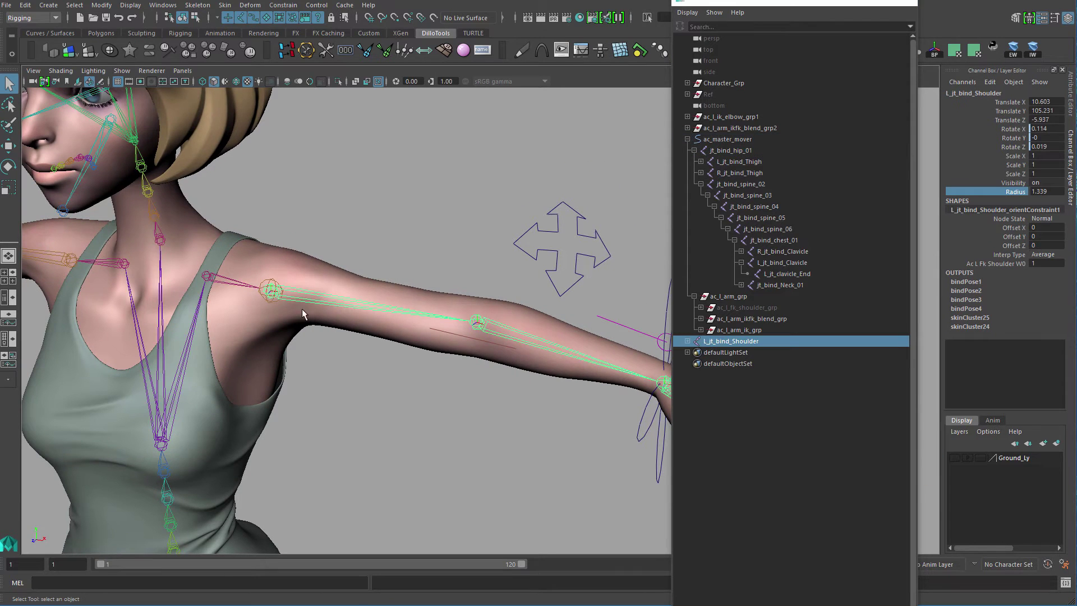
pyautogui.press('w')
pyautogui.keyDown('alt'); pyautogui.moveTo(363, 297); pyautogui.dragTo(351, 277, button='middle'); pyautogui.keyUp('alt')
pyautogui.scroll(1, 350, 277)
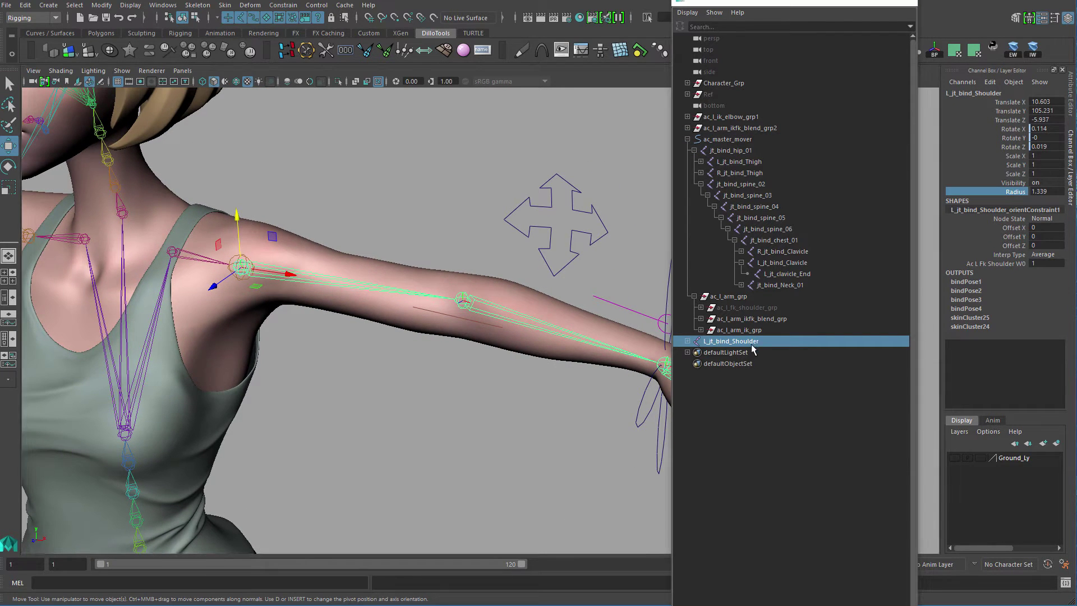
pyautogui.hotkey('ctrl', 'g')
pyautogui.click(687, 341)
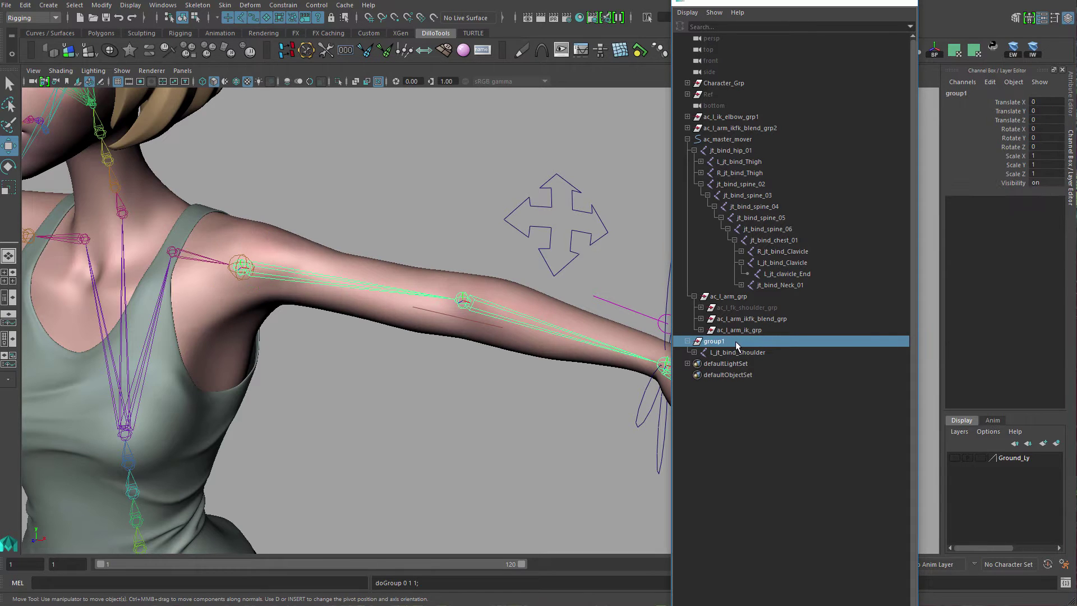
pyautogui.doubleClick(734, 341)
pyautogui.write('L_jt_bind_arm_')
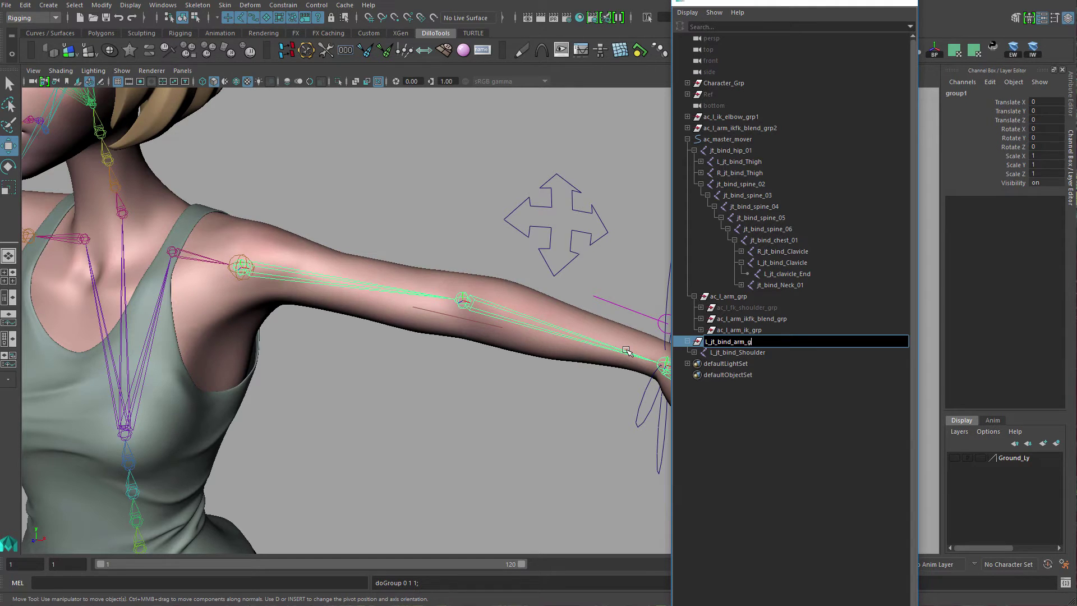
pyautogui.press('Return')
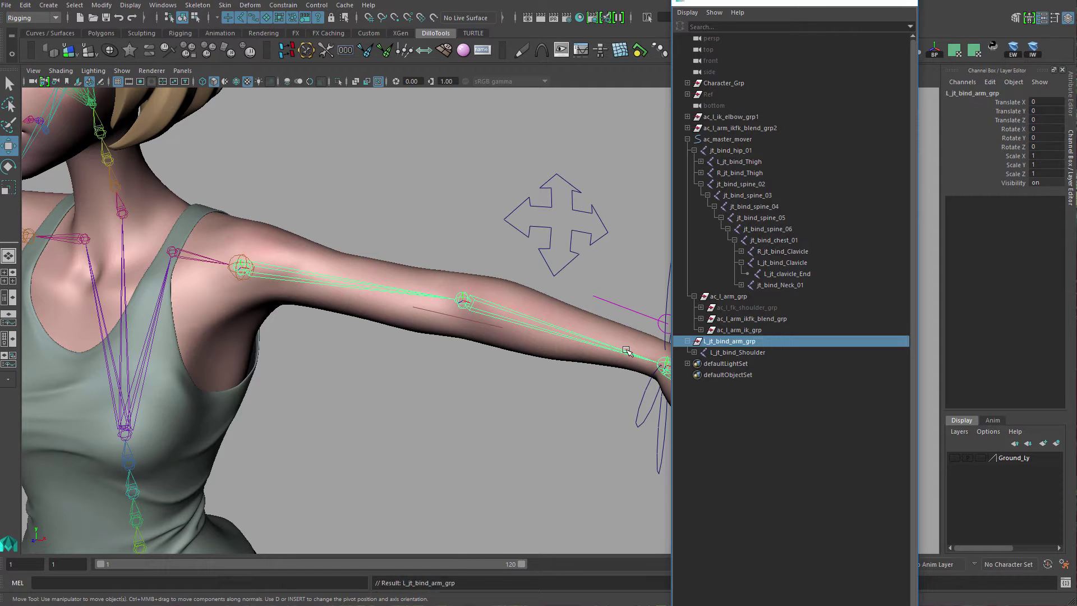
# Parent L_jt_bind_arm_grp under ac_master_mover.
pyautogui.click(688, 341)
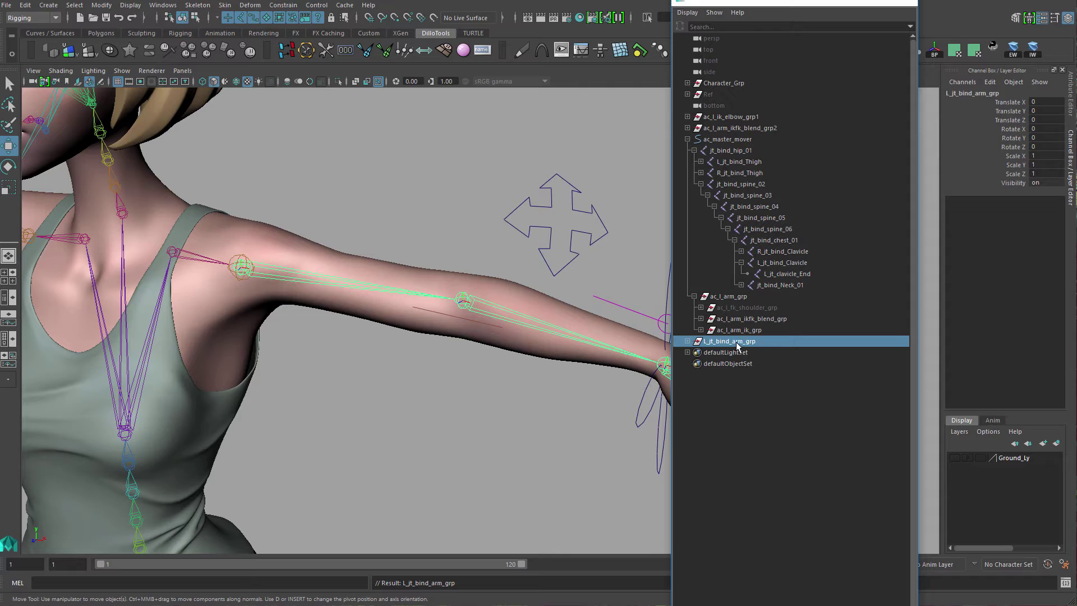
pyautogui.click(687, 139)
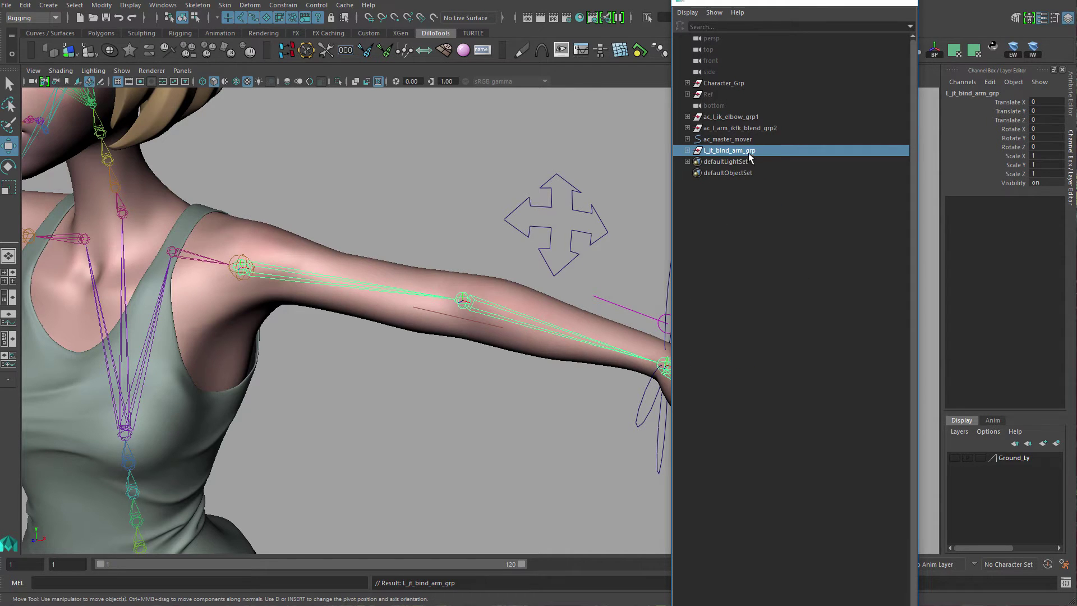
pyautogui.moveTo(747, 153)
pyautogui.mouseDown(button='middle')
pyautogui.moveTo(755, 151)
pyautogui.moveTo(735, 157)
pyautogui.moveTo(745, 143)
pyautogui.mouseUp(button='middle')
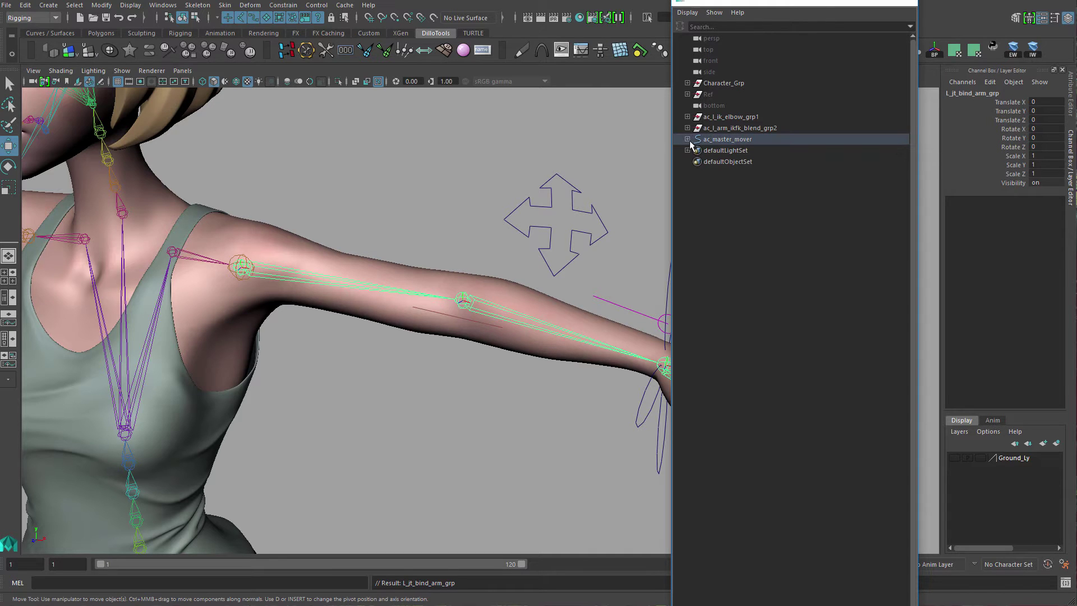
# Examine the hierarchy under ac_master_mover, checking what ac_l_arm_grp and L_jt_bind_arm_grp each contain on the character.
pyautogui.keyDown('alt'); pyautogui.moveTo(435, 329); pyautogui.dragTo(306, 348, button='right'); pyautogui.keyUp('alt')
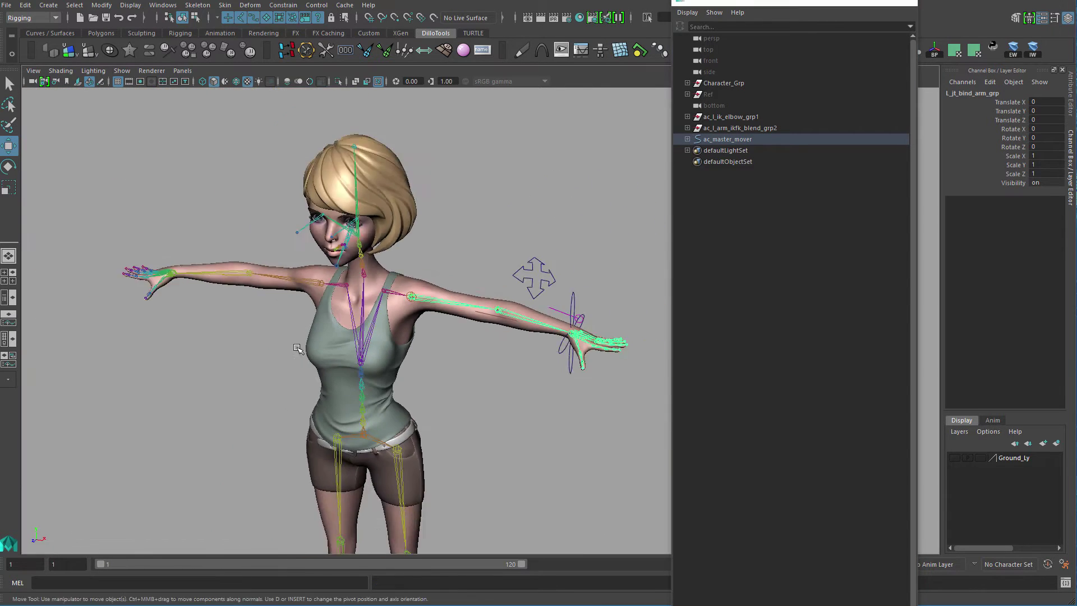
pyautogui.keyDown('alt'); pyautogui.moveTo(508, 538); pyautogui.dragTo(552, 333, button='middle'); pyautogui.keyUp('alt')
pyautogui.keyDown('alt'); pyautogui.moveTo(505, 288); pyautogui.dragTo(471, 324, button='middle'); pyautogui.keyUp('alt')
pyautogui.keyDown('alt'); pyautogui.moveTo(471, 324); pyautogui.dragTo(527, 314, button='right'); pyautogui.keyUp('alt')
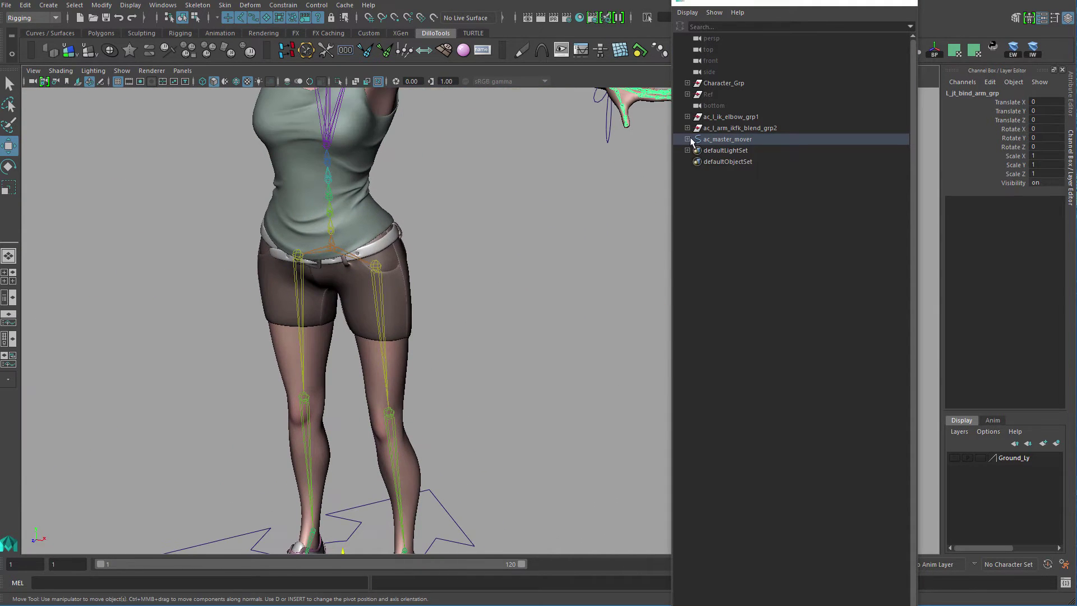
pyautogui.click(687, 139)
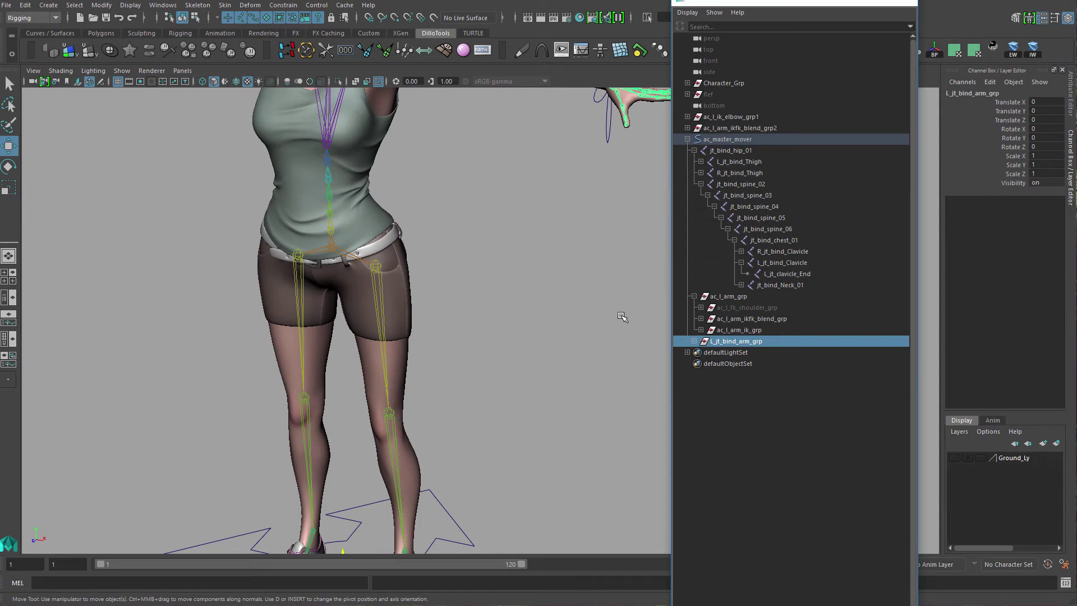
pyautogui.click(694, 296)
pyautogui.click(741, 298)
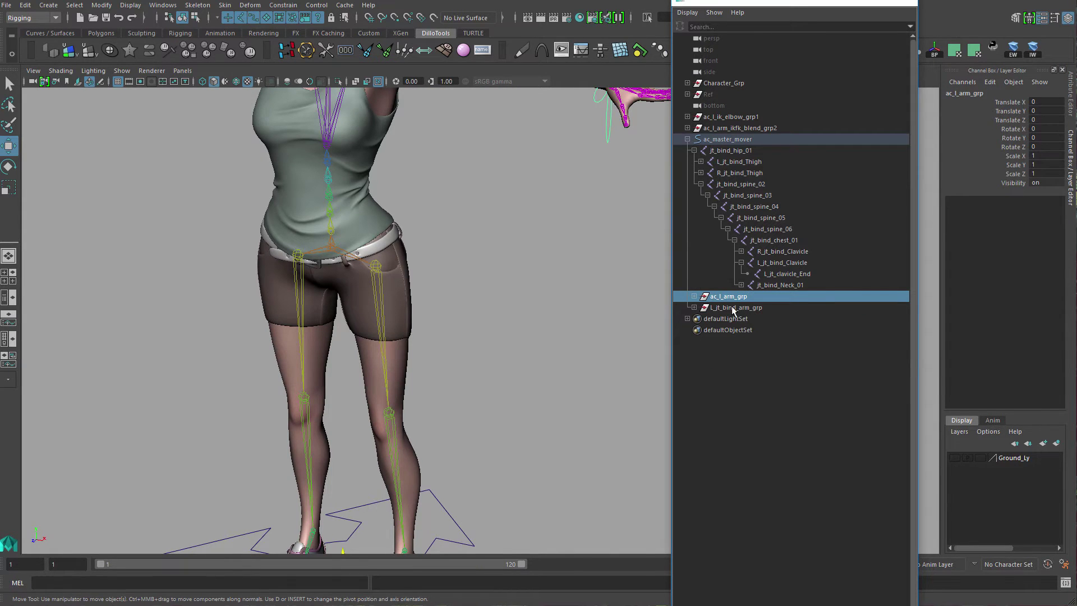
pyautogui.press('f')
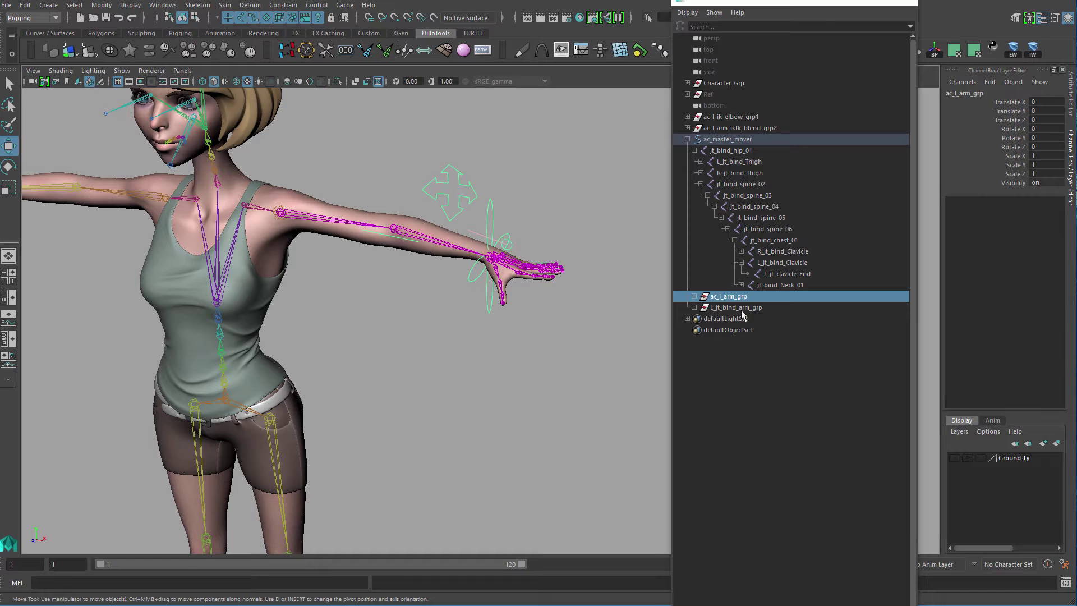
pyautogui.click(744, 308)
pyautogui.press('f')
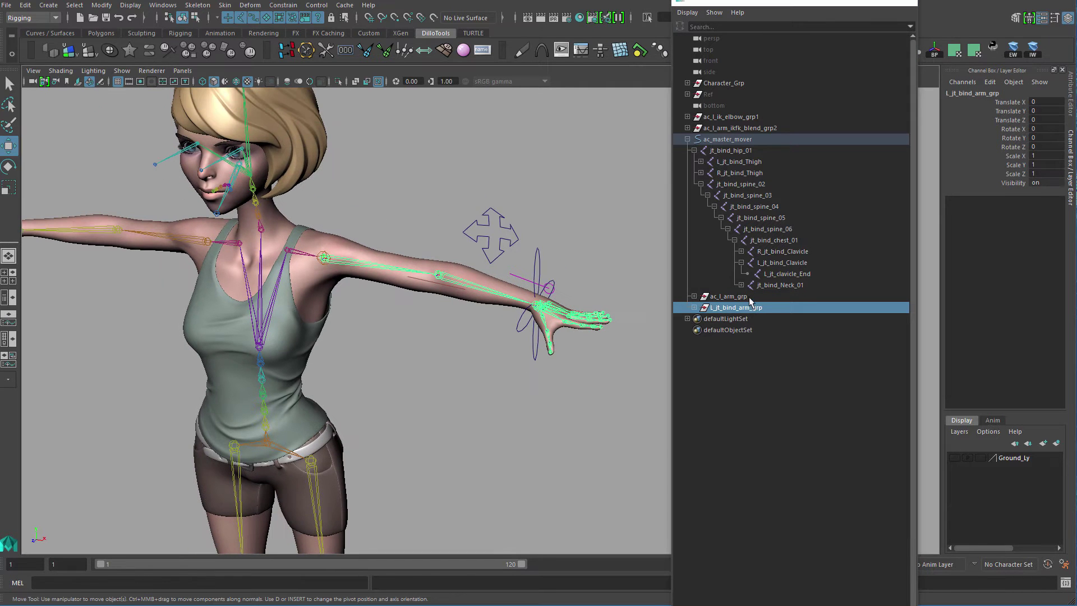
# Group ac_l_arm_grp and L_jt_bind_arm_grp together under ac_master_mover and name the group L_arm_rig.
pyautogui.click(749, 297)
pyautogui.keyDown('shift'); pyautogui.click(750, 310); pyautogui.keyUp('shift')
pyautogui.hotkey('ctrl', 'g')
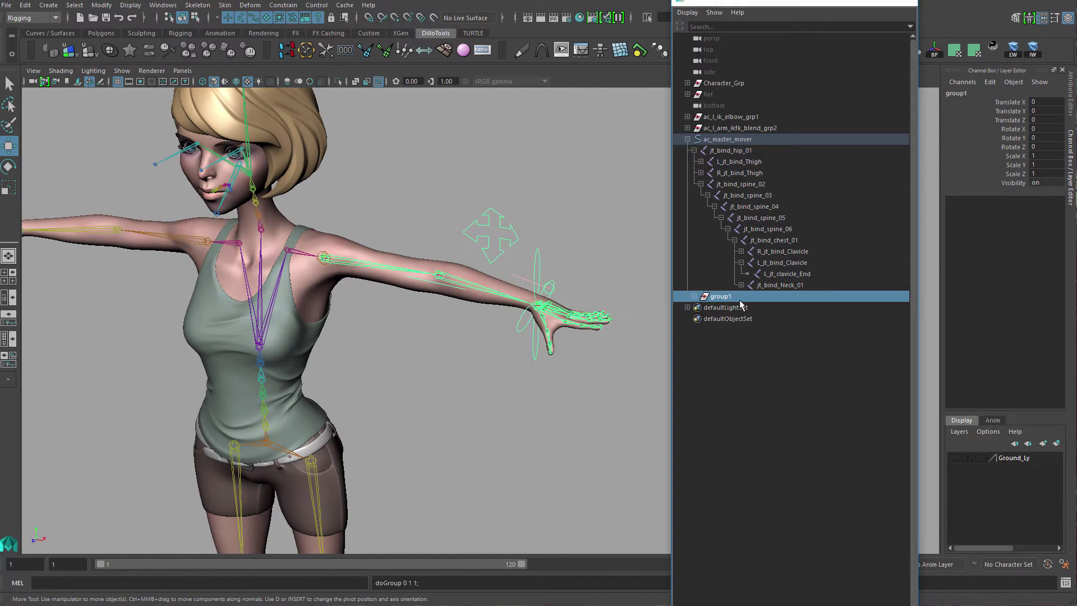
pyautogui.doubleClick(735, 296)
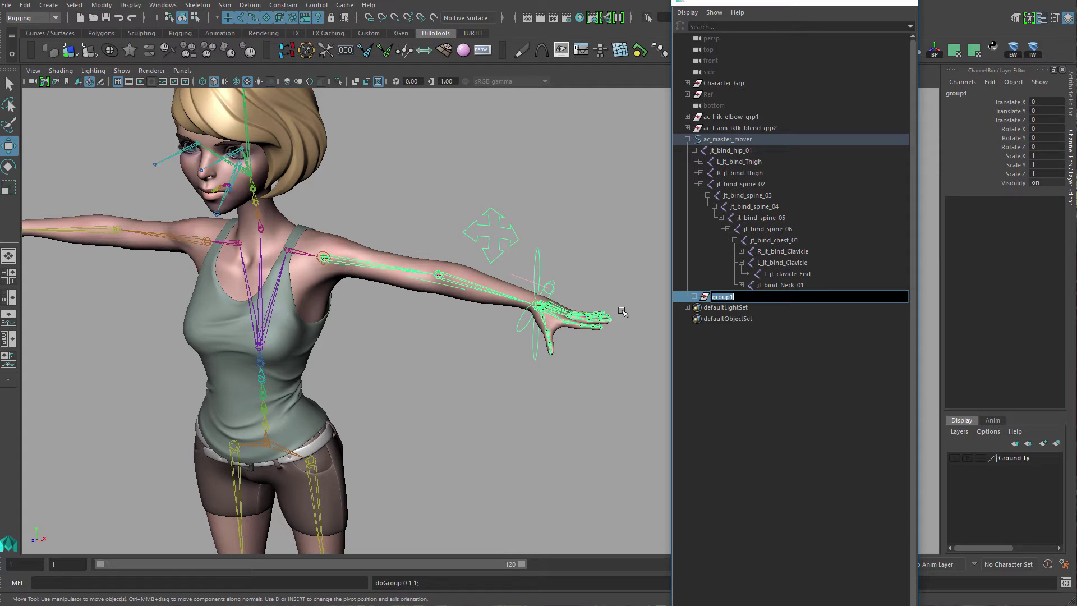
pyautogui.write('L_arm_rig')
pyautogui.press('Return')
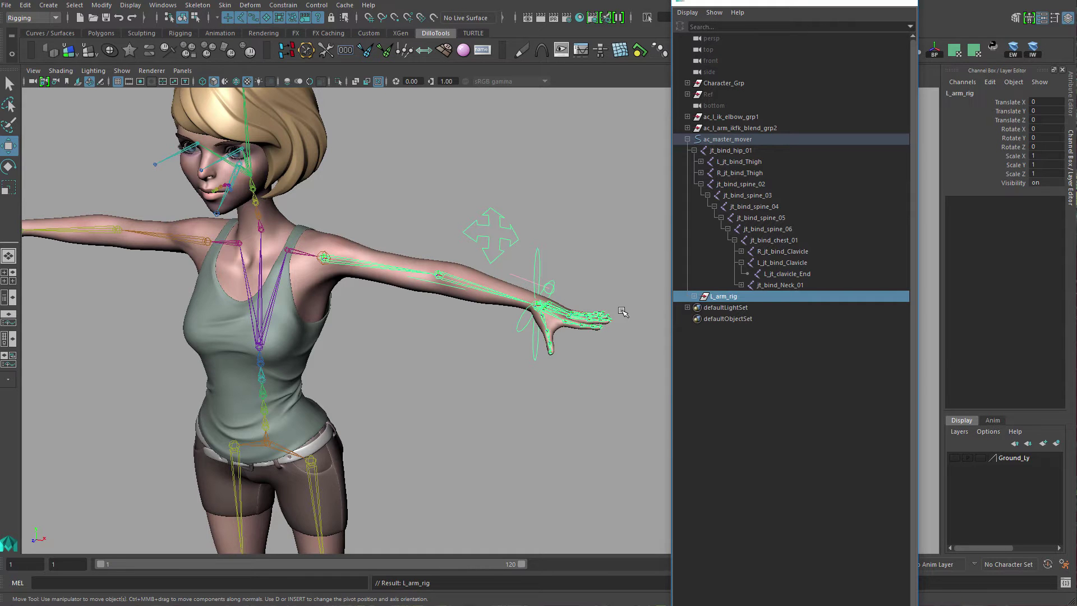
# Examine the L_arm_rig hierarchy, comparing what ac_l_arm_grp and L_jt_bind_arm_grp contain against the arm on the character.
pyautogui.click(694, 151)
pyautogui.keyDown('alt'); pyautogui.moveTo(442, 315); pyautogui.dragTo(435, 342); pyautogui.keyUp('alt')
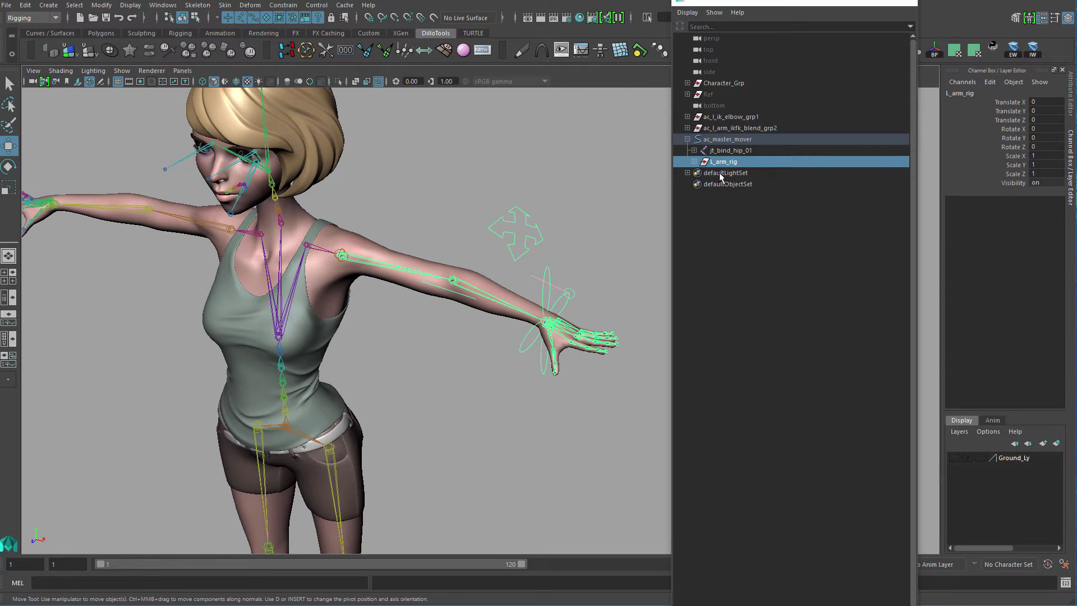
pyautogui.click(694, 163)
pyautogui.click(746, 174)
pyautogui.keyDown('alt'); pyautogui.moveTo(548, 326); pyautogui.dragTo(529, 319, button='middle'); pyautogui.keyUp('alt')
pyautogui.keyDown('alt'); pyautogui.moveTo(529, 319); pyautogui.dragTo(531, 323, button='right'); pyautogui.keyUp('alt')
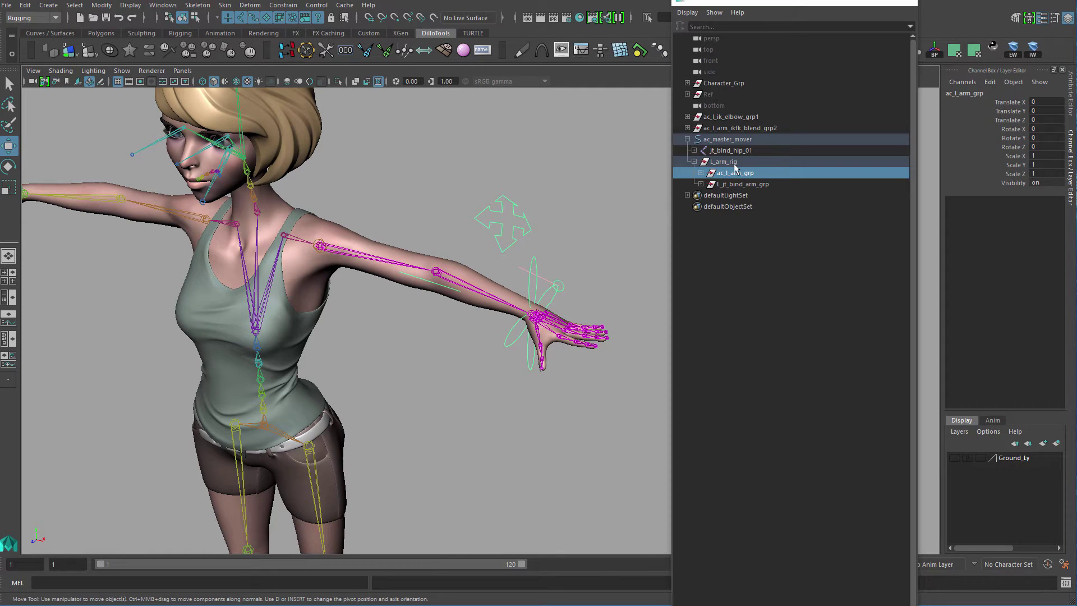
pyautogui.click(704, 185)
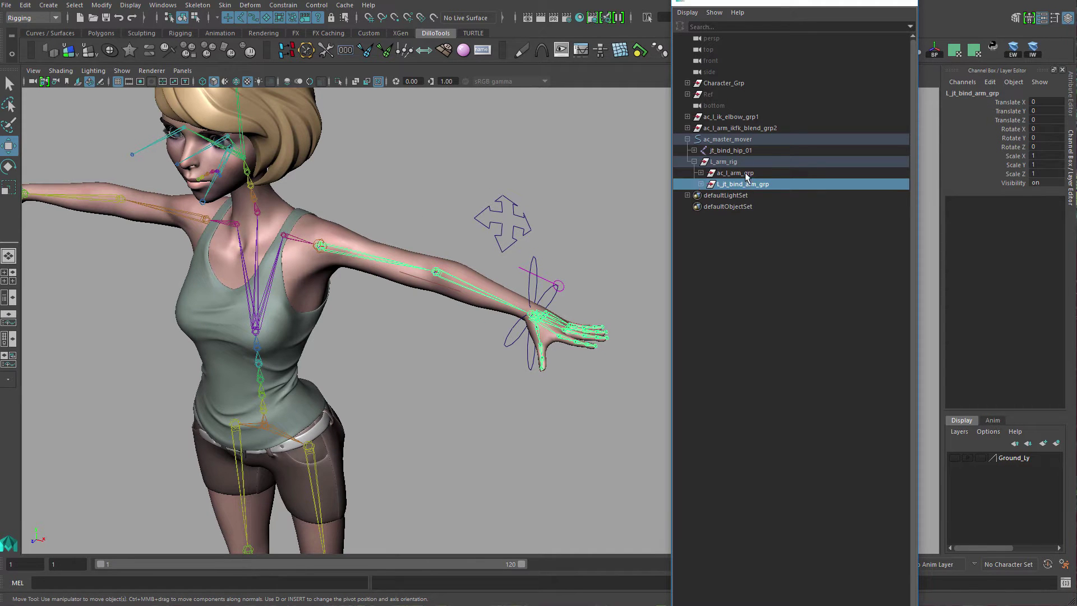
pyautogui.click(745, 173)
pyautogui.click(733, 163)
pyautogui.click(701, 184)
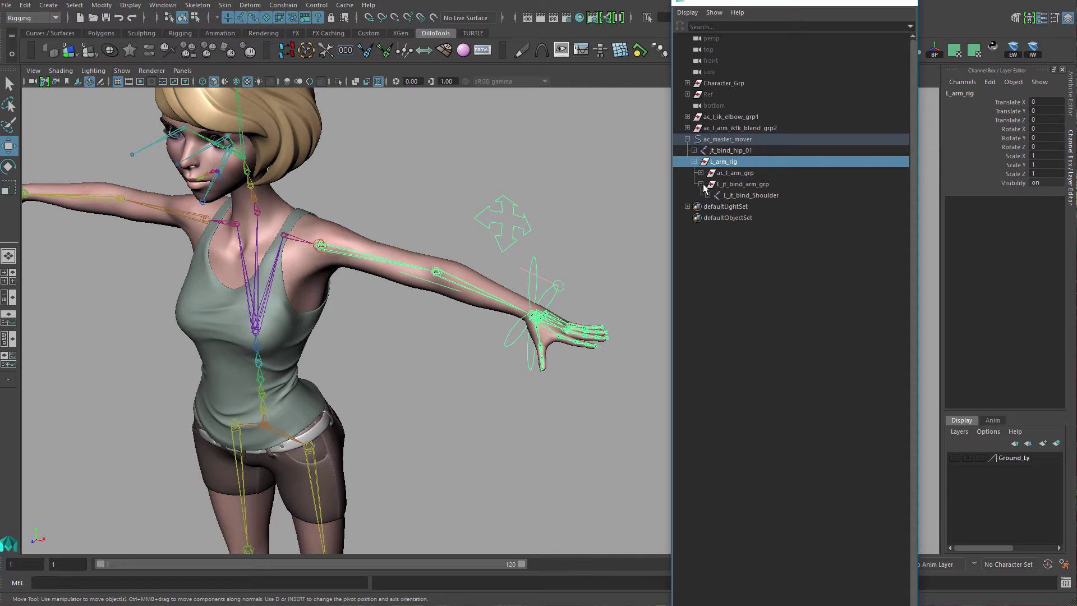
pyautogui.click(701, 185)
pyautogui.click(701, 172)
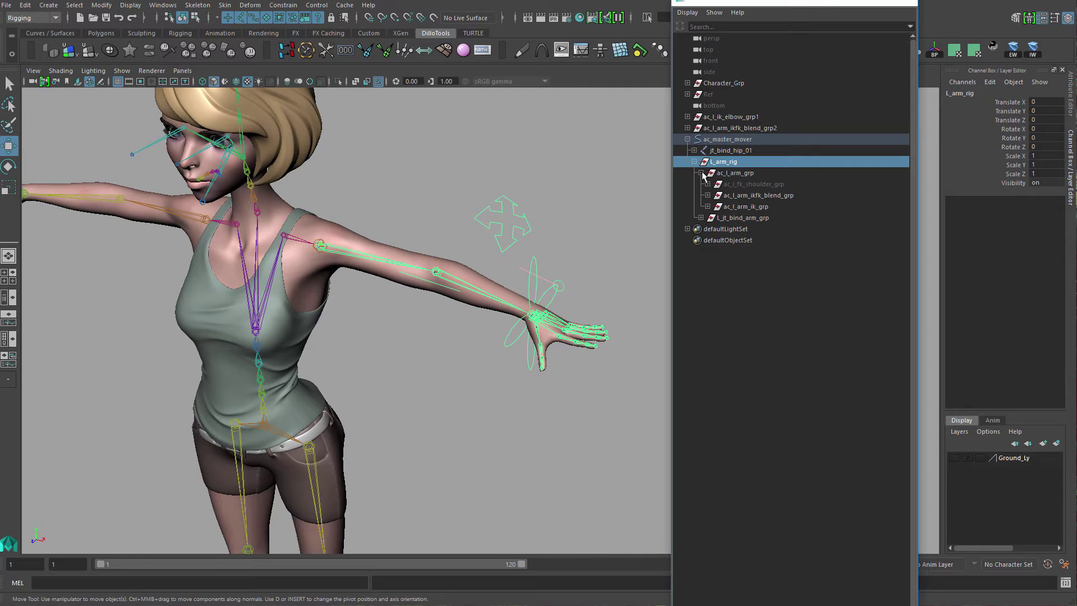
pyautogui.click(701, 173)
pyautogui.click(745, 174)
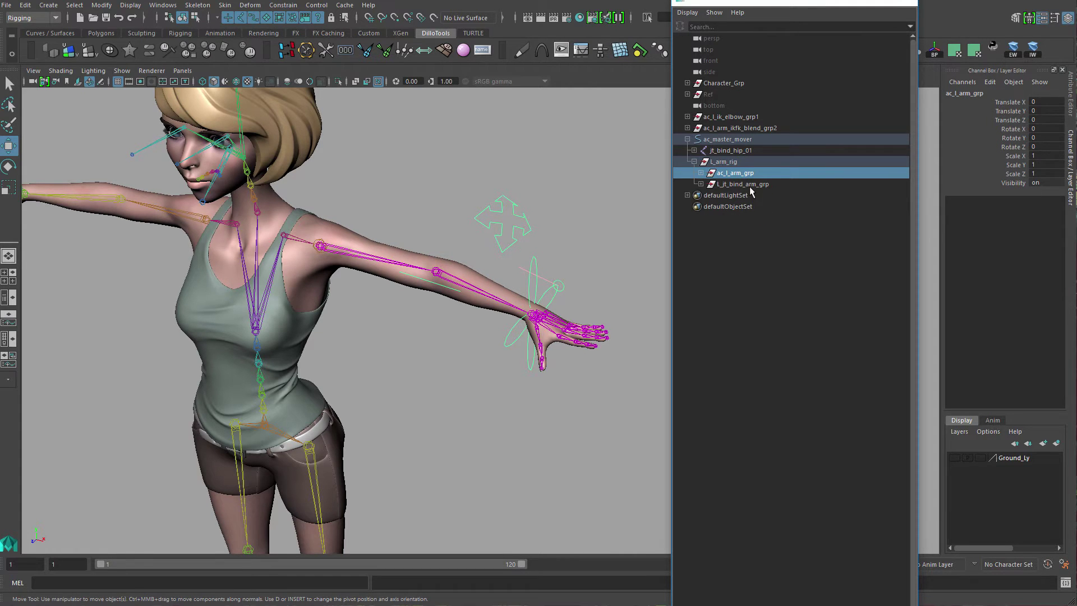
pyautogui.keyDown('shift'); pyautogui.click(753, 185); pyautogui.keyUp('shift')
pyautogui.click(750, 173)
pyautogui.click(750, 184)
pyautogui.click(732, 163)
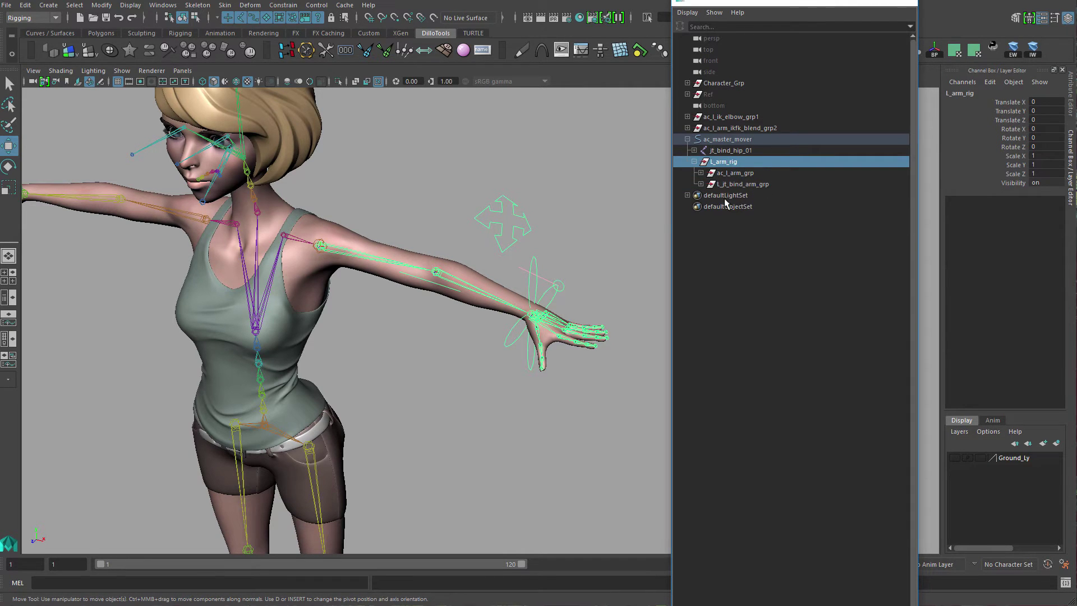
pyautogui.keyDown('alt'); pyautogui.moveTo(327, 266); pyautogui.dragTo(424, 306, button='middle'); pyautogui.keyUp('alt')
pyautogui.keyDown('alt'); pyautogui.moveTo(423, 307); pyautogui.dragTo(531, 288, button='right'); pyautogui.keyUp('alt')
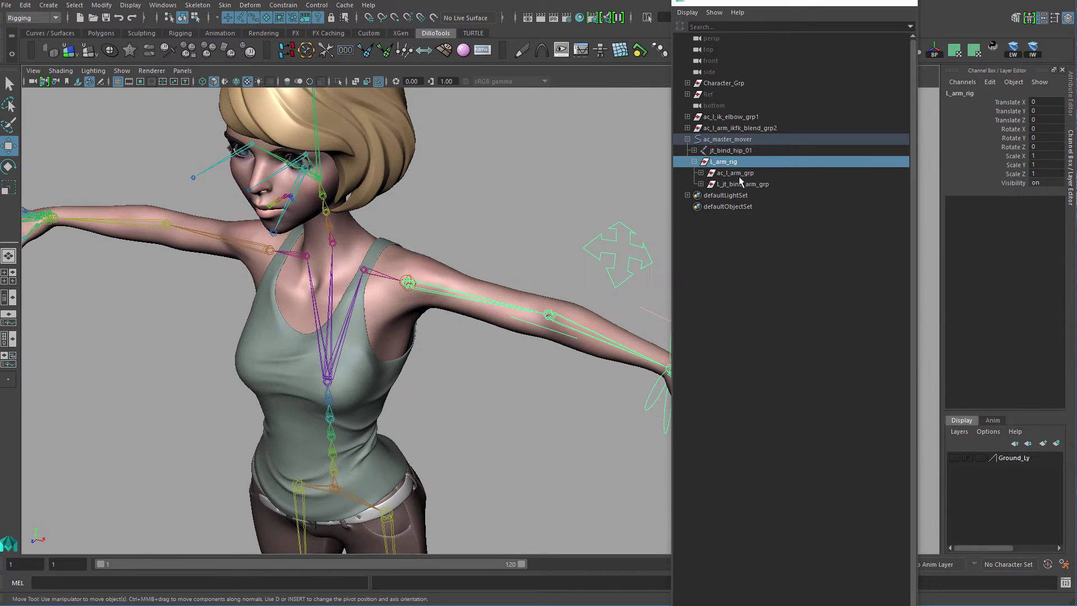
pyautogui.keyDown('alt'); pyautogui.moveTo(493, 281); pyautogui.dragTo(379, 253, button='middle'); pyautogui.keyUp('alt')
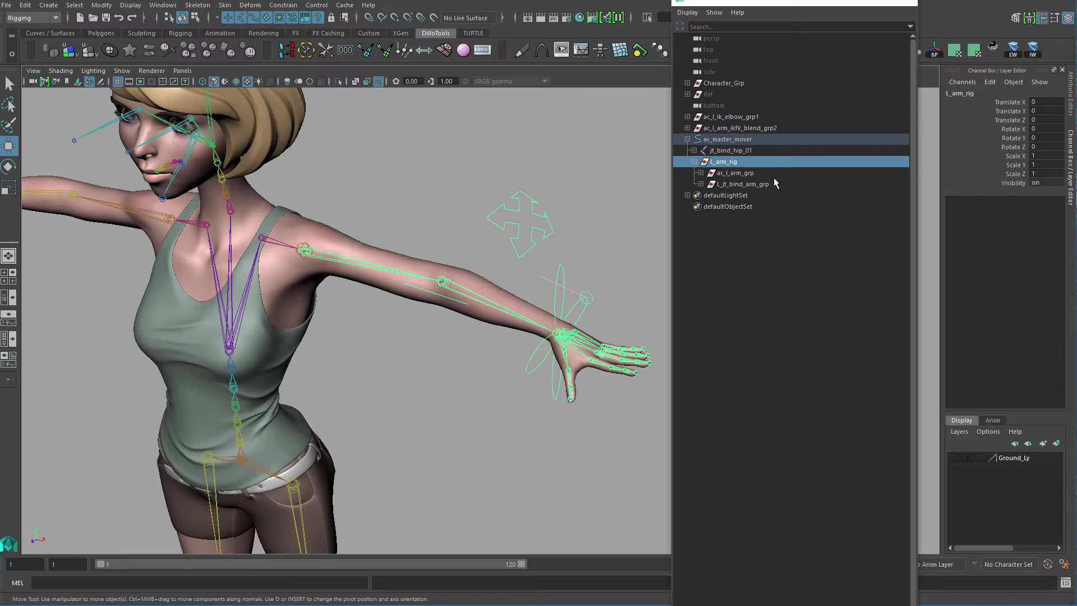
pyautogui.click(694, 162)
# Examine the break between the left clavicle and shoulder joints and review the full jt_bind_hip_01 joint hierarchy.
pyautogui.keyDown('alt'); pyautogui.moveTo(443, 355); pyautogui.dragTo(502, 419, button='middle'); pyautogui.keyUp('alt')
pyautogui.scroll(2, 477, 416)
pyautogui.keyDown('alt'); pyautogui.moveTo(426, 410); pyautogui.dragTo(442, 387); pyautogui.keyUp('alt')
pyautogui.keyDown('alt'); pyautogui.moveTo(442, 387); pyautogui.dragTo(541, 387, button='middle'); pyautogui.keyUp('alt')
pyautogui.keyDown('alt'); pyautogui.moveTo(542, 387); pyautogui.dragTo(561, 454, button='right'); pyautogui.keyUp('alt')
pyautogui.keyDown('alt'); pyautogui.moveTo(560, 455); pyautogui.dragTo(478, 399); pyautogui.keyUp('alt')
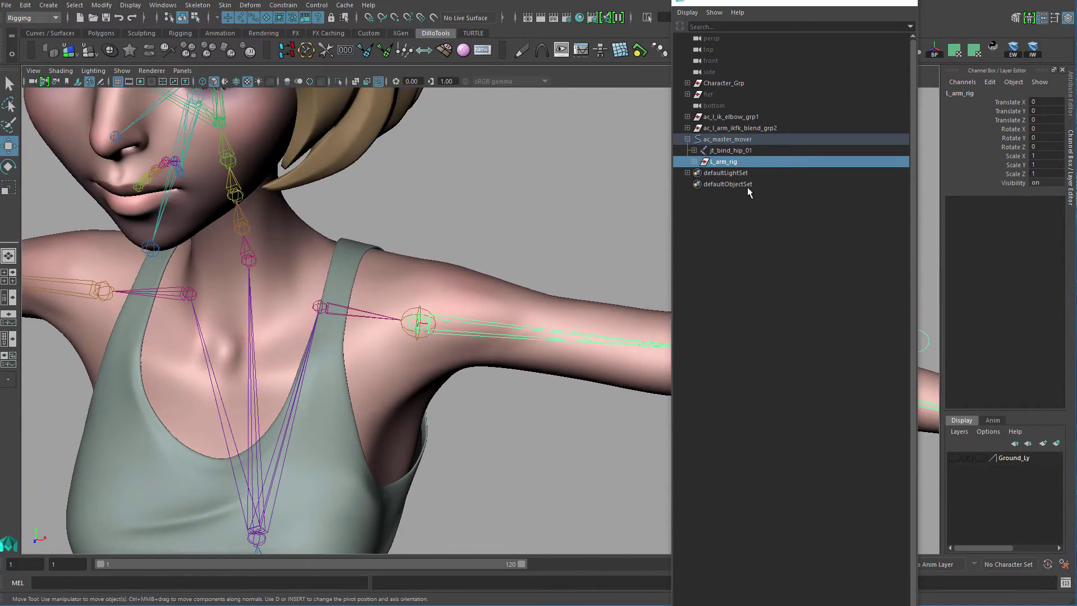
pyautogui.keyDown('alt'); pyautogui.moveTo(614, 282); pyautogui.dragTo(573, 273); pyautogui.keyUp('alt')
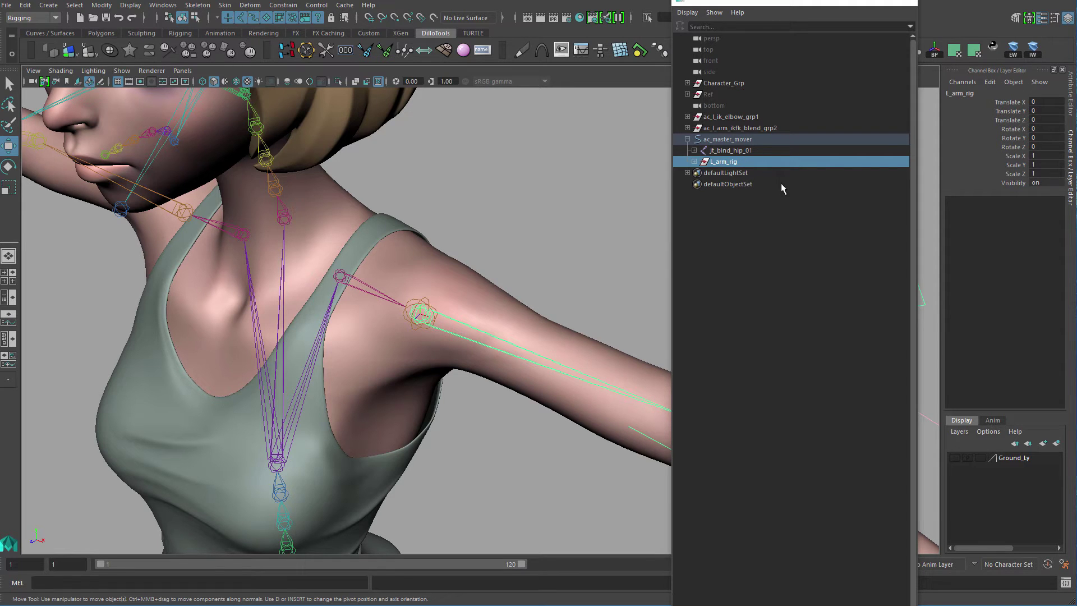
pyautogui.keyDown('alt'); pyautogui.moveTo(595, 298); pyautogui.dragTo(648, 252); pyautogui.keyUp('alt')
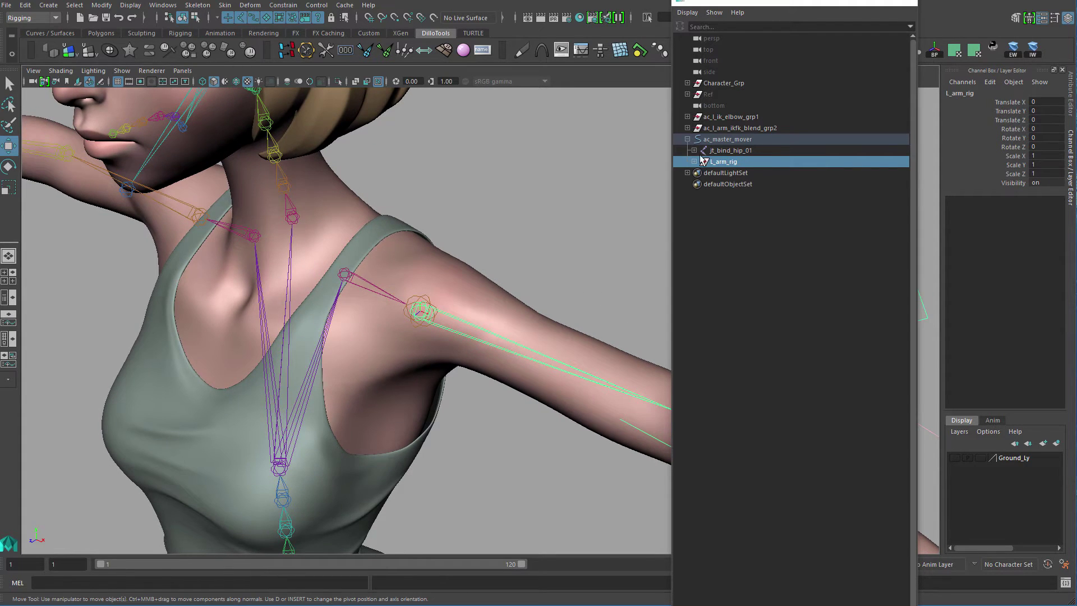
pyautogui.keyDown('shift'); pyautogui.click(694, 151); pyautogui.keyUp('shift')
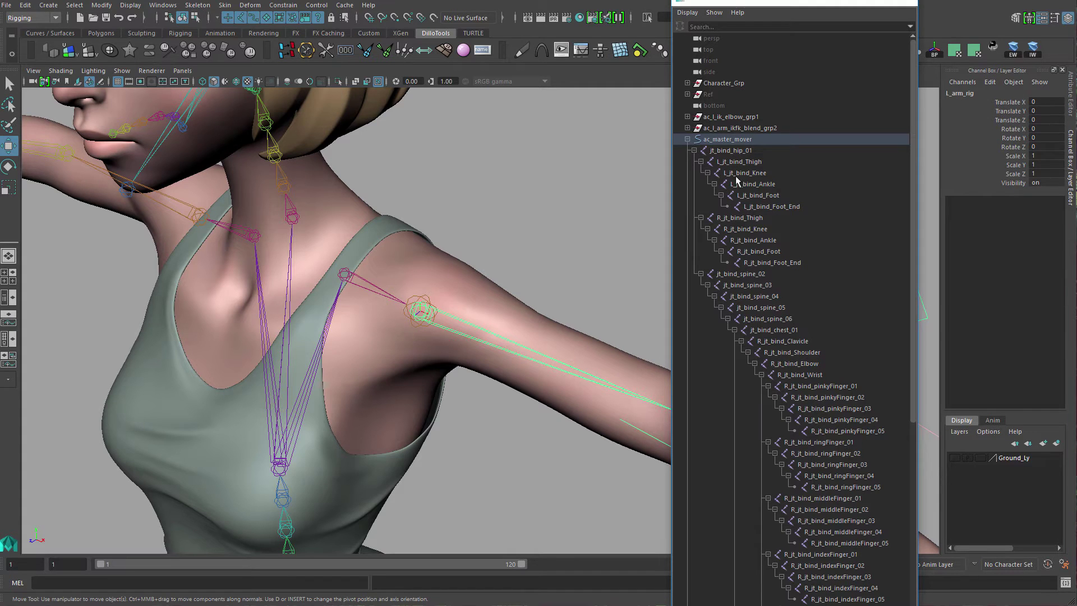
pyautogui.click(693, 150)
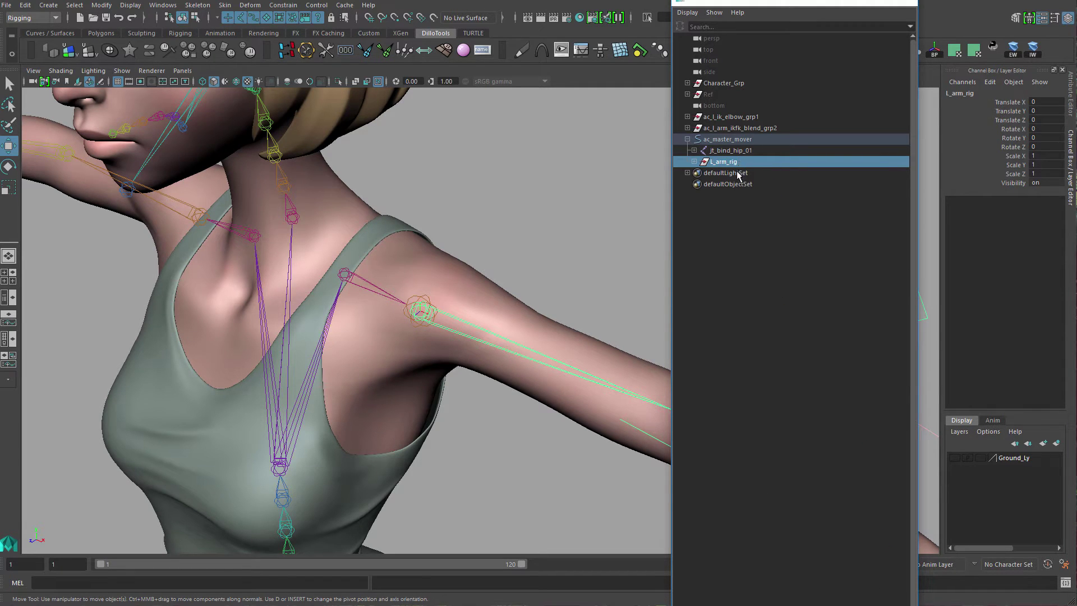
# Test moving the ac_l_ik_elbow control upward by about 5.6 units and undo the move.
pyautogui.keyDown('alt'); pyautogui.moveTo(517, 286); pyautogui.dragTo(590, 151); pyautogui.keyUp('alt')
pyautogui.click(616, 204)
pyautogui.hotkey('ctrl', 'z')
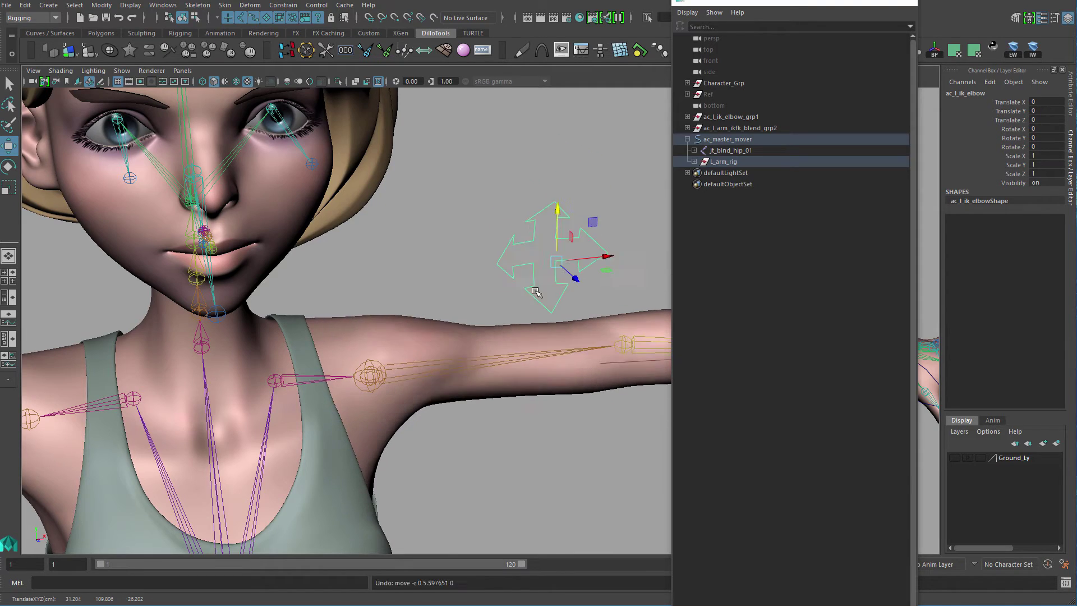
# Inspect the left shoulder area up close and check the extent of the L_jt_bind_Shoulder chain on the full character.
pyautogui.keyDown('alt'); pyautogui.moveTo(561, 277); pyautogui.dragTo(503, 310); pyautogui.keyUp('alt')
pyautogui.keyDown('alt'); pyautogui.moveTo(503, 310); pyautogui.dragTo(514, 321, button='right'); pyautogui.keyUp('alt')
pyautogui.press('q')
pyautogui.keyDown('alt'); pyautogui.moveTo(514, 322); pyautogui.dragTo(428, 291, button='middle'); pyautogui.keyUp('alt')
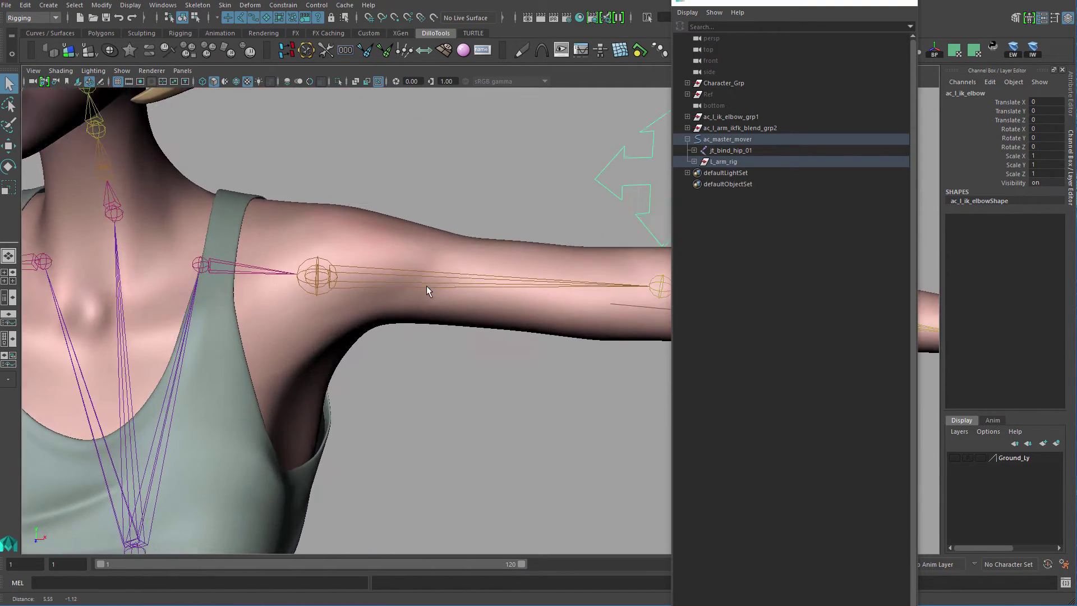
pyautogui.keyDown('alt'); pyautogui.moveTo(428, 291); pyautogui.dragTo(416, 264, button='right'); pyautogui.keyUp('alt')
pyautogui.keyDown('alt'); pyautogui.moveTo(416, 265); pyautogui.dragTo(430, 300); pyautogui.keyUp('alt')
pyautogui.keyDown('alt'); pyautogui.moveTo(235, 279); pyautogui.dragTo(363, 324, button='middle'); pyautogui.keyUp('alt')
pyautogui.keyDown('alt'); pyautogui.moveTo(364, 325); pyautogui.dragTo(487, 349, button='right'); pyautogui.keyUp('alt')
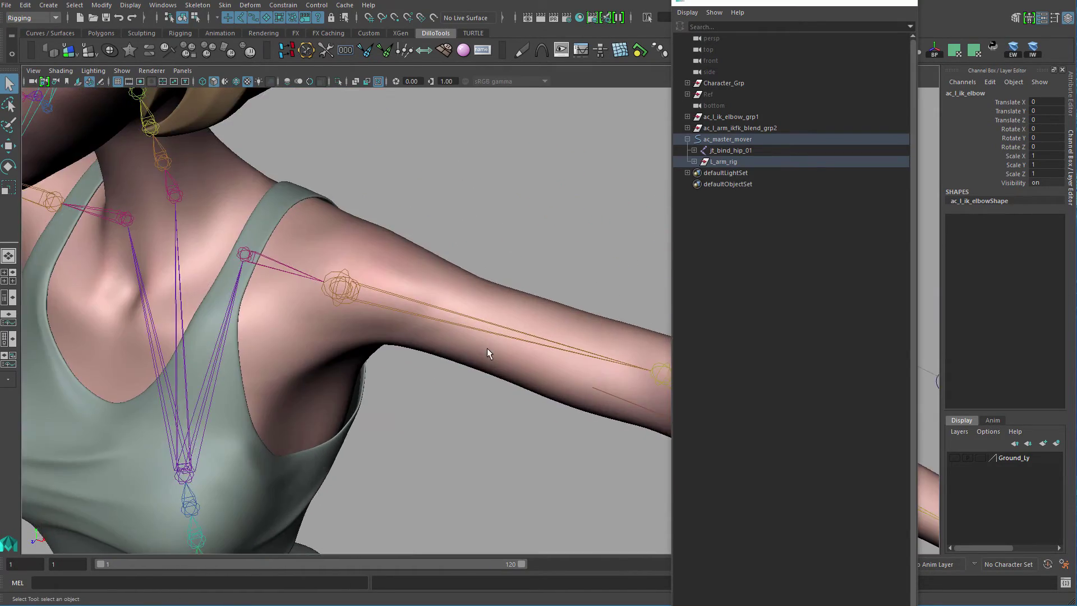
pyautogui.keyDown('alt'); pyautogui.moveTo(487, 349); pyautogui.dragTo(523, 347); pyautogui.keyUp('alt')
pyautogui.keyDown('alt'); pyautogui.moveTo(523, 346); pyautogui.dragTo(475, 307, button='right'); pyautogui.keyUp('alt')
pyautogui.click(487, 316)
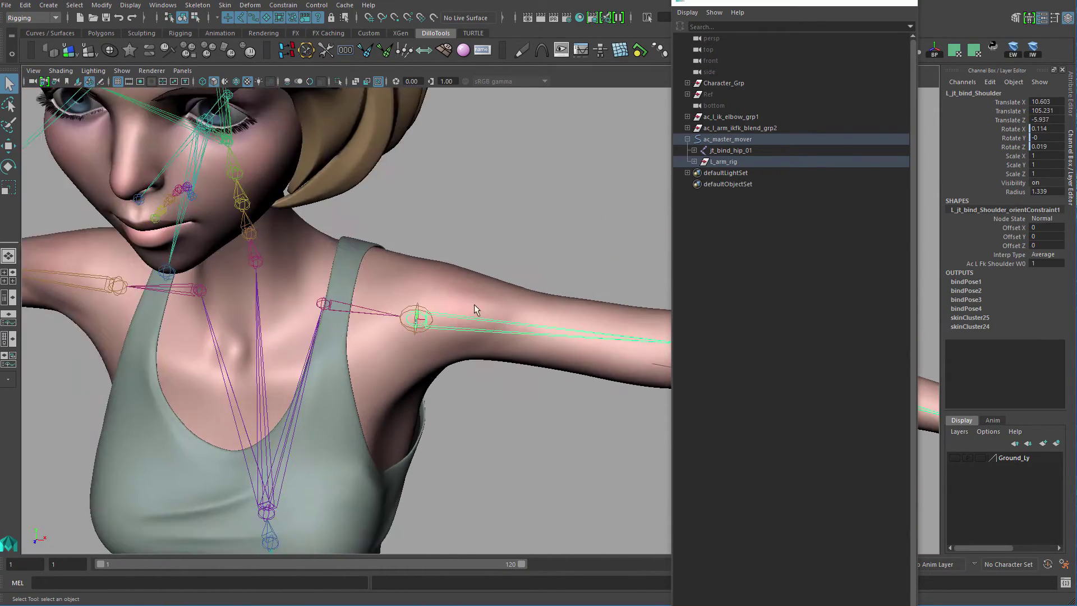
pyautogui.keyDown('alt'); pyautogui.moveTo(474, 306); pyautogui.dragTo(435, 343); pyautogui.keyUp('alt')
pyautogui.keyDown('alt'); pyautogui.moveTo(435, 344); pyautogui.dragTo(419, 387, button='right'); pyautogui.keyUp('alt')
pyautogui.keyDown('alt'); pyautogui.moveTo(432, 433); pyautogui.dragTo(358, 248, button='middle'); pyautogui.keyUp('alt')
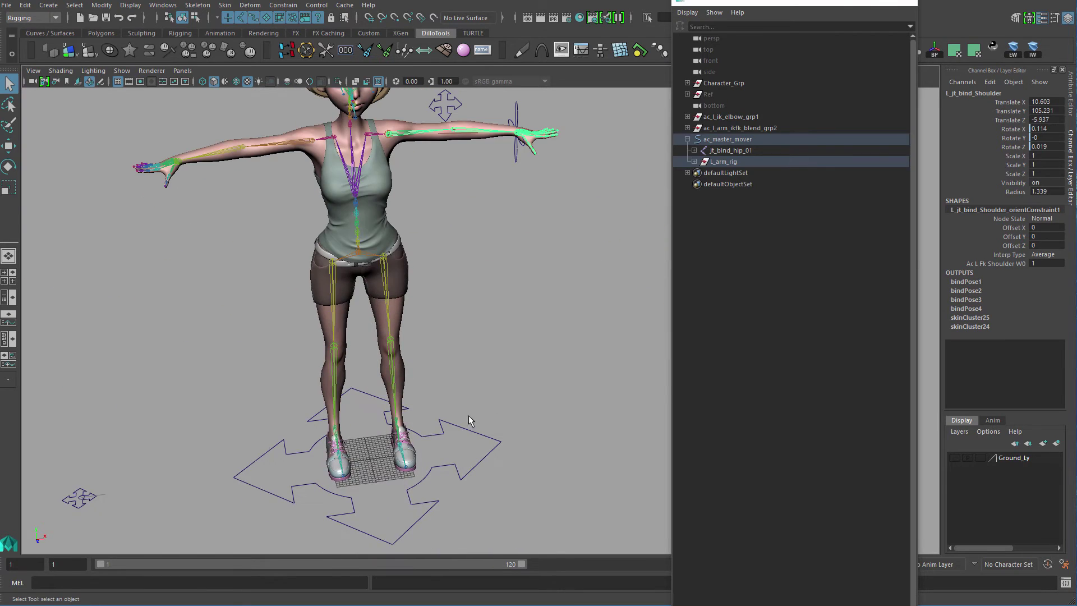
# Test moving the whole rig with the master mover control and undo the move.
pyautogui.moveTo(468, 415); pyautogui.dragTo(538, 474)
pyautogui.press('w')
pyautogui.keyDown('alt'); pyautogui.moveTo(406, 423); pyautogui.dragTo(481, 415, button='middle'); pyautogui.keyUp('alt')
pyautogui.hotkey('ctrl', 'z')
# Test rotating the L_jt_bind_Clavicle joint to check whether the arm follows it, and undo the rotation.
pyautogui.keyDown('alt'); pyautogui.moveTo(476, 362); pyautogui.dragTo(468, 455, button='middle'); pyautogui.keyUp('alt')
pyautogui.keyDown('alt'); pyautogui.moveTo(468, 455); pyautogui.dragTo(571, 565, button='right'); pyautogui.keyUp('alt')
pyautogui.keyDown('alt'); pyautogui.moveTo(552, 496); pyautogui.dragTo(579, 554, button='middle'); pyautogui.keyUp('alt')
pyautogui.keyDown('alt'); pyautogui.moveTo(578, 553); pyautogui.dragTo(645, 593, button='right'); pyautogui.keyUp('alt')
pyautogui.keyDown('alt'); pyautogui.moveTo(433, 353); pyautogui.dragTo(457, 384, button='middle'); pyautogui.keyUp('alt')
pyautogui.keyDown('alt'); pyautogui.moveTo(457, 385); pyautogui.dragTo(485, 416); pyautogui.keyUp('alt')
pyautogui.click(311, 333)
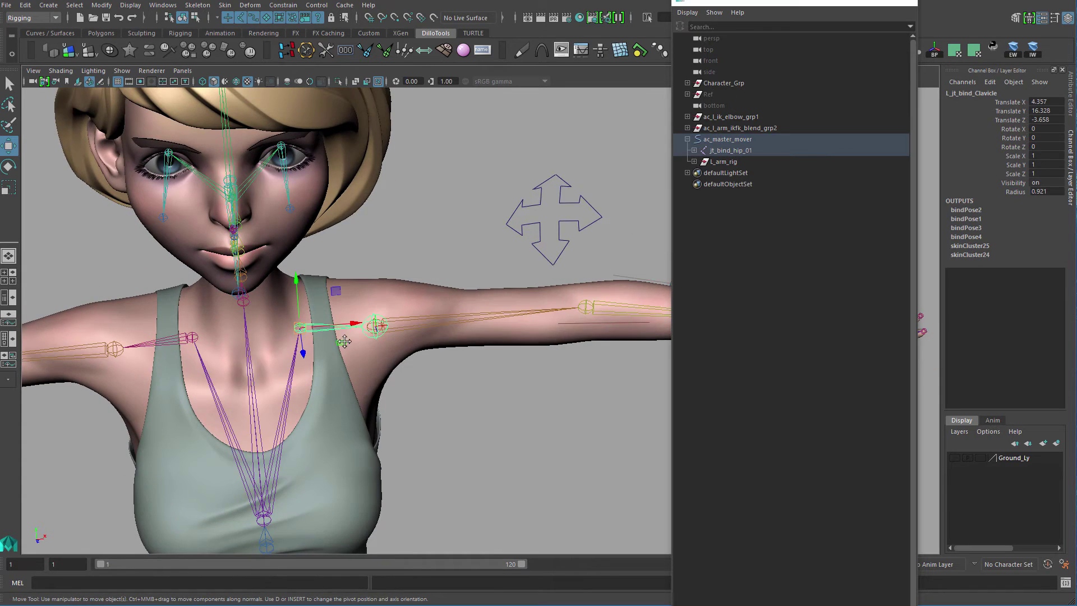
pyautogui.keyDown('alt'); pyautogui.moveTo(326, 336); pyautogui.dragTo(330, 303); pyautogui.keyUp('alt')
pyautogui.keyDown('alt'); pyautogui.moveTo(329, 303); pyautogui.dragTo(365, 314, button='right'); pyautogui.keyUp('alt')
pyautogui.press('e')
pyautogui.moveTo(344, 270)
pyautogui.mouseDown()
pyautogui.moveTo(295, 245)
pyautogui.moveTo(395, 312)
pyautogui.moveTo(408, 302)
pyautogui.moveTo(336, 259)
pyautogui.mouseUp()
pyautogui.hotkey('ctrl', 'z')
pyautogui.keyDown('alt'); pyautogui.moveTo(469, 386); pyautogui.dragTo(444, 394); pyautogui.keyUp('alt')
pyautogui.keyDown('alt'); pyautogui.moveTo(443, 394); pyautogui.dragTo(500, 394, button='right'); pyautogui.keyUp('alt')
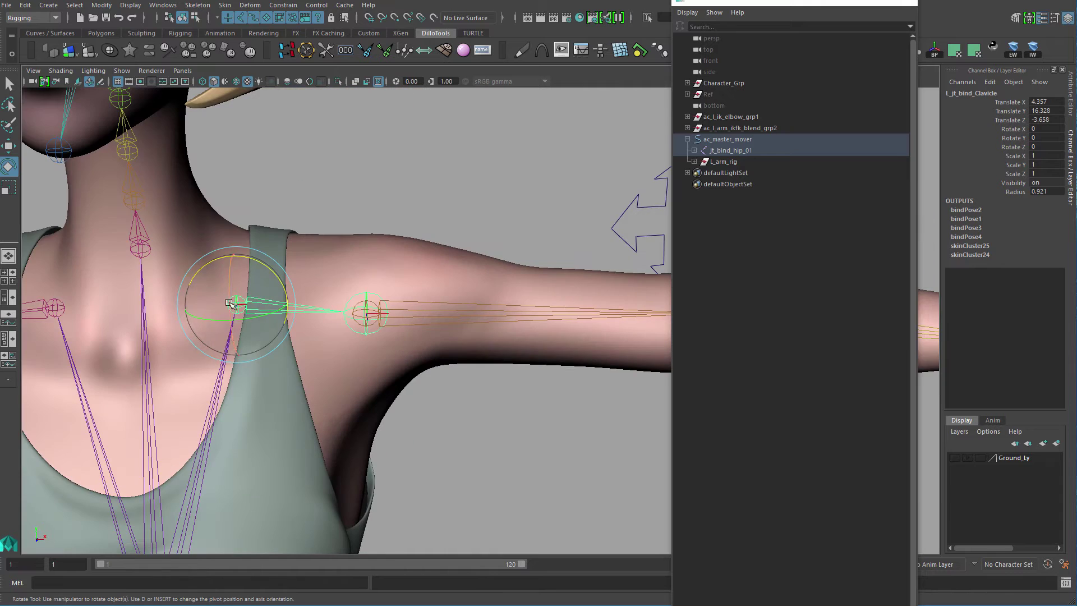
pyautogui.keyDown('alt'); pyautogui.moveTo(528, 325); pyautogui.dragTo(404, 334, button='middle'); pyautogui.keyUp('alt')
pyautogui.keyDown('alt'); pyautogui.moveTo(403, 334); pyautogui.dragTo(357, 318, button='right'); pyautogui.keyUp('alt')
pyautogui.keyDown('alt'); pyautogui.moveTo(427, 322); pyautogui.dragTo(486, 320, button='middle'); pyautogui.keyUp('alt')
pyautogui.keyDown('alt'); pyautogui.moveTo(486, 321); pyautogui.dragTo(515, 270); pyautogui.keyUp('alt')
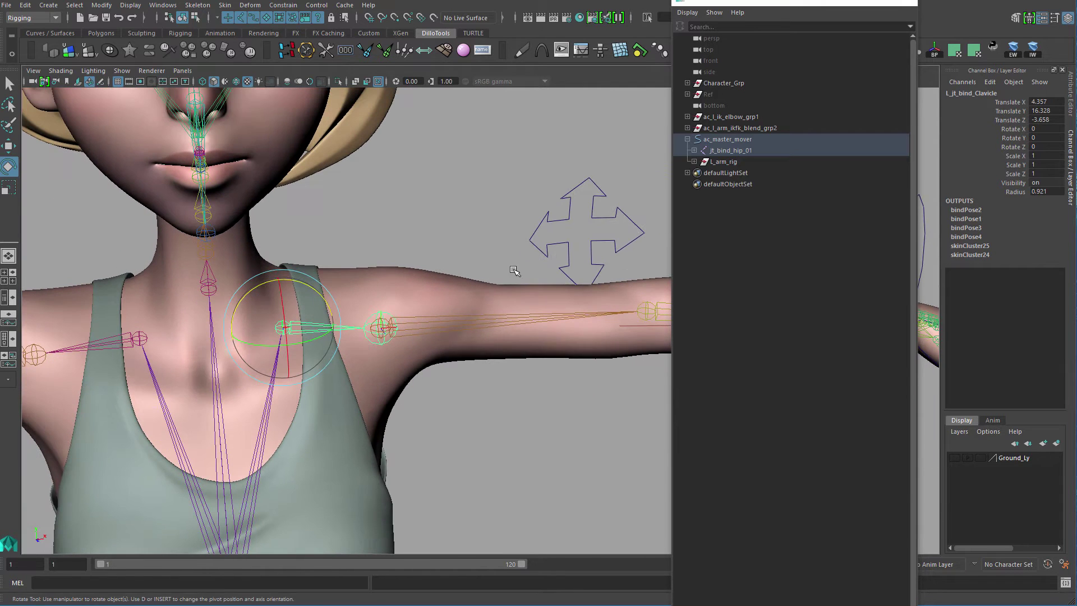
# Parent-constrain ac_l_fk_shoulder_grp to L_jt_bind_Clavicle with Maintain offset on, all translate and rotate axes, and weight 1.
pyautogui.press('q')
pyautogui.click(395, 249)
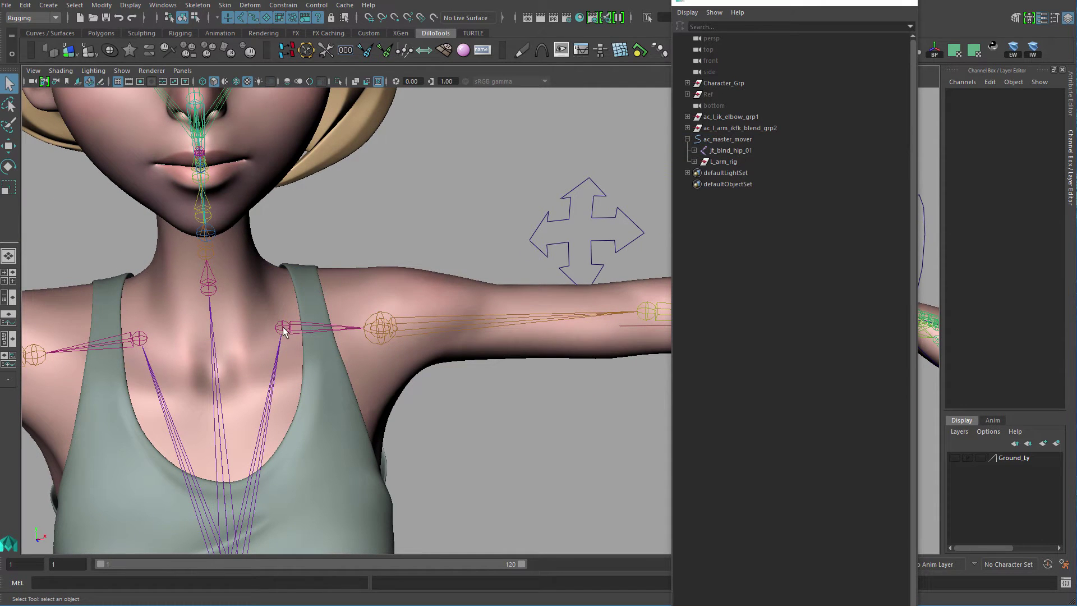
pyautogui.click(282, 326)
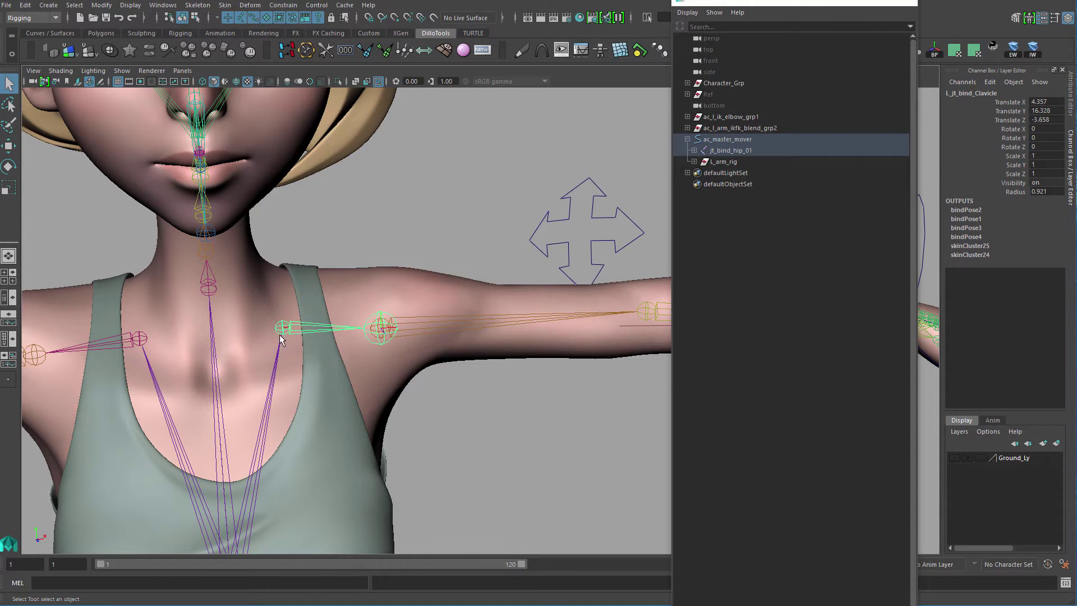
pyautogui.keyDown('alt'); pyautogui.moveTo(362, 322); pyautogui.dragTo(371, 344); pyautogui.keyUp('alt')
pyautogui.keyDown('alt'); pyautogui.moveTo(372, 344); pyautogui.dragTo(452, 356, button='right'); pyautogui.keyUp('alt')
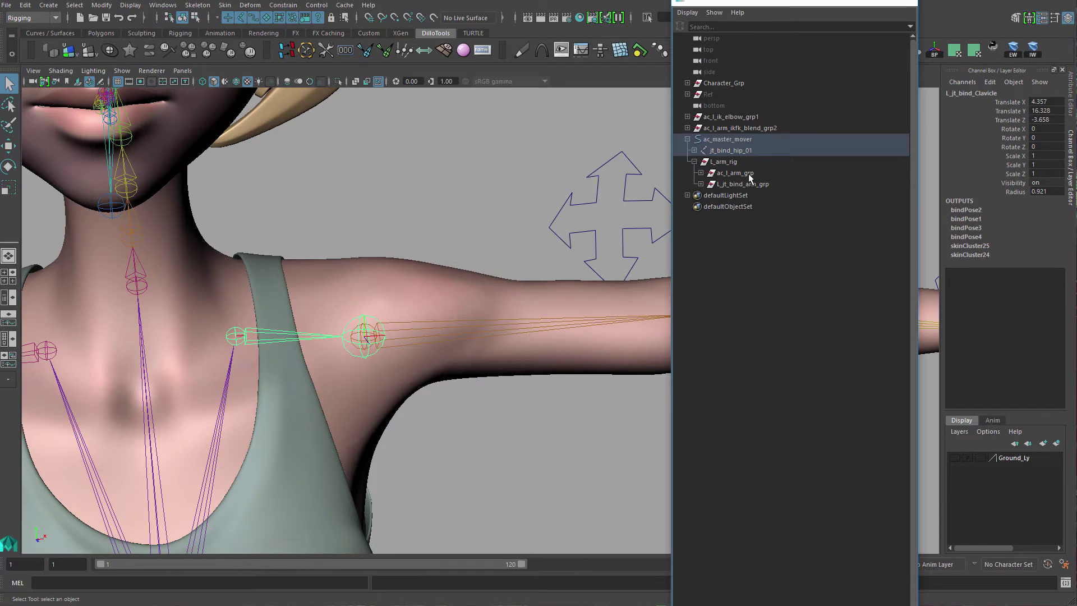
pyautogui.click(701, 173)
pyautogui.keyDown('ctrl'); pyautogui.click(763, 184); pyautogui.keyUp('ctrl')
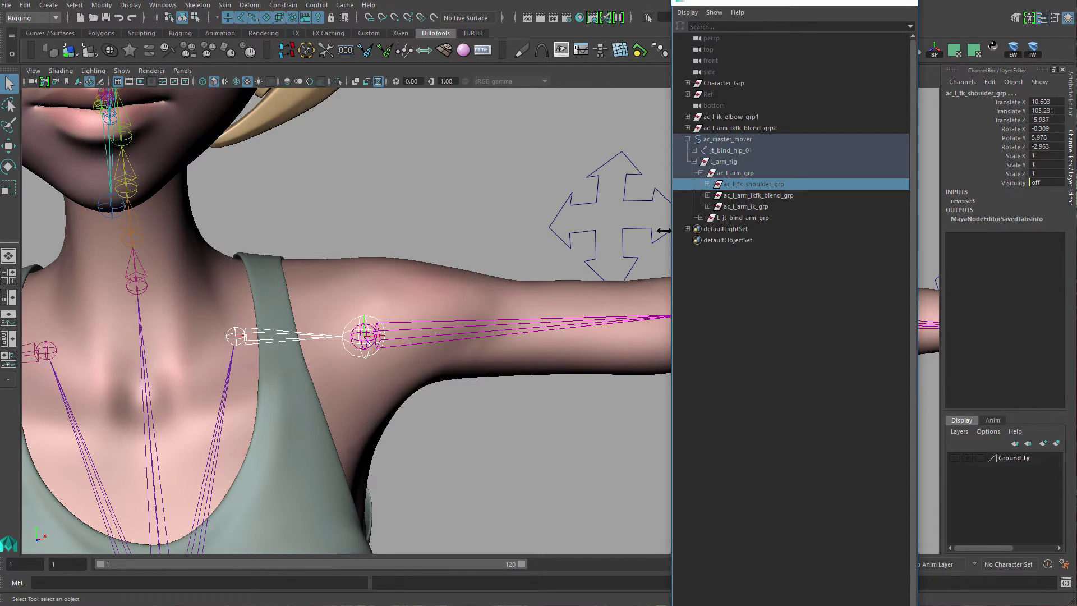
pyautogui.keyDown('alt'); pyautogui.moveTo(495, 244); pyautogui.dragTo(429, 245, button='middle'); pyautogui.keyUp('alt')
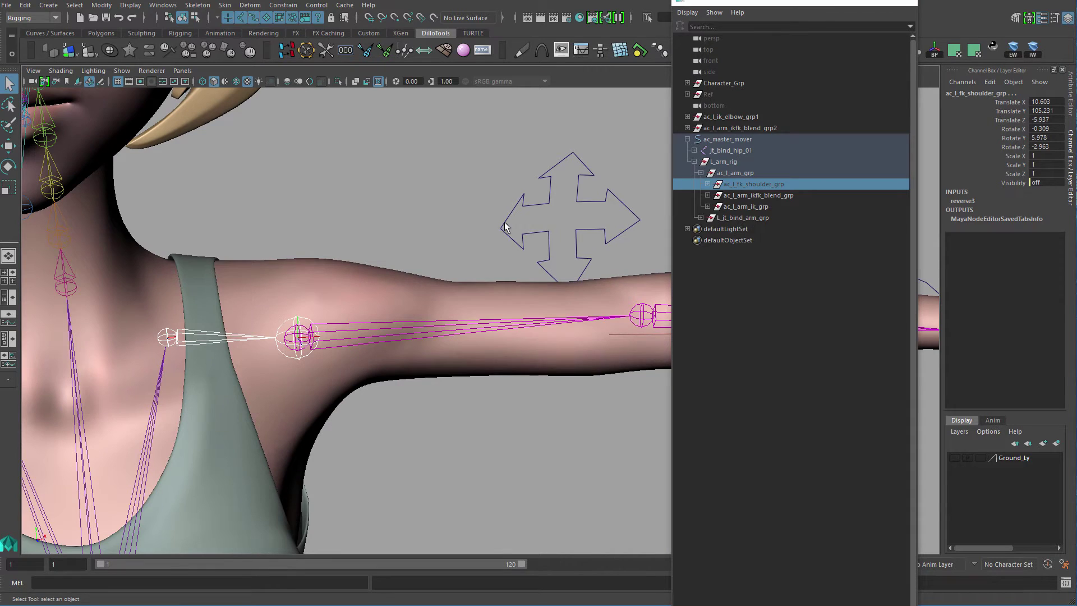
pyautogui.keyDown('alt'); pyautogui.moveTo(495, 229); pyautogui.dragTo(498, 226, button='middle'); pyautogui.keyUp('alt')
pyautogui.click(284, 6)
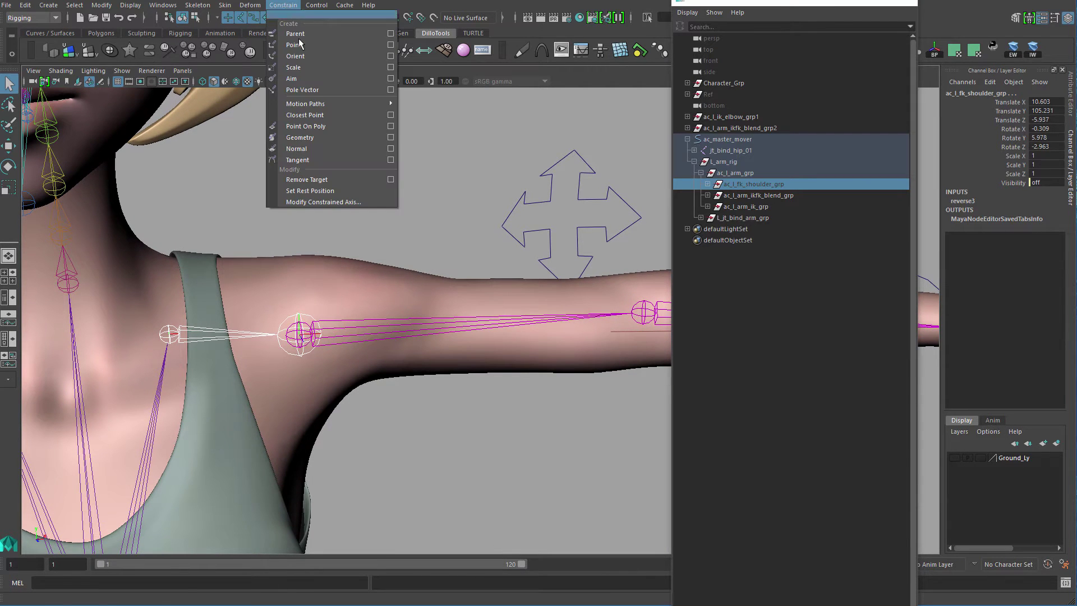
pyautogui.click(391, 33)
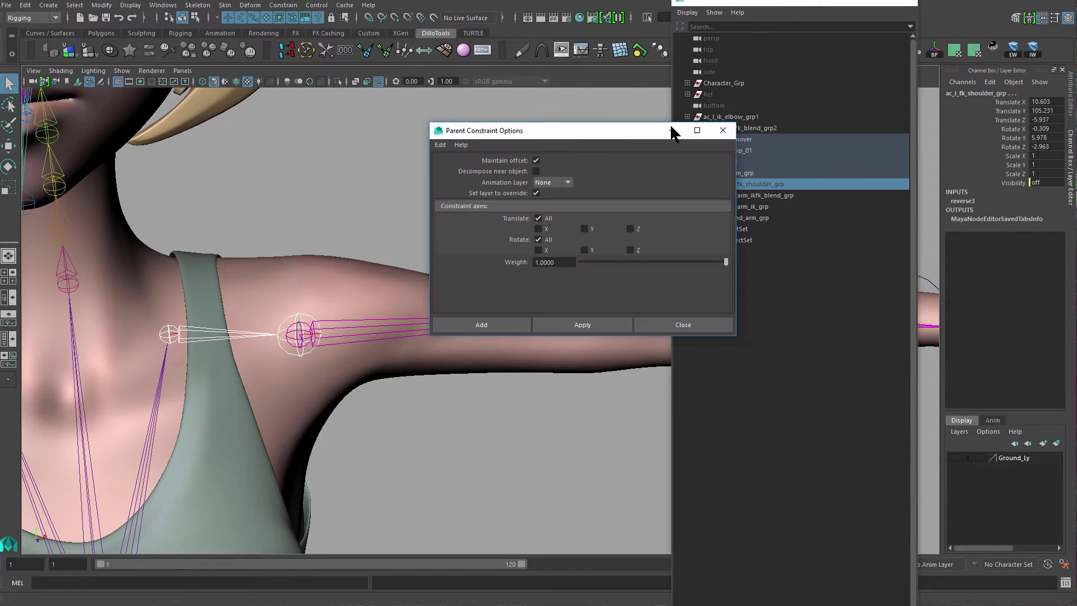
pyautogui.moveTo(600, 133); pyautogui.dragTo(543, 135)
pyautogui.click(528, 331)
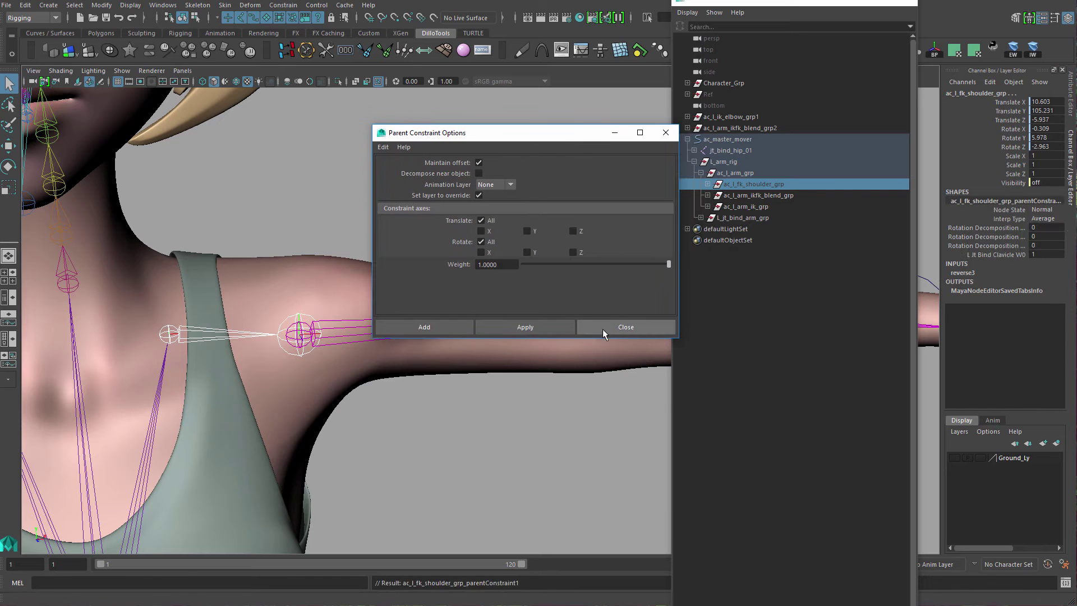
pyautogui.click(605, 330)
# Parent-constrain L_jt_bind_arm_grp to the L_jt_bind_Clavicle joint.
pyautogui.keyDown('alt'); pyautogui.moveTo(512, 173); pyautogui.dragTo(545, 170, button='middle'); pyautogui.keyUp('alt')
pyautogui.keyDown('alt'); pyautogui.moveTo(492, 191); pyautogui.dragTo(489, 184); pyautogui.keyUp('alt')
pyautogui.keyDown('alt'); pyautogui.moveTo(489, 184); pyautogui.dragTo(566, 167, button='middle'); pyautogui.keyUp('alt')
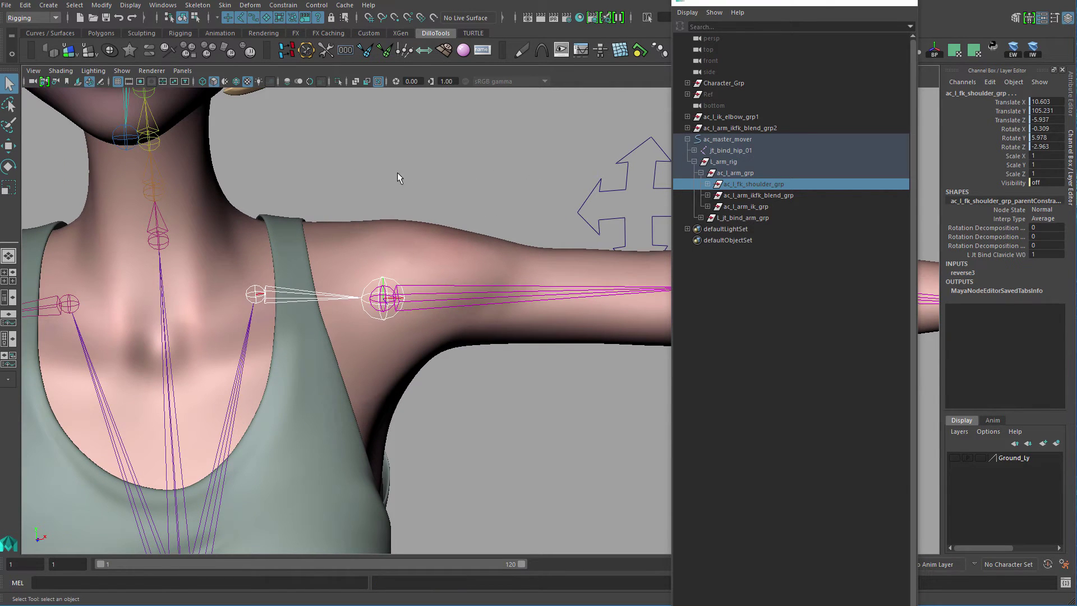
pyautogui.click(396, 173)
pyautogui.click(260, 287)
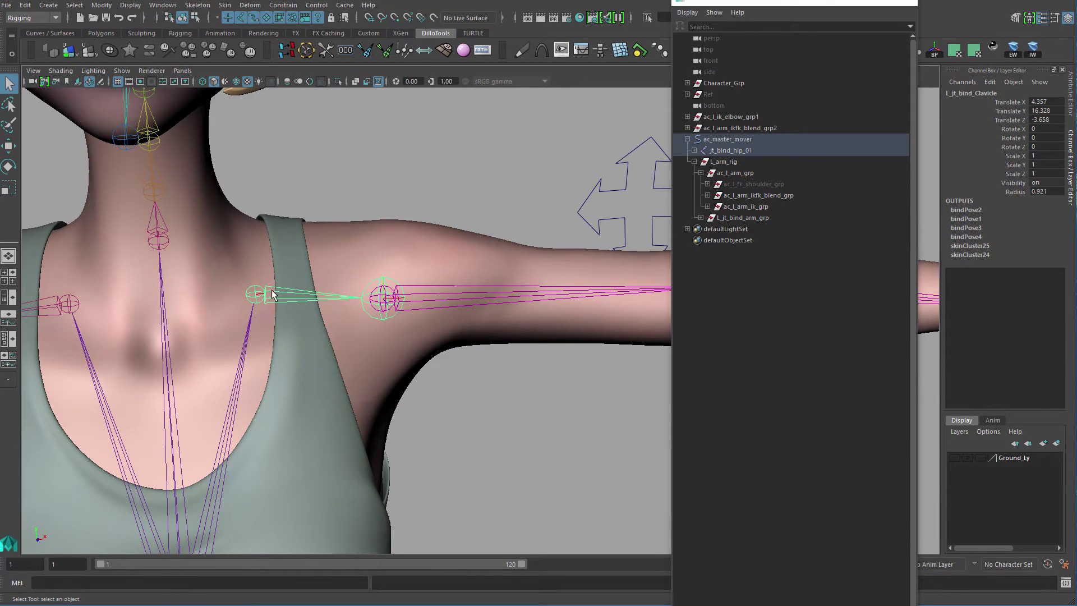
pyautogui.keyDown('alt'); pyautogui.moveTo(444, 284); pyautogui.dragTo(453, 245, button='middle'); pyautogui.keyUp('alt')
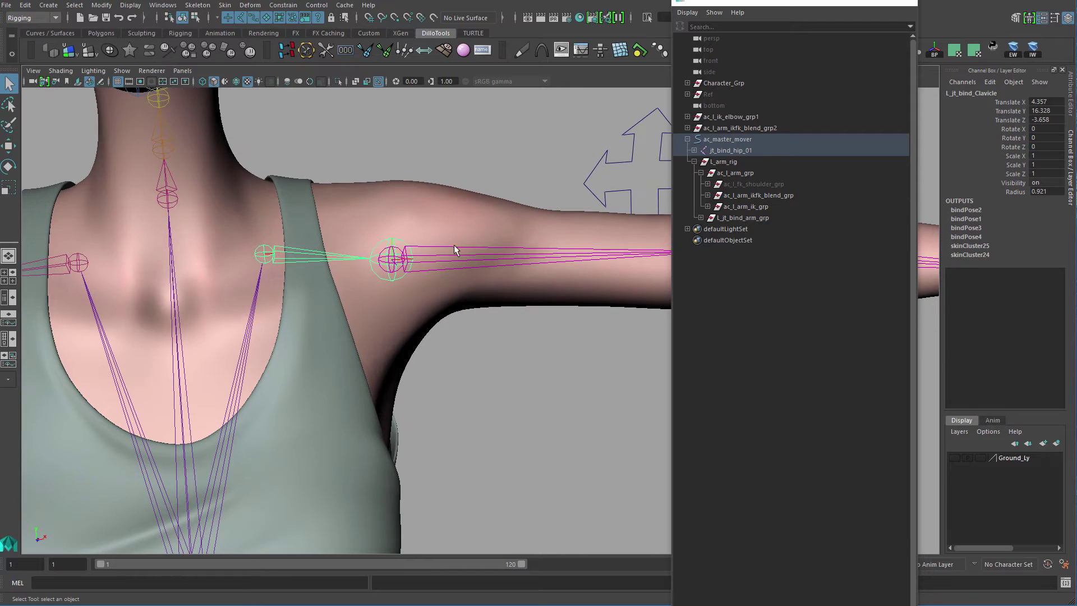
pyautogui.click(748, 218)
pyautogui.press('f')
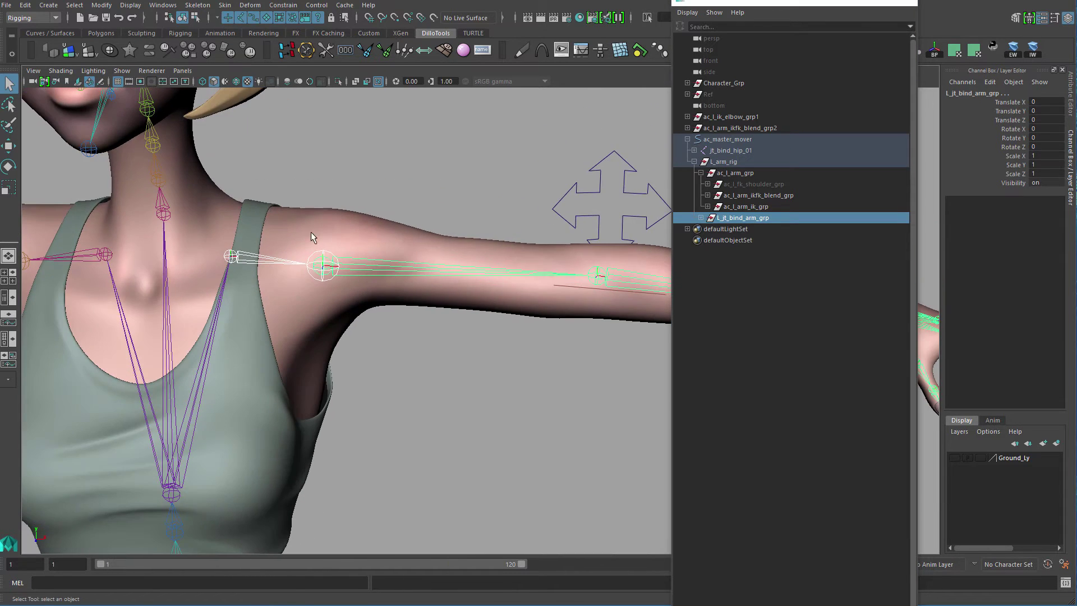
pyautogui.keyDown('alt'); pyautogui.moveTo(406, 273); pyautogui.dragTo(652, 265, button='middle'); pyautogui.keyUp('alt')
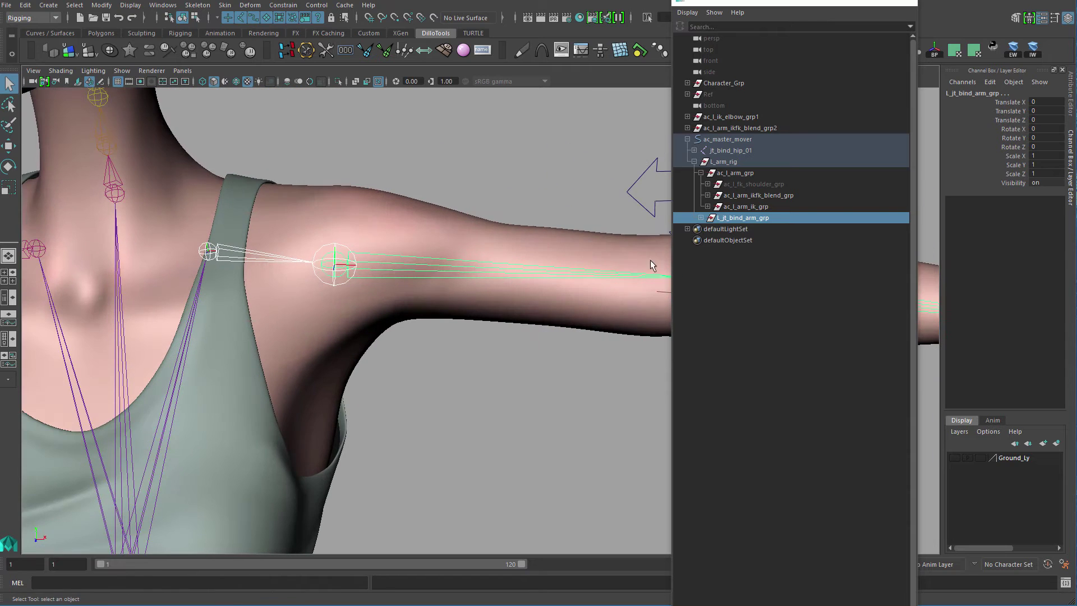
pyautogui.click(283, 10)
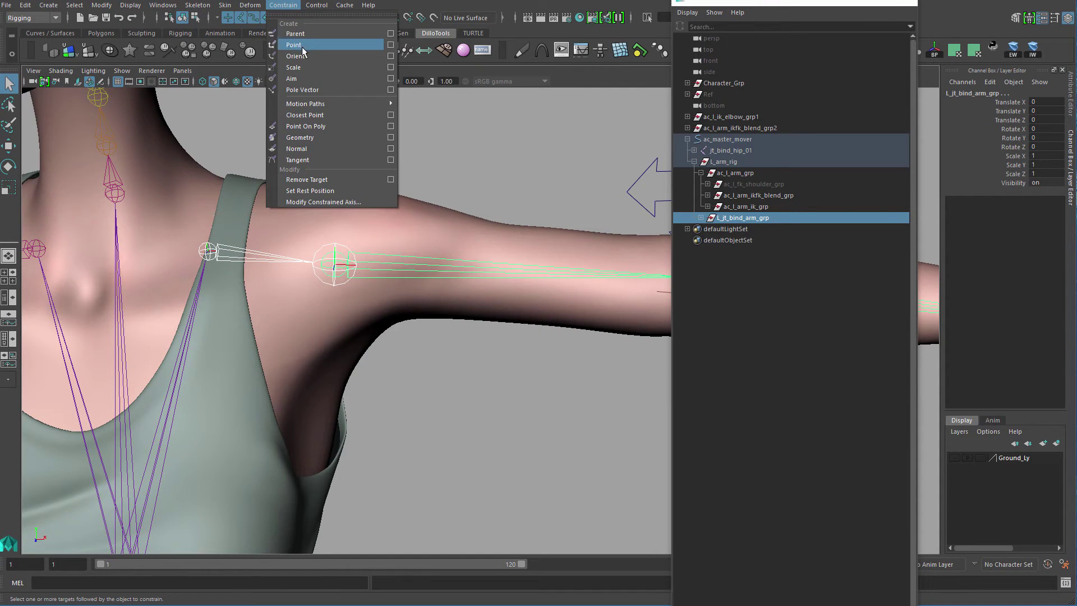
pyautogui.click(308, 35)
pyautogui.click(530, 163)
# Collapse L_arm_rig in the hierarchy, test rotating L_jt_bind_Clavicle to check that the arm follows, and undo the rotation.
pyautogui.keyDown('alt'); pyautogui.moveTo(530, 164); pyautogui.dragTo(481, 197, button='right'); pyautogui.keyUp('alt')
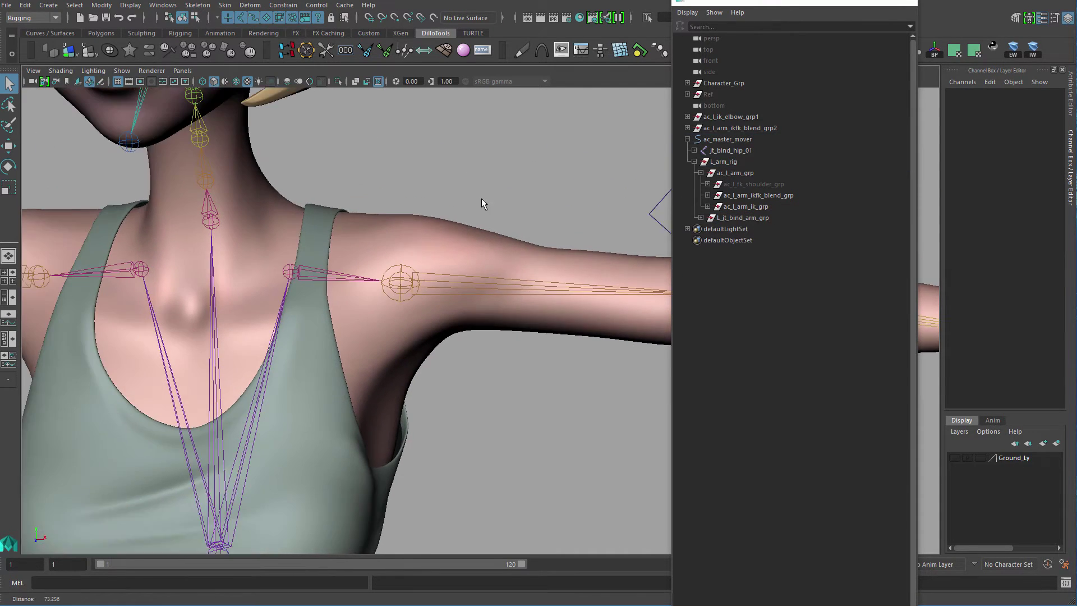
pyautogui.keyDown('alt'); pyautogui.moveTo(481, 197); pyautogui.dragTo(549, 202, button='middle'); pyautogui.keyUp('alt')
pyautogui.keyDown('alt'); pyautogui.moveTo(358, 281); pyautogui.dragTo(491, 264, button='right'); pyautogui.keyUp('alt')
pyautogui.keyDown('alt'); pyautogui.moveTo(491, 265); pyautogui.dragTo(496, 269, button='middle'); pyautogui.keyUp('alt')
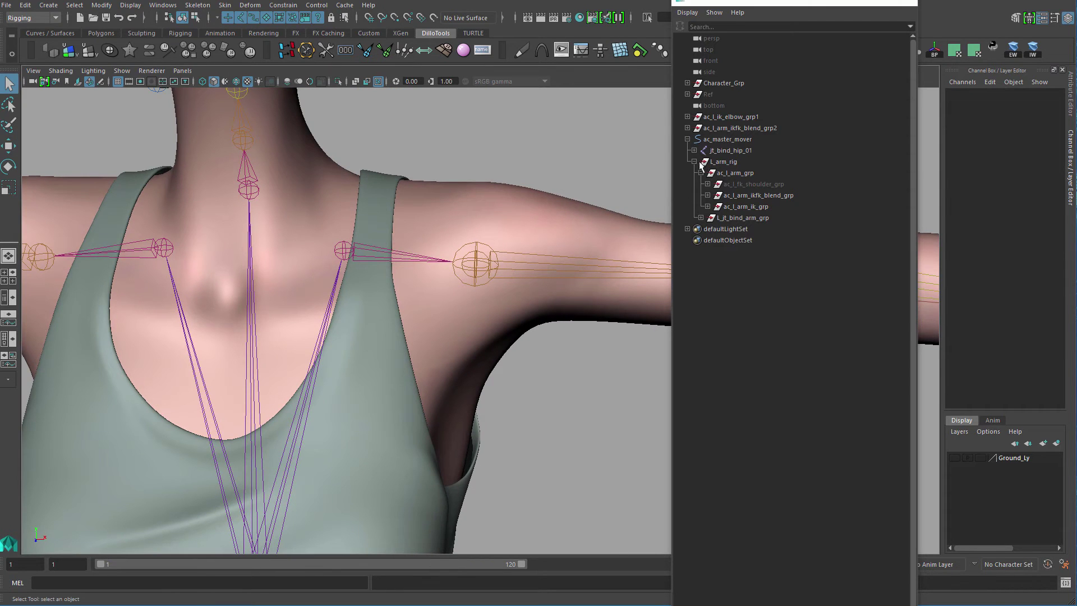
pyautogui.click(695, 161)
pyautogui.click(352, 248)
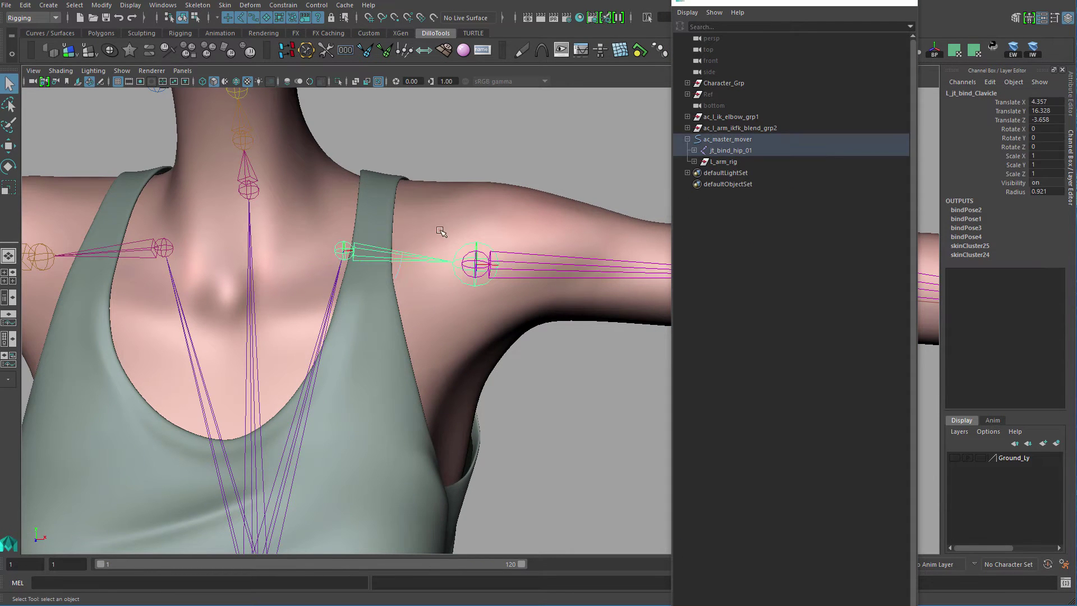
pyautogui.press('e')
pyautogui.keyDown('alt'); pyautogui.moveTo(443, 234); pyautogui.dragTo(445, 204, button='right'); pyautogui.keyUp('alt')
pyautogui.keyDown('alt'); pyautogui.moveTo(445, 204); pyautogui.dragTo(453, 212, button='middle'); pyautogui.keyUp('alt')
pyautogui.moveTo(424, 238); pyautogui.dragTo(477, 224)
pyautogui.hotkey('ctrl', 'z')
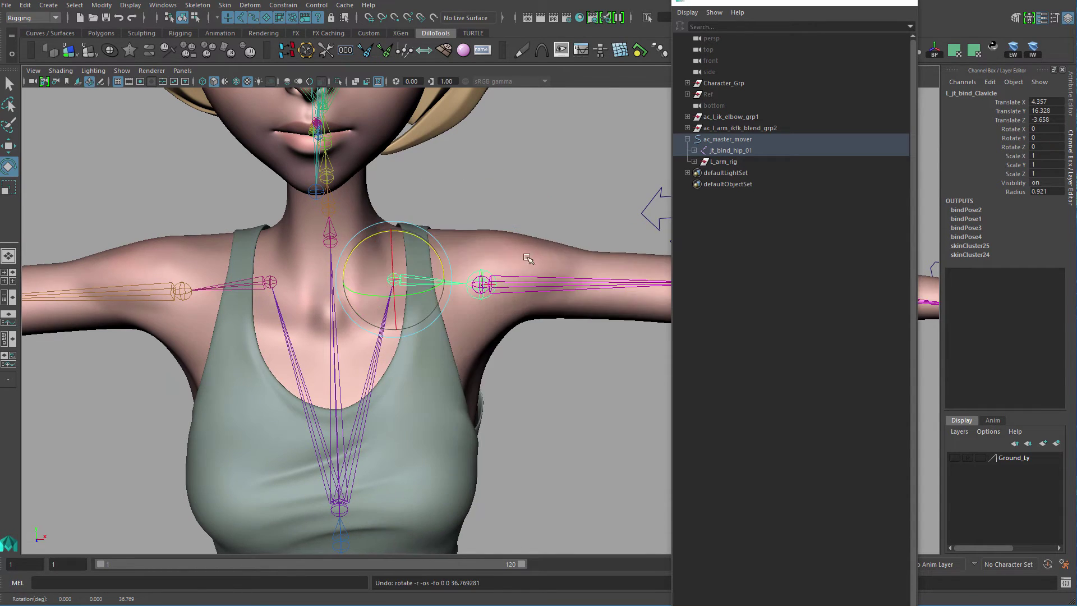
# Examine the left arm, hand and wrist controls from the shoulder to the fingers at several angles.
pyautogui.keyDown('alt'); pyautogui.moveTo(426, 185); pyautogui.dragTo(234, 137, button='middle'); pyautogui.keyUp('alt')
pyautogui.keyDown('alt'); pyautogui.moveTo(439, 239); pyautogui.dragTo(276, 221, button='middle'); pyautogui.keyUp('alt')
pyautogui.keyDown('alt'); pyautogui.moveTo(277, 221); pyautogui.dragTo(275, 216, button='right'); pyautogui.keyUp('alt')
pyautogui.keyDown('alt'); pyautogui.moveTo(275, 217); pyautogui.dragTo(238, 209); pyautogui.keyUp('alt')
pyautogui.hotkey('ctrl', 'z')
pyautogui.keyDown('alt'); pyautogui.moveTo(351, 207); pyautogui.dragTo(476, 256); pyautogui.keyUp('alt')
pyautogui.keyDown('alt'); pyautogui.moveTo(475, 255); pyautogui.dragTo(480, 301, button='right'); pyautogui.keyUp('alt')
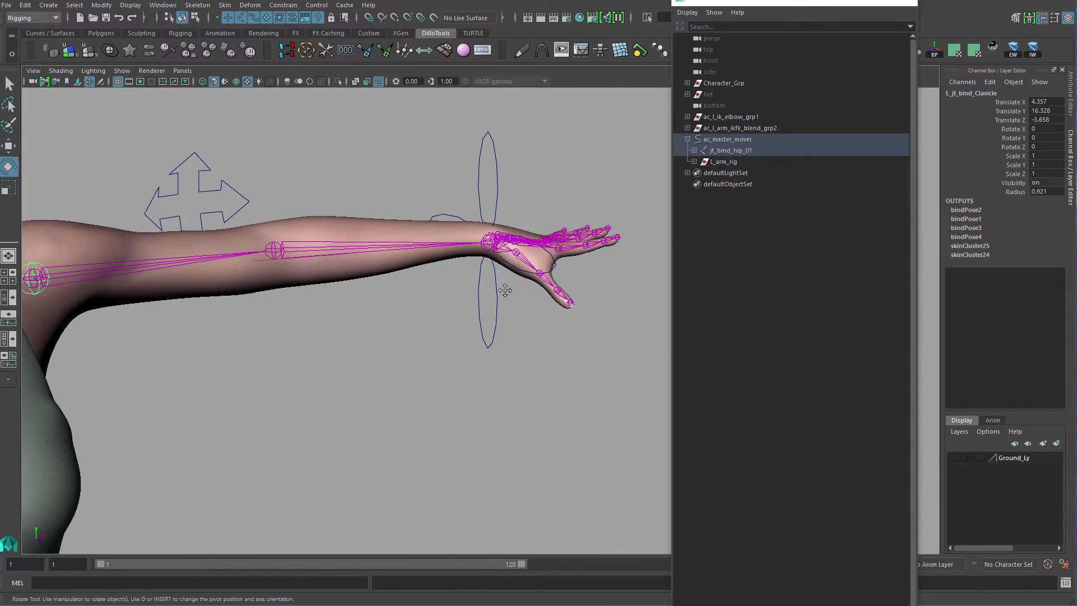
pyautogui.keyDown('alt'); pyautogui.moveTo(503, 290); pyautogui.dragTo(627, 277, button='middle'); pyautogui.keyUp('alt')
pyautogui.keyDown('alt'); pyautogui.moveTo(376, 275); pyautogui.dragTo(408, 291, button='middle'); pyautogui.keyUp('alt')
pyautogui.keyDown('alt'); pyautogui.moveTo(408, 292); pyautogui.dragTo(359, 269, button='right'); pyautogui.keyUp('alt')
pyautogui.keyDown('alt'); pyautogui.moveTo(581, 209); pyautogui.dragTo(540, 213); pyautogui.keyUp('alt')
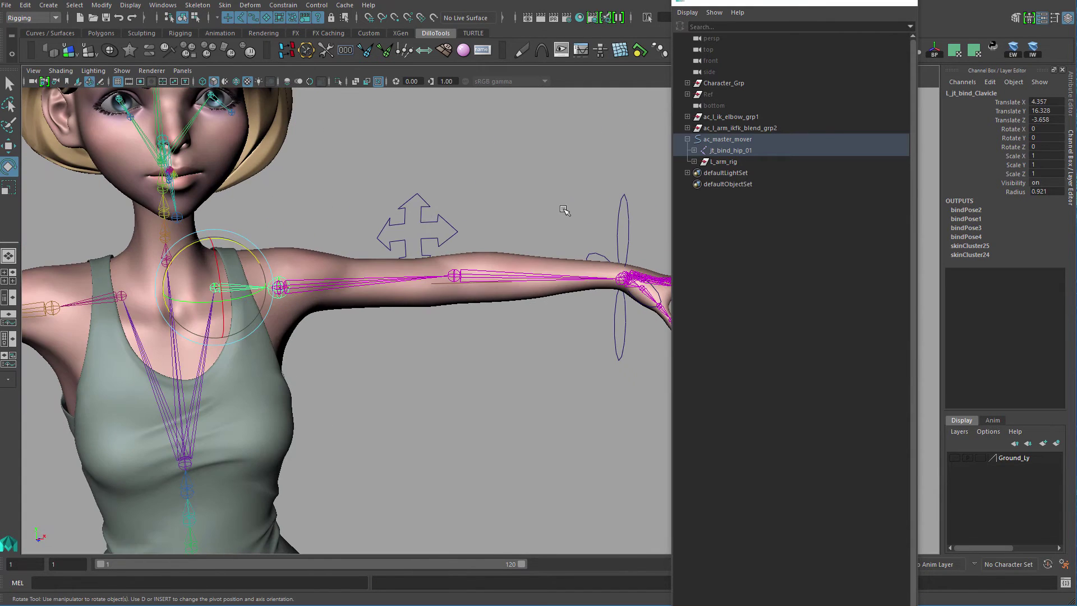
# Select the ac_l_ik_wrist control and examine its placement relative to the left arm.
pyautogui.click(588, 193)
pyautogui.moveTo(609, 178); pyautogui.dragTo(668, 237)
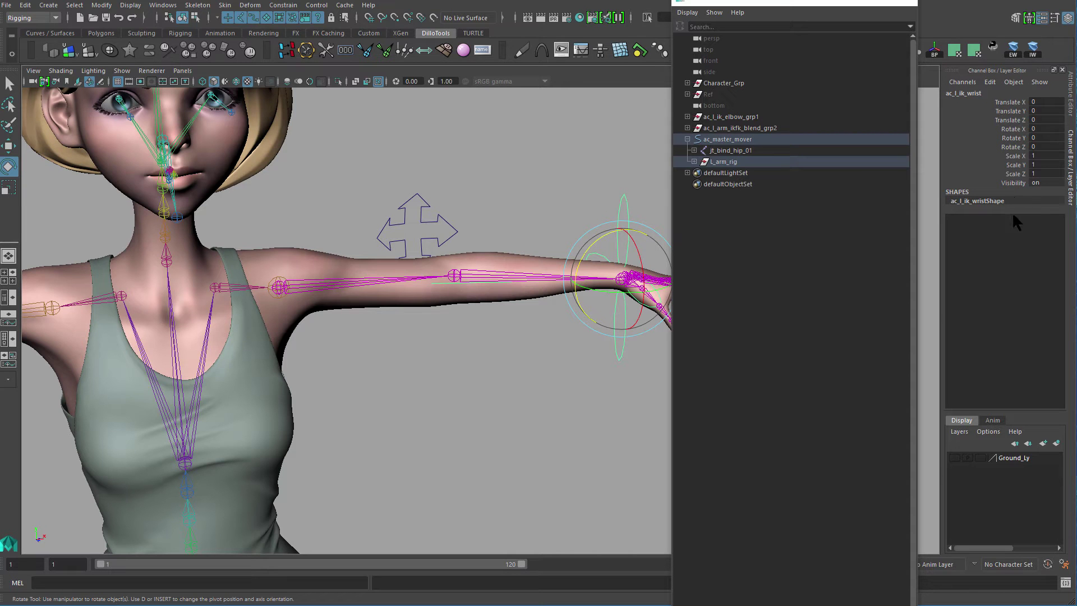
pyautogui.keyDown('alt'); pyautogui.moveTo(477, 302); pyautogui.dragTo(435, 314); pyautogui.keyUp('alt')
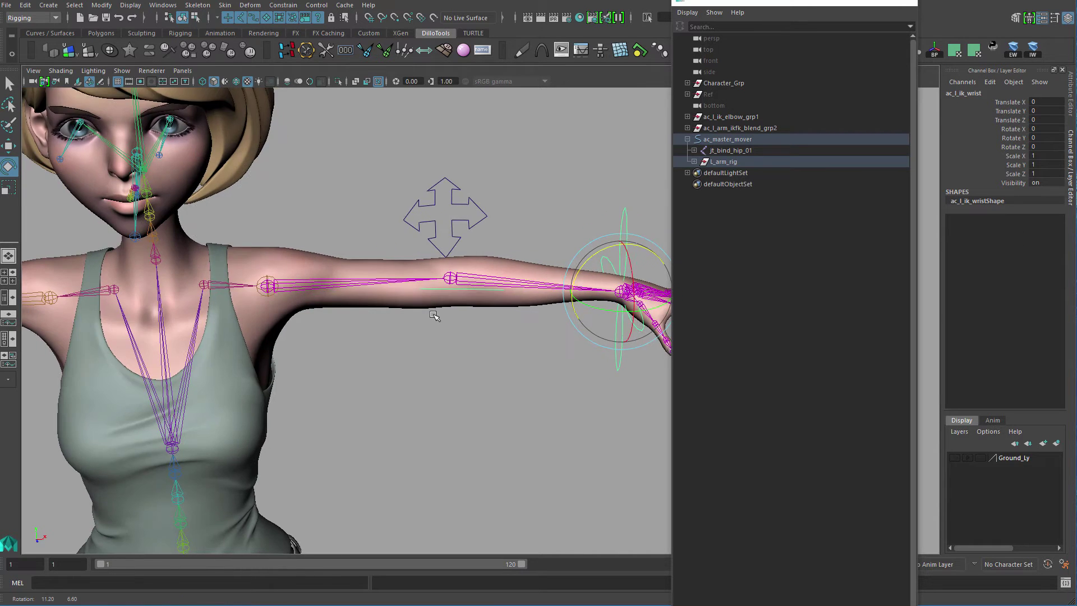
pyautogui.keyDown('alt'); pyautogui.moveTo(435, 314); pyautogui.dragTo(455, 309, button='middle'); pyautogui.keyUp('alt')
pyautogui.keyDown('alt'); pyautogui.moveTo(478, 309); pyautogui.dragTo(449, 313); pyautogui.keyUp('alt')
pyautogui.keyDown('alt'); pyautogui.moveTo(431, 303); pyautogui.dragTo(470, 357, button='middle'); pyautogui.keyUp('alt')
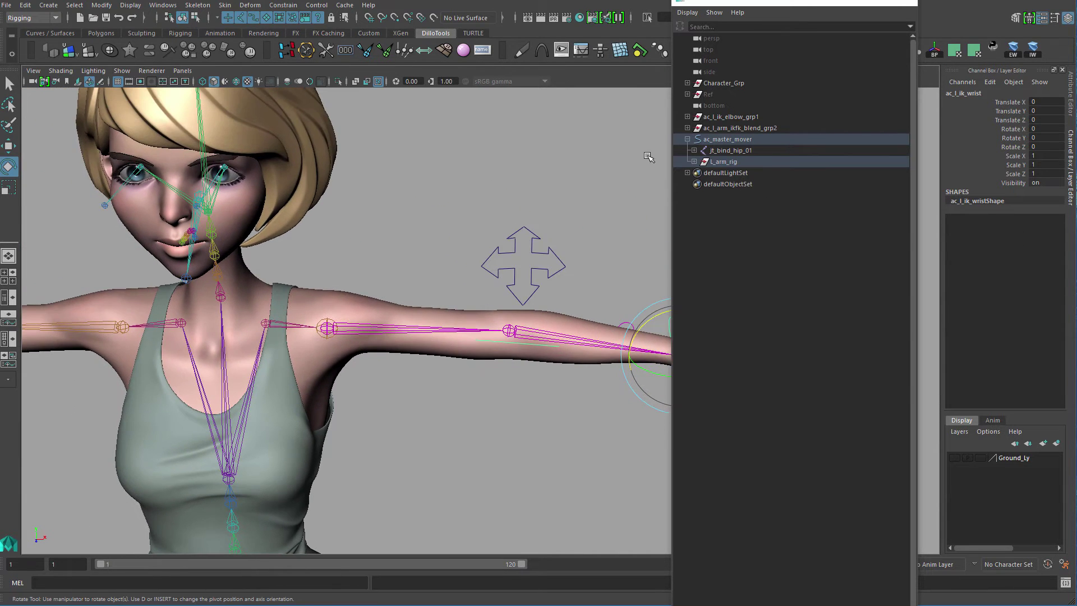
pyautogui.keyDown('alt'); pyautogui.moveTo(441, 244); pyautogui.dragTo(554, 222); pyautogui.keyUp('alt')
pyautogui.keyDown('alt'); pyautogui.moveTo(554, 222); pyautogui.dragTo(426, 195, button='middle'); pyautogui.keyUp('alt')
# Slide the ac_l_arm_ikfk_blend control to Translate X 0 to switch the left arm to FK.
pyautogui.press('q')
pyautogui.keyDown('alt'); pyautogui.moveTo(541, 193); pyautogui.dragTo(544, 262); pyautogui.keyUp('alt')
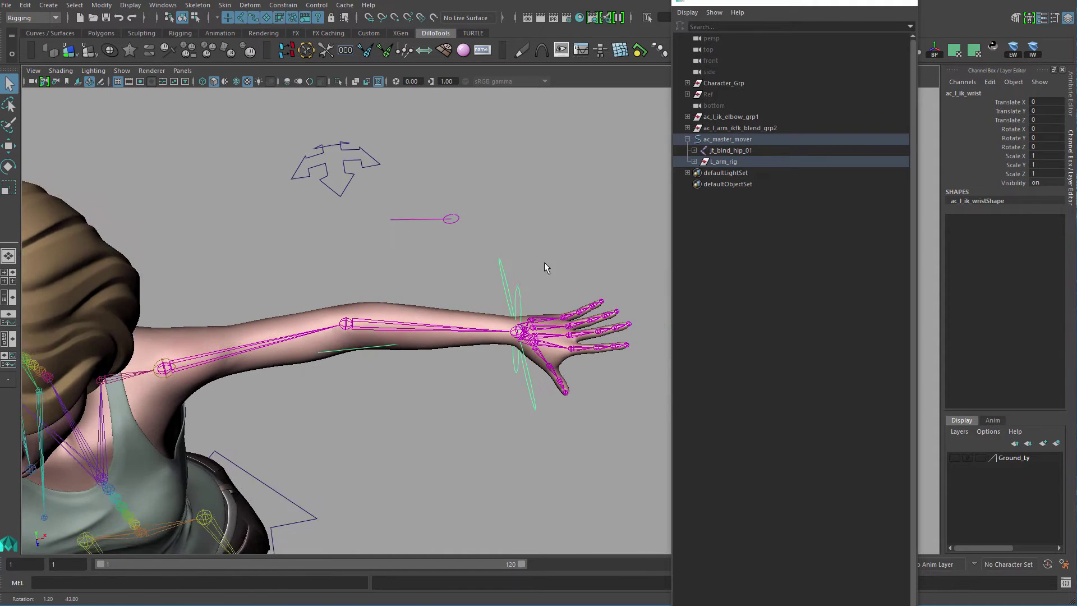
pyautogui.press('w')
pyautogui.moveTo(430, 198); pyautogui.dragTo(178, 209)
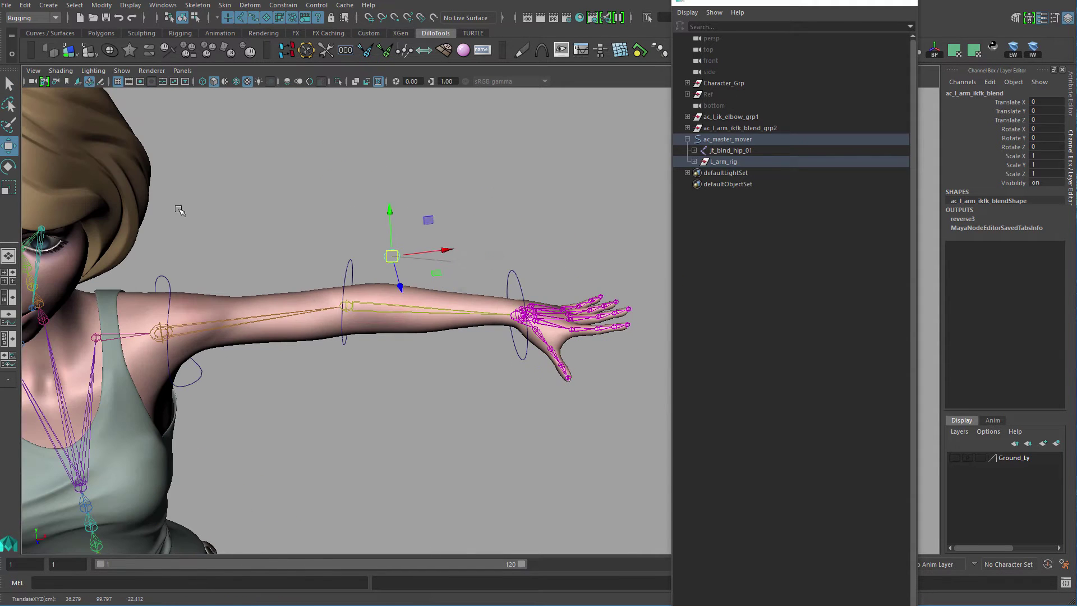
pyautogui.keyDown('alt'); pyautogui.moveTo(179, 209); pyautogui.dragTo(392, 229, button='middle'); pyautogui.keyUp('alt')
pyautogui.keyDown('alt'); pyautogui.moveTo(404, 226); pyautogui.dragTo(393, 222); pyautogui.keyUp('alt')
pyautogui.moveTo(536, 252); pyautogui.dragTo(507, 246)
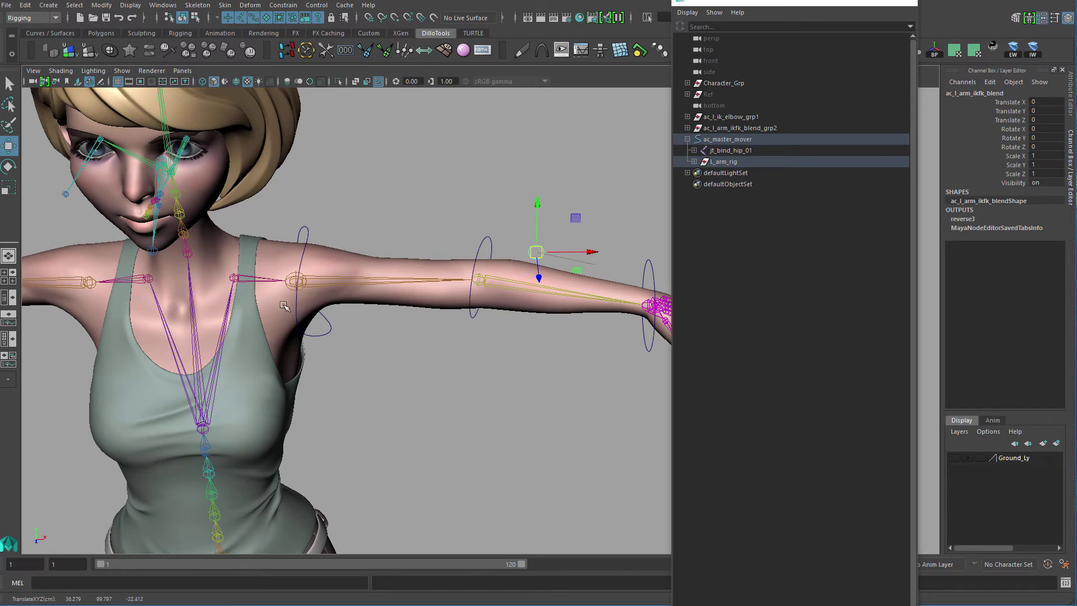
pyautogui.keyDown('alt'); pyautogui.moveTo(595, 290); pyautogui.dragTo(457, 294); pyautogui.keyUp('alt')
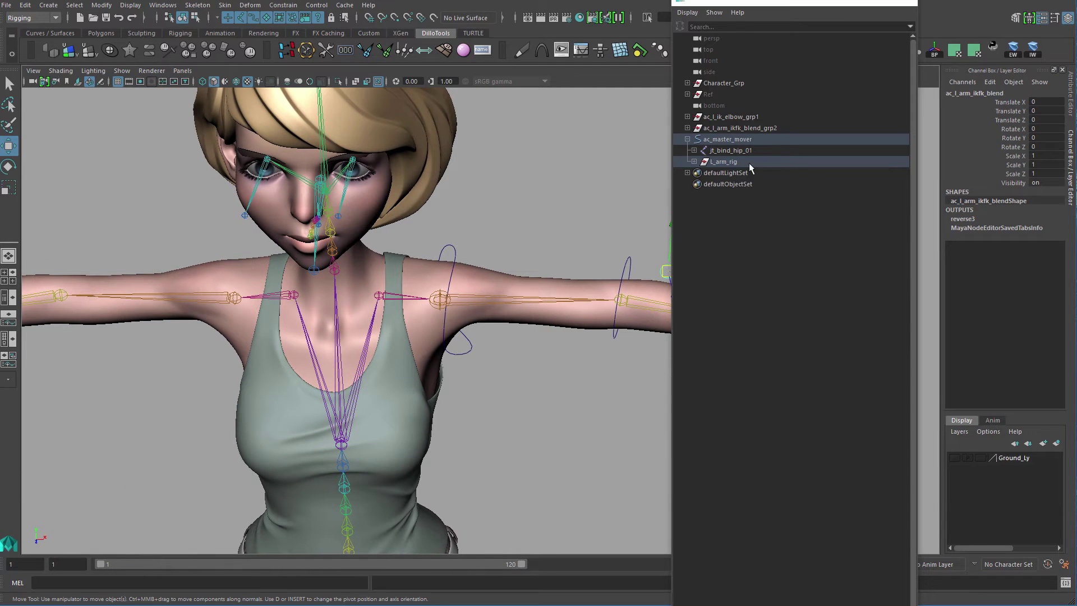
# Expand L_arm_rig down to ac_l_fk_shoulder_grp and inspect the clavicle weight attribute of its parent constraint.
pyautogui.click(693, 161)
pyautogui.click(753, 183)
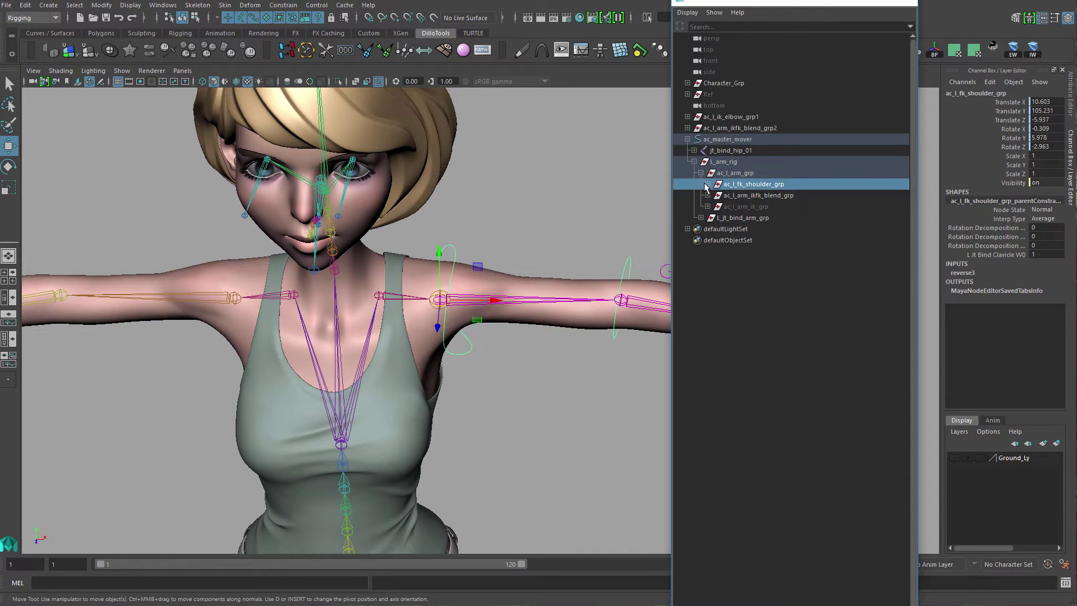
pyautogui.click(708, 184)
pyautogui.click(758, 207)
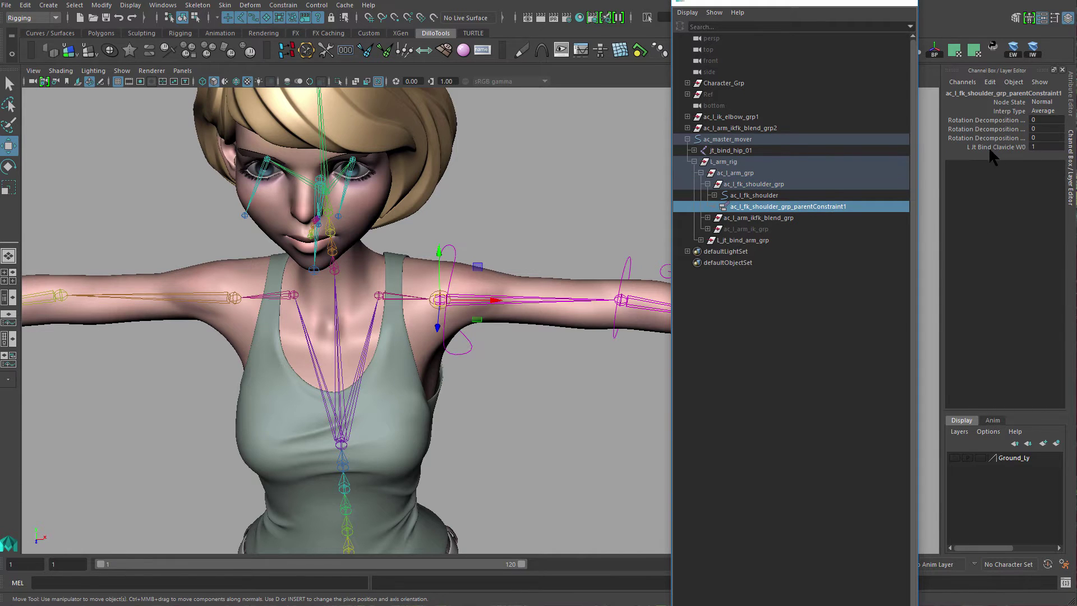
pyautogui.click(988, 147)
# Test rotating L_jt_bind_Clavicle with the arm in FK and undo the rotation.
pyautogui.click(374, 299)
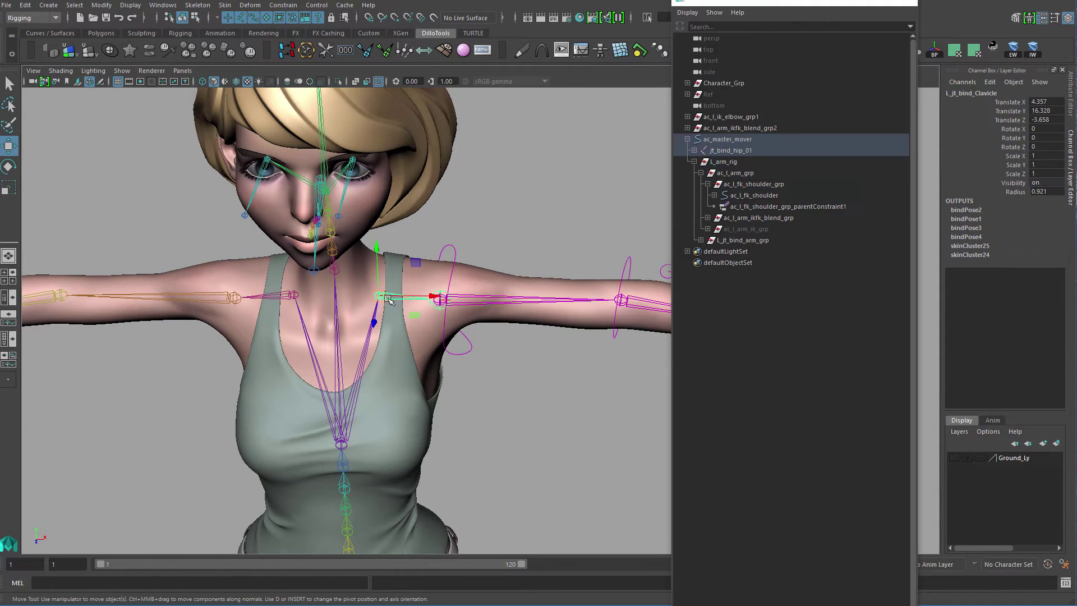
pyautogui.press('e')
pyautogui.moveTo(414, 263)
pyautogui.mouseDown()
pyautogui.moveTo(394, 249)
pyautogui.moveTo(424, 276)
pyautogui.mouseUp()
pyautogui.hotkey('ctrl', 'z')
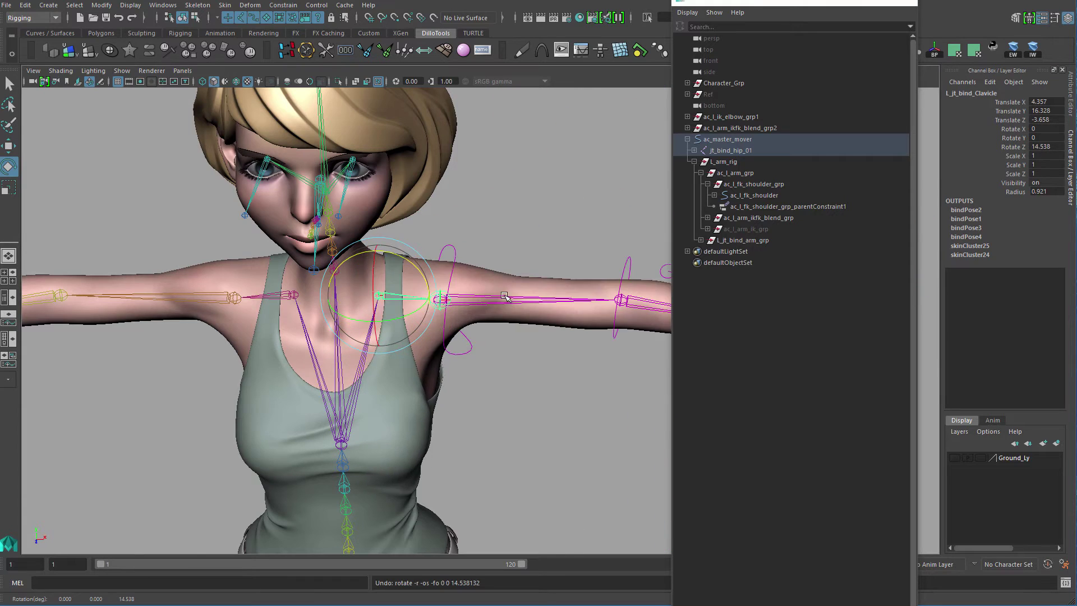
# Clear the selection and examine the left arm's FK controls and joint chain from several angles.
pyautogui.keyDown('alt'); pyautogui.moveTo(644, 331); pyautogui.dragTo(271, 308, button='middle'); pyautogui.keyUp('alt')
pyautogui.press('q')
pyautogui.click(348, 365)
pyautogui.moveTo(365, 372)
pyautogui.keyDown('alt'); pyautogui.mouseDown()
pyautogui.moveTo(348, 364)
pyautogui.moveTo(353, 379)
pyautogui.mouseUp(); pyautogui.keyUp('alt')
pyautogui.keyDown('alt'); pyautogui.moveTo(353, 379); pyautogui.dragTo(506, 376, button='middle'); pyautogui.keyUp('alt')
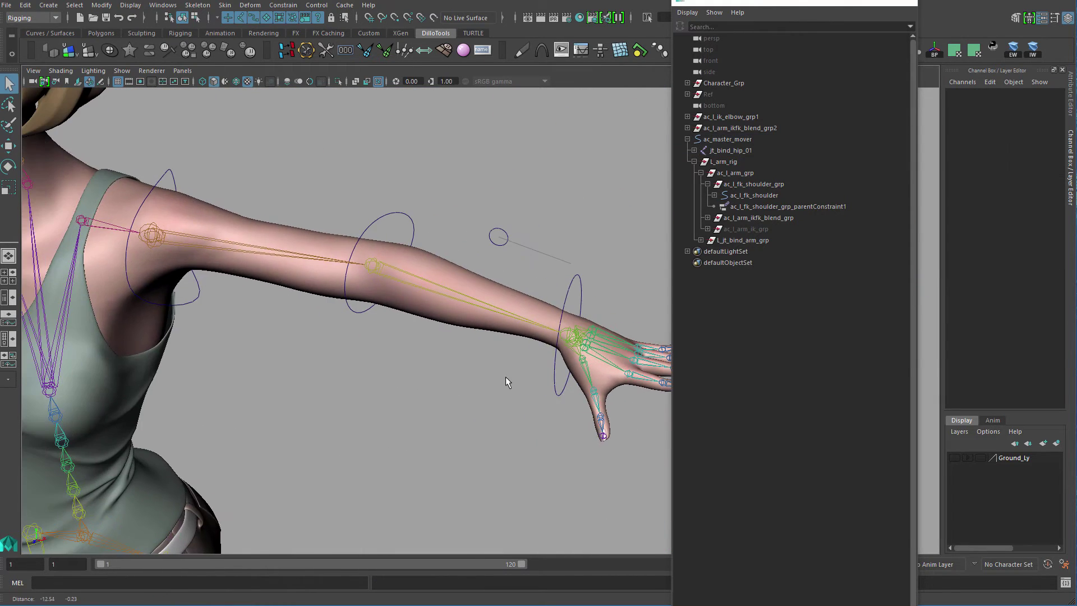
pyautogui.keyDown('alt'); pyautogui.moveTo(506, 376); pyautogui.dragTo(473, 372); pyautogui.keyUp('alt')
pyautogui.keyDown('alt'); pyautogui.moveTo(473, 373); pyautogui.dragTo(578, 387, button='middle'); pyautogui.keyUp('alt')
pyautogui.keyDown('alt'); pyautogui.moveTo(578, 387); pyautogui.dragTo(409, 360); pyautogui.keyUp('alt')
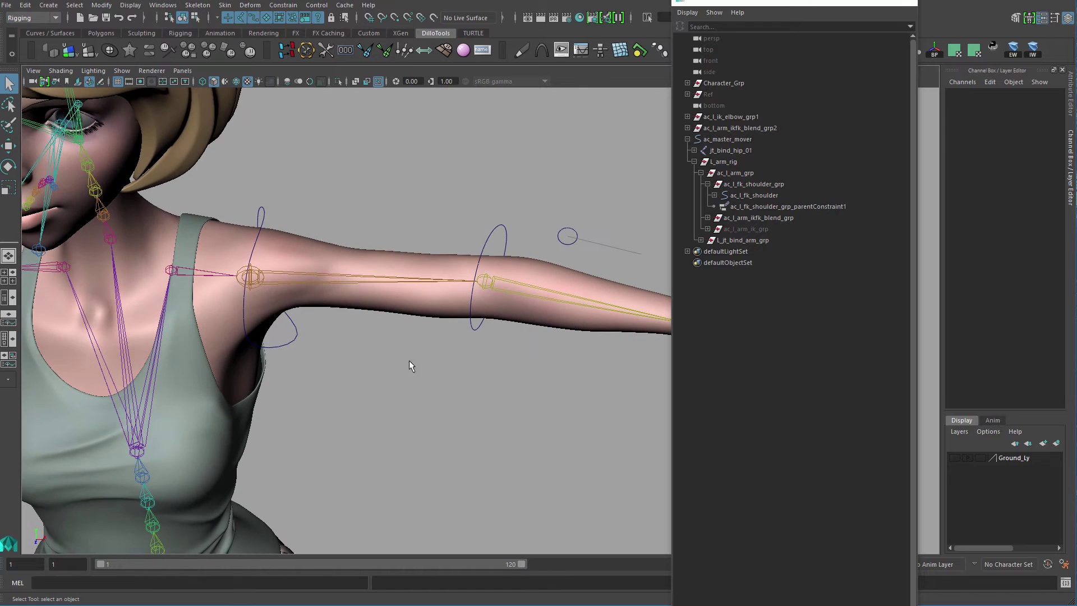
# Hide L_jt_bind_arm_grp so that only the left arm's controls are displayed.
pyautogui.click(416, 280)
pyautogui.click(763, 239)
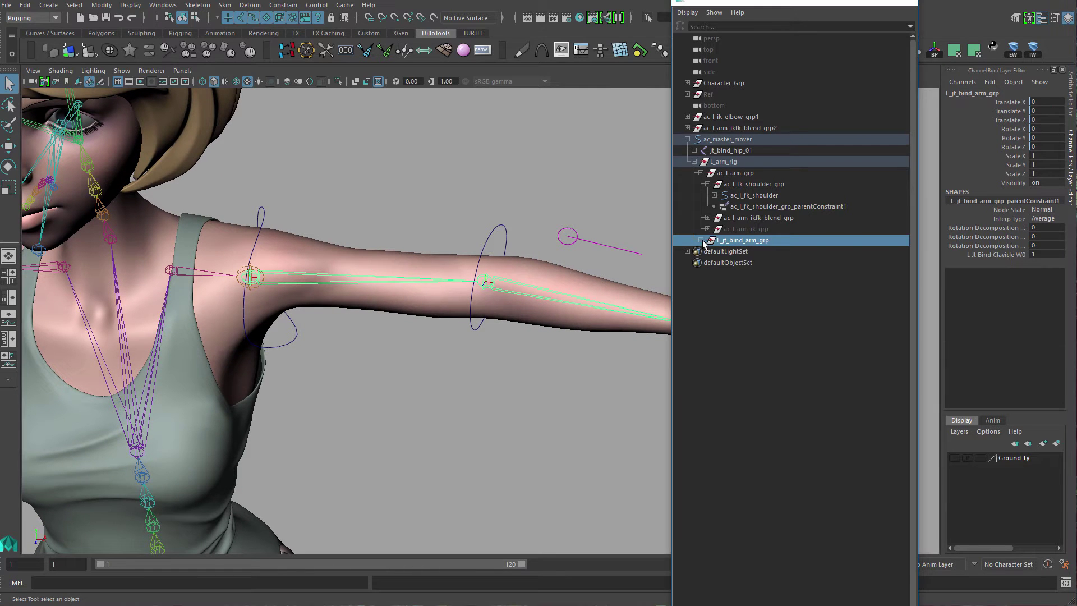
pyautogui.click(701, 173)
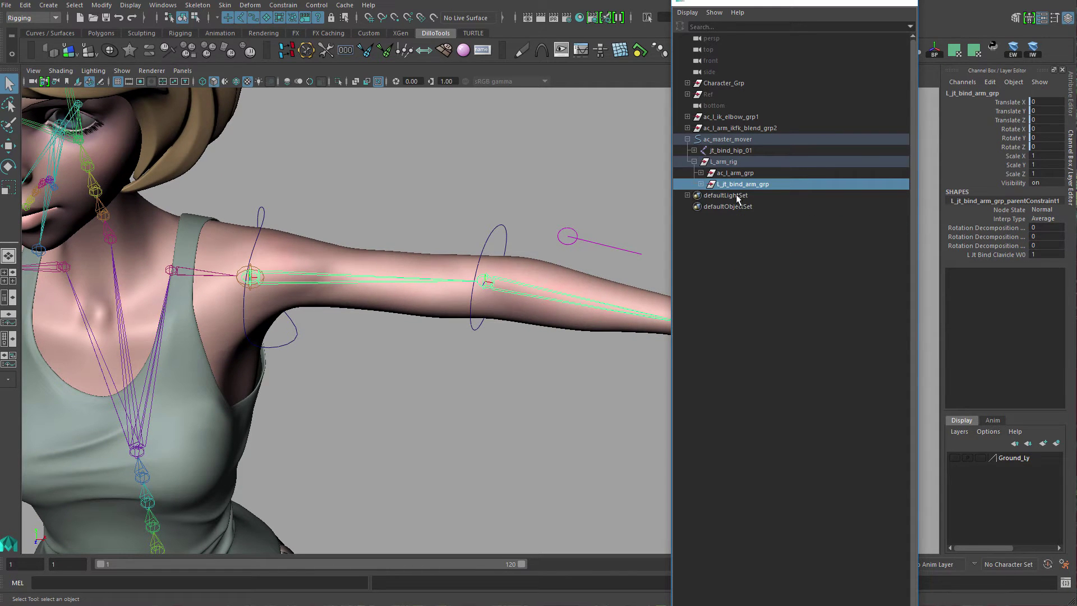
pyautogui.click(701, 184)
pyautogui.hotkey('ctrl', 'h')
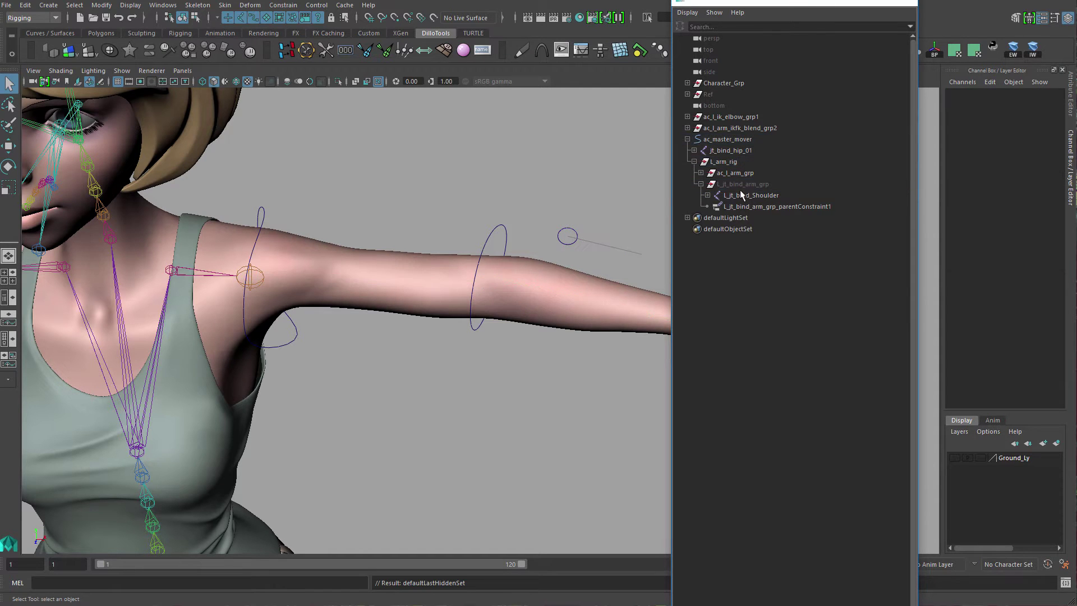
pyautogui.keyDown('alt'); pyautogui.moveTo(540, 271); pyautogui.dragTo(387, 288, button='middle'); pyautogui.keyUp('alt')
pyautogui.keyDown('alt'); pyautogui.moveTo(387, 287); pyautogui.dragTo(365, 242, button='right'); pyautogui.keyUp('alt')
pyautogui.keyDown('alt'); pyautogui.moveTo(365, 243); pyautogui.dragTo(331, 234); pyautogui.keyUp('alt')
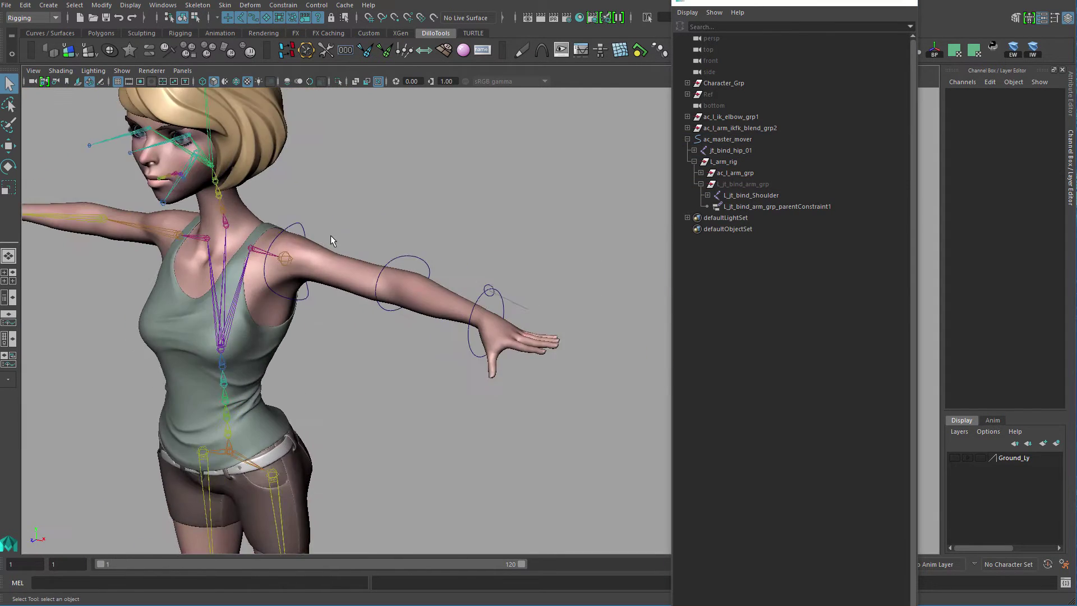
pyautogui.keyDown('alt'); pyautogui.moveTo(331, 234); pyautogui.dragTo(483, 286, button='middle'); pyautogui.keyUp('alt')
# Slide the ac_l_arm_ikfk_blend control to Translate X 1 to switch the left arm to IK.
pyautogui.moveTo(816, 3); pyautogui.dragTo(868, 2)
pyautogui.keyDown('alt'); pyautogui.moveTo(577, 219); pyautogui.dragTo(523, 295); pyautogui.keyUp('alt')
pyautogui.click(550, 286)
pyautogui.keyDown('alt'); pyautogui.moveTo(550, 288); pyautogui.dragTo(481, 253, button='middle'); pyautogui.keyUp('alt')
pyautogui.keyDown('alt'); pyautogui.moveTo(481, 254); pyautogui.dragTo(583, 359, button='right'); pyautogui.keyUp('alt')
pyautogui.press('w')
pyautogui.keyDown('alt'); pyautogui.moveTo(584, 359); pyautogui.dragTo(545, 371); pyautogui.keyUp('alt')
pyautogui.moveTo(486, 224); pyautogui.dragTo(656, 270)
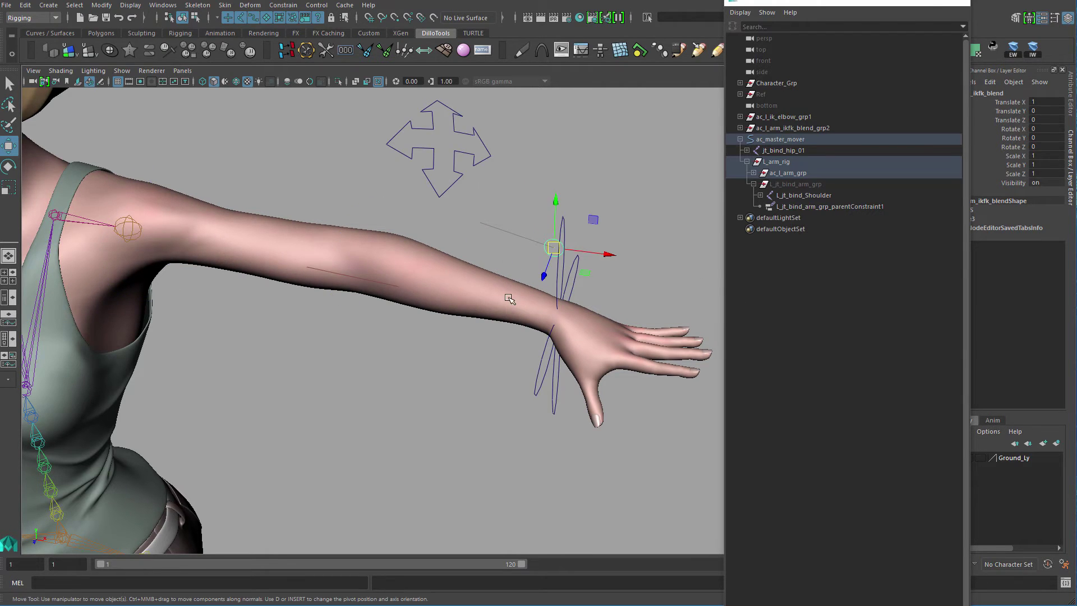
# Expand the L_jt_bind_Shoulder hierarchy down to the finger joints and select L_jt_bind_Wrist.
pyautogui.keyDown('alt'); pyautogui.moveTo(509, 298); pyautogui.dragTo(549, 331); pyautogui.keyUp('alt')
pyautogui.keyDown('alt'); pyautogui.moveTo(550, 331); pyautogui.dragTo(538, 361, button='right'); pyautogui.keyUp('alt')
pyautogui.keyDown('alt'); pyautogui.moveTo(539, 361); pyautogui.dragTo(503, 340); pyautogui.keyUp('alt')
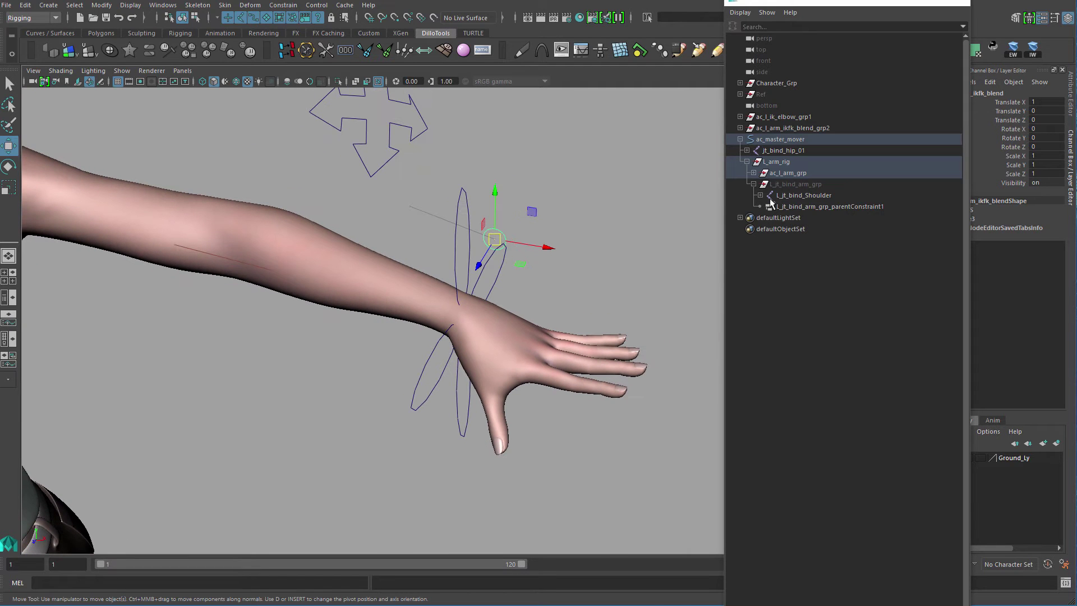
pyautogui.click(760, 196)
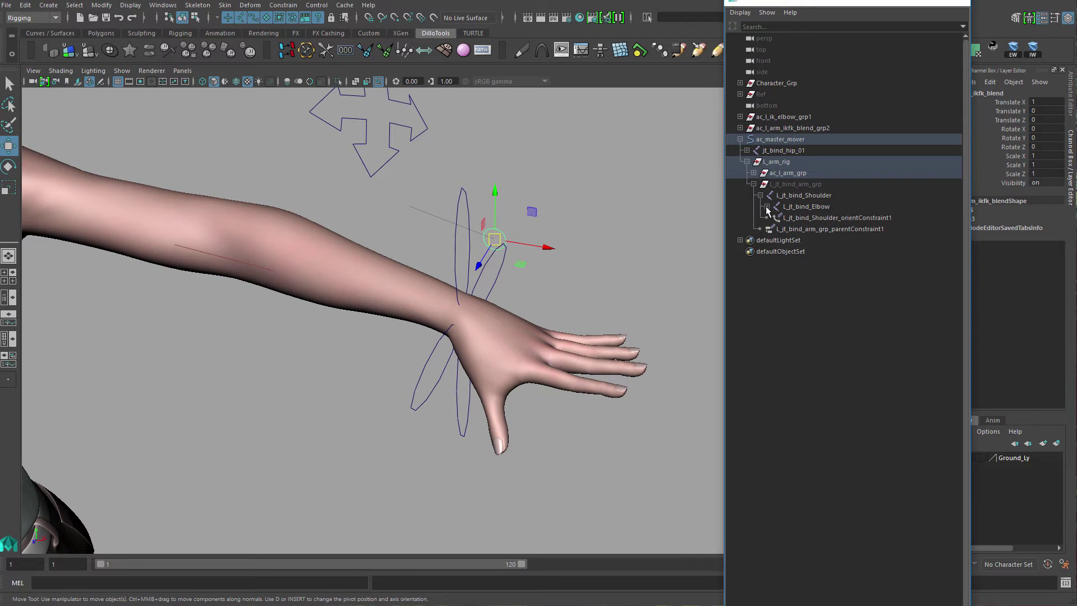
pyautogui.keyDown('shift'); pyautogui.click(767, 207); pyautogui.keyUp('shift')
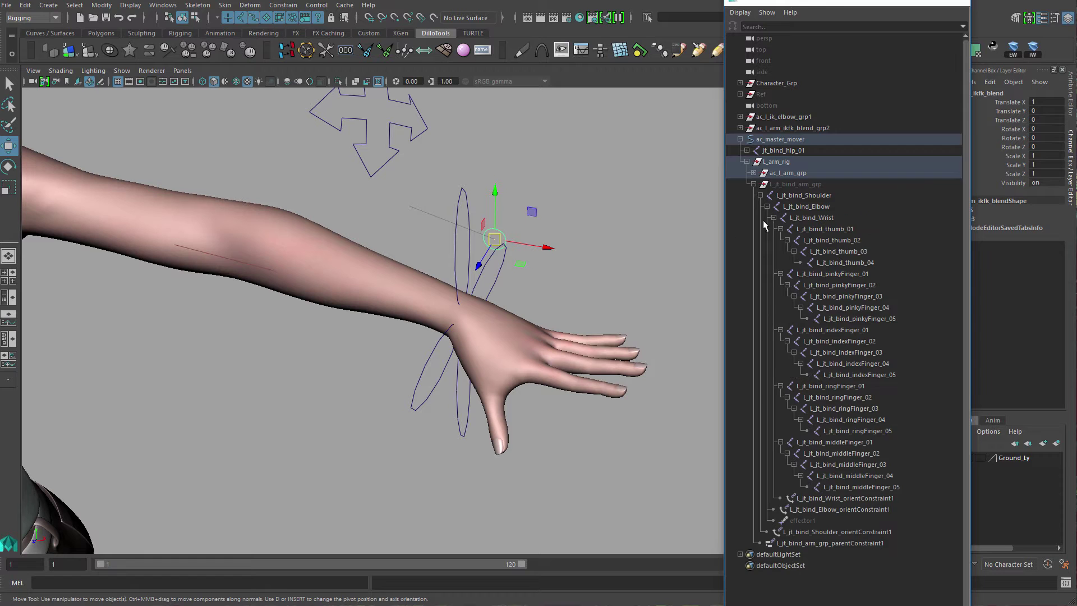
pyautogui.click(774, 218)
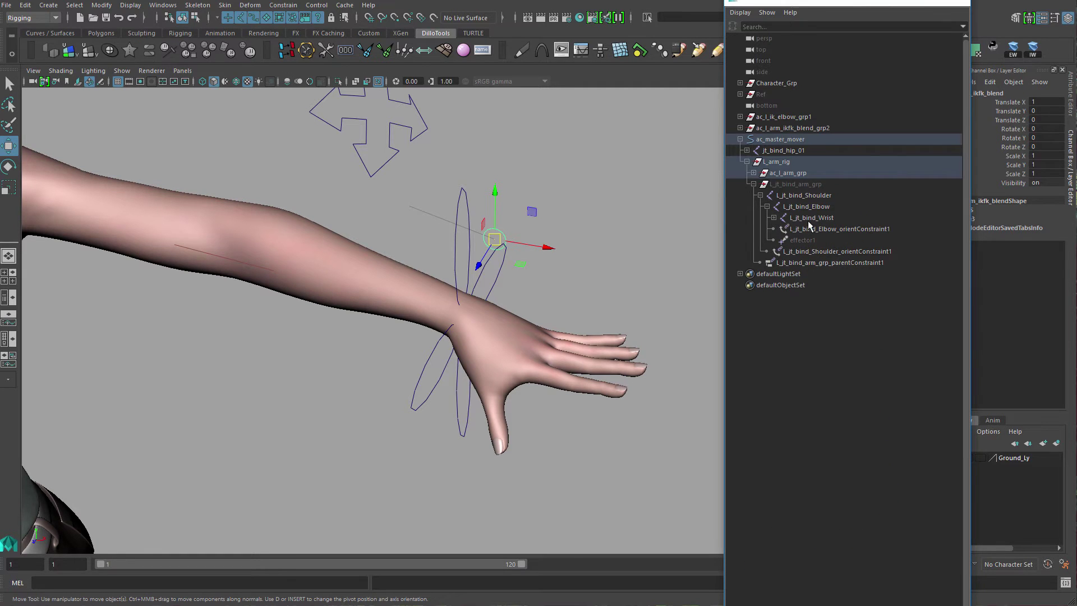
pyautogui.click(811, 218)
pyautogui.click(774, 218)
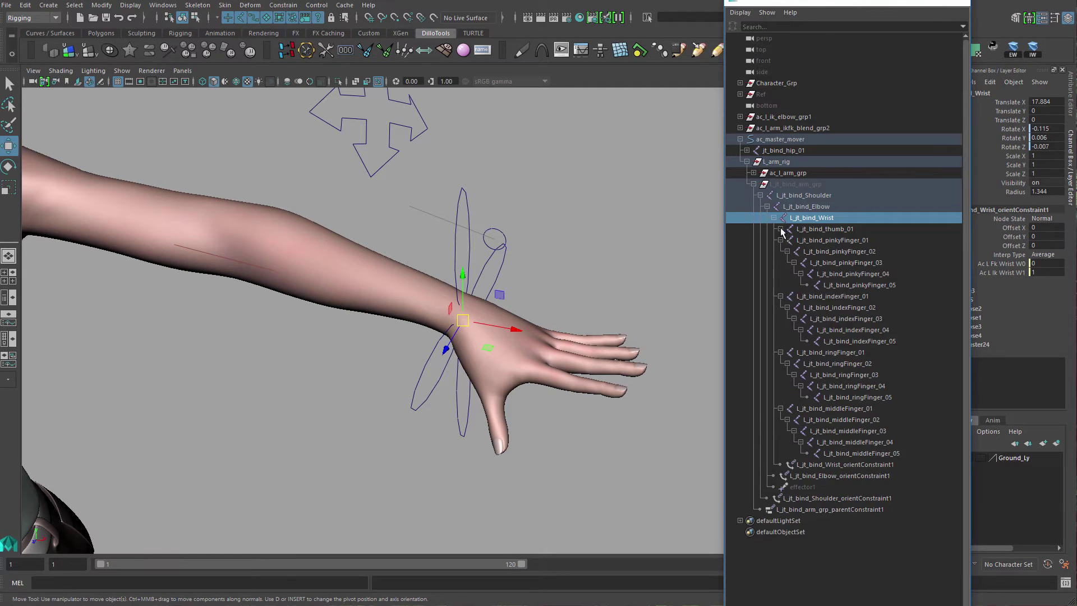
# Collapse the finger joint chains under L_jt_bind_Wrist so that only their root joints are listed.
pyautogui.click(780, 240)
pyautogui.click(780, 251)
pyautogui.click(780, 263)
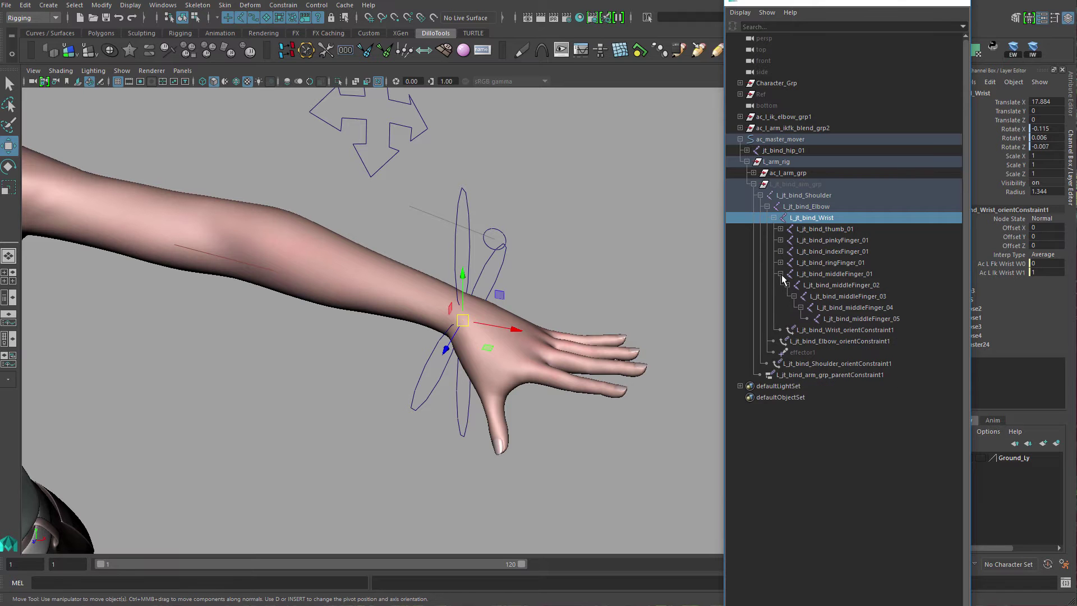
pyautogui.click(780, 274)
# Unparent the thumb, pinky, index, ring and middle finger 01 bind joints from L_jt_bind_Wrist.
pyautogui.click(823, 276)
pyautogui.keyDown('shift'); pyautogui.click(832, 229); pyautogui.keyUp('shift')
pyautogui.moveTo(635, 308)
pyautogui.keyDown('alt'); pyautogui.mouseDown()
pyautogui.moveTo(565, 366)
pyautogui.moveTo(632, 325)
pyautogui.mouseUp(); pyautogui.keyUp('alt')
pyautogui.click(840, 231)
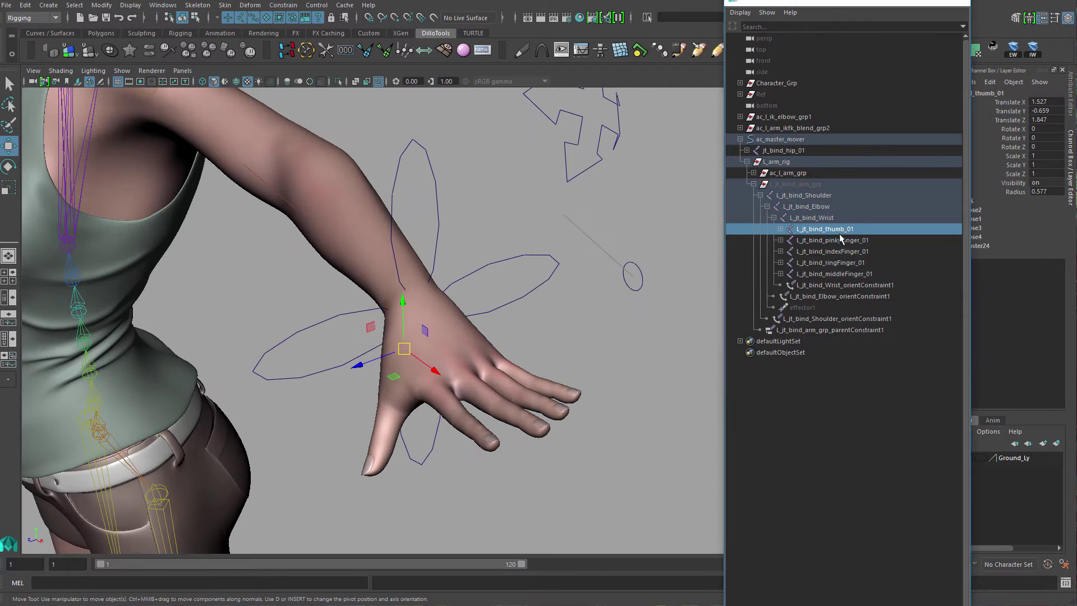
pyautogui.keyDown('ctrl'); pyautogui.click(843, 242); pyautogui.keyUp('ctrl')
pyautogui.keyDown('ctrl'); pyautogui.click(846, 253); pyautogui.keyUp('ctrl')
pyautogui.keyDown('ctrl'); pyautogui.click(848, 264); pyautogui.keyUp('ctrl')
pyautogui.keyDown('ctrl'); pyautogui.click(849, 274); pyautogui.keyUp('ctrl')
pyautogui.keyDown('alt'); pyautogui.moveTo(495, 418); pyautogui.dragTo(618, 336); pyautogui.keyUp('alt')
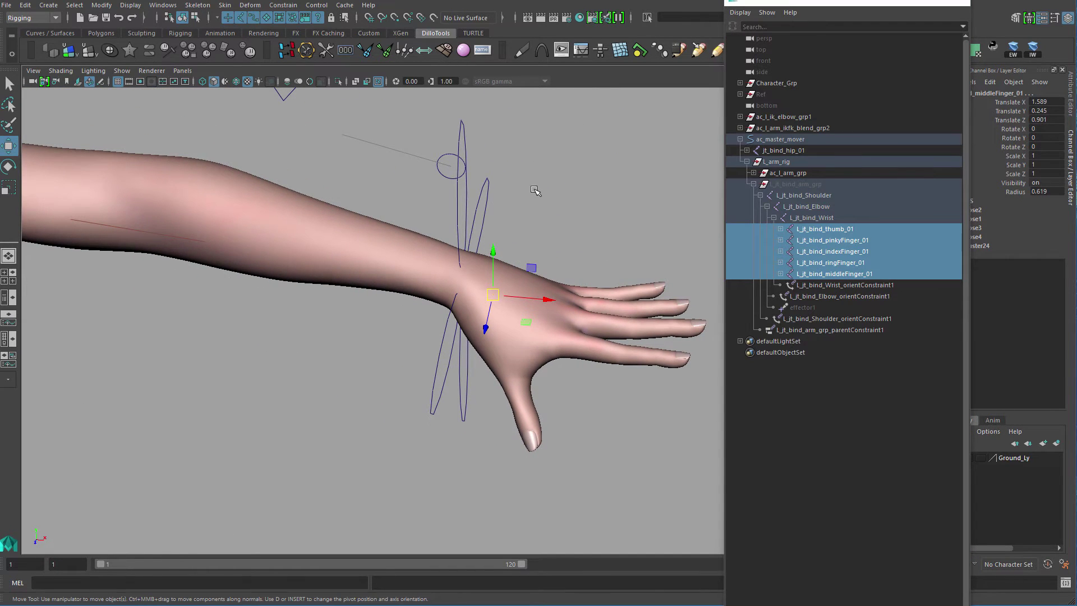
pyautogui.hotkey('shift', 'p')
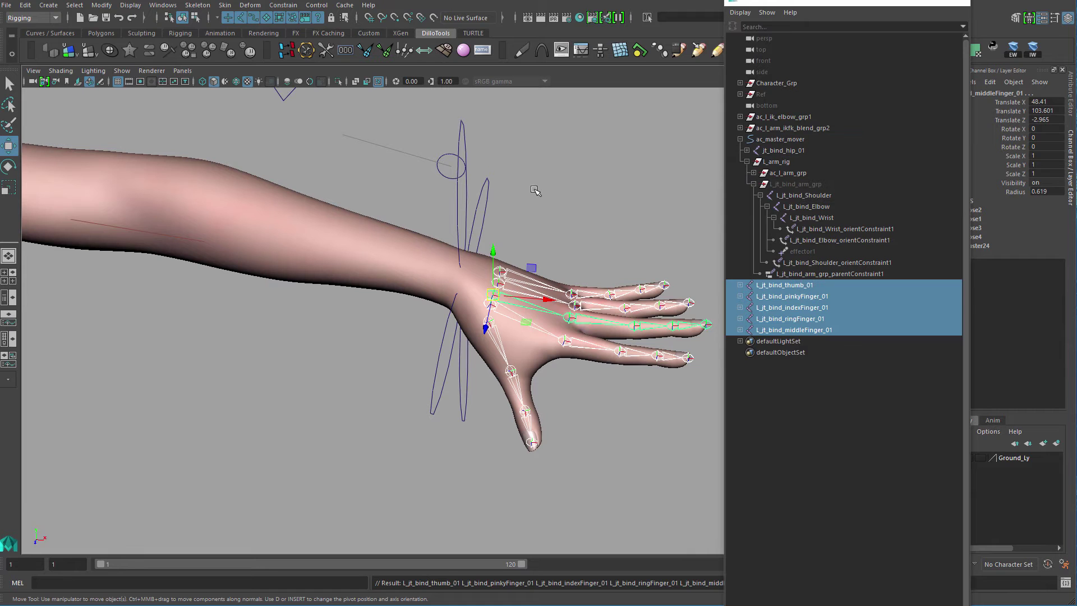
pyautogui.keyDown('alt'); pyautogui.moveTo(359, 315); pyautogui.dragTo(344, 317); pyautogui.keyUp('alt')
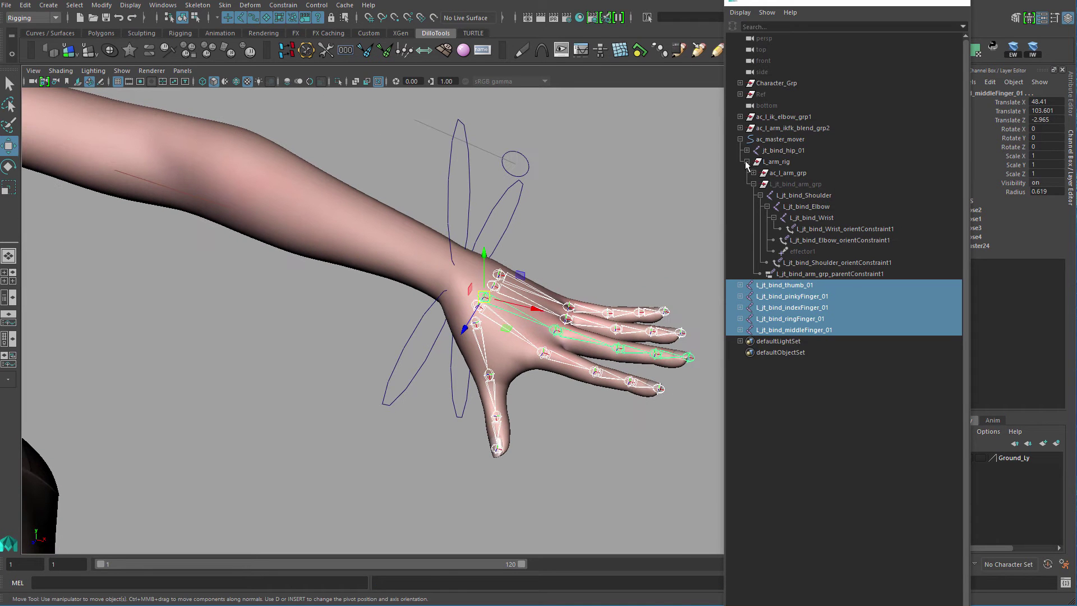
# Group the five unparented finger joint chains and name the group L_jt_bind_hand_grp.
pyautogui.click(747, 162)
pyautogui.keyDown('alt'); pyautogui.moveTo(429, 289); pyautogui.dragTo(329, 285); pyautogui.keyUp('alt')
pyautogui.hotkey('ctrl', 'g')
pyautogui.doubleClick(784, 173)
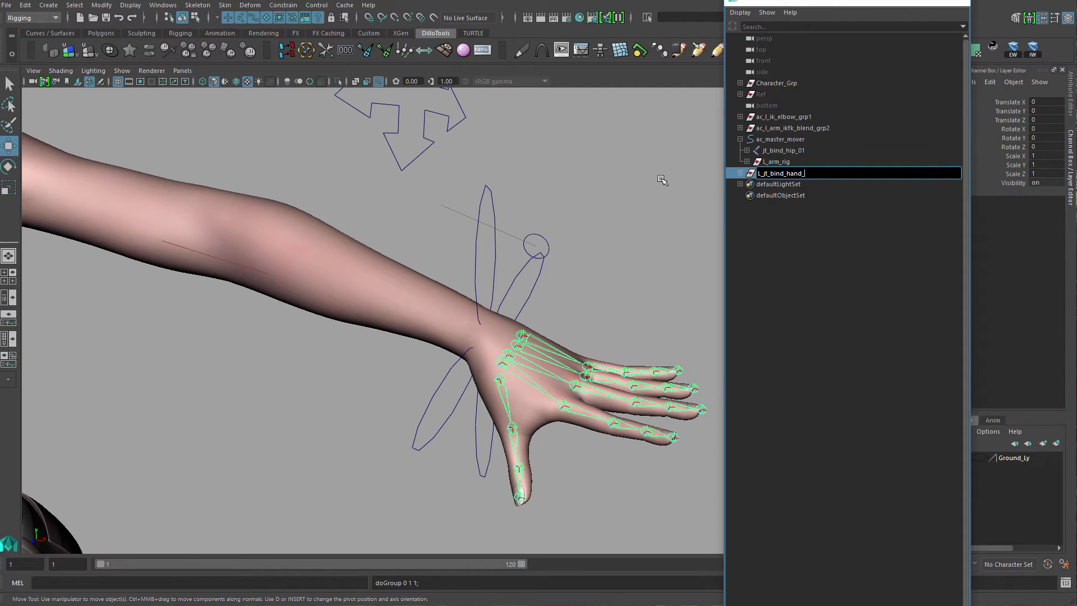
pyautogui.press('Return')
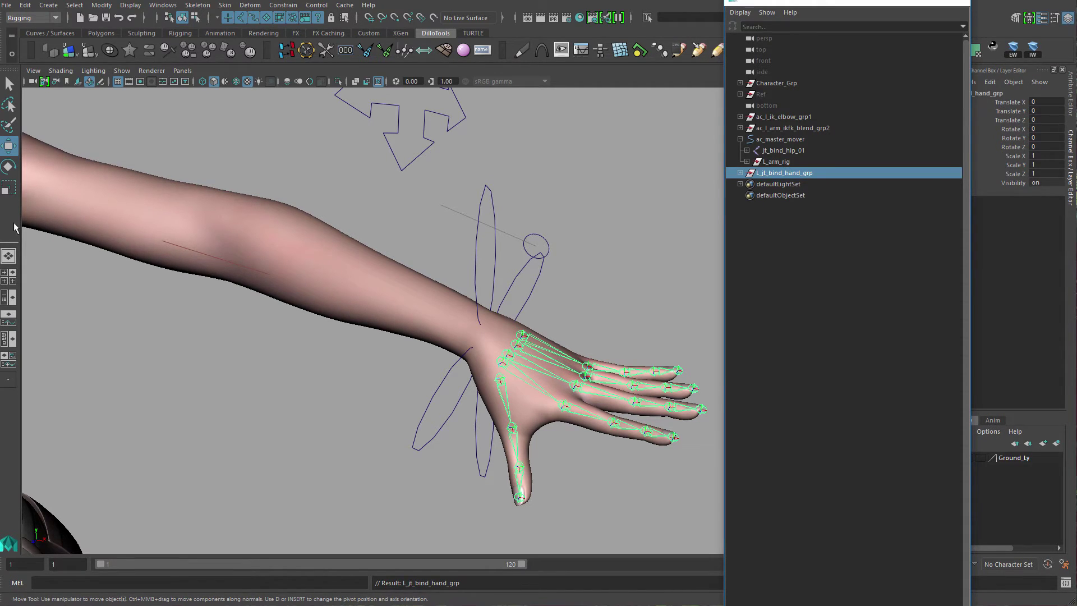
# Group L_jt_bind_hand_grp into a new group named L_hand_rig and parent that group under ac_master_mover.
pyautogui.scroll(-3, 288, 252)
pyautogui.keyDown('alt'); pyautogui.moveTo(289, 252); pyautogui.dragTo(467, 282); pyautogui.keyUp('alt')
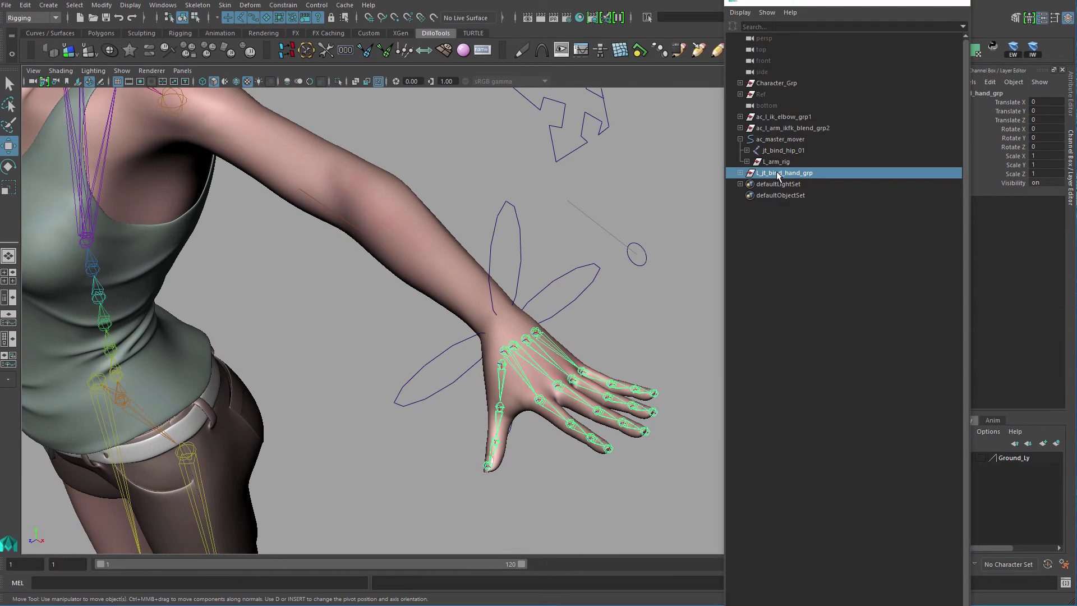
pyautogui.click(739, 139)
pyautogui.keyDown('alt'); pyautogui.moveTo(374, 377); pyautogui.dragTo(375, 348, button='middle'); pyautogui.keyUp('alt')
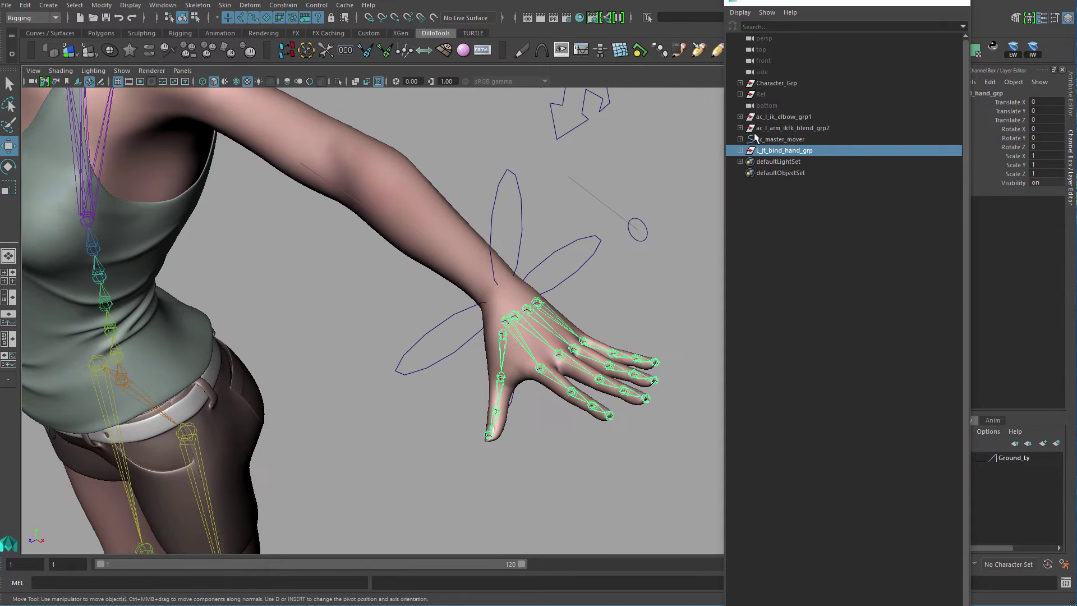
pyautogui.click(740, 139)
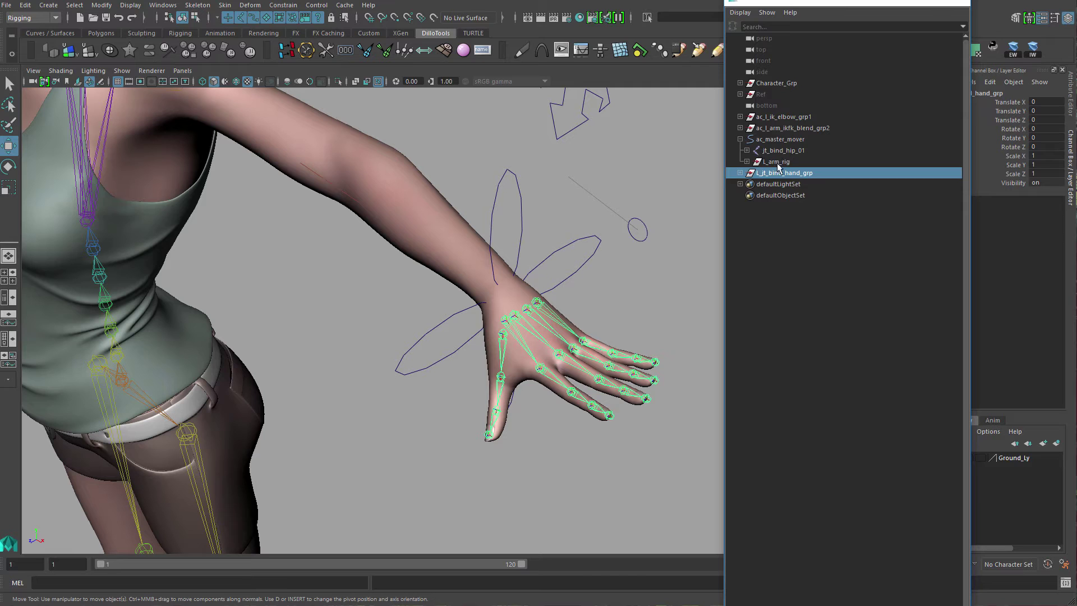
pyautogui.hotkey('ctrl', 'g')
pyautogui.doubleClick(785, 173)
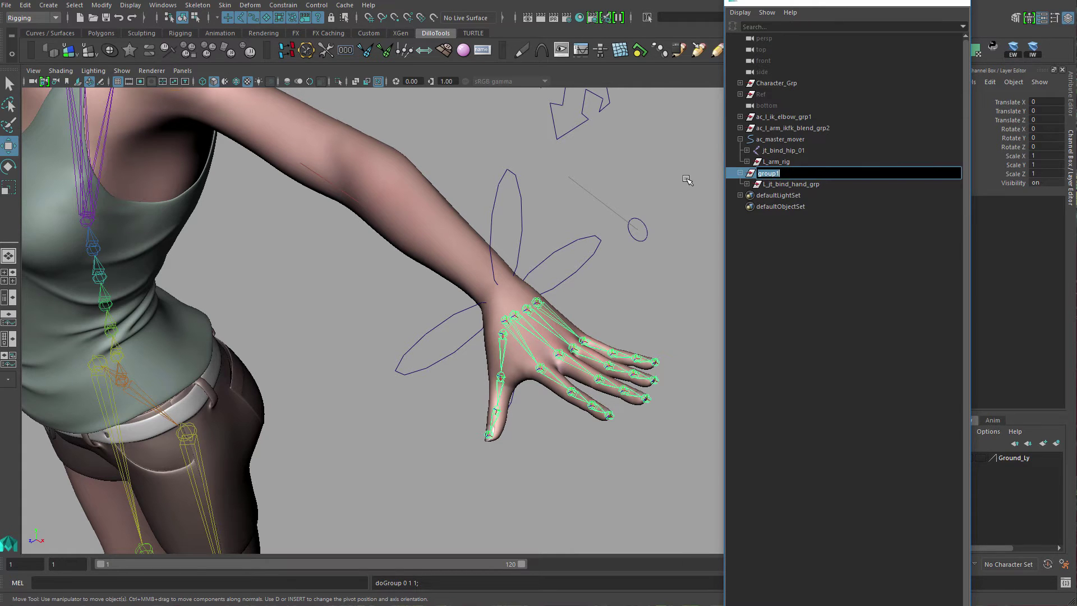
pyautogui.press('BackSpace')
pyautogui.write('L_hand_rig')
pyautogui.press('Return')
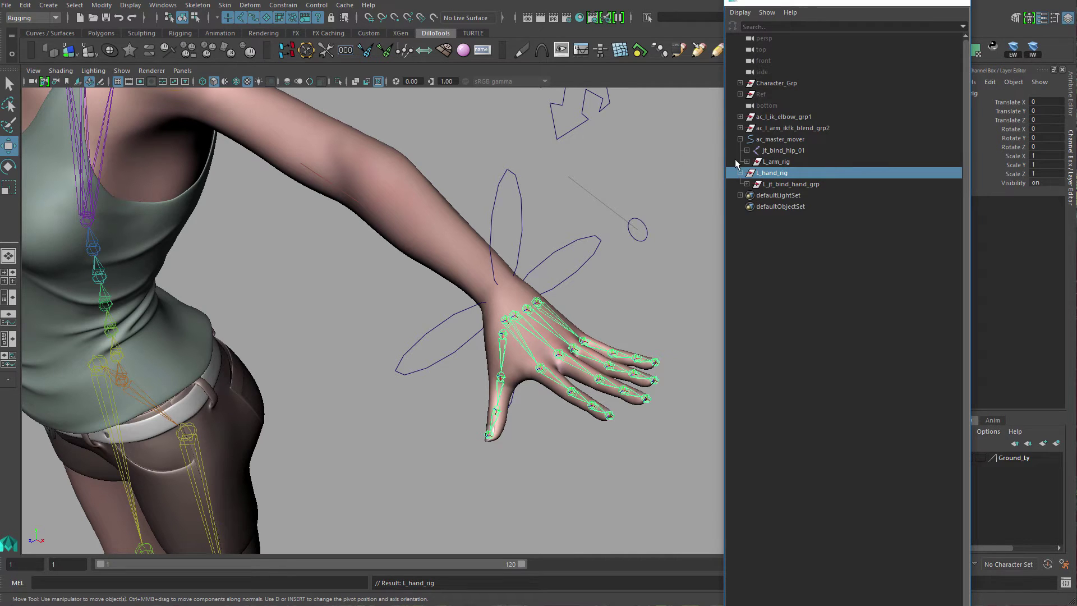
pyautogui.moveTo(805, 174); pyautogui.dragTo(810, 139, button='middle')
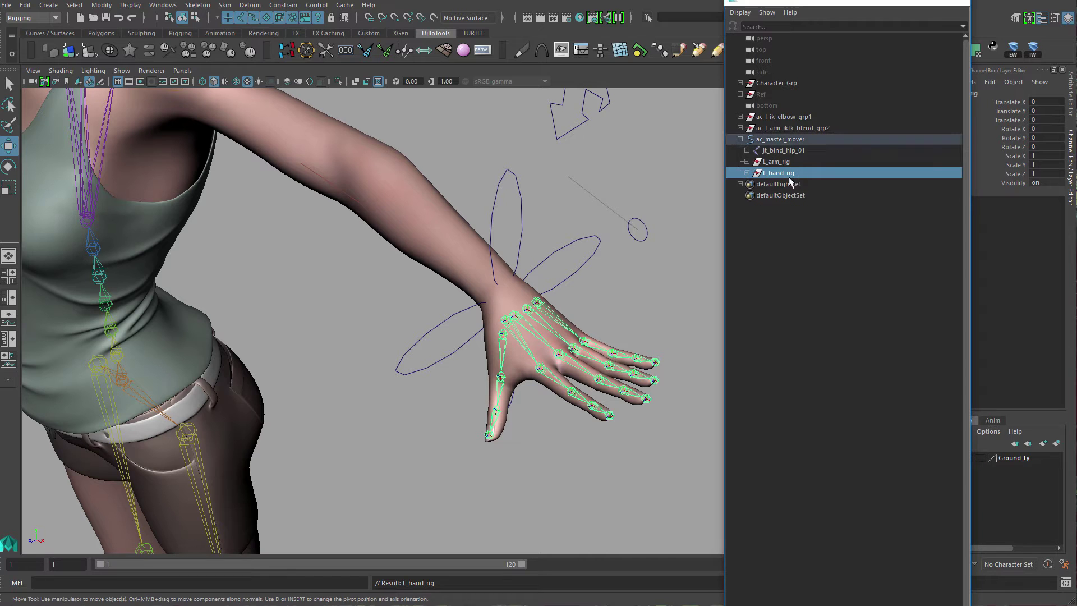
# Select L_arm_rig and L_hand_rig in turn and examine which controls and joints each one contains.
pyautogui.click(780, 163)
pyautogui.click(780, 173)
pyautogui.click(783, 162)
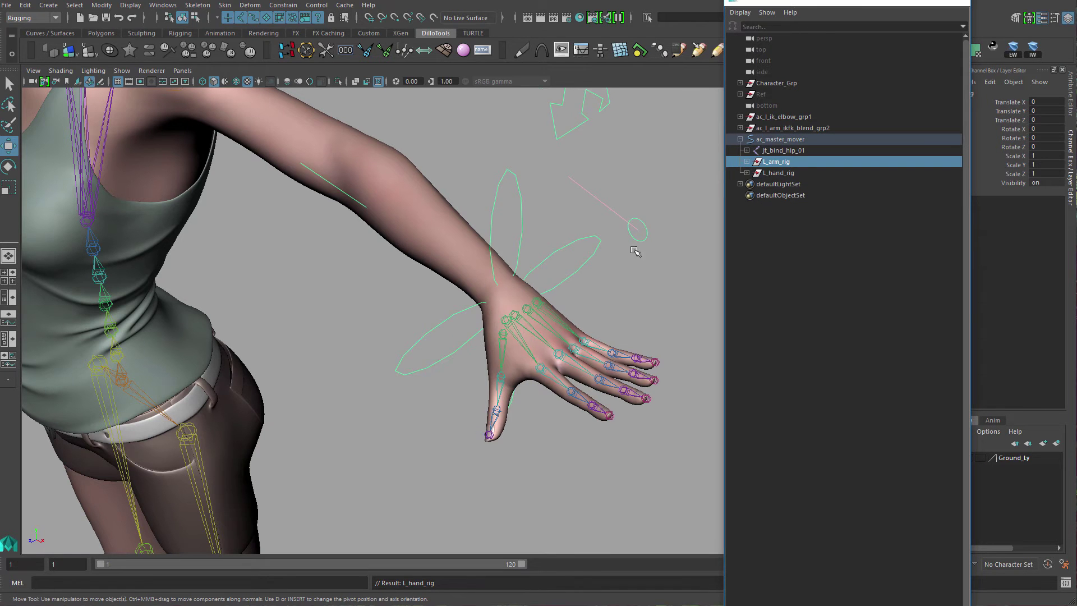
pyautogui.keyDown('alt'); pyautogui.moveTo(632, 248); pyautogui.dragTo(475, 209, button='right'); pyautogui.keyUp('alt')
pyautogui.keyDown('alt'); pyautogui.moveTo(475, 209); pyautogui.dragTo(509, 273); pyautogui.keyUp('alt')
pyautogui.keyDown('alt'); pyautogui.moveTo(500, 325); pyautogui.dragTo(310, 275, button='middle'); pyautogui.keyUp('alt')
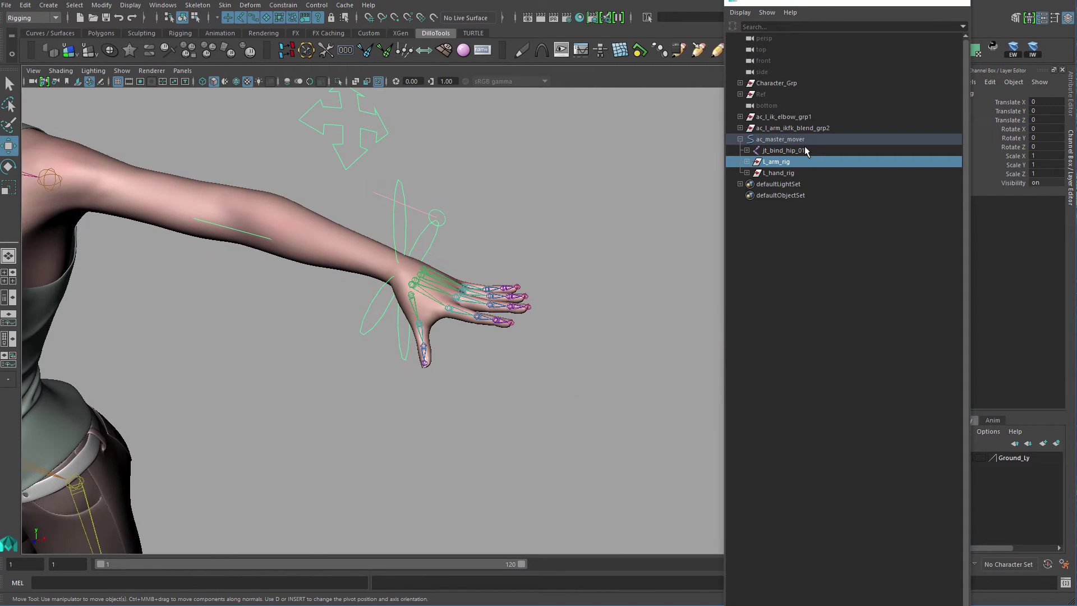
pyautogui.click(774, 175)
pyautogui.keyDown('alt'); pyautogui.moveTo(596, 226); pyautogui.dragTo(534, 250); pyautogui.keyUp('alt')
pyautogui.keyDown('alt'); pyautogui.moveTo(533, 250); pyautogui.dragTo(594, 255, button='right'); pyautogui.keyUp('alt')
pyautogui.click(746, 174)
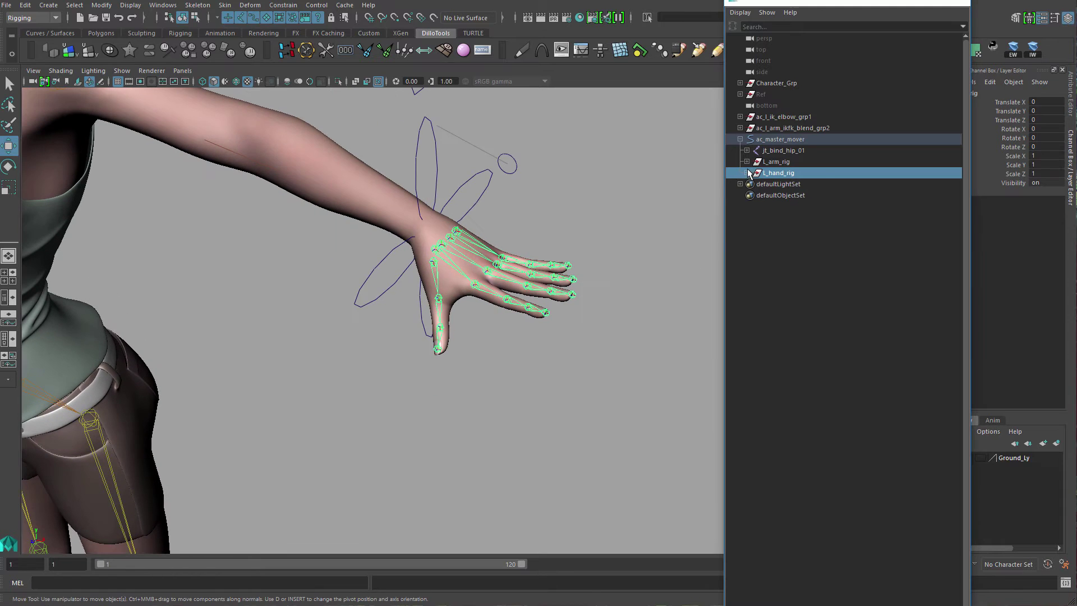
pyautogui.keyDown('alt'); pyautogui.moveTo(571, 274); pyautogui.dragTo(428, 302); pyautogui.keyUp('alt')
pyautogui.keyDown('alt'); pyautogui.moveTo(427, 303); pyautogui.dragTo(527, 302, button='right'); pyautogui.keyUp('alt')
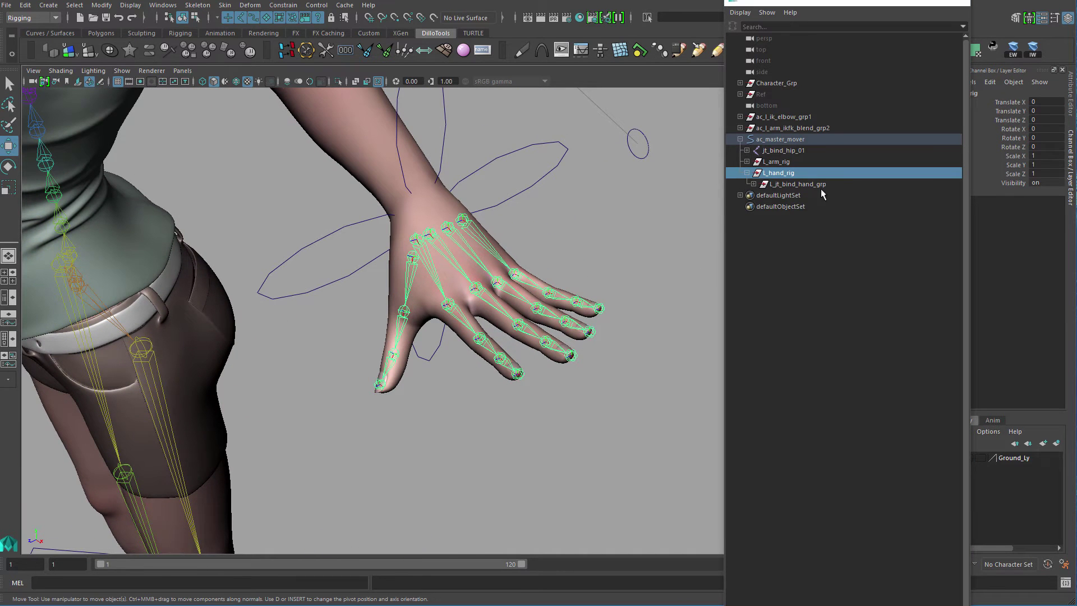
# Compare the control and bind-joint groups inside L_arm_rig with L_jt_bind_hand_grp inside L_hand_rig.
pyautogui.click(747, 162)
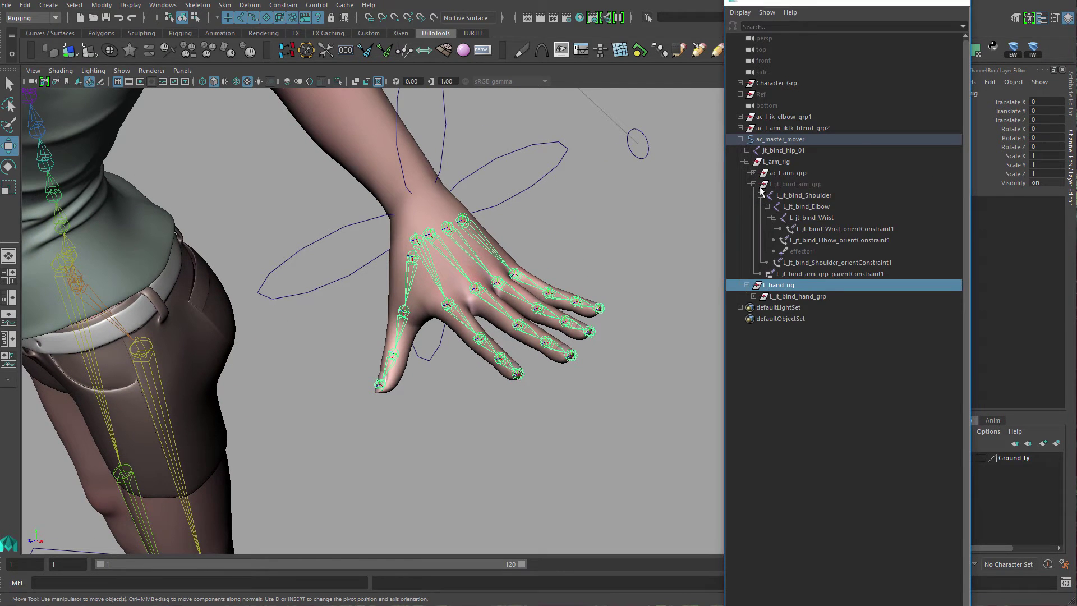
pyautogui.click(754, 184)
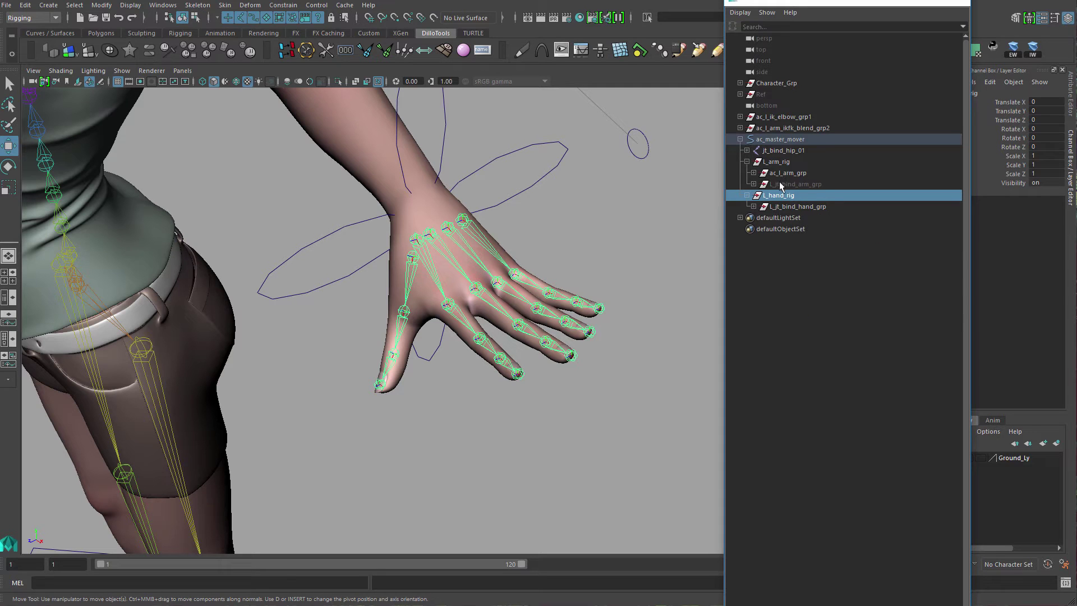
pyautogui.click(788, 174)
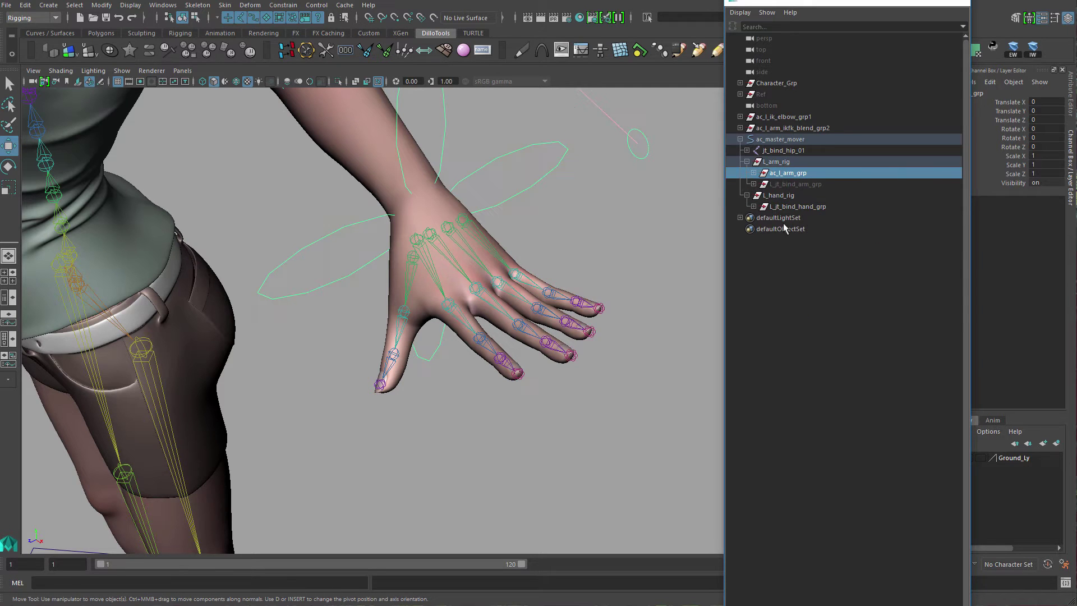
pyautogui.click(802, 184)
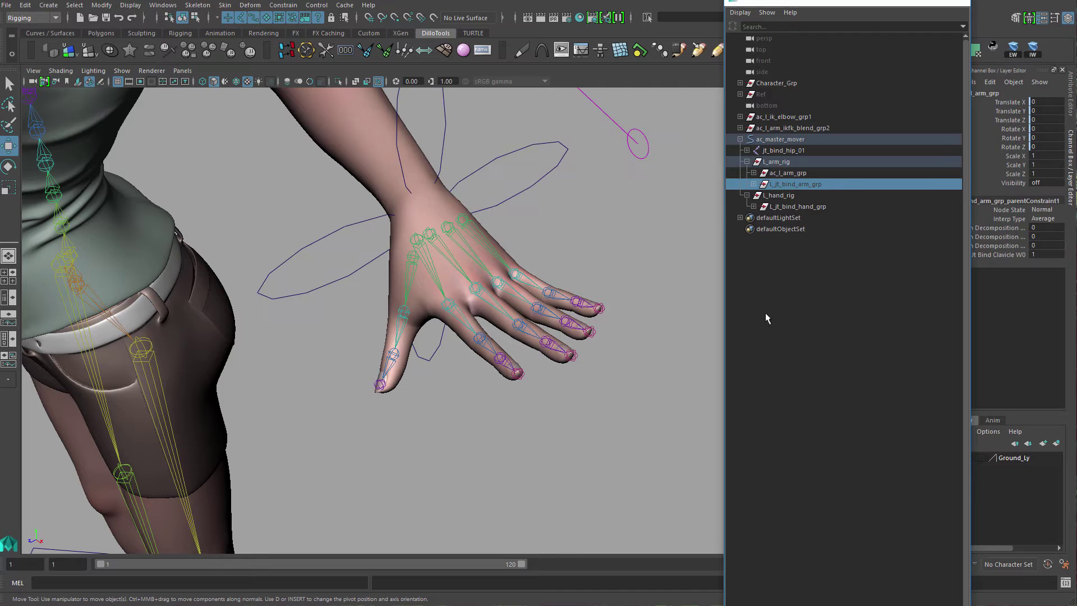
pyautogui.click(765, 312)
pyautogui.click(793, 195)
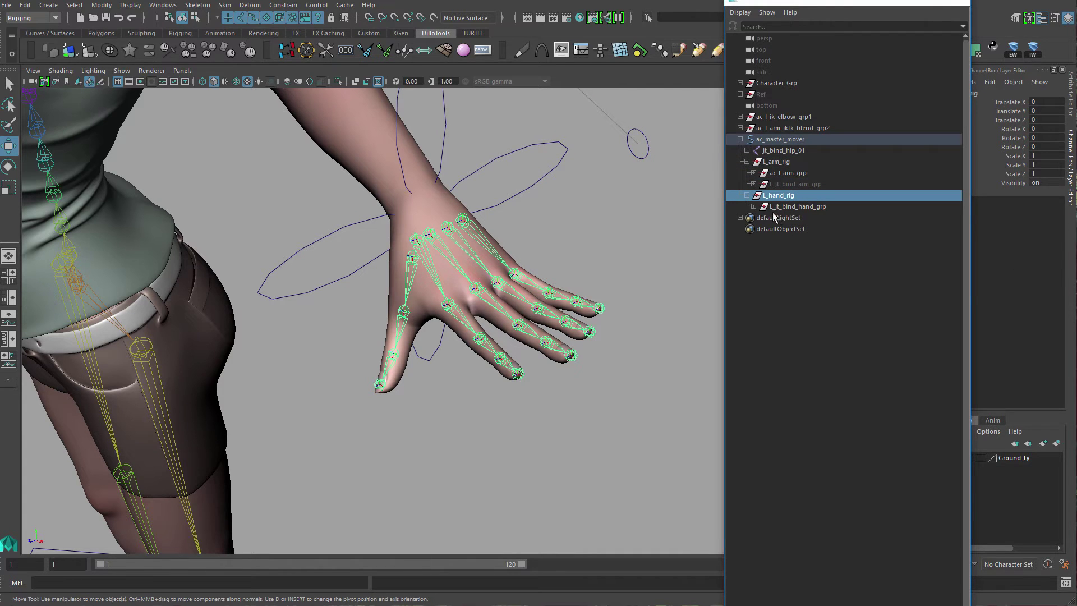
pyautogui.click(797, 207)
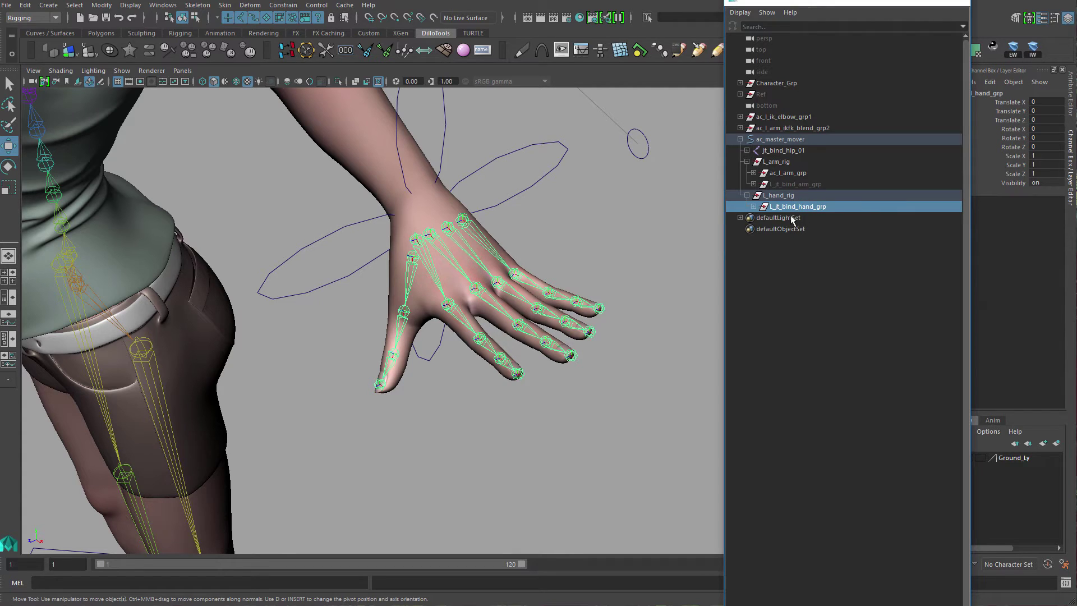
# Clear the selection, create a NURBS circle at the origin between the feet and frame it.
pyautogui.keyDown('alt'); pyautogui.moveTo(681, 302); pyautogui.dragTo(425, 325); pyautogui.keyUp('alt')
pyautogui.keyDown('alt'); pyautogui.moveTo(559, 350); pyautogui.dragTo(527, 359); pyautogui.keyUp('alt')
pyautogui.keyDown('alt'); pyautogui.moveTo(428, 339); pyautogui.dragTo(235, 437, button='right'); pyautogui.keyUp('alt')
pyautogui.keyDown('alt'); pyautogui.moveTo(235, 438); pyautogui.dragTo(475, 305, button='middle'); pyautogui.keyUp('alt')
pyautogui.keyDown('alt'); pyautogui.moveTo(475, 305); pyautogui.dragTo(592, 417, button='right'); pyautogui.keyUp('alt')
pyautogui.press('q')
pyautogui.click(511, 272)
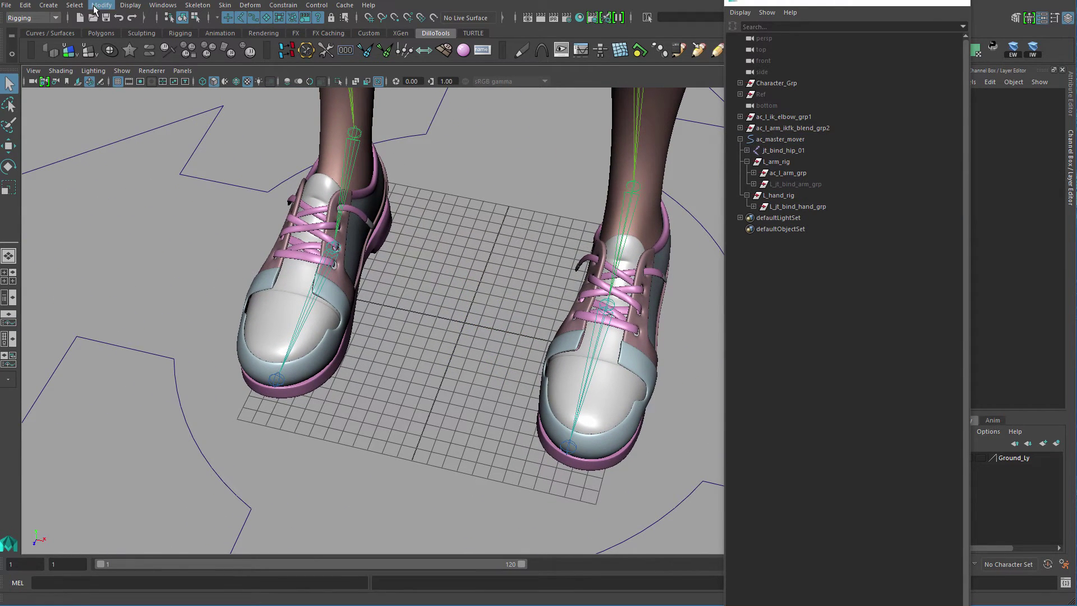
pyautogui.click(48, 7)
pyautogui.moveTo(146, 32)
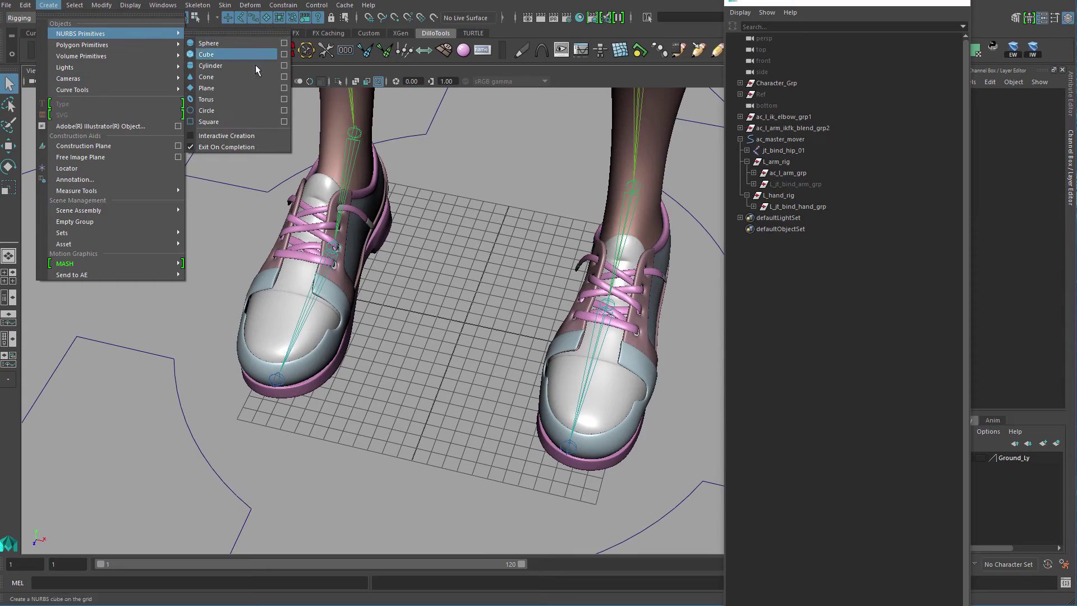
pyautogui.click(256, 115)
pyautogui.press('f')
pyautogui.keyDown('alt'); pyautogui.moveTo(574, 313); pyautogui.dragTo(326, 101, button='right'); pyautogui.keyUp('alt')
pyautogui.keyDown('alt'); pyautogui.moveTo(439, 238); pyautogui.dragTo(416, 299, button='middle'); pyautogui.keyUp('alt')
pyautogui.keyDown('alt'); pyautogui.moveTo(415, 299); pyautogui.dragTo(448, 280); pyautogui.keyUp('alt')
pyautogui.press('w')
pyautogui.keyDown('alt'); pyautogui.moveTo(470, 264); pyautogui.dragTo(472, 361, button='middle'); pyautogui.keyUp('alt')
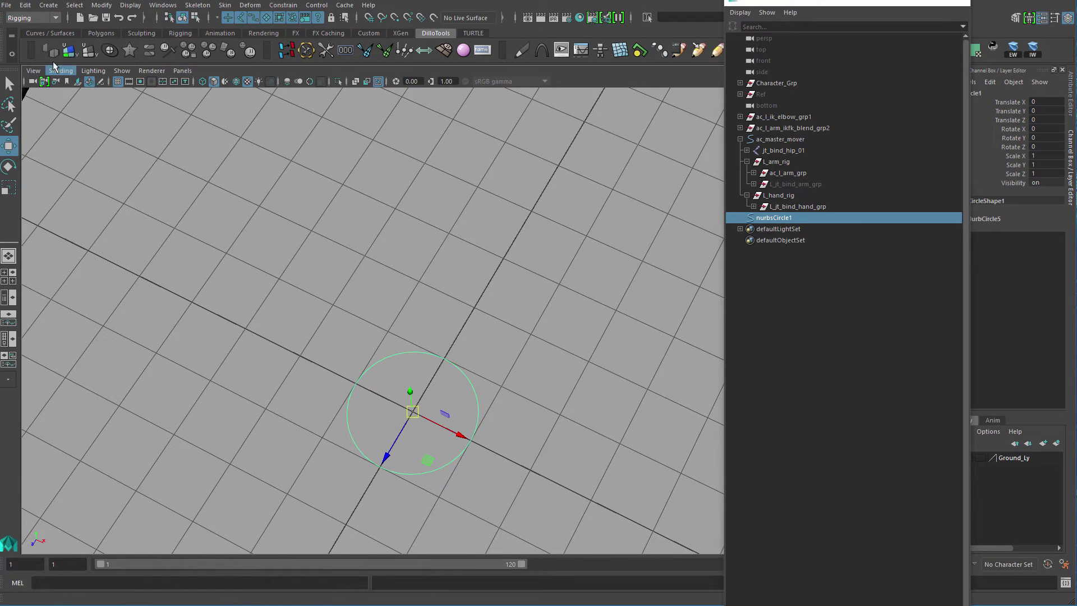
# Draw a straight linear CV curve, snapped to the grid, from the circle's edge outward along the negative Z axis.
pyautogui.click(55, 10)
pyautogui.moveTo(107, 88)
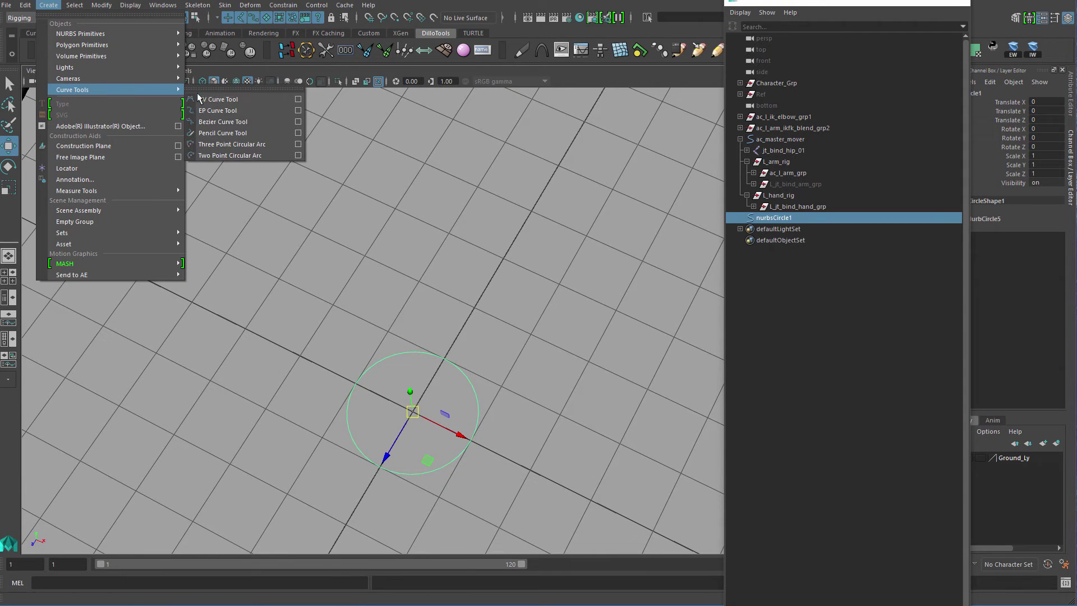
pyautogui.click(298, 101)
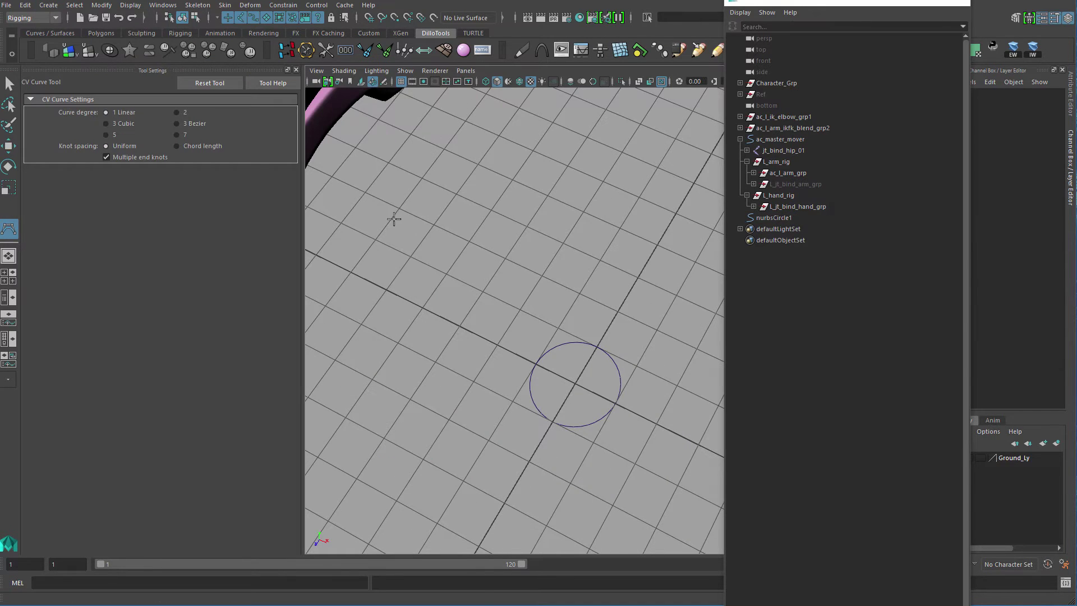
pyautogui.keyDown('alt'); pyautogui.moveTo(643, 330); pyautogui.dragTo(526, 331, button='middle'); pyautogui.keyUp('alt')
pyautogui.press('x')
pyautogui.click(445, 328)
pyautogui.keyDown('alt'); pyautogui.moveTo(547, 261); pyautogui.dragTo(547, 328, button='middle'); pyautogui.keyUp('alt')
pyautogui.keyDown('alt'); pyautogui.moveTo(555, 328); pyautogui.dragTo(524, 271, button='right'); pyautogui.keyUp('alt')
pyautogui.keyDown('alt'); pyautogui.moveTo(524, 271); pyautogui.dragTo(505, 283, button='middle'); pyautogui.keyUp('alt')
pyautogui.press('x')
pyautogui.click(575, 263)
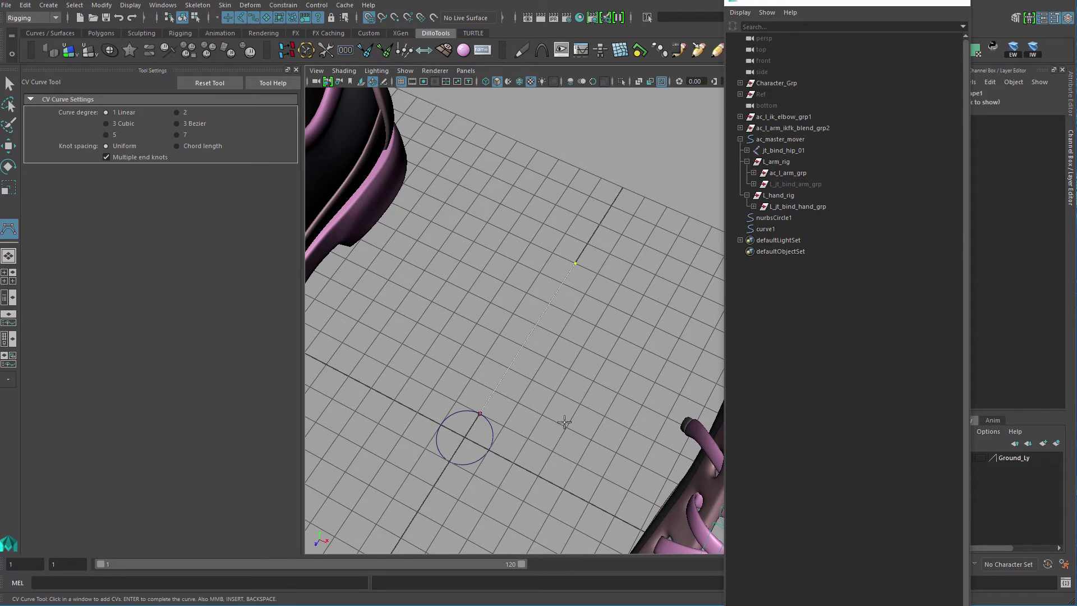
pyautogui.press('Return')
pyautogui.press('w')
pyautogui.keyDown('alt'); pyautogui.moveTo(526, 345); pyautogui.dragTo(567, 334); pyautogui.keyUp('alt')
pyautogui.keyDown('alt'); pyautogui.moveTo(567, 335); pyautogui.dragTo(590, 307, button='middle'); pyautogui.keyUp('alt')
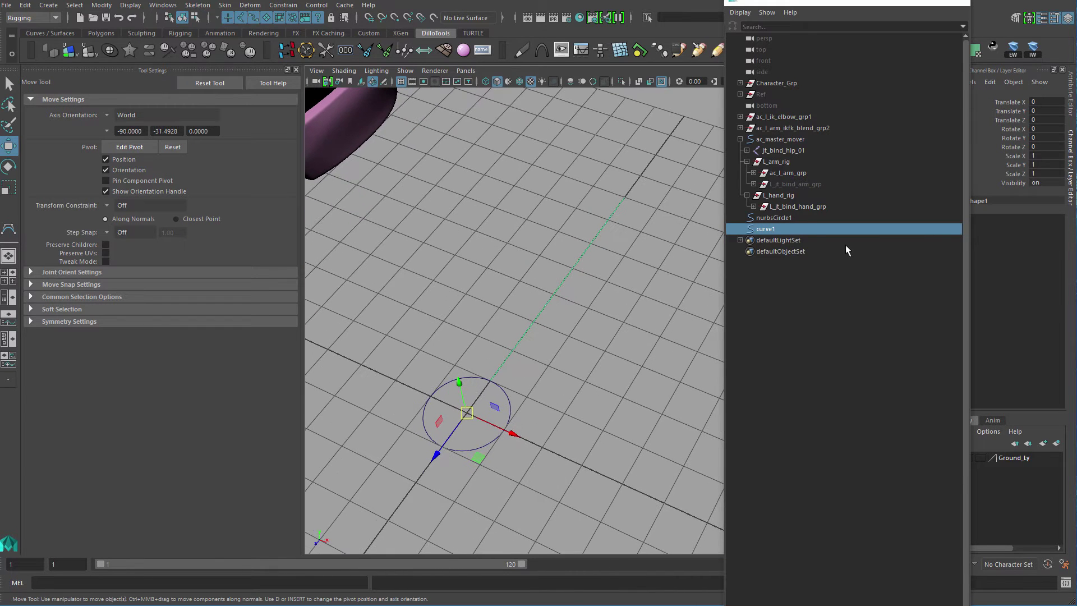
# Show shape nodes in the Outliner and expand curve1 and nurbsCircle1 to expose their shapes.
pyautogui.click(739, 12)
pyautogui.click(746, 44)
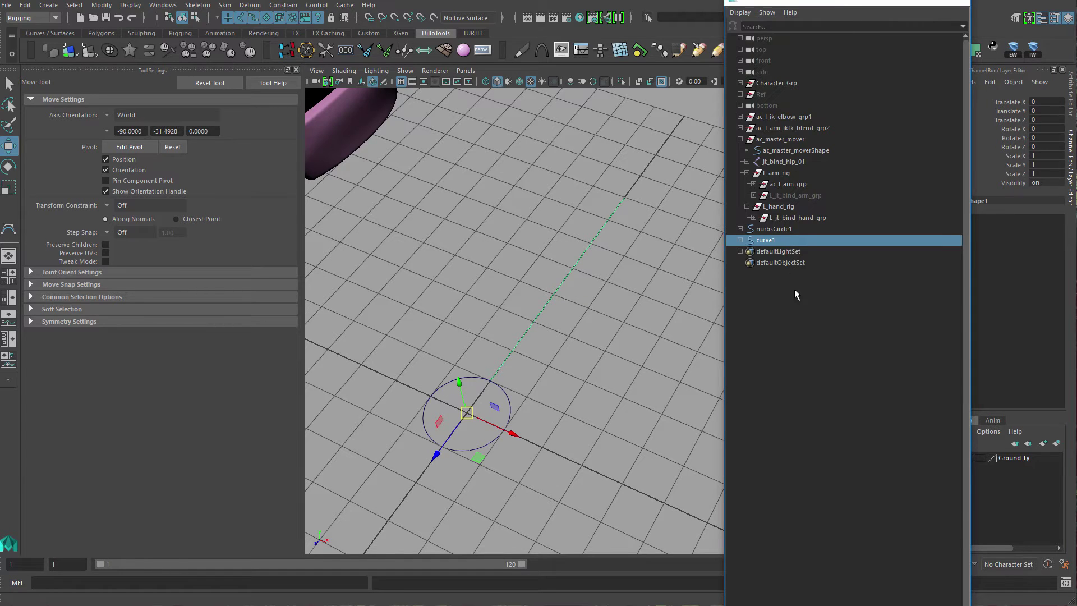
pyautogui.click(795, 288)
pyautogui.click(740, 240)
pyautogui.click(740, 229)
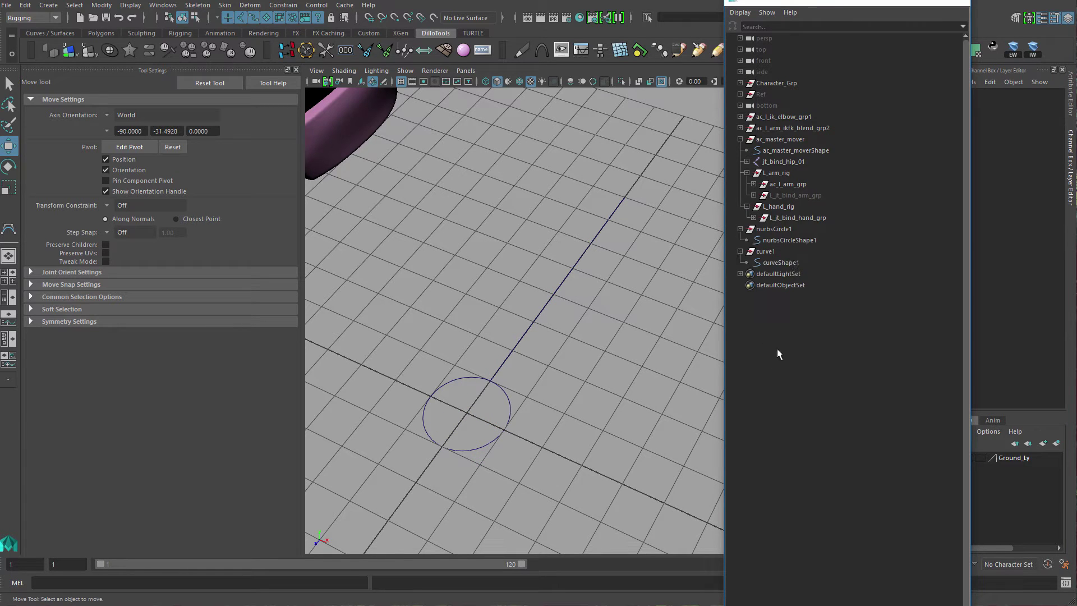
pyautogui.click(795, 263)
pyautogui.keyDown('ctrl'); pyautogui.click(803, 239); pyautogui.keyUp('ctrl')
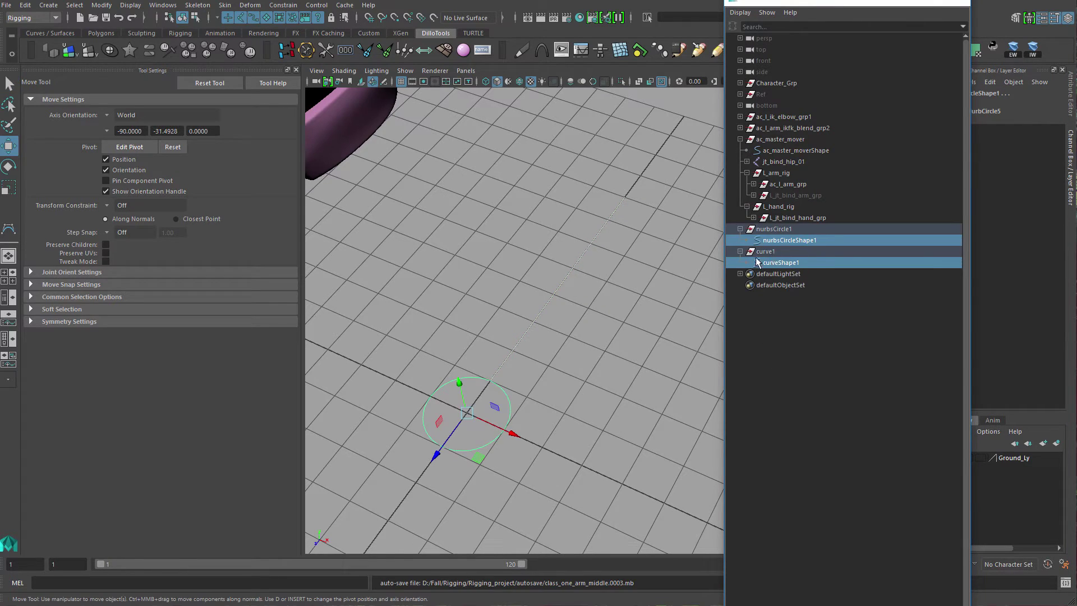
pyautogui.click(799, 304)
# Parent curve1's curveShape1 under the nurbsCircle1 transform by running the MEL command "parent -shape -add;".
pyautogui.click(788, 264)
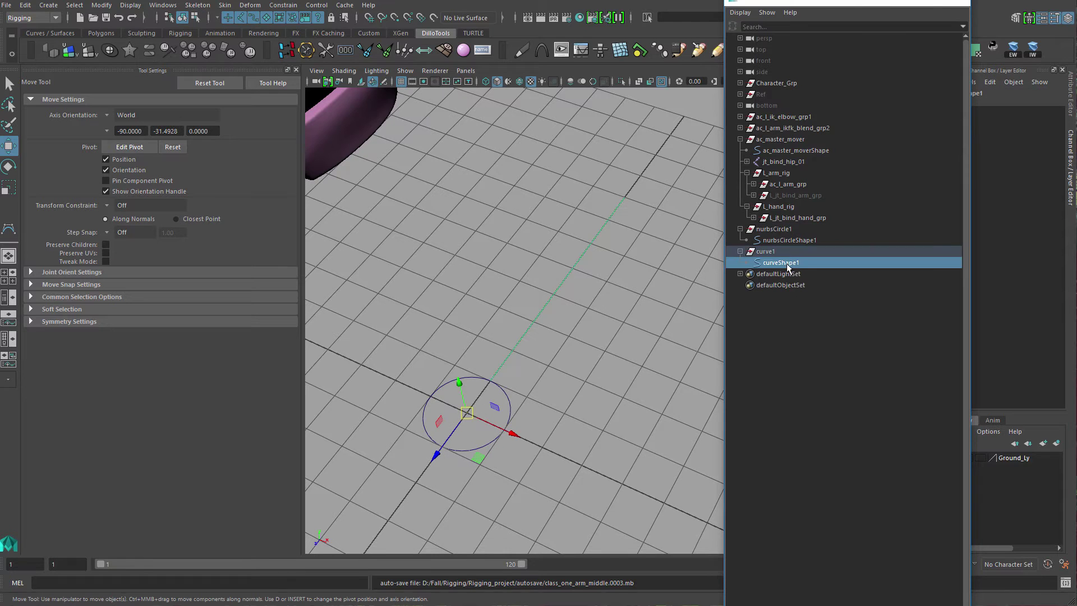
pyautogui.keyDown('ctrl'); pyautogui.click(773, 228); pyautogui.keyUp('ctrl')
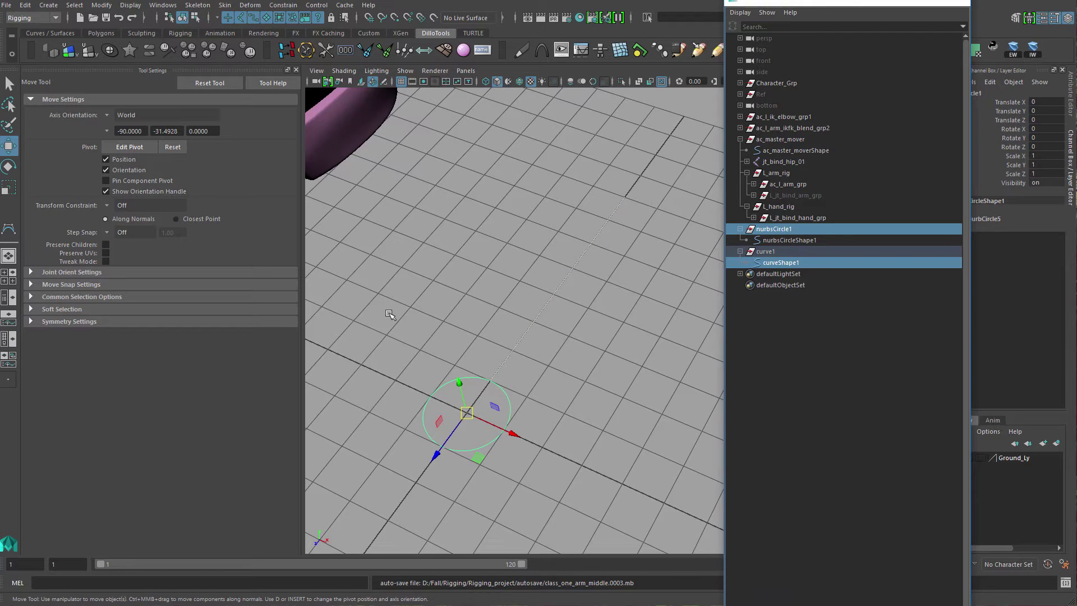
pyautogui.click(164, 579)
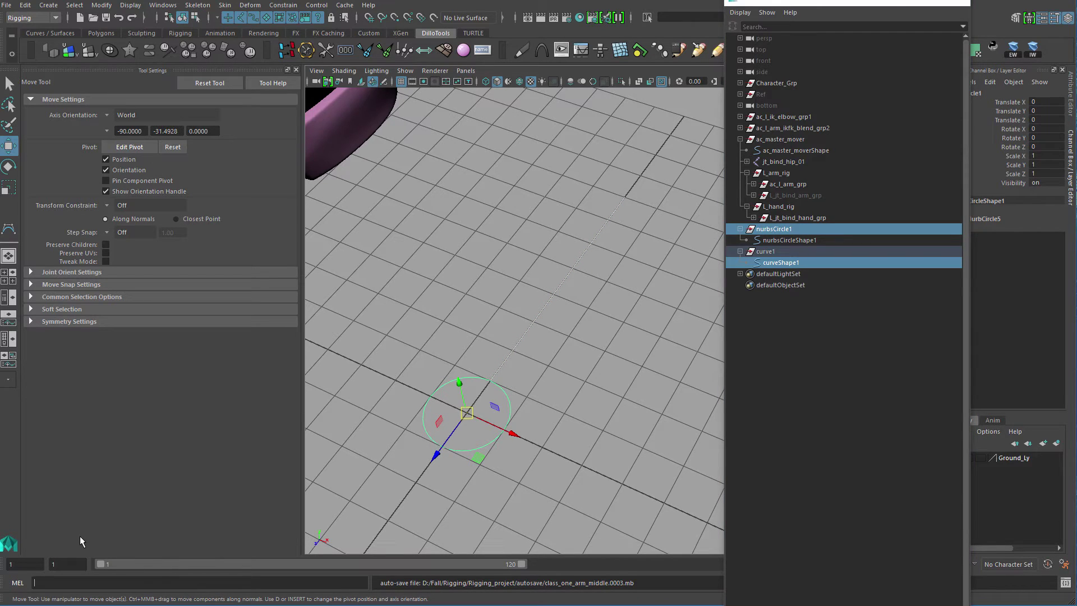
pyautogui.write('parent -shape -add;')
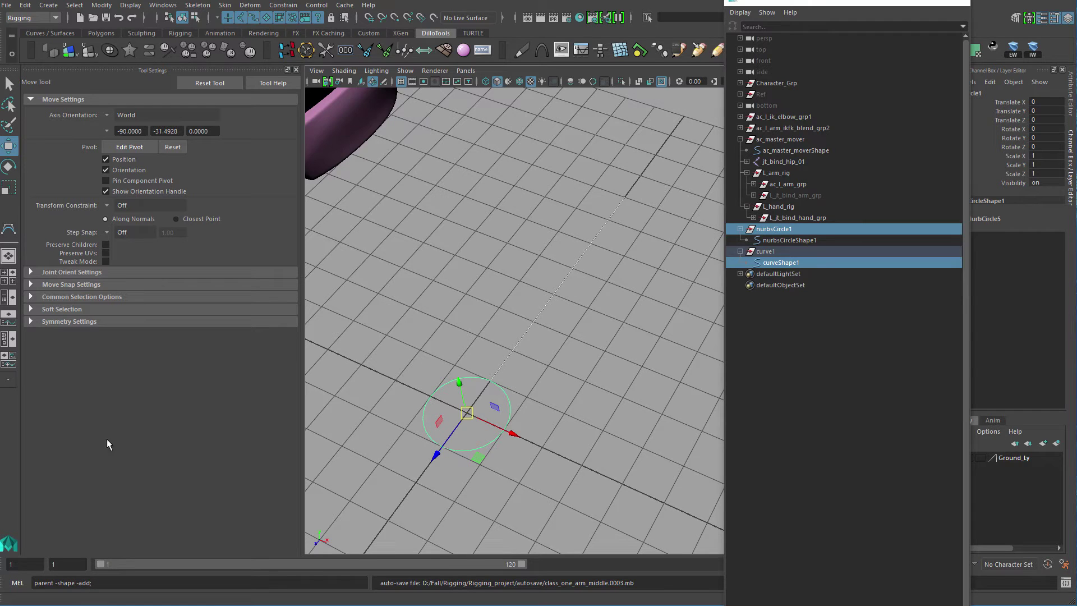
pyautogui.moveTo(77, 582)
pyautogui.mouseDown()
pyautogui.moveTo(52, 584)
pyautogui.moveTo(91, 581)
pyautogui.mouseUp()
pyautogui.click(103, 583)
pyautogui.doubleClick(47, 584)
pyautogui.doubleClick(66, 583)
pyautogui.doubleClick(85, 583)
pyautogui.press('Return')
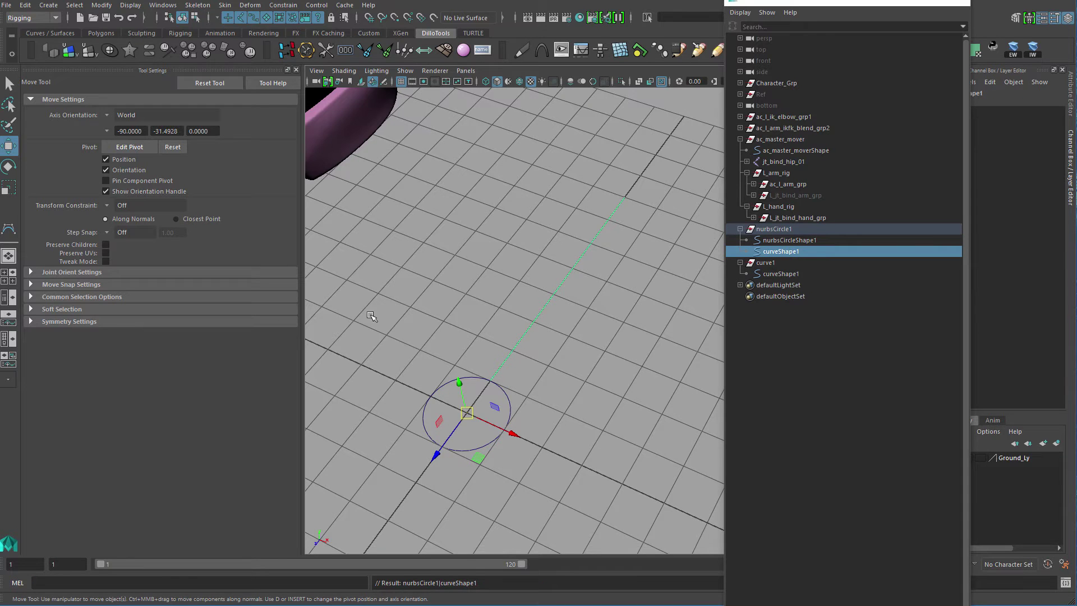
# Select the curveShape1 still under curve1 and move that line away from the circle by about -1.249, 1.218, -0.823.
pyautogui.keyDown('alt'); pyautogui.moveTo(599, 306); pyautogui.dragTo(570, 304); pyautogui.keyUp('alt')
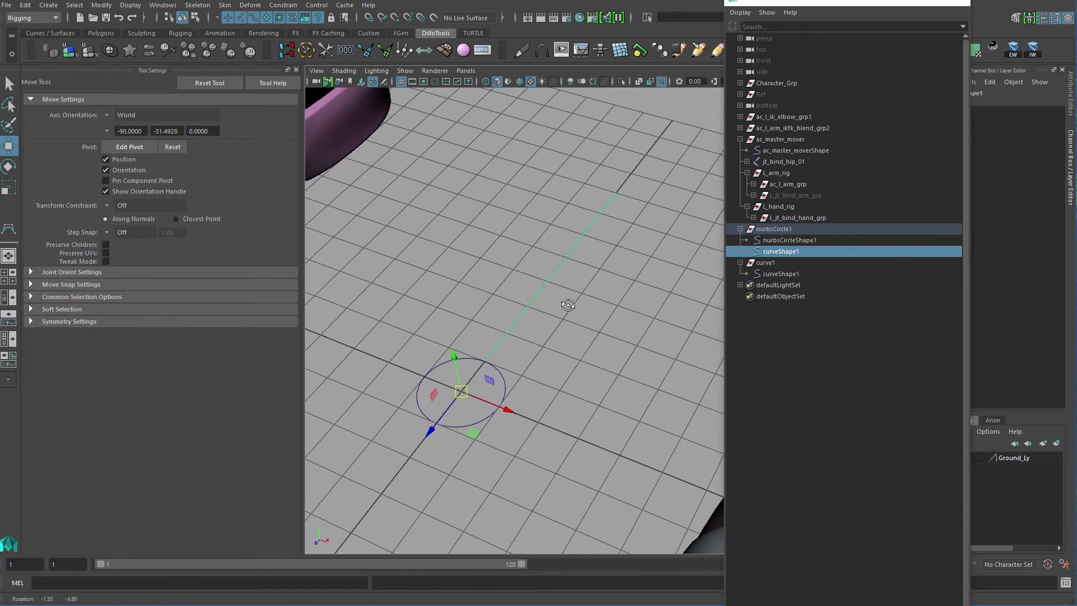
pyautogui.click(776, 277)
pyautogui.keyDown('alt'); pyautogui.moveTo(562, 301); pyautogui.dragTo(573, 278, button='middle'); pyautogui.keyUp('alt')
pyautogui.keyDown('alt'); pyautogui.moveTo(573, 278); pyautogui.dragTo(597, 277, button='right'); pyautogui.keyUp('alt')
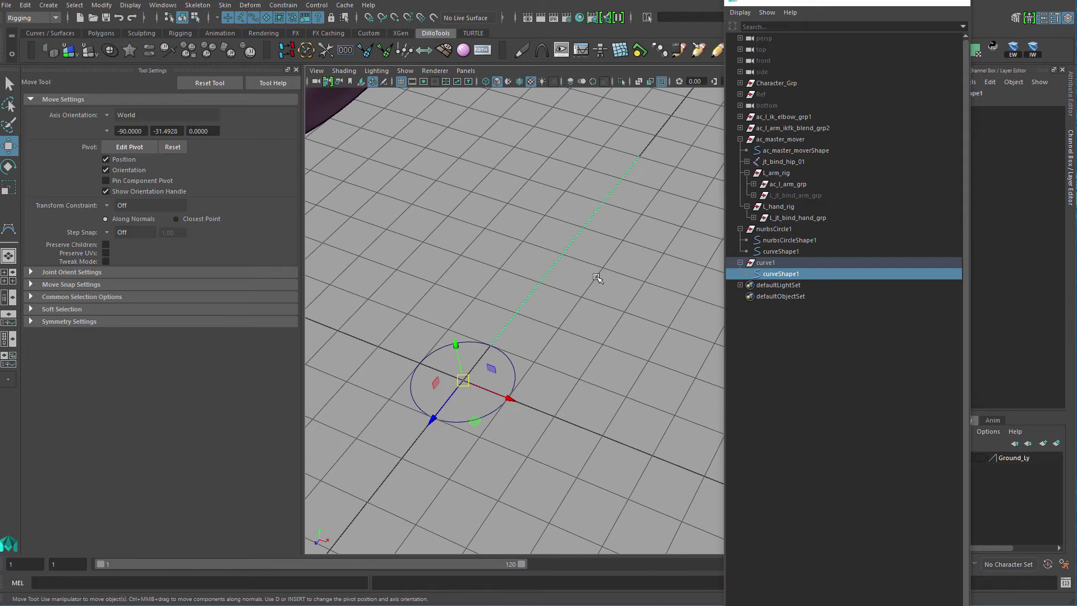
pyautogui.moveTo(582, 292); pyautogui.dragTo(542, 203, button='middle')
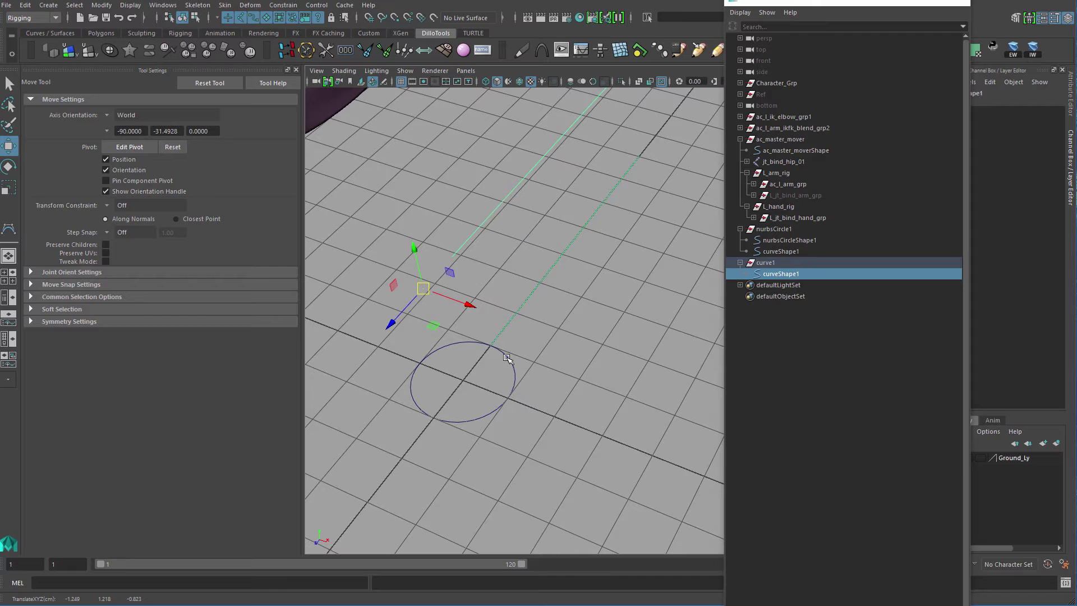
# Test-move nurbsCircle1 together with its added line shape twice and undo both moves.
pyautogui.click(780, 228)
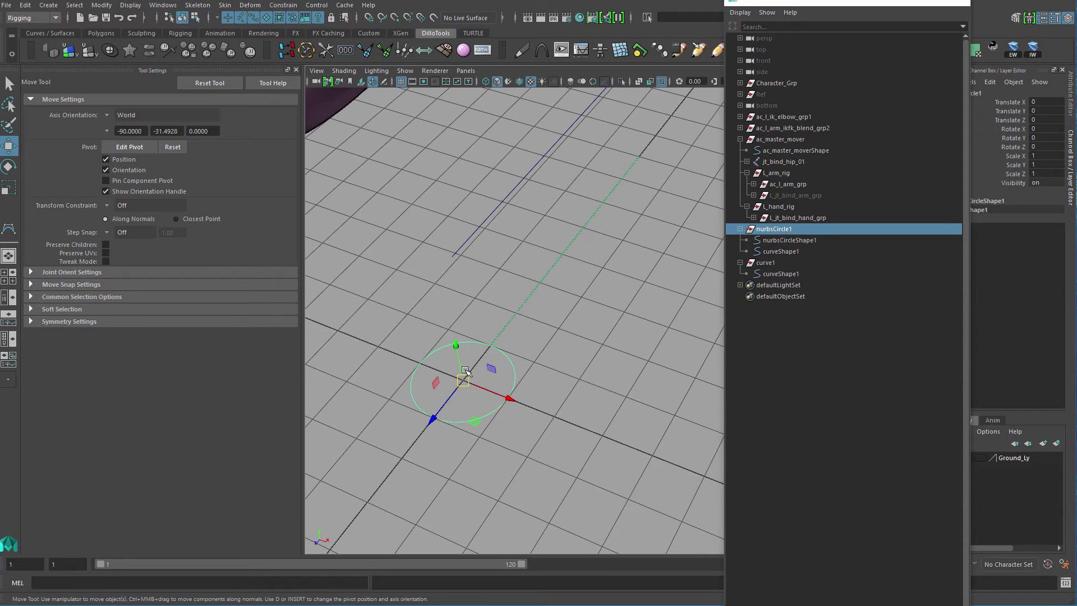
pyautogui.moveTo(464, 379); pyautogui.dragTo(438, 337)
pyautogui.hotkey('ctrl', 'z')
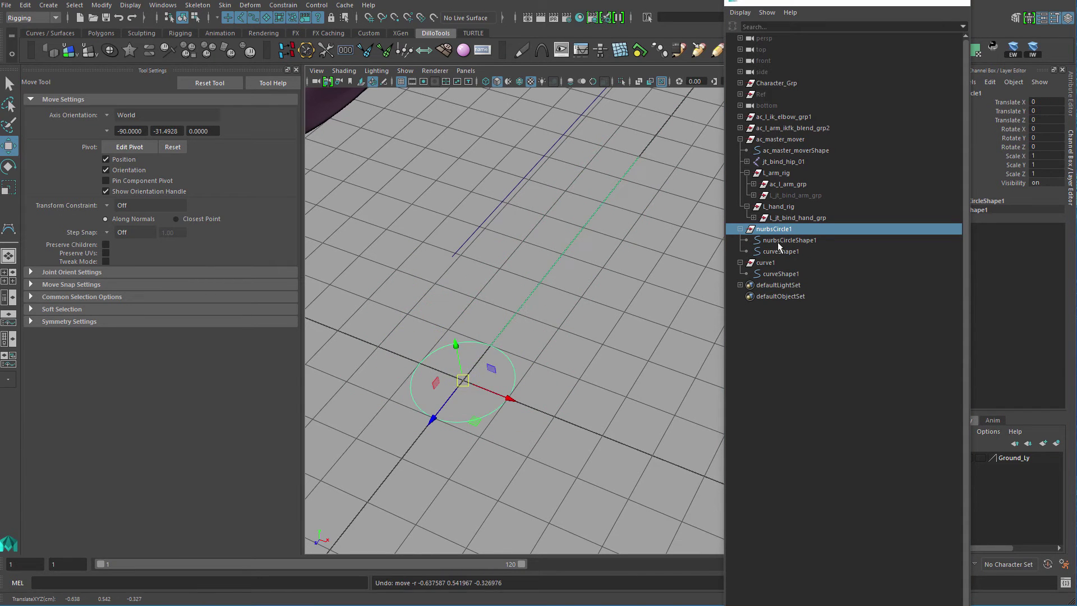
pyautogui.moveTo(463, 380); pyautogui.dragTo(539, 431)
pyautogui.hotkey('ctrl', 'z')
pyautogui.press('q')
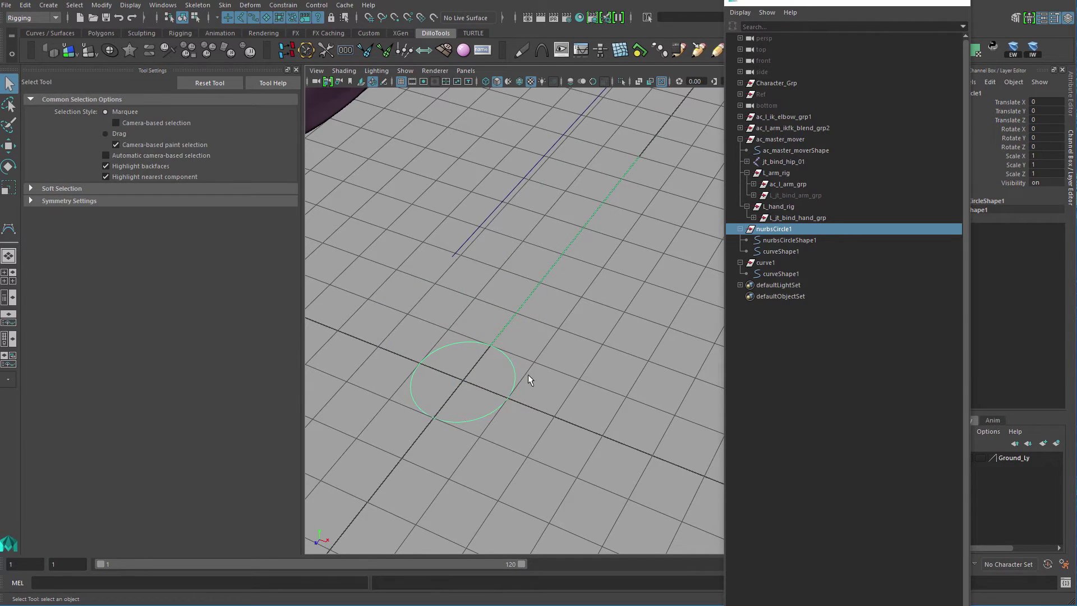
# Clear the selection and delete the leftover original curve1.
pyautogui.moveTo(618, 274); pyautogui.dragTo(619, 274)
pyautogui.click(574, 285)
pyautogui.click(765, 263)
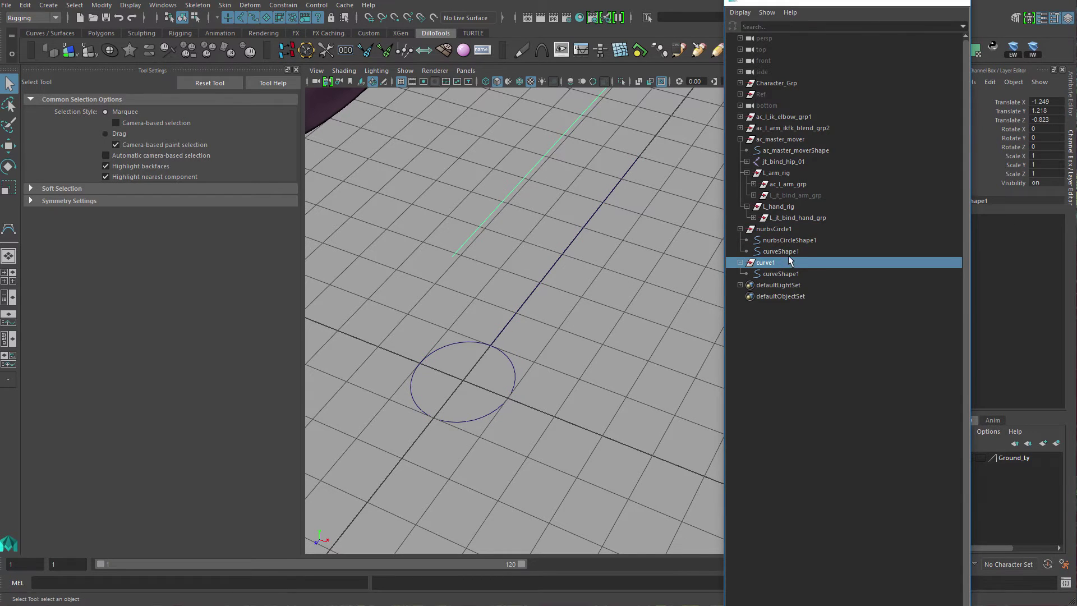
pyautogui.press('Delete')
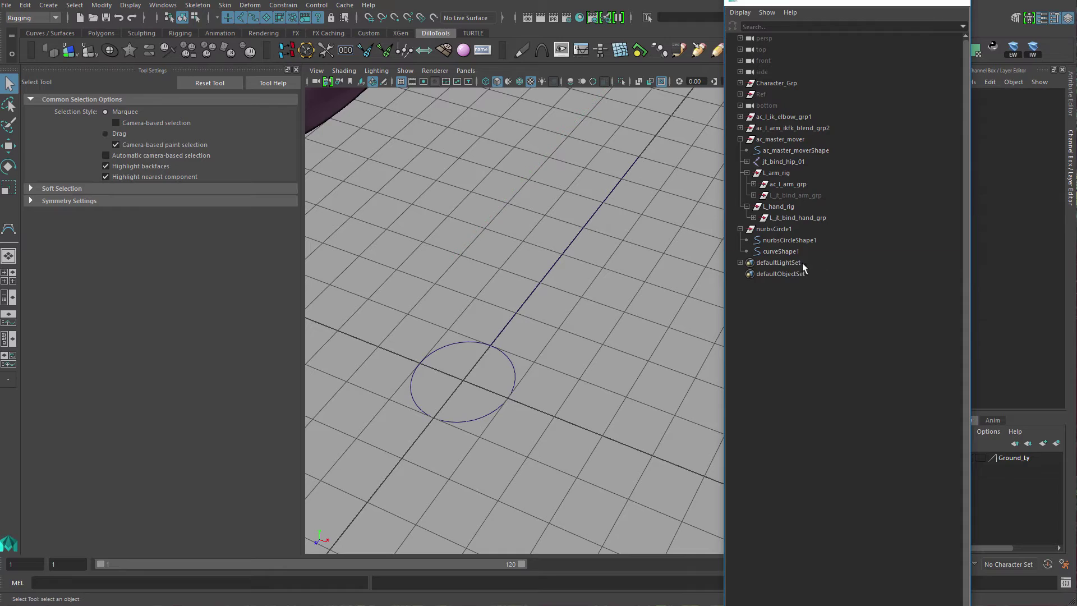
# Rename nurbsCircle1 as ac_l_thumbFinger.
pyautogui.click(785, 228)
pyautogui.moveTo(647, 324)
pyautogui.keyDown('alt'); pyautogui.mouseDown()
pyautogui.moveTo(531, 279)
pyautogui.moveTo(533, 298)
pyautogui.moveTo(565, 315)
pyautogui.moveTo(494, 285)
pyautogui.moveTo(638, 312)
pyautogui.mouseUp(); pyautogui.keyUp('alt')
pyautogui.doubleClick(793, 227)
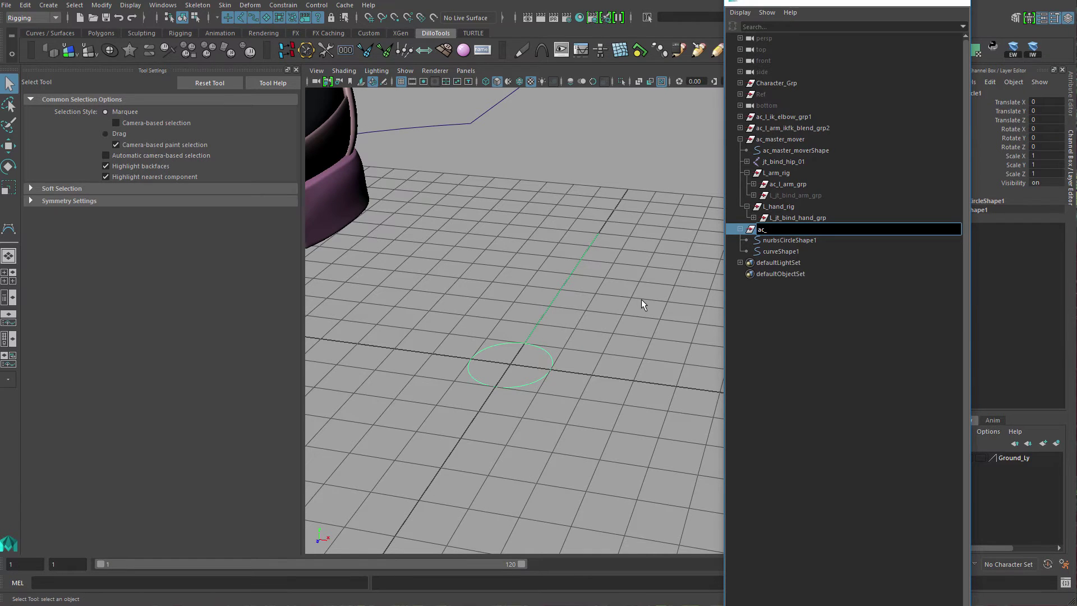
pyautogui.write('ac_l_thumbFinger')
pyautogui.press('Return')
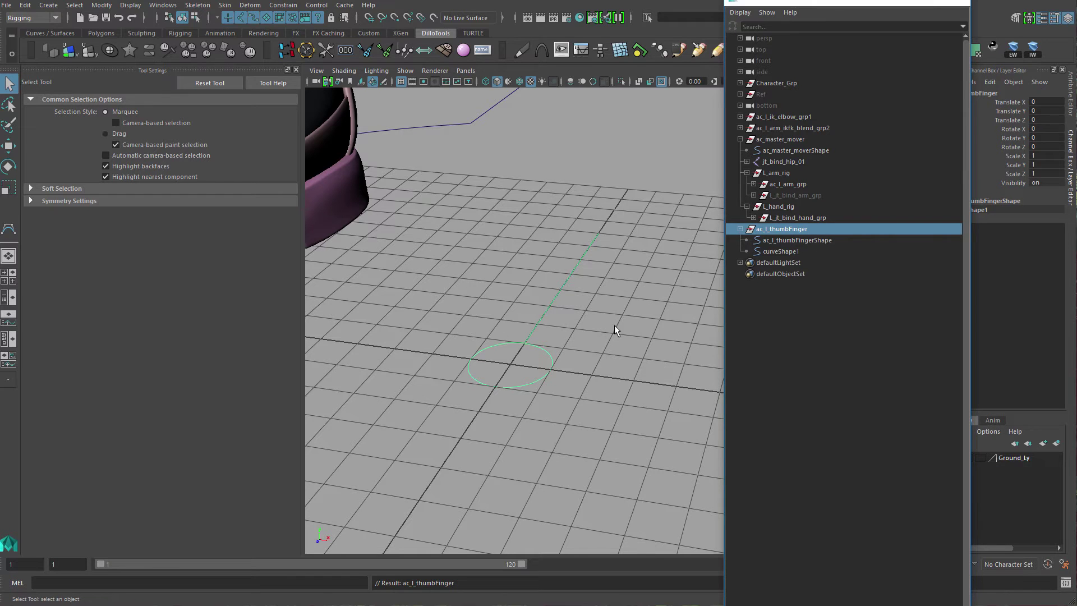
# Hide shape nodes in the Outliner again and clear the selection.
pyautogui.click(819, 336)
pyautogui.click(785, 229)
pyautogui.click(739, 12)
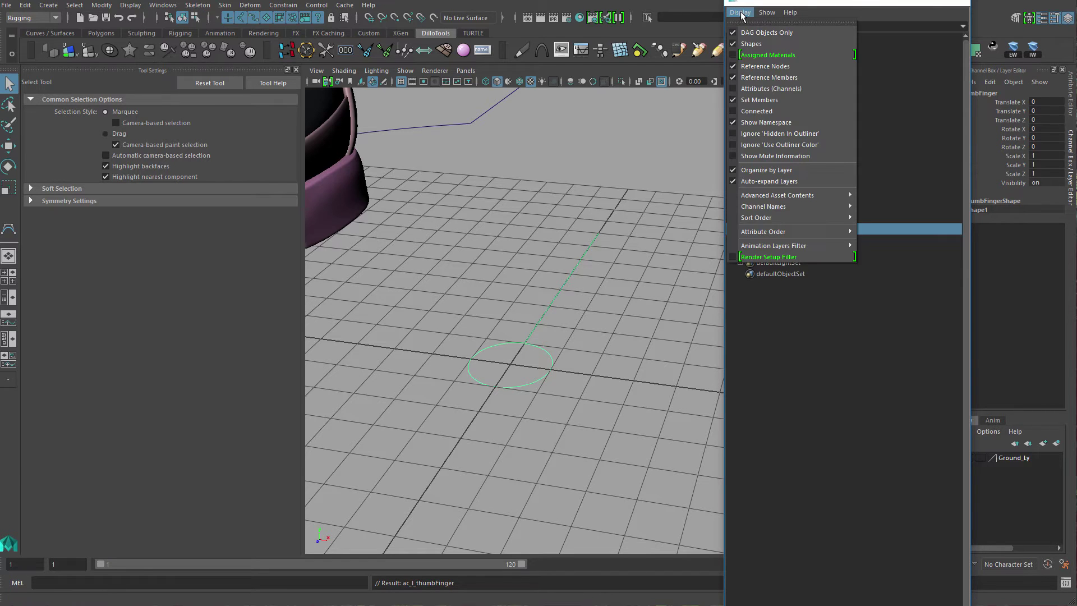
pyautogui.click(752, 44)
pyautogui.click(796, 269)
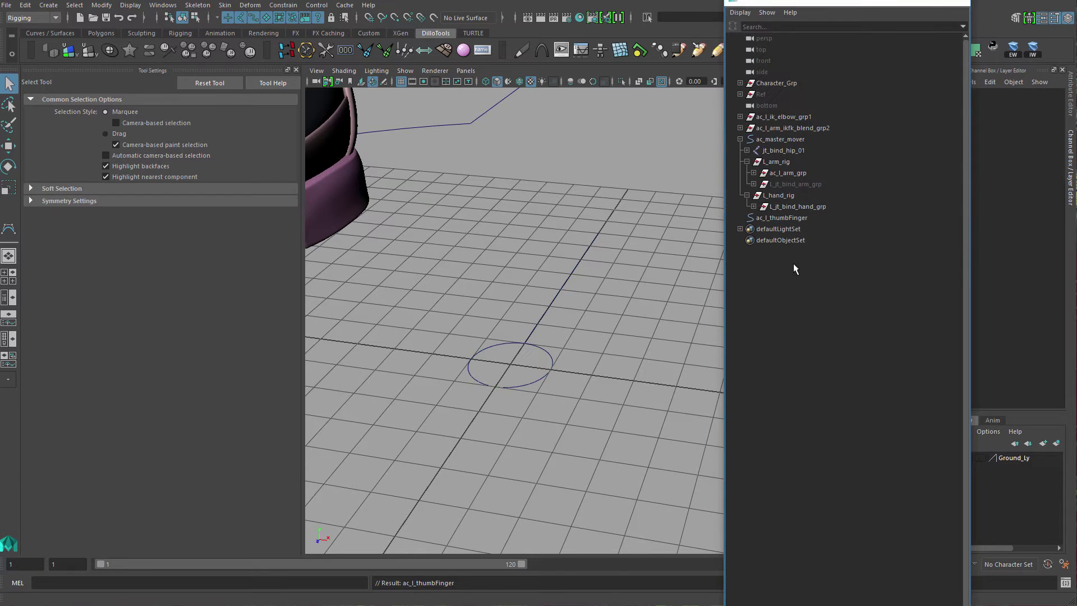
# Test-move ac_l_thumbFinger, undo the move, and wrap the control in two nested groups with the hierarchy expanded.
pyautogui.click(793, 218)
pyautogui.press('f')
pyautogui.press('w')
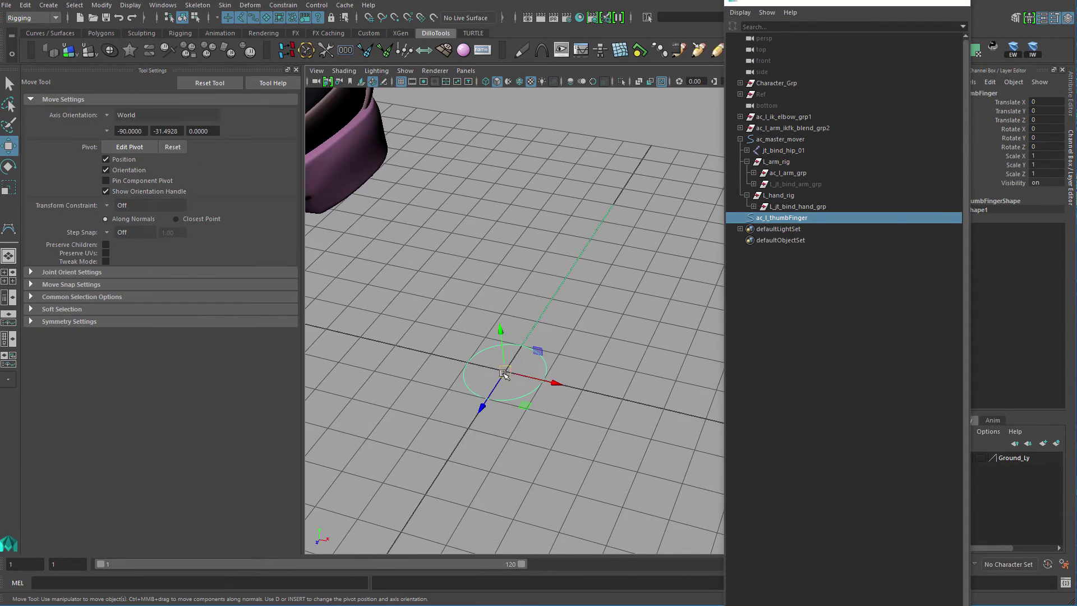
pyautogui.moveTo(468, 261); pyautogui.dragTo(440, 298)
pyautogui.hotkey('ctrl', 'z')
pyautogui.scroll(-3, 554, 329)
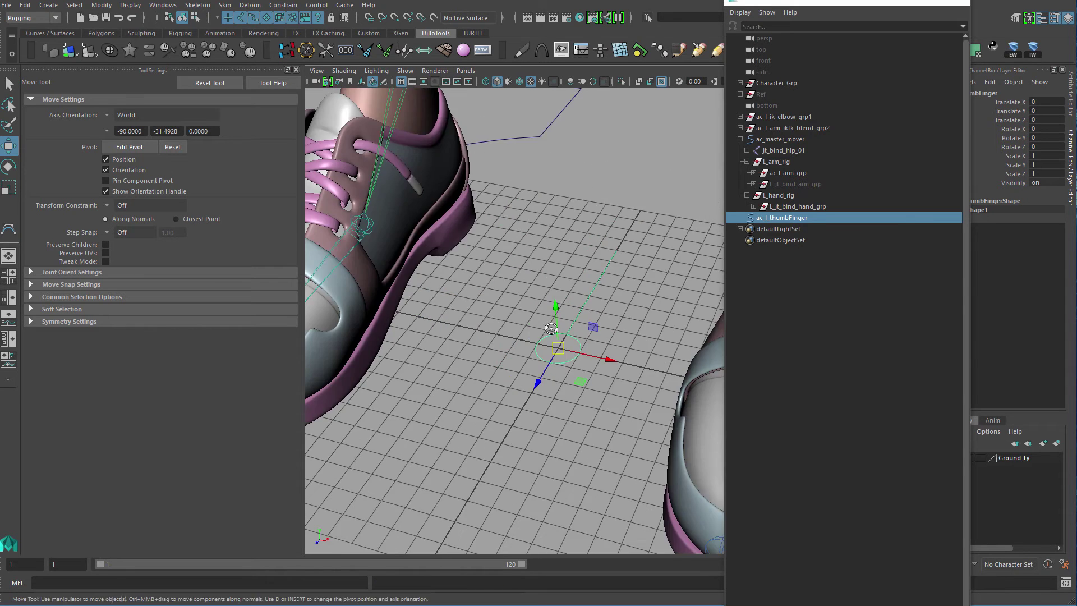
pyautogui.moveTo(553, 328)
pyautogui.keyDown('alt'); pyautogui.mouseDown()
pyautogui.moveTo(541, 338)
pyautogui.moveTo(553, 337)
pyautogui.mouseUp(); pyautogui.keyUp('alt')
pyautogui.keyDown('alt'); pyautogui.moveTo(553, 338); pyautogui.dragTo(616, 323, button='right'); pyautogui.keyUp('alt')
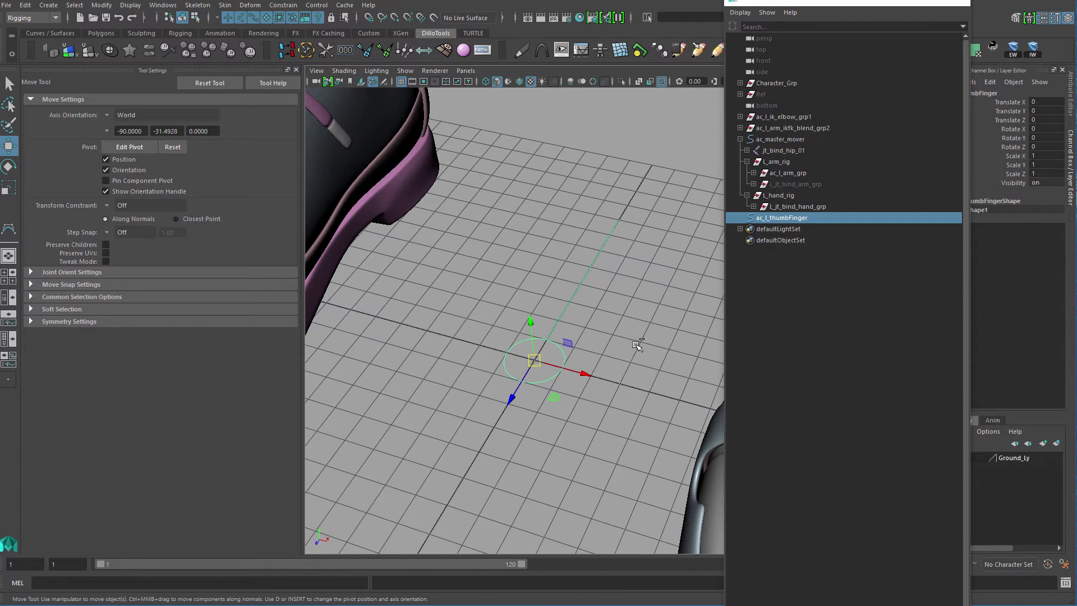
pyautogui.hotkey('ctrl', 'g')
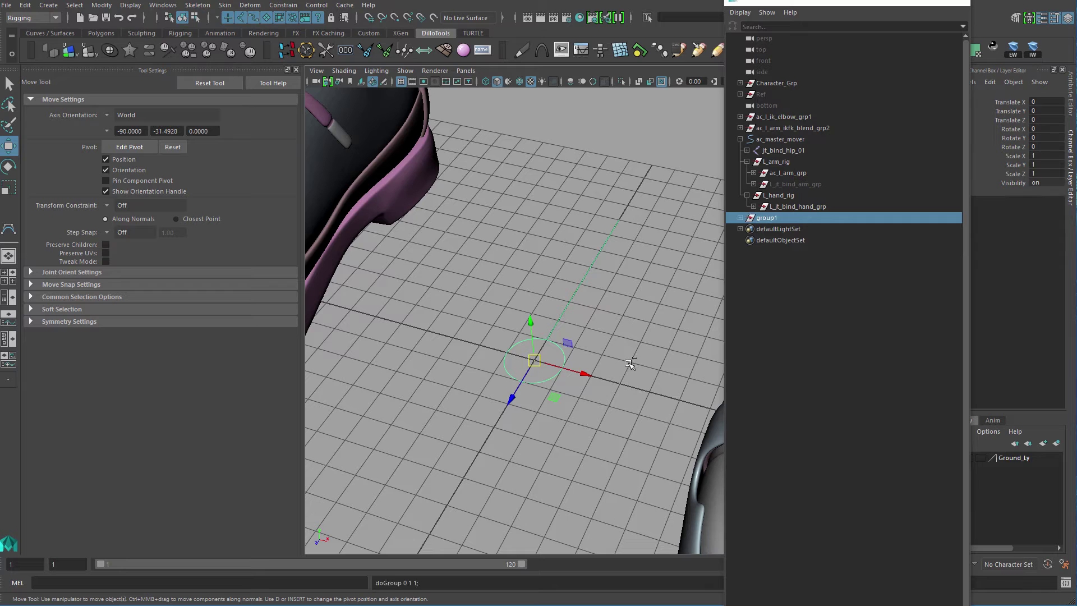
pyautogui.keyDown('shift'); pyautogui.click(739, 218); pyautogui.keyUp('shift')
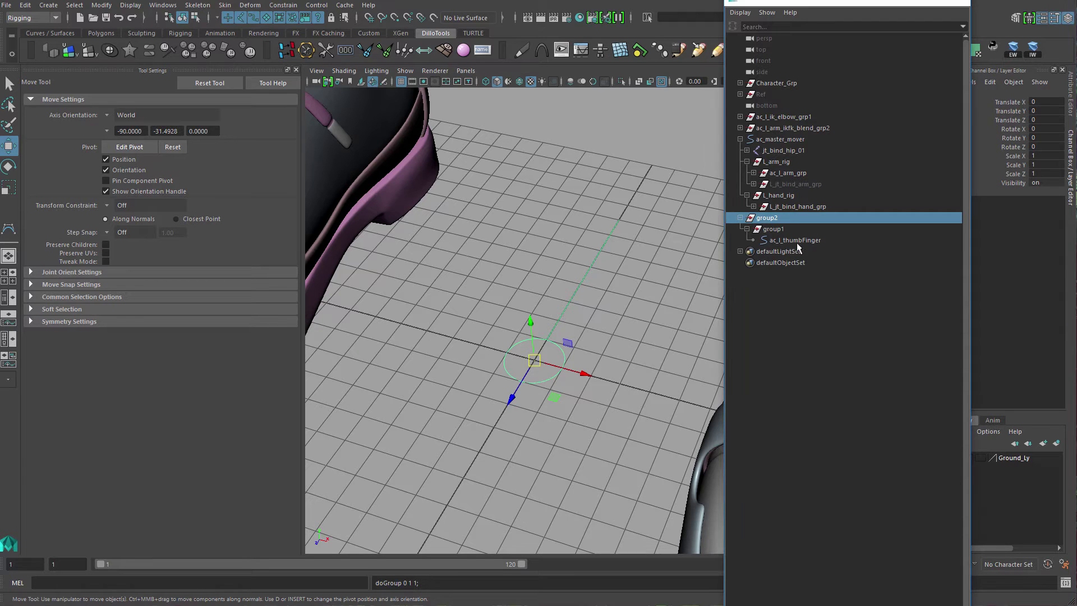
# Rename the inner group as ac_l_thumbFinger_offset, reusing the control's copied name.
pyautogui.doubleClick(796, 231)
pyautogui.doubleClick(798, 241)
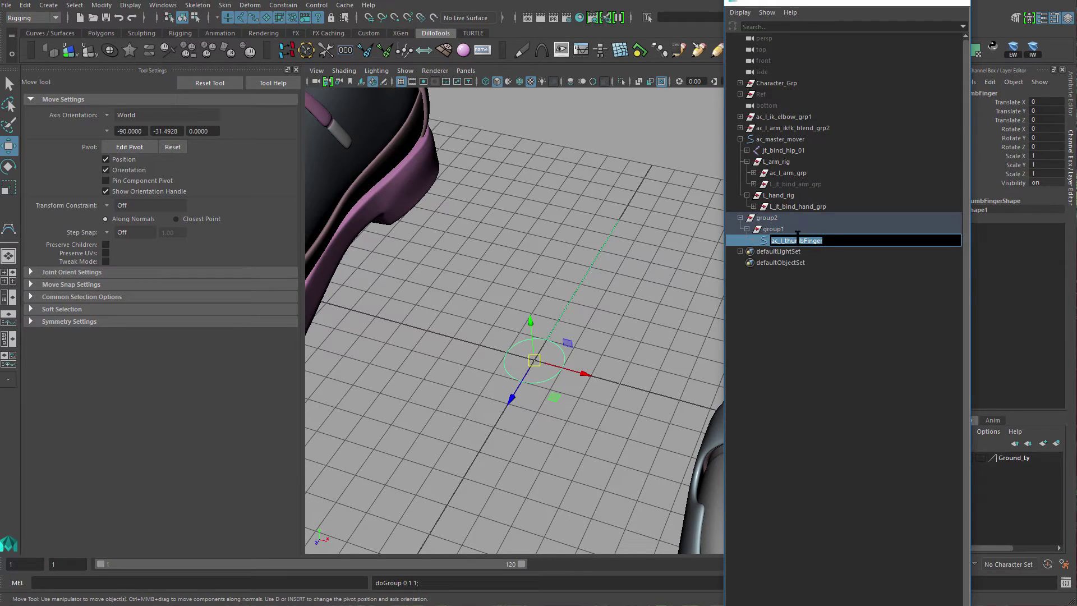
pyautogui.hotkey('ctrl', 'c')
pyautogui.doubleClick(785, 230)
pyautogui.hotkey('ctrl', 'v')
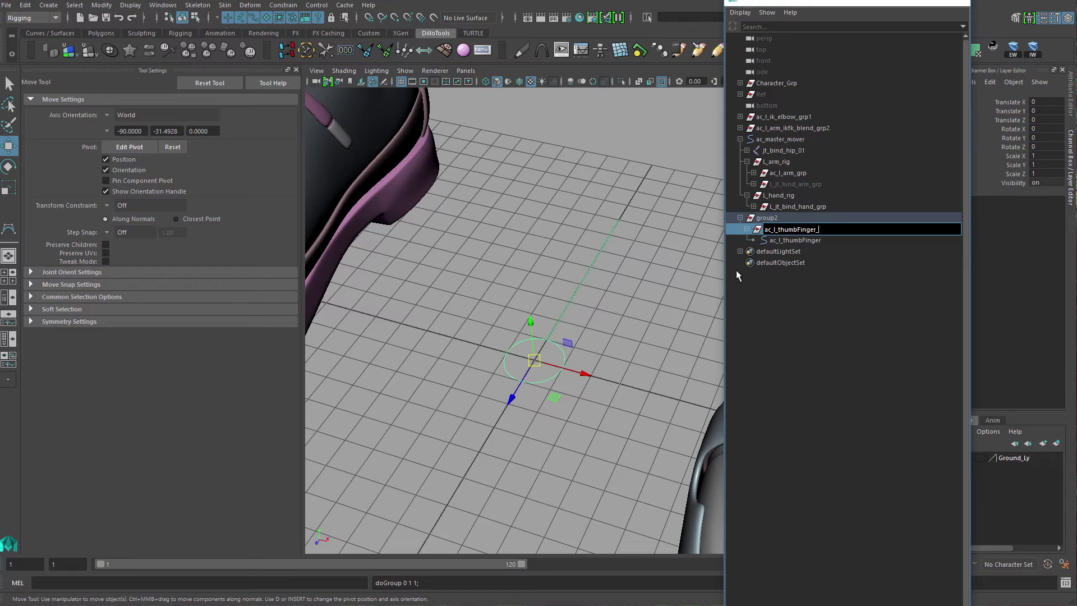
pyautogui.write('_offset')
pyautogui.press('Return')
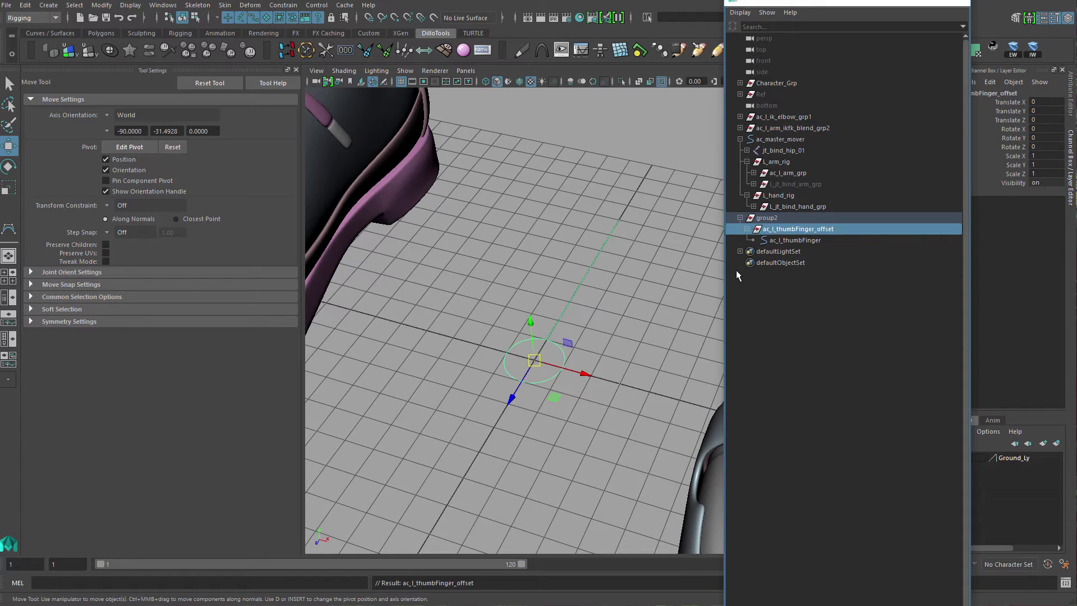
# Rename the outer group as ac_l_thumbFinger_grp, based on the offset group's copied name.
pyautogui.keyDown('alt'); pyautogui.moveTo(644, 348); pyautogui.dragTo(683, 309); pyautogui.keyUp('alt')
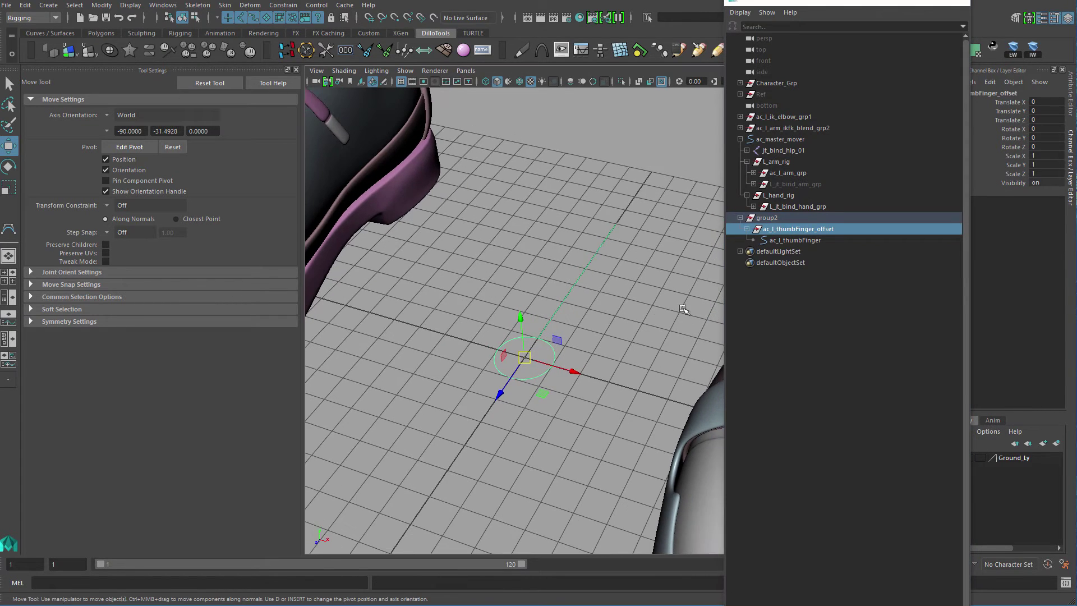
pyautogui.doubleClick(792, 230)
pyautogui.hotkey('ctrl', 'c')
pyautogui.doubleClick(778, 218)
pyautogui.hotkey('ctrl', 'v')
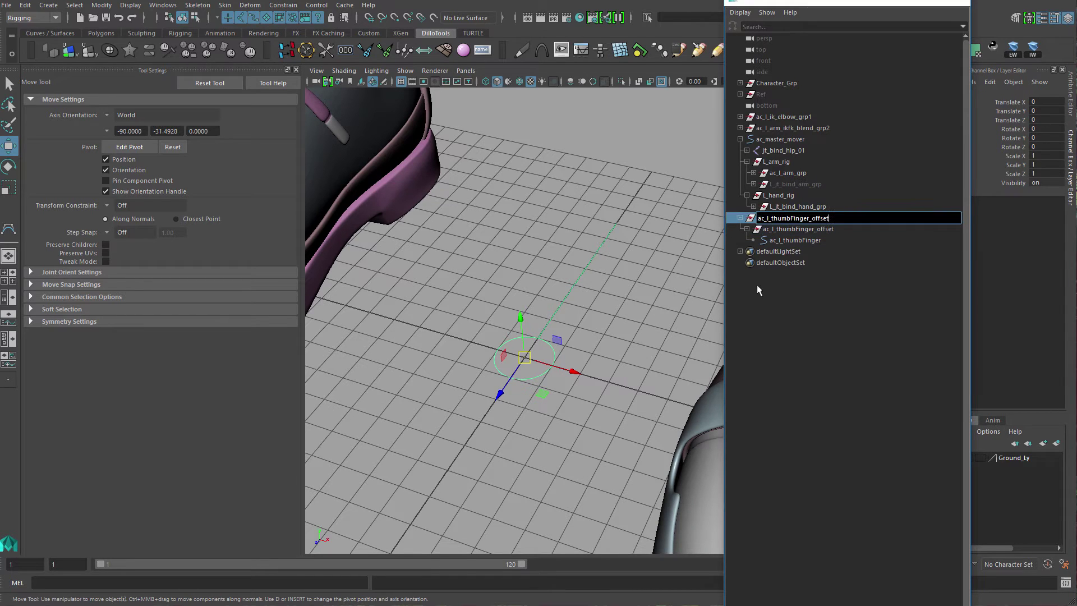
pyautogui.press('BackSpace')
pyautogui.press('BackSpace')
pyautogui.press('BackSpace')
pyautogui.press('BackSpace')
pyautogui.press('BackSpace')
pyautogui.press('BackSpace')
pyautogui.write('grp')
pyautogui.press('Return')
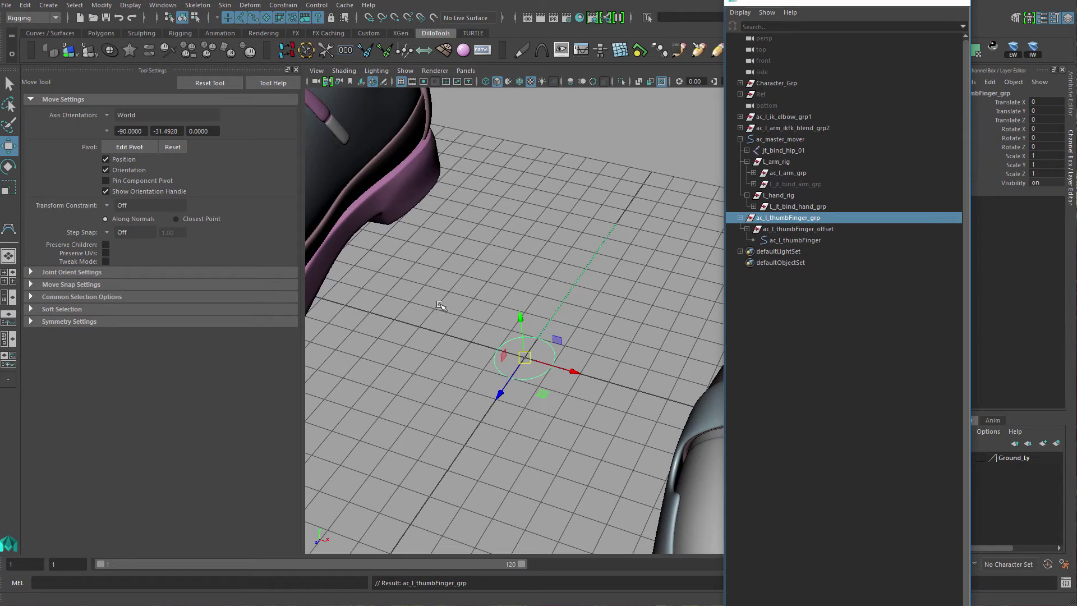
pyautogui.keyDown('alt'); pyautogui.moveTo(628, 364); pyautogui.dragTo(583, 336, button='right'); pyautogui.keyUp('alt')
pyautogui.keyDown('alt'); pyautogui.moveTo(583, 331); pyautogui.dragTo(645, 268); pyautogui.keyUp('alt')
pyautogui.keyDown('alt'); pyautogui.moveTo(645, 225); pyautogui.dragTo(665, 273, button='middle'); pyautogui.keyUp('alt')
pyautogui.keyDown('alt'); pyautogui.moveTo(664, 273); pyautogui.dragTo(605, 185, button='right'); pyautogui.keyUp('alt')
pyautogui.keyDown('alt'); pyautogui.moveTo(695, 123); pyautogui.dragTo(598, 232, button='middle'); pyautogui.keyUp('alt')
pyautogui.keyDown('alt'); pyautogui.moveTo(546, 286); pyautogui.dragTo(632, 138, button='middle'); pyautogui.keyUp('alt')
pyautogui.keyDown('alt'); pyautogui.moveTo(684, 363); pyautogui.dragTo(721, 337, button='right'); pyautogui.keyUp('alt')
pyautogui.keyDown('alt'); pyautogui.moveTo(664, 323); pyautogui.dragTo(727, 269, button='middle'); pyautogui.keyUp('alt')
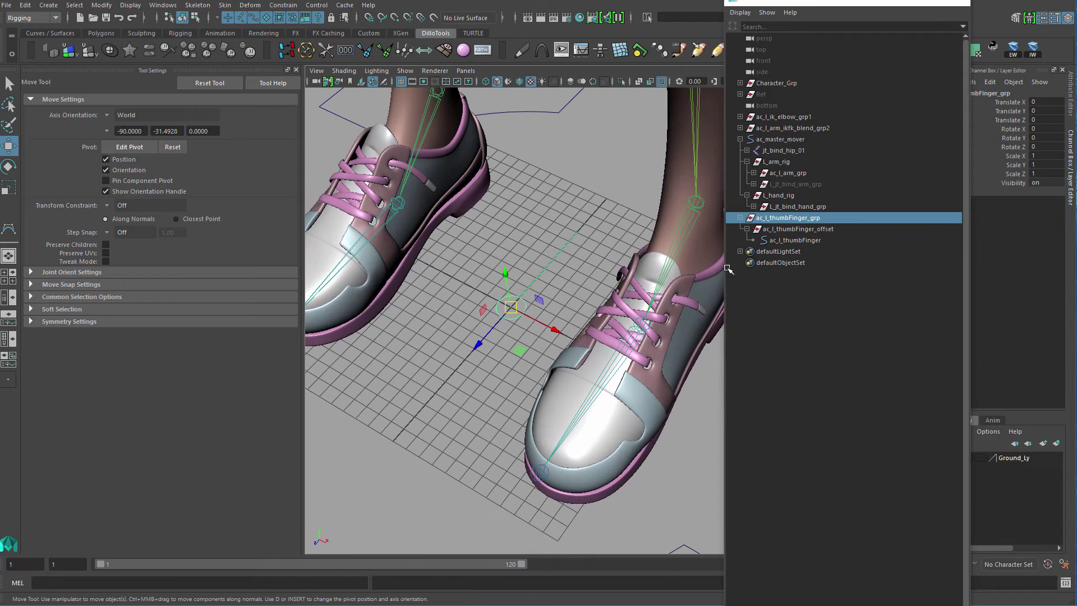
# Check the thumb hierarchy by selecting the control, its offset group and its top group, and clear the selection.
pyautogui.click(808, 240)
pyautogui.click(824, 230)
pyautogui.click(821, 219)
pyautogui.click(818, 240)
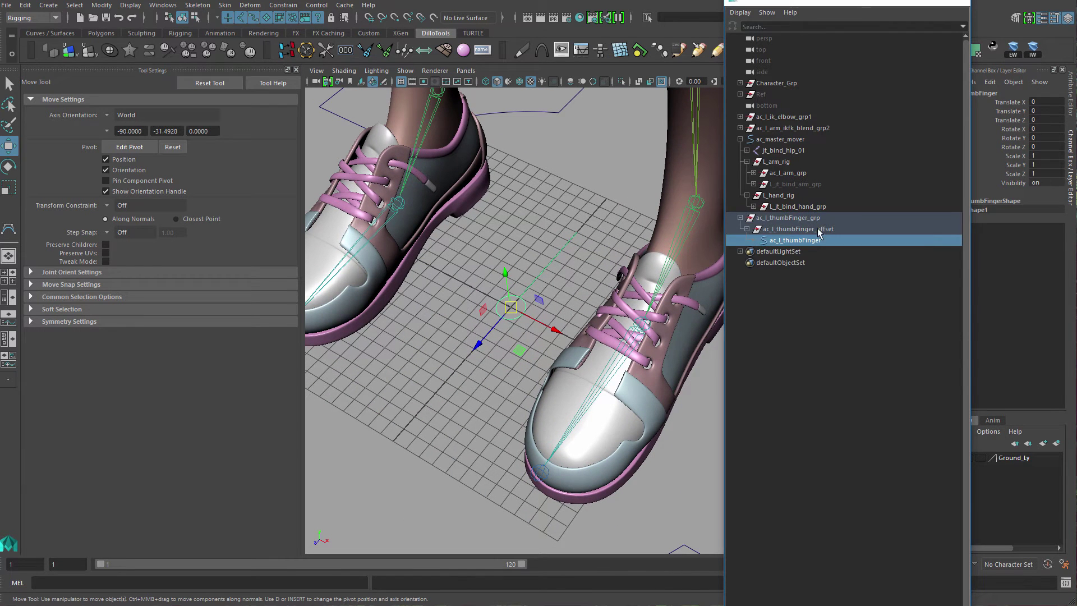
pyautogui.moveTo(817, 229); pyautogui.dragTo(814, 219)
pyautogui.click(817, 238)
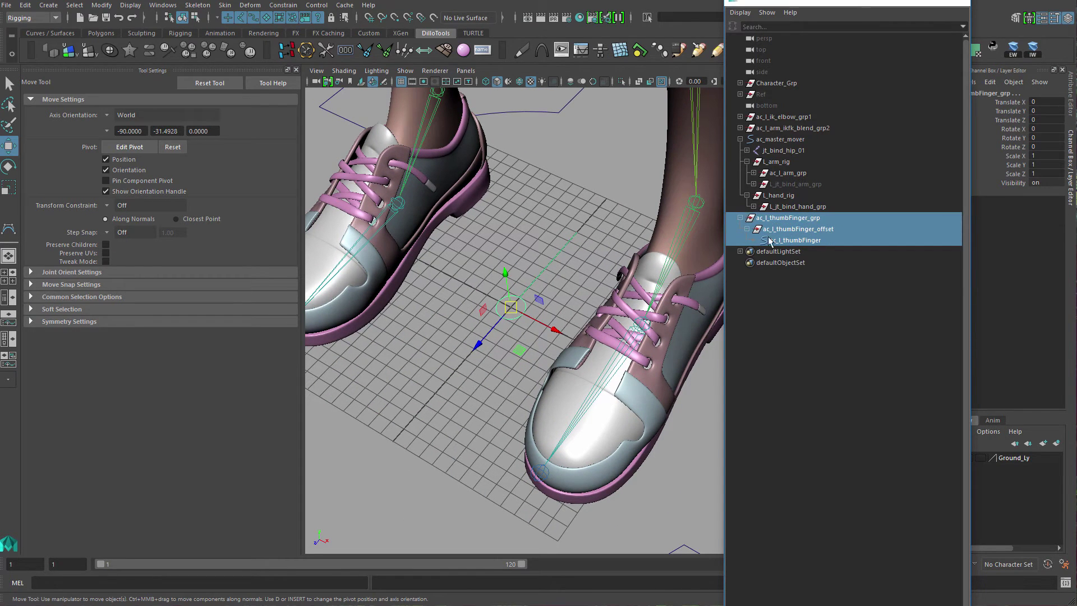
pyautogui.keyDown('alt'); pyautogui.moveTo(544, 301); pyautogui.dragTo(610, 319, button='middle'); pyautogui.keyUp('alt')
pyautogui.keyDown('alt'); pyautogui.moveTo(610, 318); pyautogui.dragTo(617, 320, button='right'); pyautogui.keyUp('alt')
pyautogui.keyDown('alt'); pyautogui.moveTo(617, 320); pyautogui.dragTo(610, 322); pyautogui.keyUp('alt')
pyautogui.click(596, 333)
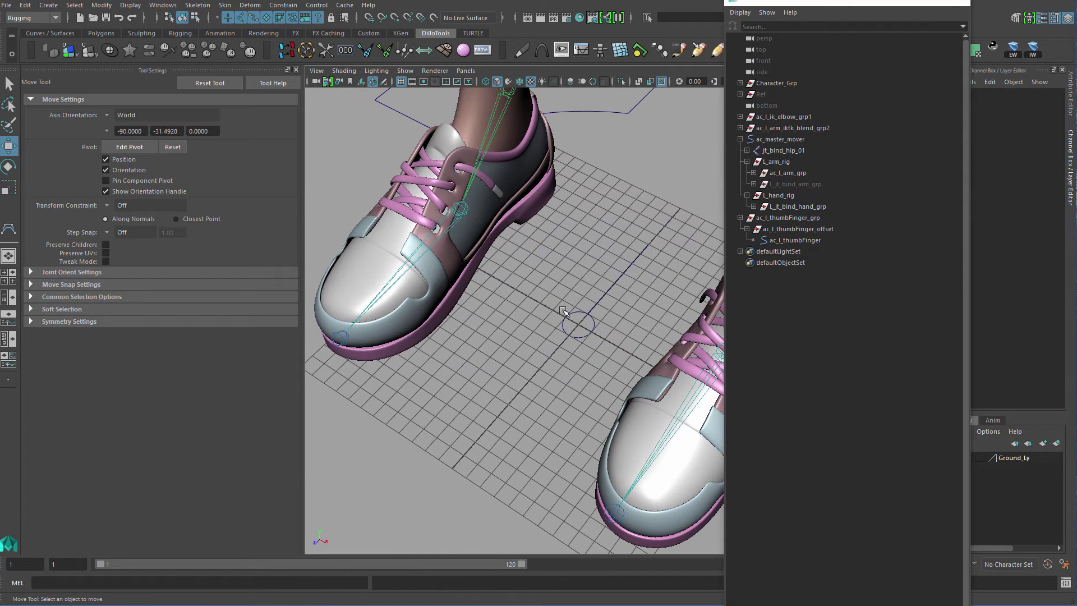
# Select the ac_l_thumbFinger curve, enter control vertex mode and select all of its vertices for moving.
pyautogui.moveTo(550, 295); pyautogui.dragTo(606, 338)
pyautogui.keyDown('alt'); pyautogui.moveTo(561, 342); pyautogui.dragTo(611, 376, button='right'); pyautogui.keyUp('alt')
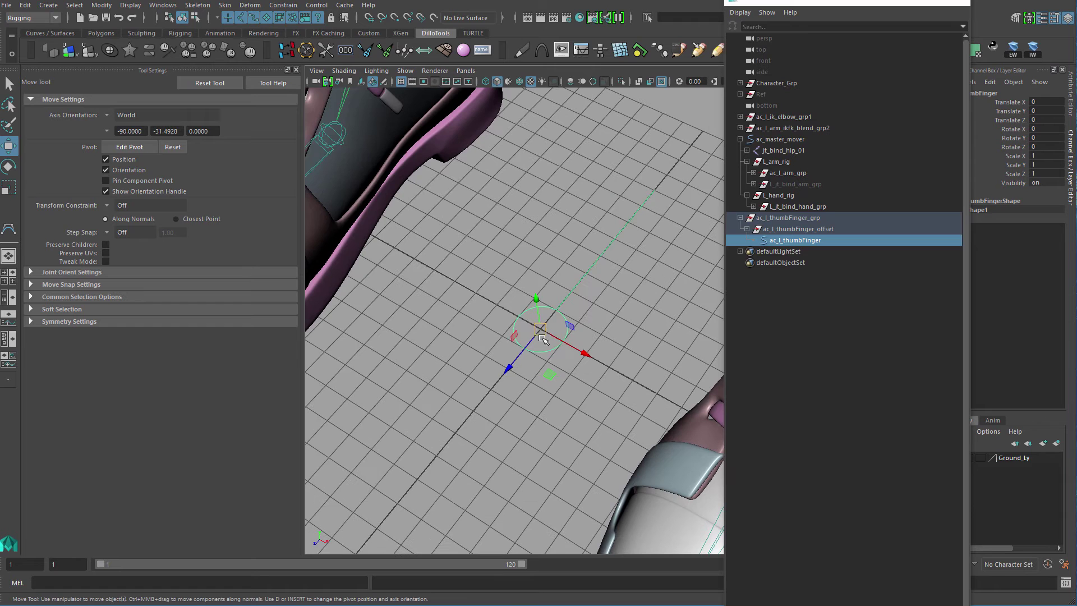
pyautogui.keyDown('alt'); pyautogui.moveTo(536, 346); pyautogui.dragTo(540, 353, button='middle'); pyautogui.keyUp('alt')
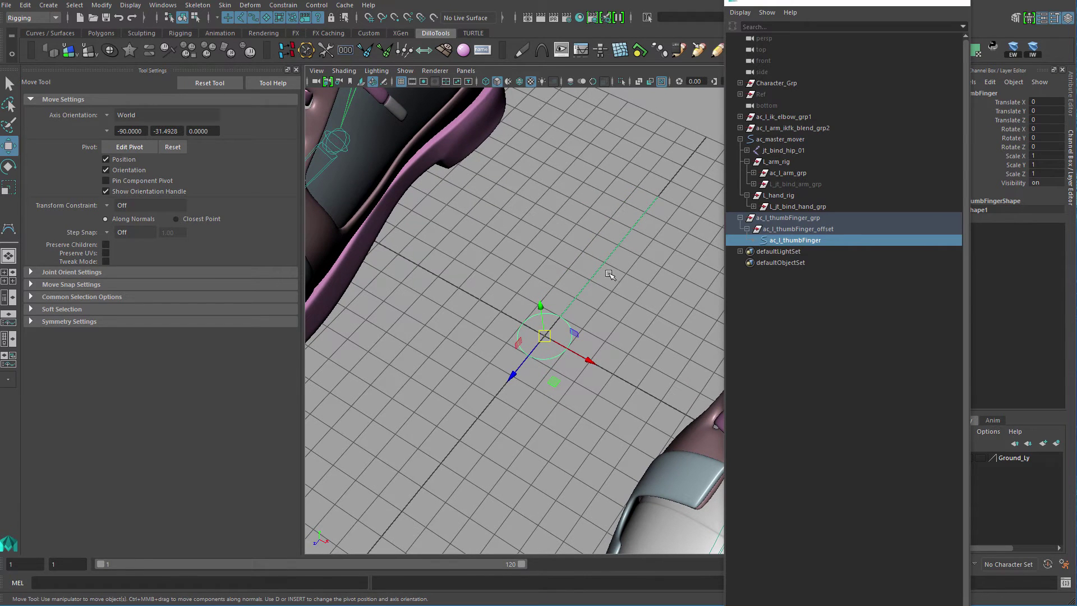
pyautogui.press('q')
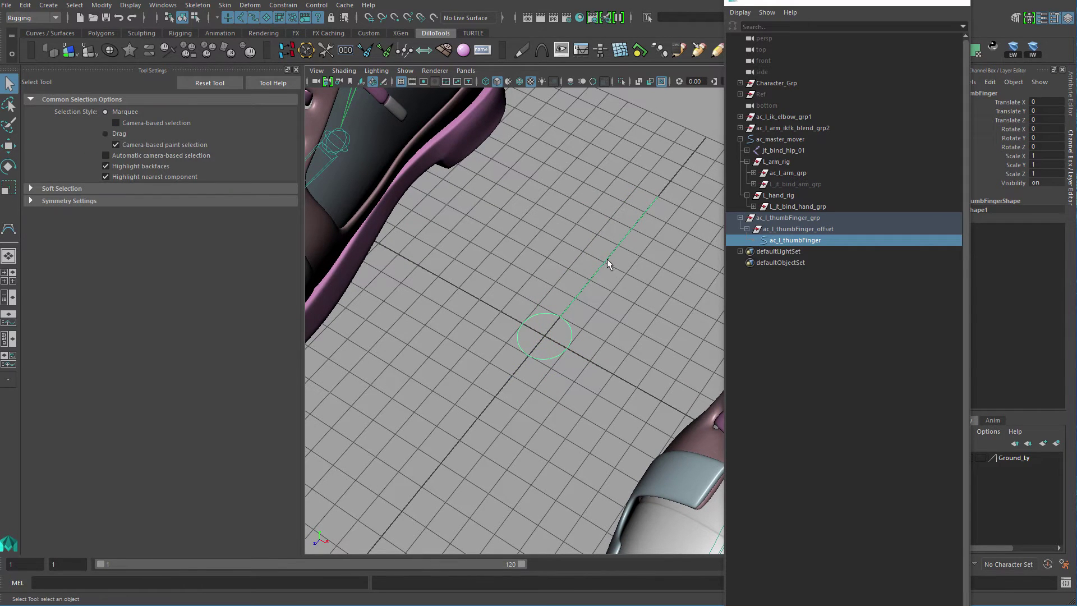
pyautogui.moveTo(607, 261); pyautogui.dragTo(605, 229, button='right')
pyautogui.moveTo(486, 171); pyautogui.dragTo(692, 384)
pyautogui.press('w')
# Move the thumb control's vertices along the world Z axis until the free end of its line sits on the origin, and deselect them.
pyautogui.moveTo(599, 273); pyautogui.dragTo(411, 459)
pyautogui.keyDown('alt'); pyautogui.moveTo(413, 458); pyautogui.dragTo(600, 462, button='right'); pyautogui.keyUp('alt')
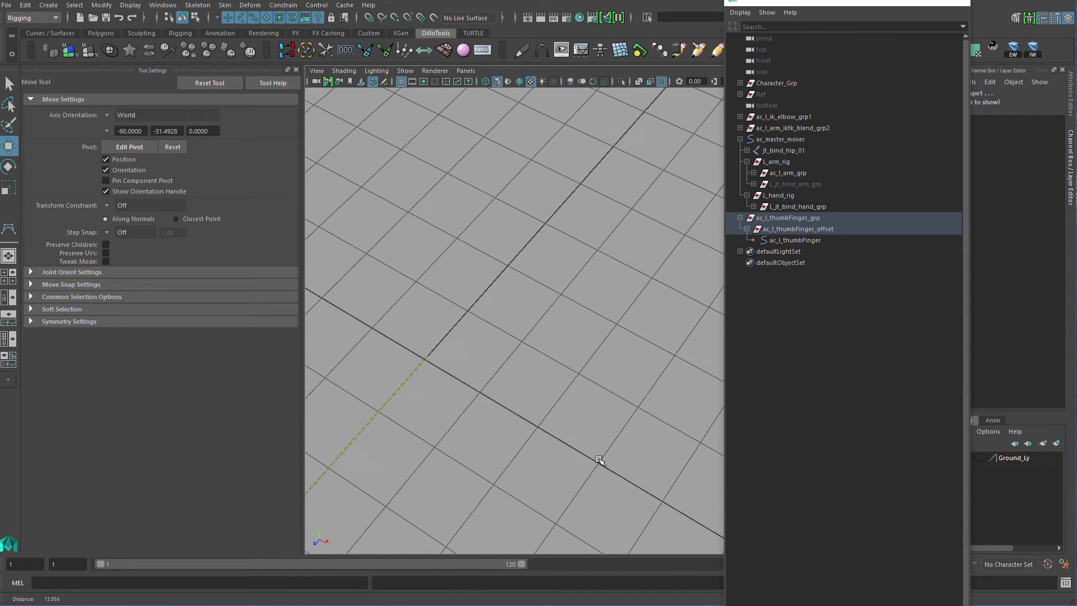
pyautogui.keyDown('alt'); pyautogui.moveTo(601, 462); pyautogui.dragTo(628, 331, button='middle'); pyautogui.keyUp('alt')
pyautogui.keyDown('alt'); pyautogui.moveTo(548, 322); pyautogui.dragTo(482, 353, button='right'); pyautogui.keyUp('alt')
pyautogui.keyDown('alt'); pyautogui.moveTo(483, 352); pyautogui.dragTo(557, 287, button='middle'); pyautogui.keyUp('alt')
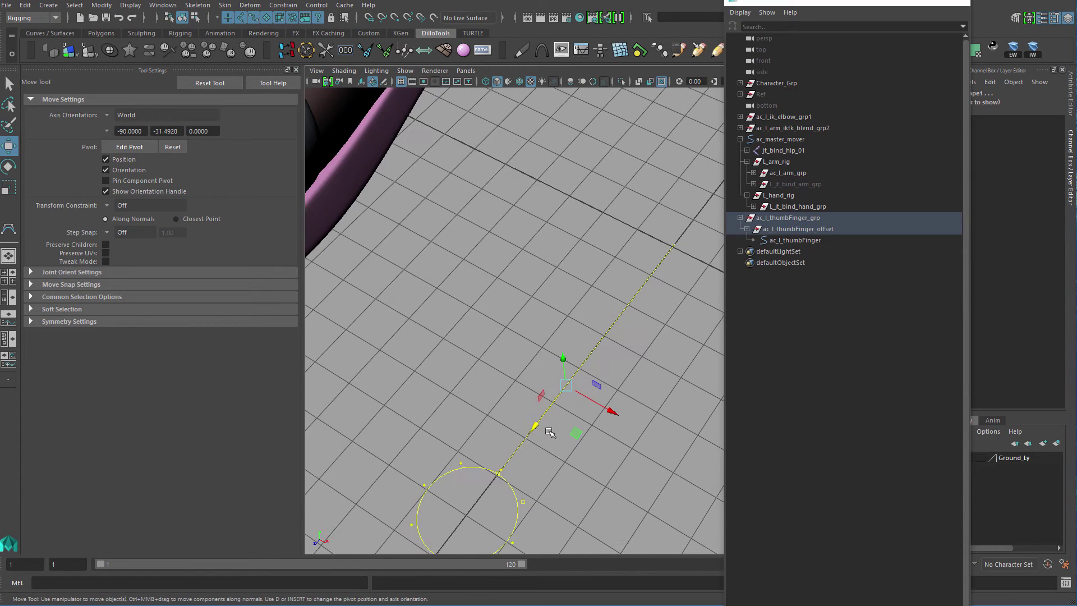
pyautogui.moveTo(533, 422); pyautogui.dragTo(533, 426)
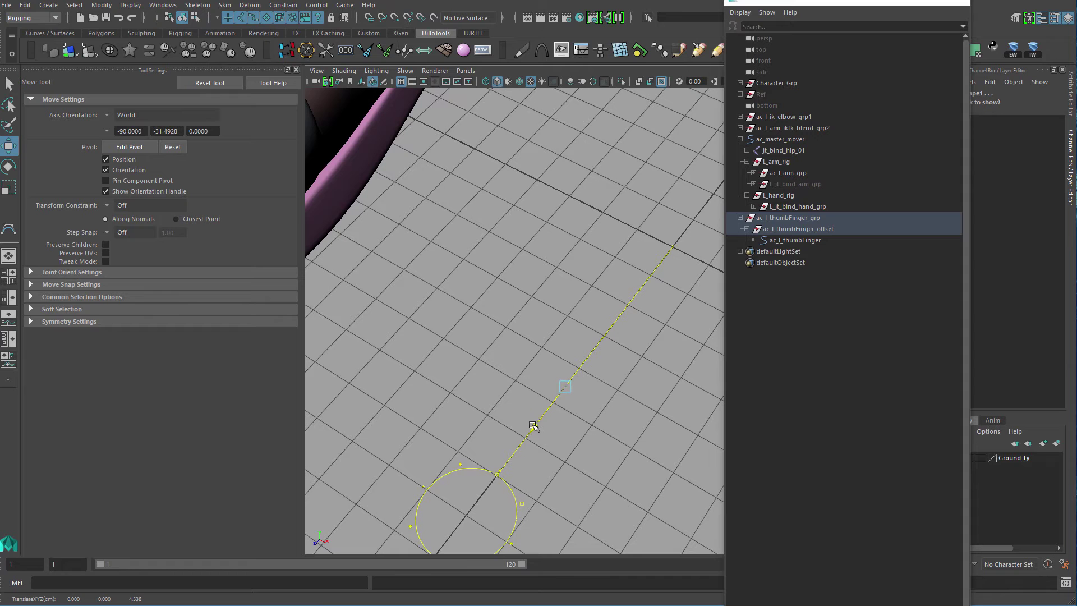
pyautogui.click(661, 373)
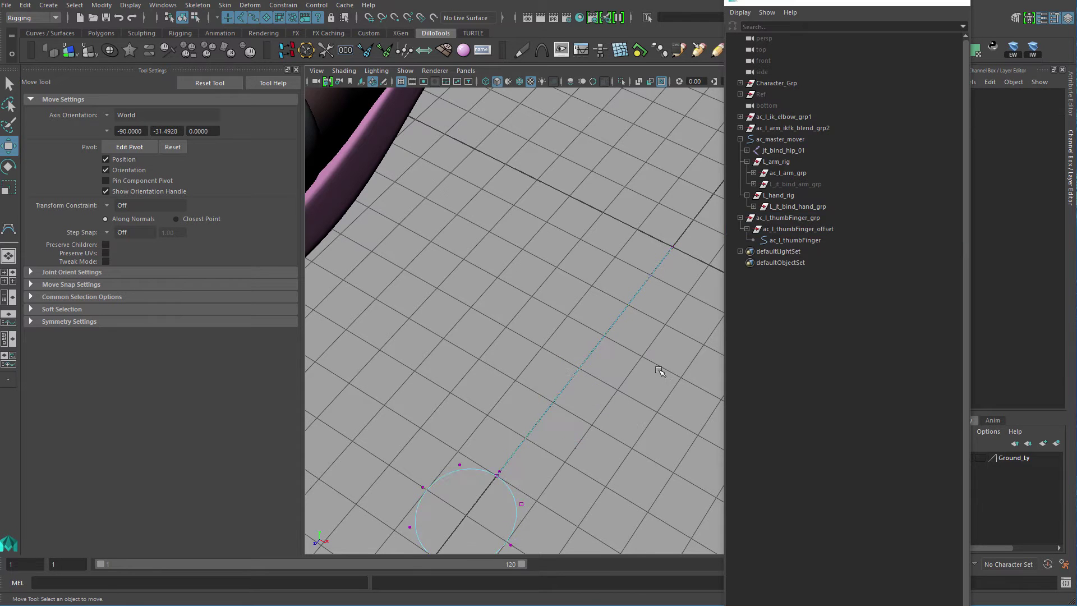
# Return to object selection and check the pivots of ac_l_thumbFinger and ac_l_thumbFinger_offset.
pyautogui.scroll(-2, 661, 372)
pyautogui.click(799, 241)
pyautogui.click(798, 231)
pyautogui.scroll(-6, 599, 357)
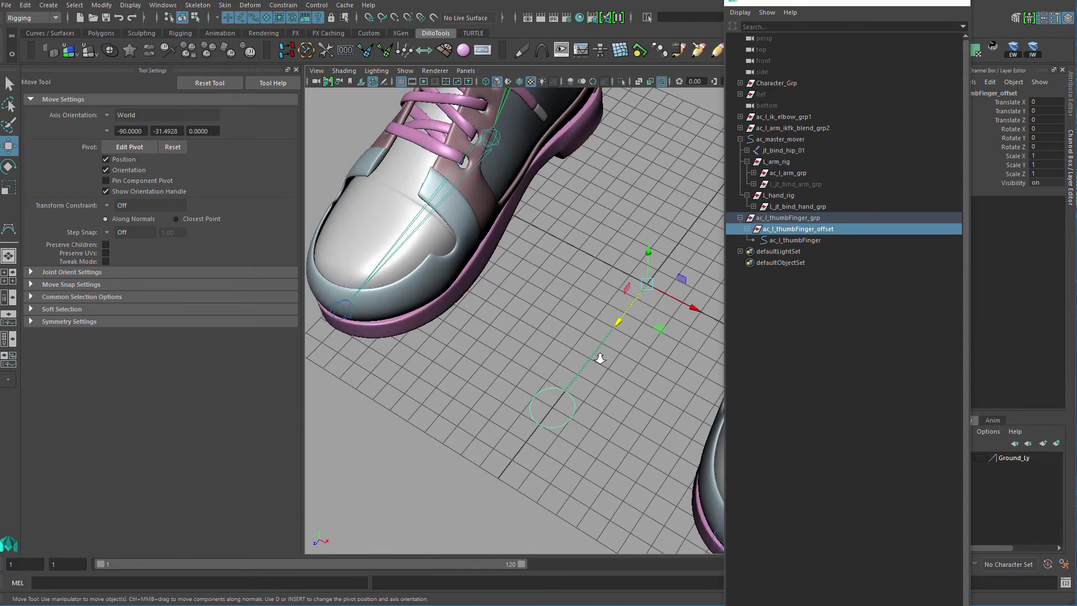
pyautogui.press('q')
pyautogui.click(624, 342)
# Select ac_l_thumbFinger_grp and add the left hand's first thumb joint, L_jt_bind_thumb_01, to the selection.
pyautogui.click(787, 220)
pyautogui.scroll(-6, 517, 252)
pyautogui.press('w')
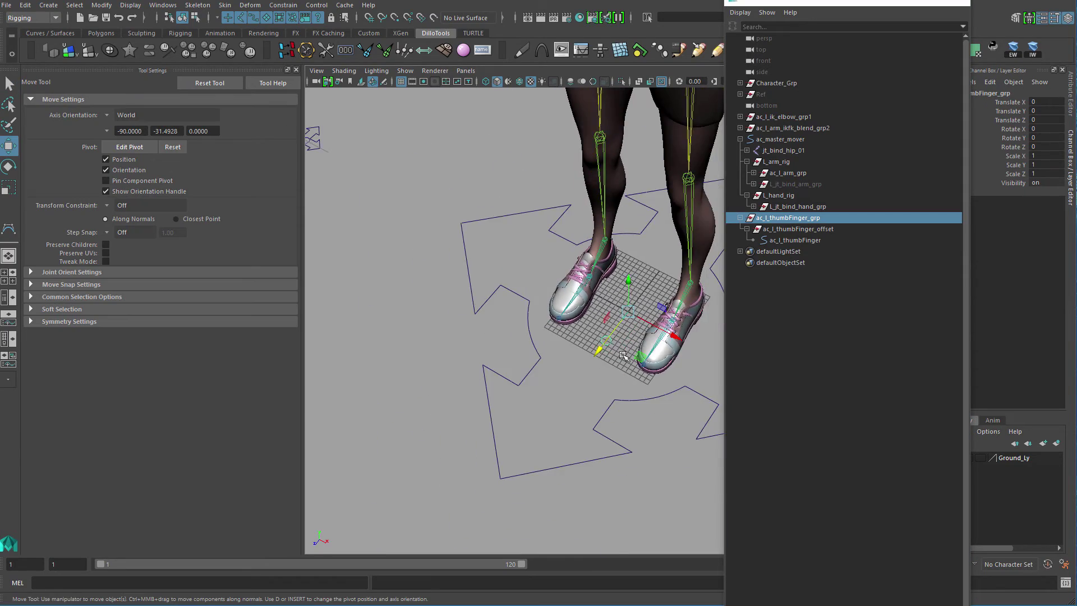
pyautogui.keyDown('alt'); pyautogui.moveTo(631, 349); pyautogui.dragTo(584, 368); pyautogui.keyUp('alt')
pyautogui.scroll(3, 639, 380)
pyautogui.press('q')
pyautogui.scroll(-10, 584, 365)
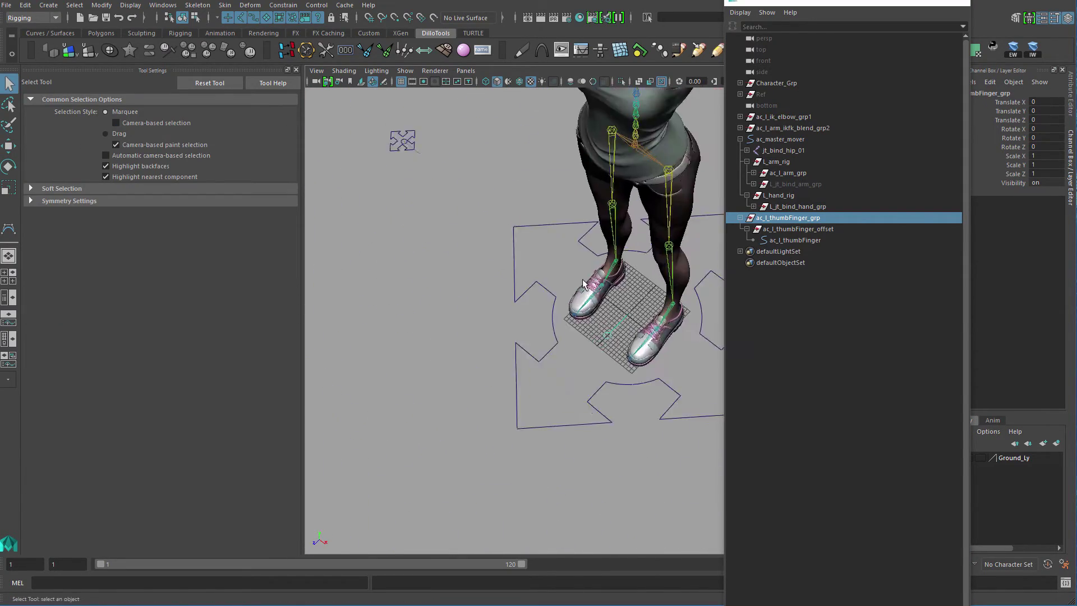
pyautogui.keyDown('alt'); pyautogui.moveTo(510, 246); pyautogui.dragTo(439, 264, button='middle'); pyautogui.keyUp('alt')
pyautogui.scroll(1, 592, 368)
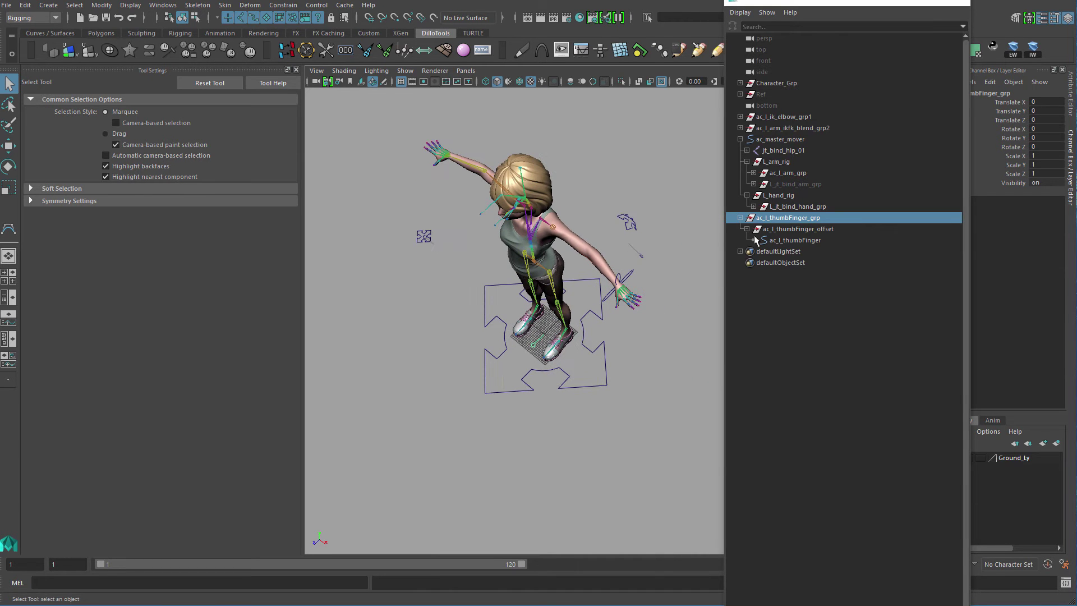
pyautogui.keyDown('alt'); pyautogui.moveTo(498, 358); pyautogui.dragTo(579, 367); pyautogui.keyUp('alt')
pyautogui.scroll(4, 550, 408)
pyautogui.scroll(4, 546, 386)
pyautogui.keyDown('alt'); pyautogui.moveTo(611, 331); pyautogui.dragTo(644, 308, button='middle'); pyautogui.keyUp('alt')
pyautogui.keyDown('alt'); pyautogui.moveTo(526, 396); pyautogui.dragTo(558, 408, button='middle'); pyautogui.keyUp('alt')
pyautogui.keyDown('alt'); pyautogui.moveTo(623, 336); pyautogui.dragTo(449, 501, button='middle'); pyautogui.keyUp('alt')
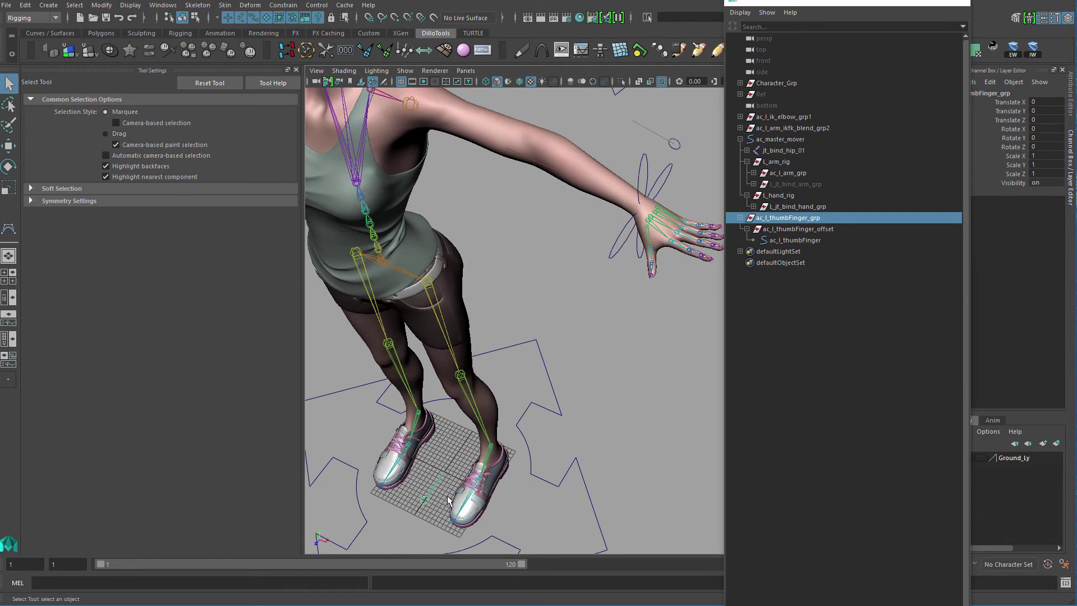
pyautogui.keyDown('alt'); pyautogui.moveTo(617, 337); pyautogui.dragTo(592, 330, button='middle'); pyautogui.keyUp('alt')
pyautogui.keyDown('alt'); pyautogui.moveTo(628, 323); pyautogui.dragTo(704, 309, button='right'); pyautogui.keyUp('alt')
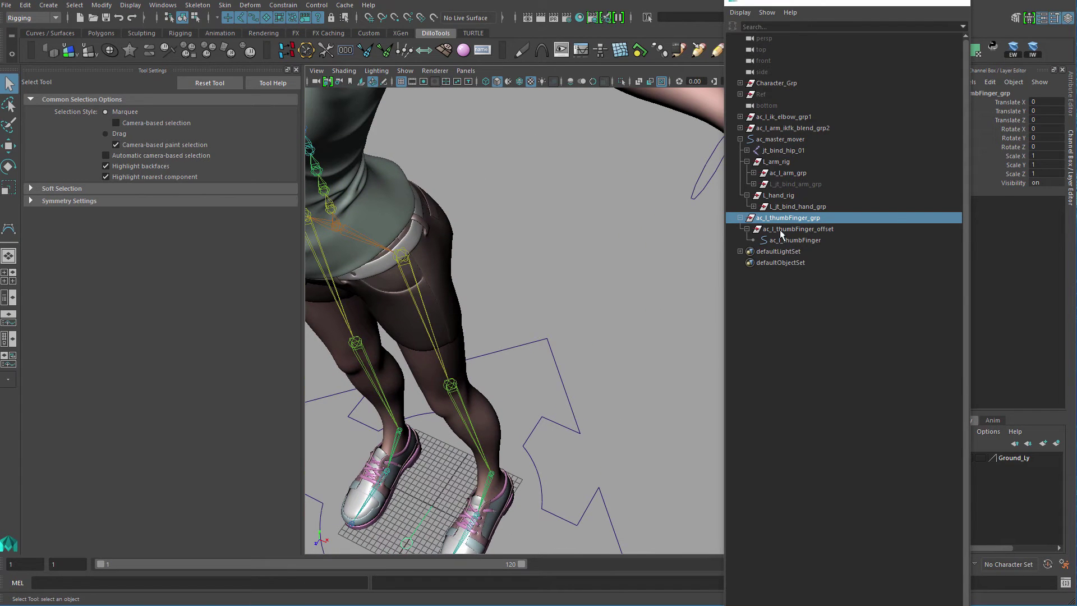
pyautogui.keyDown('alt'); pyautogui.moveTo(668, 201); pyautogui.dragTo(525, 355, button='middle'); pyautogui.keyUp('alt')
pyautogui.keyDown('alt'); pyautogui.moveTo(548, 375); pyautogui.dragTo(550, 339, button='right'); pyautogui.keyUp('alt')
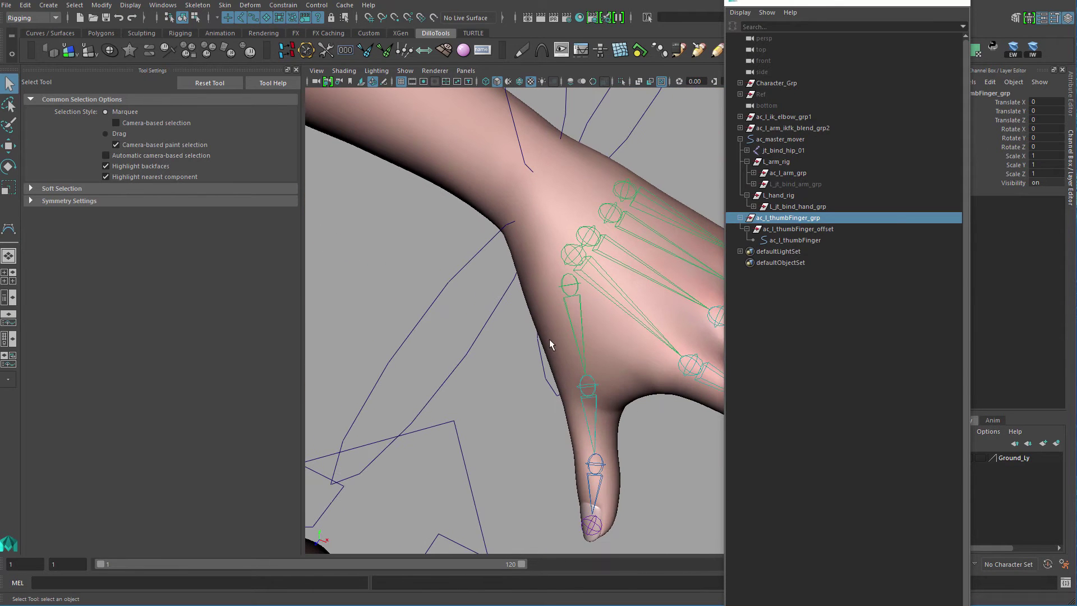
pyautogui.click(567, 305)
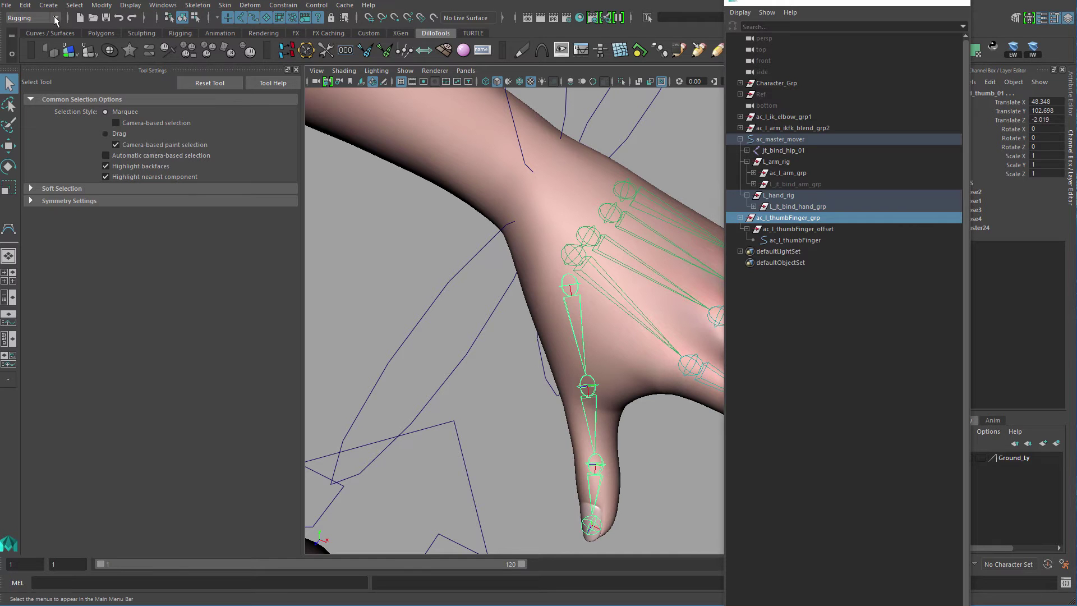
# Match all transforms of ac_l_thumbFinger_grp to the L_jt_bind_thumb_01 joint.
pyautogui.click(107, 6)
pyautogui.moveTo(157, 68)
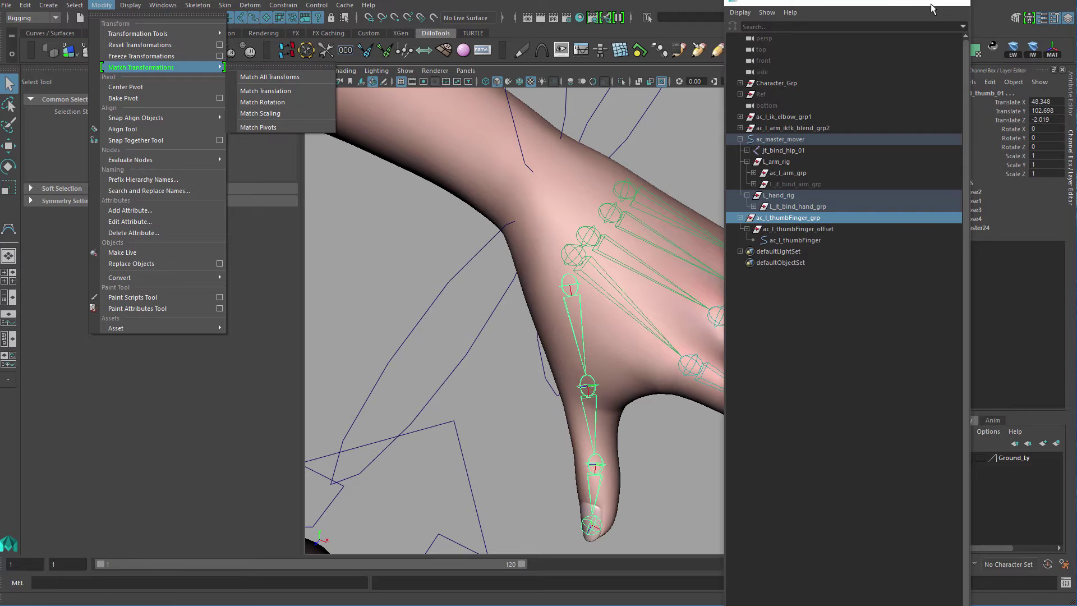
pyautogui.click(863, 4)
pyautogui.moveTo(844, 5); pyautogui.dragTo(389, 9)
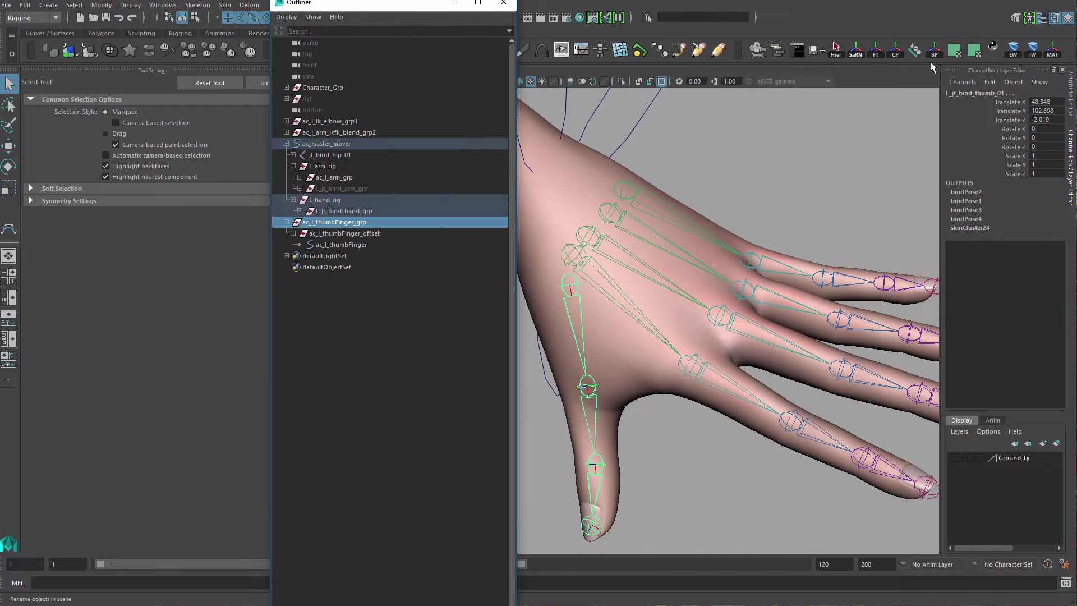
pyautogui.click(1054, 55)
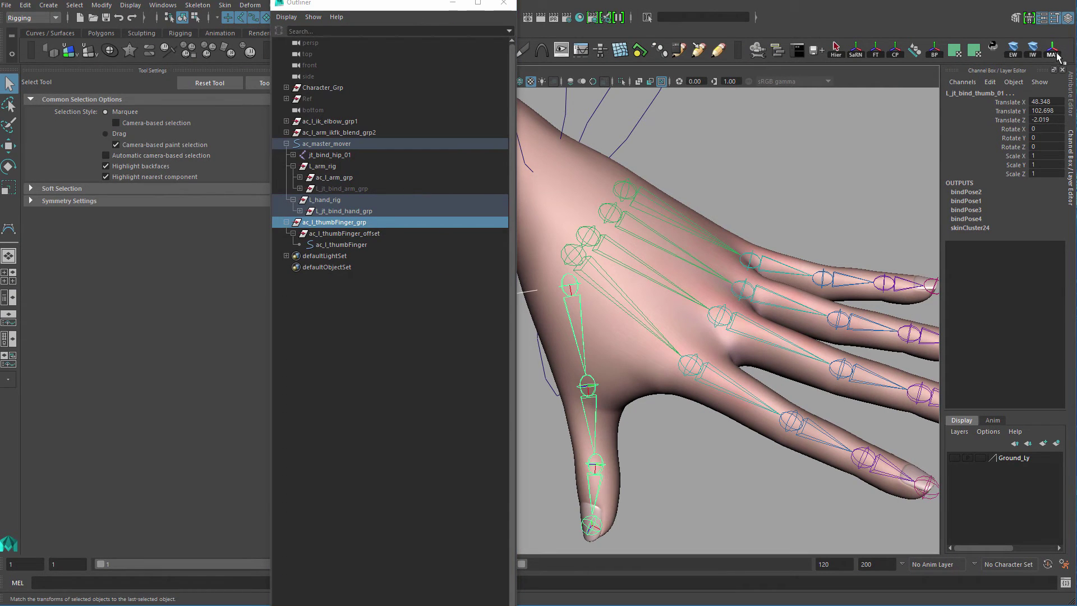
# Isolate the ac_l_thumbFinger curve beside the hand and select all of its control vertices.
pyautogui.moveTo(402, 5); pyautogui.dragTo(193, 53)
pyautogui.moveTo(493, 195)
pyautogui.keyDown('alt'); pyautogui.mouseDown(button='middle')
pyautogui.moveTo(555, 200)
pyautogui.moveTo(507, 190)
pyautogui.mouseUp(button='middle'); pyautogui.keyUp('alt')
pyautogui.keyDown('alt'); pyautogui.moveTo(507, 190); pyautogui.dragTo(476, 221, button='right'); pyautogui.keyUp('alt')
pyautogui.keyDown('alt'); pyautogui.moveTo(530, 298); pyautogui.dragTo(493, 267, button='middle'); pyautogui.keyUp('alt')
pyautogui.keyDown('alt'); pyautogui.moveTo(493, 267); pyautogui.dragTo(469, 308, button='right'); pyautogui.keyUp('alt')
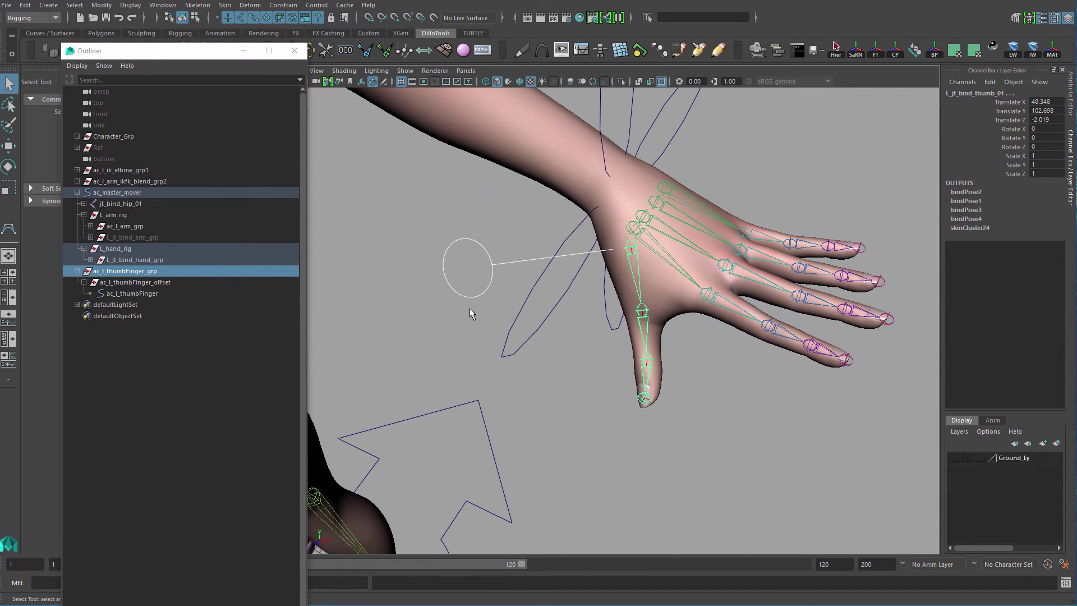
pyautogui.click(469, 308)
pyautogui.moveTo(415, 214); pyautogui.dragTo(471, 288)
pyautogui.hotkey('ctrl', '1')
pyautogui.press('F8')
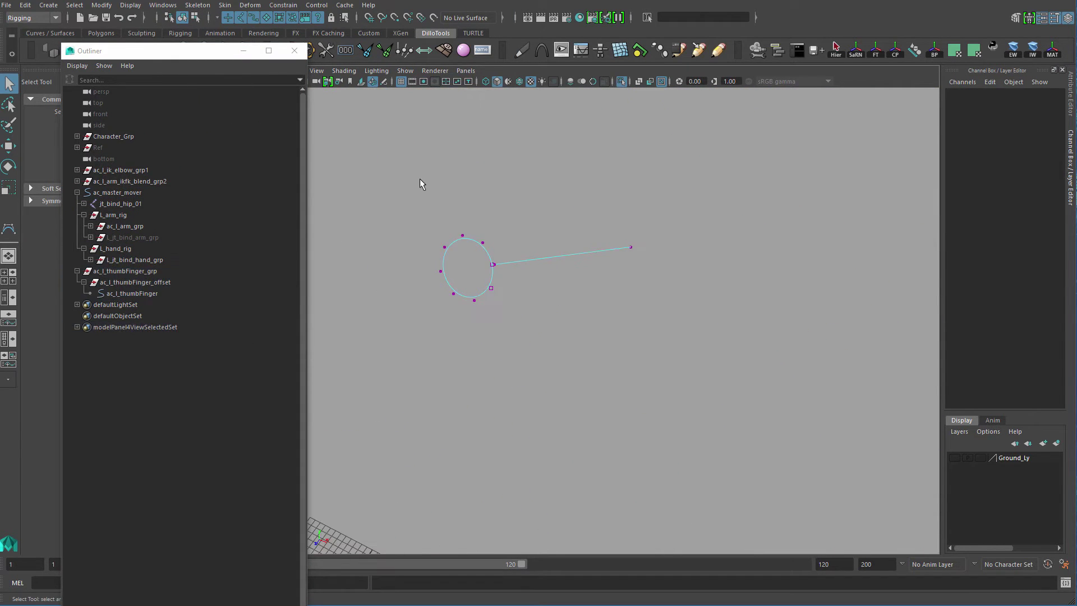
pyautogui.moveTo(419, 178); pyautogui.dragTo(568, 306)
# Leave isolation, scale the thumb control's vertices down to about half size and move them closer to the thumb base.
pyautogui.press('r')
pyautogui.hotkey('ctrl', '1')
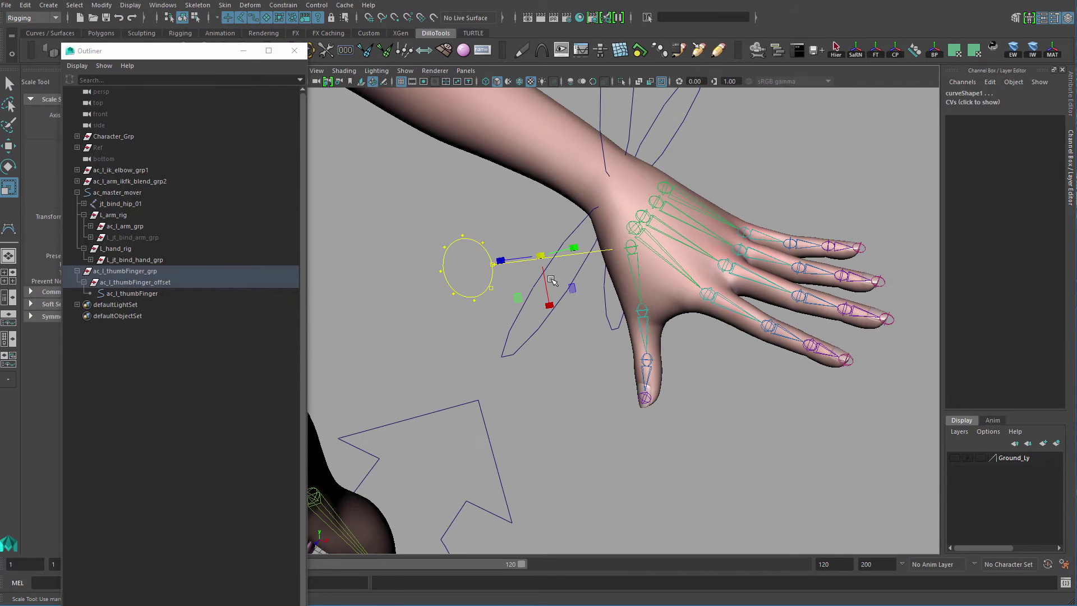
pyautogui.moveTo(540, 256); pyautogui.dragTo(476, 254)
pyautogui.press('w')
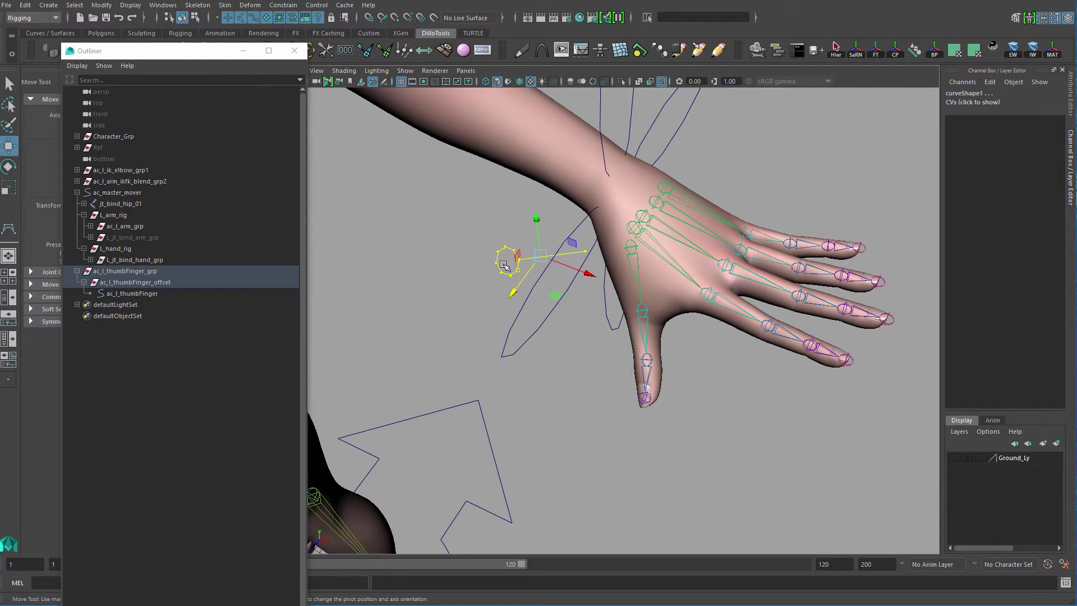
pyautogui.click(552, 261)
pyautogui.moveTo(552, 261)
pyautogui.mouseDown()
pyautogui.moveTo(489, 230)
pyautogui.moveTo(509, 260)
pyautogui.moveTo(552, 261)
pyautogui.mouseUp()
# Rotate the thumb control's vertices about its line so the circle is edge-on when viewed from above the hand.
pyautogui.press('f')
pyautogui.keyDown('alt'); pyautogui.moveTo(572, 231); pyautogui.dragTo(481, 170, button='right'); pyautogui.keyUp('alt')
pyautogui.keyDown('alt'); pyautogui.moveTo(480, 171); pyautogui.dragTo(611, 331); pyautogui.keyUp('alt')
pyautogui.press('e')
pyautogui.keyDown('alt'); pyautogui.moveTo(611, 331); pyautogui.dragTo(540, 308, button='right'); pyautogui.keyUp('alt')
pyautogui.keyDown('alt'); pyautogui.moveTo(539, 308); pyautogui.dragTo(519, 300); pyautogui.keyUp('alt')
pyautogui.press('r')
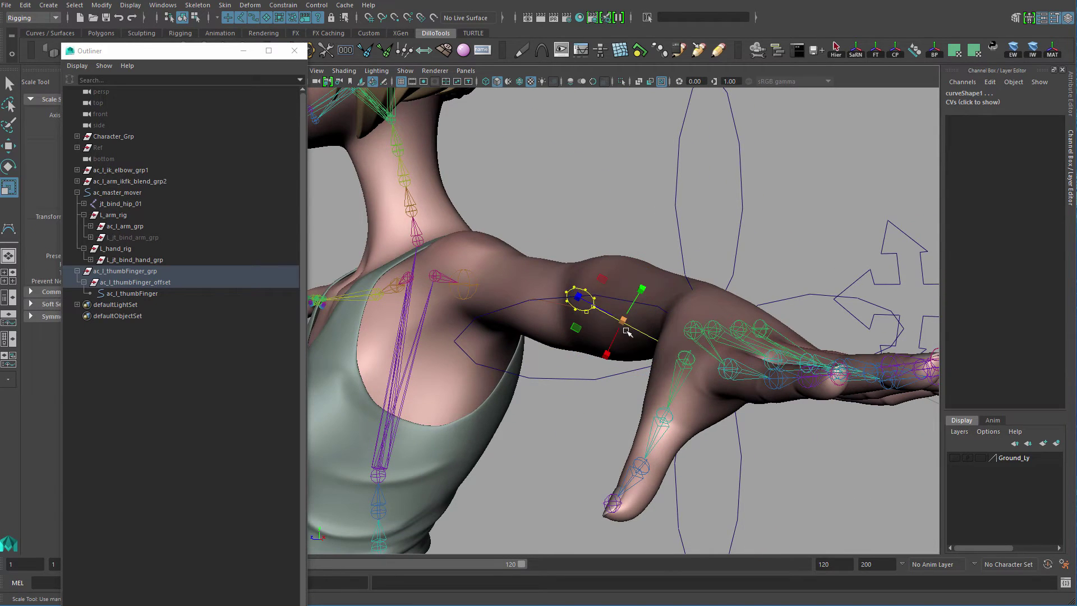
# Scale the thumb control's vertices down further, slide them along the object Z axis beside the wrist and leave component mode.
pyautogui.moveTo(623, 321); pyautogui.dragTo(595, 307)
pyautogui.press('w')
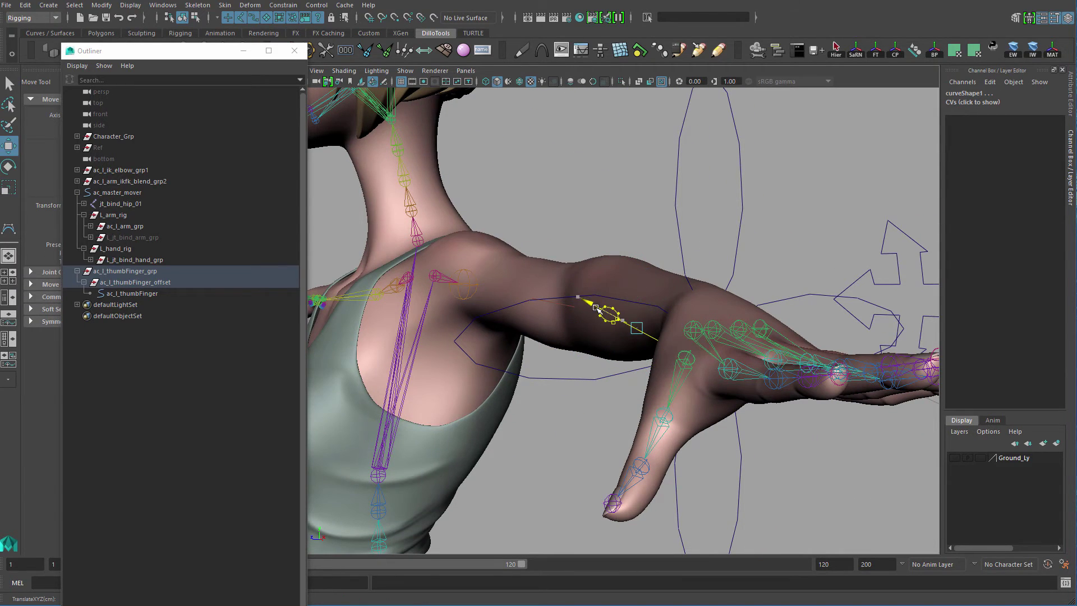
pyautogui.keyDown('alt'); pyautogui.moveTo(622, 345); pyautogui.dragTo(611, 315); pyautogui.keyUp('alt')
pyautogui.press('q')
pyautogui.click(599, 353)
pyautogui.click(627, 373)
# Check the thumb hierarchy by selecting the control, its offset group and its top group in turn.
pyautogui.click(120, 293)
pyautogui.press('f')
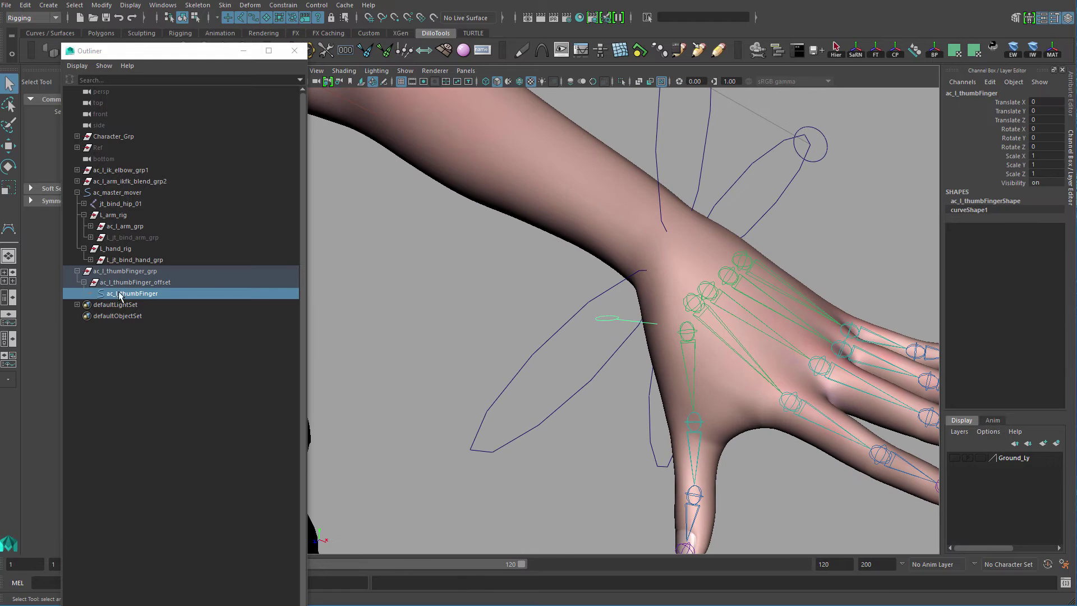
pyautogui.click(160, 272)
pyautogui.click(160, 283)
pyautogui.click(160, 293)
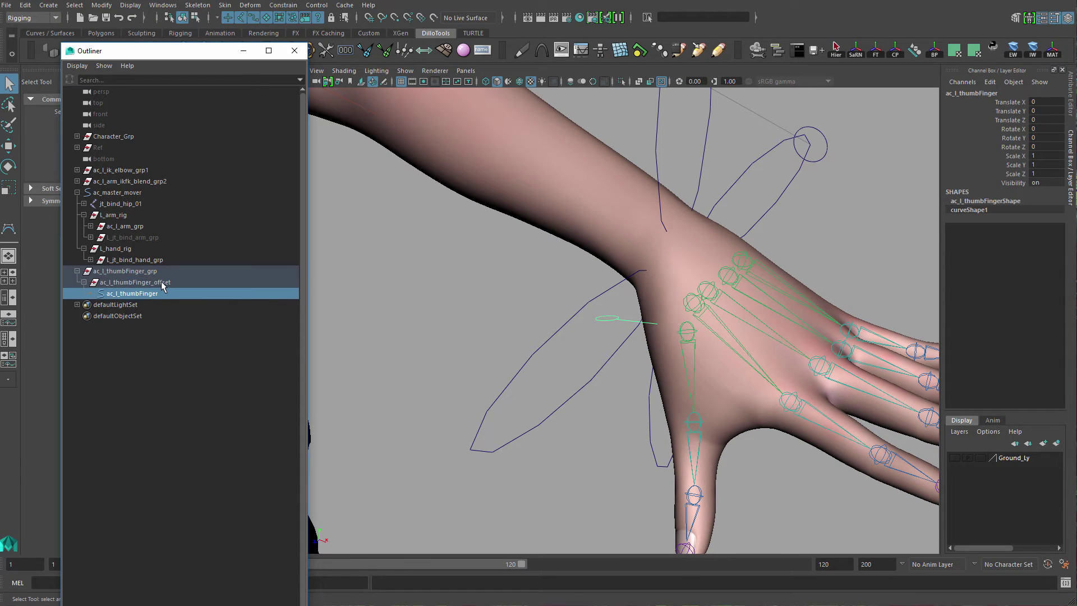
pyautogui.click(161, 282)
pyautogui.click(160, 271)
pyautogui.click(160, 281)
pyautogui.click(161, 293)
pyautogui.keyDown('alt'); pyautogui.moveTo(567, 340); pyautogui.dragTo(558, 412); pyautogui.keyUp('alt')
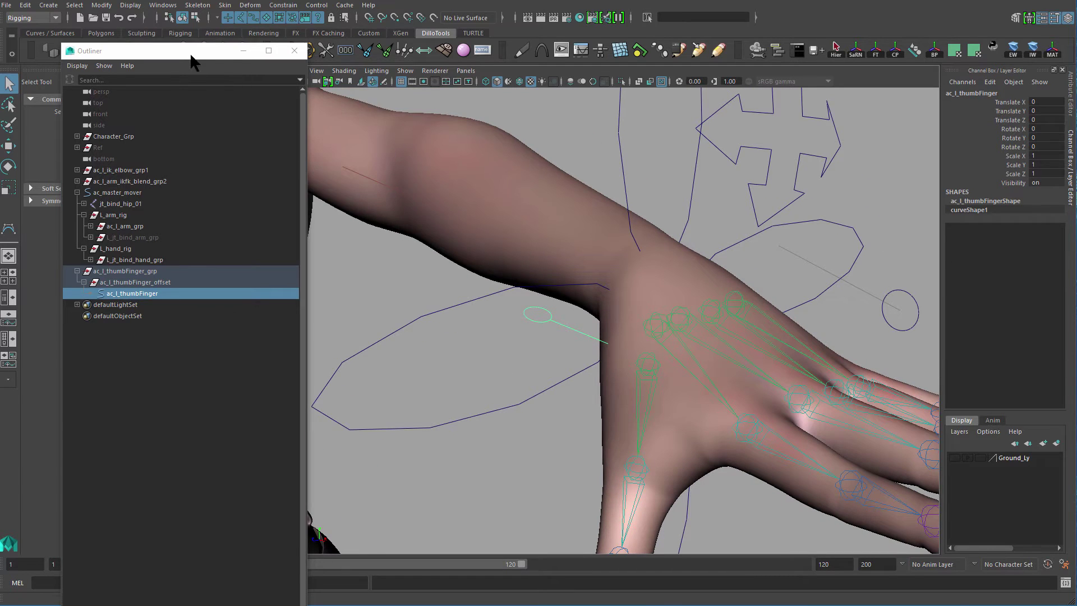
pyautogui.moveTo(191, 59); pyautogui.dragTo(300, 18)
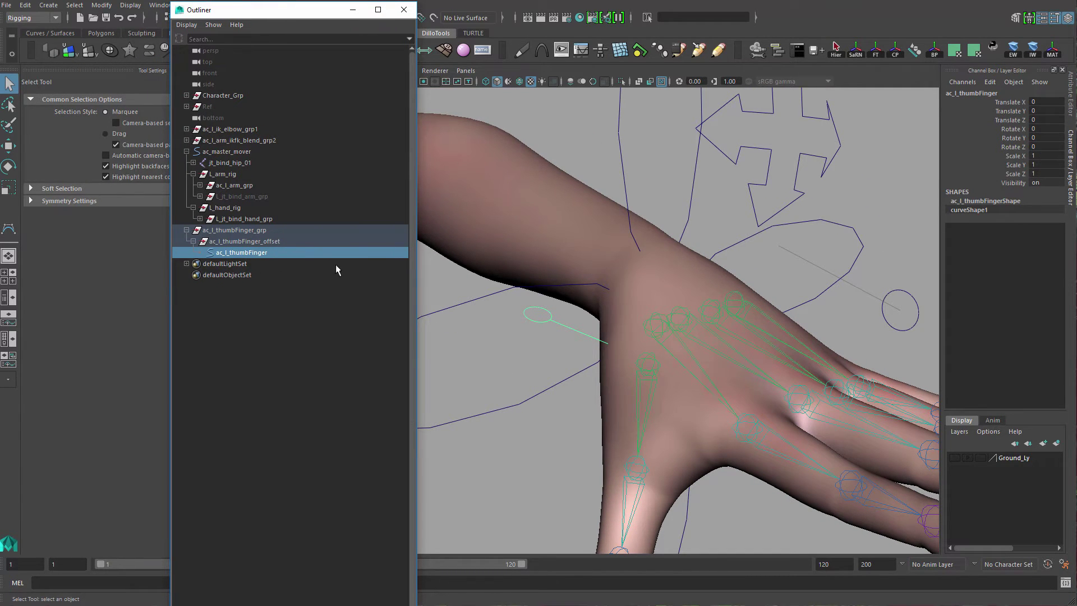
# Compare the transform values of ac_l_thumbFinger_offset with the translate and rotate values of ac_l_thumbFinger_grp.
pyautogui.click(278, 241)
pyautogui.press('w')
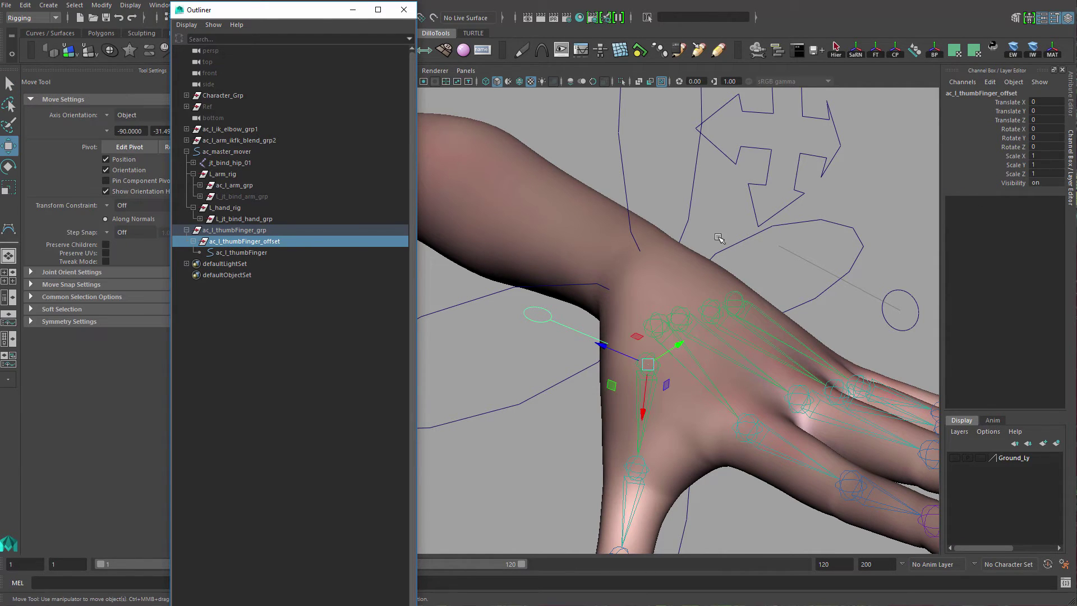
pyautogui.click(284, 230)
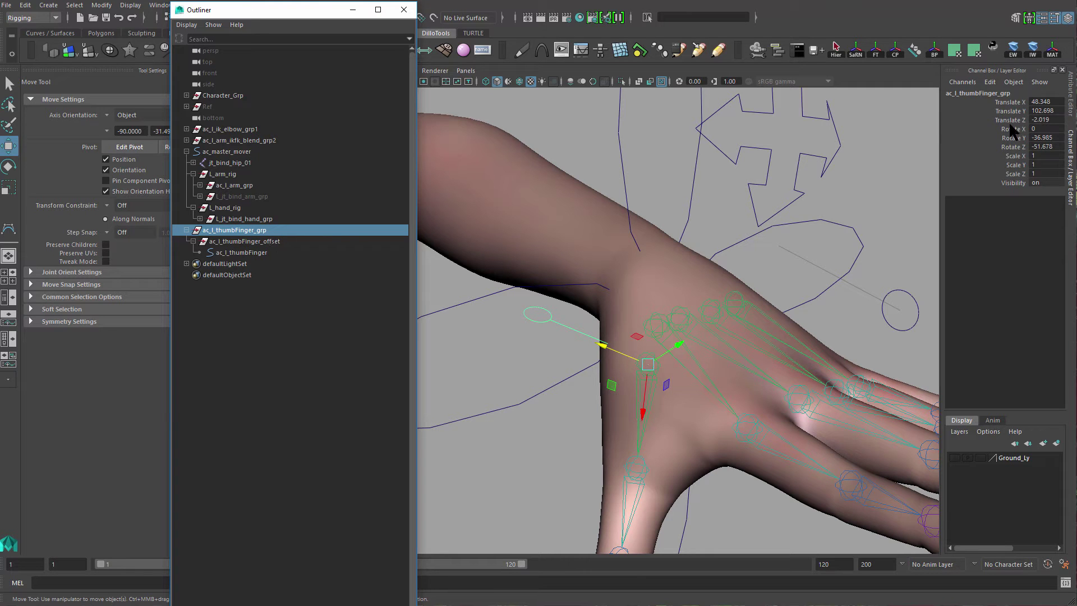
pyautogui.moveTo(1051, 101); pyautogui.dragTo(1052, 145)
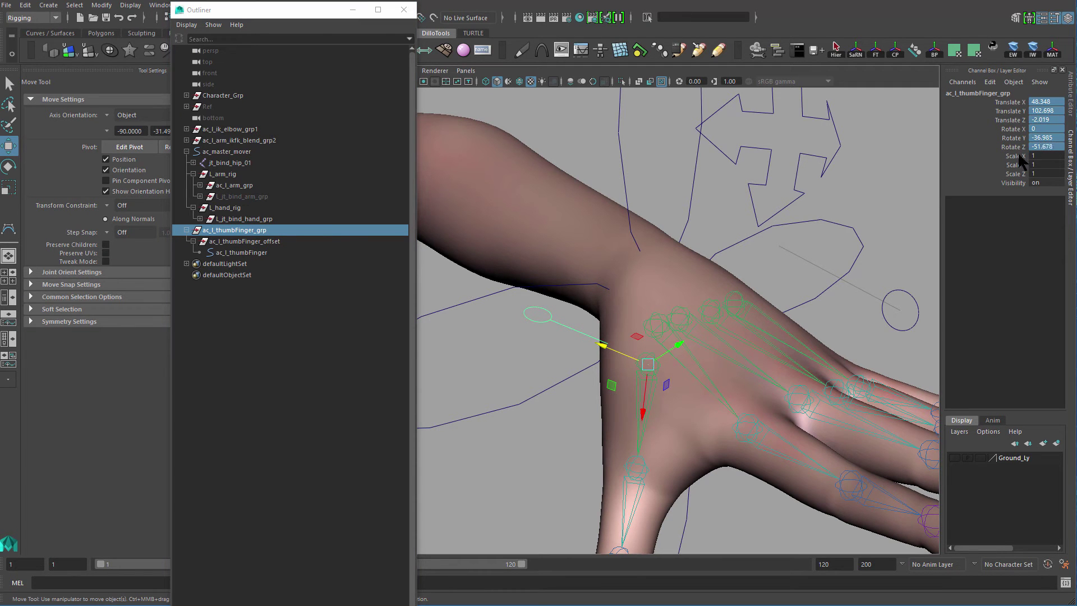
# Select the L_jt_bind_thumb_01 joint and examine its transform values and position relative to the thumb control.
pyautogui.keyDown('alt'); pyautogui.moveTo(731, 302); pyautogui.dragTo(740, 294, button='middle'); pyautogui.keyUp('alt')
pyautogui.scroll(2, 718, 370)
pyautogui.press('q')
pyautogui.click(670, 385)
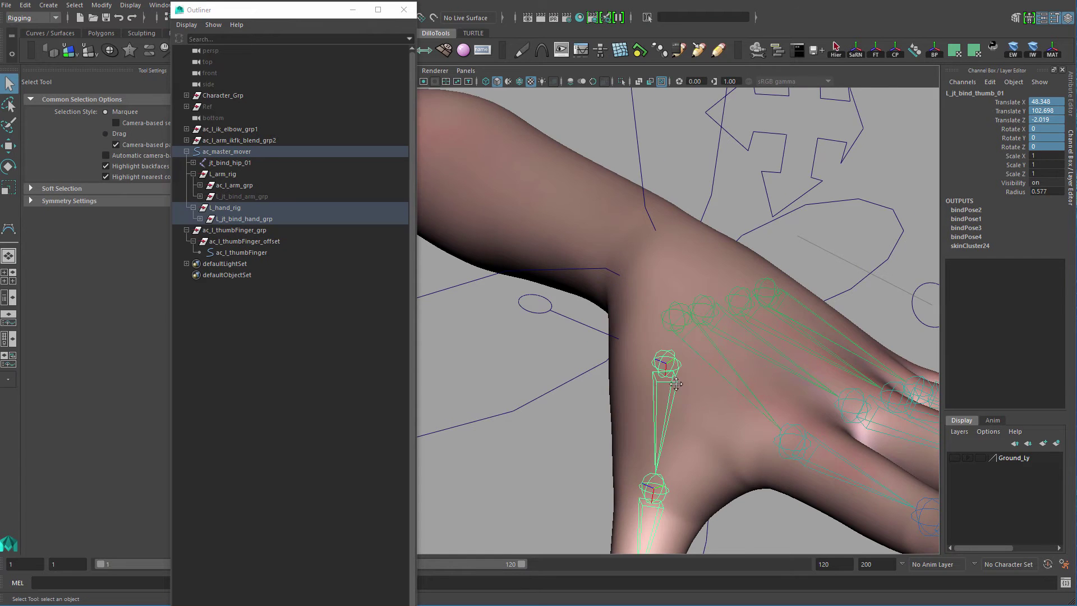
pyautogui.keyDown('alt'); pyautogui.moveTo(676, 384); pyautogui.dragTo(716, 371, button='middle'); pyautogui.keyUp('alt')
pyautogui.scroll(1, 716, 371)
pyautogui.click(580, 441)
pyautogui.click(719, 369)
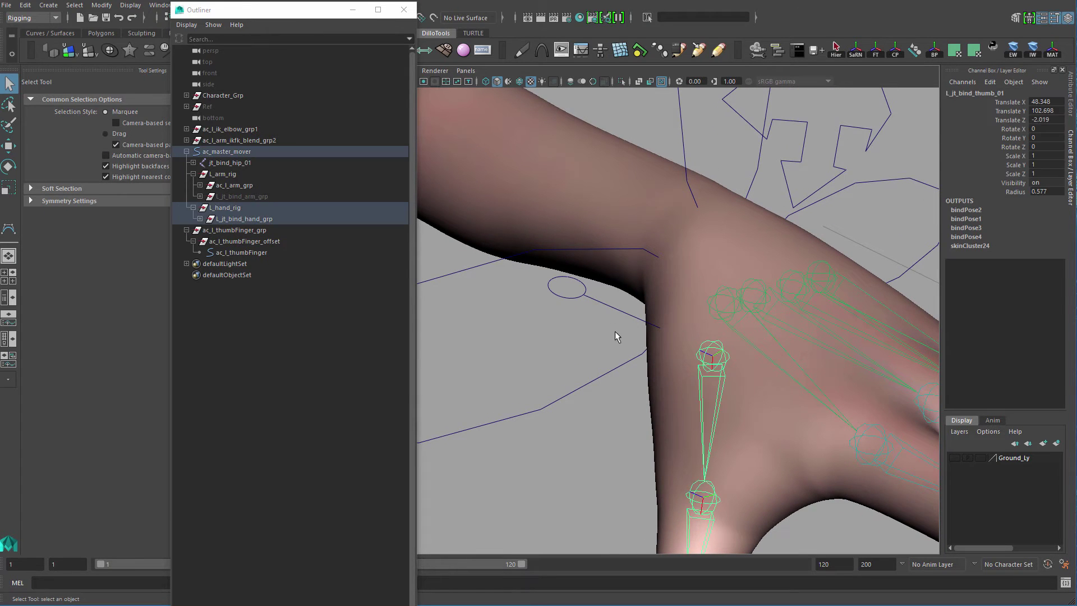
# Select ac_l_thumbFinger and inspect its rotate and move axes against the first thumb joint.
pyautogui.click(626, 314)
pyautogui.press('w')
pyautogui.press('e')
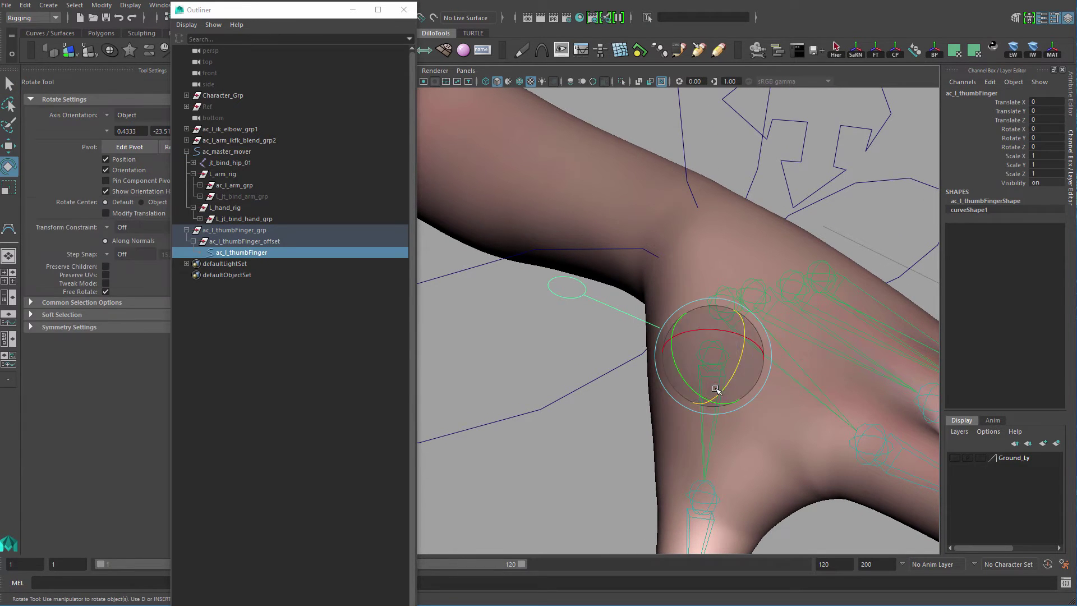
pyautogui.press('w')
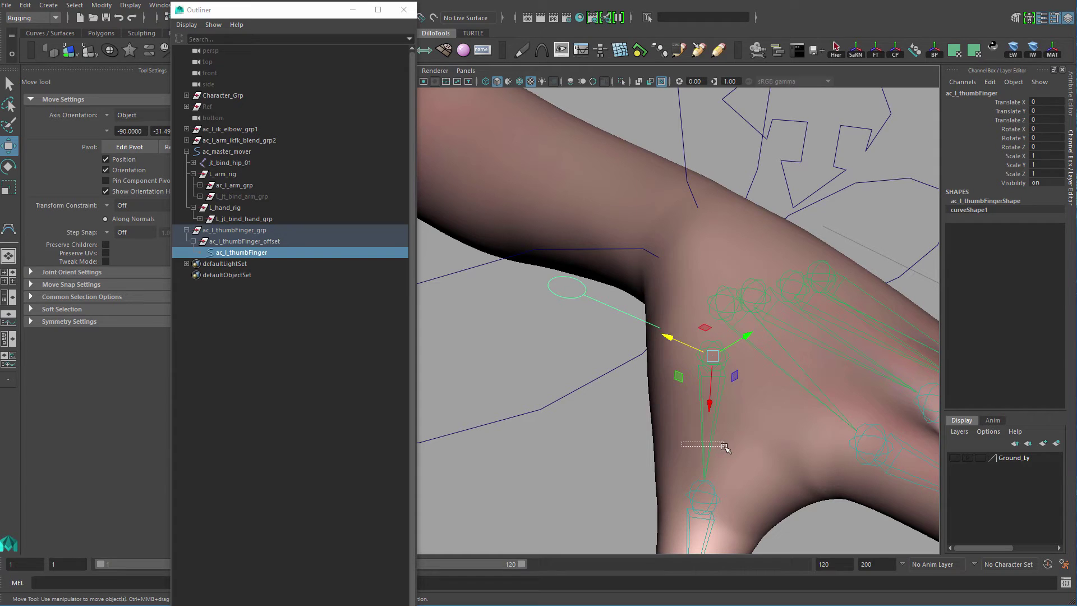
# Select the L_jt_bind_thumb_01 joint and the ac_l_thumbFinger control alternately to compare their positions and axis orientations.
pyautogui.moveTo(727, 447); pyautogui.dragTo(735, 430)
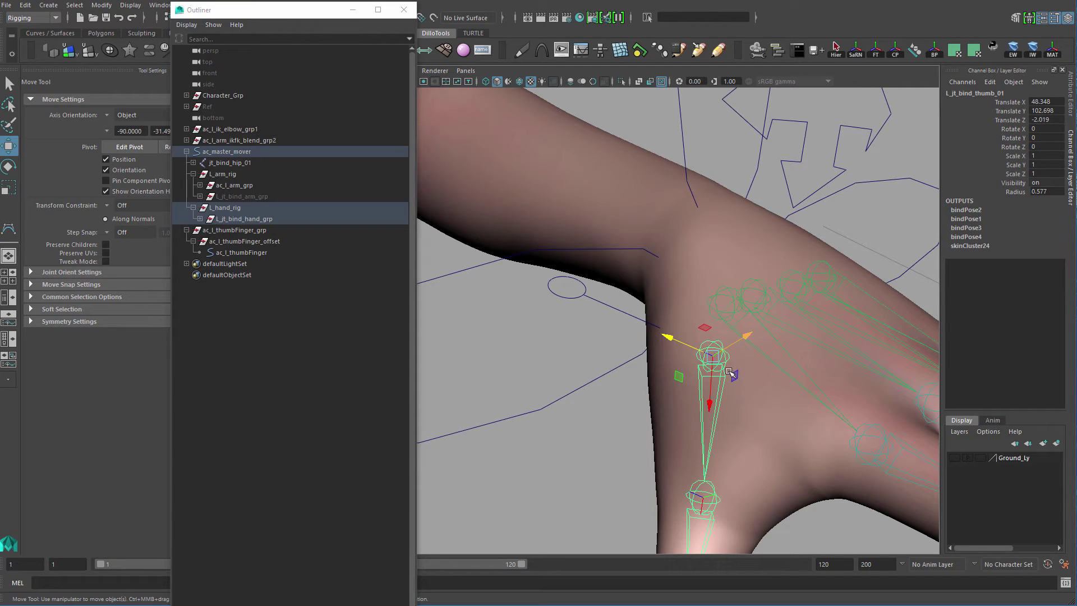
pyautogui.moveTo(622, 299); pyautogui.dragTo(622, 336)
pyautogui.moveTo(693, 454); pyautogui.dragTo(705, 447)
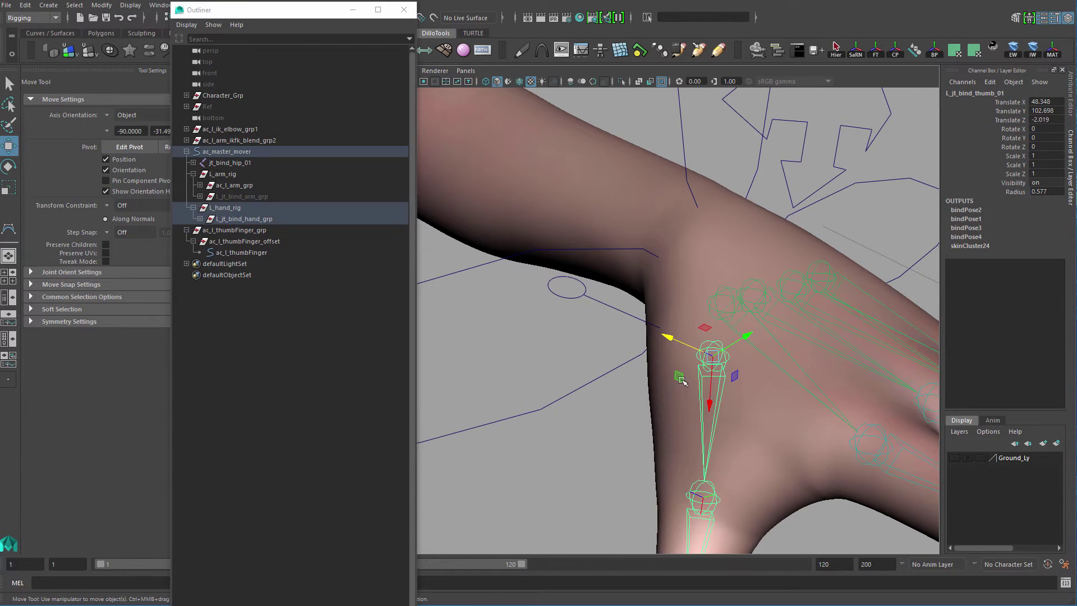
pyautogui.click(618, 312)
pyautogui.click(716, 440)
pyautogui.click(614, 306)
pyautogui.click(708, 430)
pyautogui.click(613, 307)
pyautogui.click(705, 435)
pyautogui.click(615, 307)
pyautogui.keyDown('alt'); pyautogui.moveTo(635, 359); pyautogui.dragTo(612, 338, button='right'); pyautogui.keyUp('alt')
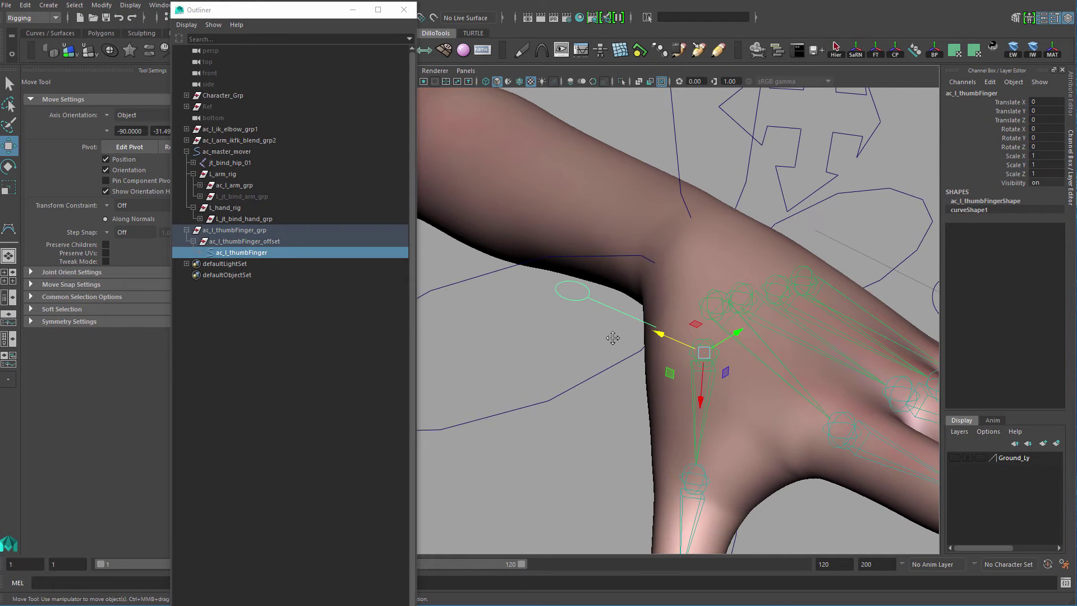
pyautogui.keyDown('alt'); pyautogui.moveTo(612, 338); pyautogui.dragTo(603, 320, button='middle'); pyautogui.keyUp('alt')
pyautogui.keyDown('alt'); pyautogui.moveTo(637, 367); pyautogui.dragTo(661, 372, button='right'); pyautogui.keyUp('alt')
pyautogui.keyDown('alt'); pyautogui.moveTo(661, 371); pyautogui.dragTo(640, 344, button='middle'); pyautogui.keyUp('alt')
# Duplicate ac_l_thumbFinger_grp and match the copy's transforms to the L_jt_bind_thumb_02 joint.
pyautogui.click(271, 231)
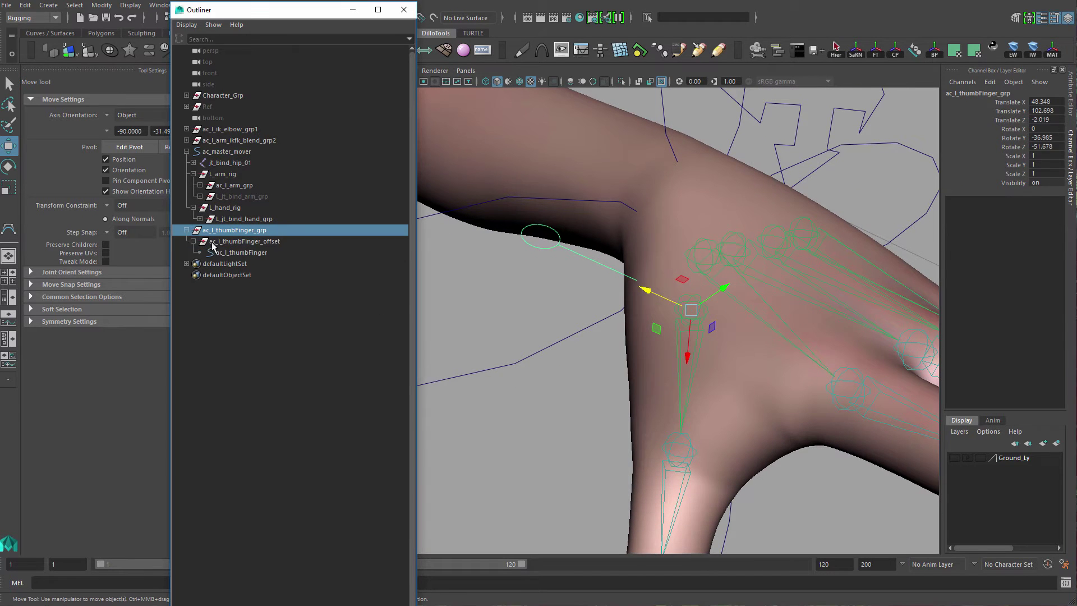
pyautogui.click(187, 230)
pyautogui.keyDown('alt'); pyautogui.moveTo(702, 394); pyautogui.dragTo(697, 327, button='middle'); pyautogui.keyUp('alt')
pyautogui.keyDown('alt'); pyautogui.moveTo(698, 327); pyautogui.dragTo(625, 354, button='right'); pyautogui.keyUp('alt')
pyautogui.keyDown('alt'); pyautogui.moveTo(625, 353); pyautogui.dragTo(620, 377, button='middle'); pyautogui.keyUp('alt')
pyautogui.hotkey('ctrl', 'd')
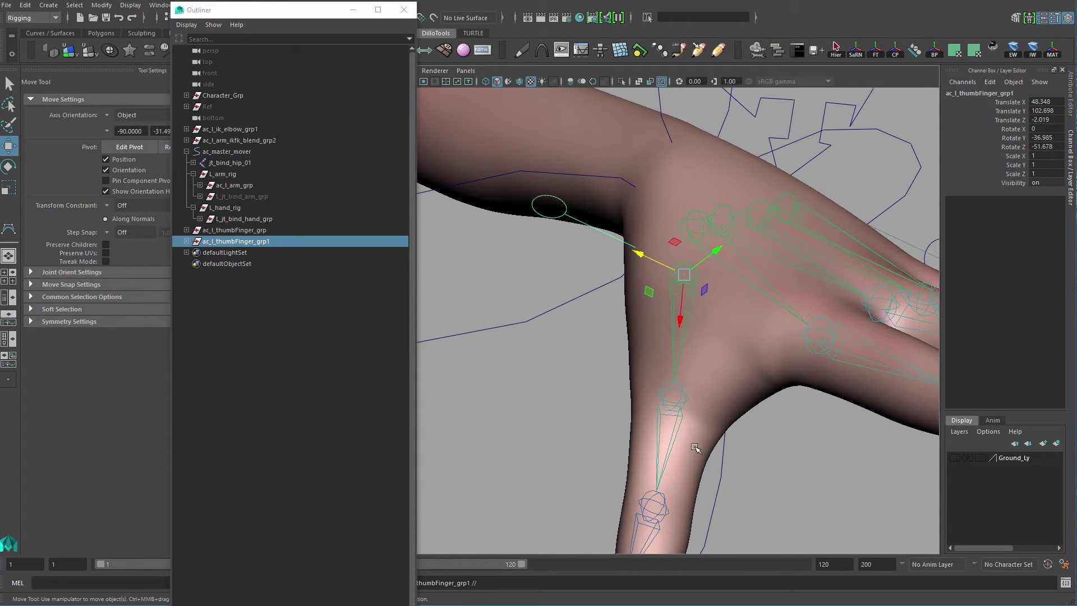
pyautogui.click(673, 421)
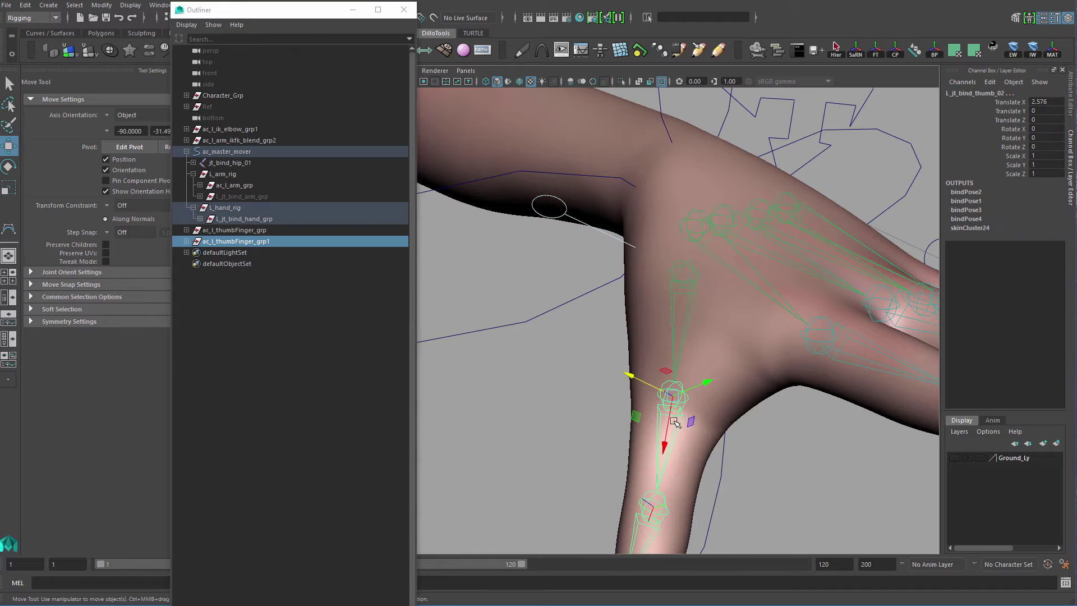
pyautogui.click(1055, 54)
pyautogui.keyDown('alt'); pyautogui.moveTo(657, 319); pyautogui.dragTo(663, 306); pyautogui.keyUp('alt')
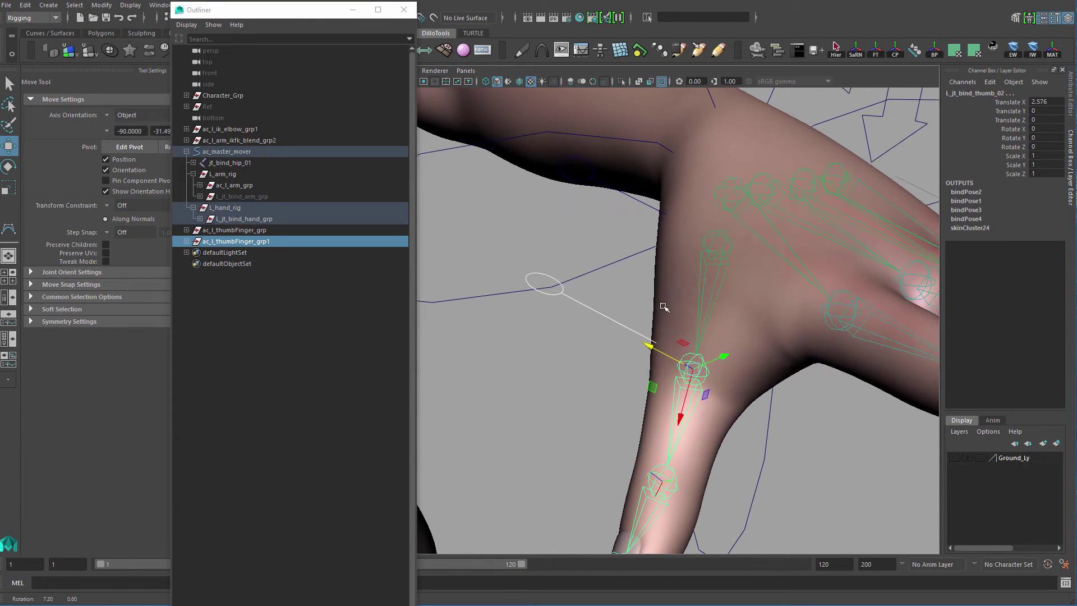
pyautogui.keyDown('alt'); pyautogui.moveTo(618, 233); pyautogui.dragTo(634, 188); pyautogui.keyUp('alt')
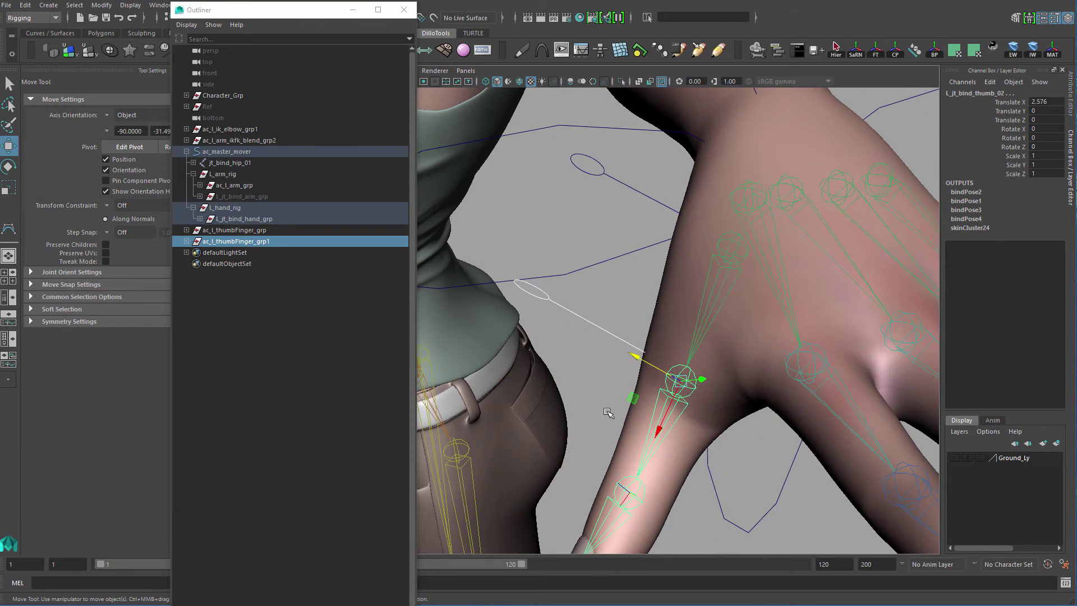
pyautogui.moveTo(609, 413)
pyautogui.keyDown('alt'); pyautogui.mouseDown()
pyautogui.moveTo(656, 399)
pyautogui.moveTo(617, 401)
pyautogui.mouseUp(); pyautogui.keyUp('alt')
pyautogui.click(557, 401)
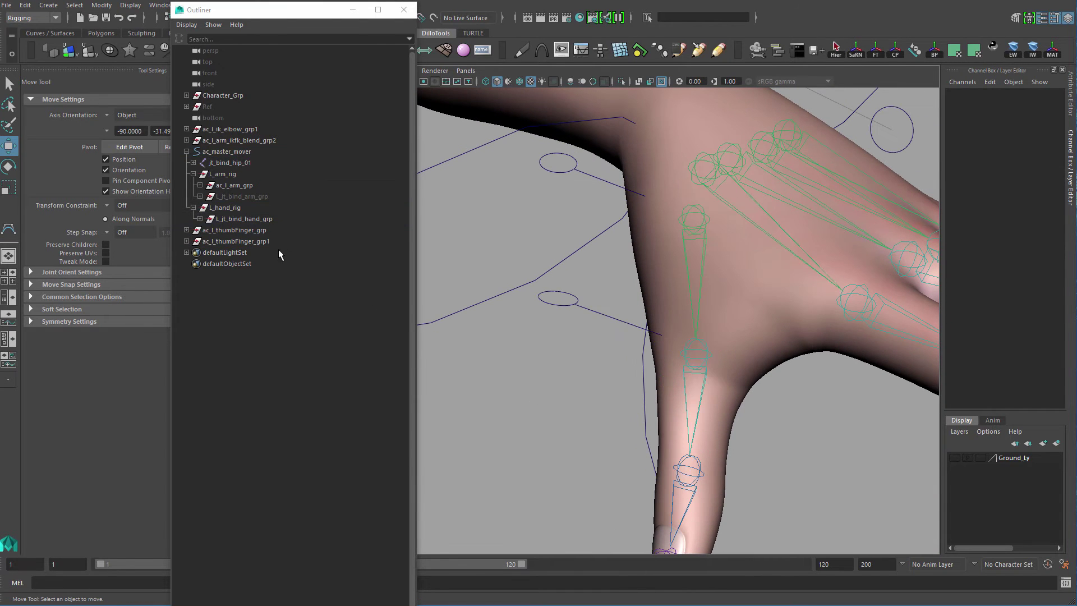
pyautogui.click(267, 240)
pyautogui.moveTo(589, 261)
pyautogui.keyDown('alt'); pyautogui.mouseDown()
pyautogui.moveTo(625, 291)
pyautogui.moveTo(594, 263)
pyautogui.mouseUp(); pyautogui.keyUp('alt')
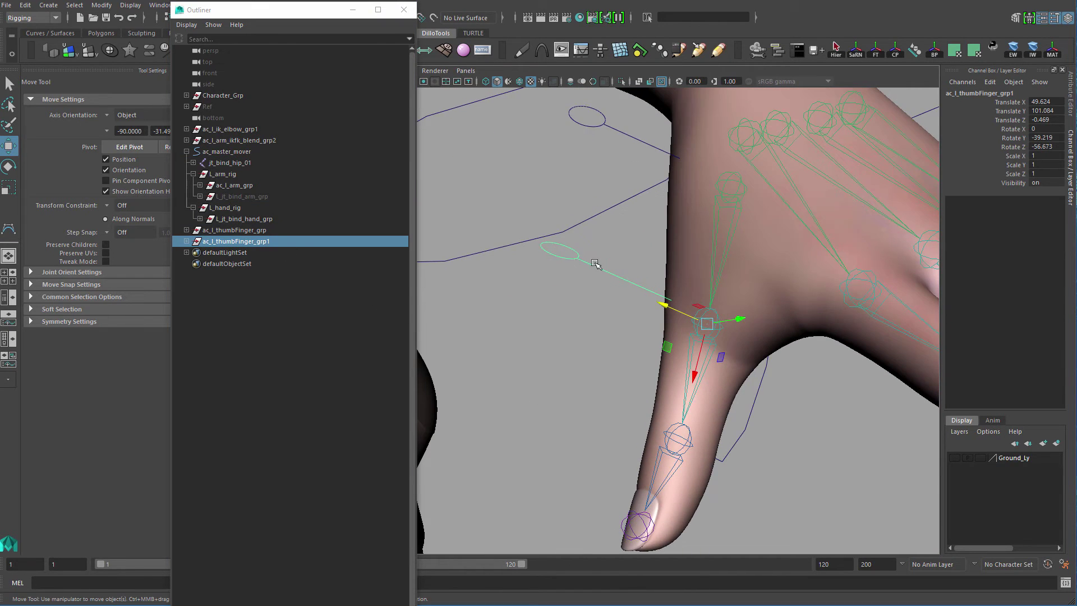
pyautogui.keyDown('alt'); pyautogui.moveTo(655, 446); pyautogui.dragTo(655, 380, button='middle'); pyautogui.keyUp('alt')
pyautogui.keyDown('shift'); pyautogui.click(661, 412); pyautogui.keyUp('shift')
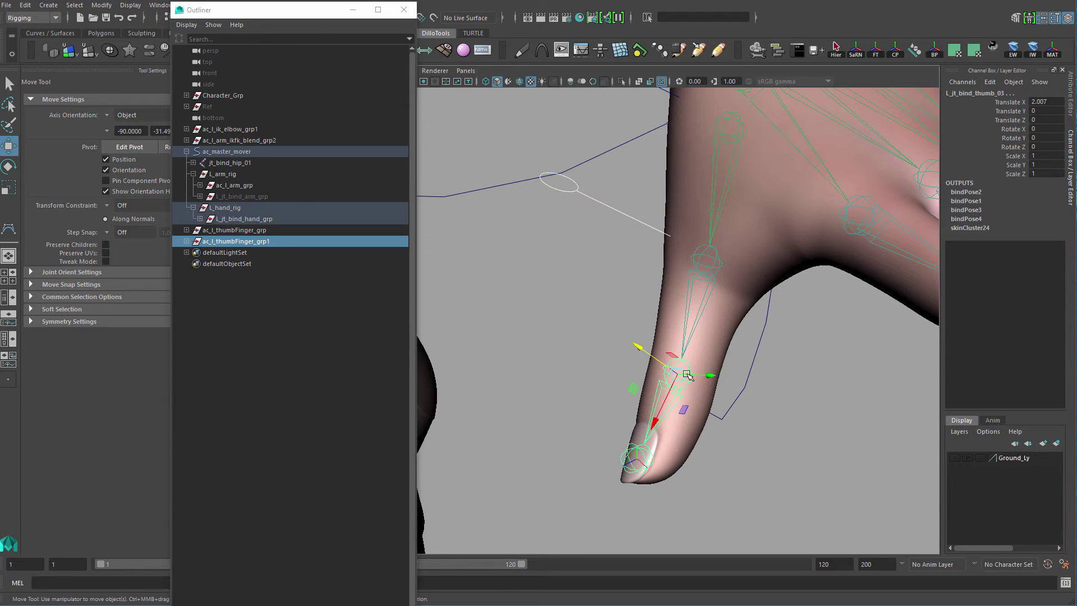
pyautogui.keyDown('alt'); pyautogui.moveTo(662, 359); pyautogui.dragTo(691, 334); pyautogui.keyUp('alt')
pyautogui.click(1059, 55)
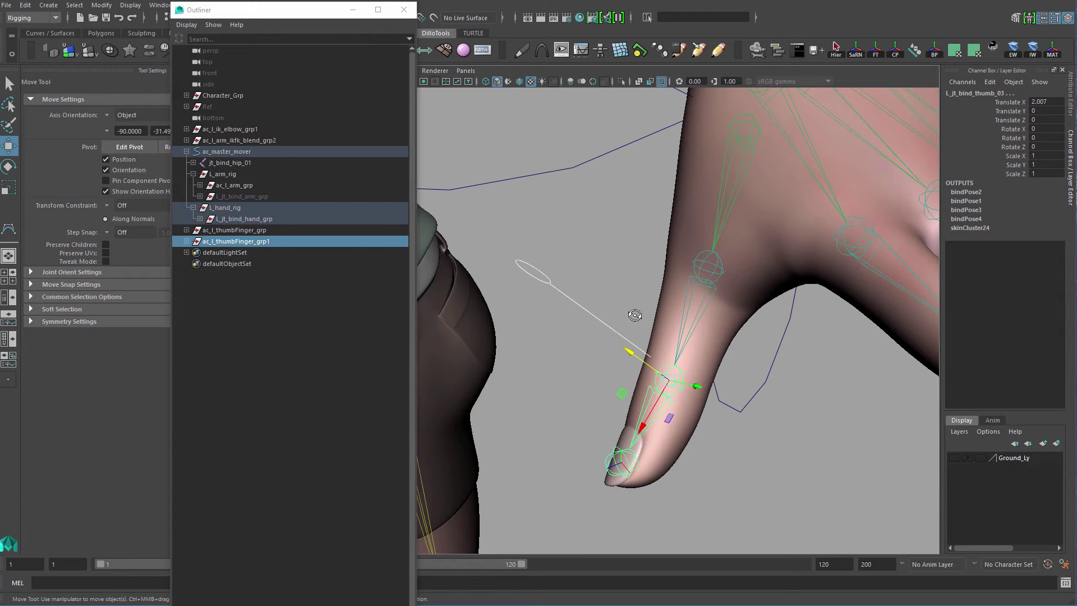
pyautogui.keyDown('alt'); pyautogui.moveTo(634, 314); pyautogui.dragTo(824, 239); pyautogui.keyUp('alt')
pyautogui.hotkey('ctrl', 'z')
# Duplicate ac_l_thumbFinger_grp1, match the copy to the L_jt_bind_thumb_03 joint, and check its control's rotation axes.
pyautogui.click(617, 297)
pyautogui.click(260, 241)
pyautogui.hotkey('ctrl', 'd')
pyautogui.keyDown('shift'); pyautogui.click(633, 390); pyautogui.keyUp('shift')
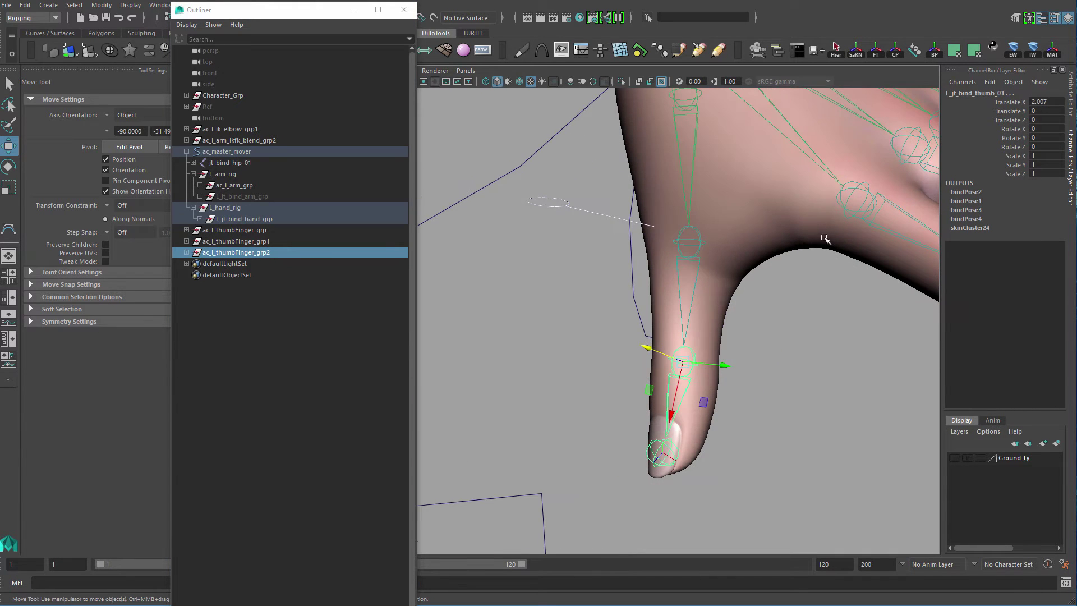
pyautogui.click(1052, 54)
pyautogui.keyDown('alt'); pyautogui.moveTo(695, 247); pyautogui.dragTo(583, 335); pyautogui.keyUp('alt')
pyautogui.scroll(-3, 617, 274)
pyautogui.click(550, 336)
pyautogui.press('e')
pyautogui.moveTo(625, 376)
pyautogui.keyDown('alt'); pyautogui.mouseDown()
pyautogui.moveTo(558, 348)
pyautogui.moveTo(590, 353)
pyautogui.moveTo(631, 384)
pyautogui.moveTo(621, 382)
pyautogui.mouseUp(); pyautogui.keyUp('alt')
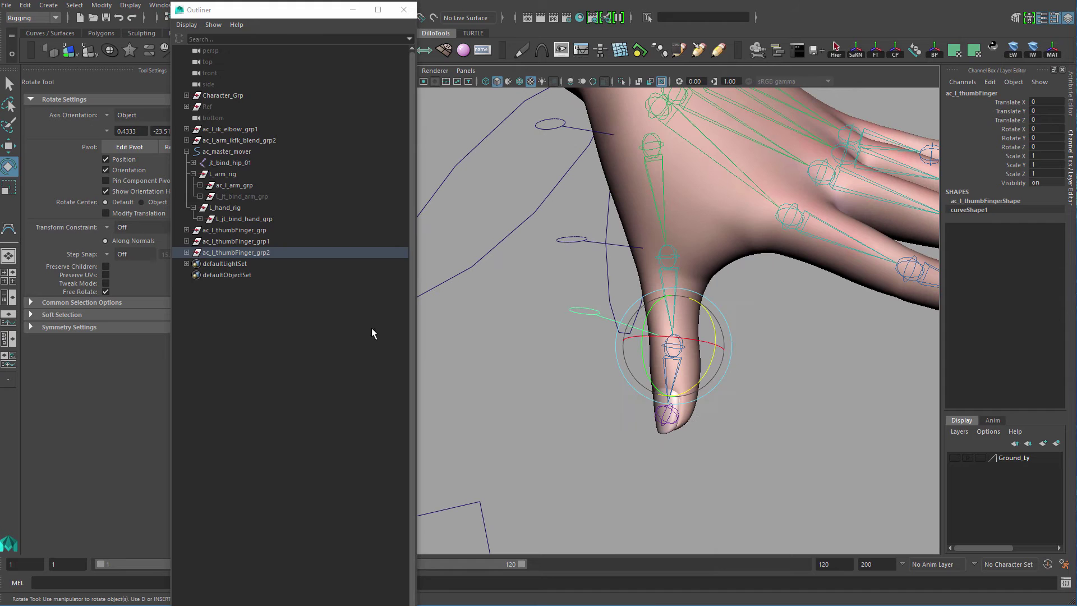
# Rename ac_l_thumbFinger_grp1 as ac_l_thumbFinger_grp3 and expand its hierarchy down to the control curve.
pyautogui.click(262, 242)
pyautogui.click(186, 241)
pyautogui.doubleClick(275, 242)
pyautogui.click(275, 242)
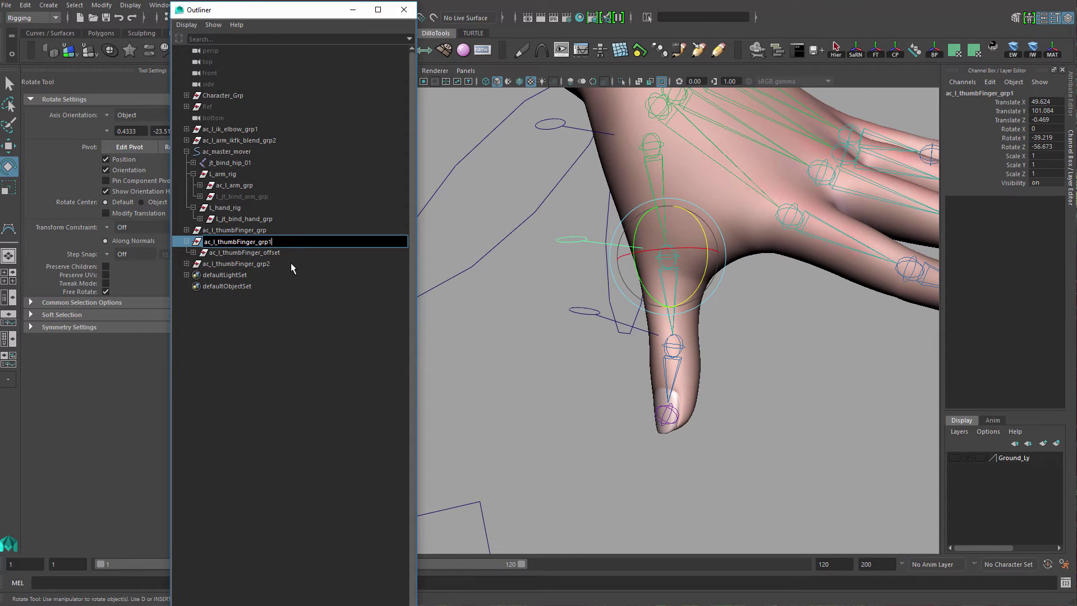
pyautogui.write('3')
pyautogui.doubleClick(266, 254)
pyautogui.click(193, 252)
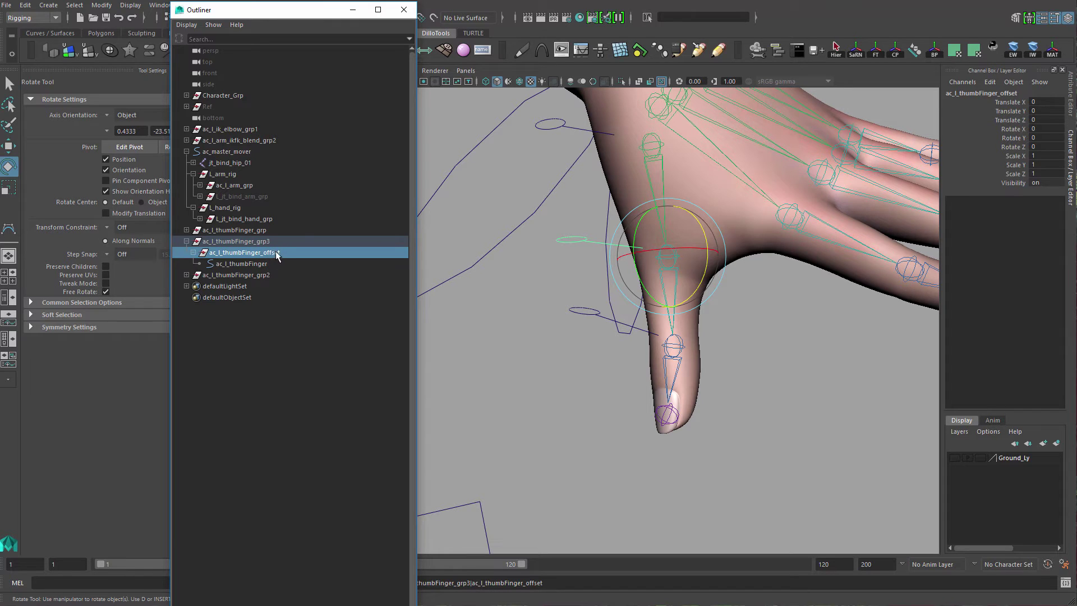
# Rename the control curve inside ac_l_thumbFinger_grp as ac_l_thumbFinger_01.
pyautogui.click(251, 240)
pyautogui.click(199, 219)
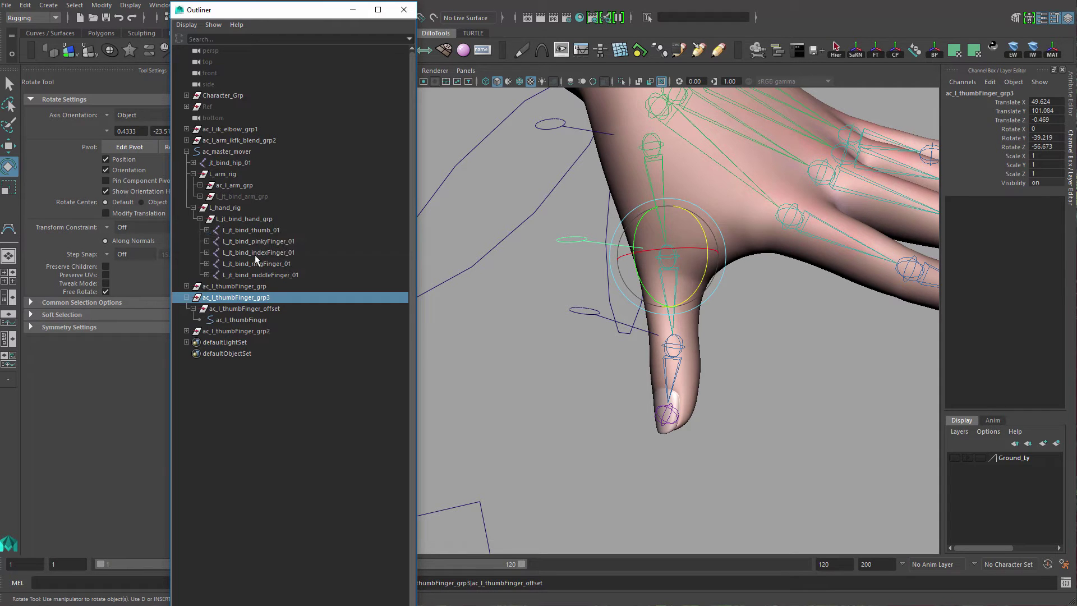
pyautogui.click(200, 219)
pyautogui.click(227, 231)
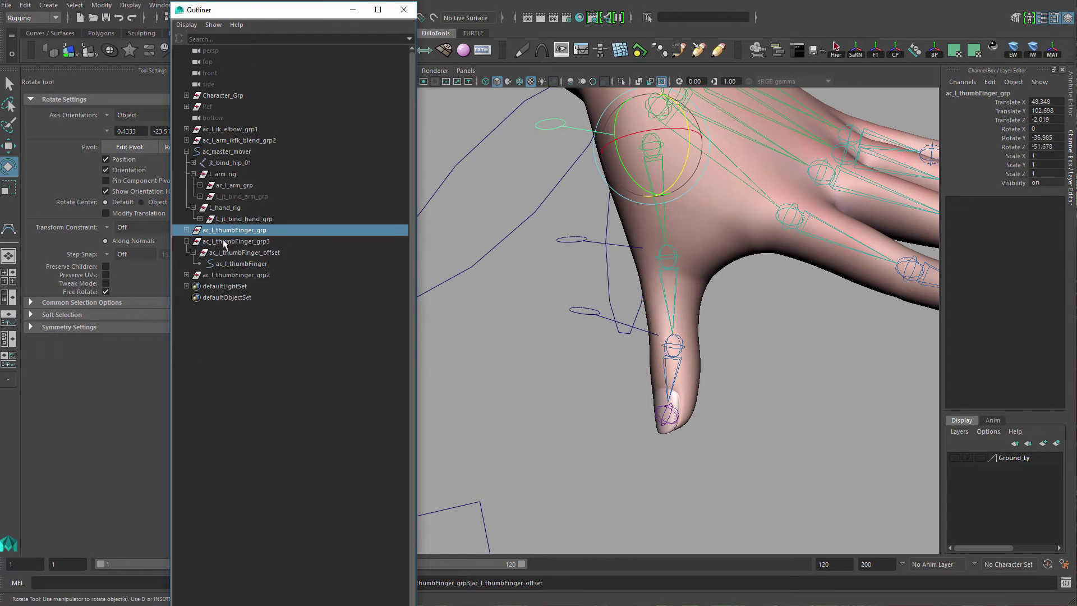
pyautogui.click(187, 230)
pyautogui.doubleClick(268, 253)
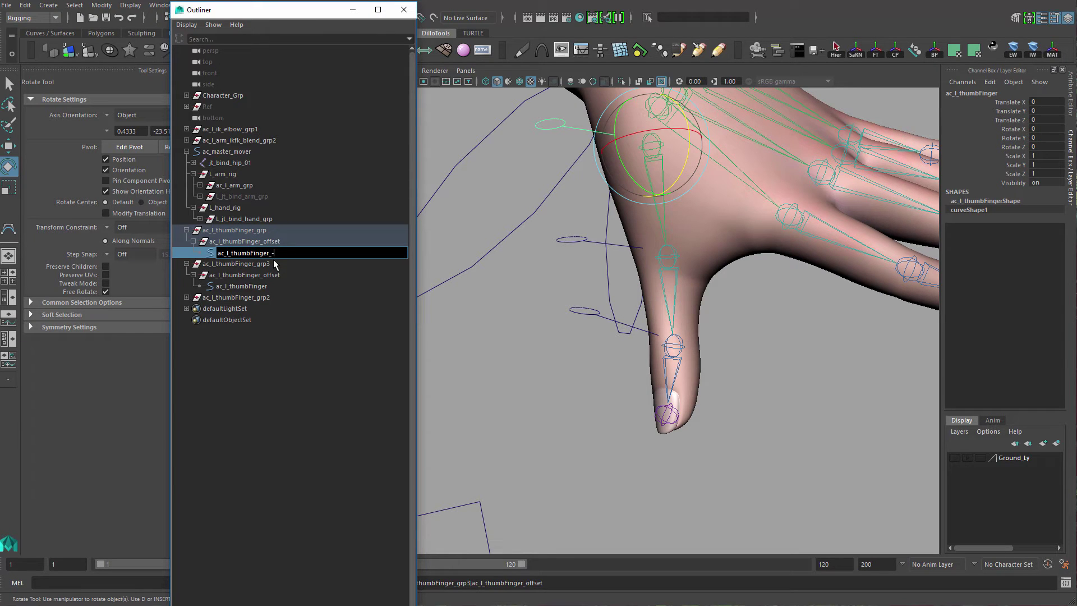
pyautogui.press('Return')
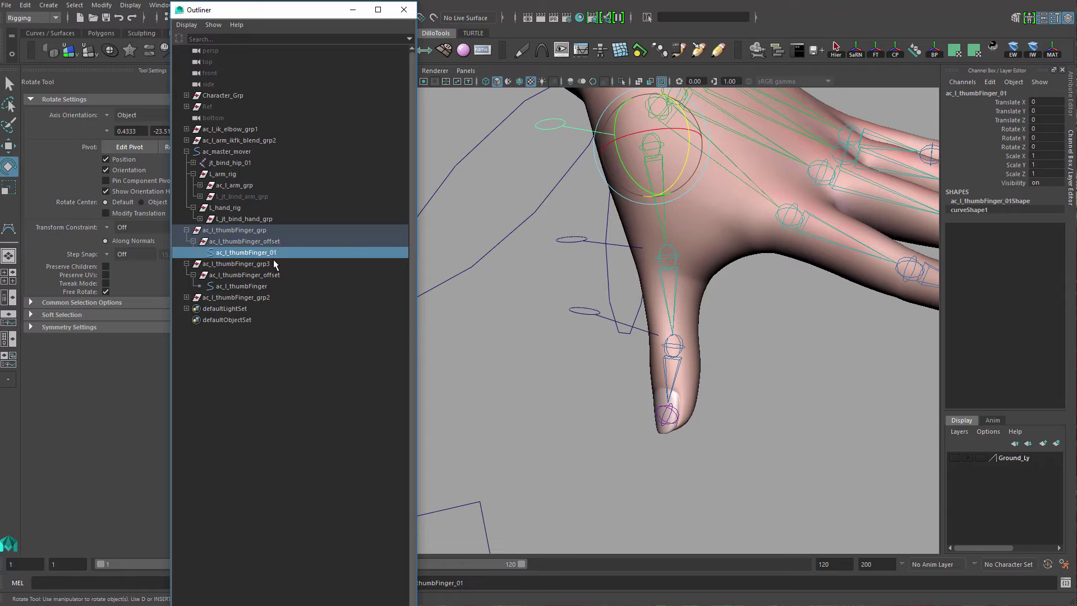
# Copy the first thumb control's name and rename its offset group as ac_l_thumbFinger_01_offset.
pyautogui.doubleClick(286, 254)
pyautogui.hotkey('ctrl', 'c')
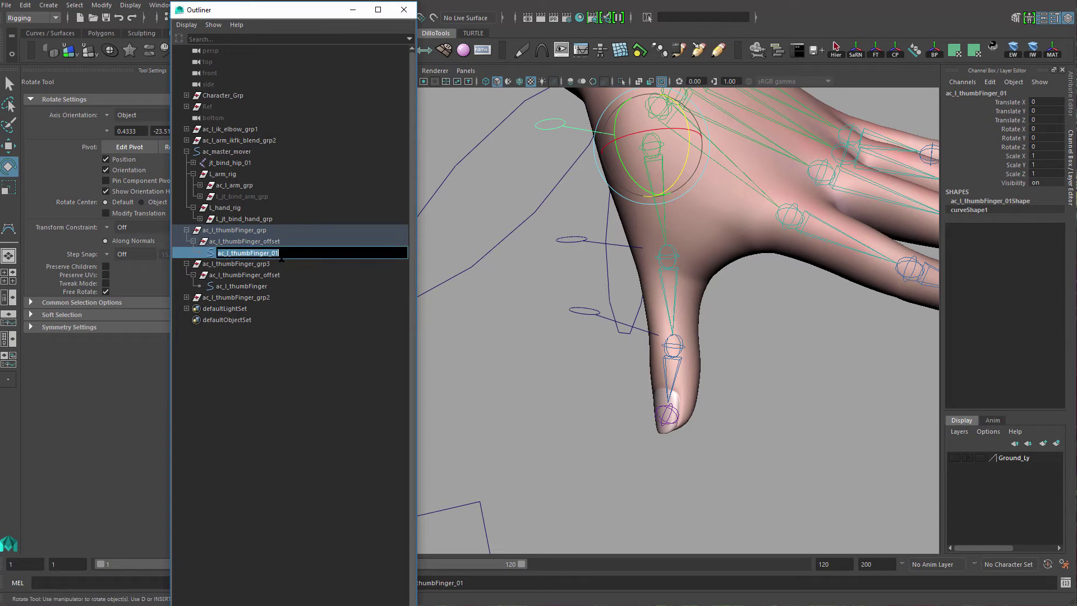
pyautogui.doubleClick(264, 242)
pyautogui.moveTo(264, 242); pyautogui.dragTo(209, 244)
pyautogui.hotkey('ctrl', 'v')
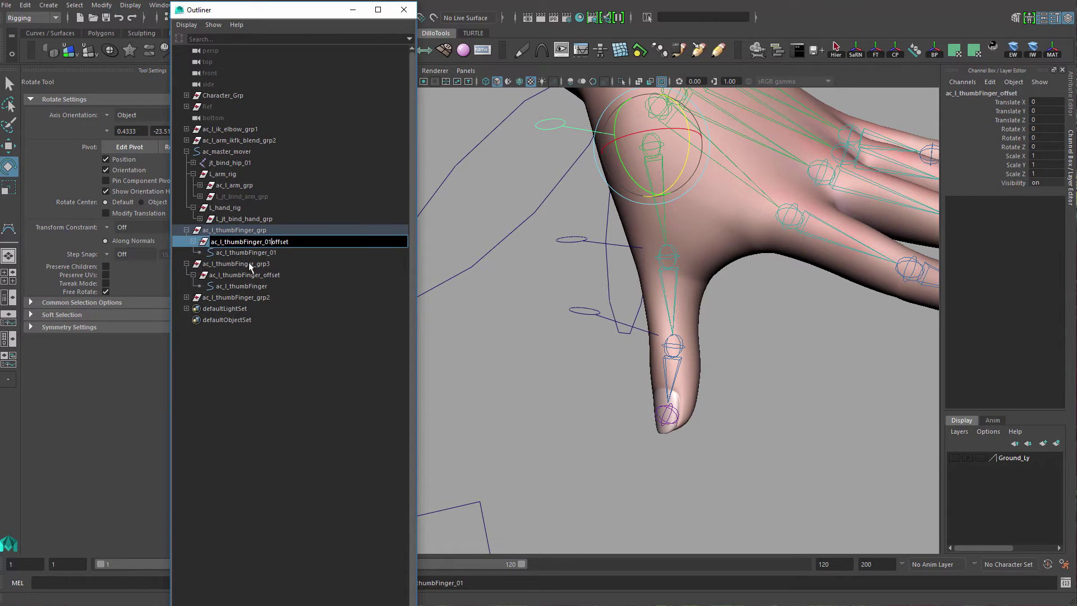
pyautogui.write('_')
pyautogui.press('Return')
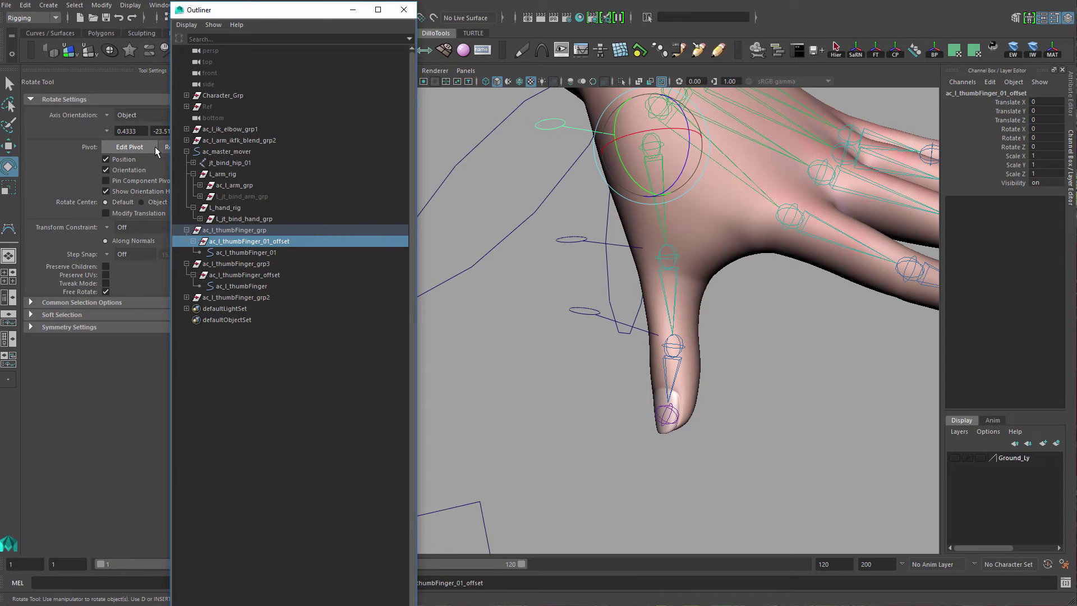
# Rename the first thumb control's top group as ac_l_thumbFinger_01_grp.
pyautogui.doubleClick(258, 231)
pyautogui.moveTo(258, 231); pyautogui.dragTo(144, 240)
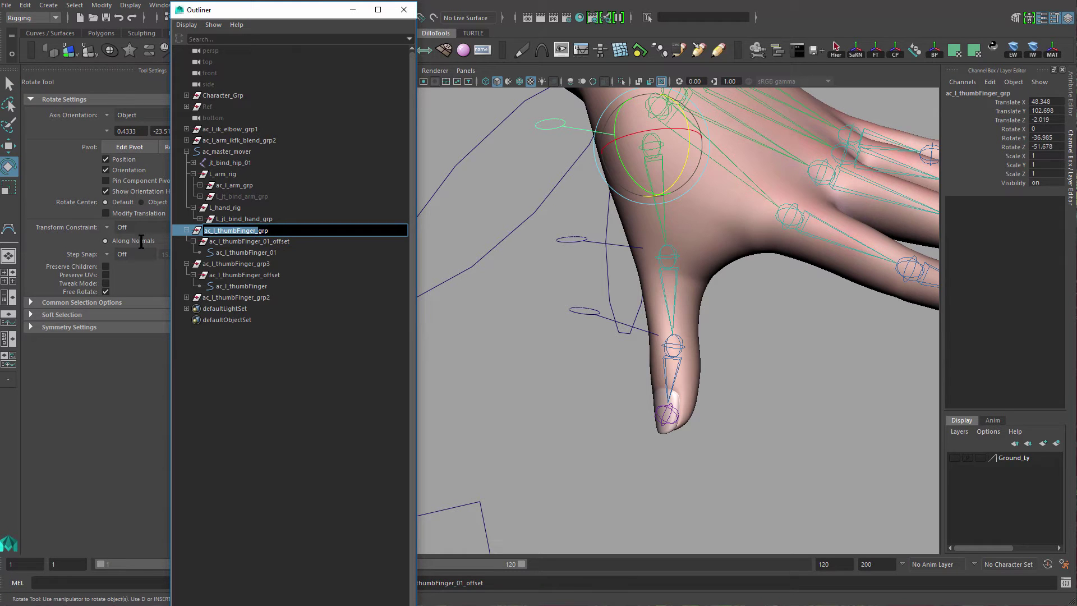
pyautogui.hotkey('ctrl', 'v')
pyautogui.write('_')
pyautogui.press('Return')
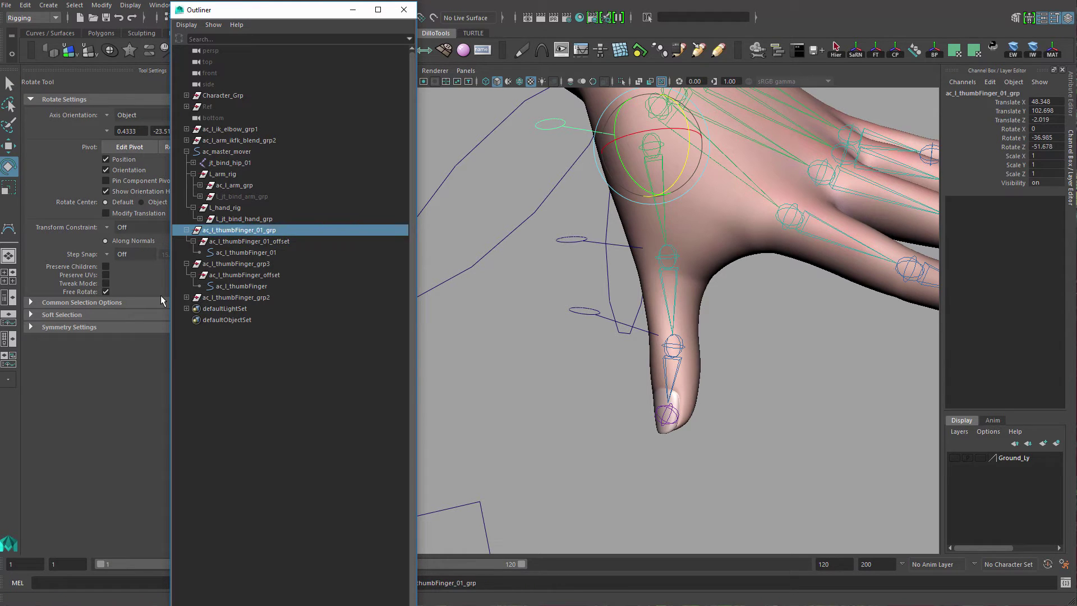
# Rename the second thumb control as ac_l_thumbFinger_02 and its offset group as ac_l_thumbFinger_02_offset.
pyautogui.doubleClick(241, 287)
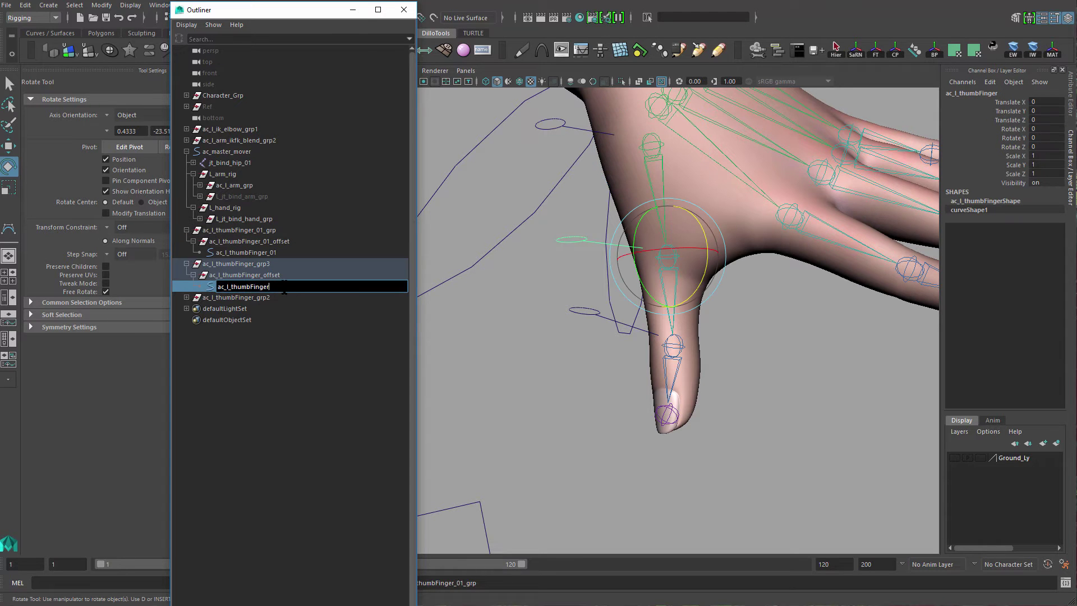
pyautogui.write('_01')
pyautogui.hotkey('ctrl', 'a')
pyautogui.hotkey('ctrl', 'c')
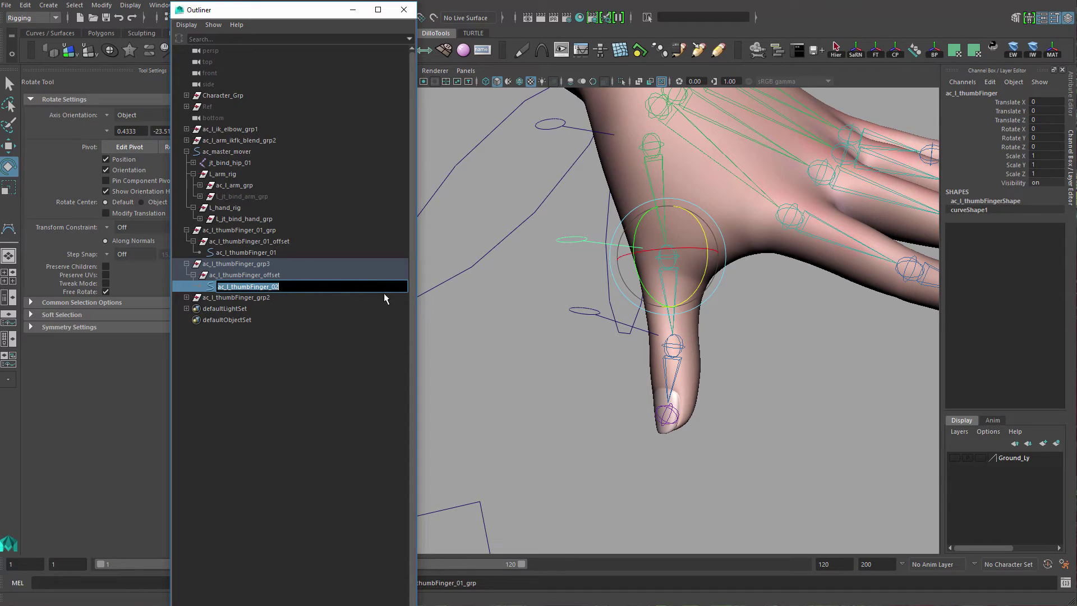
pyautogui.doubleClick(274, 275)
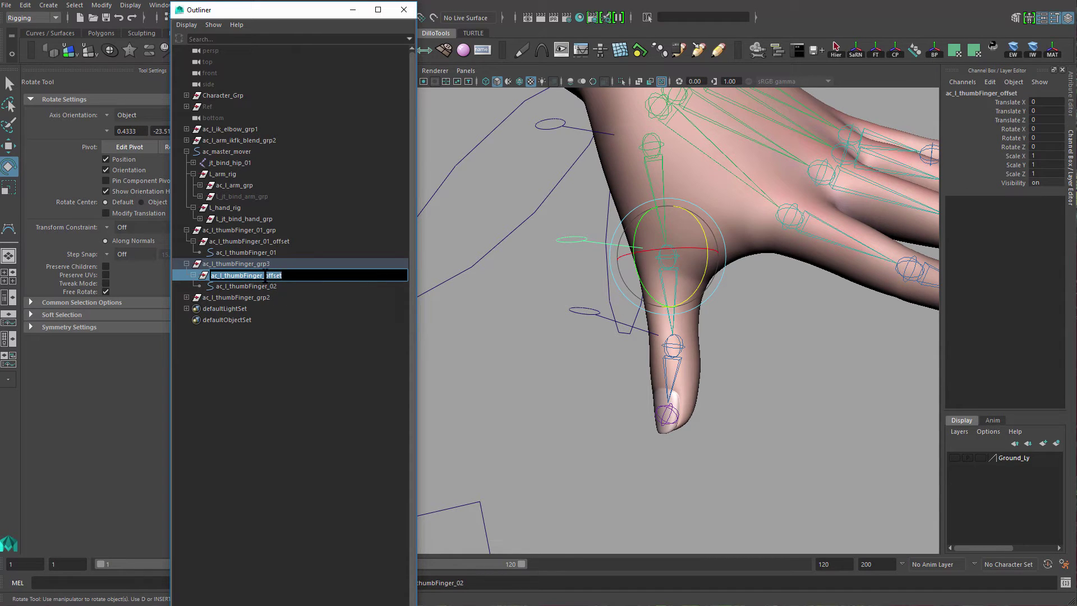
pyautogui.click(264, 275)
pyautogui.write('02_')
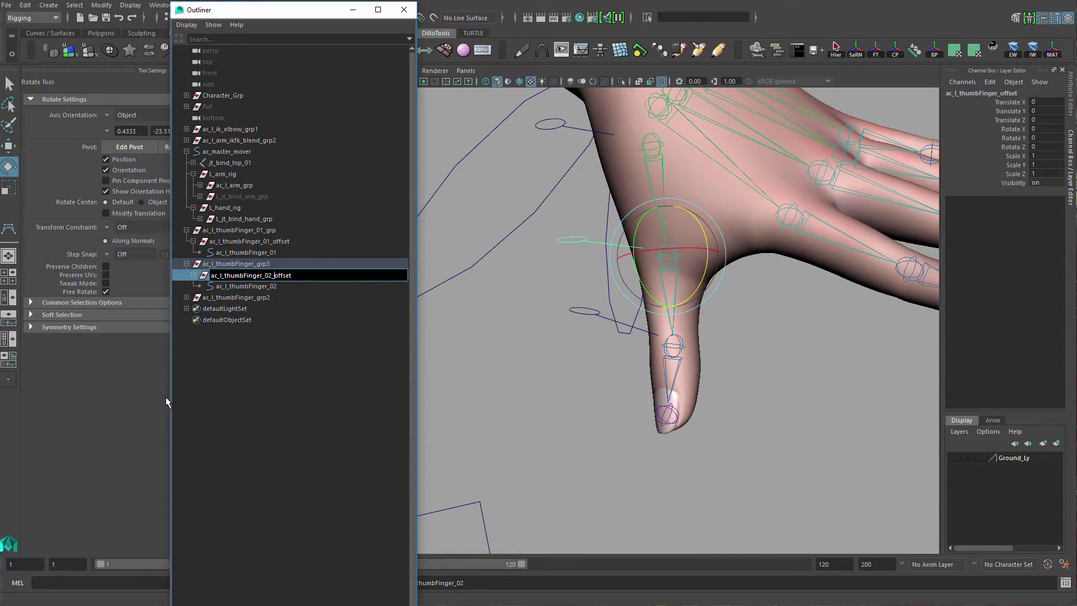
pyautogui.press('Return')
# Rename the second thumb control's top group as ac_l_thumbFinger_02_grp.
pyautogui.doubleClick(243, 265)
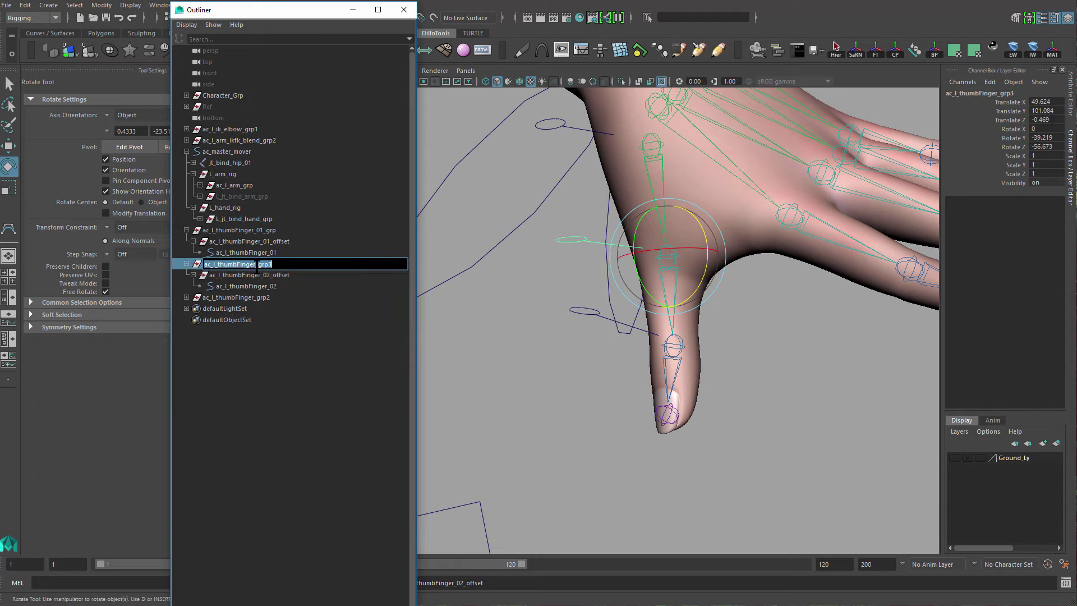
pyautogui.moveTo(258, 264); pyautogui.dragTo(168, 269)
pyautogui.hotkey('ctrl', 'v')
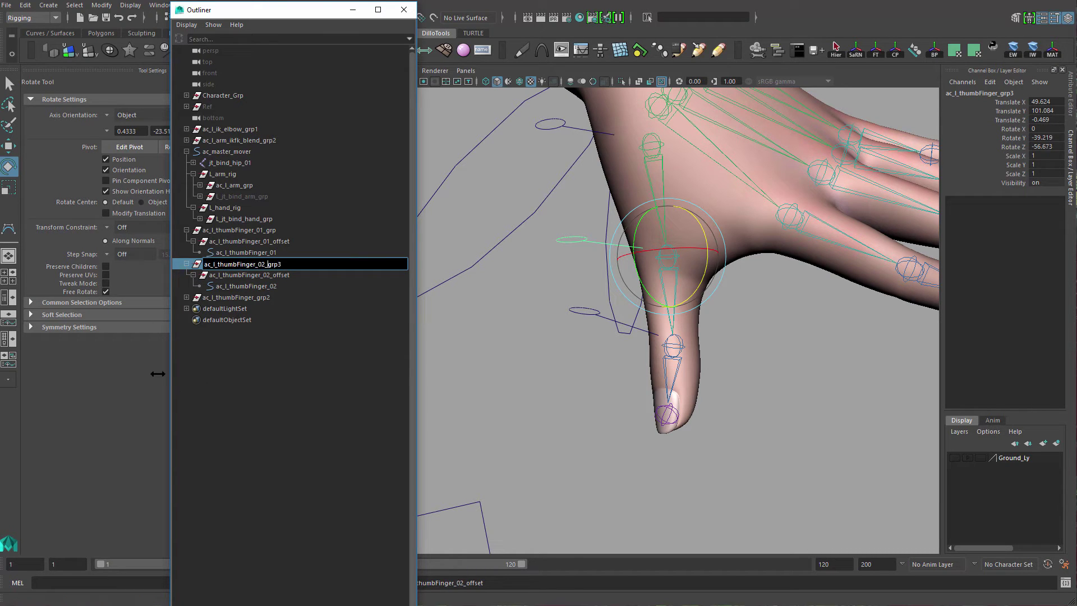
pyautogui.press('Return')
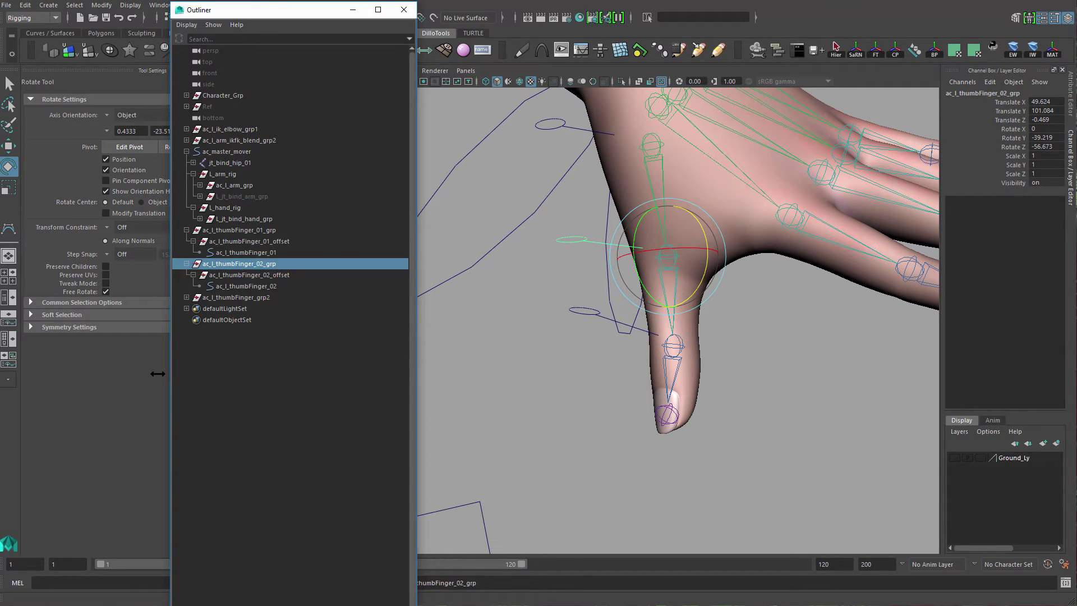
# Expand the third thumb control's group hierarchy and rename its curve as ac_l_thumbFinger_03.
pyautogui.click(258, 307)
pyautogui.click(247, 297)
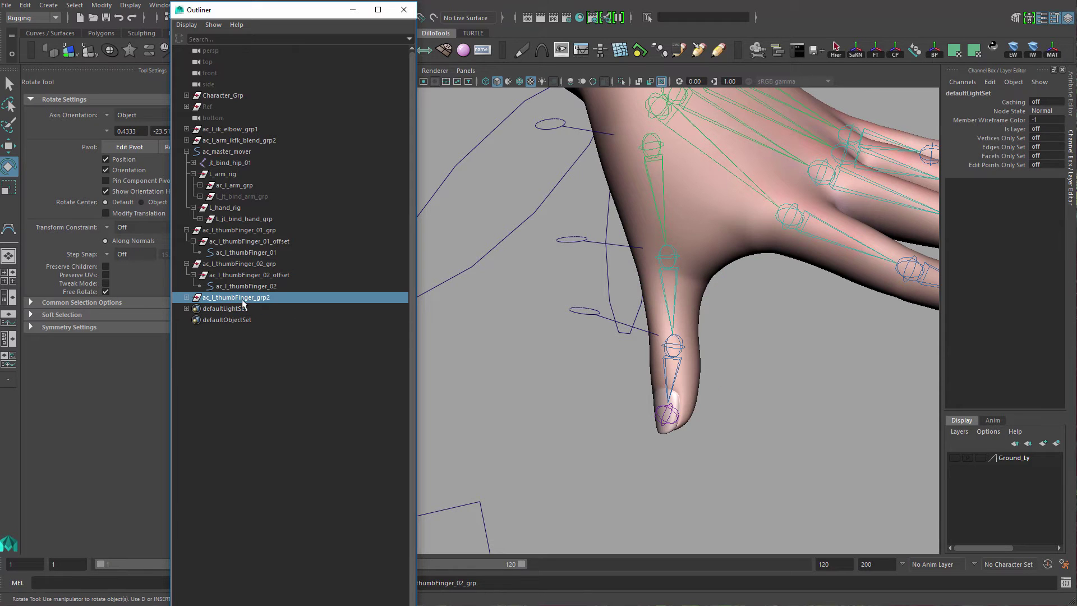
pyautogui.click(186, 298)
pyautogui.click(193, 309)
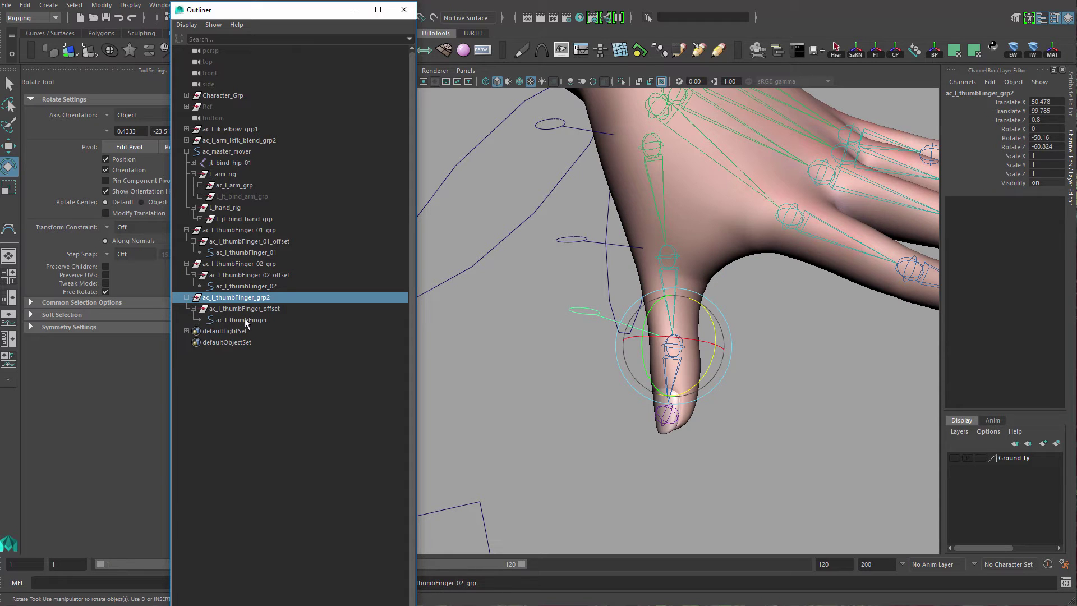
pyautogui.doubleClick(269, 320)
pyautogui.hotkey('ctrl', 'v')
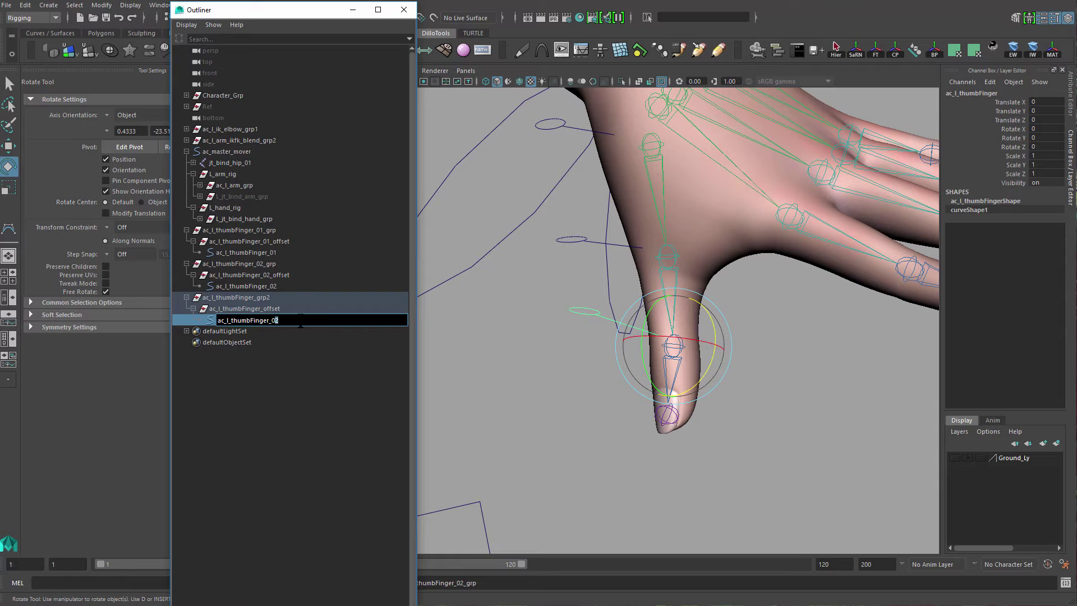
pyautogui.write('3')
pyautogui.press('Return')
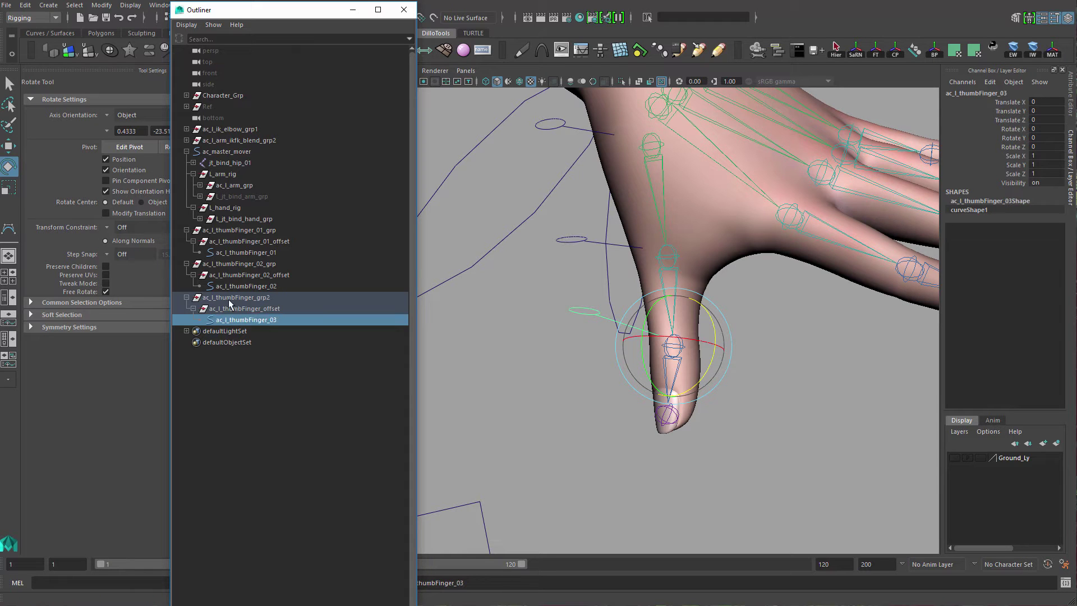
# Rename the third thumb control's offset group as ac_l_thumbFinger_03_offset.
pyautogui.click(269, 310)
pyautogui.doubleClick(270, 310)
pyautogui.moveTo(269, 313); pyautogui.dragTo(181, 321)
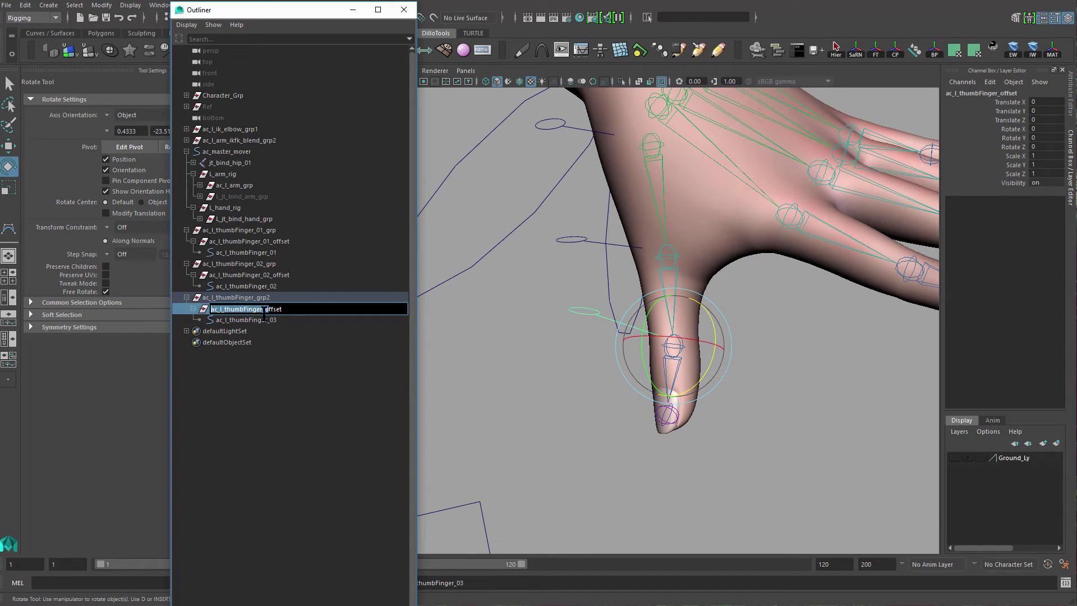
pyautogui.moveTo(264, 313); pyautogui.dragTo(207, 314)
pyautogui.hotkey('ctrl', 'v')
pyautogui.write('_')
pyautogui.press('Left')
pyautogui.press('BackSpace')
pyautogui.write('3')
pyautogui.press('Return')
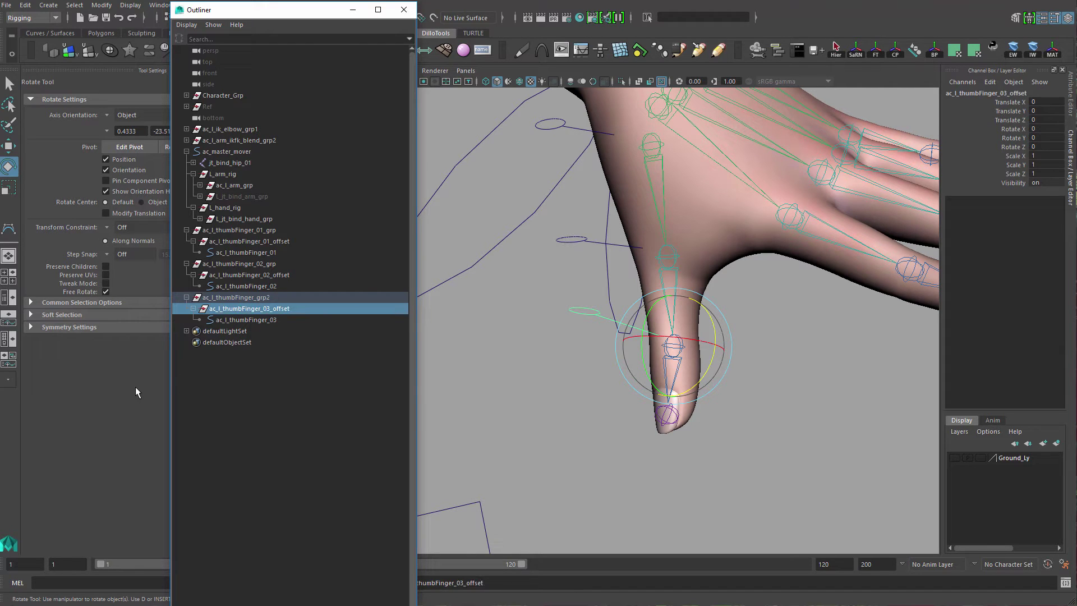
# Rename the third thumb control's top group as ac_l_thumbFinger_03_grp and clear the selection.
pyautogui.doubleClick(296, 299)
pyautogui.click(303, 299)
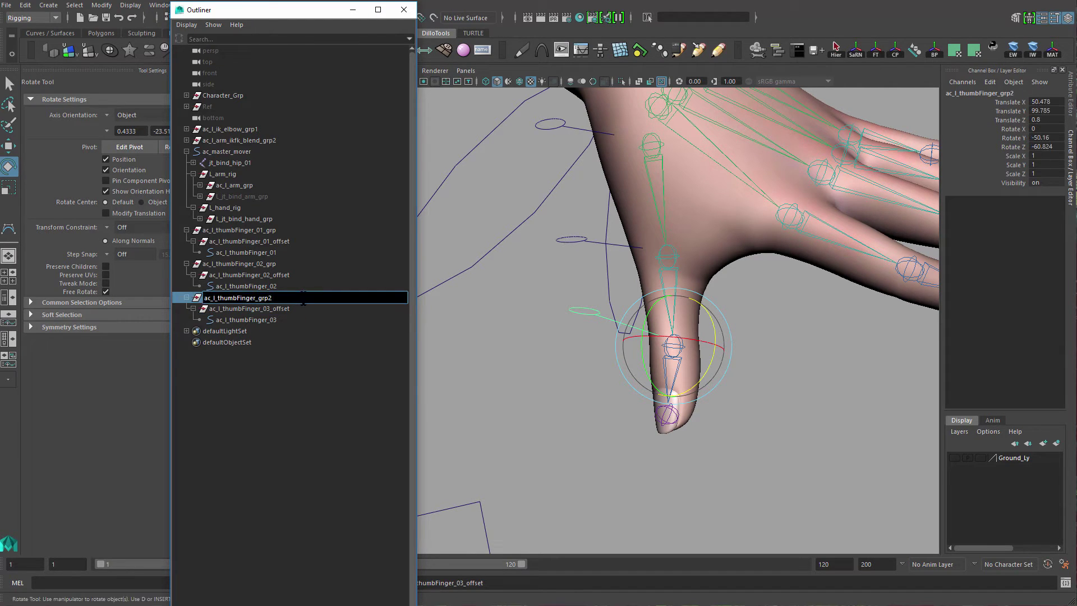
pyautogui.press('Return')
pyautogui.doubleClick(254, 301)
pyautogui.moveTo(255, 300); pyautogui.dragTo(66, 349)
pyautogui.hotkey('ctrl', 'v')
pyautogui.press('BackSpace')
pyautogui.write('3')
pyautogui.press('Return')
pyautogui.click(282, 398)
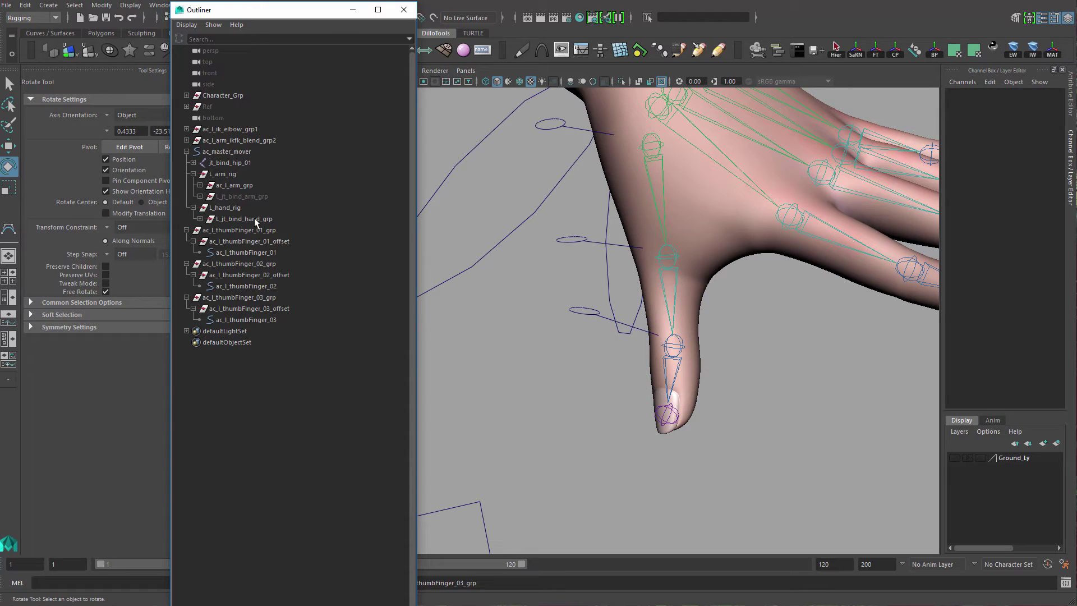
pyautogui.keyDown('alt'); pyautogui.moveTo(497, 226); pyautogui.dragTo(481, 242, button='middle'); pyautogui.keyUp('alt')
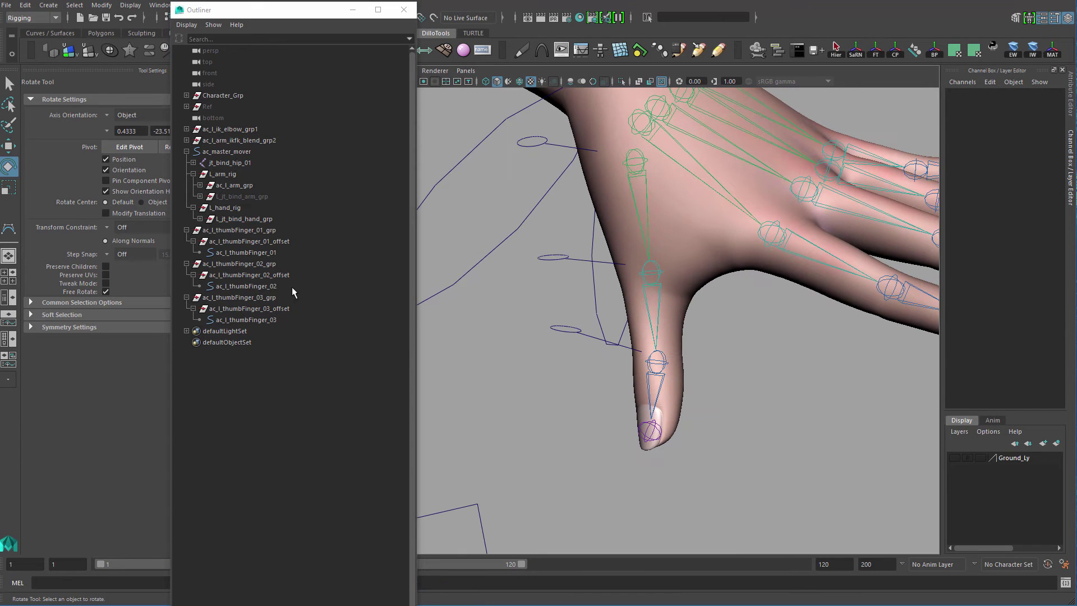
# Examine the three thumb control groups and how their controls sit along the left hand's thumb joints.
pyautogui.click(250, 301)
pyautogui.keyDown('ctrl'); pyautogui.click(265, 268); pyautogui.keyUp('ctrl')
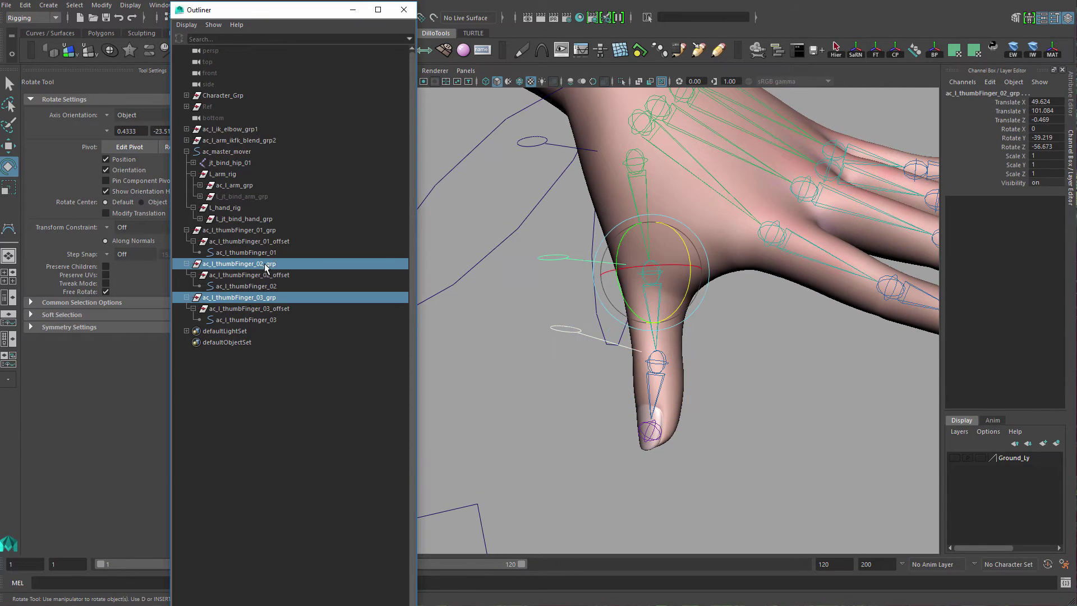
pyautogui.click(272, 231)
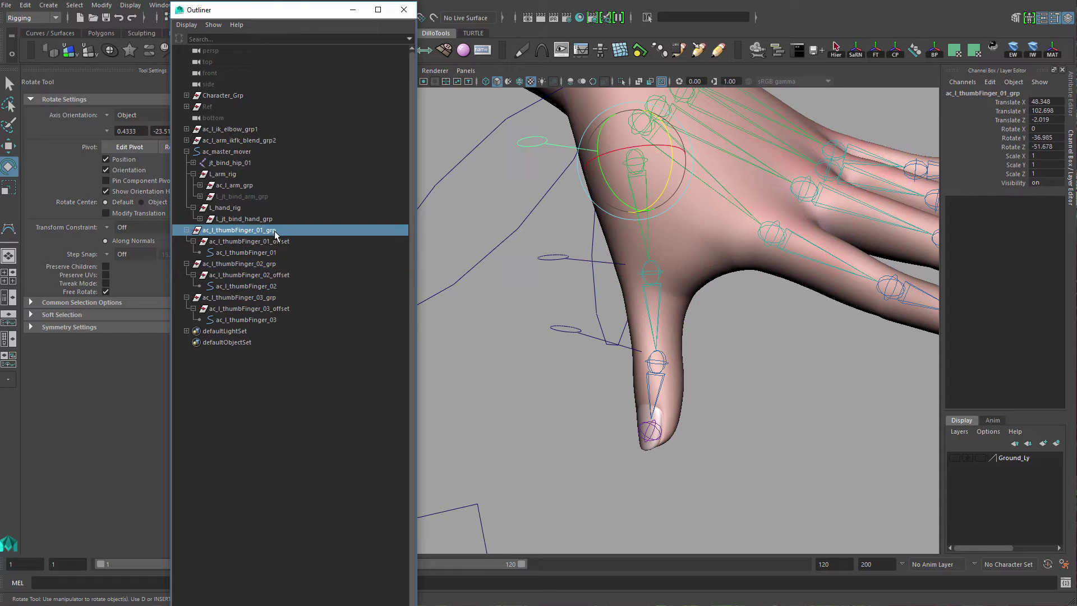
pyautogui.keyDown('ctrl'); pyautogui.click(277, 265); pyautogui.keyUp('ctrl')
pyautogui.keyDown('ctrl'); pyautogui.click(279, 296); pyautogui.keyUp('ctrl')
pyautogui.scroll(-4, 533, 285)
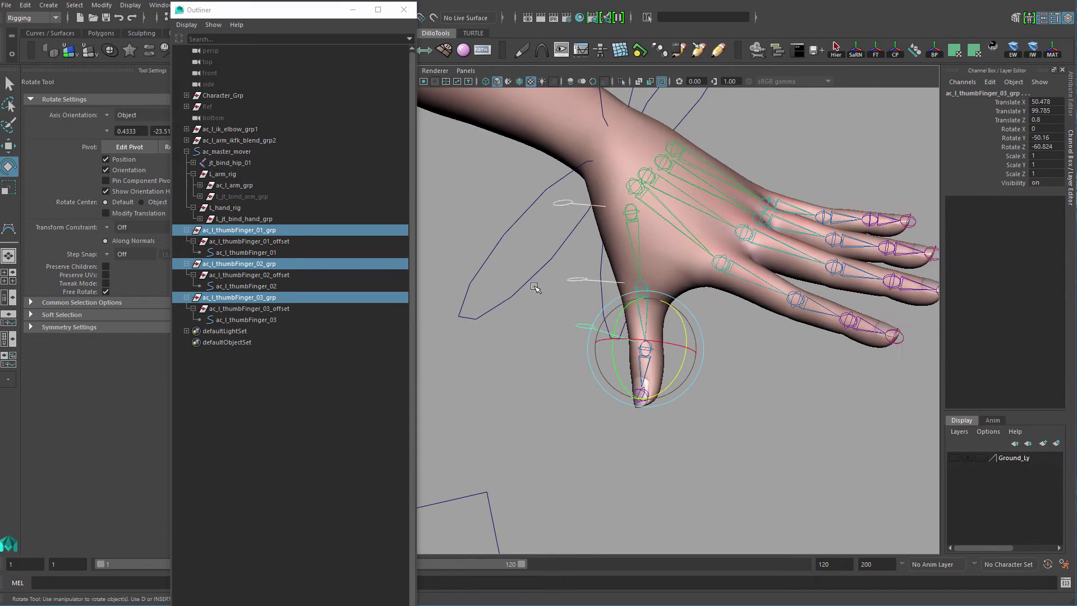
pyautogui.keyDown('alt'); pyautogui.moveTo(535, 288); pyautogui.dragTo(493, 367); pyautogui.keyUp('alt')
pyautogui.click(460, 375)
pyautogui.keyDown('alt'); pyautogui.moveTo(671, 285); pyautogui.dragTo(598, 323); pyautogui.keyUp('alt')
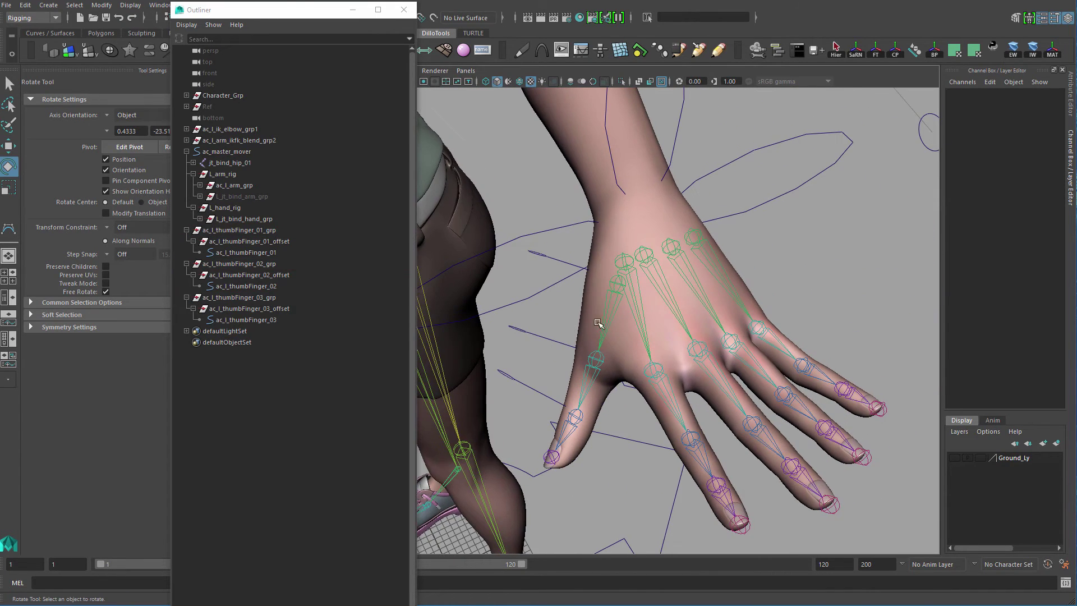
pyautogui.keyDown('alt'); pyautogui.moveTo(508, 315); pyautogui.dragTo(493, 325); pyautogui.keyUp('alt')
# Collapse the hierarchies of the three thumb control groups, ac_l_thumbFinger_01_grp through ac_l_thumbFinger_03_grp.
pyautogui.click(230, 298)
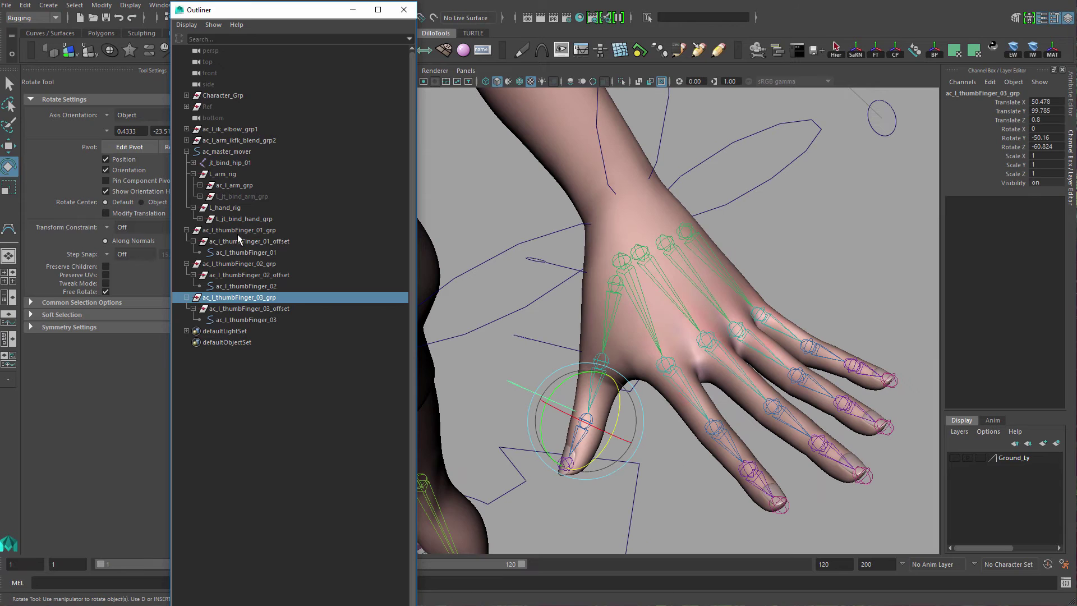
pyautogui.click(240, 230)
pyautogui.click(187, 297)
pyautogui.click(187, 264)
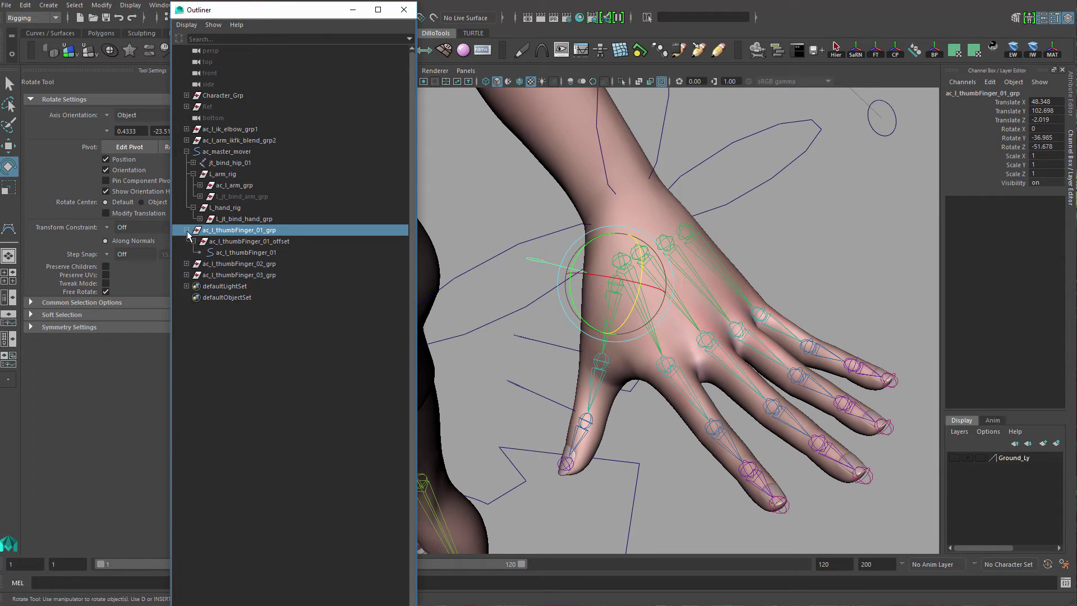
pyautogui.click(186, 231)
# Duplicate ac_l_thumbFinger_03_grp and match the copy to the index finger's base joint, L_jt_bind_indexFinger_01.
pyautogui.click(260, 250)
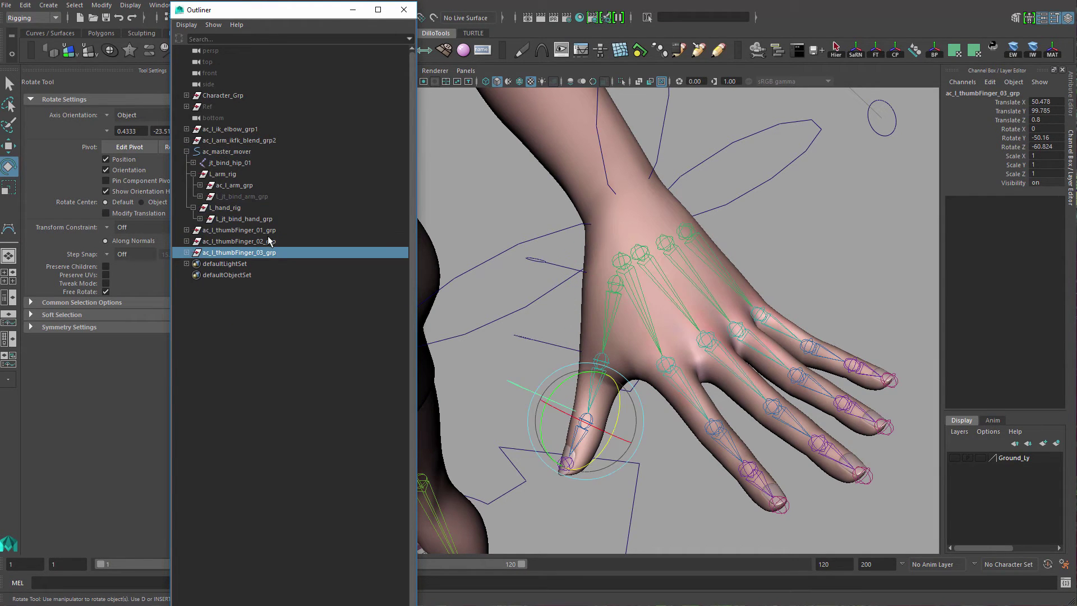
pyautogui.hotkey('ctrl', 'd')
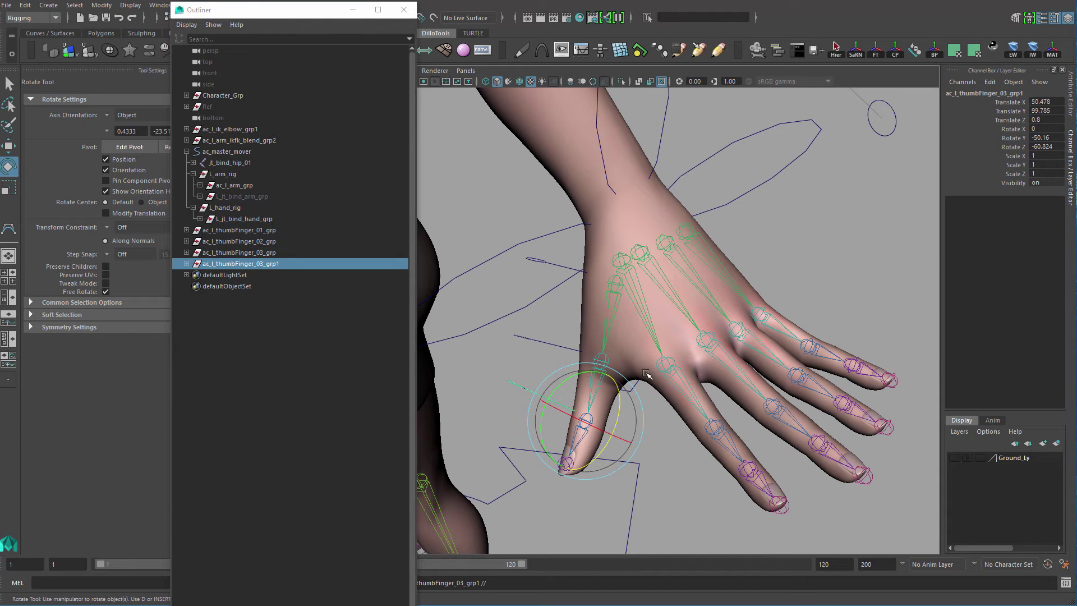
pyautogui.keyDown('alt'); pyautogui.moveTo(647, 373); pyautogui.dragTo(631, 314); pyautogui.keyUp('alt')
pyautogui.click(644, 302)
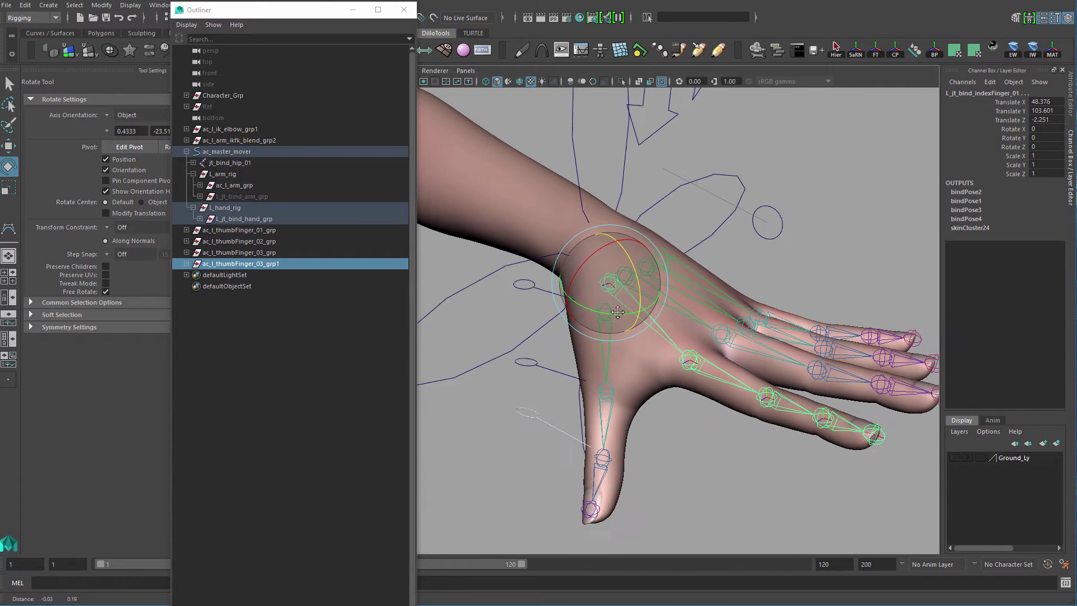
pyautogui.keyDown('alt'); pyautogui.moveTo(631, 315); pyautogui.dragTo(673, 325, button='right'); pyautogui.keyUp('alt')
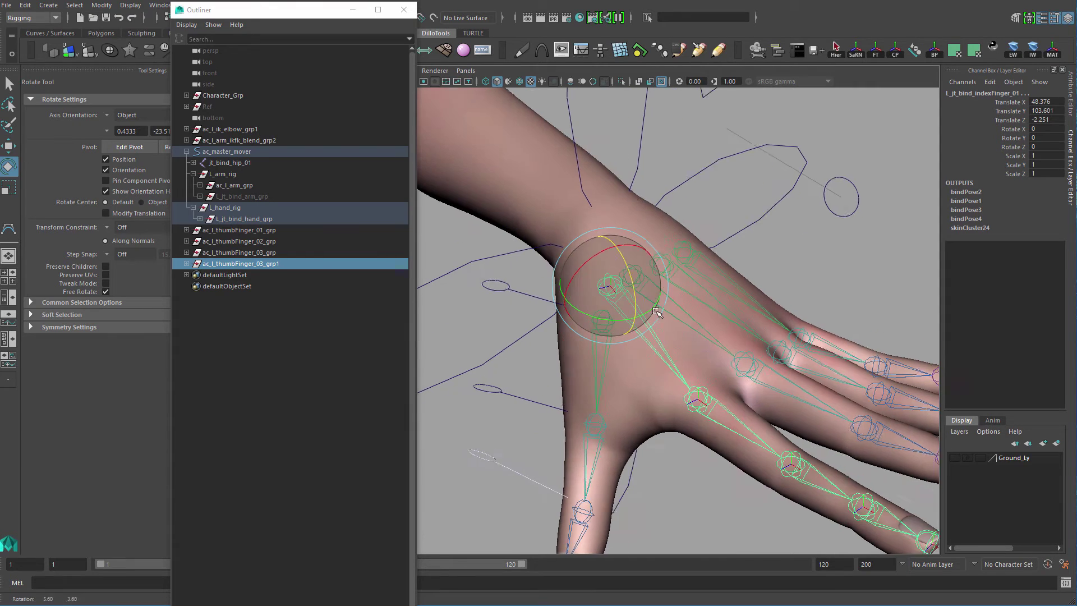
pyautogui.click(1058, 51)
pyautogui.keyDown('alt'); pyautogui.moveTo(608, 300); pyautogui.dragTo(554, 304); pyautogui.keyUp('alt')
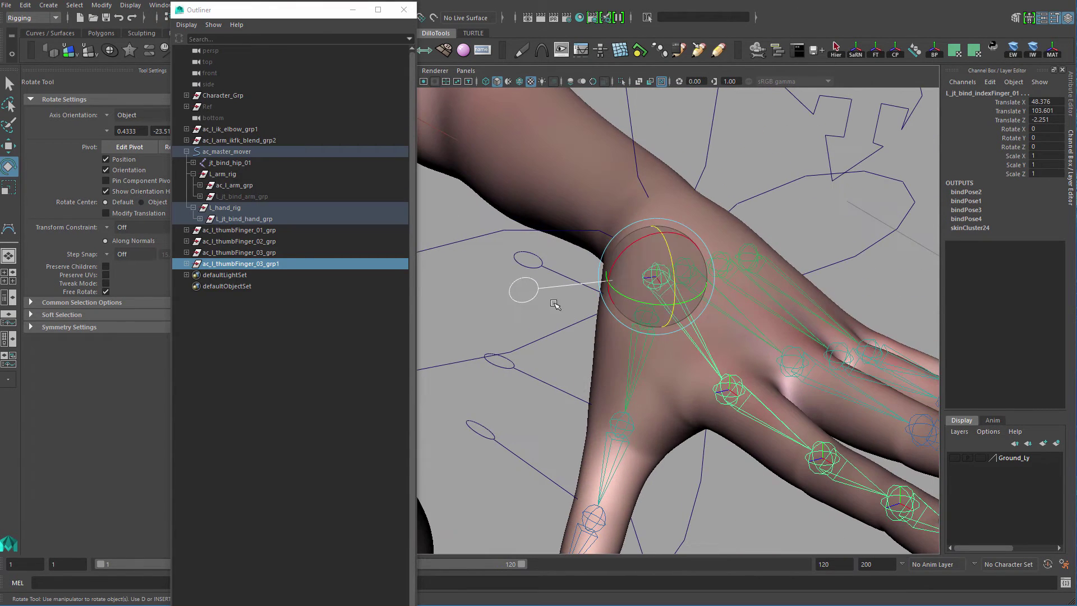
# Isolate the duplicated control curve, select all its control vertices, and bring the rest of the scene back into view.
pyautogui.press('q')
pyautogui.click(534, 300)
pyautogui.hotkey('ctrl', '1')
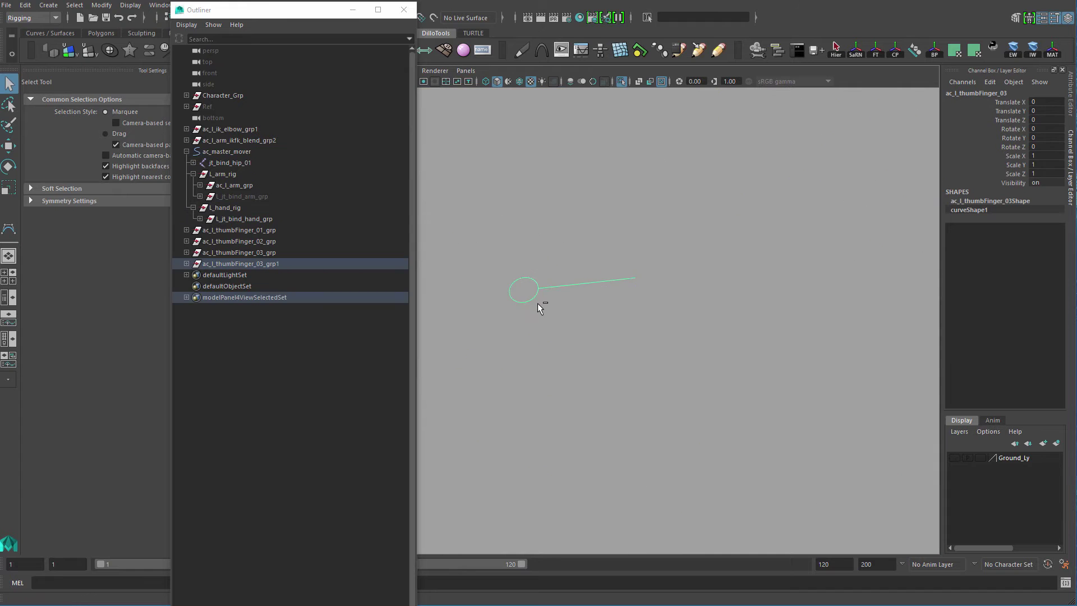
pyautogui.press('F8')
pyautogui.moveTo(475, 227); pyautogui.dragTo(716, 354)
pyautogui.hotkey('ctrl', '1')
# Snap the vertices' pivot to the index finger's base joint and rotate the curve so it stands above the hand.
pyautogui.press('e')
pyautogui.keyDown('alt'); pyautogui.moveTo(647, 313); pyautogui.dragTo(623, 290); pyautogui.keyUp('alt')
pyautogui.keyDown('alt'); pyautogui.moveTo(623, 289); pyautogui.dragTo(675, 327, button='right'); pyautogui.keyUp('alt')
pyautogui.moveTo(556, 272); pyautogui.dragTo(656, 337)
pyautogui.hotkey('ctrl', 'z')
pyautogui.keyDown('alt'); pyautogui.moveTo(656, 336); pyautogui.dragTo(714, 371, button='right'); pyautogui.keyUp('alt')
pyautogui.press('d')
pyautogui.press('v')
pyautogui.moveTo(644, 318); pyautogui.dragTo(669, 312, button='middle')
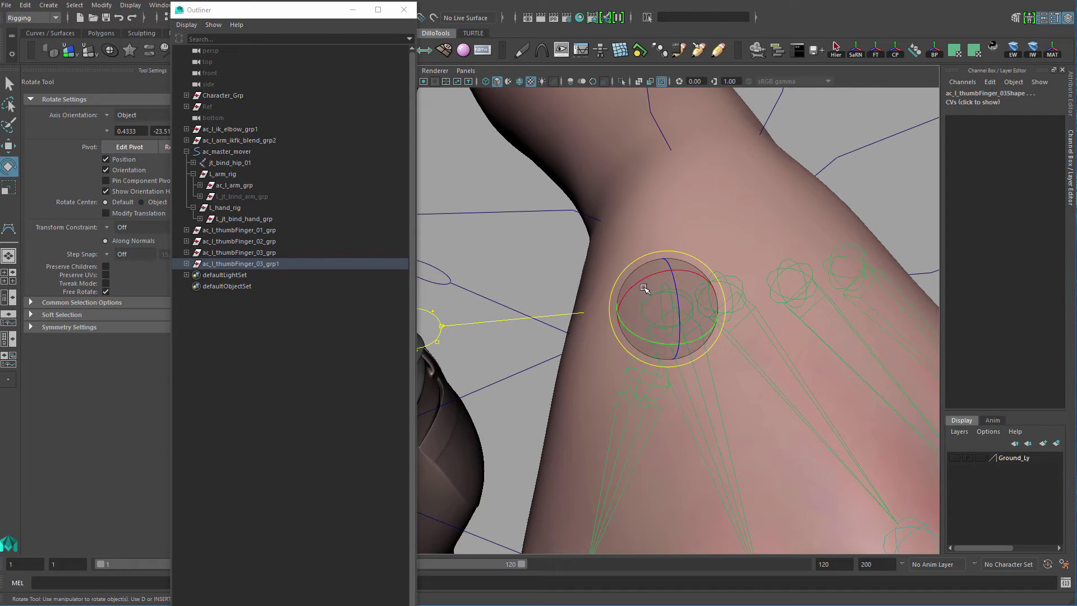
pyautogui.press('j')
pyautogui.moveTo(641, 280); pyautogui.dragTo(711, 273)
pyautogui.keyDown('alt'); pyautogui.moveTo(696, 308); pyautogui.dragTo(813, 232); pyautogui.keyUp('alt')
# Select the vertices of the control's circle and move them closer to the hand to shorten the stem.
pyautogui.click(656, 139)
pyautogui.moveTo(647, 110); pyautogui.dragTo(701, 168)
pyautogui.press('w')
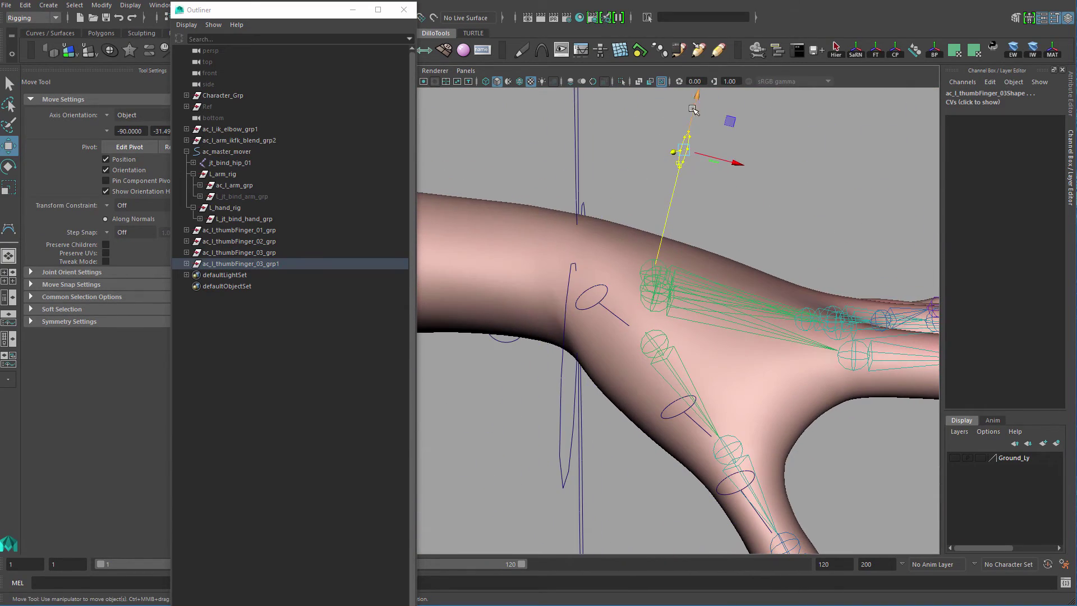
pyautogui.moveTo(694, 109); pyautogui.dragTo(686, 137)
pyautogui.keyDown('alt'); pyautogui.moveTo(687, 235); pyautogui.dragTo(589, 248); pyautogui.keyUp('alt')
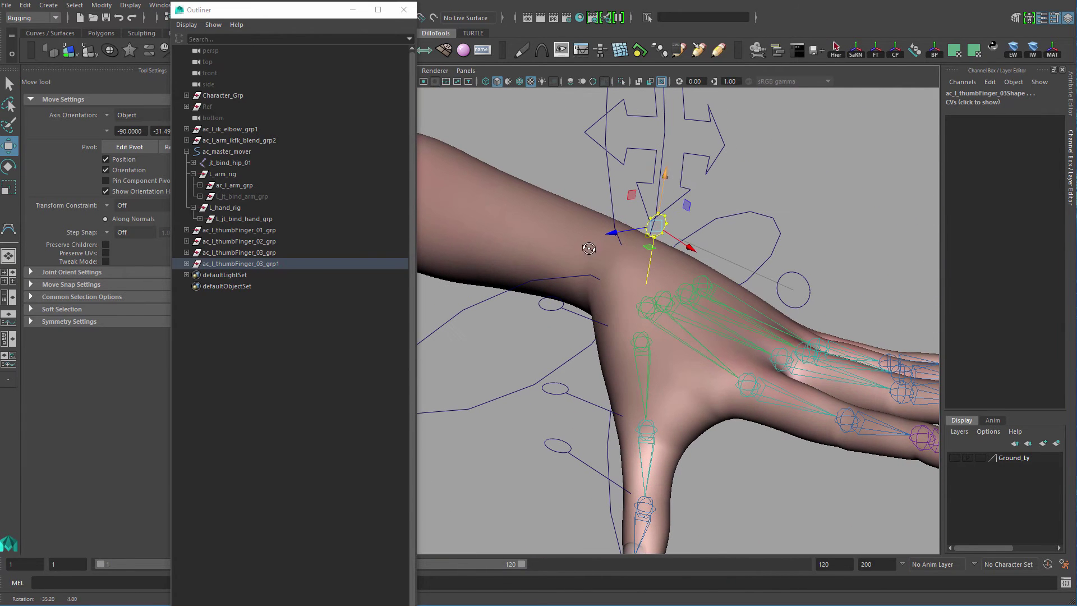
pyautogui.moveTo(666, 175); pyautogui.dragTo(668, 172)
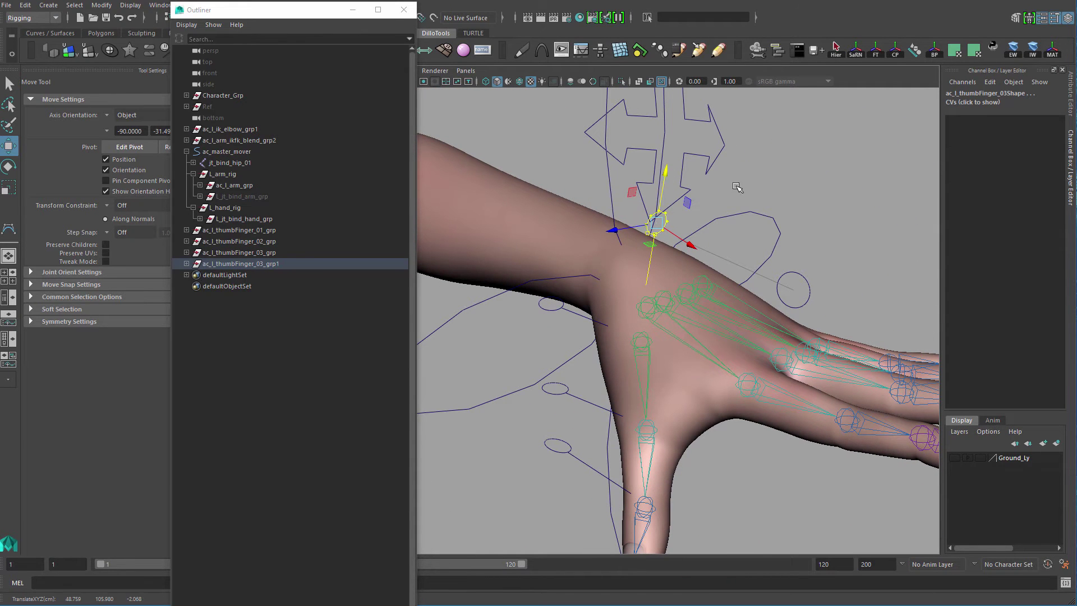
# Expand the duplicated group and replace "thumb" with "index" in the names throughout its hierarchy.
pyautogui.click(283, 264)
pyautogui.click(187, 265)
pyautogui.click(194, 275)
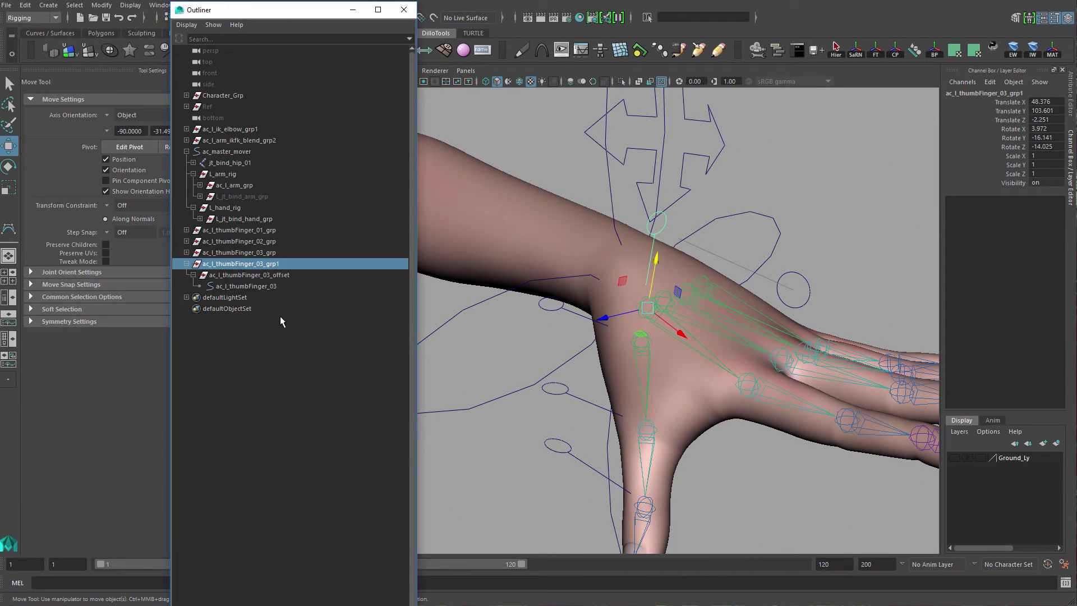
pyautogui.click(281, 315)
pyautogui.click(267, 266)
pyautogui.click(855, 51)
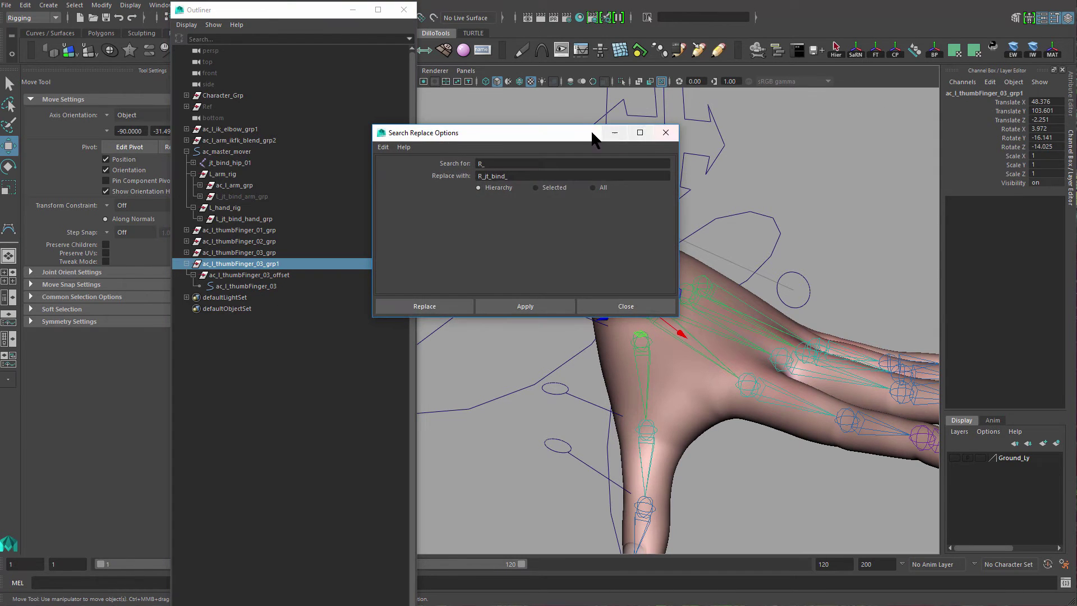
pyautogui.moveTo(488, 126); pyautogui.dragTo(622, 140)
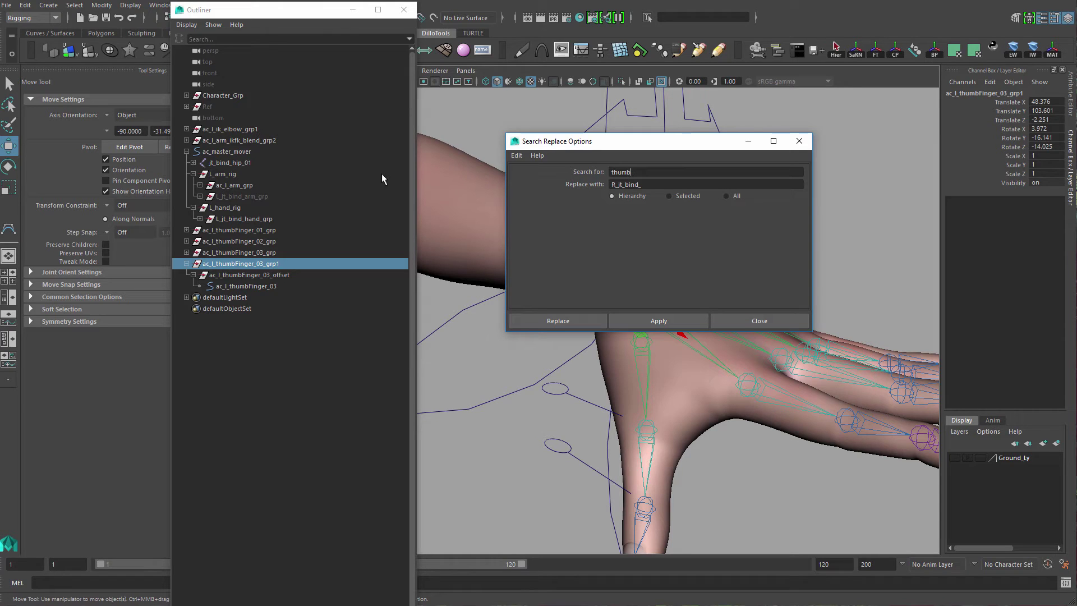
pyautogui.moveTo(644, 186); pyautogui.dragTo(589, 187)
pyautogui.write('index')
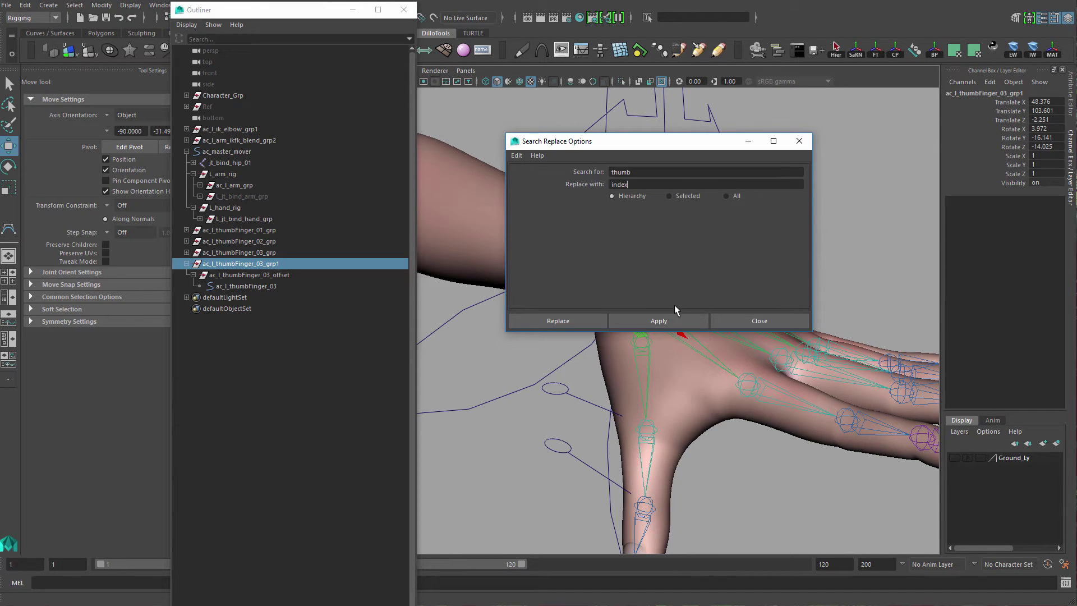
pyautogui.click(672, 321)
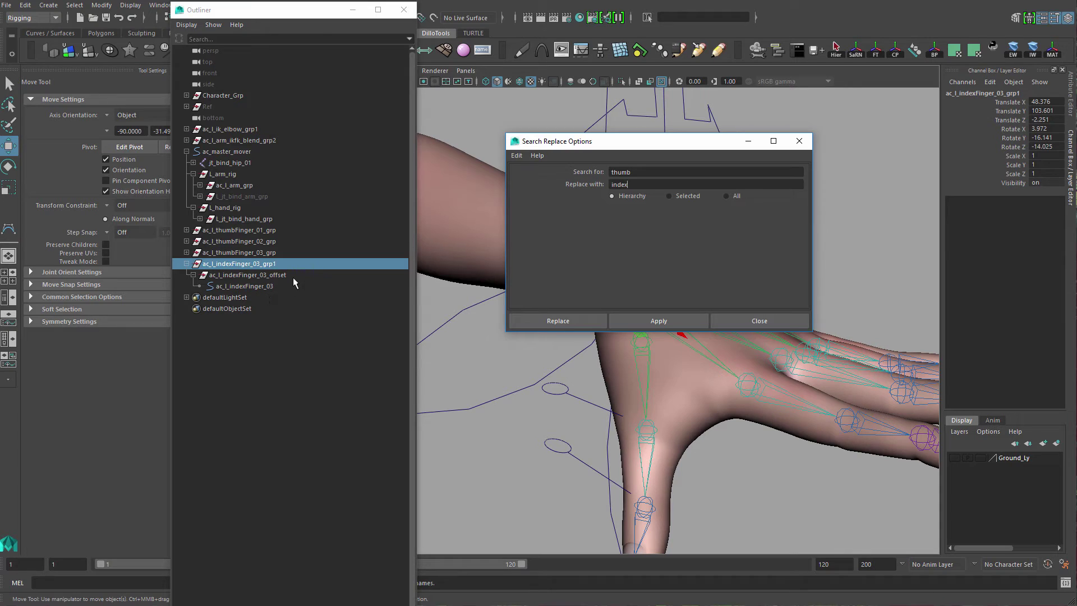
# Rename the duplicated group as ac_l_indexFinger_01_grp and its offset group as ac_l_indexFinger_01_offset.
pyautogui.doubleClick(283, 265)
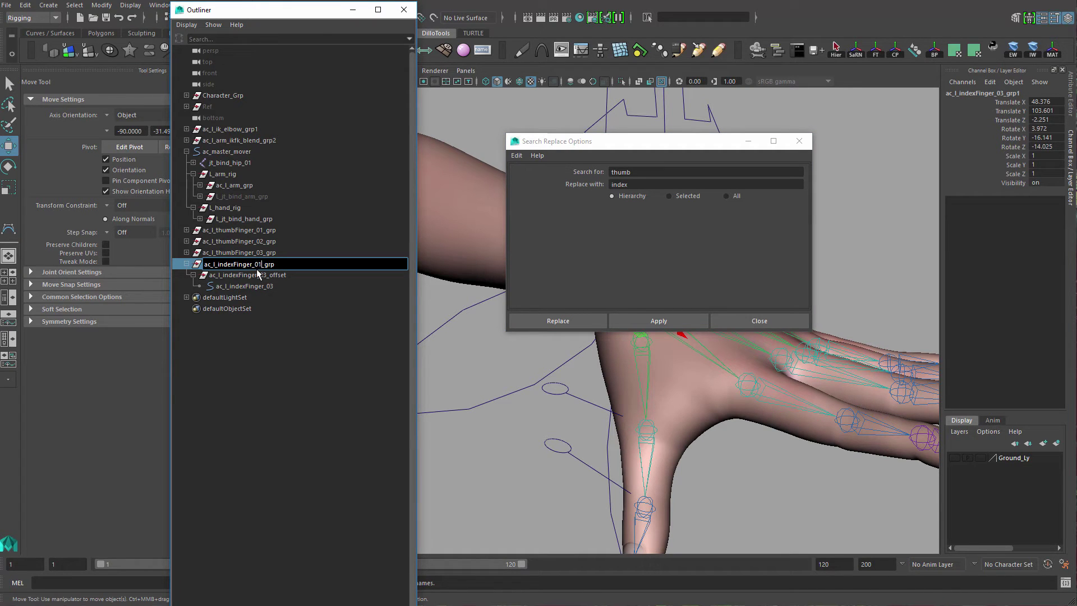
pyautogui.press('BackSpace')
pyautogui.write('1')
pyautogui.doubleClick(272, 284)
pyautogui.doubleClick(271, 275)
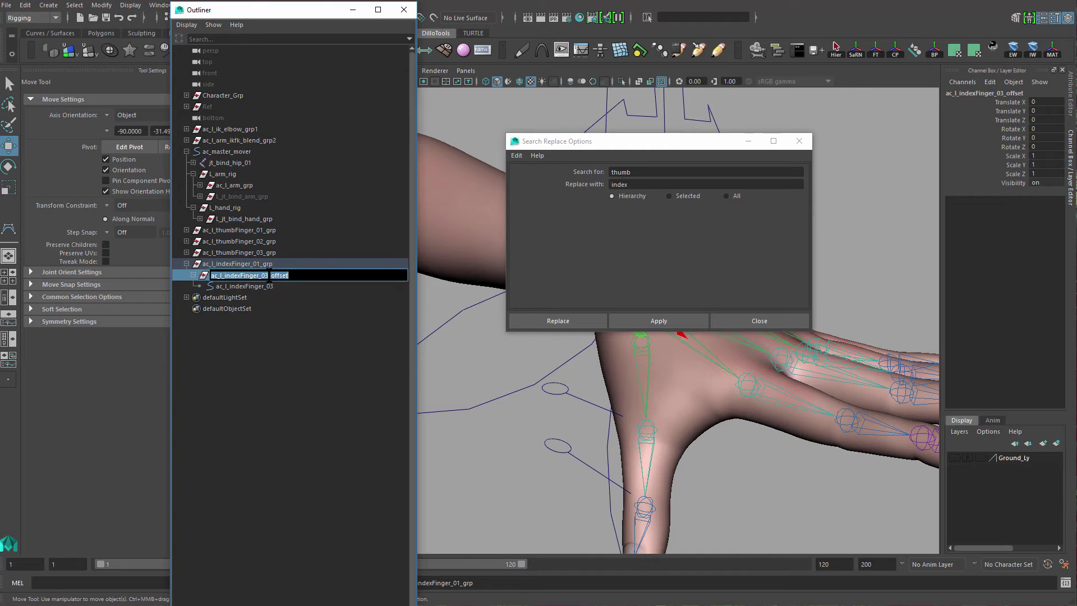
pyautogui.click(267, 277)
pyautogui.press('BackSpace')
pyautogui.write('1')
# Rename the control curve as ac_l_indexFinger_01 and close the search-and-replace dialog.
pyautogui.doubleClick(278, 288)
pyautogui.click(276, 288)
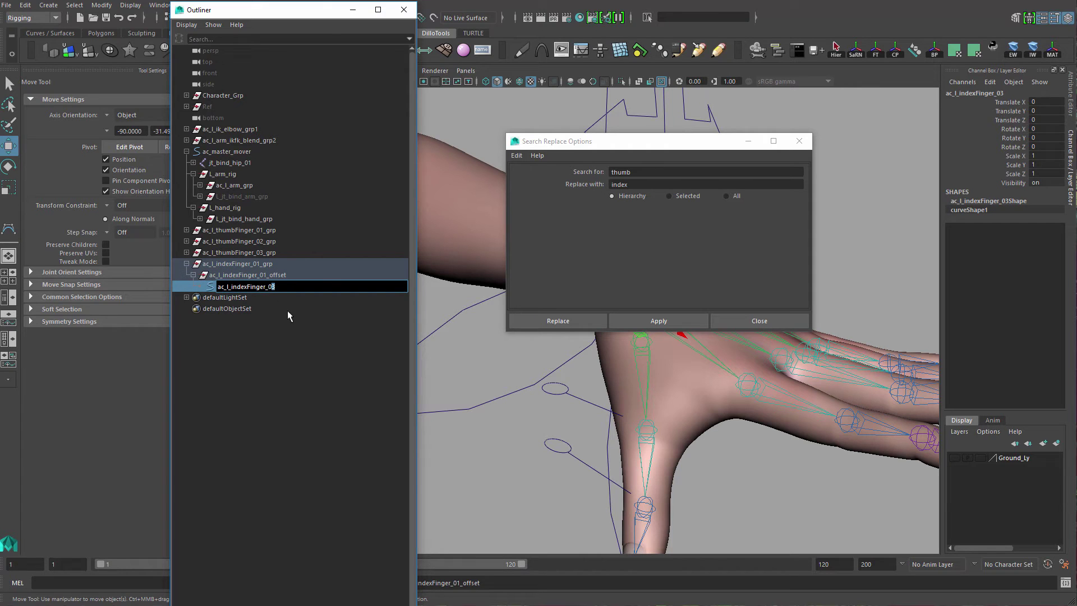
pyautogui.write('1')
pyautogui.press('Return')
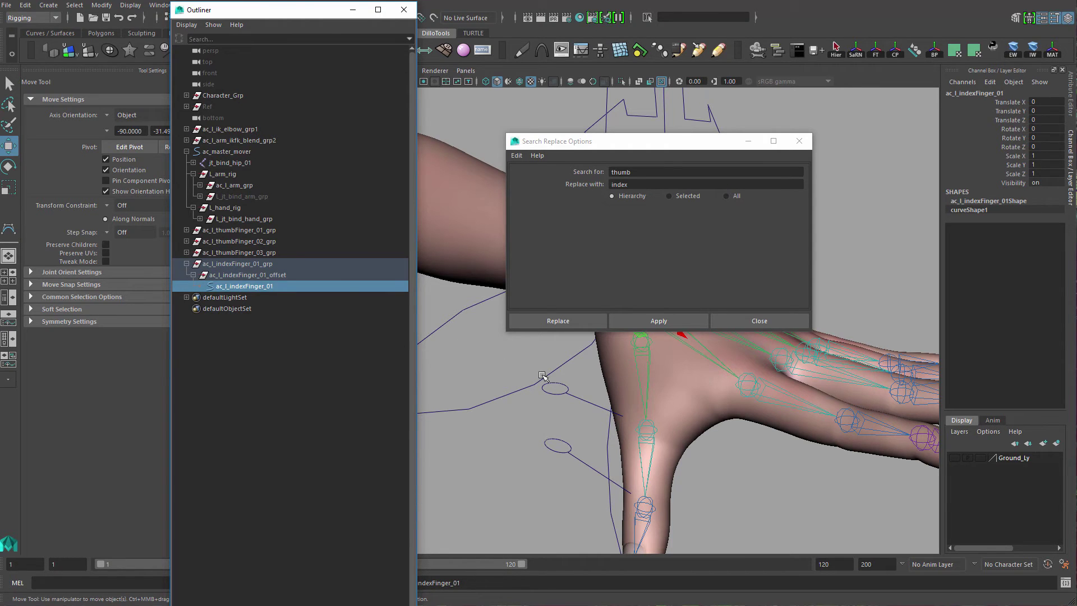
pyautogui.keyDown('alt'); pyautogui.moveTo(617, 399); pyautogui.dragTo(526, 401); pyautogui.keyUp('alt')
pyautogui.keyDown('alt'); pyautogui.moveTo(526, 402); pyautogui.dragTo(503, 437, button='middle'); pyautogui.keyUp('alt')
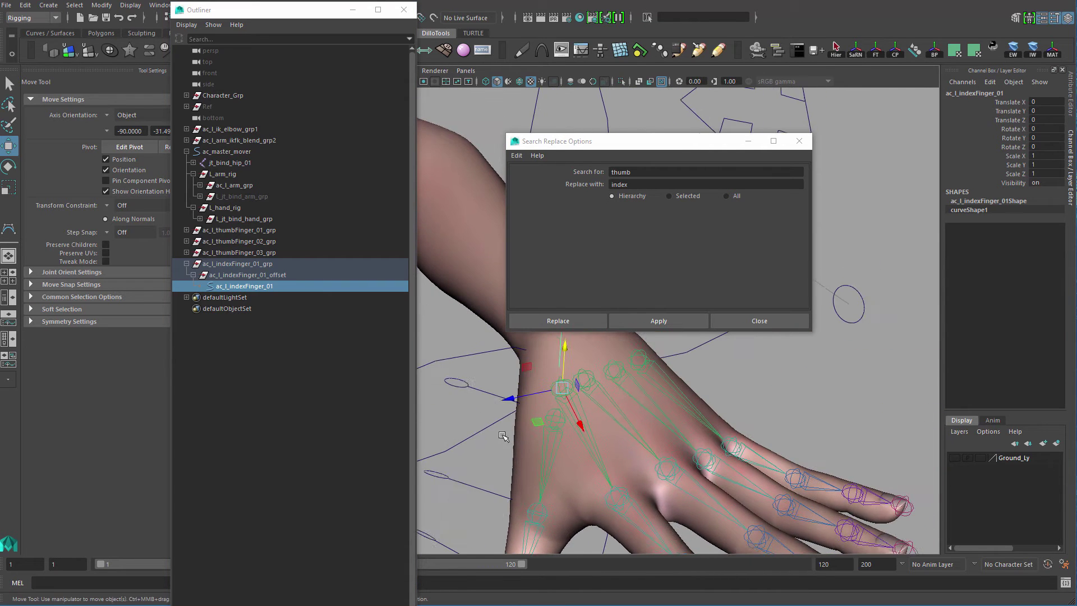
pyautogui.keyDown('alt'); pyautogui.moveTo(503, 436); pyautogui.dragTo(577, 401); pyautogui.keyUp('alt')
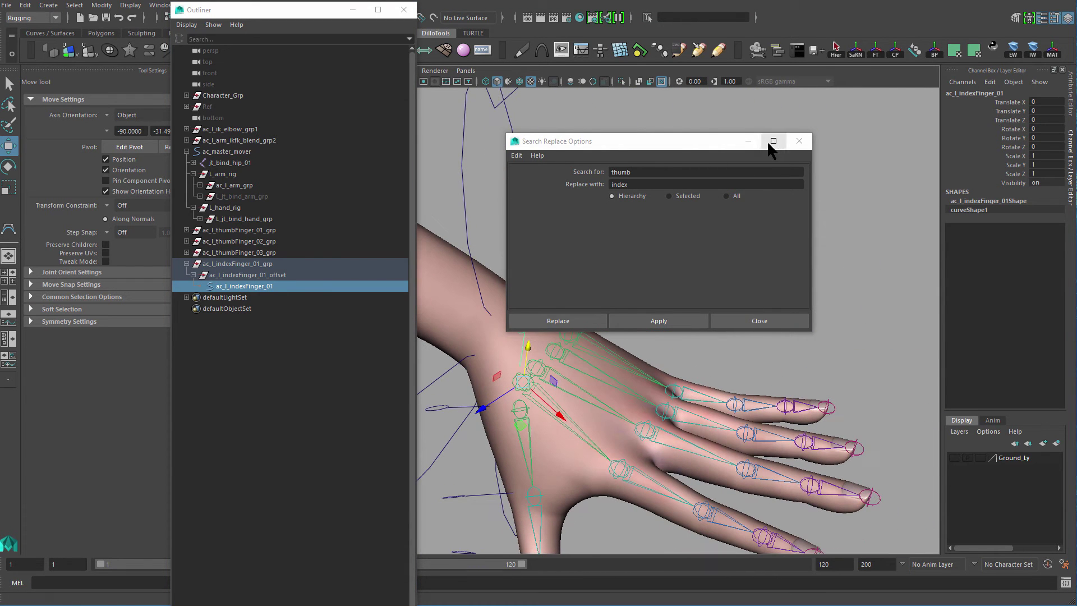
pyautogui.click(799, 141)
# Duplicate ac_l_indexFinger_01_grp and match the copy to the index finger's second joint, L_jt_bind_indexFinger_02.
pyautogui.click(314, 289)
pyautogui.click(271, 264)
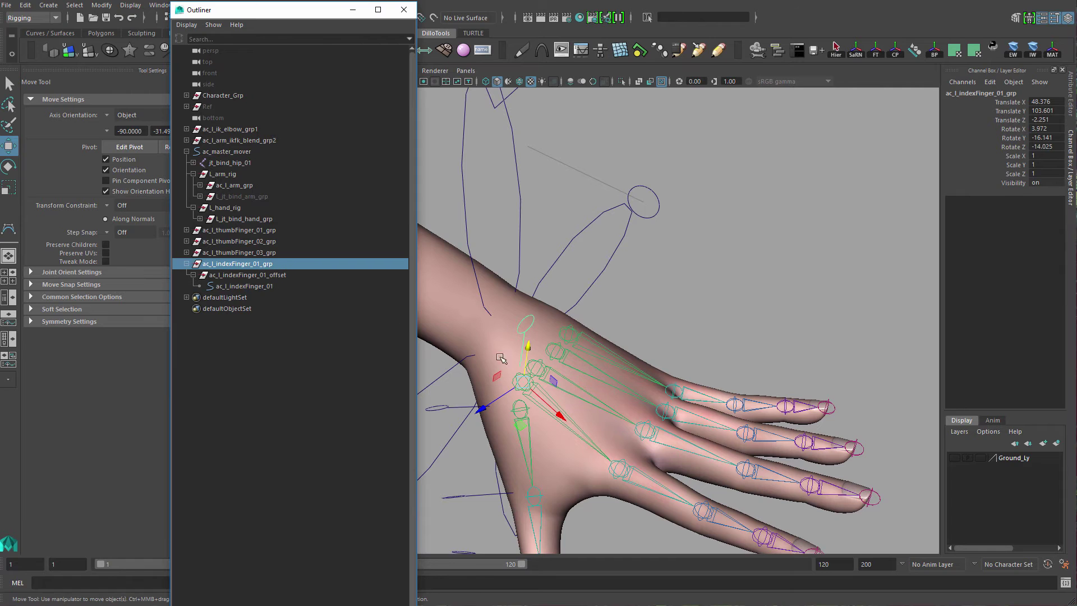
pyautogui.hotkey('ctrl', 'd')
pyautogui.keyDown('alt'); pyautogui.moveTo(501, 358); pyautogui.dragTo(492, 293, button='middle'); pyautogui.keyUp('alt')
pyautogui.keyDown('alt'); pyautogui.moveTo(492, 293); pyautogui.dragTo(553, 337, button='right'); pyautogui.keyUp('alt')
pyautogui.press('q')
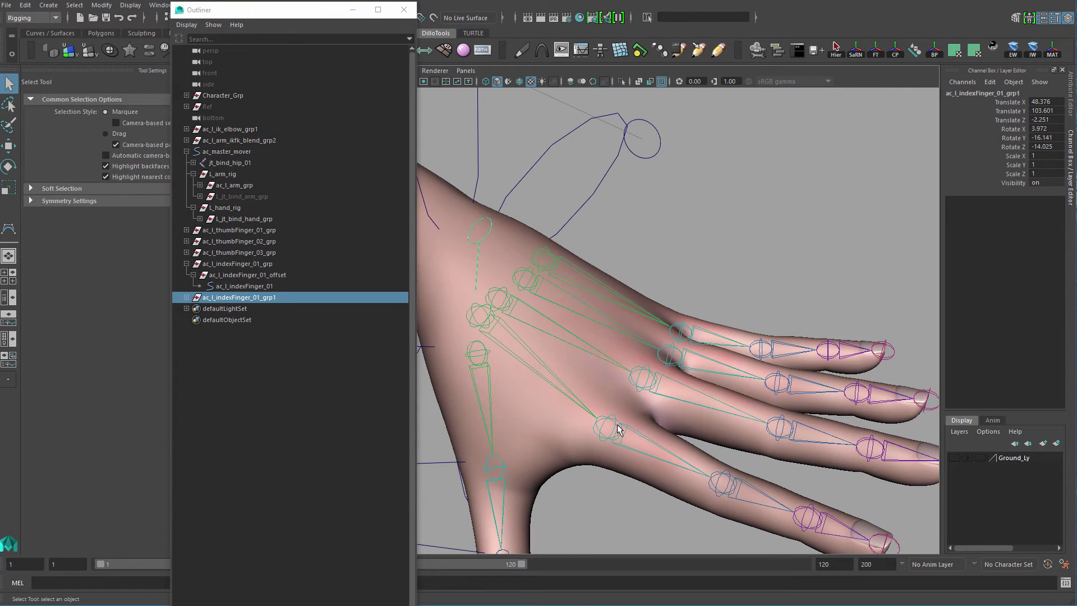
pyautogui.click(607, 437)
pyautogui.keyDown('alt'); pyautogui.moveTo(609, 338); pyautogui.dragTo(623, 314, button='middle'); pyautogui.keyUp('alt')
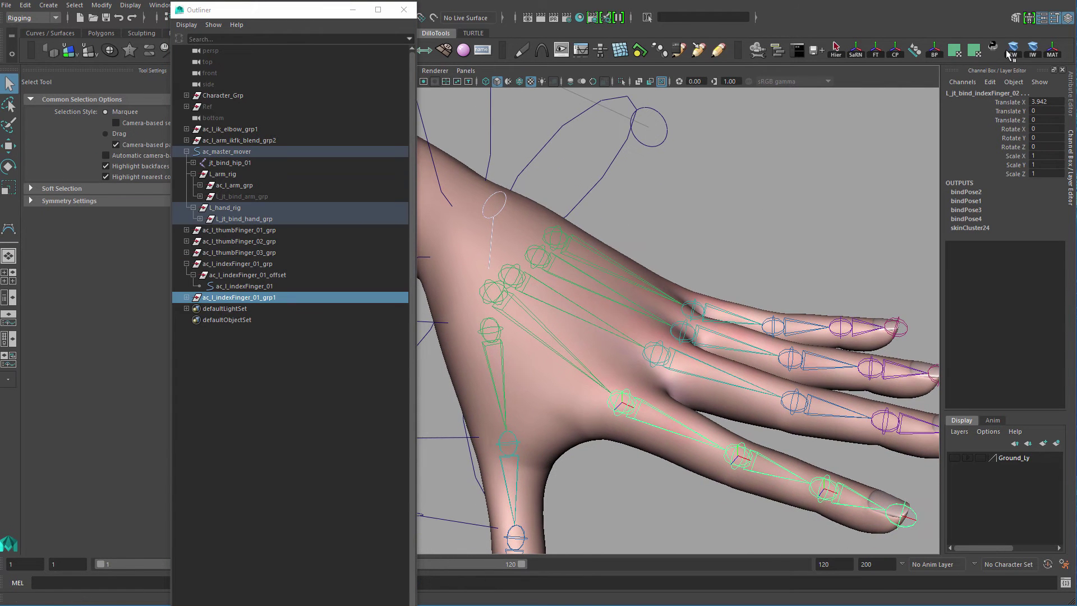
pyautogui.click(1053, 54)
pyautogui.keyDown('alt'); pyautogui.moveTo(718, 273); pyautogui.dragTo(693, 267); pyautogui.keyUp('alt')
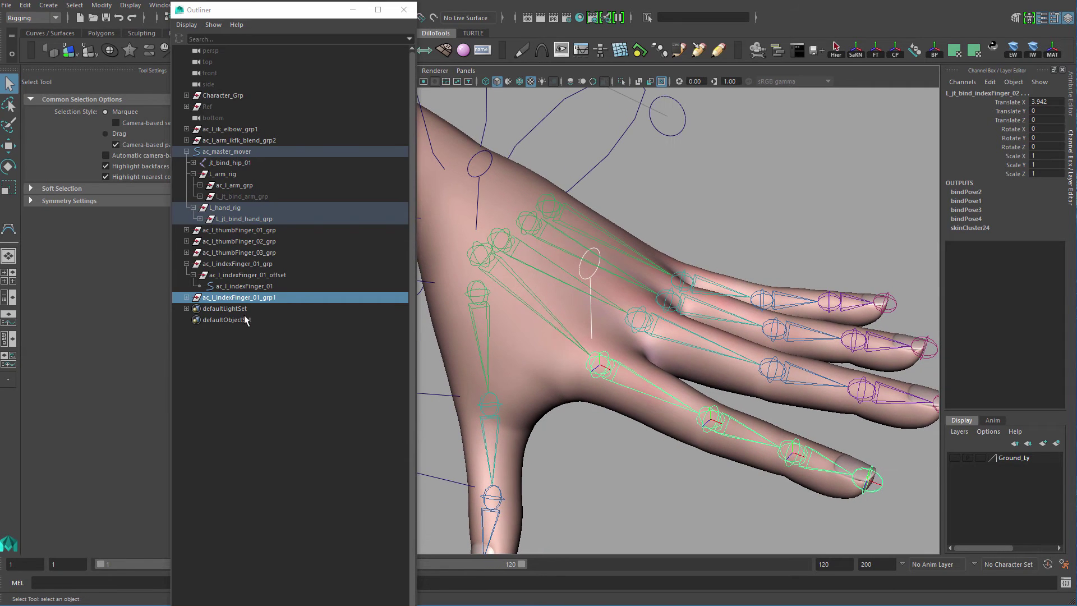
# Rename the copied group, offset and control as ac_l_indexFinger_02_grp, ac_l_indexFinger_02_offset and ac_l_indexFinger_02.
pyautogui.keyDown('shift'); pyautogui.click(187, 297); pyautogui.keyUp('shift')
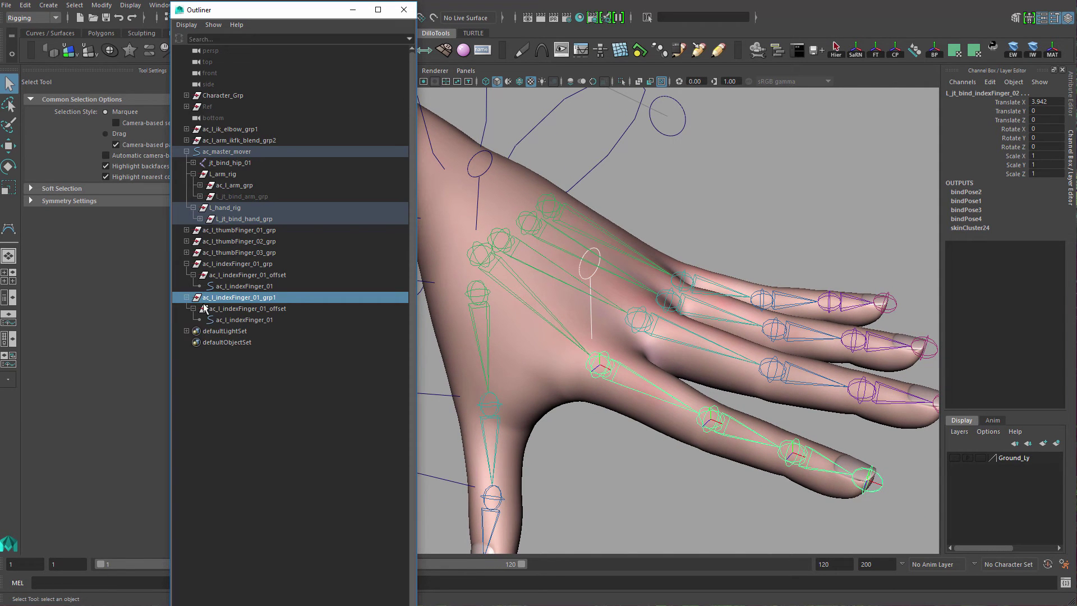
pyautogui.doubleClick(274, 298)
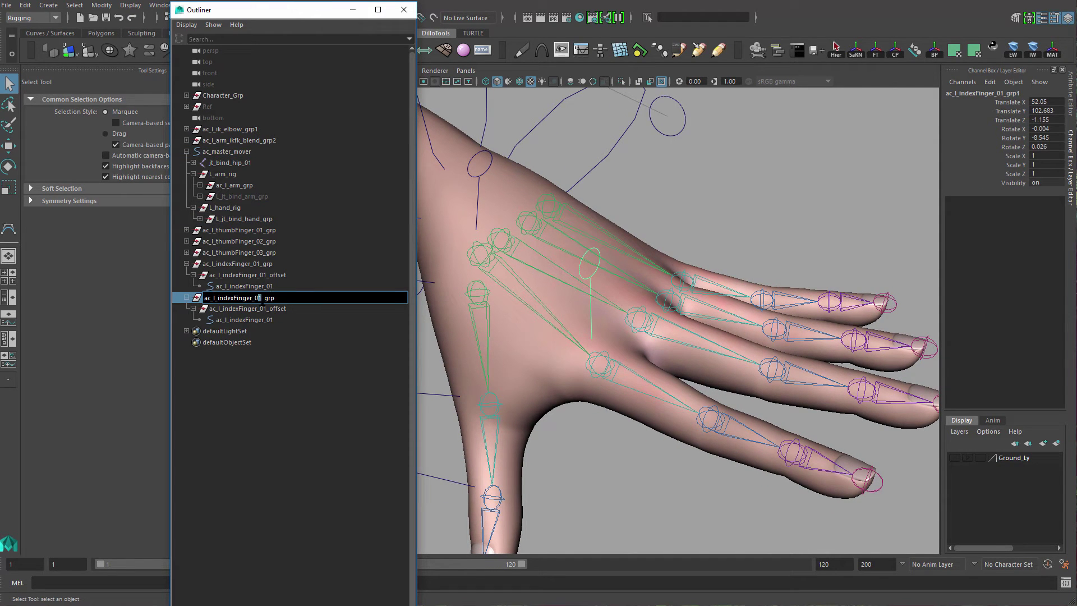
pyautogui.write('2')
pyautogui.press('Tab')
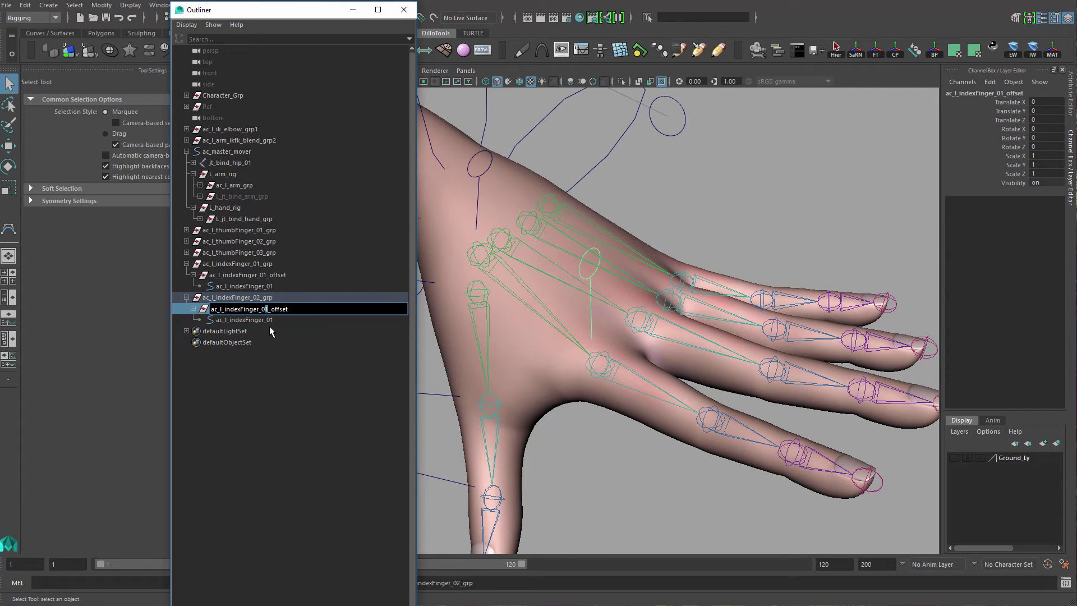
pyautogui.write('2')
pyautogui.press('Tab')
pyautogui.press('Return')
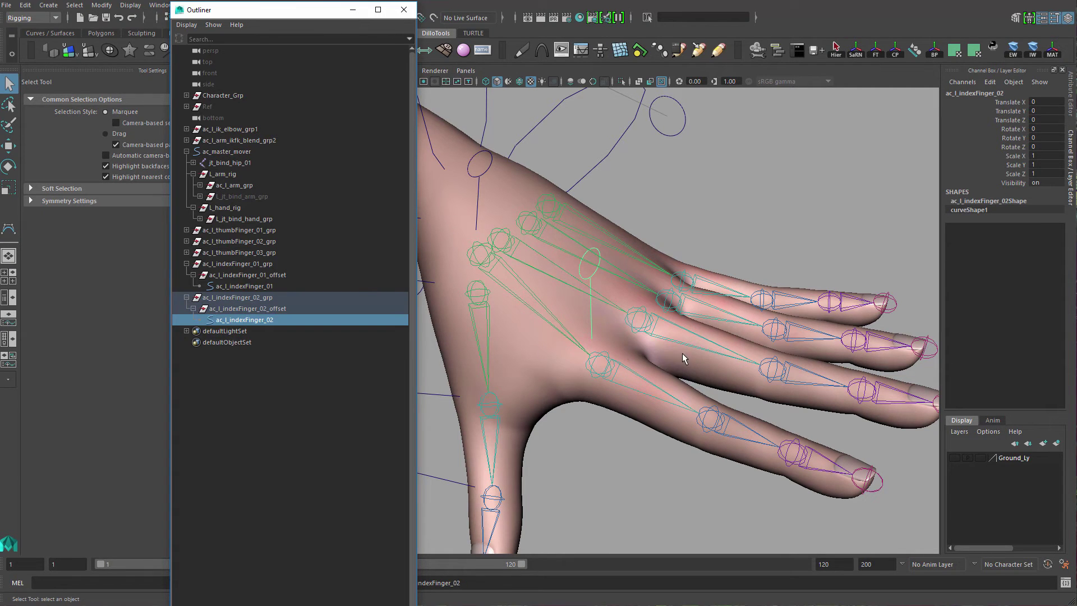
# Examine the placement of the finger controls and bind joints on the left hand from several angles.
pyautogui.keyDown('alt'); pyautogui.moveTo(663, 343); pyautogui.dragTo(704, 292); pyautogui.keyUp('alt')
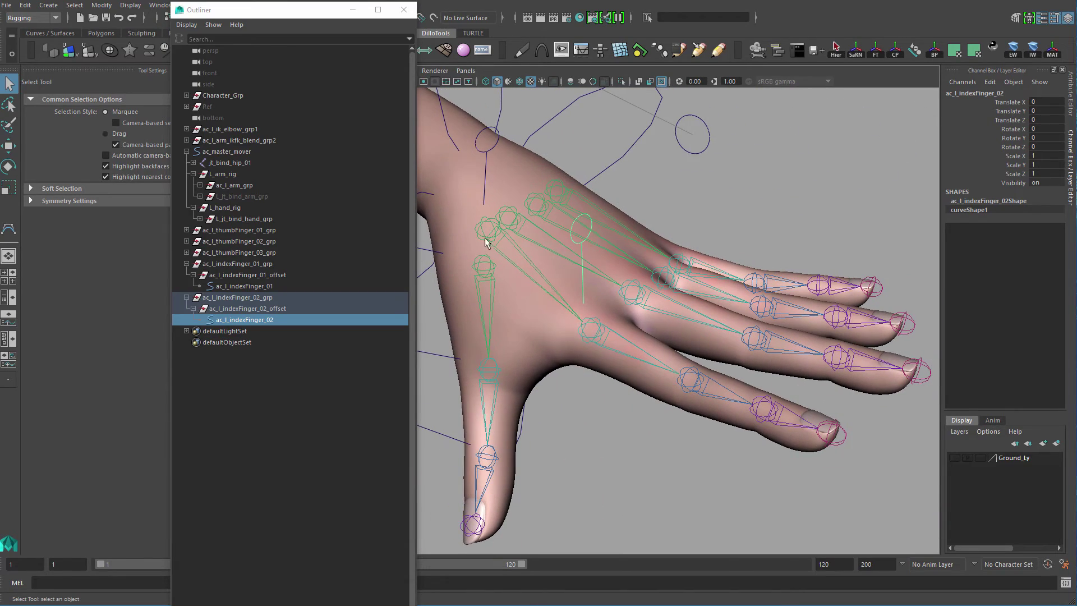
pyautogui.keyDown('alt'); pyautogui.moveTo(735, 366); pyautogui.dragTo(581, 314); pyautogui.keyUp('alt')
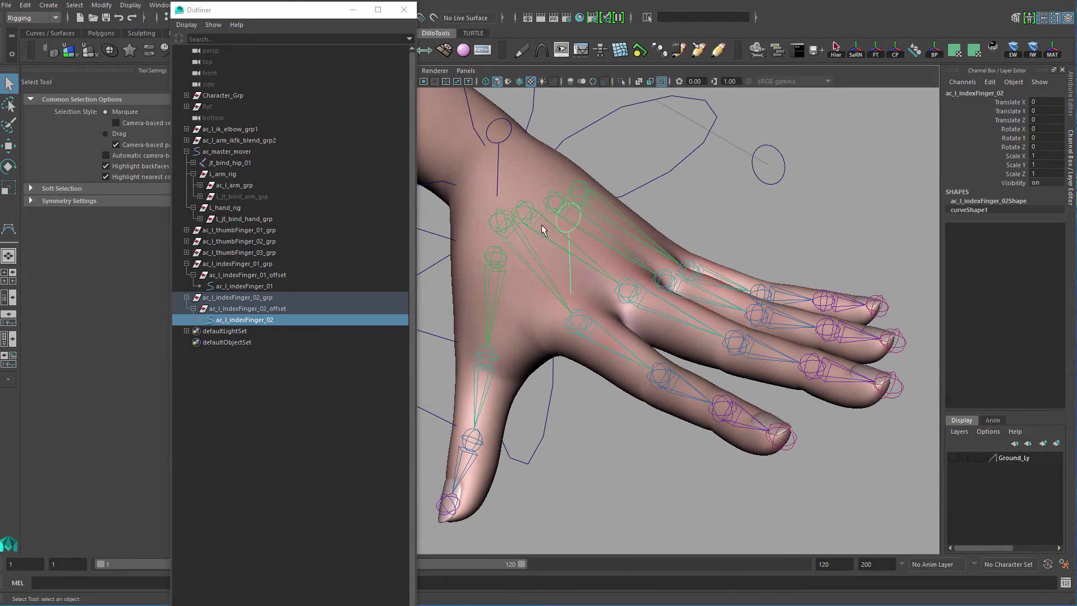
pyautogui.keyDown('alt'); pyautogui.moveTo(855, 314); pyautogui.dragTo(643, 252); pyautogui.keyUp('alt')
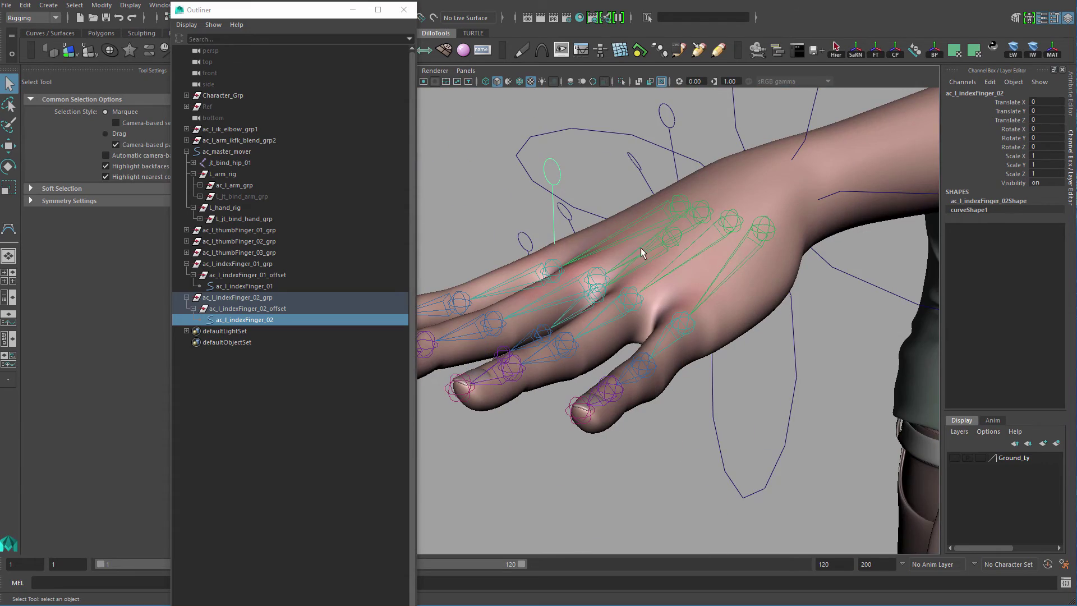
pyautogui.keyDown('alt'); pyautogui.moveTo(556, 344); pyautogui.dragTo(711, 312); pyautogui.keyUp('alt')
pyautogui.keyDown('alt'); pyautogui.moveTo(711, 313); pyautogui.dragTo(668, 329, button='right'); pyautogui.keyUp('alt')
pyautogui.keyDown('alt'); pyautogui.moveTo(668, 328); pyautogui.dragTo(651, 312); pyautogui.keyUp('alt')
pyautogui.keyDown('alt'); pyautogui.moveTo(651, 312); pyautogui.dragTo(665, 340, button='middle'); pyautogui.keyUp('alt')
pyautogui.keyDown('alt'); pyautogui.moveTo(666, 340); pyautogui.dragTo(695, 341, button='right'); pyautogui.keyUp('alt')
pyautogui.keyDown('alt'); pyautogui.moveTo(695, 341); pyautogui.dragTo(667, 291); pyautogui.keyUp('alt')
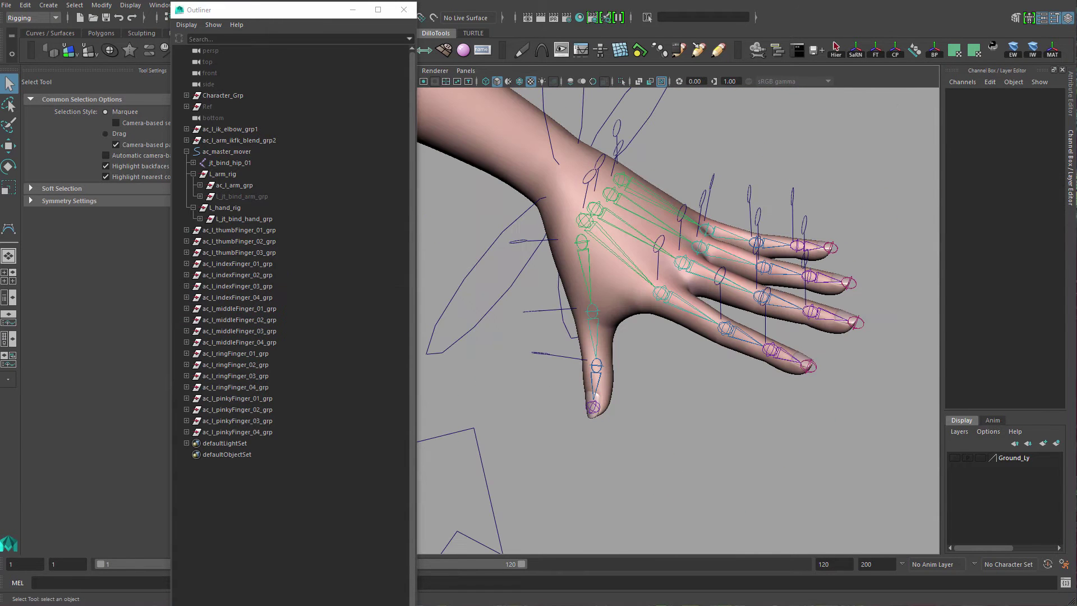
pyautogui.keyDown('alt'); pyautogui.moveTo(706, 329); pyautogui.dragTo(716, 361); pyautogui.keyUp('alt')
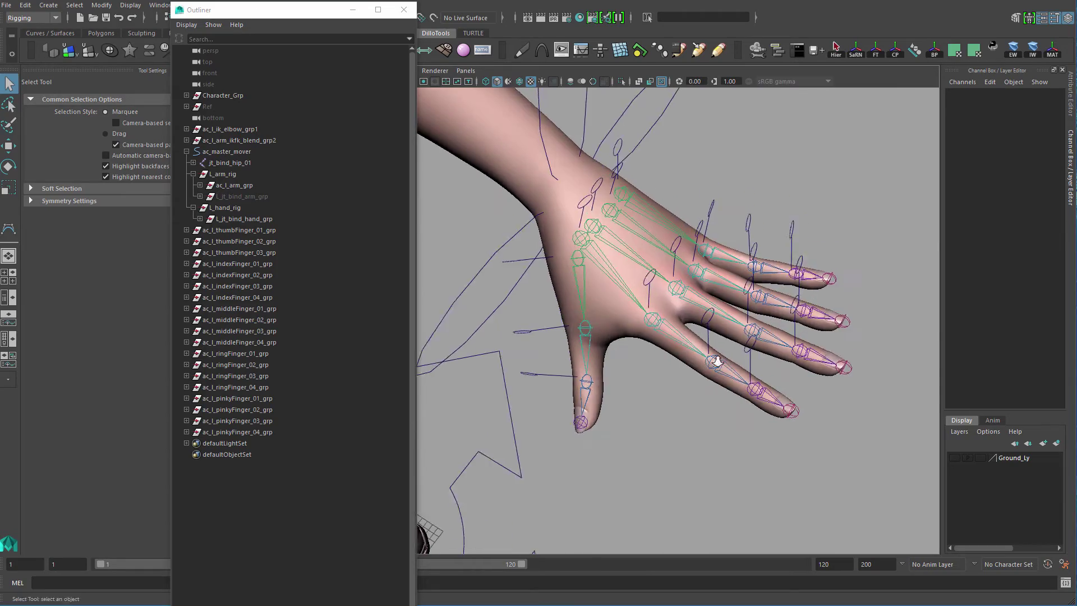
pyautogui.keyDown('alt'); pyautogui.moveTo(716, 361); pyautogui.dragTo(730, 377, button='right'); pyautogui.keyUp('alt')
pyautogui.keyDown('alt'); pyautogui.moveTo(733, 359); pyautogui.dragTo(729, 328); pyautogui.keyUp('alt')
pyautogui.keyDown('alt'); pyautogui.moveTo(729, 327); pyautogui.dragTo(654, 326, button='right'); pyautogui.keyUp('alt')
pyautogui.moveTo(654, 327)
pyautogui.keyDown('alt'); pyautogui.mouseDown()
pyautogui.moveTo(659, 370)
pyautogui.moveTo(647, 328)
pyautogui.mouseUp(); pyautogui.keyUp('alt')
pyautogui.keyDown('alt'); pyautogui.moveTo(647, 327); pyautogui.dragTo(613, 388, button='right'); pyautogui.keyUp('alt')
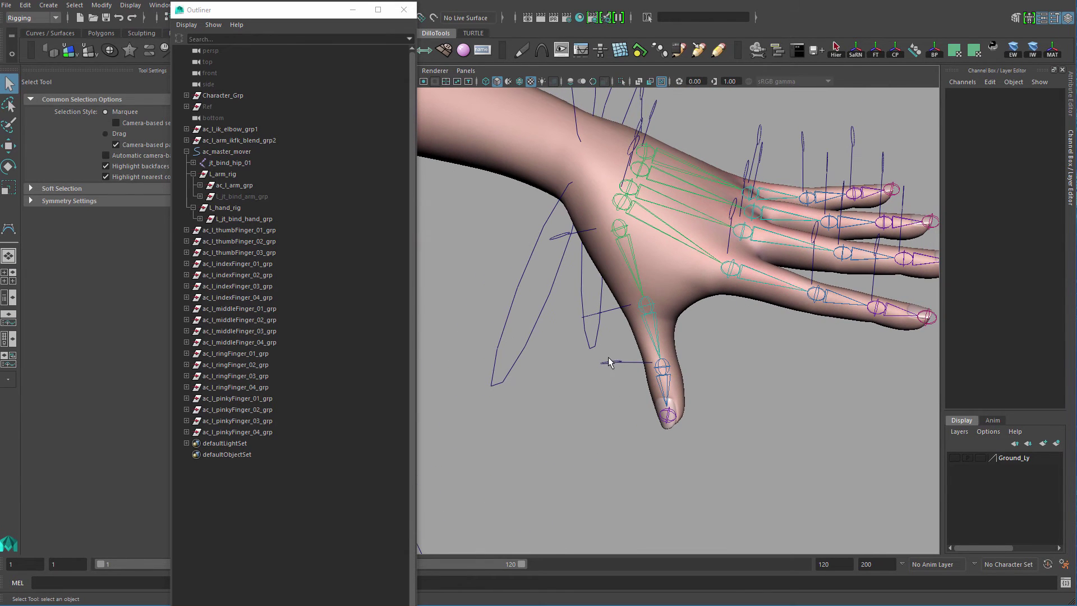
# Select the thumb tip control ac_l_thumbFinger_03, try moving it, and undo the move.
pyautogui.moveTo(618, 383); pyautogui.dragTo(618, 394)
pyautogui.click(614, 407)
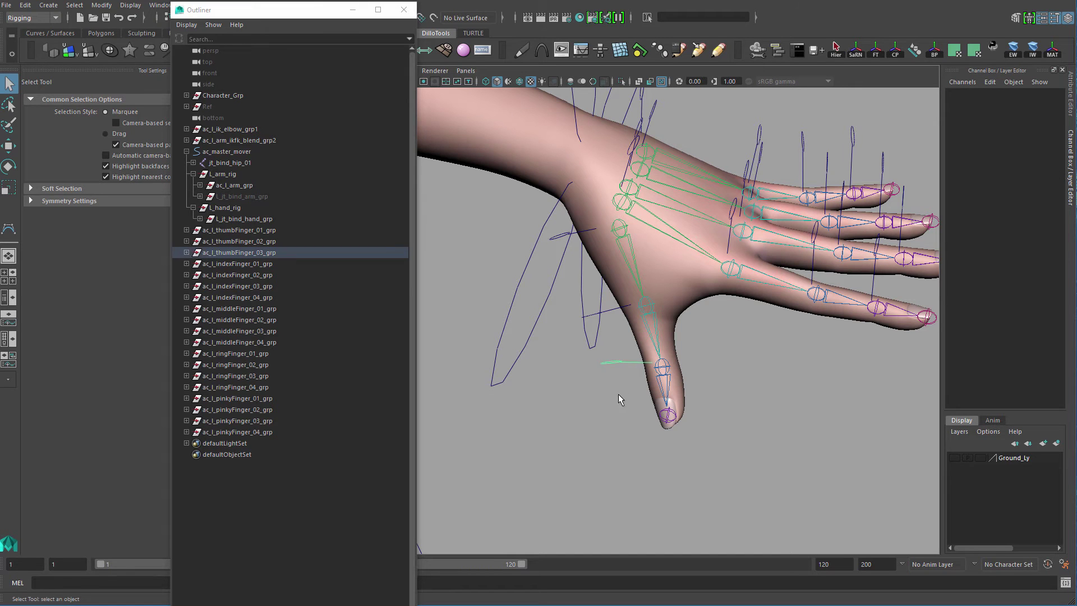
pyautogui.press('w')
pyautogui.moveTo(662, 366); pyautogui.dragTo(691, 396)
pyautogui.hotkey('ctrl', 'z')
pyautogui.press('q')
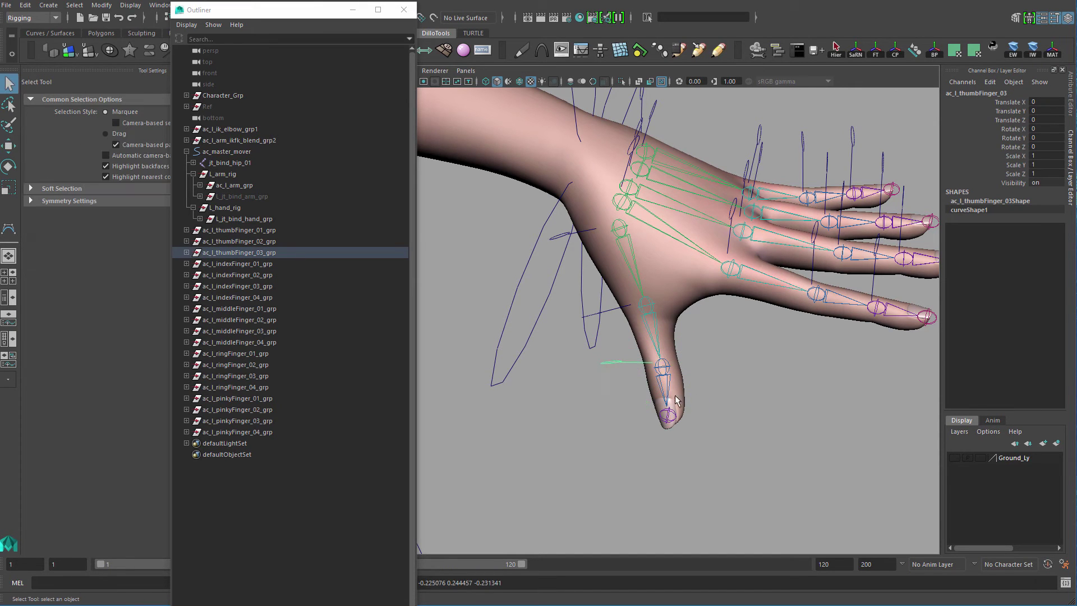
# Orient constrain the joint L_jt_bind_thumb_03 to the ac_l_thumbFinger_03 control.
pyautogui.keyDown('shift'); pyautogui.click(669, 384); pyautogui.keyUp('shift')
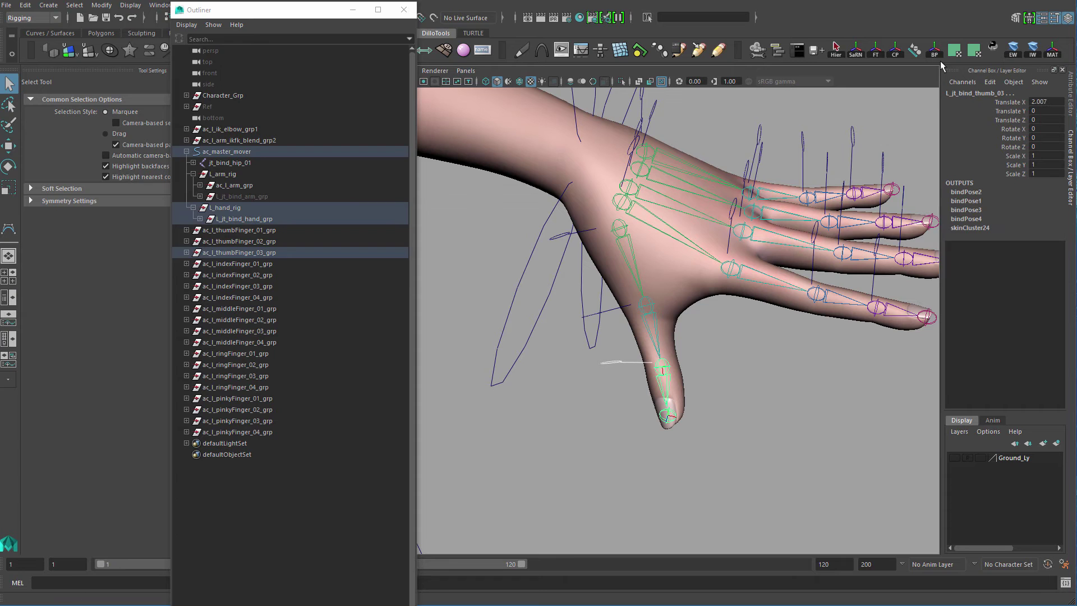
pyautogui.click(324, 8)
pyautogui.moveTo(324, 8); pyautogui.dragTo(284, 34)
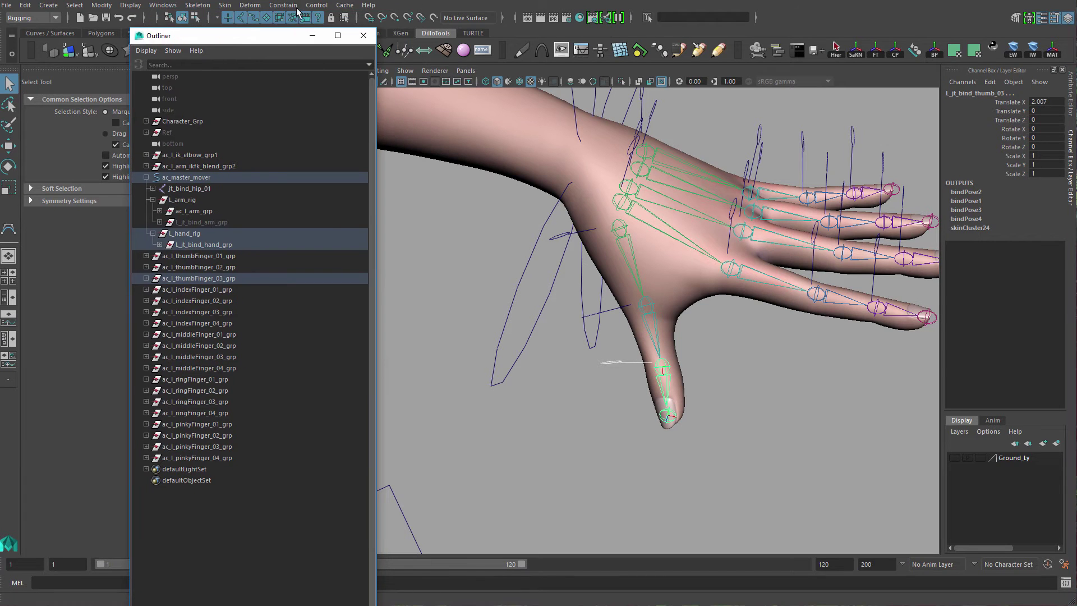
pyautogui.click(283, 5)
pyautogui.click(390, 62)
pyautogui.moveTo(715, 140); pyautogui.dragTo(828, 118)
pyautogui.click(774, 312)
pyautogui.click(852, 316)
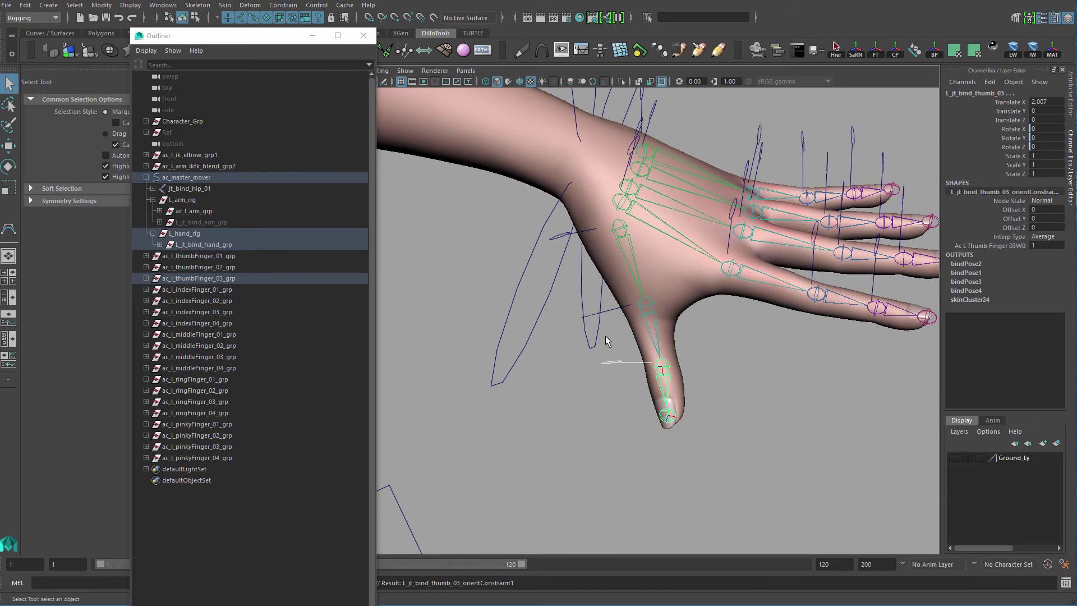
# Apply the same orient constraint from the second thumb control to the joint L_jt_bind_thumb_02.
pyautogui.scroll(4, 612, 335)
pyautogui.click(628, 304)
pyautogui.keyDown('shift'); pyautogui.moveTo(679, 335); pyautogui.dragTo(701, 335); pyautogui.keyUp('shift')
pyautogui.press('g')
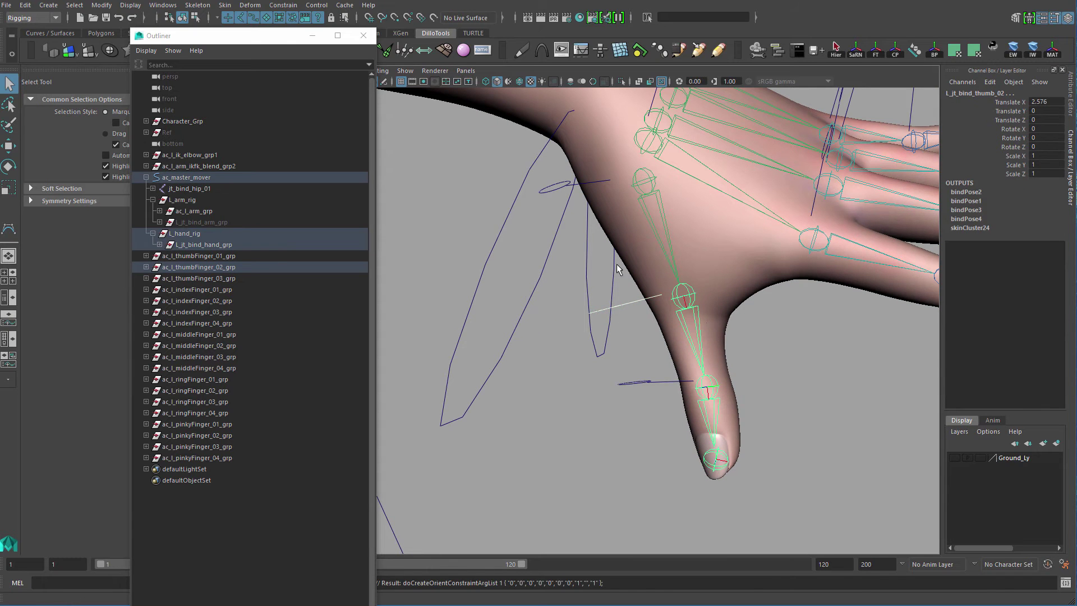
# Orient constrain the base thumb joint L_jt_bind_thumb_01 to the ac_l_thumbFinger_01 control.
pyautogui.keyDown('alt'); pyautogui.moveTo(613, 286); pyautogui.dragTo(596, 359); pyautogui.keyUp('alt')
pyautogui.click(600, 328)
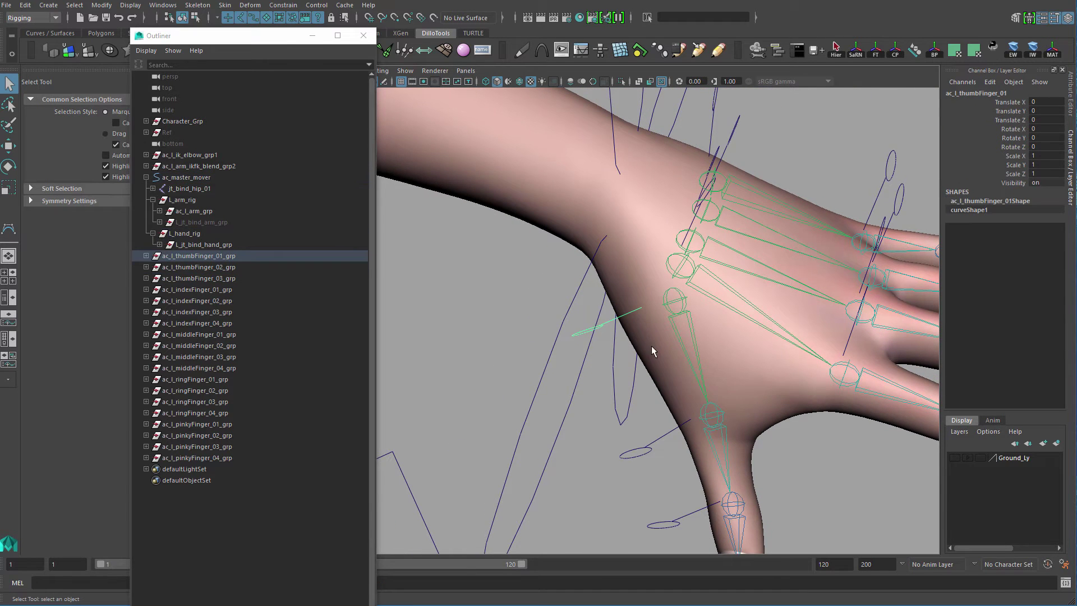
pyautogui.keyDown('shift'); pyautogui.click(695, 330); pyautogui.keyUp('shift')
pyautogui.press('g')
# Examine the left hand's finger controls and joints from several angles, from thumb to pinky.
pyautogui.keyDown('alt'); pyautogui.moveTo(727, 347); pyautogui.dragTo(673, 337, button='right'); pyautogui.keyUp('alt')
pyautogui.keyDown('alt'); pyautogui.moveTo(673, 336); pyautogui.dragTo(645, 325); pyautogui.keyUp('alt')
pyautogui.keyDown('alt'); pyautogui.moveTo(644, 325); pyautogui.dragTo(671, 302, button='middle'); pyautogui.keyUp('alt')
pyautogui.keyDown('alt'); pyautogui.moveTo(671, 301); pyautogui.dragTo(654, 305); pyautogui.keyUp('alt')
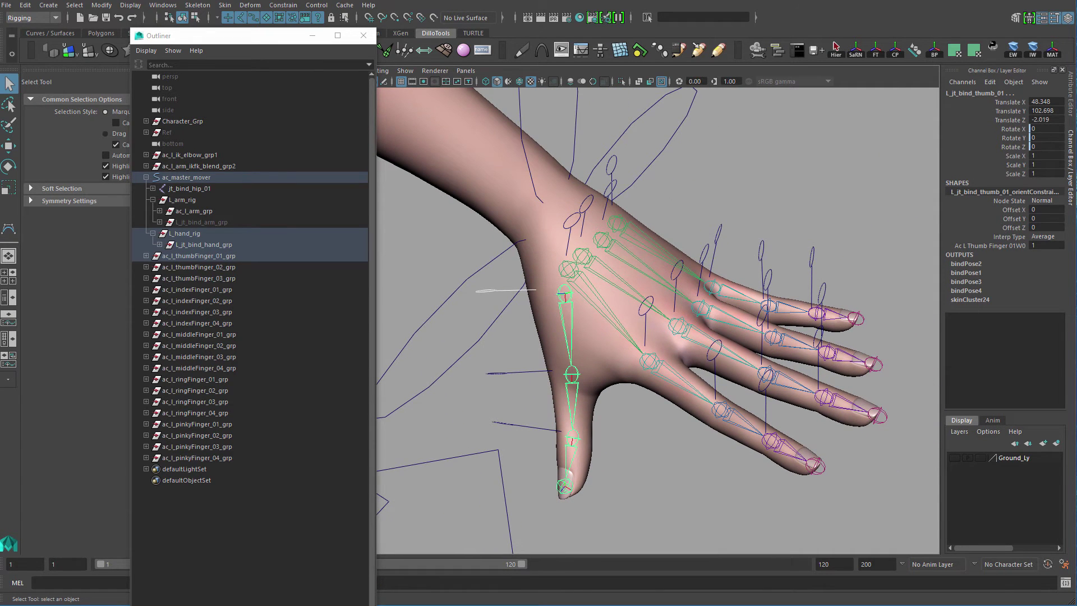
pyautogui.keyDown('alt'); pyautogui.moveTo(617, 242); pyautogui.dragTo(618, 237); pyautogui.keyUp('alt')
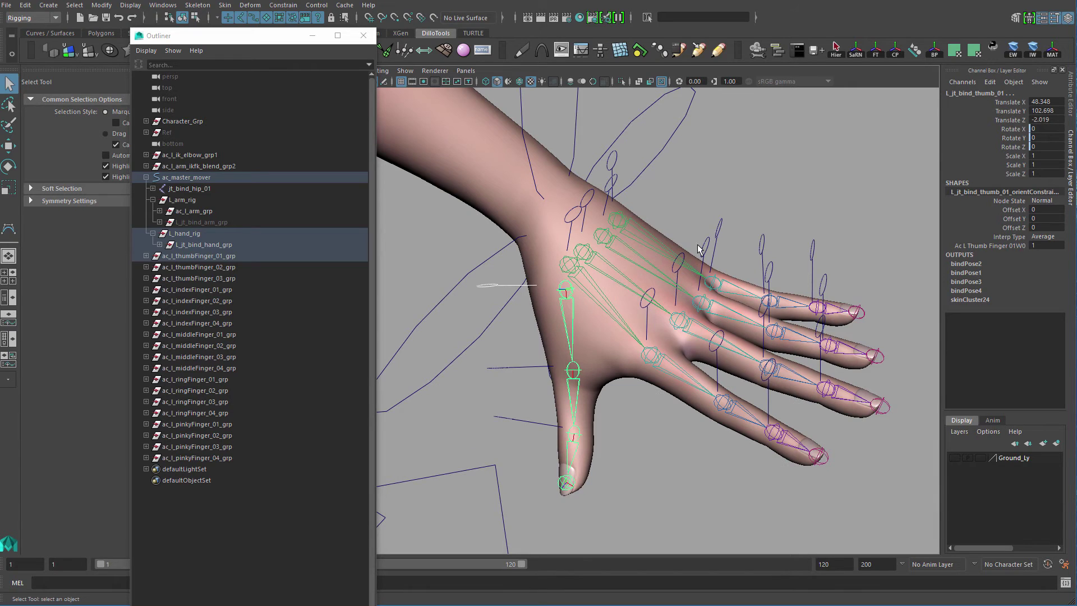
pyautogui.keyDown('alt'); pyautogui.moveTo(798, 287); pyautogui.dragTo(758, 299); pyautogui.keyUp('alt')
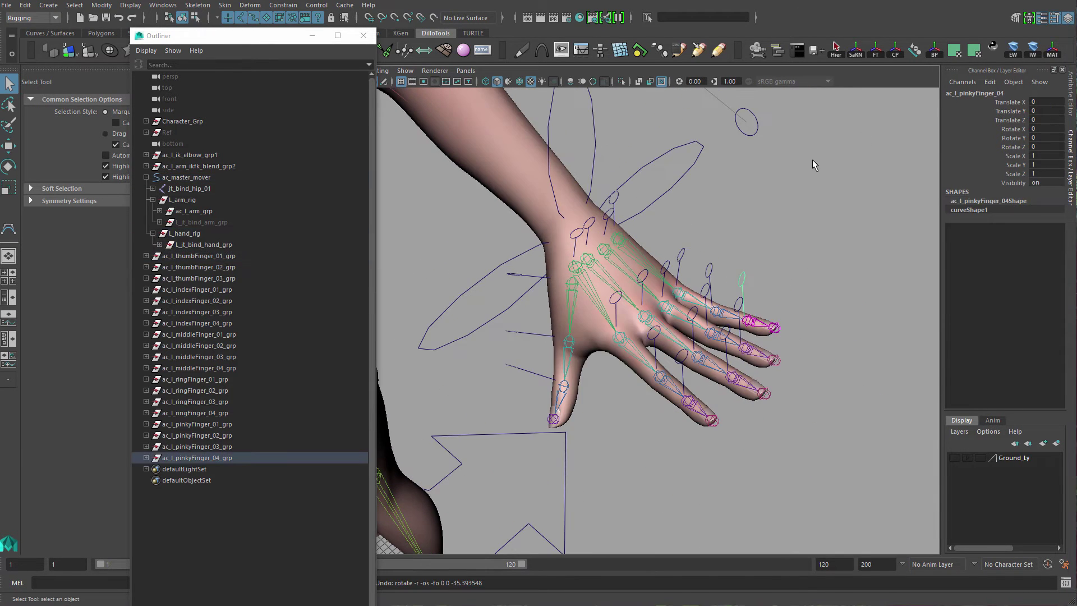
pyautogui.keyDown('alt'); pyautogui.moveTo(812, 159); pyautogui.dragTo(695, 228); pyautogui.keyUp('alt')
pyautogui.scroll(-5, 636, 355)
pyautogui.keyDown('alt'); pyautogui.moveTo(614, 360); pyautogui.dragTo(782, 323); pyautogui.keyUp('alt')
pyautogui.scroll(5, 644, 398)
pyautogui.keyDown('alt'); pyautogui.moveTo(699, 369); pyautogui.dragTo(737, 253); pyautogui.keyUp('alt')
# Try rotating the ac_l_pinkyFinger_02 control about Z by about -24.8 degrees and undo the rotation.
pyautogui.click(669, 263)
pyautogui.scroll(5, 701, 300)
pyautogui.press('e')
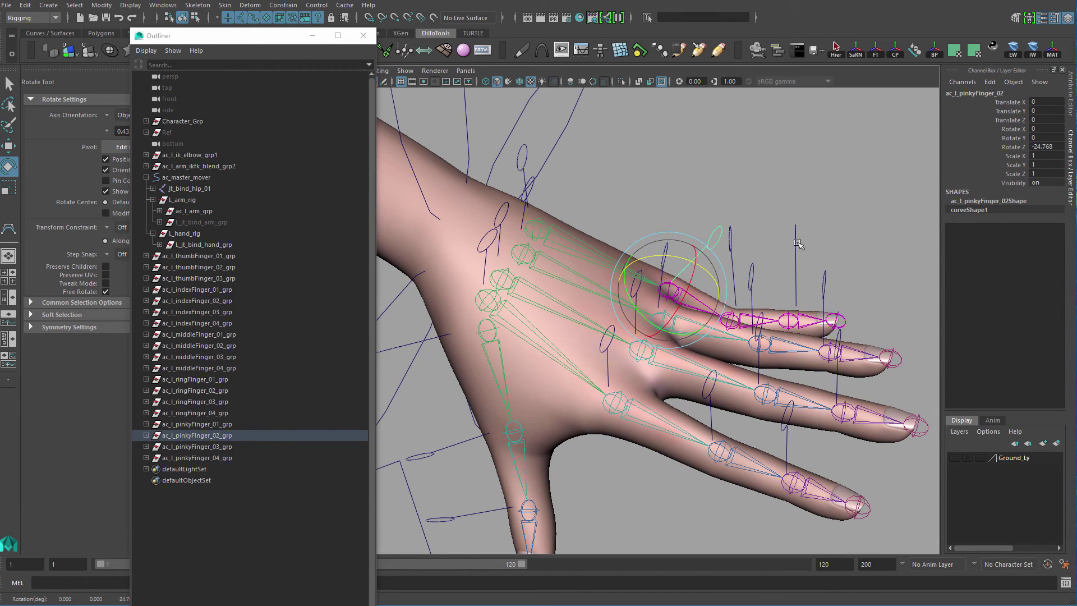
pyautogui.hotkey('ctrl', 'z')
pyautogui.keyDown('alt'); pyautogui.moveTo(769, 288); pyautogui.dragTo(747, 283); pyautogui.keyUp('alt')
pyautogui.keyDown('alt'); pyautogui.moveTo(747, 284); pyautogui.dragTo(722, 295, button='middle'); pyautogui.keyUp('alt')
pyautogui.keyDown('alt'); pyautogui.moveTo(655, 288); pyautogui.dragTo(654, 307); pyautogui.keyUp('alt')
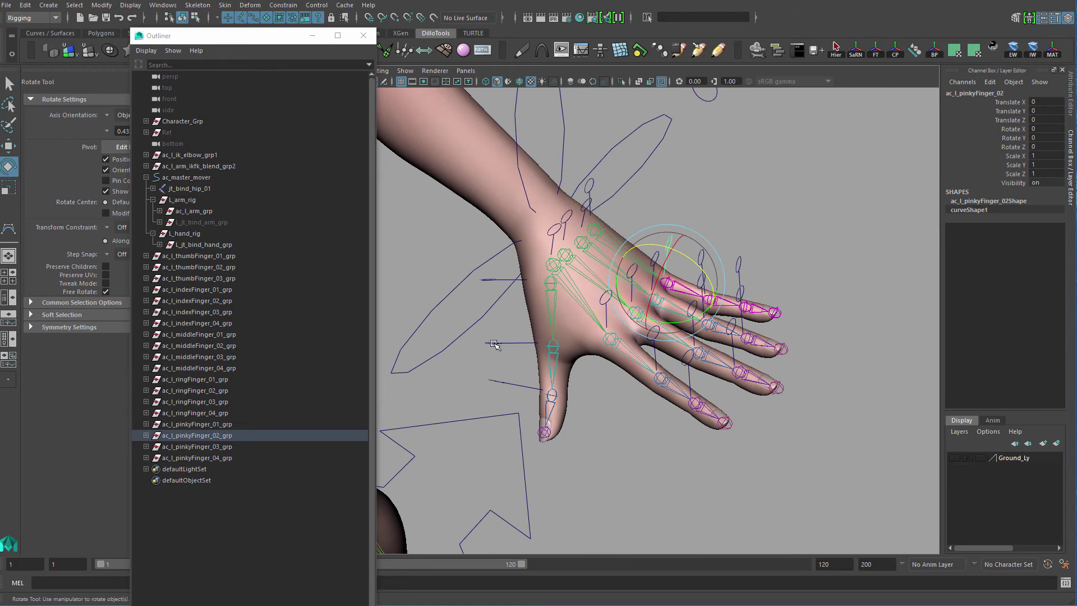
pyautogui.press('q')
# Expand the four pinky control groups, ac_l_pinkyFinger_01_grp to ac_l_pinkyFinger_04_grp, to show their offset groups.
pyautogui.click(260, 482)
pyautogui.click(232, 424)
pyautogui.keyDown('shift'); pyautogui.click(236, 458); pyautogui.keyUp('shift')
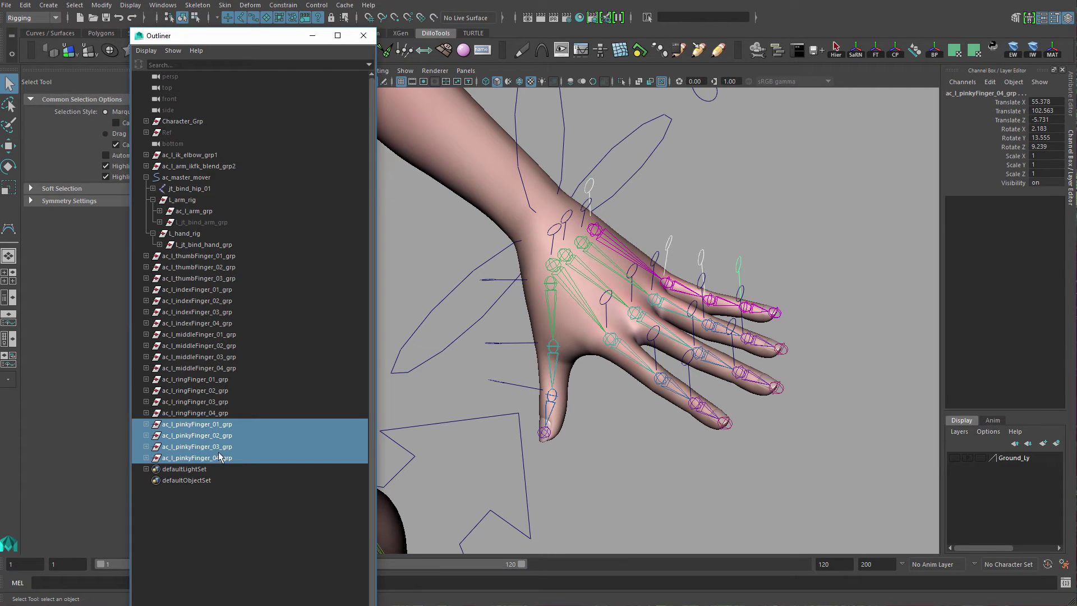
pyautogui.click(146, 436)
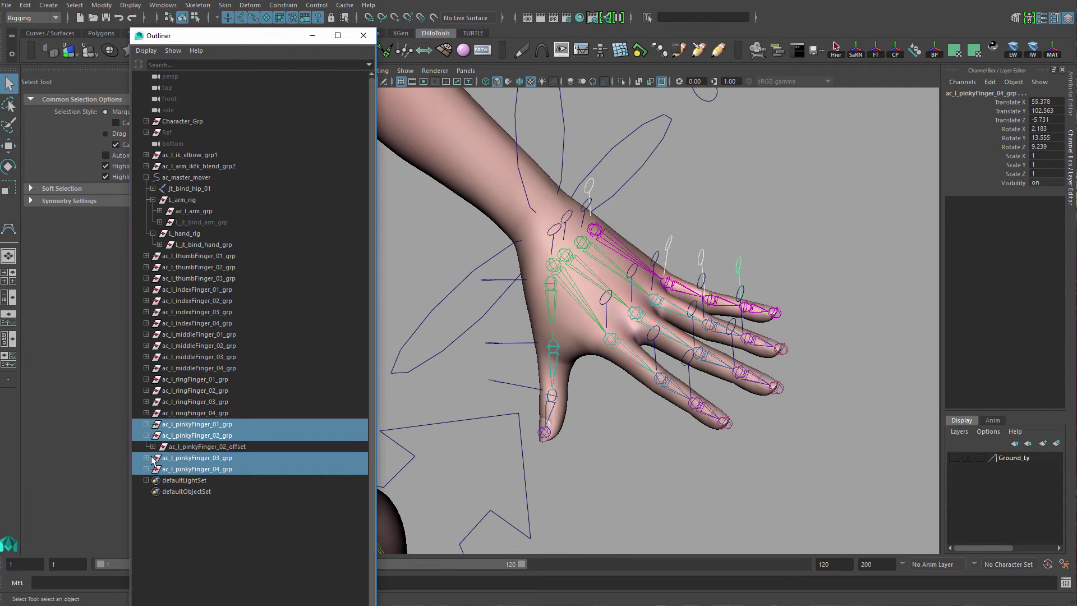
pyautogui.click(146, 458)
pyautogui.click(147, 492)
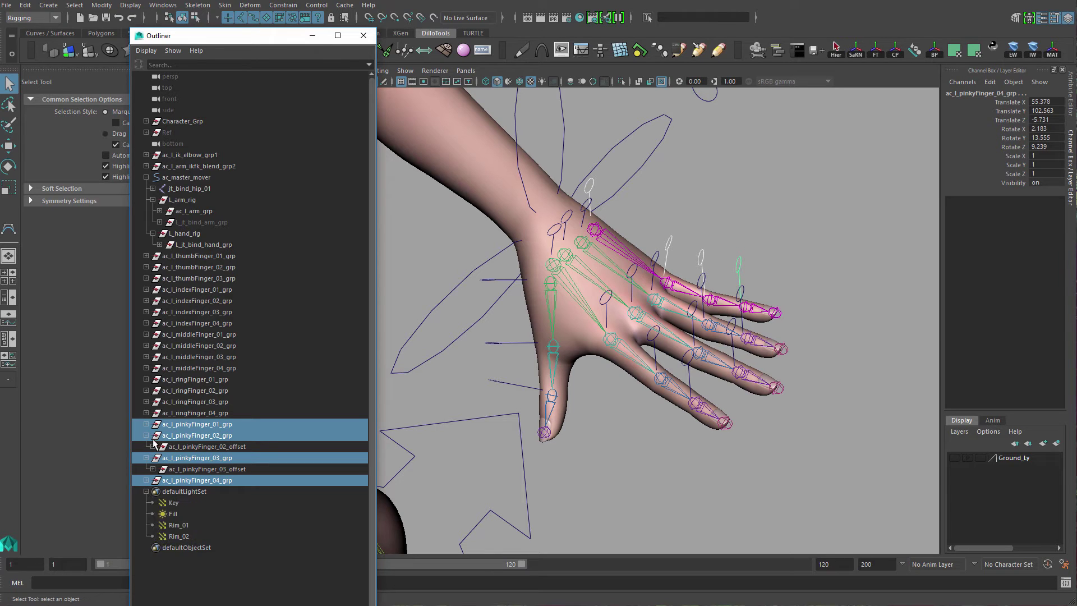
pyautogui.click(146, 492)
pyautogui.click(147, 480)
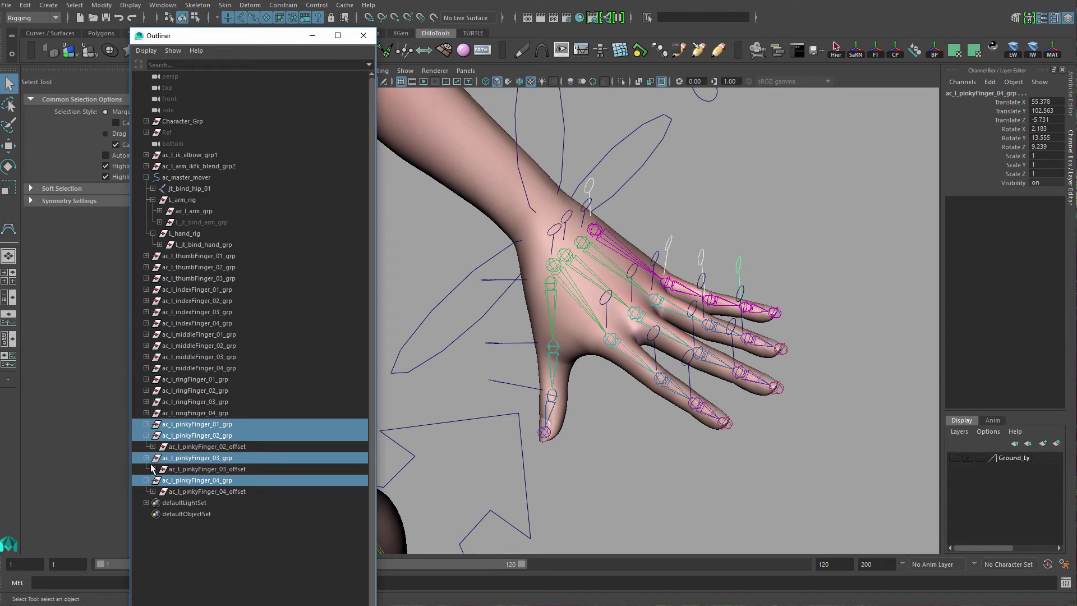
pyautogui.click(146, 425)
pyautogui.click(228, 542)
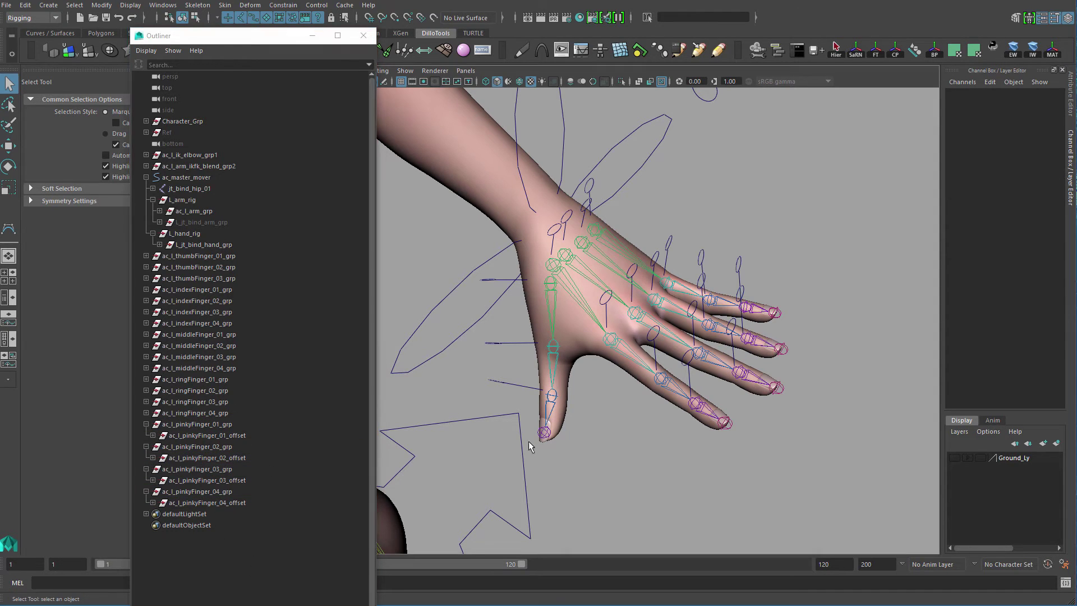
# Expand the four pinky offset groups to show the control curve inside each one.
pyautogui.click(153, 435)
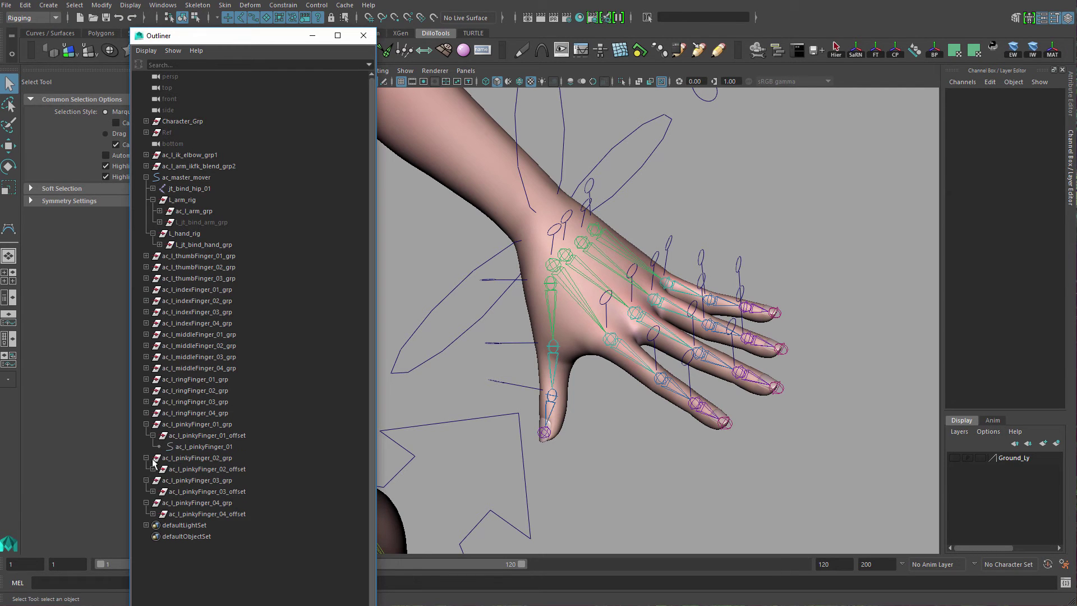
pyautogui.click(153, 469)
pyautogui.click(153, 503)
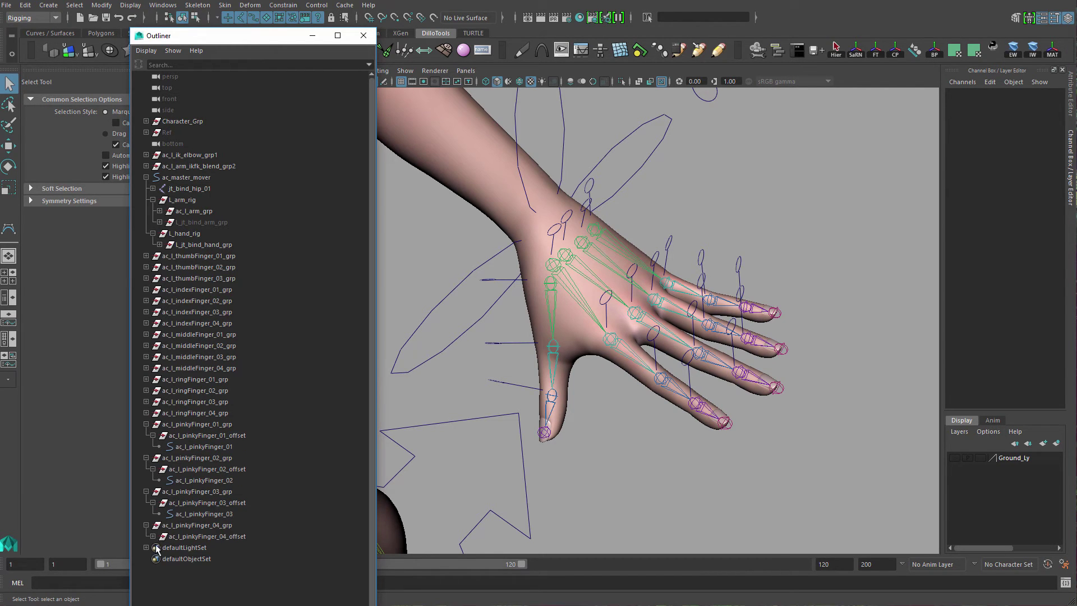
pyautogui.click(153, 536)
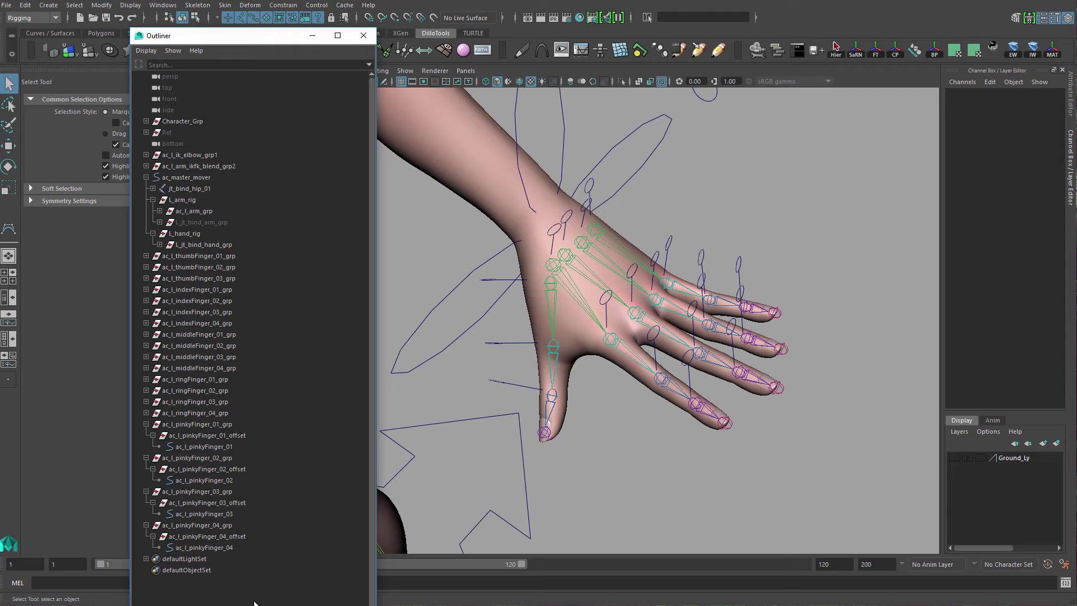
# Parent ac_l_pinkyFinger_04_grp under the ac_l_pinkyFinger_03 control curve.
pyautogui.keyDown('alt'); pyautogui.moveTo(736, 380); pyautogui.dragTo(634, 493); pyautogui.keyUp('alt')
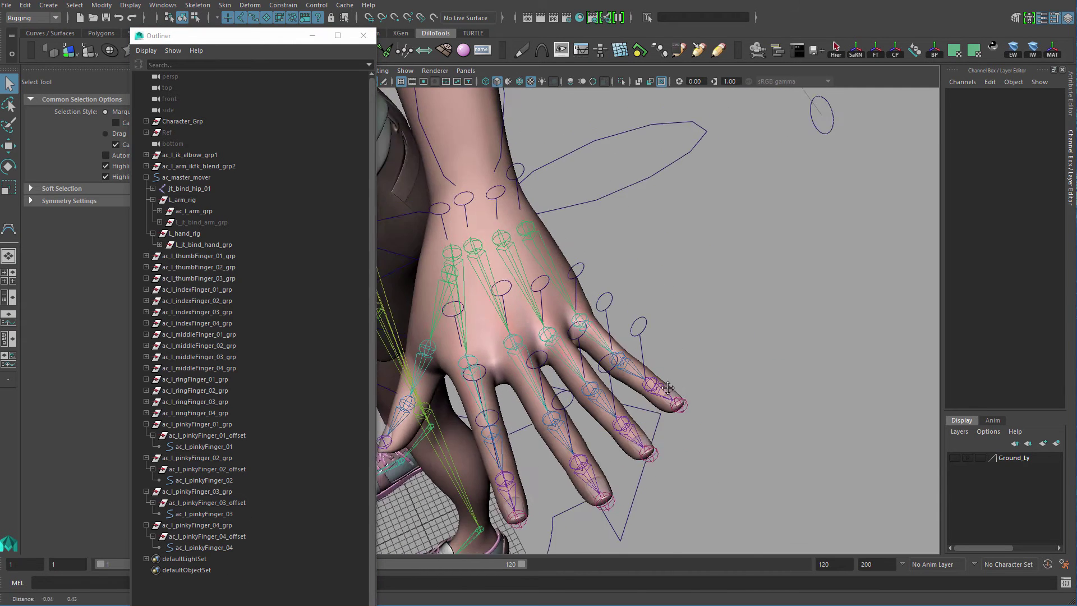
pyautogui.keyDown('alt'); pyautogui.moveTo(606, 437); pyautogui.dragTo(670, 368, button='right'); pyautogui.keyUp('alt')
pyautogui.keyDown('alt'); pyautogui.moveTo(670, 367); pyautogui.dragTo(668, 356); pyautogui.keyUp('alt')
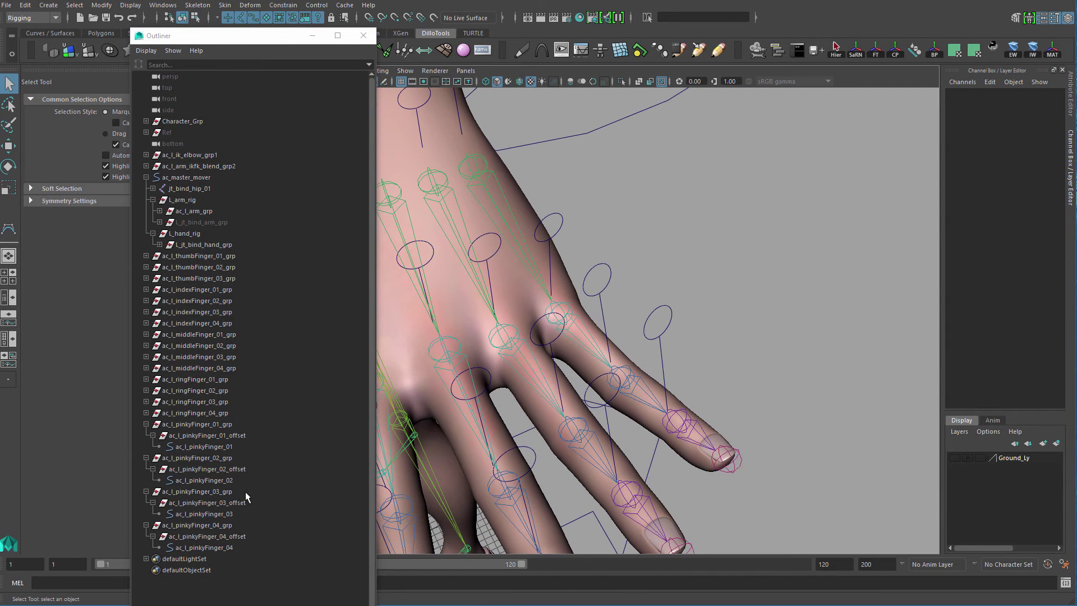
pyautogui.click(230, 526)
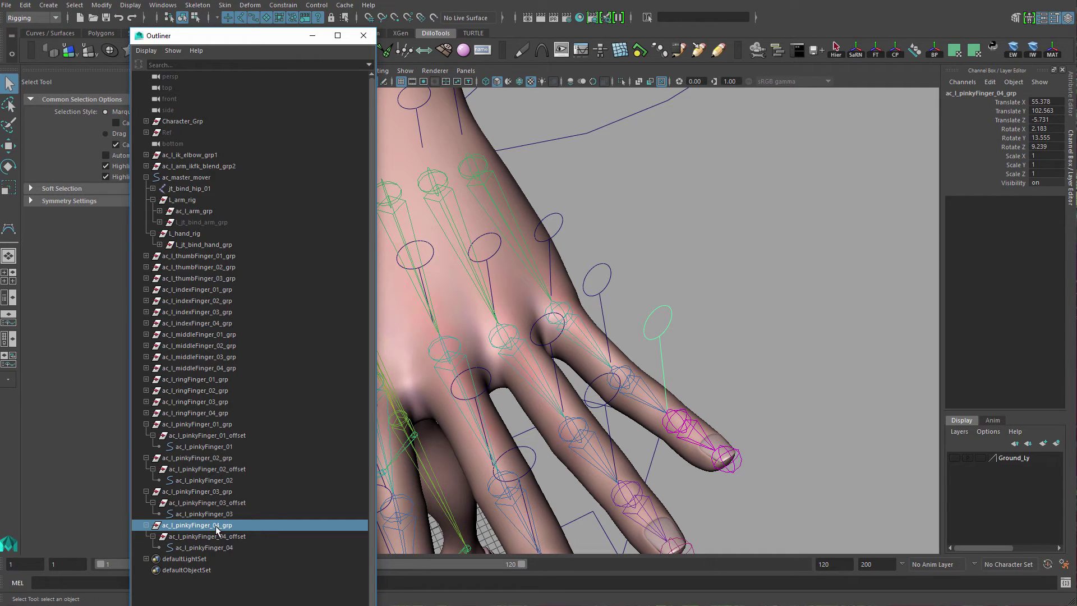
pyautogui.moveTo(217, 525)
pyautogui.mouseDown(button='middle')
pyautogui.moveTo(232, 527)
pyautogui.moveTo(620, 281)
pyautogui.moveTo(421, 398)
pyautogui.moveTo(236, 528)
pyautogui.moveTo(230, 520)
pyautogui.mouseUp(button='middle')
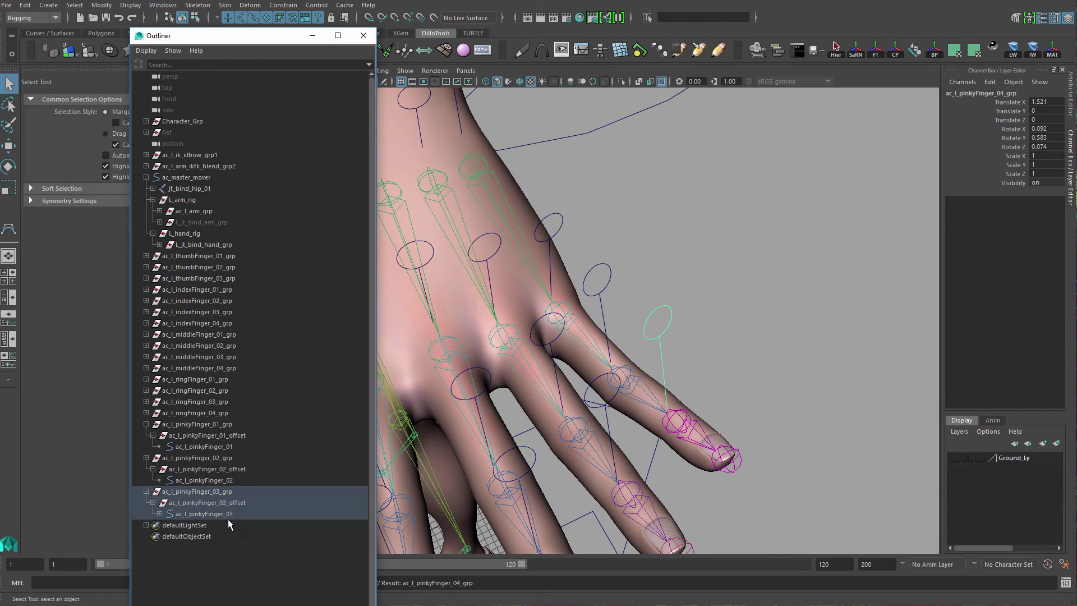
# Expand the hierarchy under ac_l_pinkyFinger_03 and inspect the ac_l_pinkyFinger_04 control, its offset and its group in turn.
pyautogui.click(159, 513)
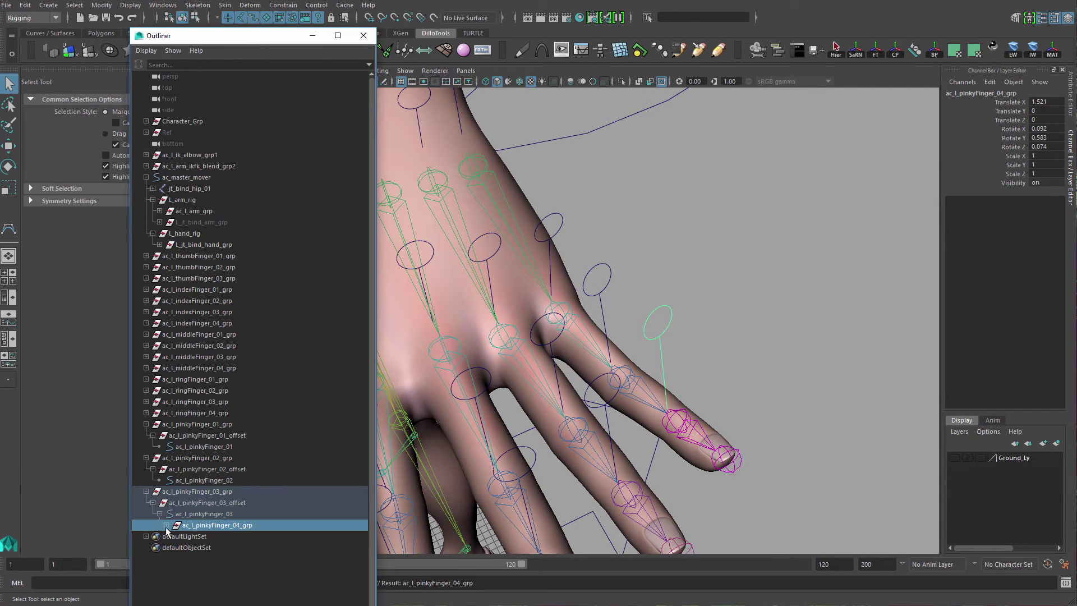
pyautogui.click(166, 525)
pyautogui.click(172, 536)
pyautogui.click(250, 578)
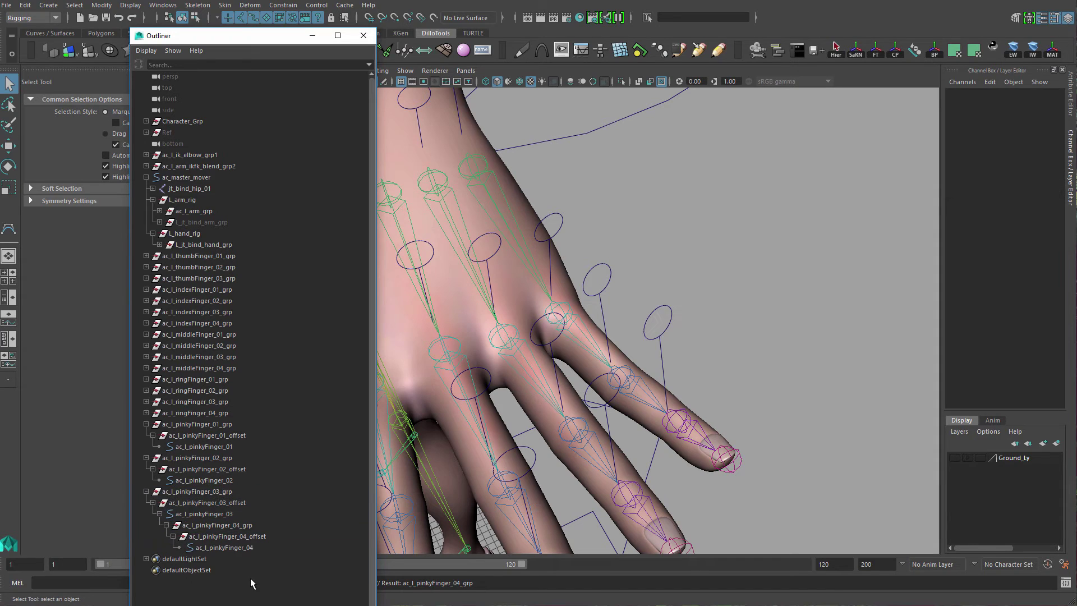
pyautogui.click(243, 548)
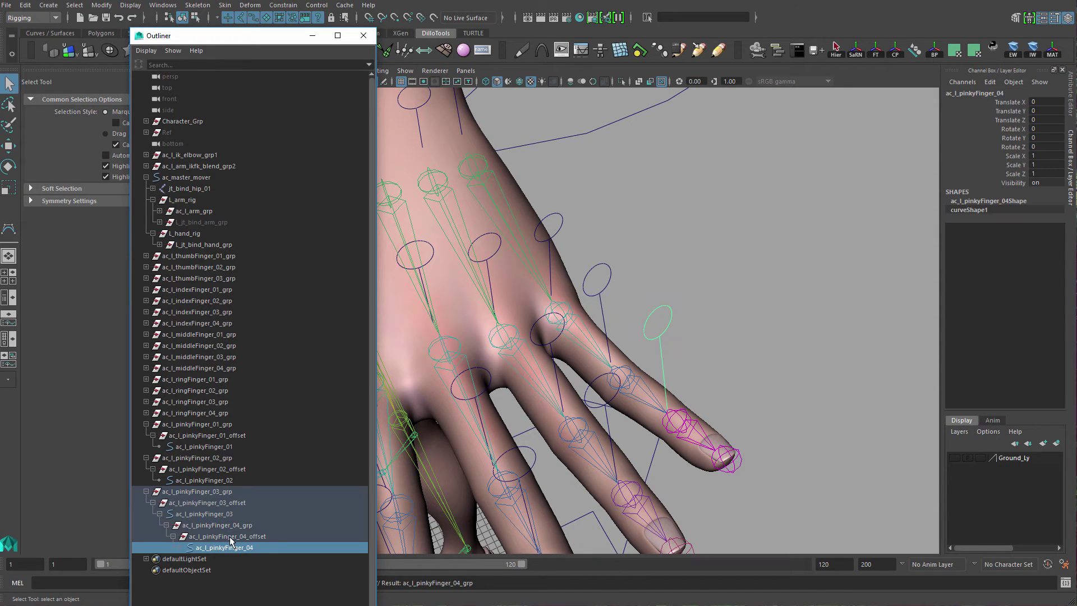
pyautogui.click(230, 536)
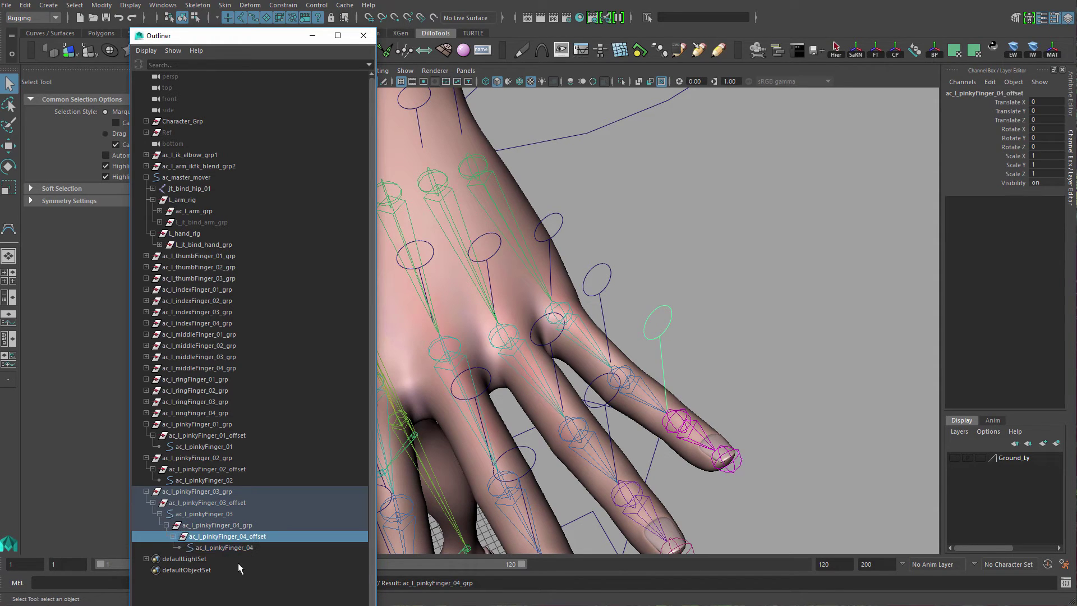
pyautogui.click(220, 526)
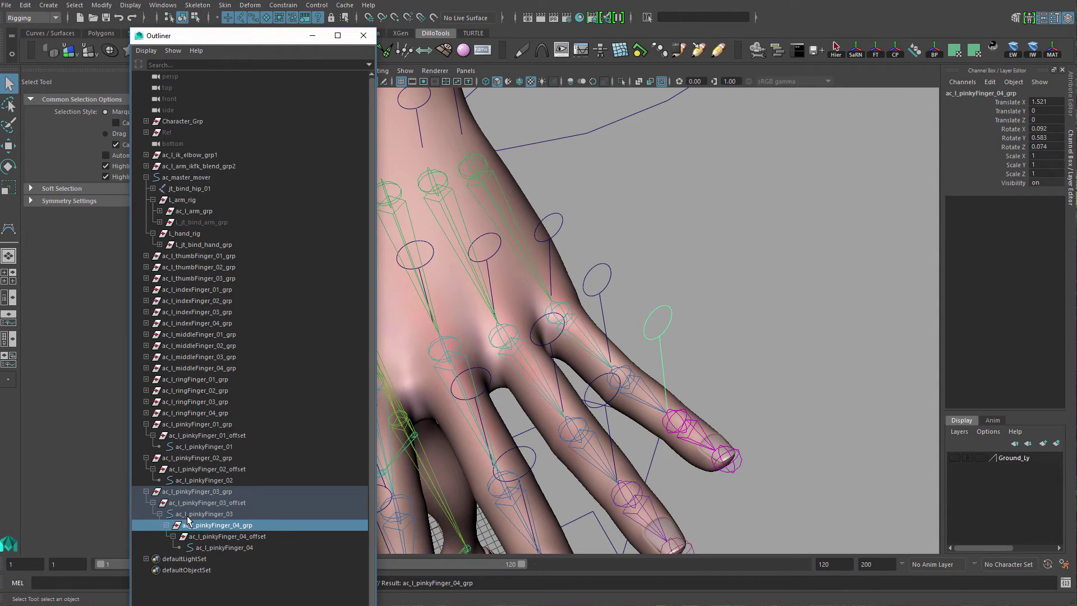
# Parent ac_l_pinkyFinger_03_grp under the ac_l_pinkyFinger_02 control curve and expand the nested hierarchy beneath it.
pyautogui.click(188, 514)
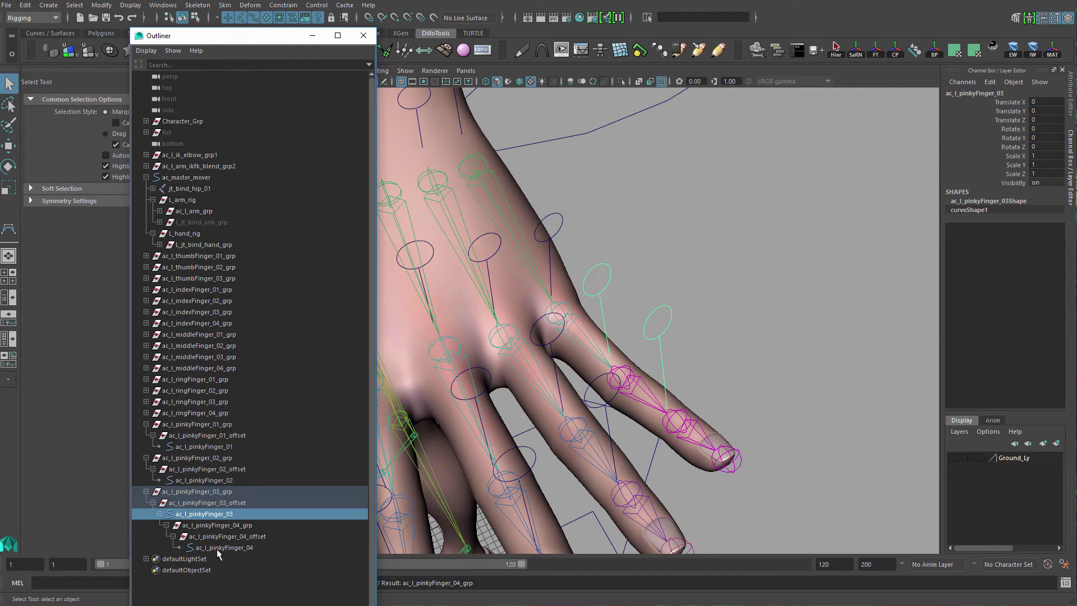
pyautogui.click(201, 503)
pyautogui.click(219, 515)
pyautogui.click(216, 504)
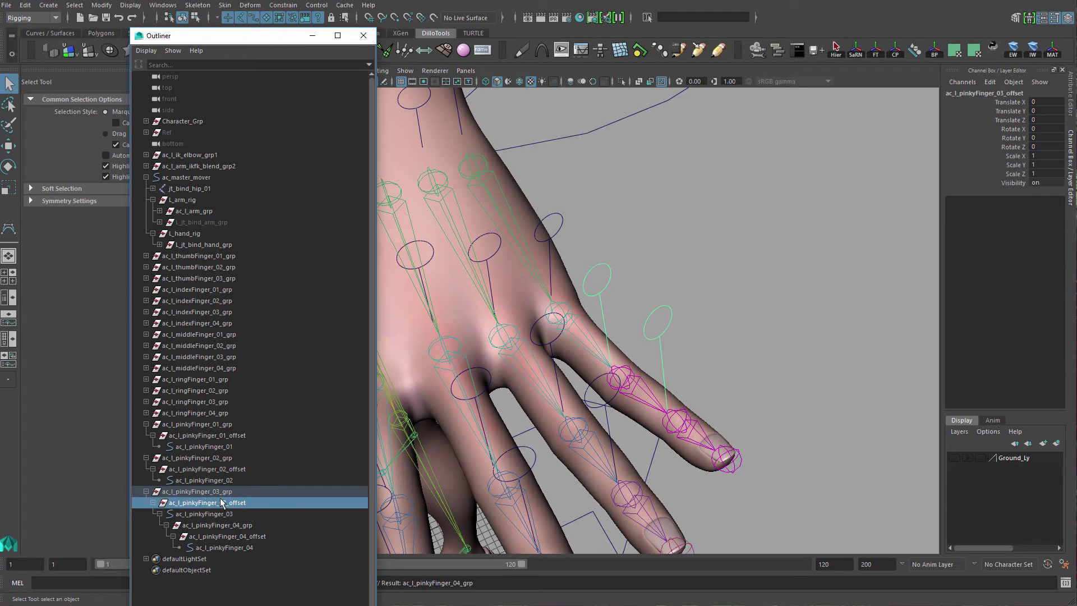
pyautogui.click(219, 495)
pyautogui.moveTo(217, 492); pyautogui.dragTo(229, 481)
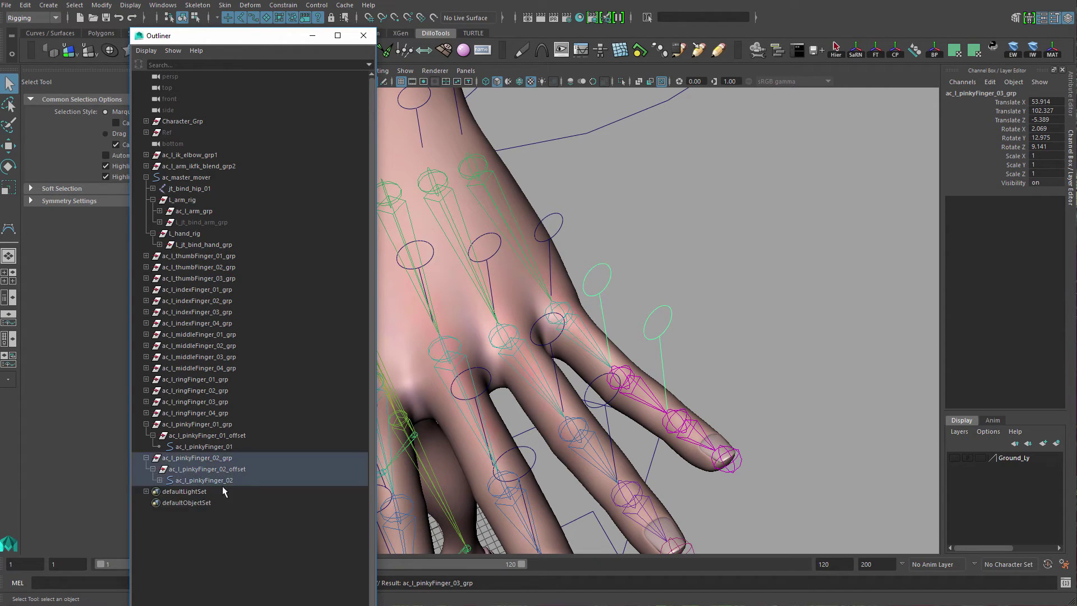
pyautogui.click(160, 480)
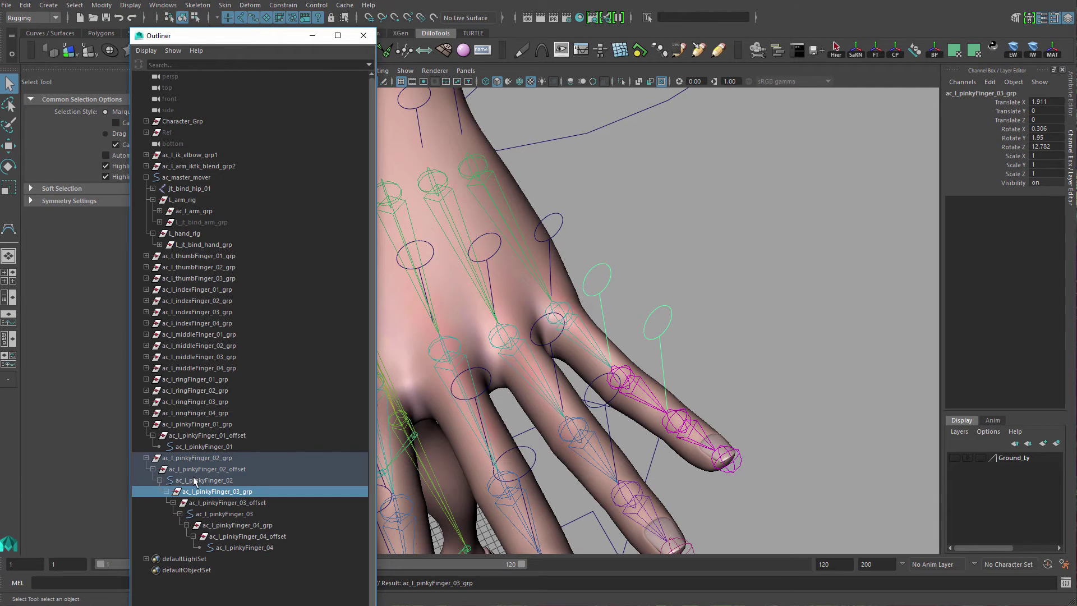
# Parent ac_l_pinkyFinger_02_grp under the ac_l_pinkyFinger_01 control curve and expand the complete pinky hierarchy.
pyautogui.click(202, 457)
pyautogui.moveTo(223, 457); pyautogui.dragTo(224, 448)
pyautogui.click(145, 425)
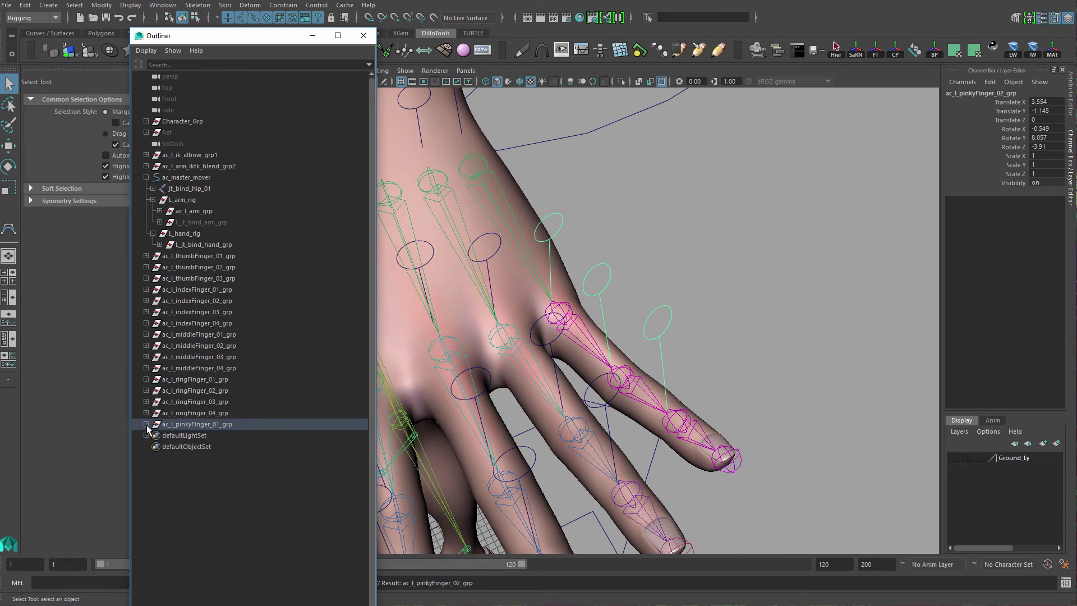
pyautogui.keyDown('shift'); pyautogui.click(146, 425); pyautogui.keyUp('shift')
pyautogui.keyDown('alt'); pyautogui.moveTo(629, 429); pyautogui.dragTo(679, 418); pyautogui.keyUp('alt')
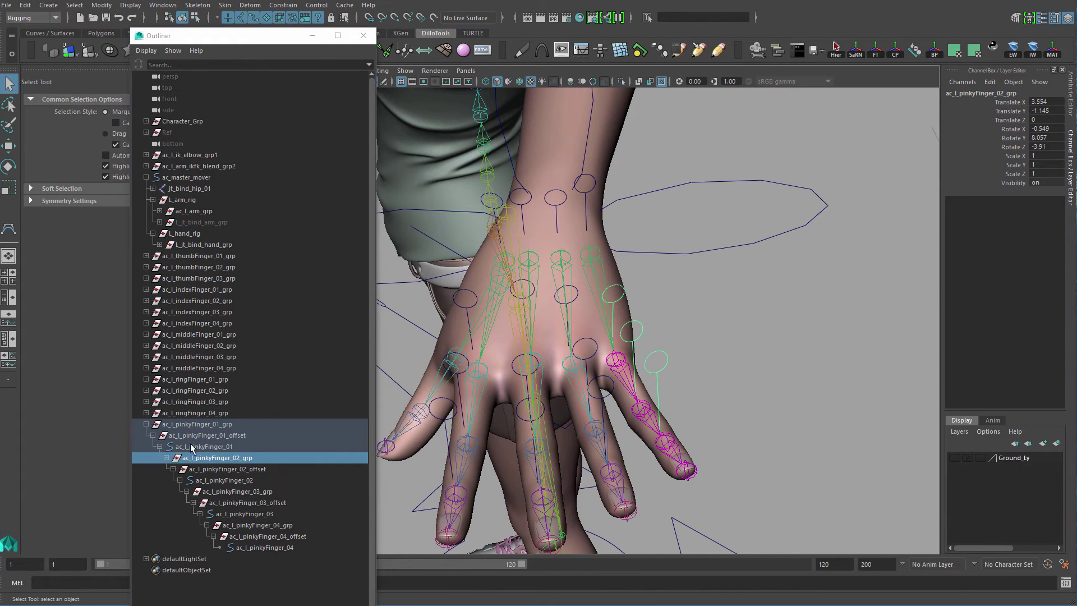
# Select all four pinky offset groups together and examine their controls on the hand.
pyautogui.click(279, 548)
pyautogui.keyDown('alt'); pyautogui.moveTo(497, 352); pyautogui.dragTo(642, 395); pyautogui.keyUp('alt')
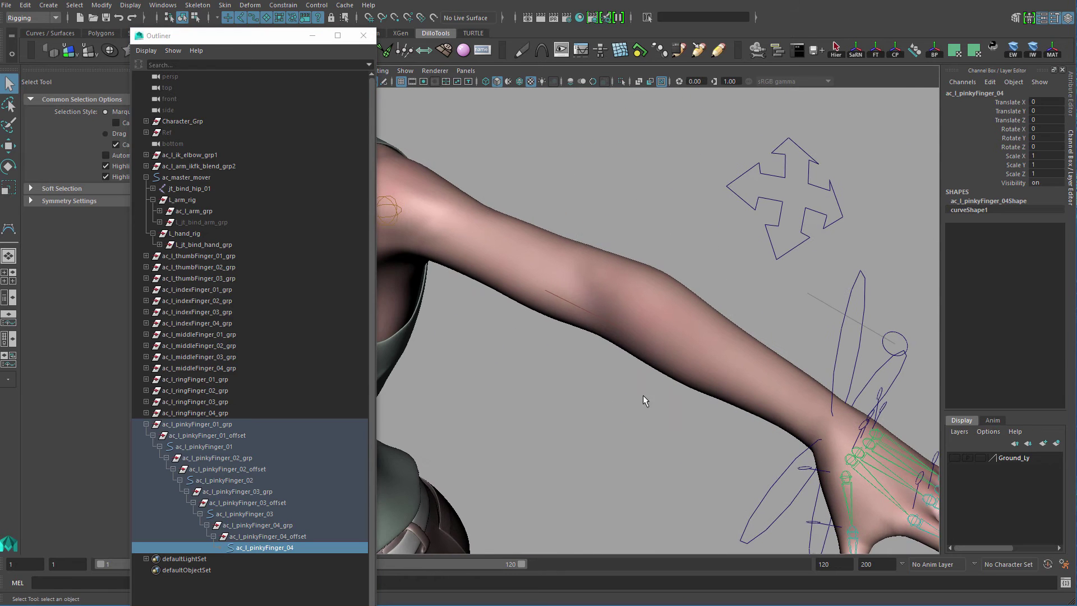
pyautogui.keyDown('alt'); pyautogui.moveTo(540, 227); pyautogui.dragTo(578, 336); pyautogui.keyUp('alt')
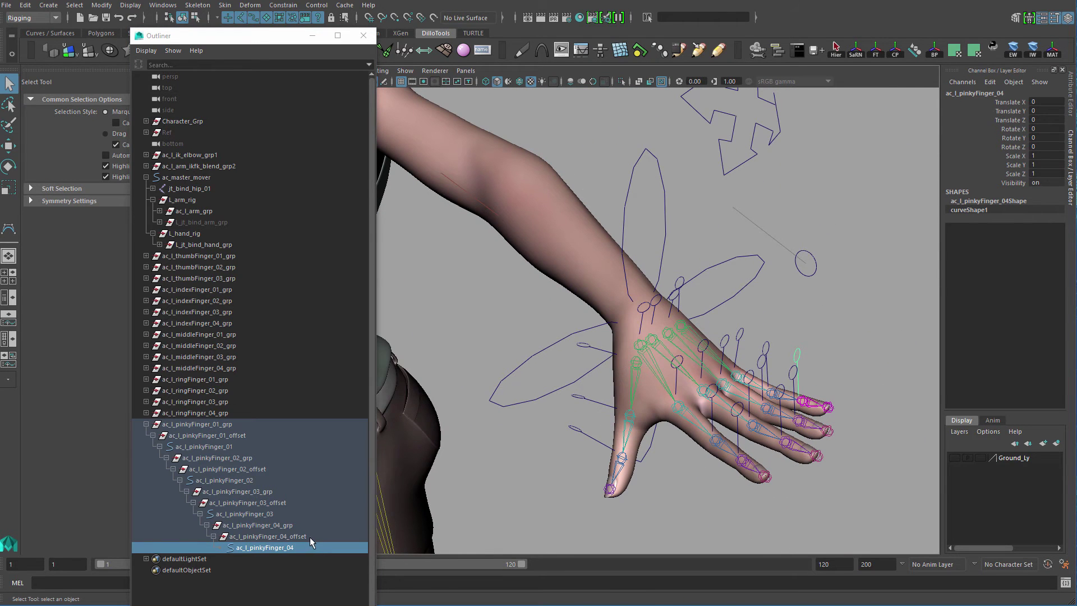
pyautogui.click(310, 537)
pyautogui.keyDown('ctrl'); pyautogui.click(293, 503); pyautogui.keyUp('ctrl')
pyautogui.keyDown('ctrl'); pyautogui.click(263, 468); pyautogui.keyUp('ctrl')
pyautogui.keyDown('ctrl'); pyautogui.click(255, 435); pyautogui.keyUp('ctrl')
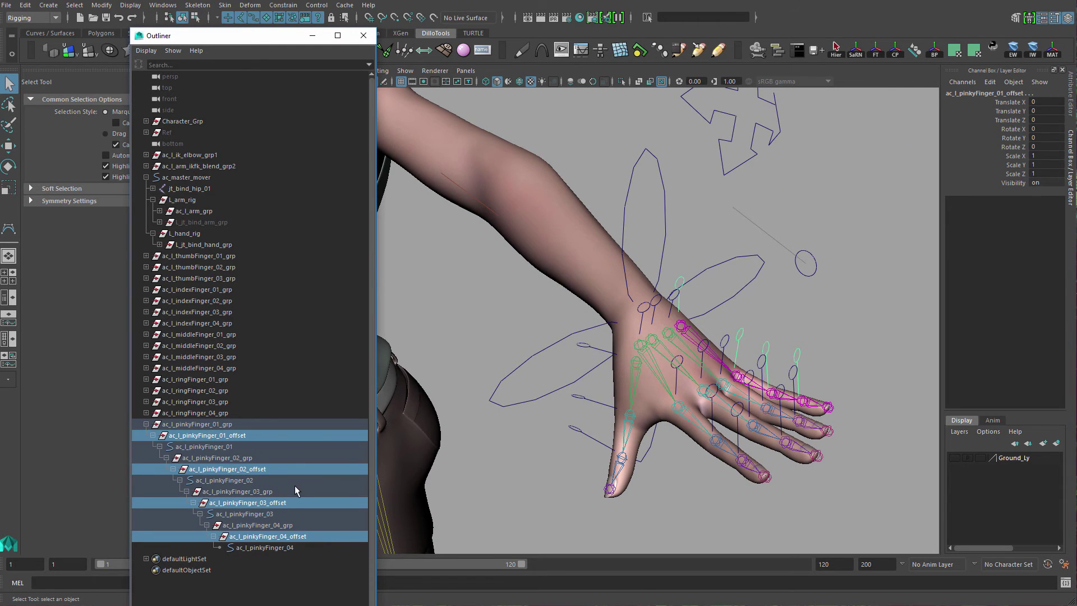
pyautogui.keyDown('alt'); pyautogui.moveTo(566, 426); pyautogui.dragTo(505, 457); pyautogui.keyUp('alt')
pyautogui.keyDown('alt'); pyautogui.moveTo(505, 456); pyautogui.dragTo(541, 483, button='right'); pyautogui.keyUp('alt')
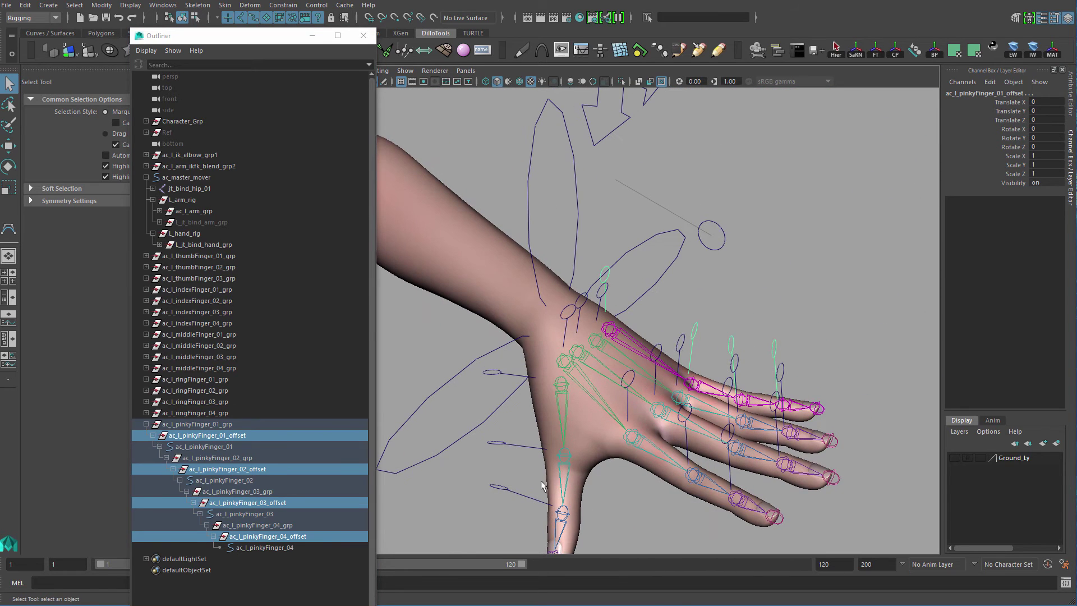
# Walk up the pinky hierarchy from ac_l_pinkyFinger_04 to ac_l_pinkyFinger_01_grp, checking each node's transform values, and collapse the hierarchy.
pyautogui.click(272, 574)
pyautogui.click(284, 548)
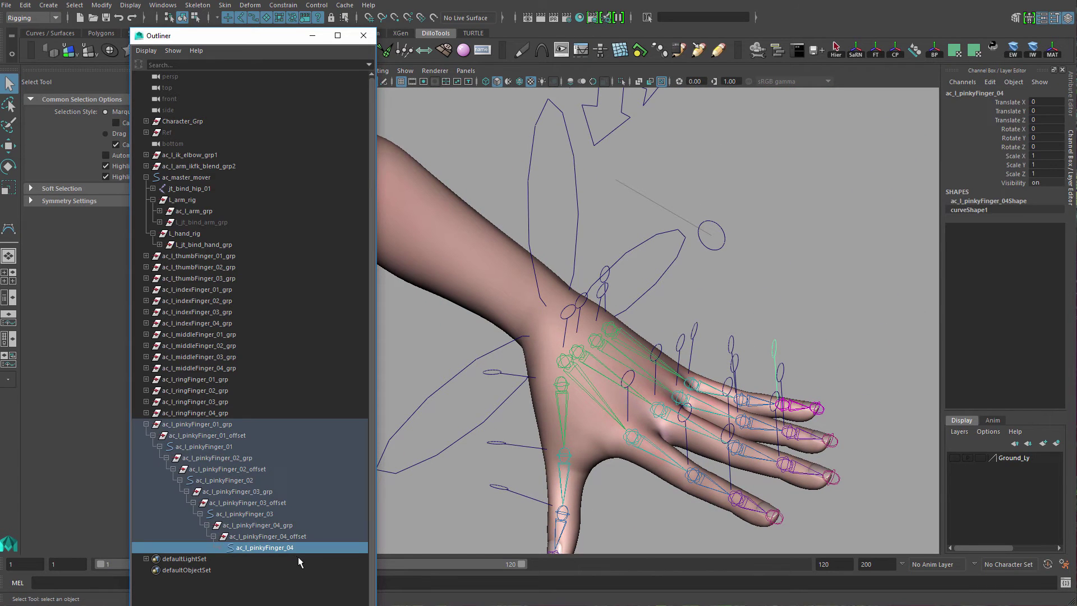
pyautogui.press('Up')
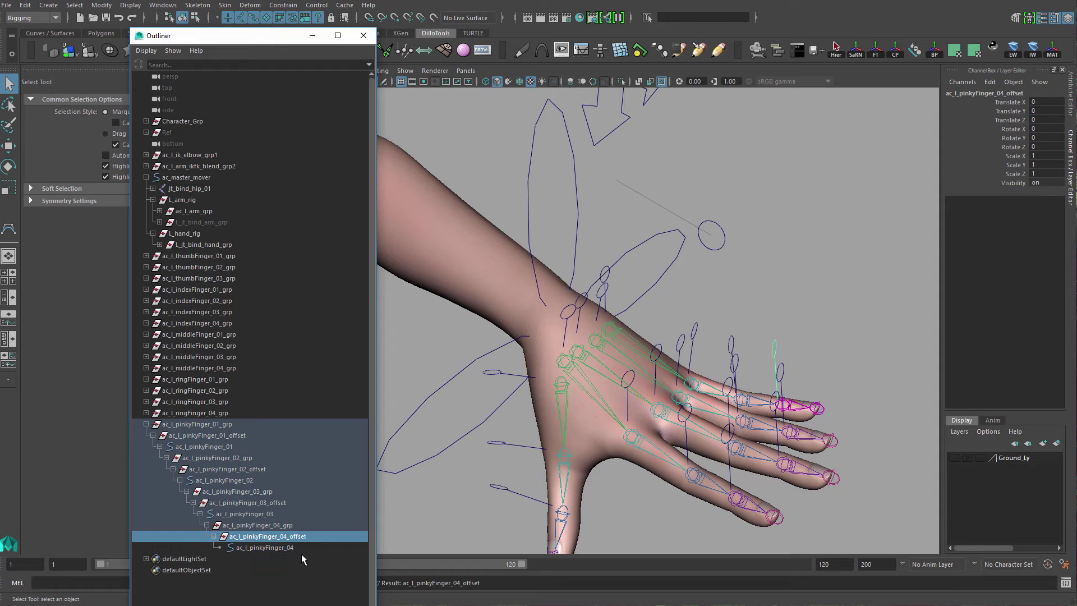
pyautogui.click(288, 526)
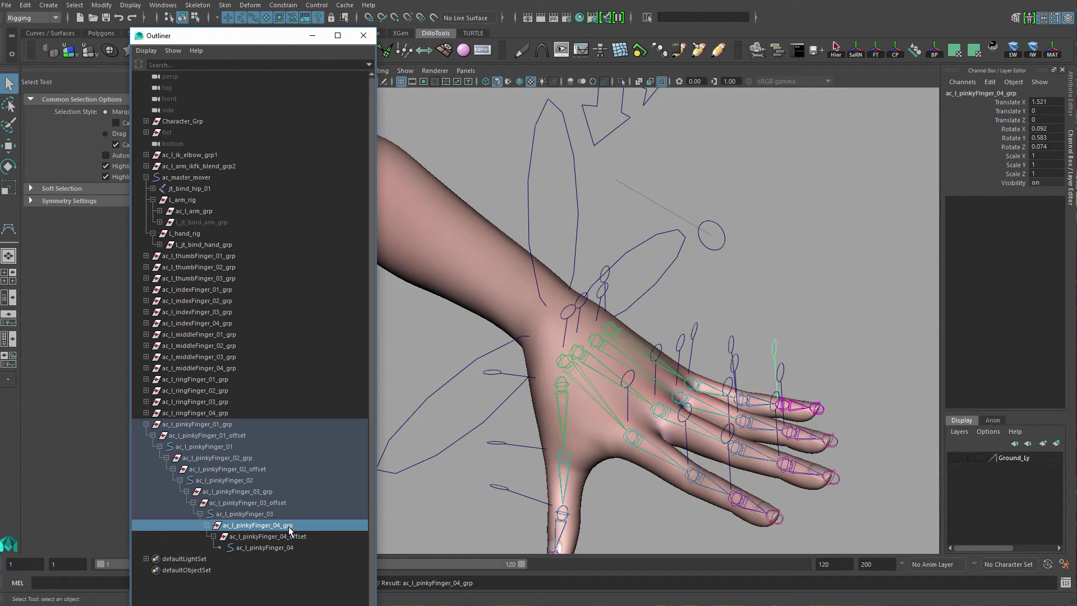
pyautogui.click(269, 515)
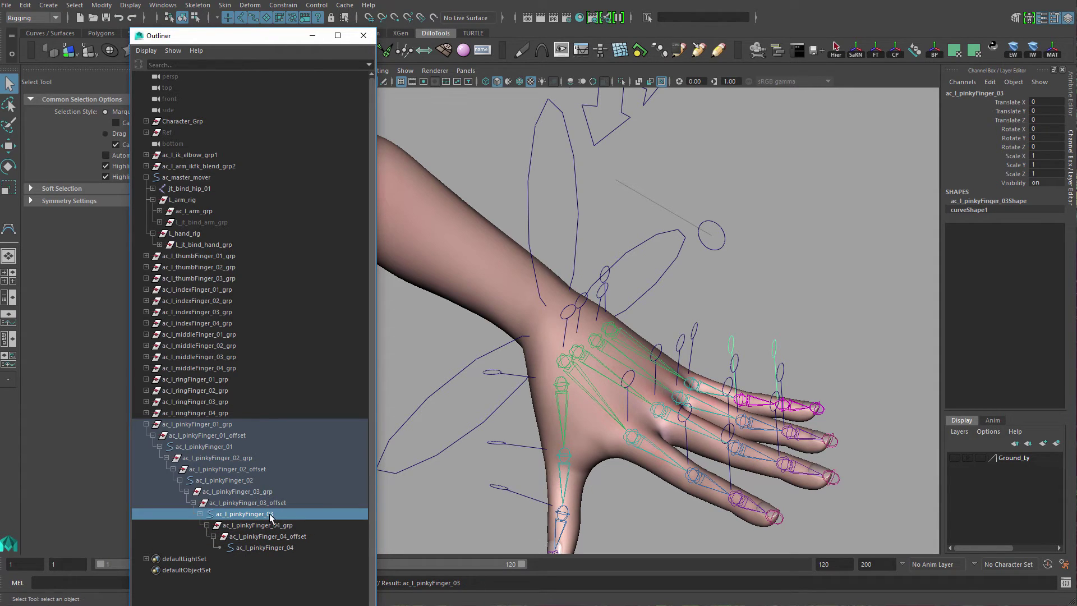
pyautogui.click(278, 504)
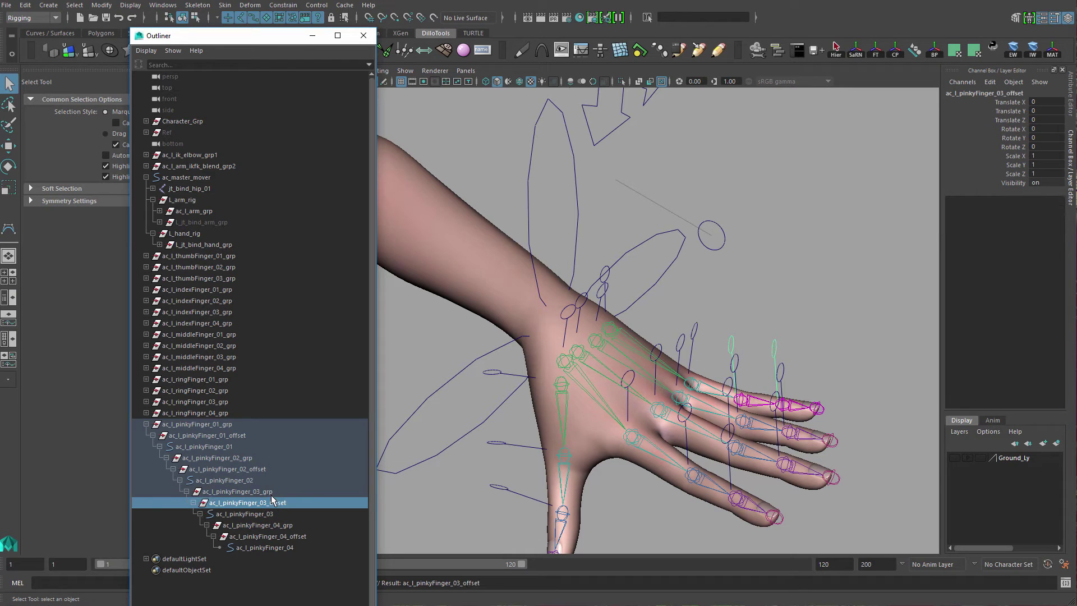
pyautogui.click(271, 492)
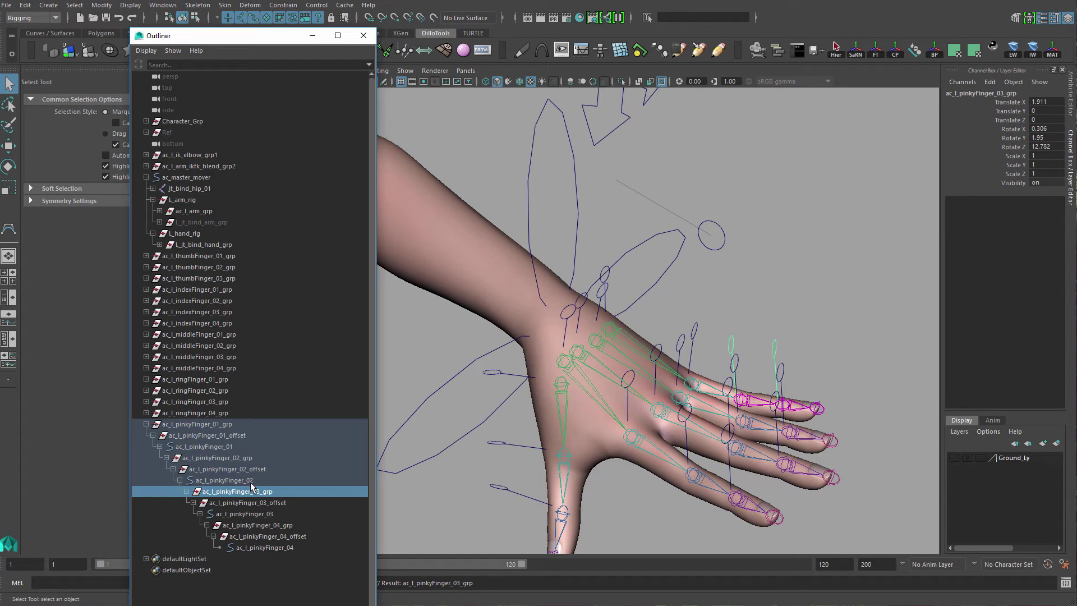
pyautogui.click(250, 480)
pyautogui.click(258, 471)
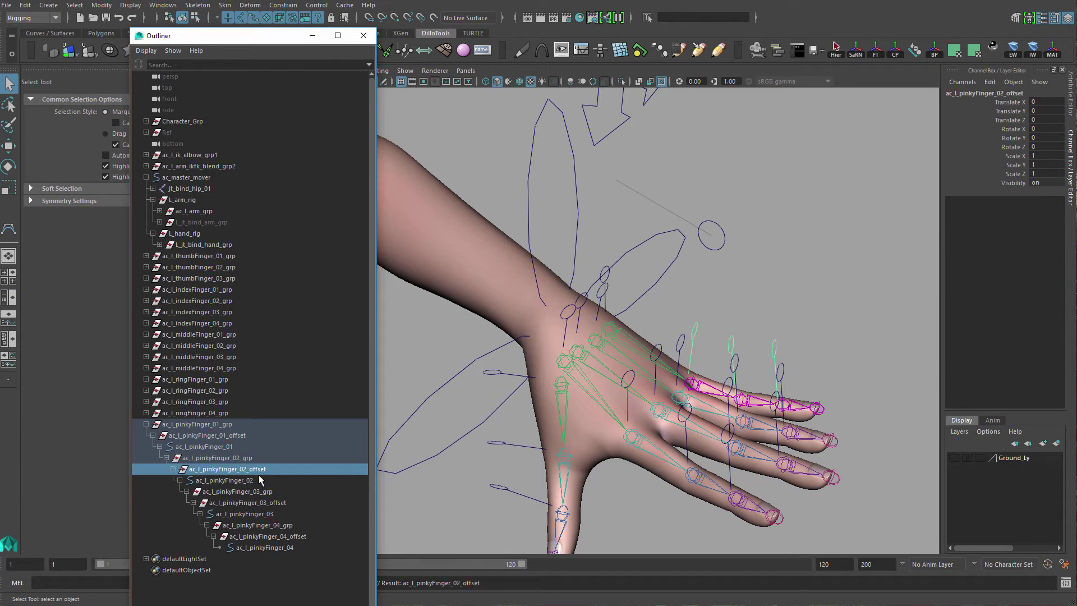
pyautogui.press('Up')
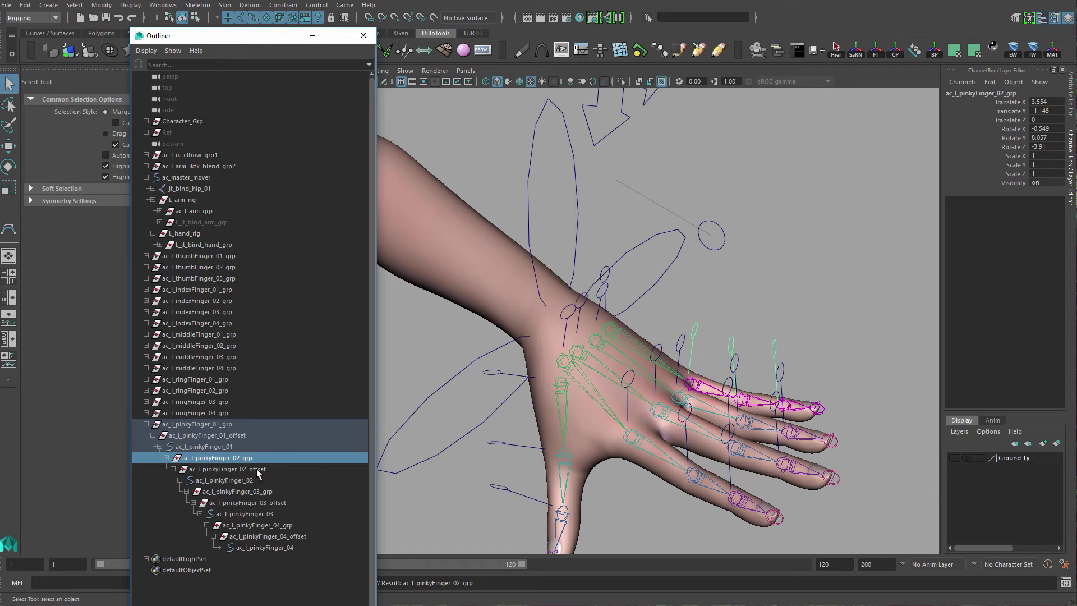
pyautogui.click(225, 450)
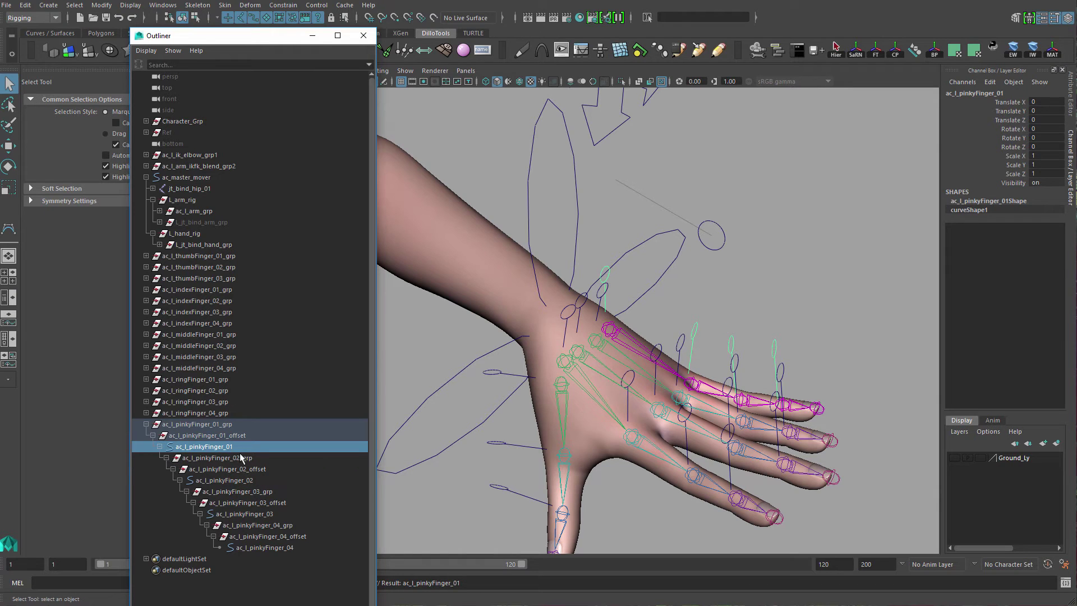
pyautogui.click(215, 426)
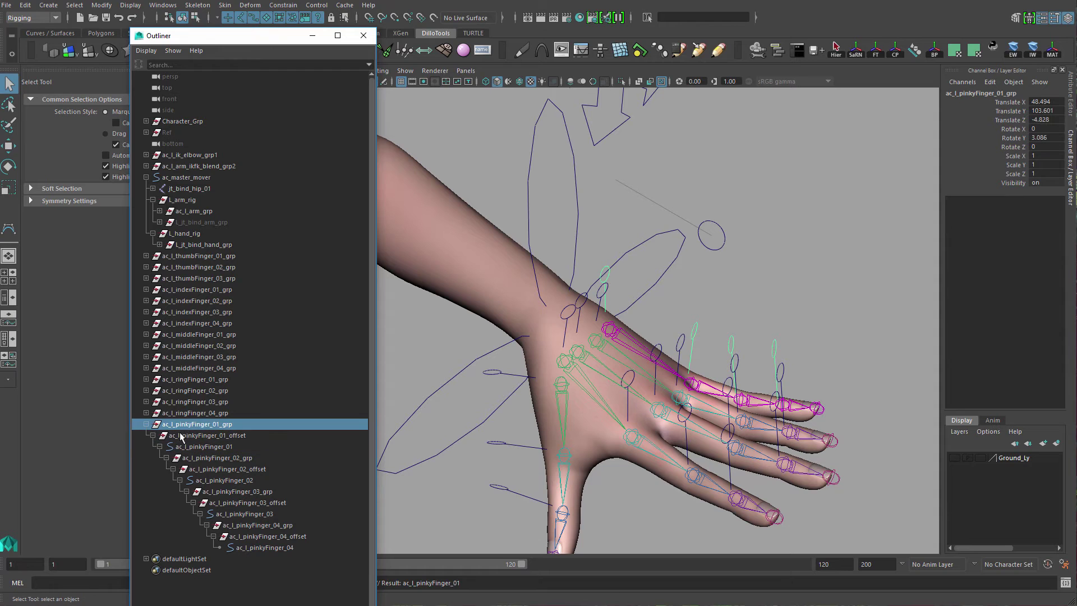
pyautogui.click(146, 425)
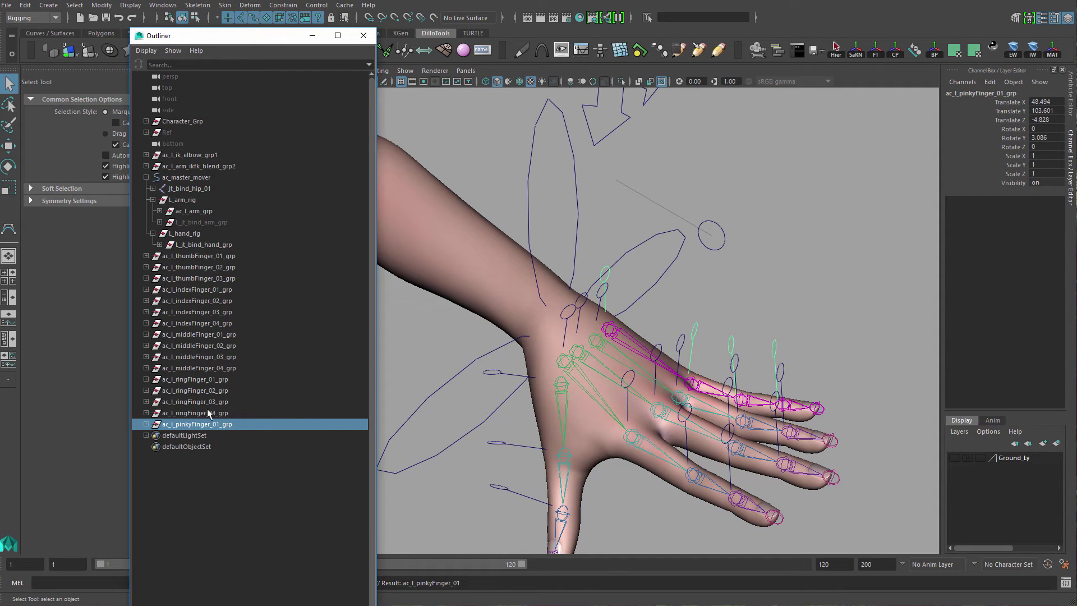
# Select the five top finger groups, ac_l_thumbFinger_01_grp to ac_l_pinkyFinger_01_grp, and examine the controls they contain.
pyautogui.keyDown('alt'); pyautogui.moveTo(502, 349); pyautogui.dragTo(564, 275); pyautogui.keyUp('alt')
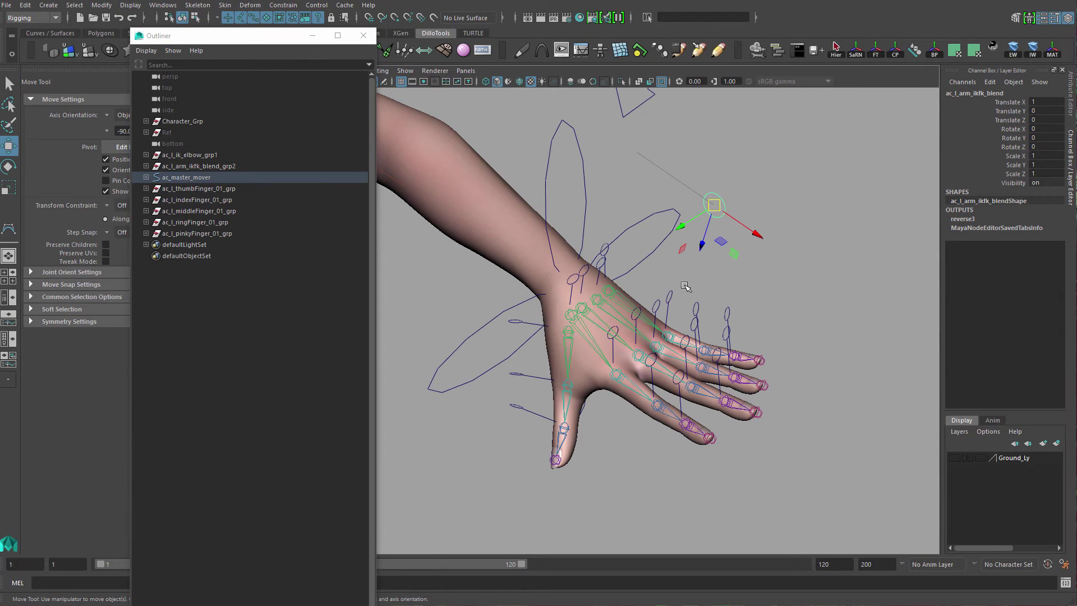
pyautogui.keyDown('alt'); pyautogui.moveTo(623, 313); pyautogui.dragTo(642, 297); pyautogui.keyUp('alt')
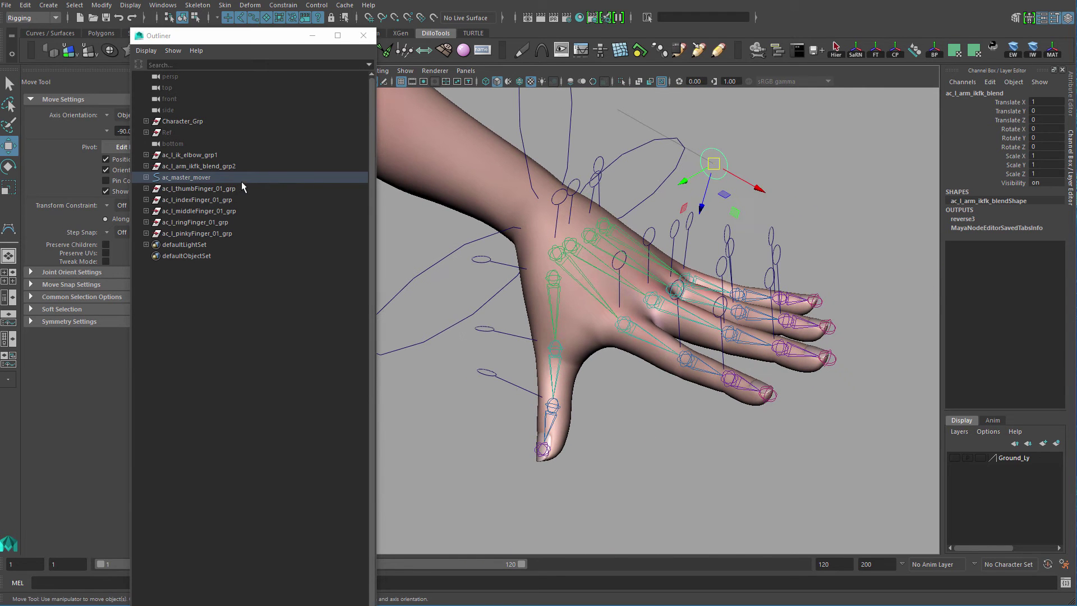
pyautogui.click(224, 188)
pyautogui.keyDown('shift'); pyautogui.click(233, 234); pyautogui.keyUp('shift')
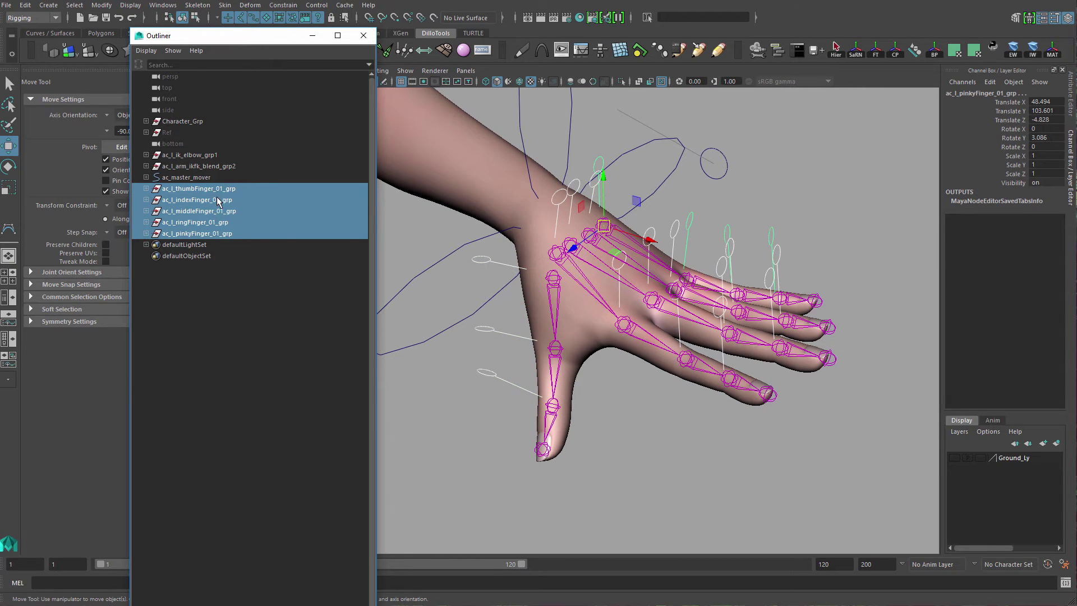
pyautogui.keyDown('alt'); pyautogui.moveTo(531, 315); pyautogui.dragTo(467, 318); pyautogui.keyUp('alt')
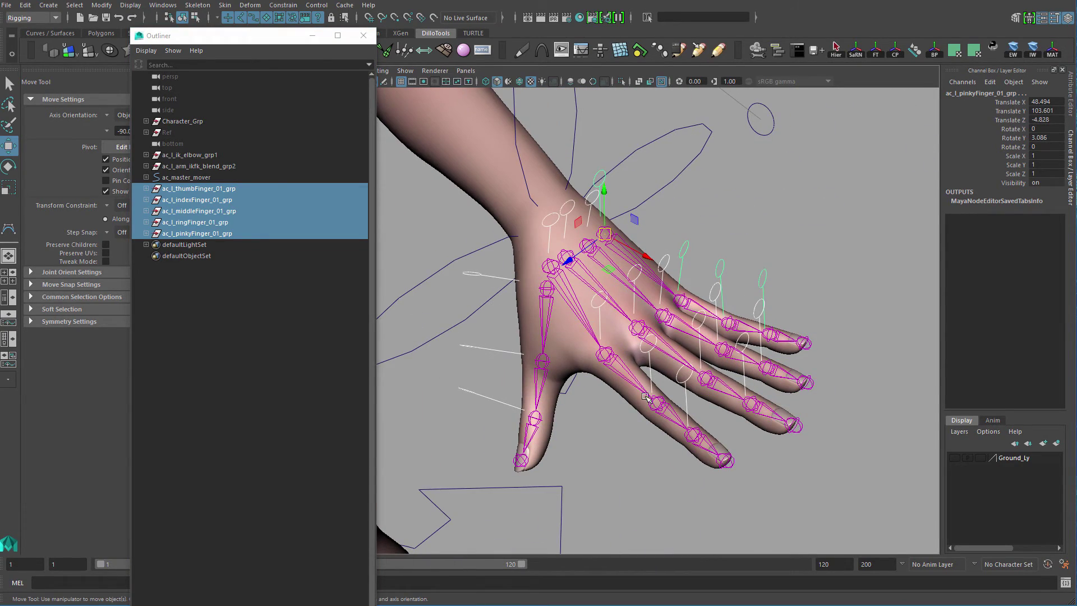
pyautogui.moveTo(507, 275)
pyautogui.keyDown('alt'); pyautogui.mouseDown()
pyautogui.moveTo(404, 266)
pyautogui.moveTo(501, 266)
pyautogui.mouseUp(); pyautogui.keyUp('alt')
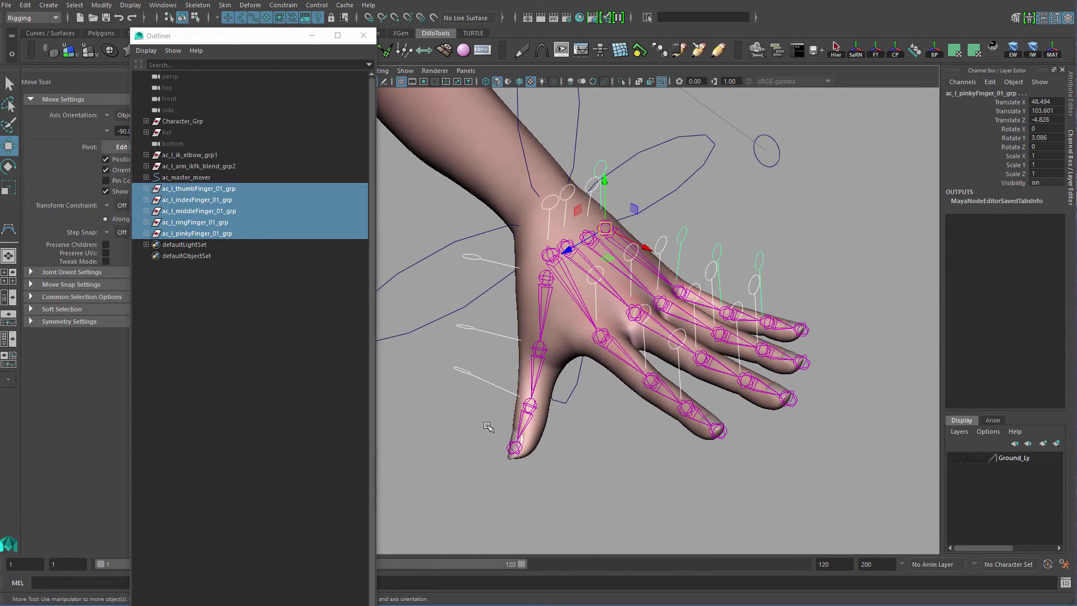
# Inspect the base finger joints on the back of the left hand and clear the selection.
pyautogui.click(541, 280)
pyautogui.press('q')
pyautogui.click(562, 273)
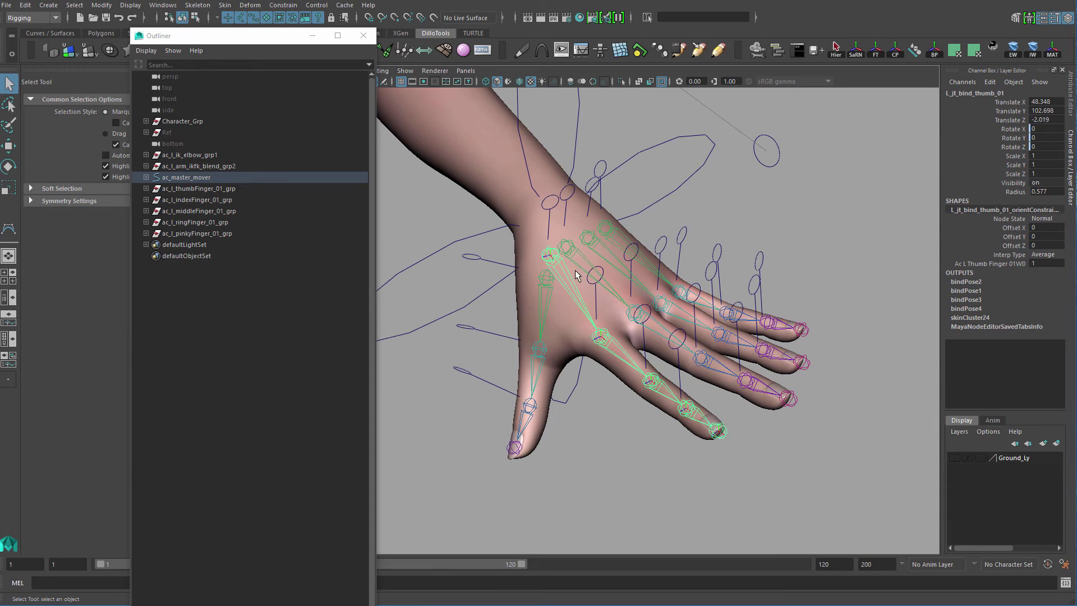
pyautogui.click(584, 264)
pyautogui.click(620, 243)
pyautogui.click(609, 257)
pyautogui.click(609, 257)
pyautogui.click(730, 239)
# Create a NURBS circle at the scene origin.
pyautogui.keyDown('alt'); pyautogui.moveTo(730, 238); pyautogui.dragTo(570, 286, button='right'); pyautogui.keyUp('alt')
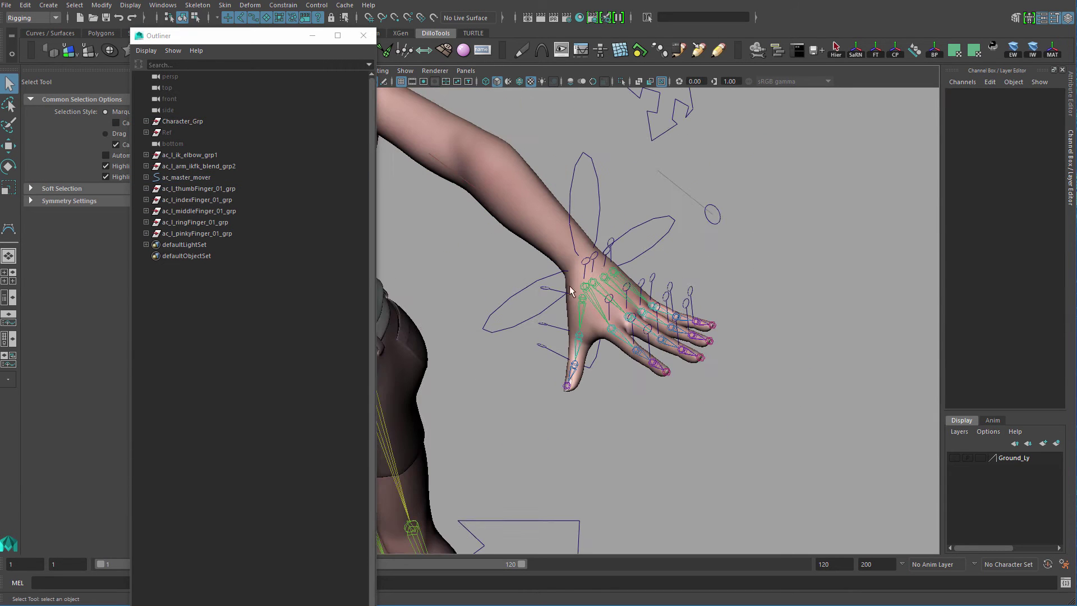
pyautogui.keyDown('alt'); pyautogui.moveTo(740, 372); pyautogui.dragTo(624, 277, button='right'); pyautogui.keyUp('alt')
pyautogui.keyDown('alt'); pyautogui.moveTo(623, 277); pyautogui.dragTo(709, 324); pyautogui.keyUp('alt')
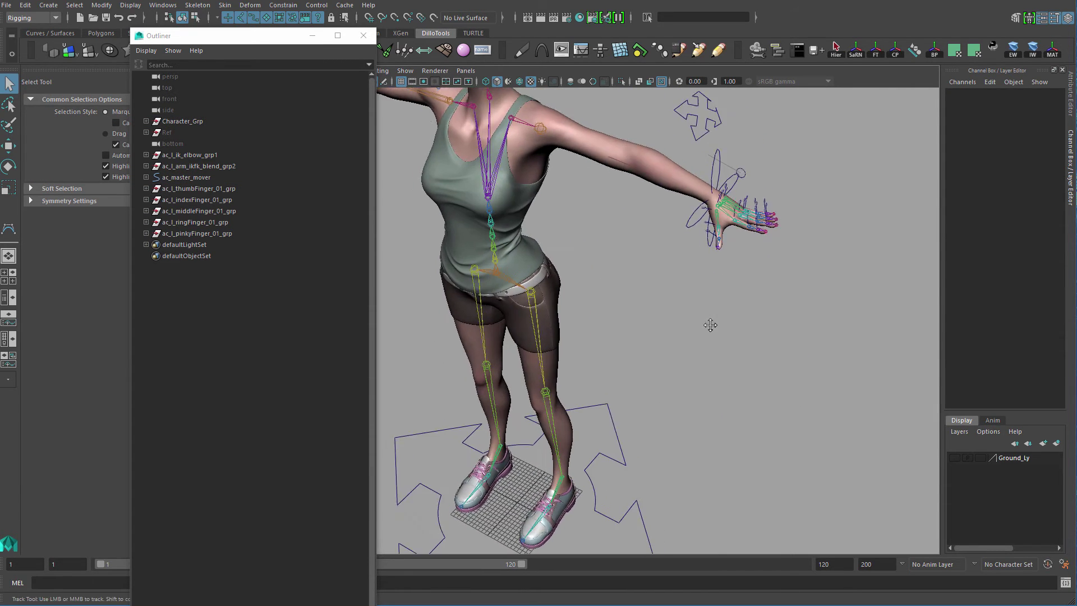
pyautogui.keyDown('alt'); pyautogui.moveTo(623, 387); pyautogui.dragTo(654, 344, button='middle'); pyautogui.keyUp('alt')
pyautogui.click(48, 5)
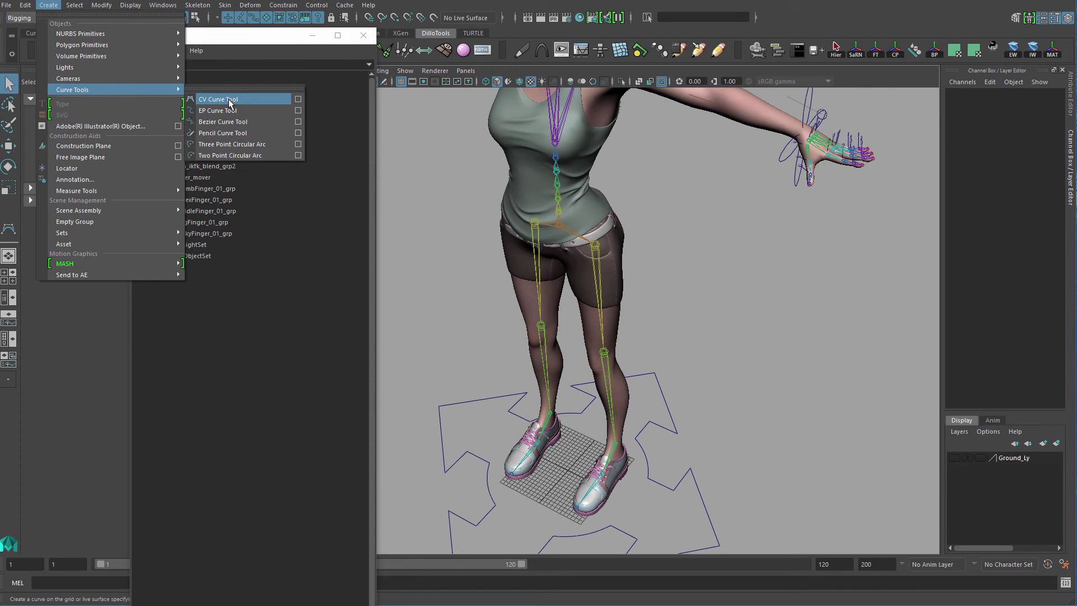
pyautogui.click(250, 112)
# Move the NURBS circle up and out beside the left fingertips, to about X 61.061 and Y 106.823.
pyautogui.keyDown('alt'); pyautogui.moveTo(695, 359); pyautogui.dragTo(634, 320, button='right'); pyautogui.keyUp('alt')
pyautogui.press('w')
pyautogui.keyDown('alt'); pyautogui.moveTo(653, 375); pyautogui.dragTo(666, 348); pyautogui.keyUp('alt')
pyautogui.moveTo(576, 408); pyautogui.dragTo(571, 147)
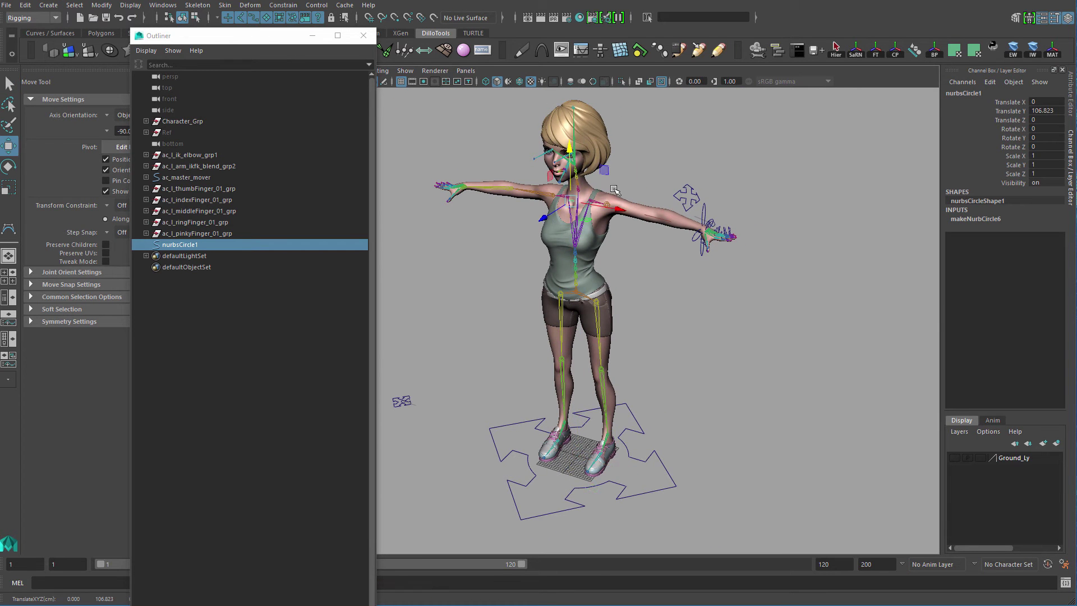
pyautogui.moveTo(615, 209); pyautogui.dragTo(779, 275)
pyautogui.press('f')
pyautogui.keyDown('alt'); pyautogui.moveTo(779, 287); pyautogui.dragTo(613, 315, button='right'); pyautogui.keyUp('alt')
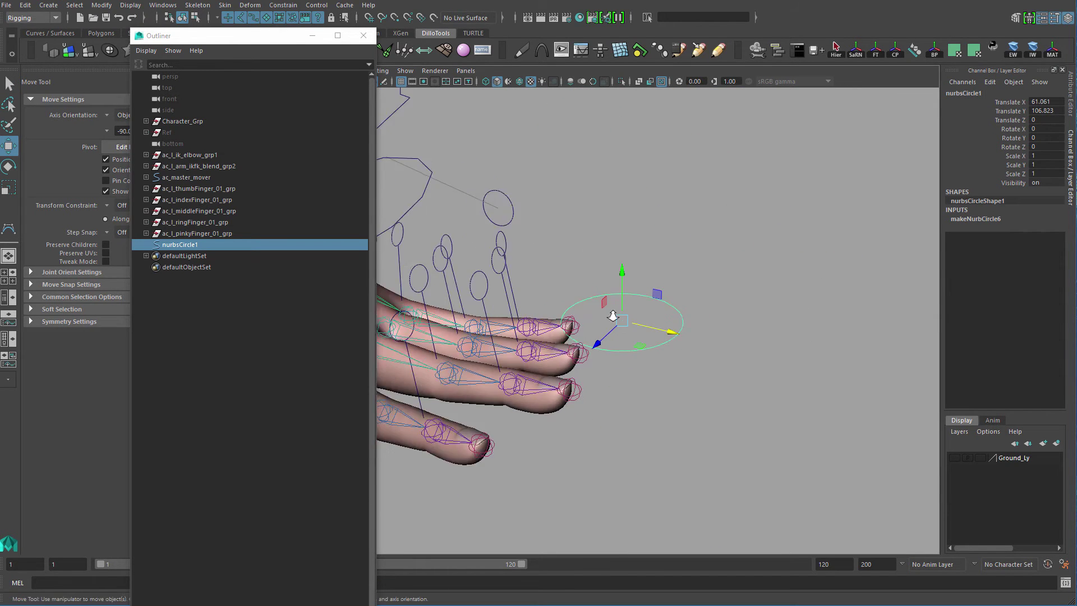
# Scale the NURBS circle uniformly to about 4.726.
pyautogui.keyDown('alt'); pyautogui.moveTo(613, 314); pyautogui.dragTo(563, 342); pyautogui.keyUp('alt')
pyautogui.keyDown('alt'); pyautogui.moveTo(682, 413); pyautogui.dragTo(688, 411, button='right'); pyautogui.keyUp('alt')
pyautogui.press('r')
pyautogui.moveTo(623, 315); pyautogui.dragTo(822, 313)
# Move the circle closer around the left fingers, to about X 57.68, Y 103.481 and Z -3.154.
pyautogui.press('w')
pyautogui.keyDown('alt'); pyautogui.moveTo(642, 348); pyautogui.dragTo(729, 299); pyautogui.keyUp('alt')
pyautogui.moveTo(616, 271); pyautogui.dragTo(618, 369)
pyautogui.keyDown('alt'); pyautogui.moveTo(611, 314); pyautogui.dragTo(758, 337); pyautogui.keyUp('alt')
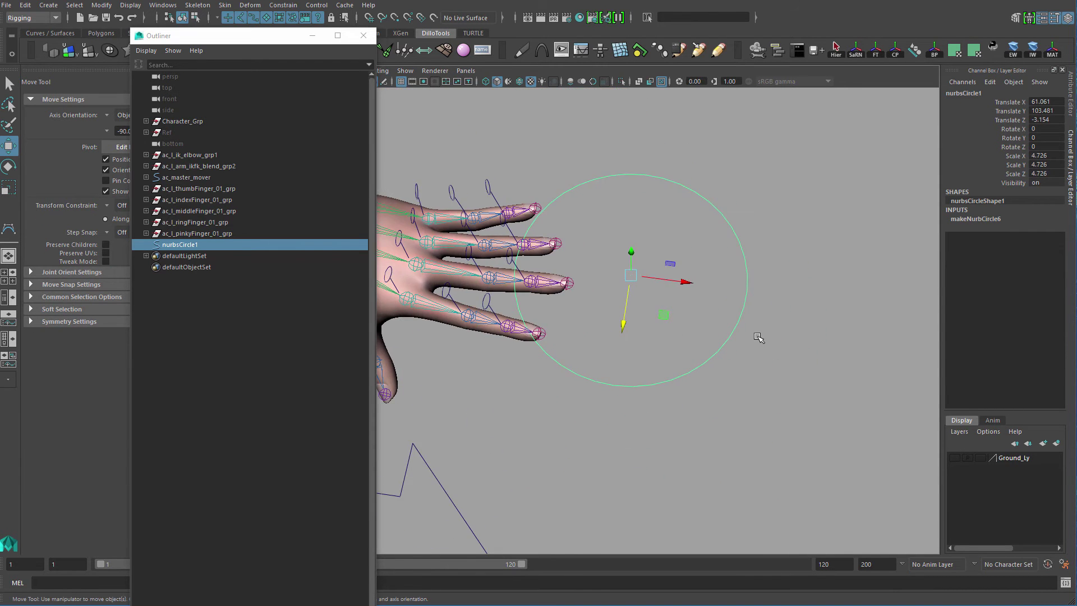
pyautogui.moveTo(684, 282); pyautogui.dragTo(507, 252)
# Enlarge the circle uniformly to about 5.21 and shift it to about X 56.36 and Z -1.818.
pyautogui.press('r')
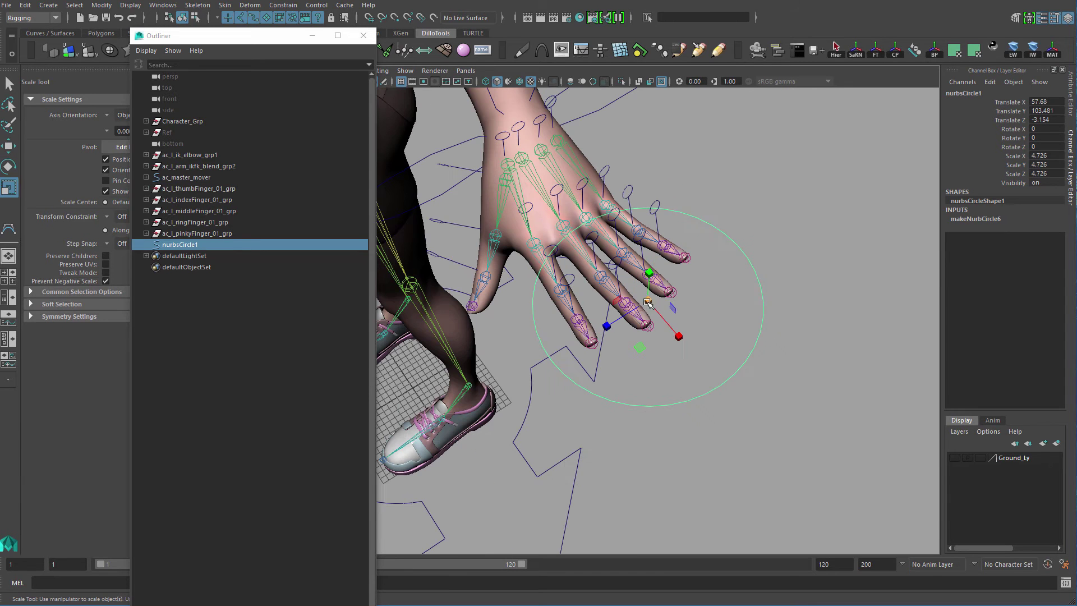
pyautogui.moveTo(647, 305); pyautogui.dragTo(657, 305)
pyautogui.press('w')
pyautogui.moveTo(600, 329)
pyautogui.mouseDown()
pyautogui.moveTo(559, 334)
pyautogui.moveTo(644, 354)
pyautogui.moveTo(612, 326)
pyautogui.mouseUp()
pyautogui.moveTo(540, 343); pyautogui.dragTo(545, 336)
# Isolate the NURBS circle in the viewport.
pyautogui.keyDown('alt'); pyautogui.moveTo(600, 361); pyautogui.dragTo(677, 334); pyautogui.keyUp('alt')
pyautogui.hotkey('ctrl', '1')
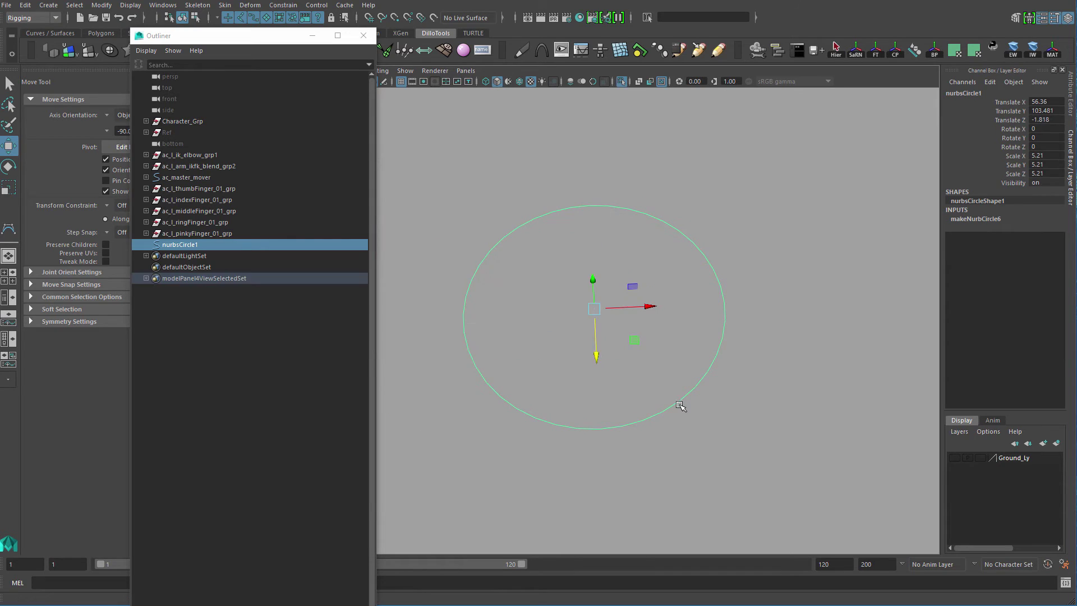
# Delete the circle's control vertices on the wrist side to leave an open arc, and show the rest of the scene again.
pyautogui.moveTo(680, 412); pyautogui.dragTo(608, 414, button='right')
pyautogui.moveTo(406, 166); pyautogui.dragTo(540, 446)
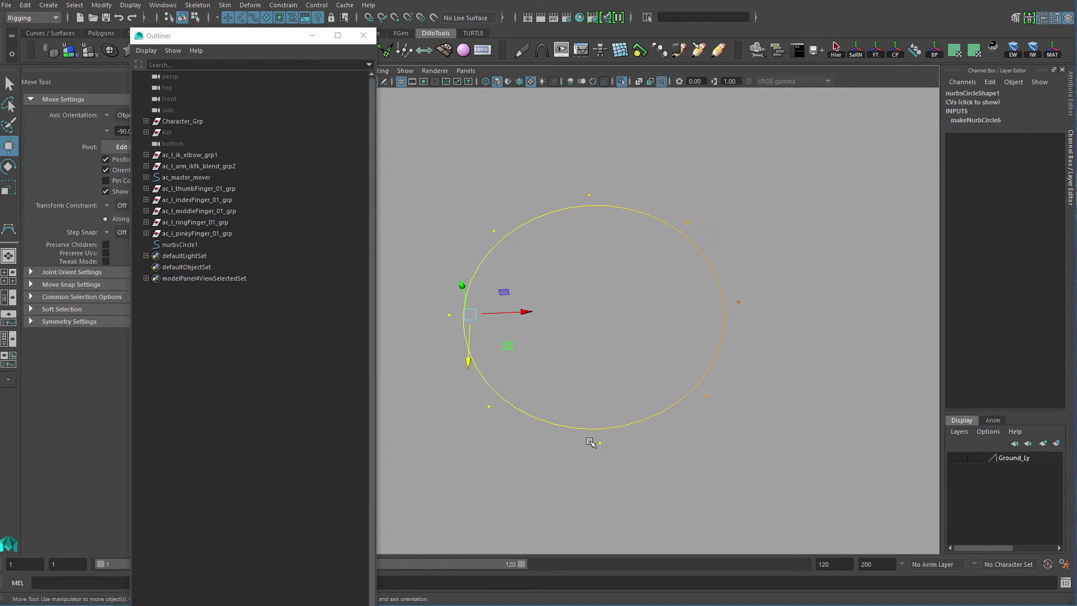
pyautogui.press('Delete')
pyautogui.moveTo(581, 185); pyautogui.dragTo(595, 220)
pyautogui.moveTo(585, 257)
pyautogui.mouseDown()
pyautogui.moveTo(586, 316)
pyautogui.moveTo(592, 269)
pyautogui.mouseUp()
pyautogui.hotkey('ctrl', 'z')
pyautogui.moveTo(544, 185); pyautogui.dragTo(568, 472)
pyautogui.press('Delete')
pyautogui.moveTo(577, 431); pyautogui.dragTo(631, 488)
pyautogui.press('Delete')
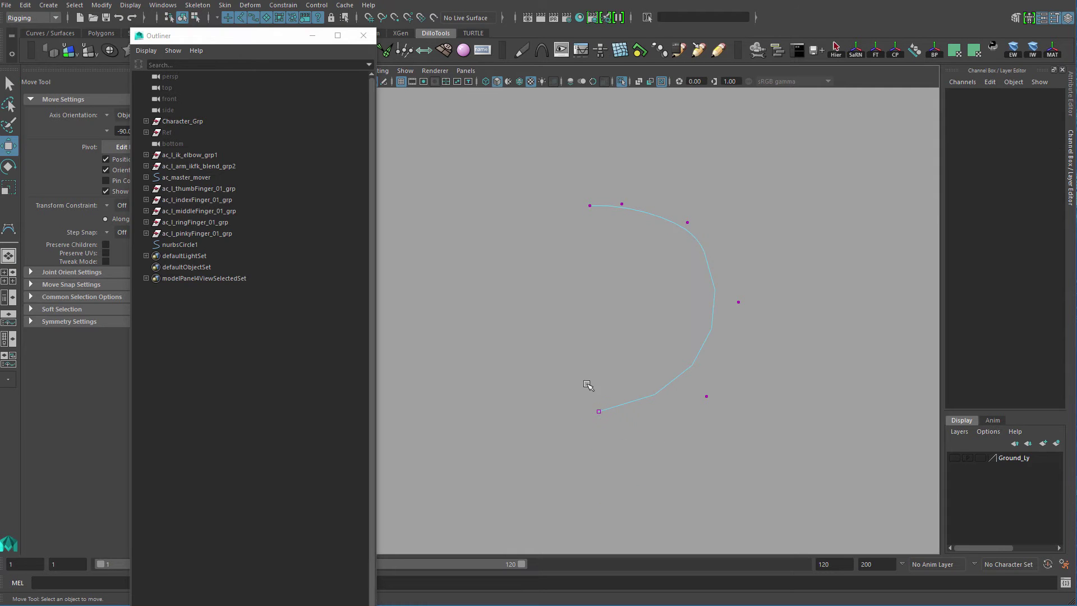
pyautogui.moveTo(583, 381); pyautogui.dragTo(622, 486)
pyautogui.hotkey('ctrl', '1')
# Move the open arc's control vertices closer to the hand so the curve follows the spread of the fingertips.
pyautogui.keyDown('alt'); pyautogui.moveTo(637, 437); pyautogui.dragTo(532, 435); pyautogui.keyUp('alt')
pyautogui.moveTo(727, 335); pyautogui.dragTo(715, 439)
pyautogui.moveTo(751, 232); pyautogui.dragTo(793, 329)
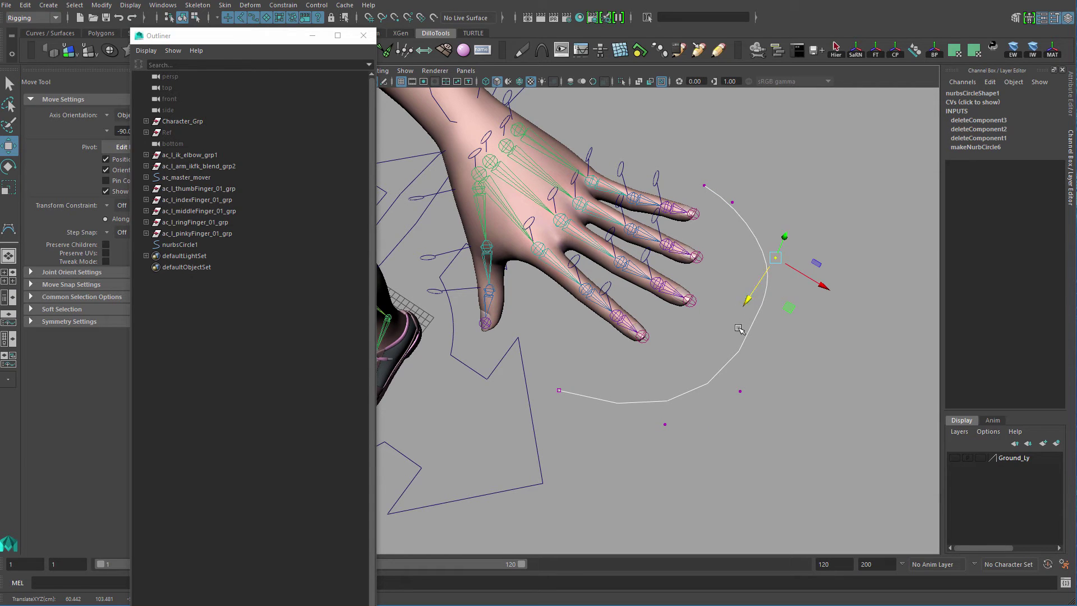
pyautogui.moveTo(747, 300); pyautogui.dragTo(731, 336)
pyautogui.moveTo(725, 193); pyautogui.dragTo(801, 252)
pyautogui.moveTo(730, 257); pyautogui.dragTo(728, 263)
pyautogui.moveTo(727, 332); pyautogui.dragTo(768, 421)
pyautogui.moveTo(649, 409); pyautogui.dragTo(686, 448)
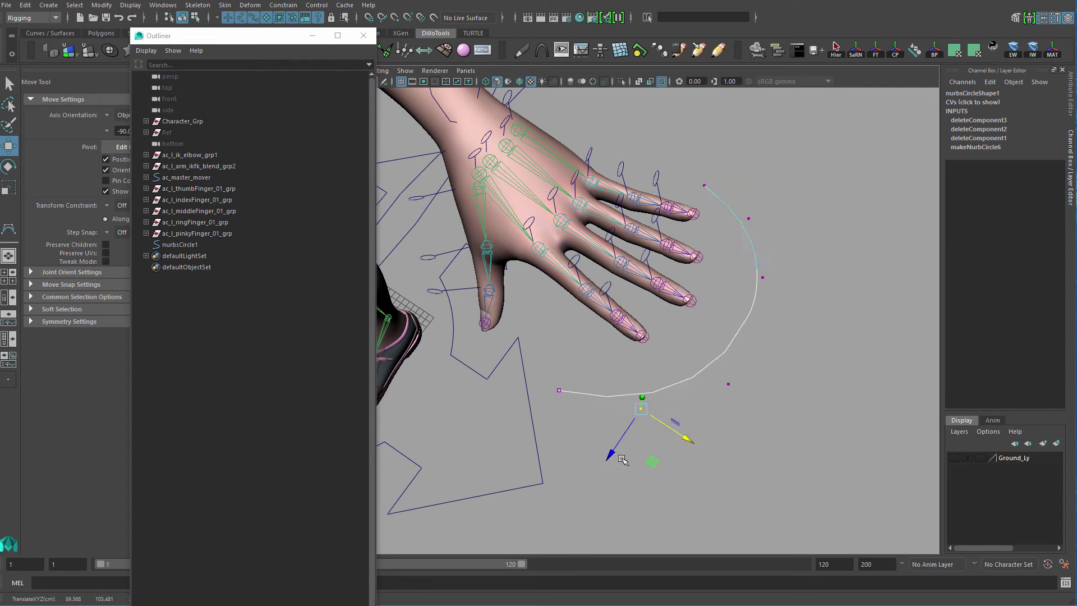
pyautogui.moveTo(619, 457); pyautogui.dragTo(637, 435)
# Fine-tune the control vertices beyond the fingertips and beside the index finger to even out the arc's curvature.
pyautogui.moveTo(679, 360); pyautogui.dragTo(746, 403)
pyautogui.moveTo(738, 260); pyautogui.dragTo(820, 318)
pyautogui.moveTo(705, 363); pyautogui.dragTo(786, 416)
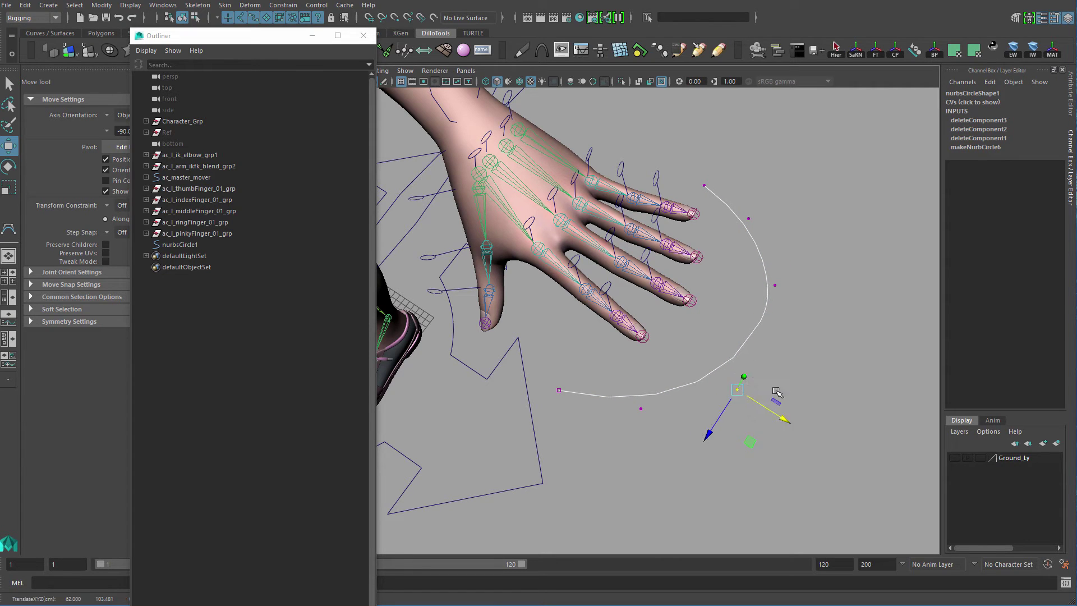
pyautogui.moveTo(750, 272); pyautogui.dragTo(796, 295)
pyautogui.moveTo(730, 186); pyautogui.dragTo(720, 266)
pyautogui.moveTo(793, 244); pyautogui.dragTo(789, 248)
pyautogui.click(720, 368)
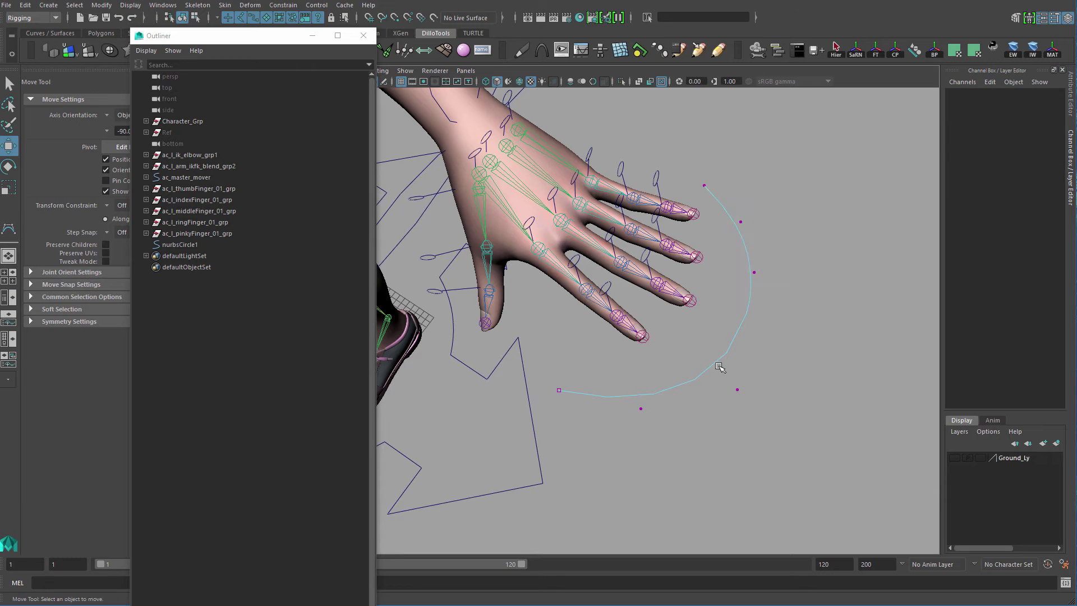
# Return to object selection and rename the arc curve to ac_l_hand_overall.
pyautogui.keyDown('alt'); pyautogui.moveTo(720, 368); pyautogui.dragTo(690, 437); pyautogui.keyUp('alt')
pyautogui.keyDown('alt'); pyautogui.moveTo(598, 462); pyautogui.dragTo(723, 332); pyautogui.keyUp('alt')
pyautogui.keyDown('alt'); pyautogui.moveTo(723, 332); pyautogui.dragTo(733, 406, button='right'); pyautogui.keyUp('alt')
pyautogui.press('F8')
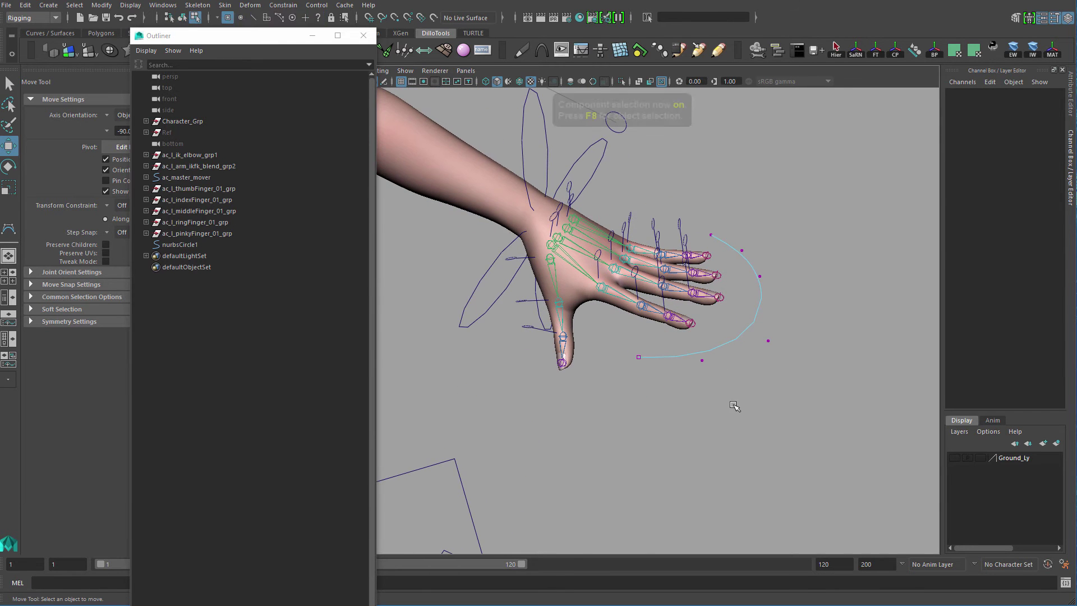
pyautogui.keyDown('alt'); pyautogui.moveTo(729, 394); pyautogui.dragTo(697, 387, button='middle'); pyautogui.keyUp('alt')
pyautogui.click(784, 333)
pyautogui.keyDown('alt'); pyautogui.moveTo(697, 387); pyautogui.dragTo(749, 365, button='right'); pyautogui.keyUp('alt')
pyautogui.click(740, 337)
pyautogui.keyDown('alt'); pyautogui.moveTo(749, 365); pyautogui.dragTo(736, 375, button='middle'); pyautogui.keyUp('alt')
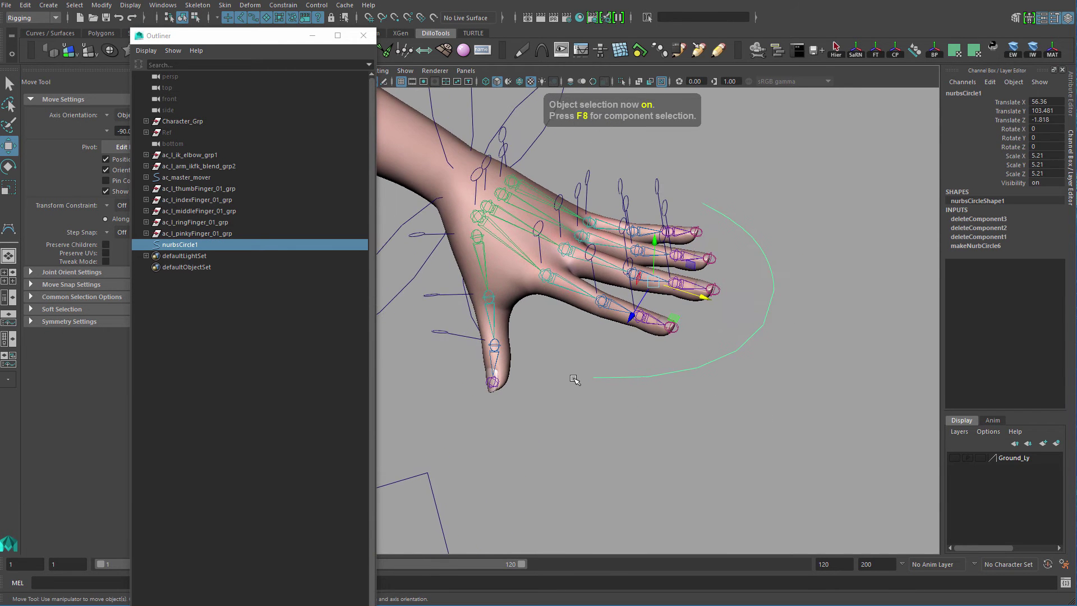
pyautogui.doubleClick(211, 245)
pyautogui.write('ac_l_hand_overall')
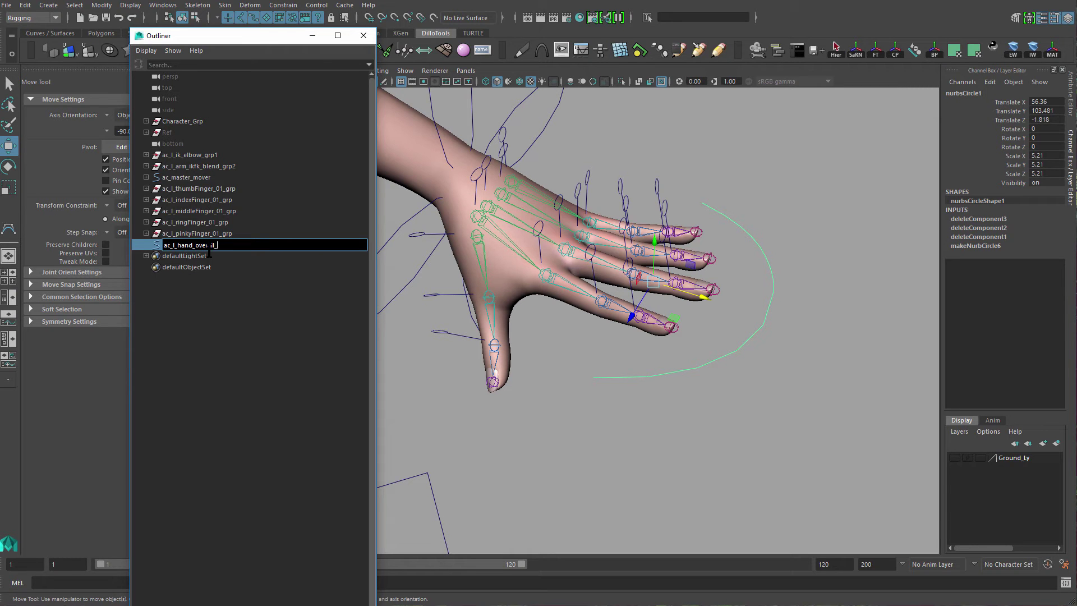
pyautogui.press('Return')
# Freeze the transformations of ac_l_hand_overall and delete its construction history.
pyautogui.moveTo(634, 353)
pyautogui.keyDown('alt'); pyautogui.mouseDown()
pyautogui.moveTo(600, 361)
pyautogui.moveTo(623, 359)
pyautogui.mouseUp(); pyautogui.keyUp('alt')
pyautogui.click(713, 354)
pyautogui.click(716, 356)
pyautogui.moveTo(749, 366)
pyautogui.keyDown('alt'); pyautogui.mouseDown()
pyautogui.moveTo(658, 376)
pyautogui.moveTo(755, 372)
pyautogui.mouseUp(); pyautogui.keyUp('alt')
pyautogui.keyDown('alt'); pyautogui.moveTo(756, 371); pyautogui.dragTo(733, 368, button='right'); pyautogui.keyUp('alt')
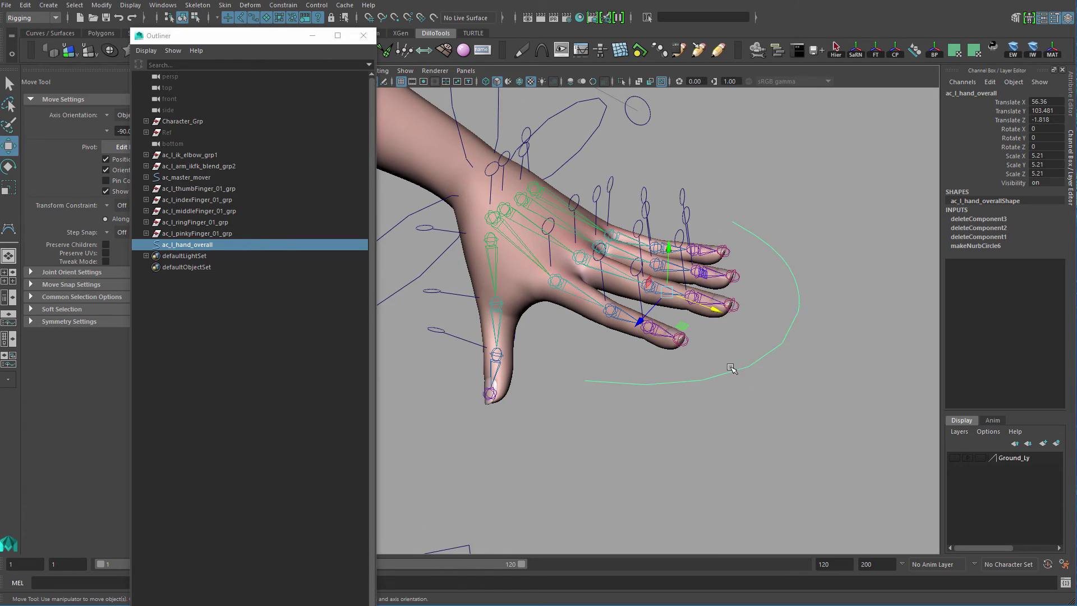
pyautogui.moveTo(733, 368)
pyautogui.keyDown('alt'); pyautogui.mouseDown(button='middle')
pyautogui.moveTo(742, 387)
pyautogui.moveTo(743, 367)
pyautogui.mouseUp(button='middle'); pyautogui.keyUp('alt')
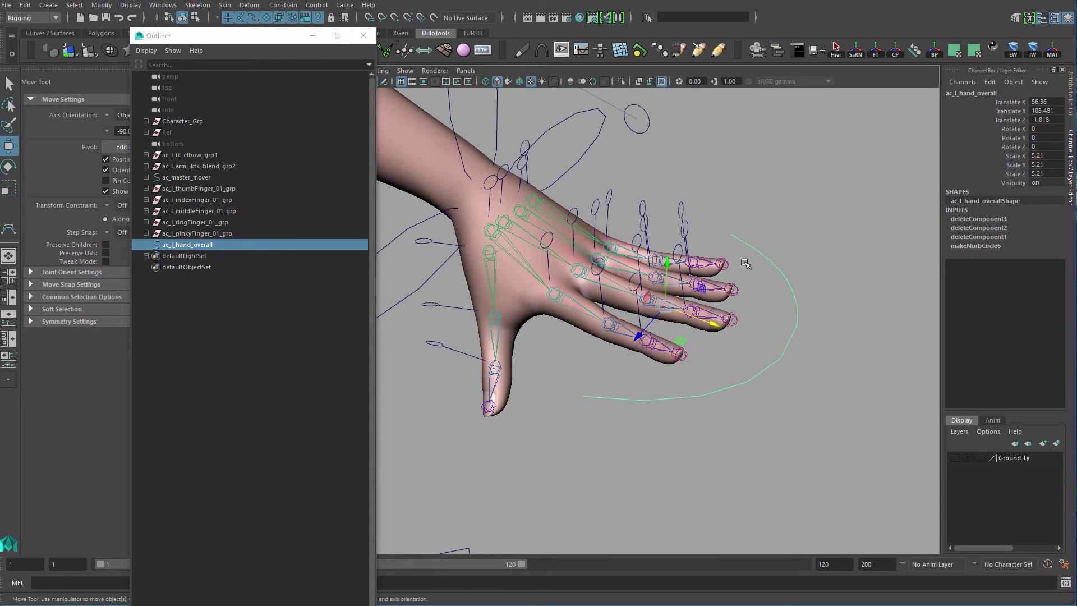
pyautogui.keyDown('alt'); pyautogui.moveTo(775, 303); pyautogui.dragTo(801, 308, button='middle'); pyautogui.keyUp('alt')
pyautogui.keyDown('alt'); pyautogui.moveTo(801, 284); pyautogui.dragTo(809, 252); pyautogui.keyUp('alt')
pyautogui.click(877, 50)
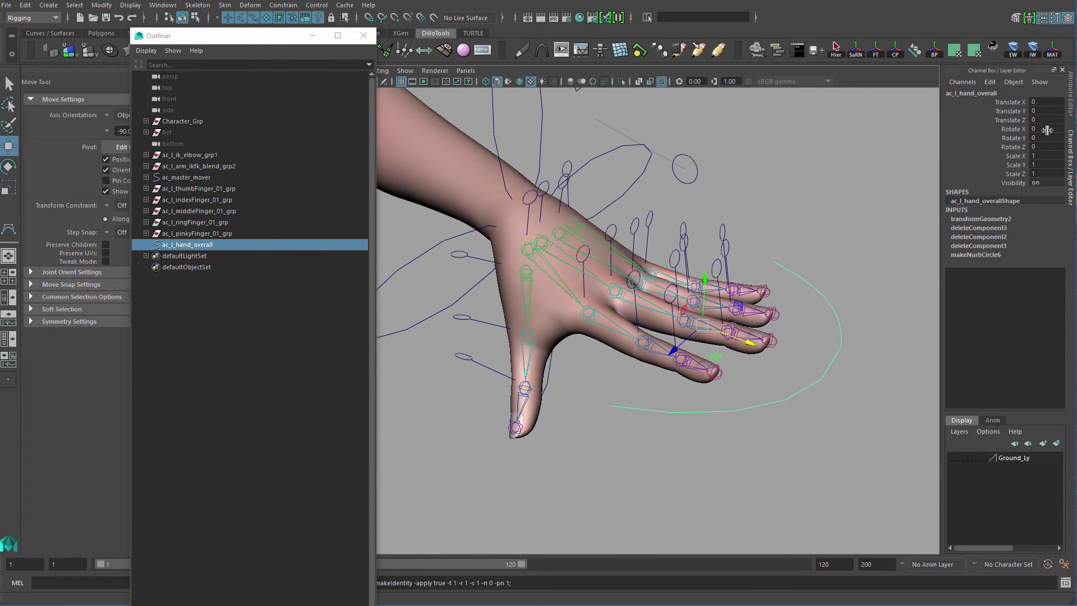
pyautogui.keyDown('alt'); pyautogui.moveTo(836, 289); pyautogui.dragTo(720, 319); pyautogui.keyUp('alt')
pyautogui.hotkey('alt', 'shift', 'd')
pyautogui.click(764, 310)
pyautogui.keyDown('alt'); pyautogui.moveTo(775, 390); pyautogui.dragTo(822, 406); pyautogui.keyUp('alt')
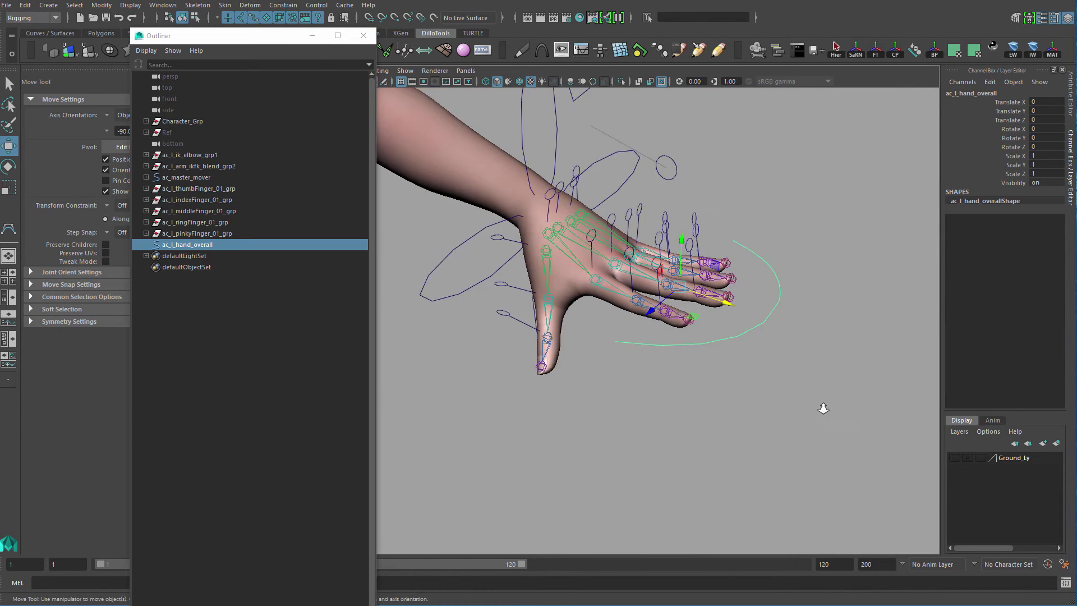
# Start a new attribute on ac_l_hand_overall with the long name Divider01 and a blank overridden nice name.
pyautogui.keyDown('alt'); pyautogui.moveTo(822, 406); pyautogui.dragTo(818, 355, button='right'); pyautogui.keyUp('alt')
pyautogui.keyDown('alt'); pyautogui.moveTo(792, 348); pyautogui.dragTo(804, 298); pyautogui.keyUp('alt')
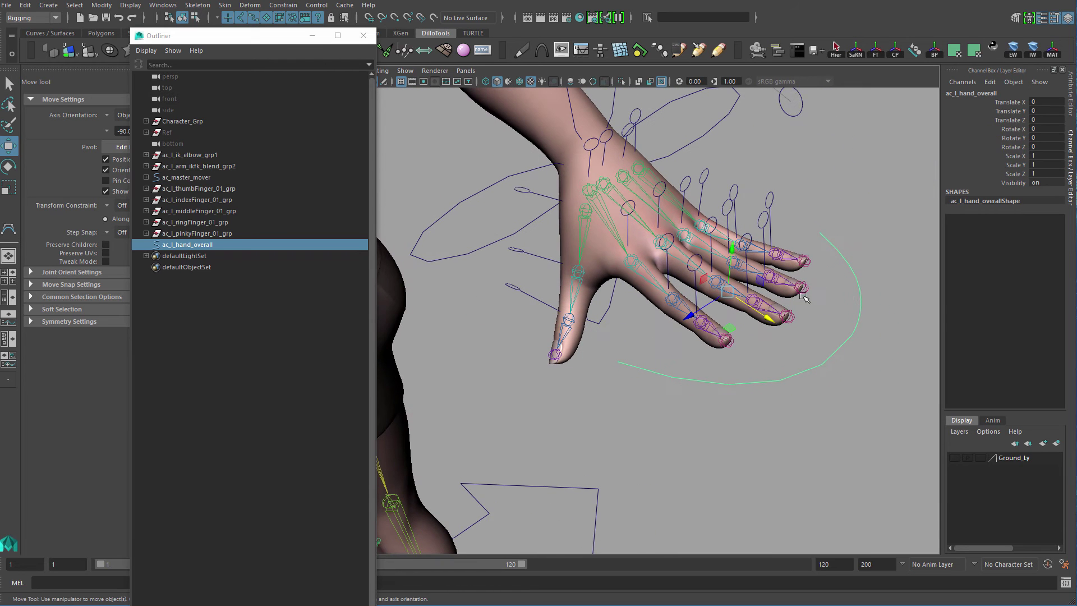
pyautogui.click(990, 82)
pyautogui.click(1027, 176)
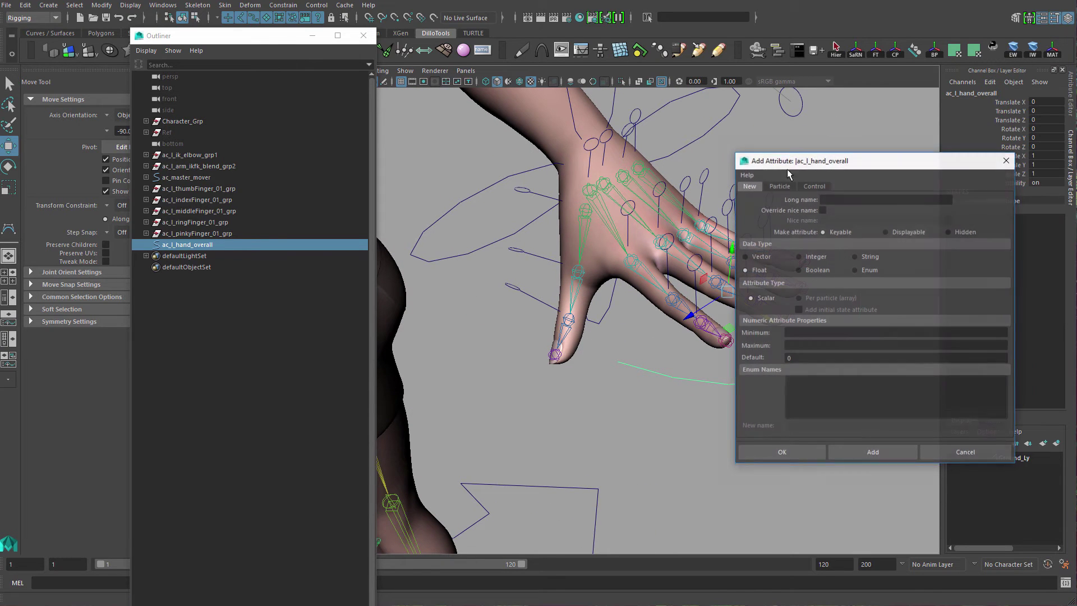
pyautogui.moveTo(830, 163); pyautogui.dragTo(794, 164)
pyautogui.click(834, 200)
pyautogui.write('Divider01')
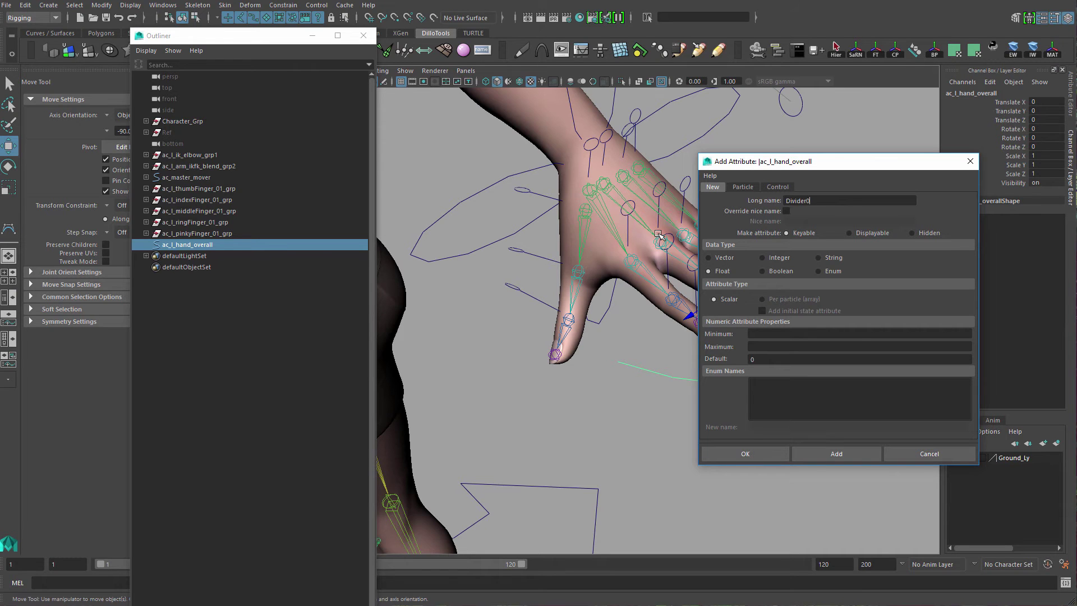
pyautogui.click(786, 211)
pyautogui.moveTo(818, 222); pyautogui.dragTo(733, 239)
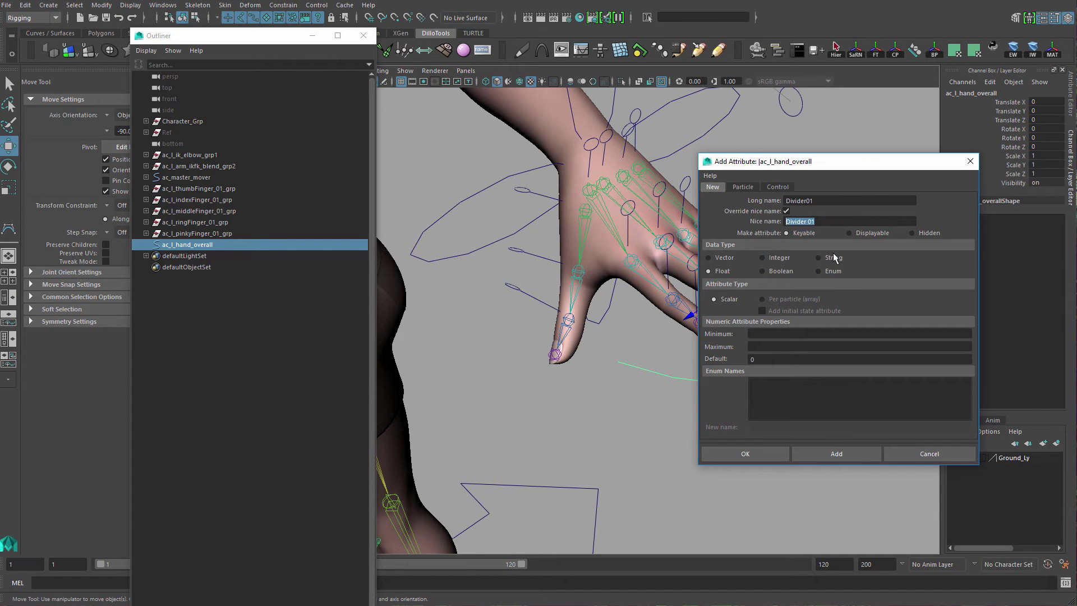
pyautogui.press('BackSpace')
pyautogui.moveTo(831, 164); pyautogui.dragTo(802, 151)
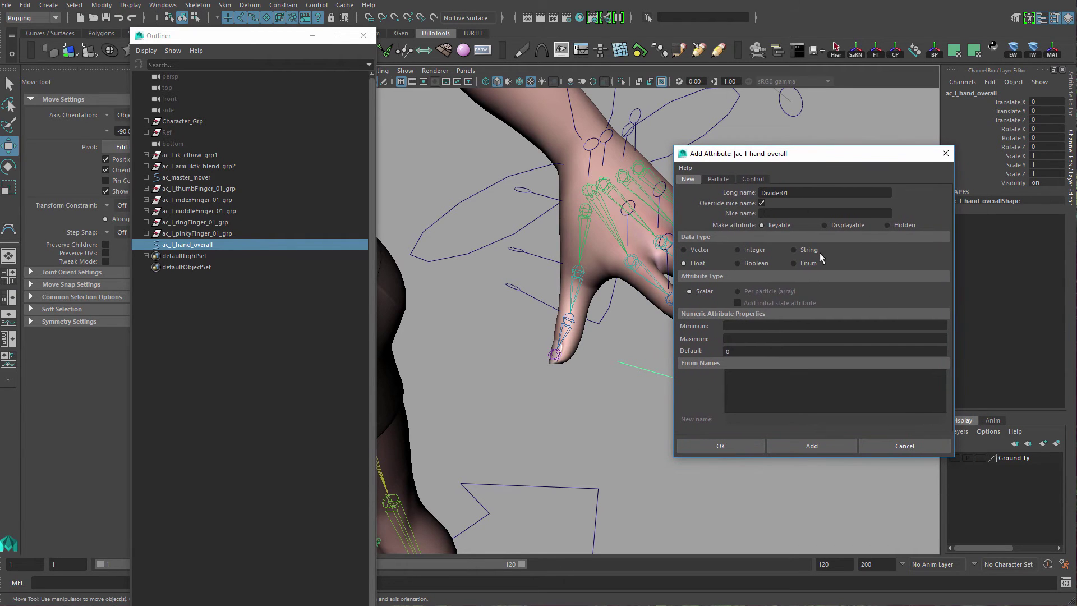
# Set the Divider01 attribute's minimum and maximum to 0 and add it to the hand control.
pyautogui.click(742, 326)
pyautogui.write('0')
pyautogui.click(758, 342)
pyautogui.write('0')
pyautogui.moveTo(825, 160); pyautogui.dragTo(800, 154)
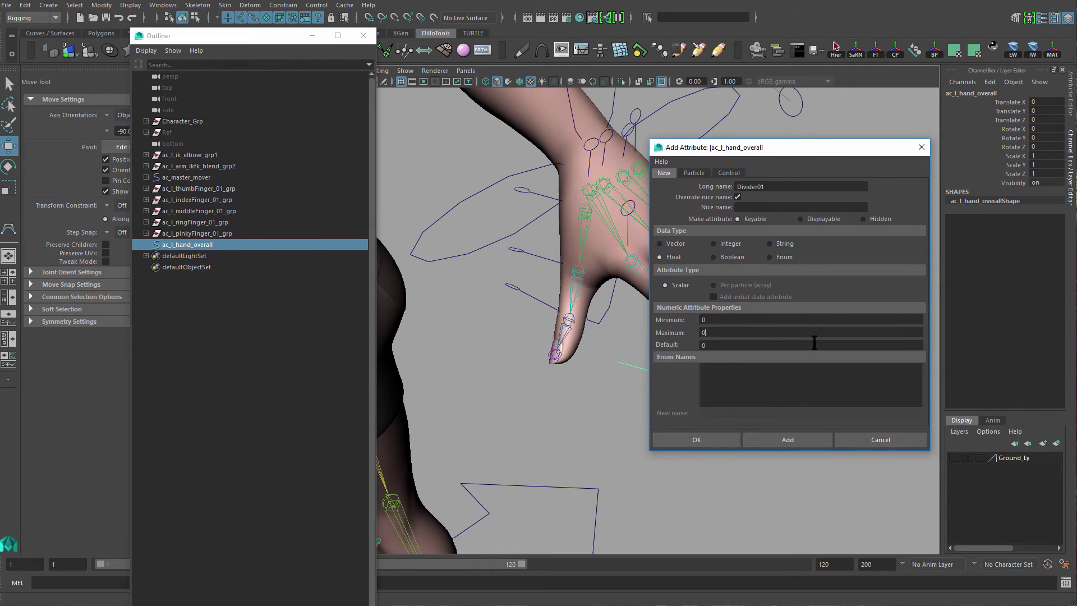
pyautogui.click(803, 441)
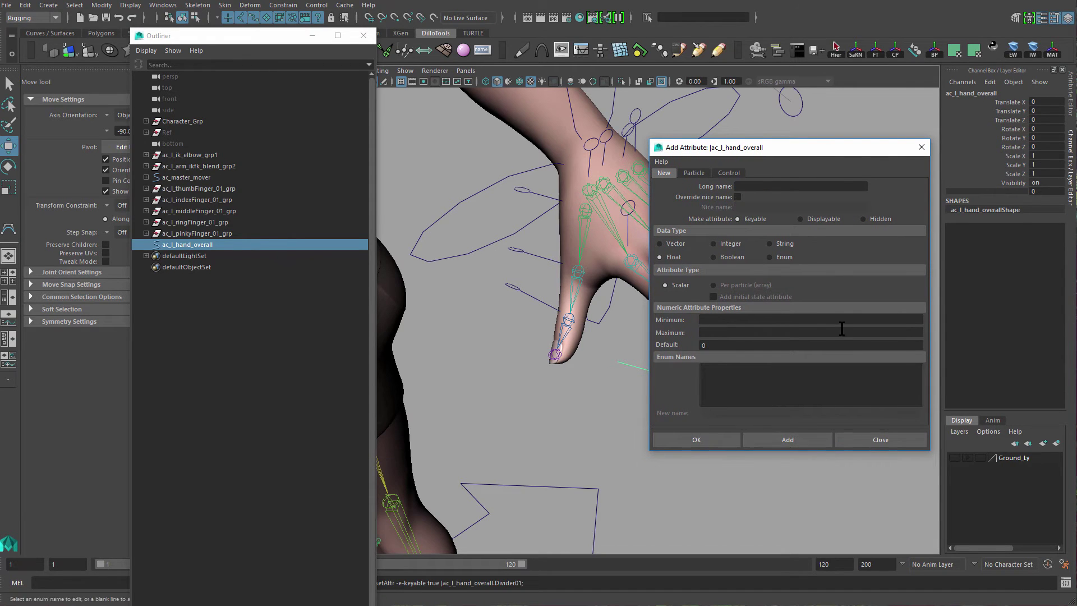
# Lock the blank divider attribute of ac_l_hand_overall.
pyautogui.moveTo(821, 151); pyautogui.dragTo(572, 228)
pyautogui.click(1014, 193)
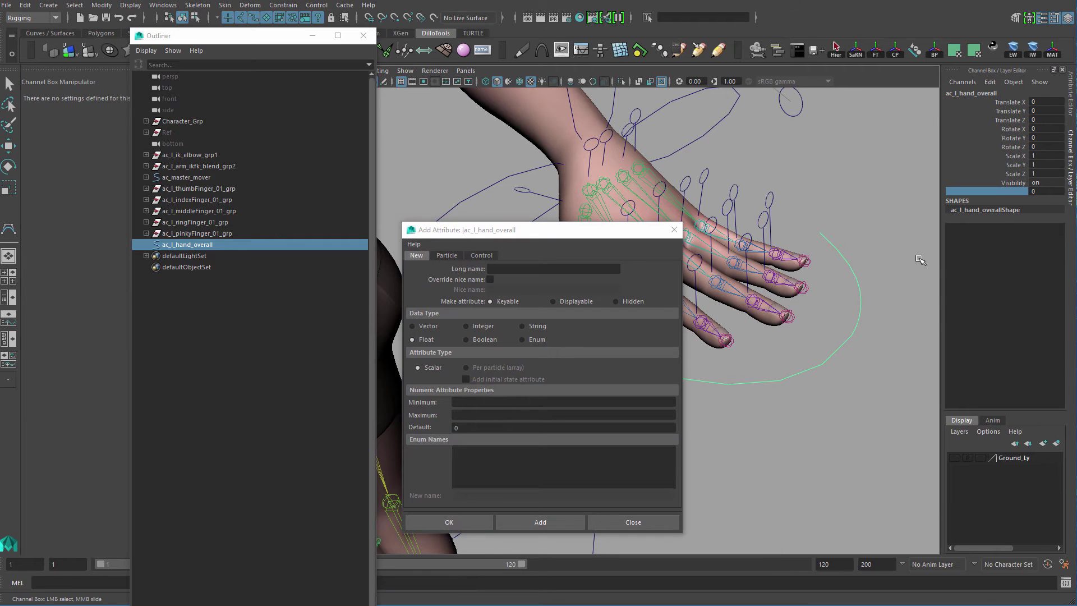
pyautogui.keyDown('alt'); pyautogui.moveTo(815, 281); pyautogui.dragTo(842, 270); pyautogui.keyUp('alt')
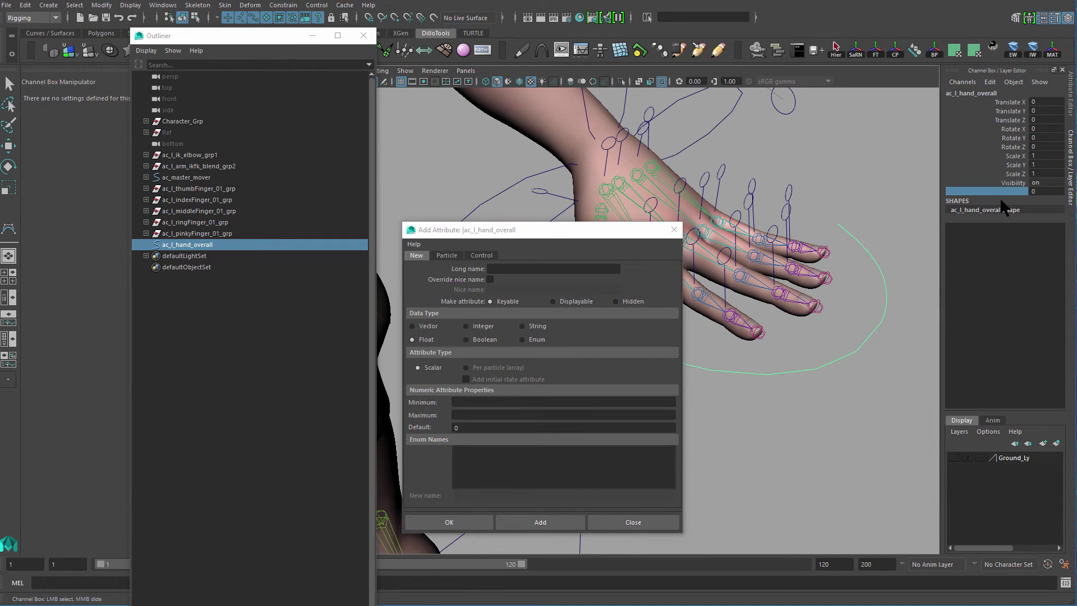
pyautogui.rightClick(1000, 192)
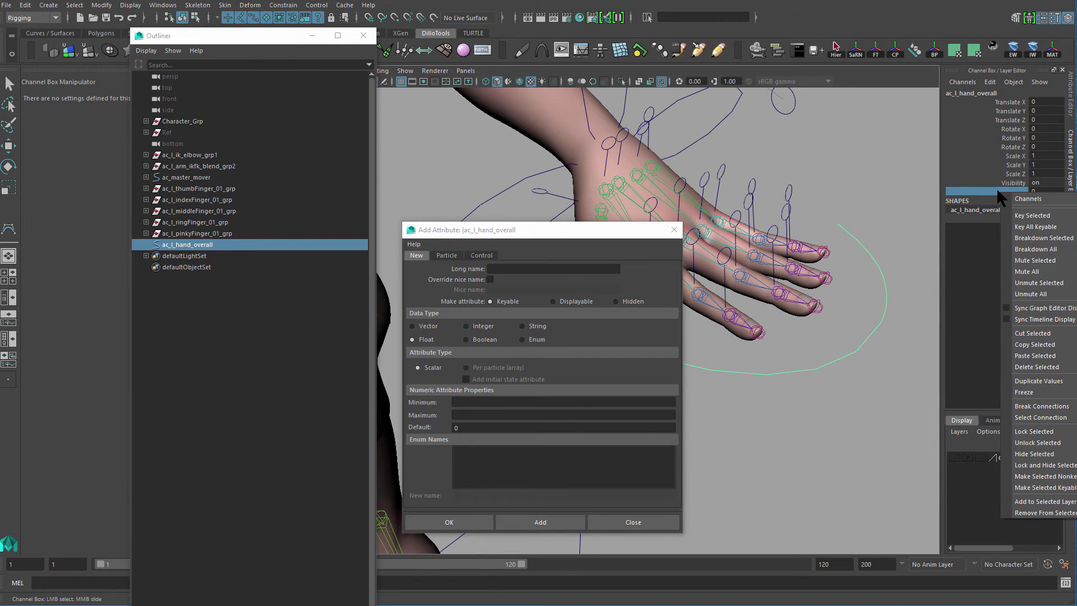
pyautogui.click(1049, 433)
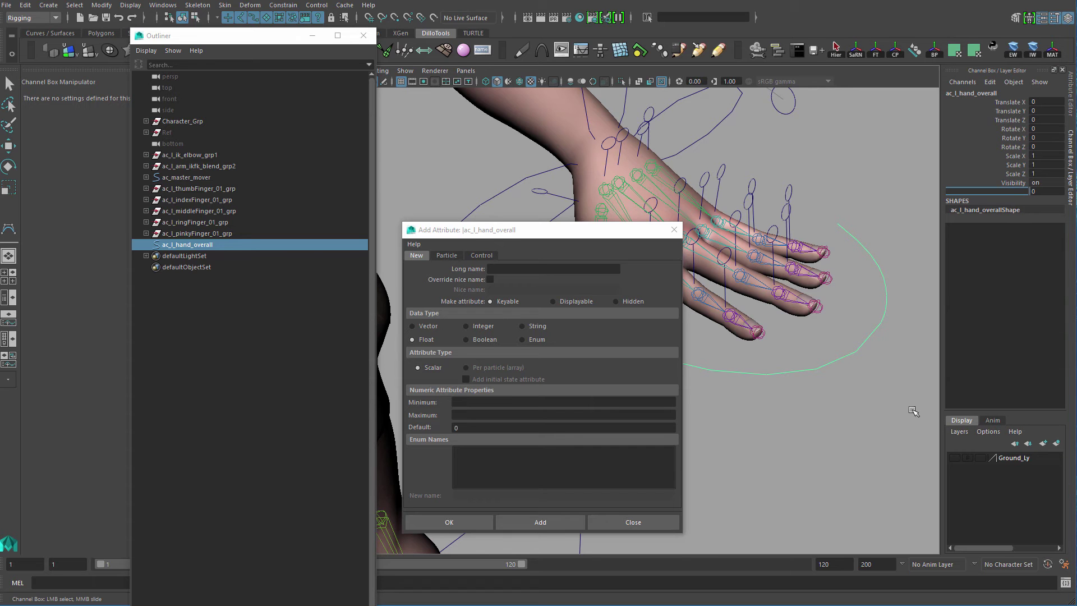
pyautogui.moveTo(605, 234); pyautogui.dragTo(715, 198)
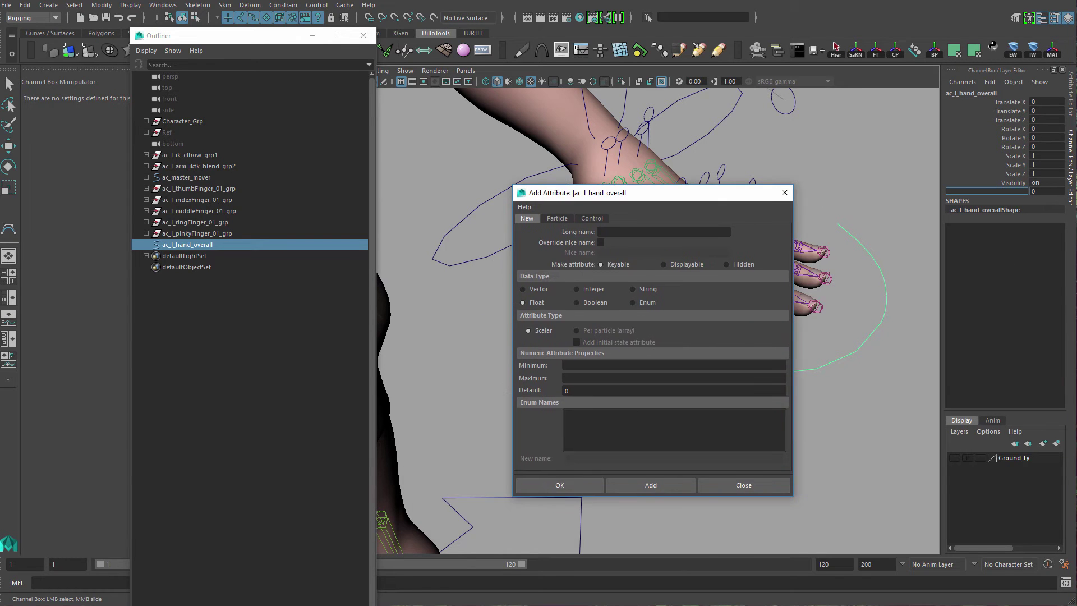
pyautogui.keyDown('alt'); pyautogui.moveTo(879, 295); pyautogui.dragTo(906, 305); pyautogui.keyUp('alt')
pyautogui.click(921, 257)
pyautogui.click(889, 325)
pyautogui.moveTo(742, 193); pyautogui.dragTo(686, 195)
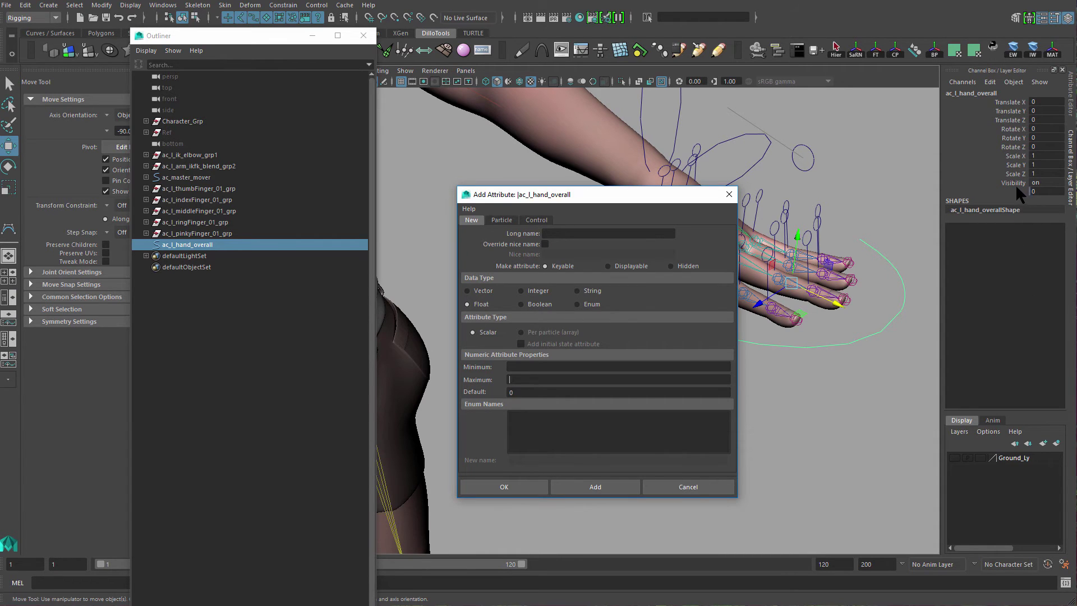
pyautogui.moveTo(1015, 100); pyautogui.dragTo(1009, 183)
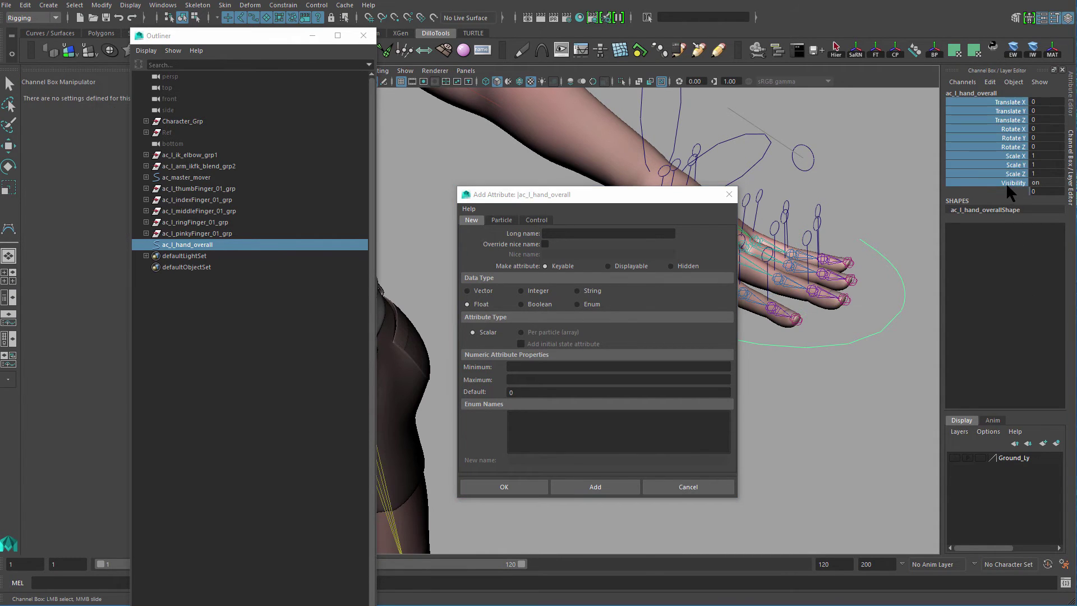
pyautogui.keyDown('alt'); pyautogui.moveTo(869, 334); pyautogui.dragTo(876, 297); pyautogui.keyUp('alt')
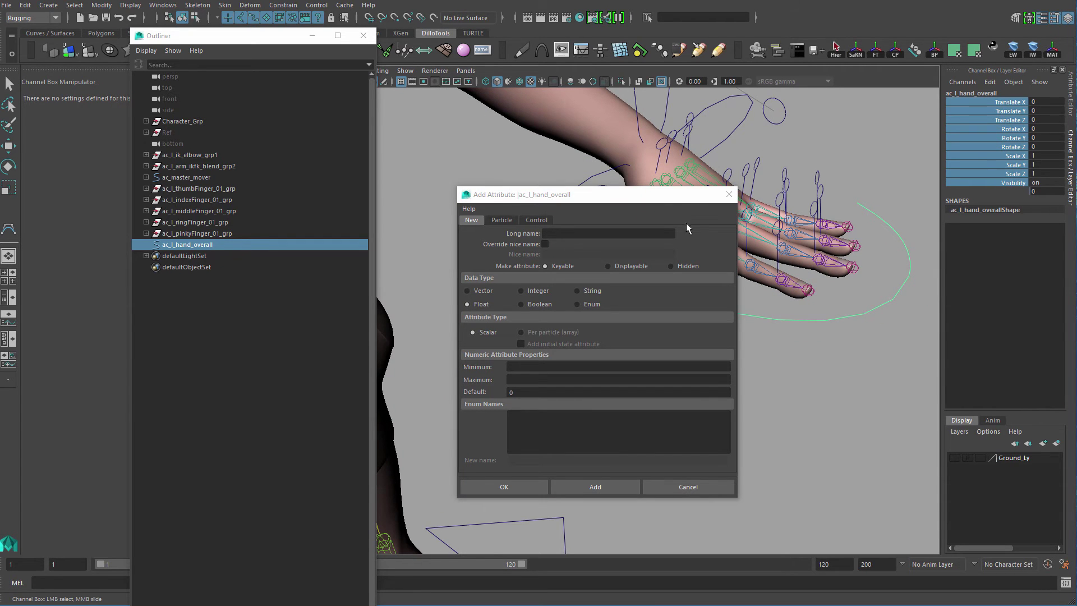
pyautogui.moveTo(677, 198); pyautogui.dragTo(602, 198)
pyautogui.keyDown('alt'); pyautogui.moveTo(830, 314); pyautogui.dragTo(799, 297); pyautogui.keyUp('alt')
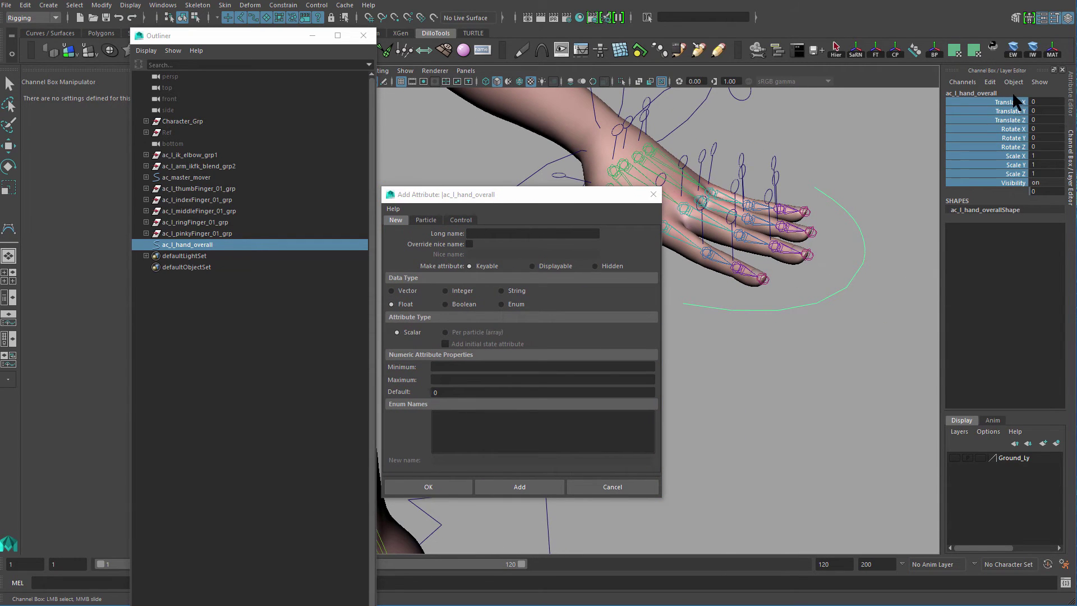
# Add a keyable float attribute named Thumb_01 with numeric limits to ac_l_hand_overall.
pyautogui.keyDown('alt'); pyautogui.moveTo(902, 318); pyautogui.dragTo(922, 310, button='middle'); pyautogui.keyUp('alt')
pyautogui.click(822, 384)
pyautogui.click(844, 286)
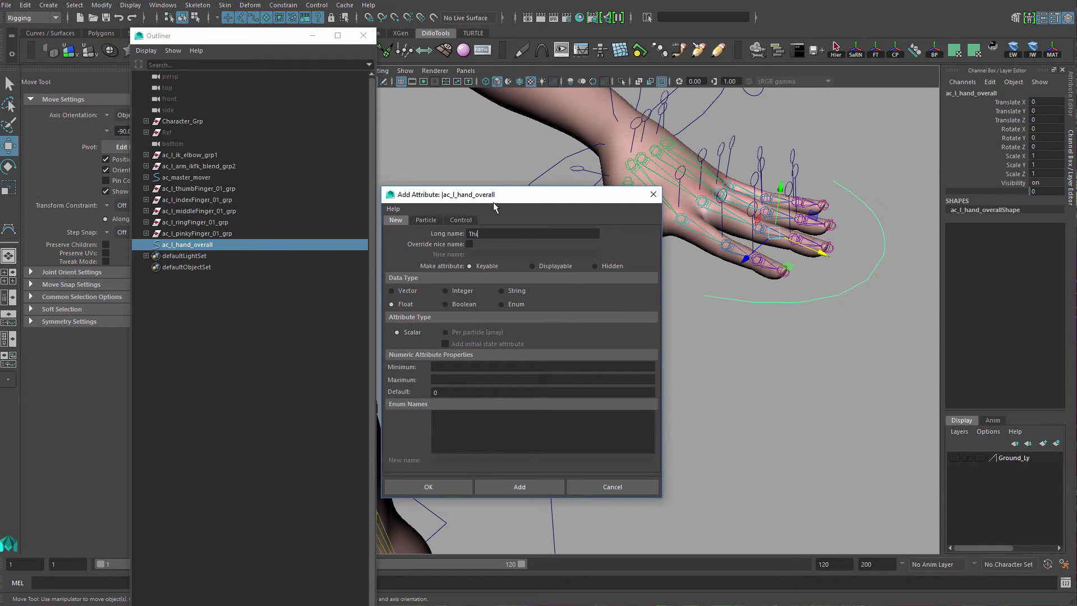
pyautogui.write('Thumb_01')
pyautogui.click(463, 369)
pyautogui.write('10')
pyautogui.click(526, 487)
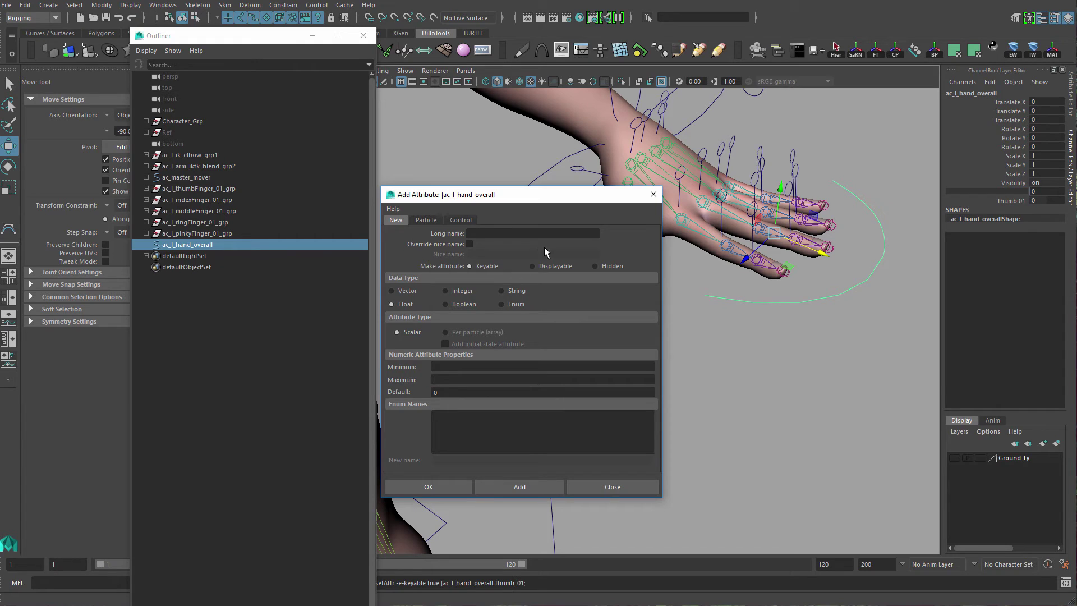
# Add a keyable float attribute named Thumb_02 with a minimum of -10 to ac_l_hand_overall.
pyautogui.click(514, 233)
pyautogui.write('Thumb_02')
pyautogui.click(519, 367)
pyautogui.write('-10')
pyautogui.press('Tab')
pyautogui.click(514, 487)
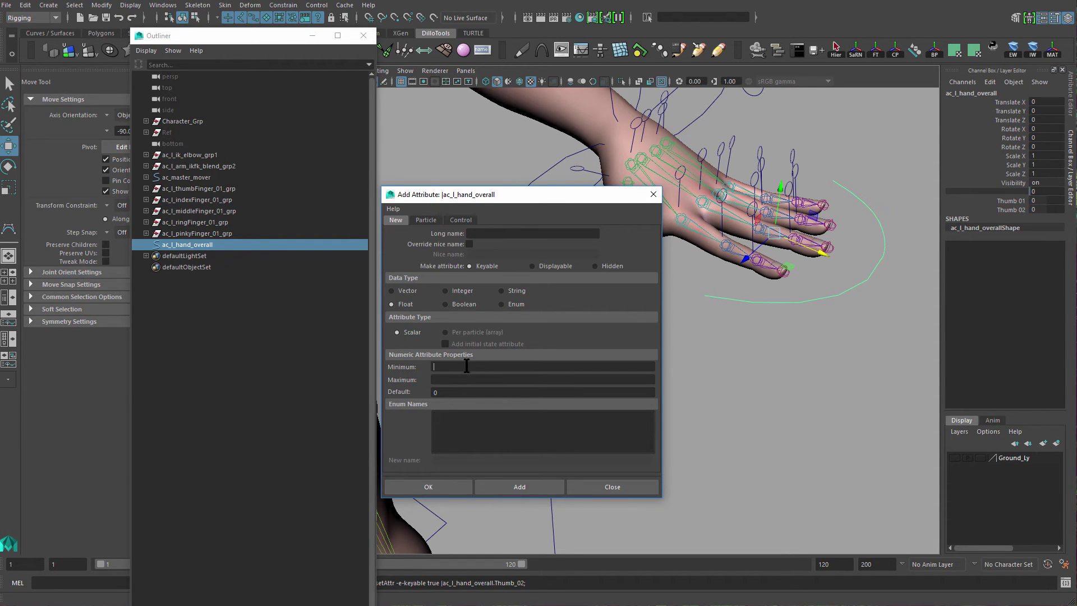
# Enter Thumb_03 as the long name of another float attribute for ac_l_hand_overall.
pyautogui.write('Thumb_03')
pyautogui.moveTo(495, 366); pyautogui.dragTo(377, 381)
pyautogui.hotkey('ctrl', 'c')
pyautogui.click(496, 235)
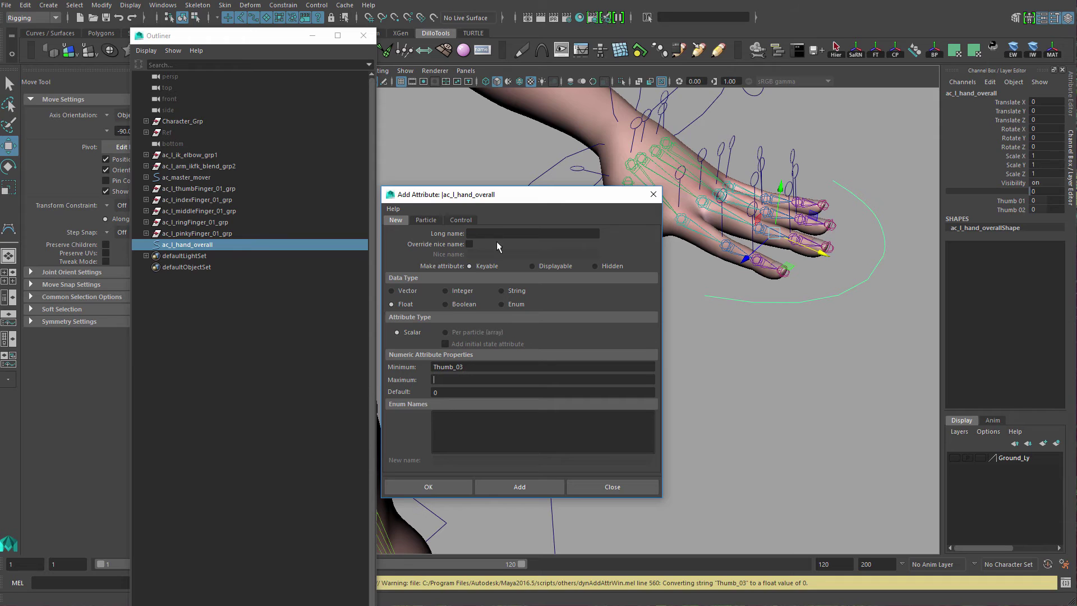
pyautogui.hotkey('ctrl', 'v')
pyautogui.click(493, 232)
pyautogui.hotkey('ctrl', 'v')
pyautogui.click(499, 233)
pyautogui.hotkey('ctrl', 'v')
# Set the Thumb_03 attribute's minimum to -10, maximum to 10 and default to 0, and add it to the hand control.
pyautogui.moveTo(478, 368); pyautogui.dragTo(275, 380)
pyautogui.write('0-10')
pyautogui.press('Tab')
pyautogui.write('10')
pyautogui.press('Tab')
pyautogui.hotkey('ctrl', 'c')
pyautogui.write('0')
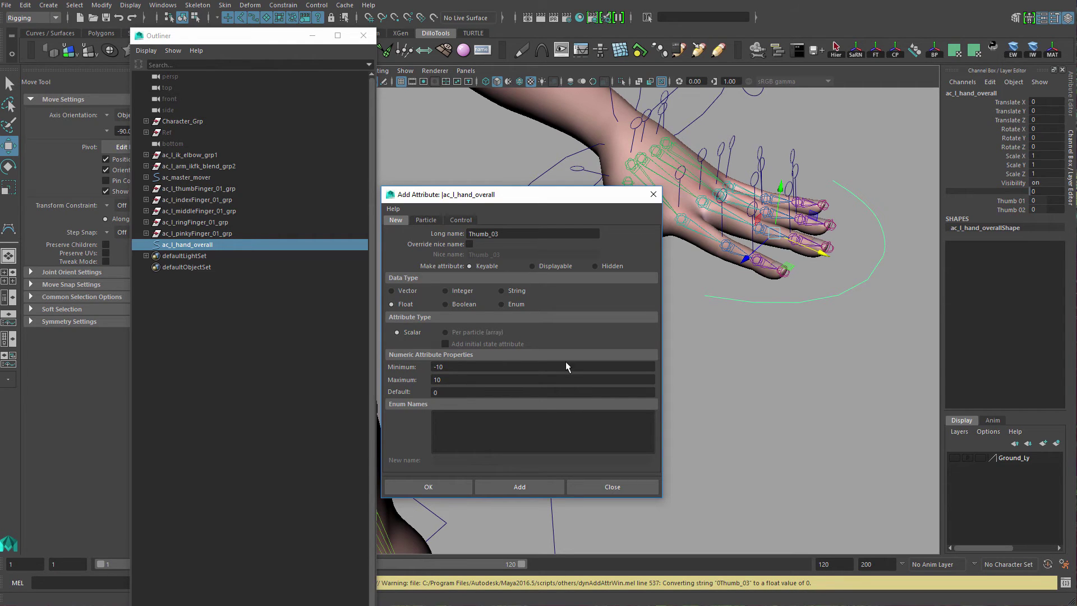
pyautogui.click(528, 488)
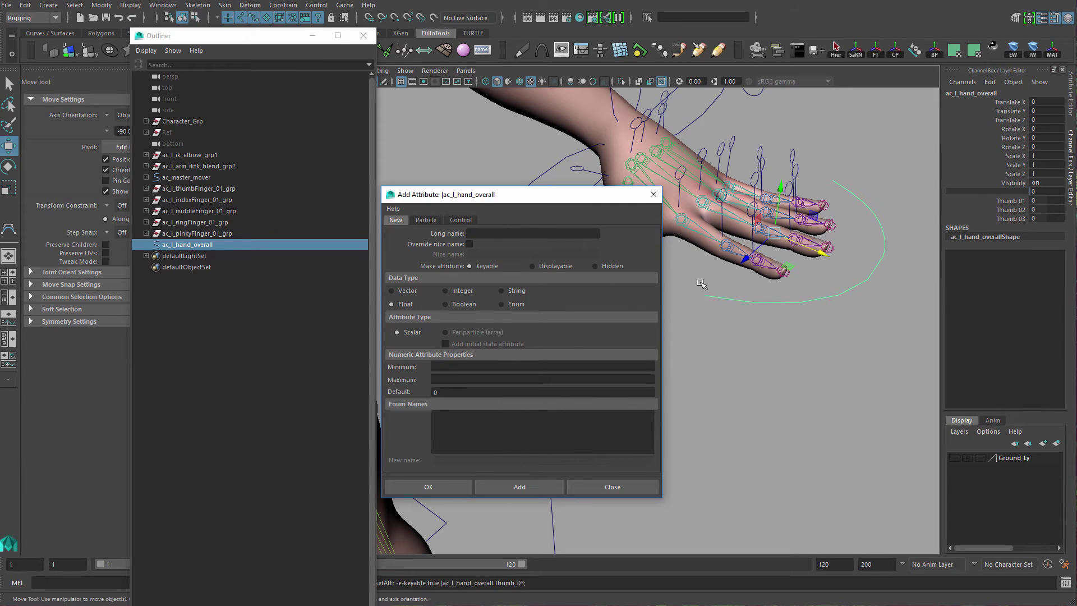
# Add a keyable float attribute Divider02 with a blank nice name and minimum and maximum of 0 to ac_l_hand_overall.
pyautogui.moveTo(547, 201); pyautogui.dragTo(596, 197)
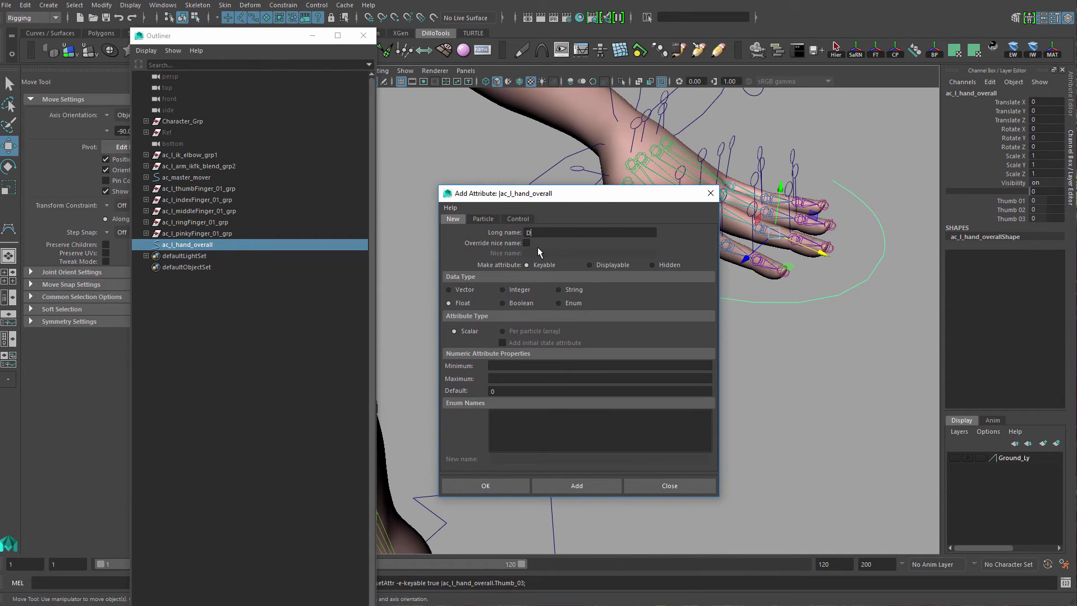
pyautogui.write('Divider02')
pyautogui.click(526, 244)
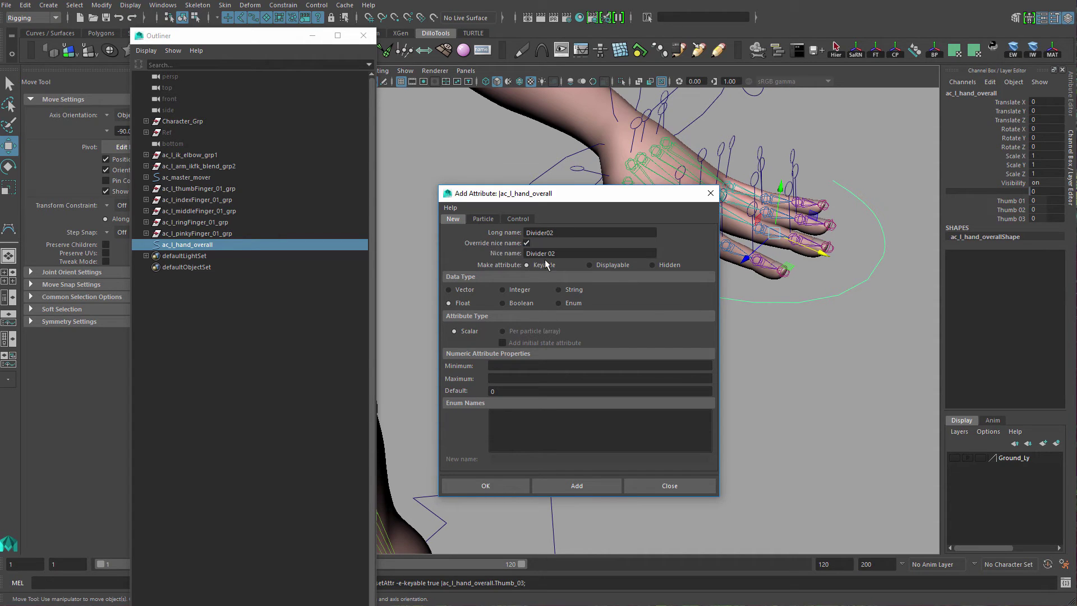
pyautogui.moveTo(560, 252); pyautogui.dragTo(508, 257)
pyautogui.press('BackSpace')
pyautogui.click(505, 368)
pyautogui.write('00')
pyautogui.click(513, 380)
pyautogui.write('0')
pyautogui.click(582, 487)
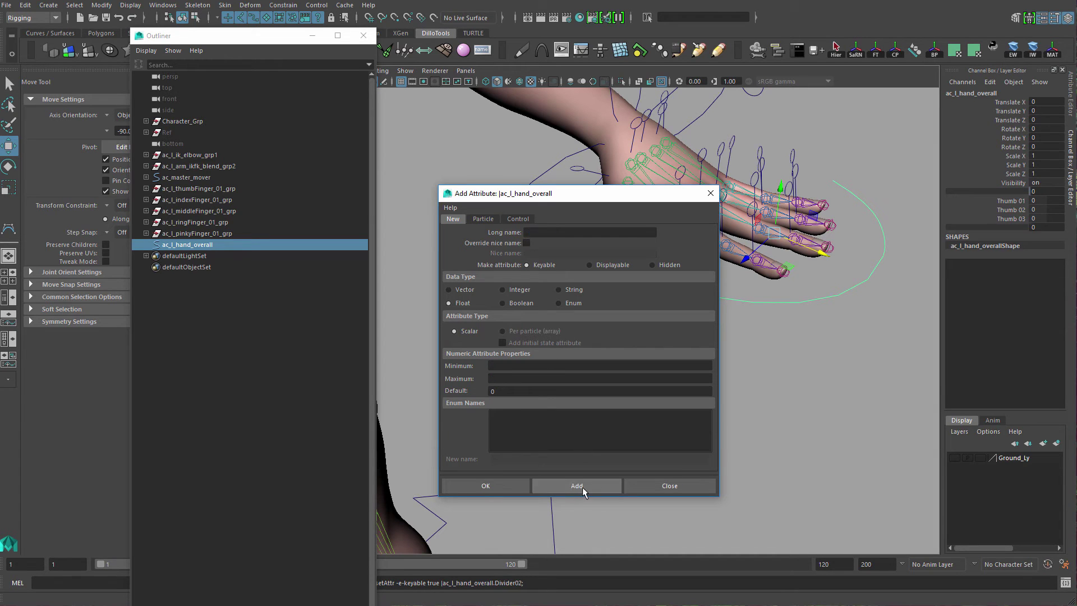
# Lock the blank divider channel below Thumb 03 on ac_l_hand_overall.
pyautogui.click(1007, 226)
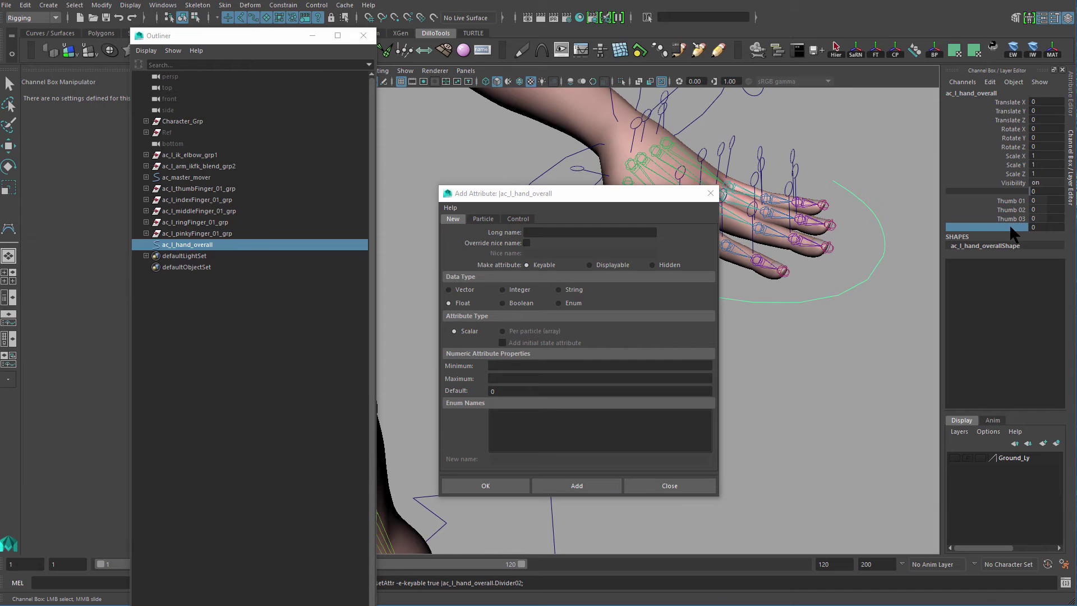
pyautogui.rightClick(1011, 223)
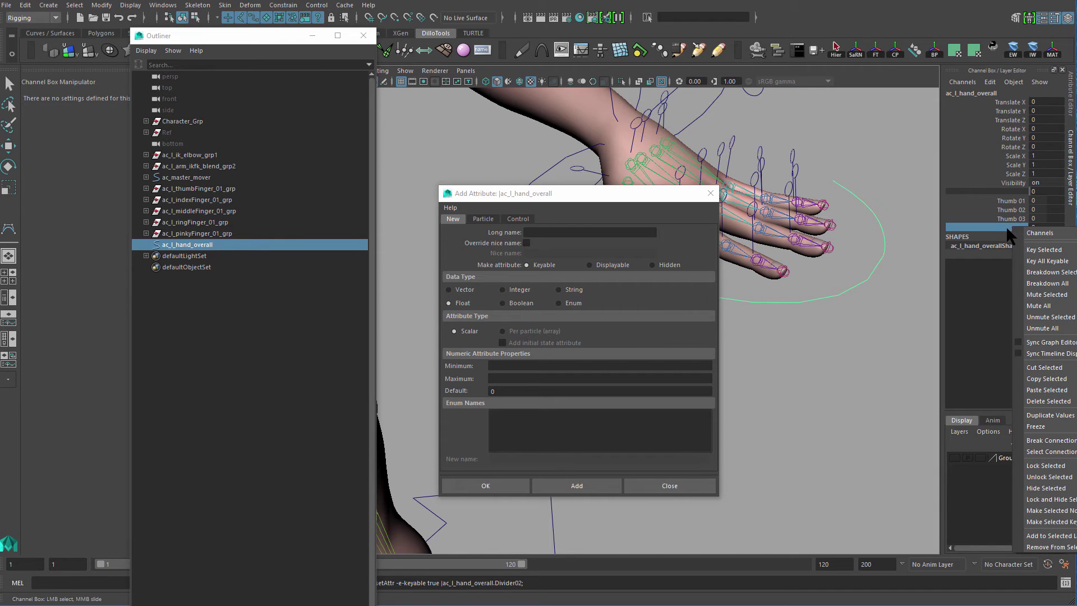
pyautogui.click(1052, 465)
pyautogui.moveTo(1007, 192); pyautogui.dragTo(1008, 218)
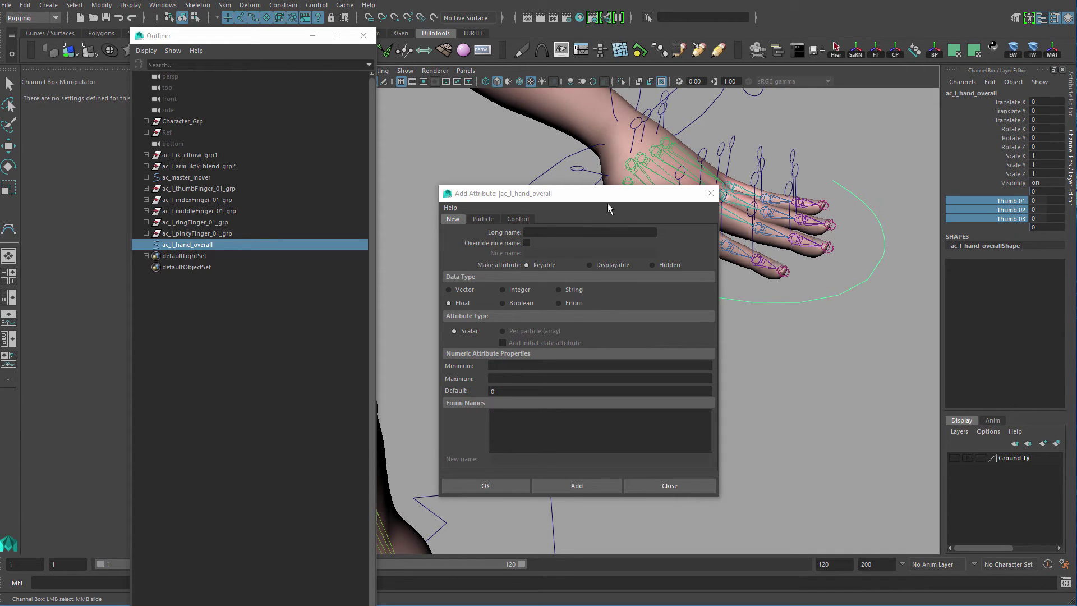
# Add a keyable float attribute named Index_01 with a minimum of -10 to ac_l_hand_overall.
pyautogui.moveTo(598, 197); pyautogui.dragTo(558, 129)
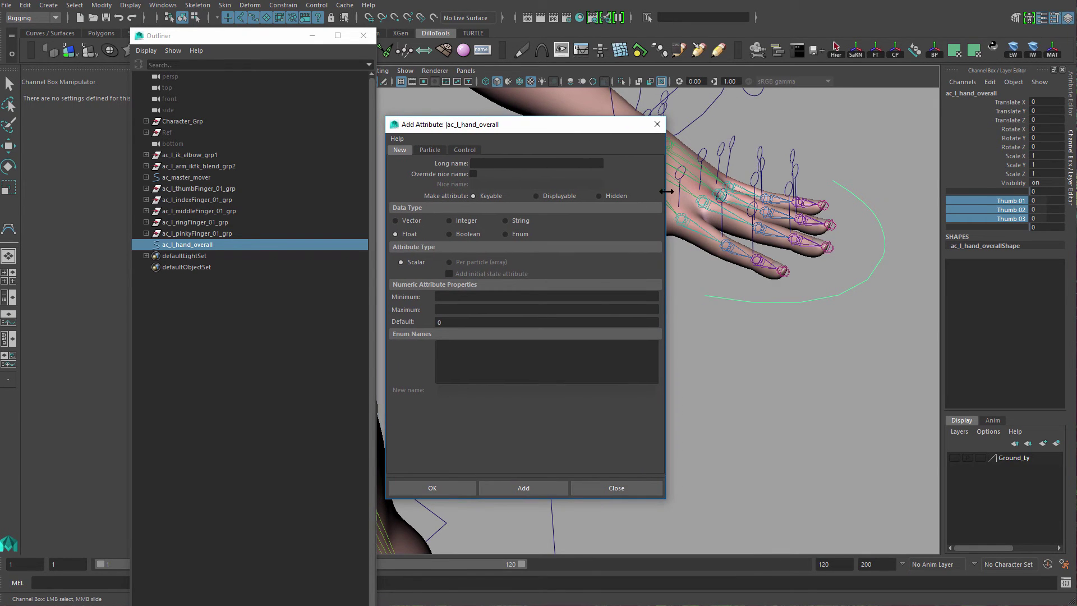
pyautogui.moveTo(666, 195)
pyautogui.mouseDown()
pyautogui.moveTo(591, 196)
pyautogui.moveTo(658, 191)
pyautogui.mouseUp()
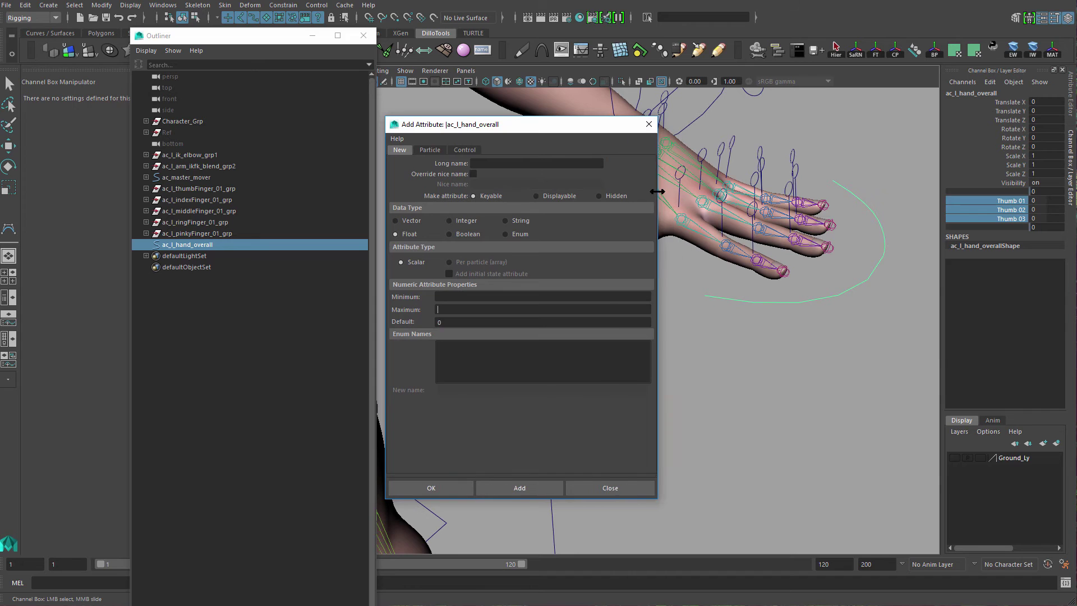
pyautogui.moveTo(576, 129); pyautogui.dragTo(612, 142)
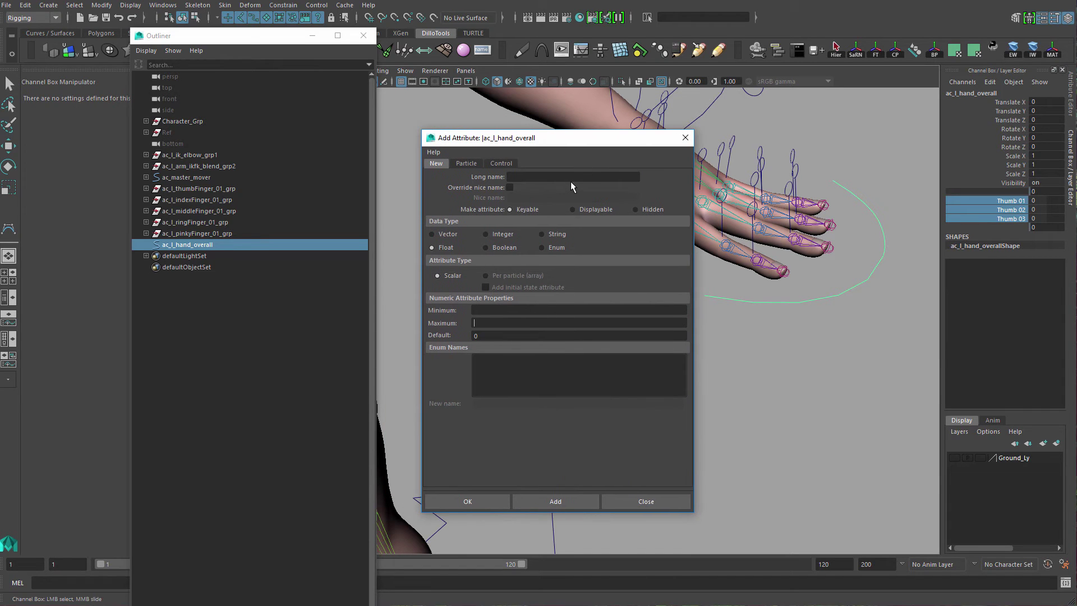
pyautogui.click(578, 178)
pyautogui.moveTo(587, 137); pyautogui.dragTo(608, 110)
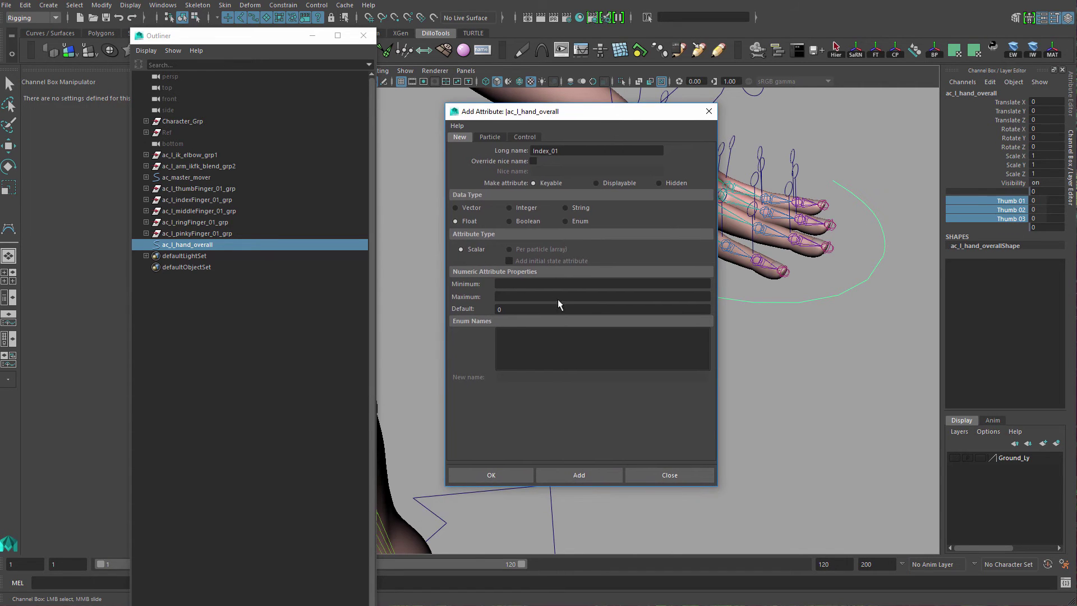
pyautogui.click(557, 283)
pyautogui.write('-10')
pyautogui.click(595, 473)
pyautogui.moveTo(557, 153); pyautogui.dragTo(450, 163)
pyautogui.click(583, 478)
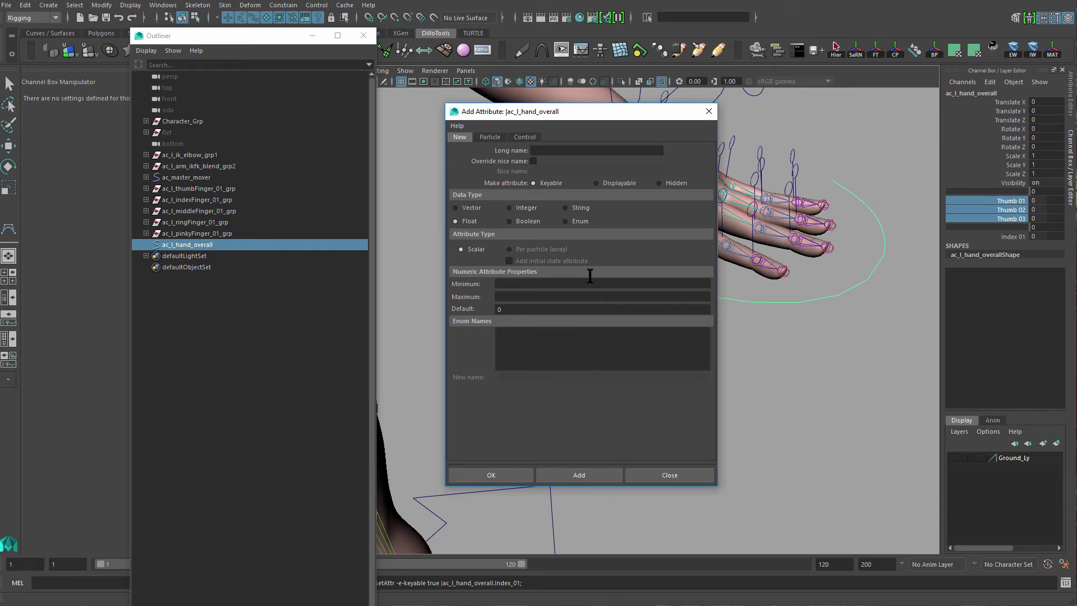
# Add a keyable float attribute named Index_02 with a minimum of -10 and a maximum limit, keeping its base name copied for reuse.
pyautogui.click(570, 151)
pyautogui.hotkey('ctrl', 'v')
pyautogui.write('2')
pyautogui.moveTo(571, 150); pyautogui.dragTo(337, 199)
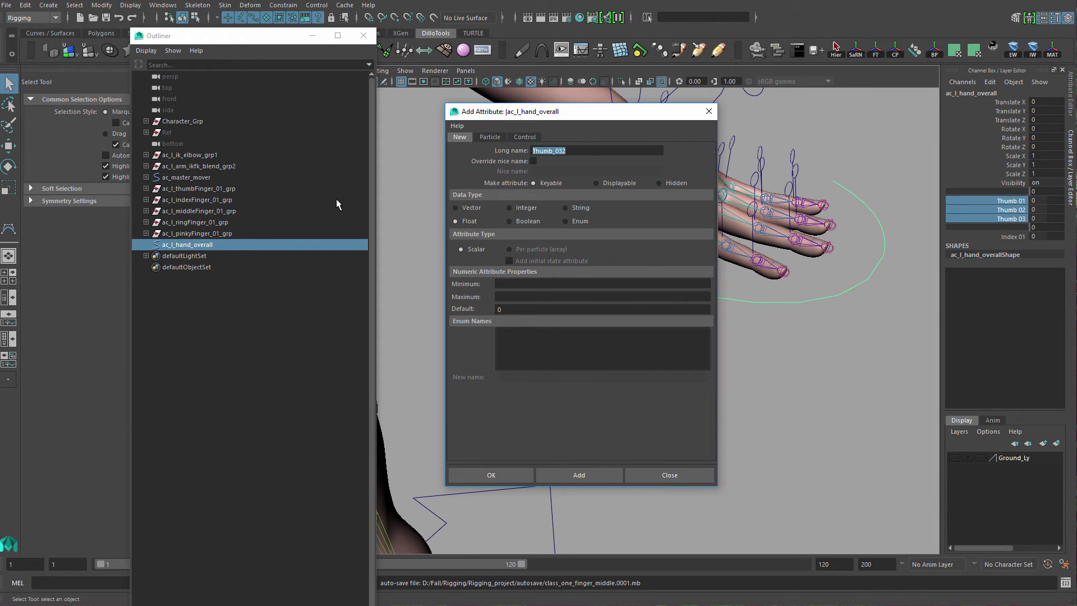
pyautogui.press('BackSpace')
pyautogui.hotkey('ctrl', 'a')
pyautogui.hotkey('ctrl', 'c')
pyautogui.press('Right')
pyautogui.click(509, 285)
pyautogui.write('-10')
pyautogui.press('Tab')
pyautogui.write('1')
pyautogui.click(566, 473)
# Add a keyable float attribute named Index_03 to ac_l_hand_overall, reusing the copied base name.
pyautogui.click(550, 152)
pyautogui.hotkey('ctrl', 'v')
pyautogui.write('3')
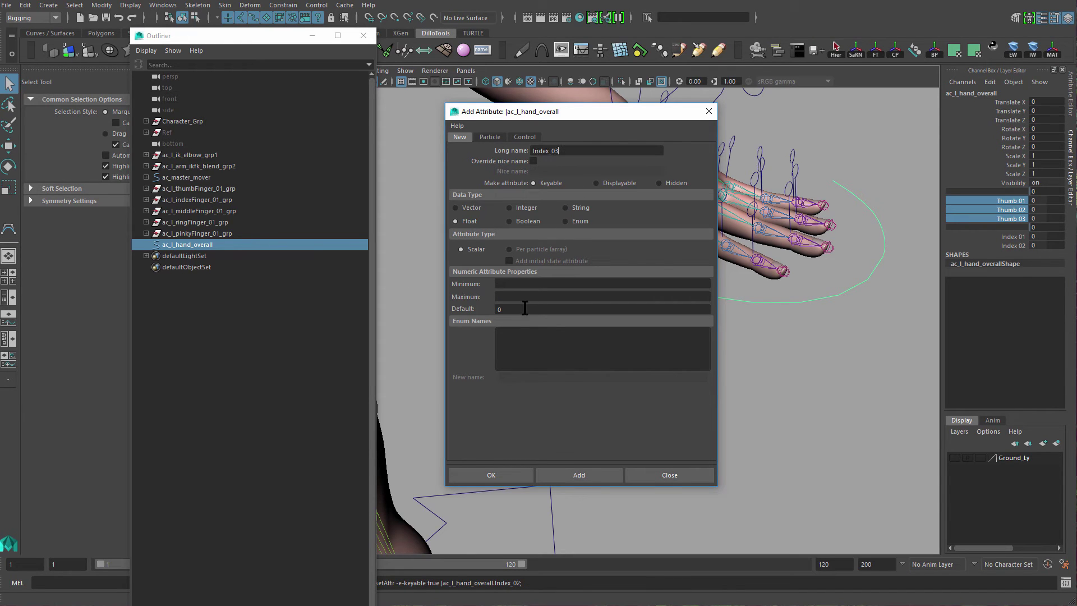
pyautogui.click(534, 283)
pyautogui.click(562, 471)
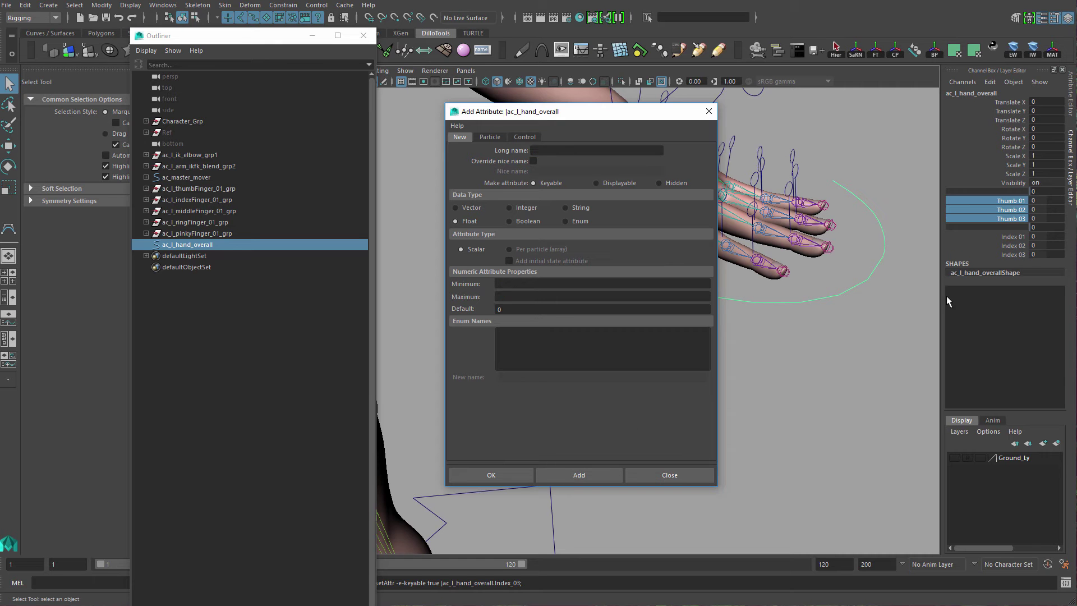
pyautogui.moveTo(1018, 236); pyautogui.dragTo(1014, 256)
# Examine the Thumb, Index, Middle, Ring and Pinky channels of ac_l_hand_overall alongside the hand's finger controls.
pyautogui.keyDown('alt'); pyautogui.moveTo(841, 236); pyautogui.dragTo(841, 277); pyautogui.keyUp('alt')
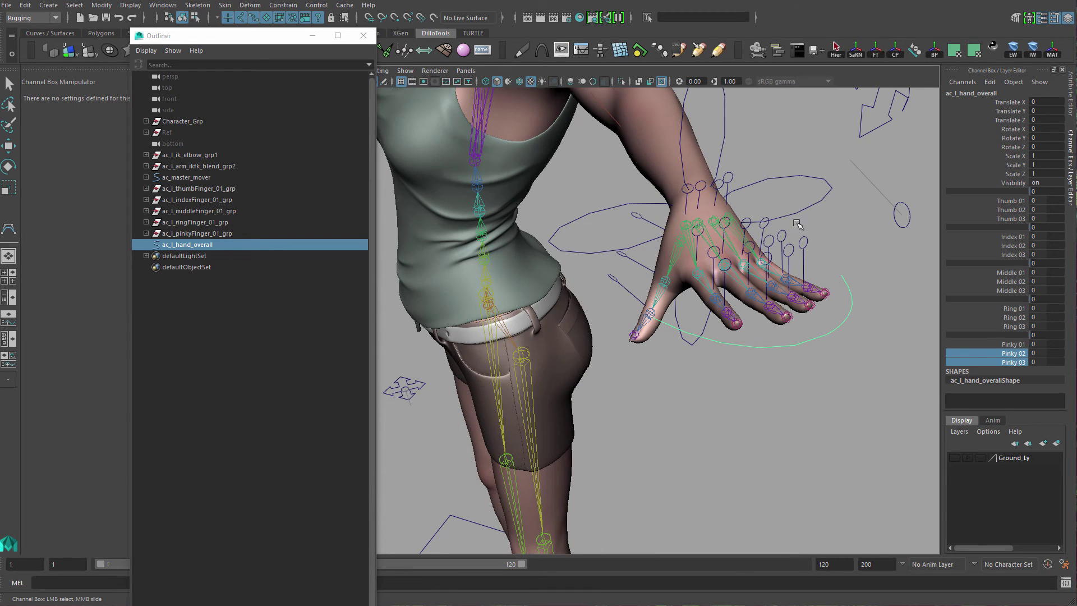
pyautogui.scroll(5, 745, 380)
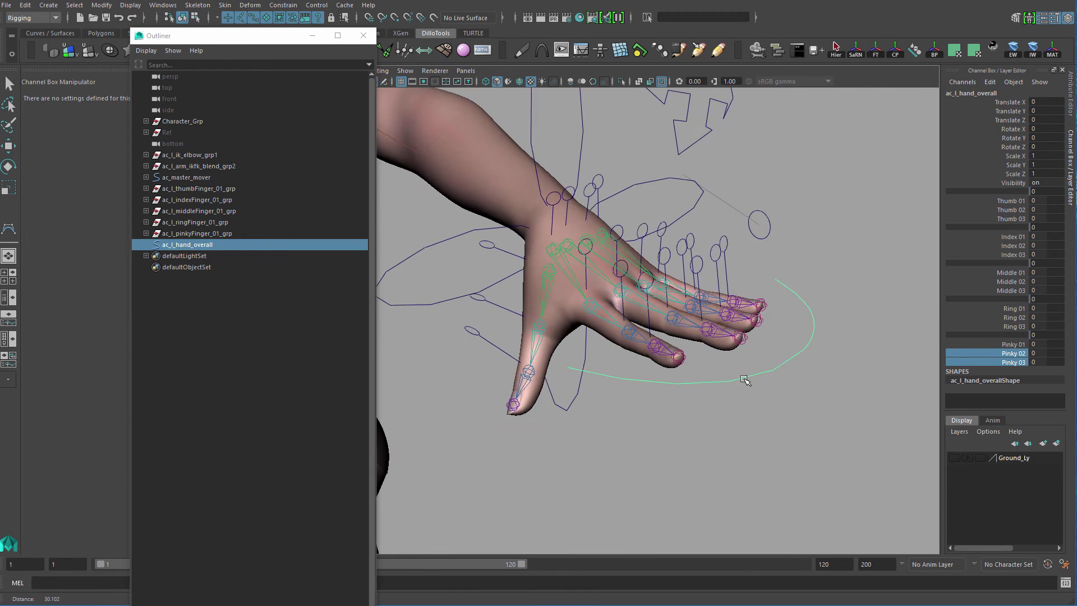
pyautogui.keyDown('alt'); pyautogui.moveTo(744, 380); pyautogui.dragTo(802, 412); pyautogui.keyUp('alt')
pyautogui.moveTo(1006, 200); pyautogui.dragTo(1011, 362)
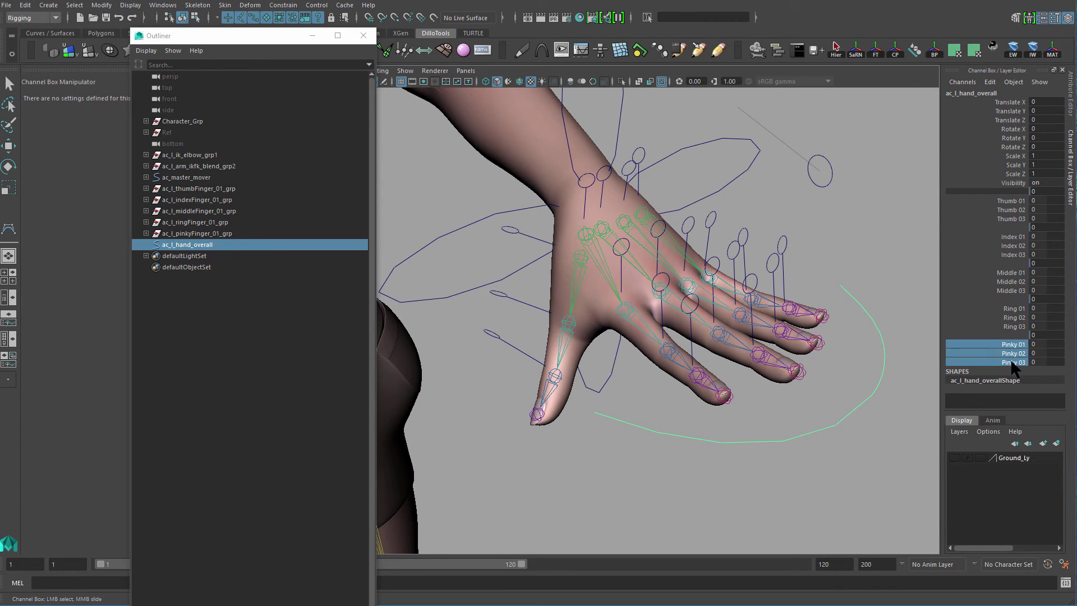
pyautogui.moveTo(1009, 236); pyautogui.dragTo(1009, 255)
pyautogui.keyDown('alt'); pyautogui.moveTo(620, 264); pyautogui.dragTo(544, 339); pyautogui.keyUp('alt')
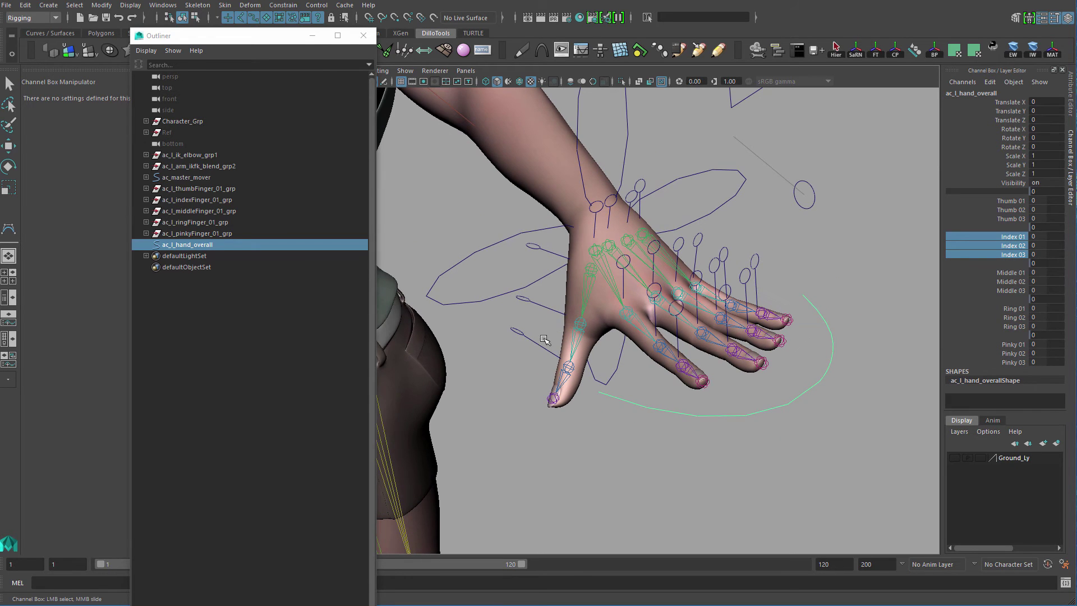
# Try rotating the three thumb controls together and undo the rotation.
pyautogui.press('q')
pyautogui.click(549, 308)
pyautogui.click(545, 252)
pyautogui.click(544, 307)
pyautogui.click(547, 349)
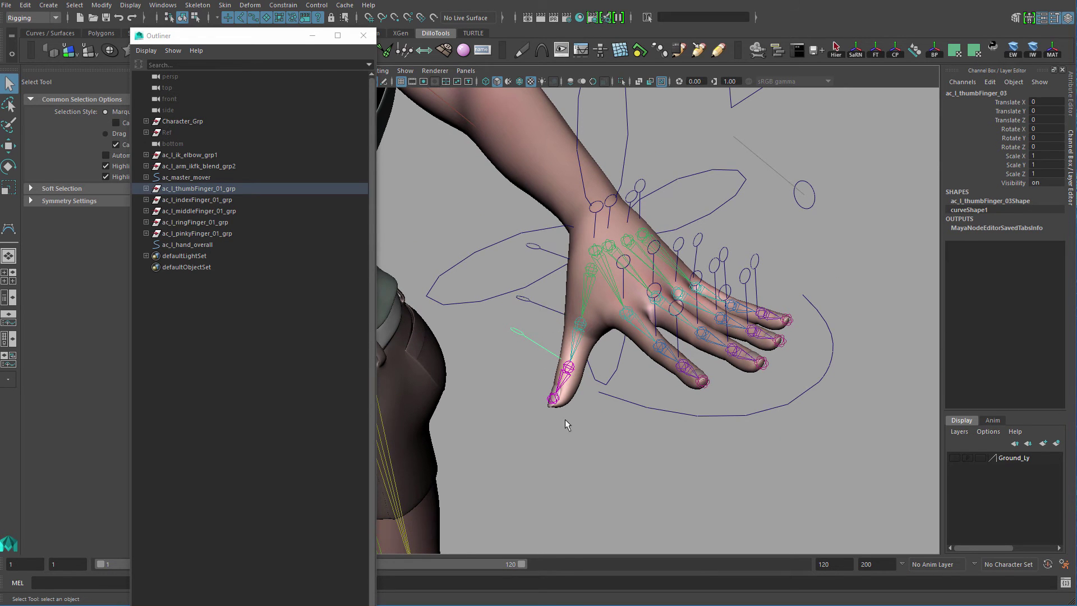
pyautogui.click(564, 419)
pyautogui.click(544, 250)
pyautogui.keyDown('shift'); pyautogui.click(540, 306); pyautogui.keyUp('shift')
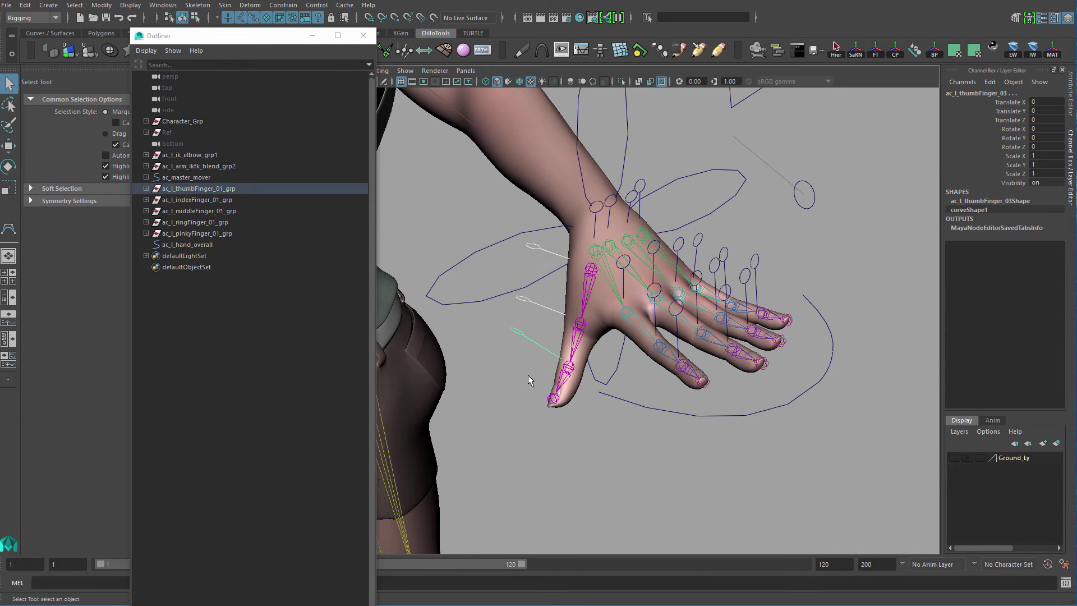
pyautogui.press('e')
pyautogui.moveTo(537, 328); pyautogui.dragTo(543, 286)
pyautogui.hotkey('ctrl', 'z')
# Select the ac_l_hand_overall curve and check its channels from Thumb 01 to Pinky 03.
pyautogui.keyDown('alt'); pyautogui.moveTo(605, 343); pyautogui.dragTo(740, 364); pyautogui.keyUp('alt')
pyautogui.press('q')
pyautogui.click(787, 378)
pyautogui.click(786, 343)
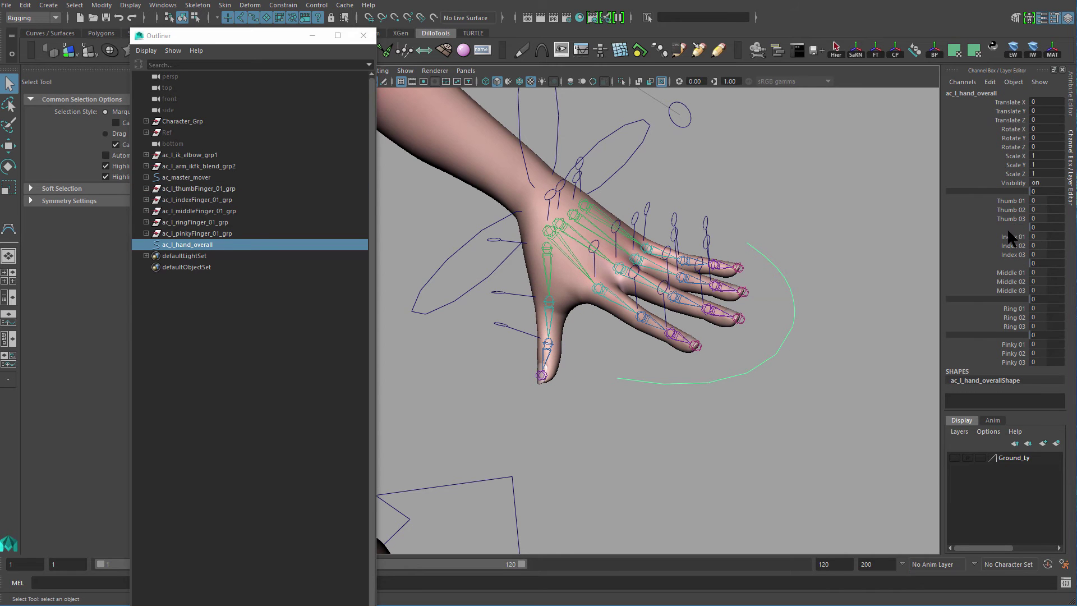
pyautogui.moveTo(1008, 202); pyautogui.dragTo(1016, 359)
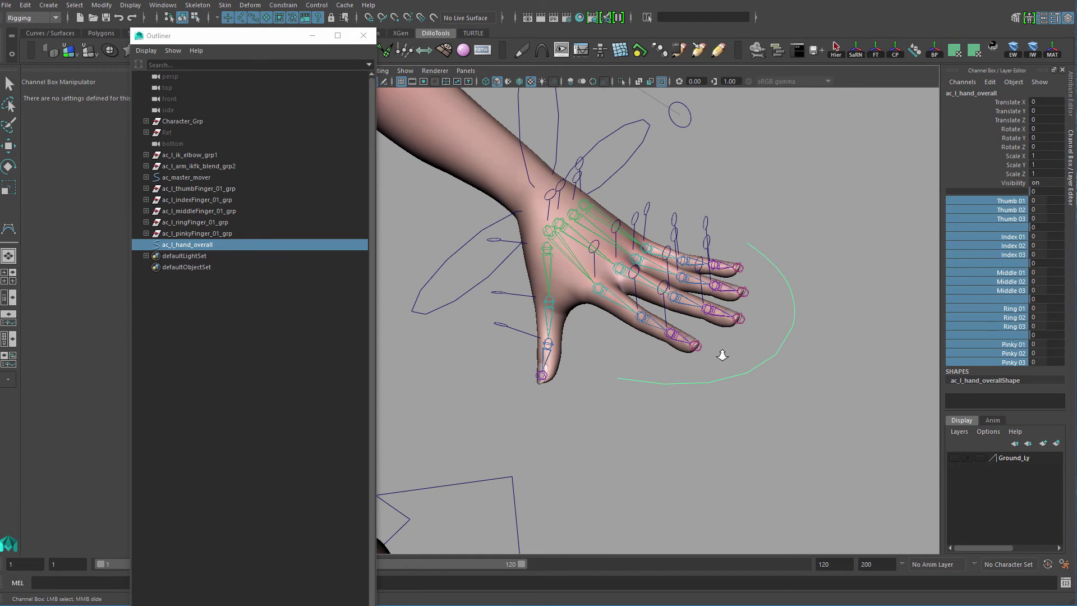
pyautogui.keyDown('alt'); pyautogui.moveTo(722, 355); pyautogui.dragTo(766, 379); pyautogui.keyUp('alt')
pyautogui.press('q')
pyautogui.click(830, 323)
pyautogui.click(771, 317)
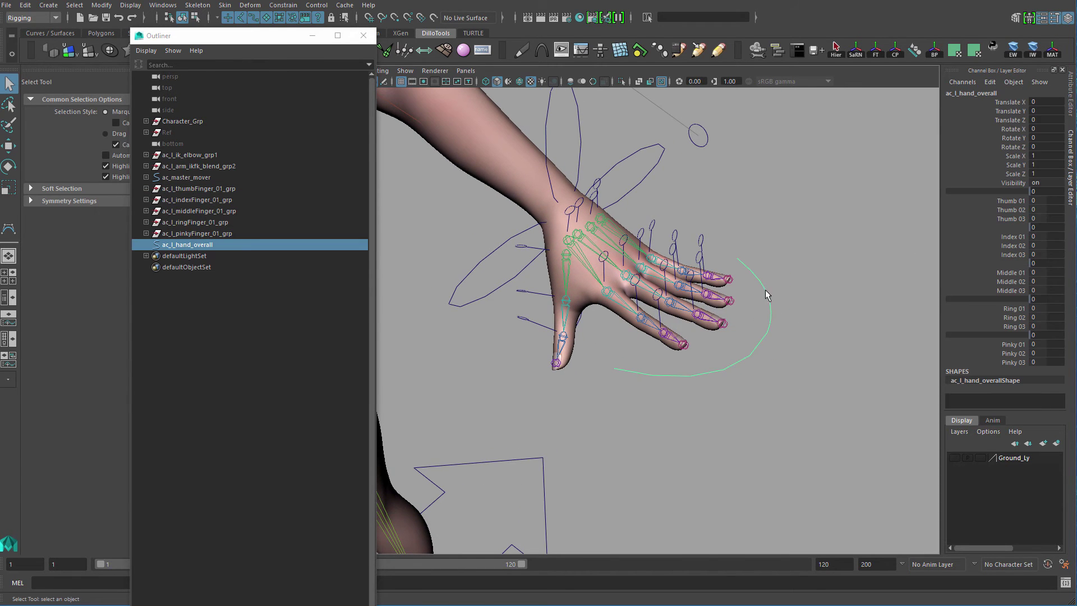
# Switch to the Animation toolset and open the Set Driven Key editor, moving the Outliner aside.
pyautogui.keyDown('alt'); pyautogui.moveTo(547, 274); pyautogui.dragTo(583, 302); pyautogui.keyUp('alt')
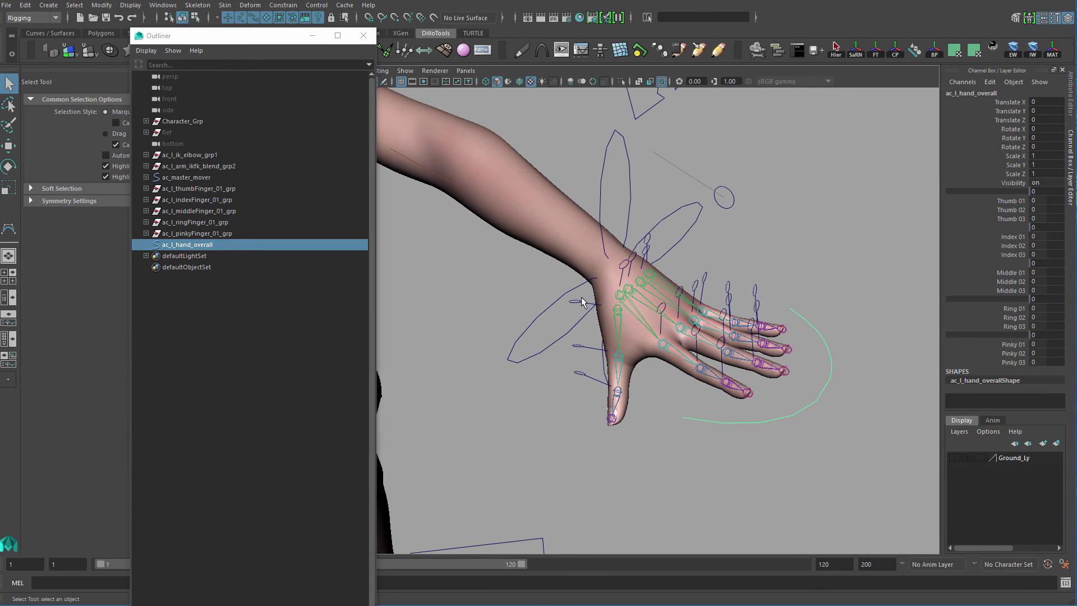
pyautogui.moveTo(264, 33); pyautogui.dragTo(187, 26)
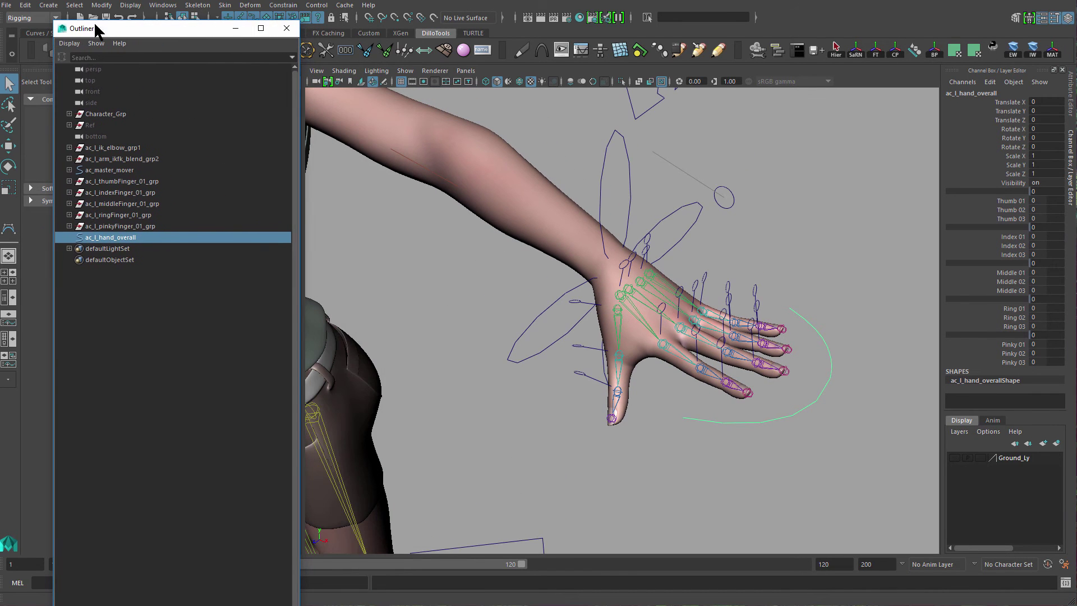
pyautogui.click(33, 18)
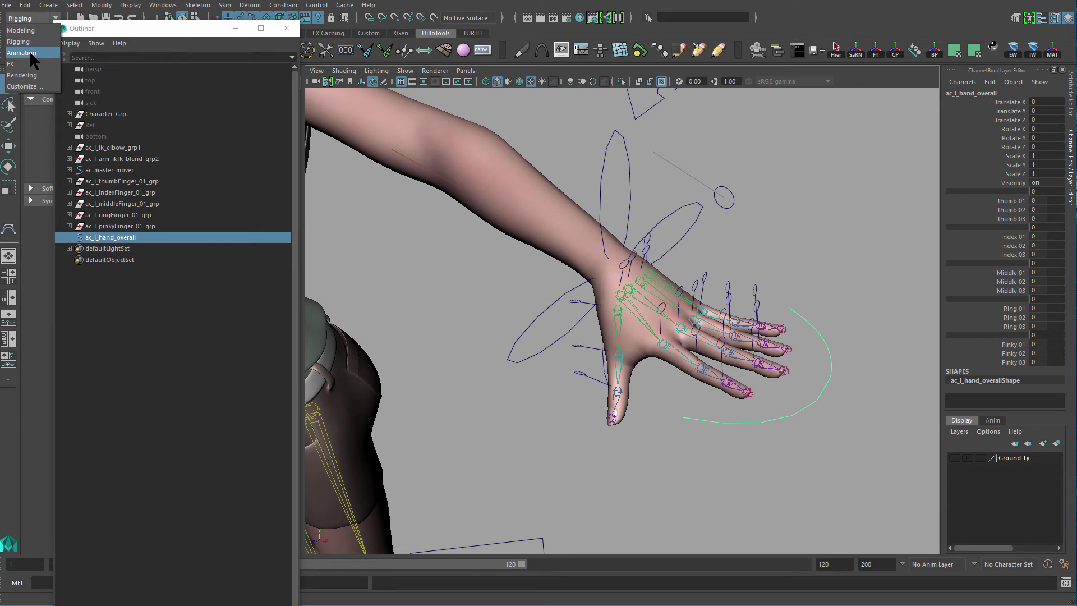
pyautogui.click(31, 52)
pyautogui.click(190, 5)
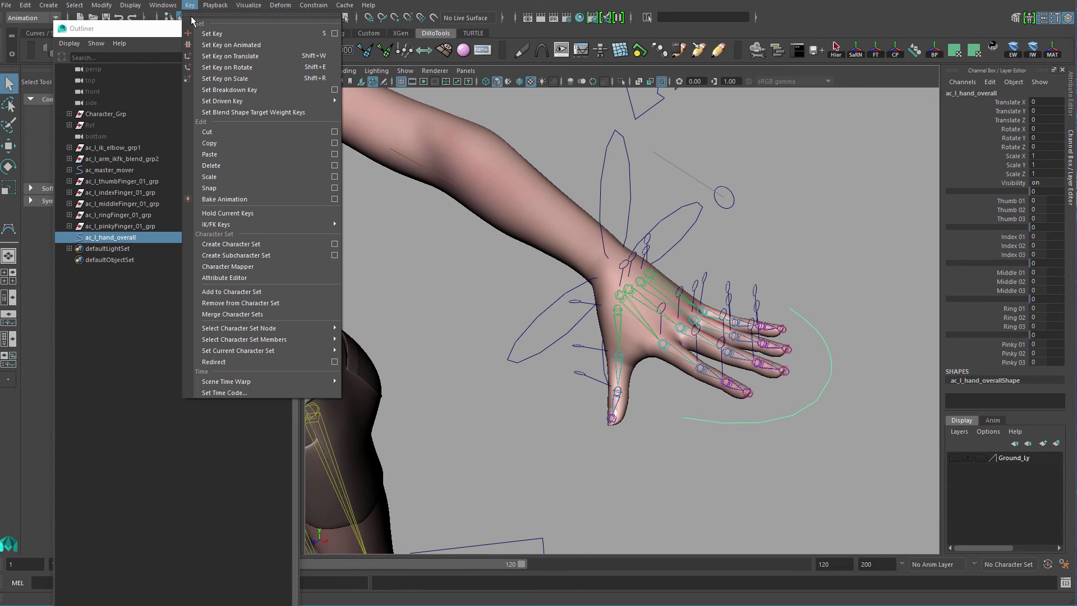
pyautogui.moveTo(325, 102)
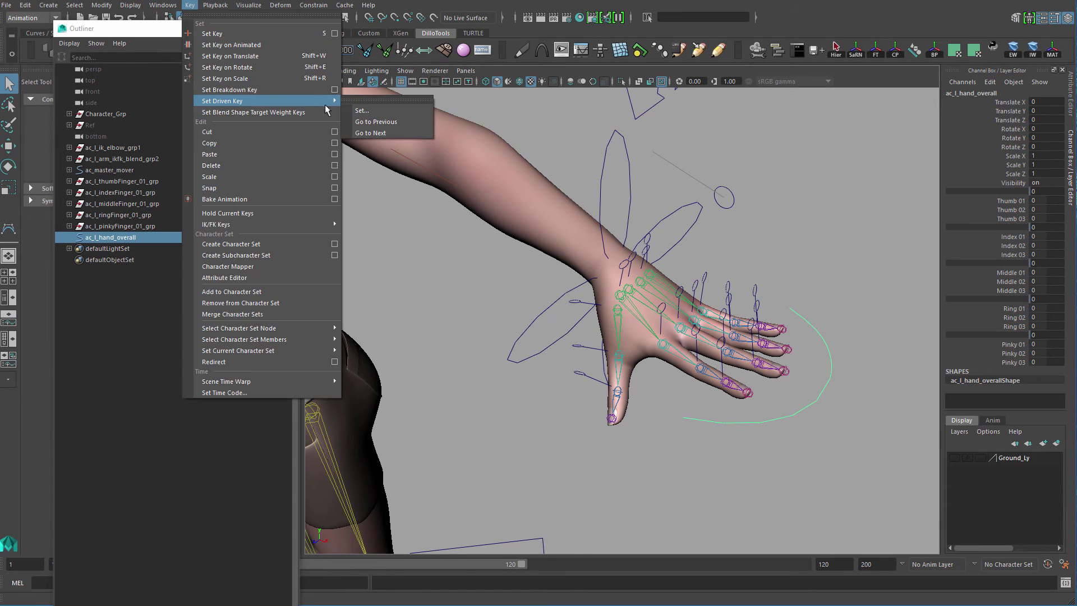
pyautogui.click(381, 112)
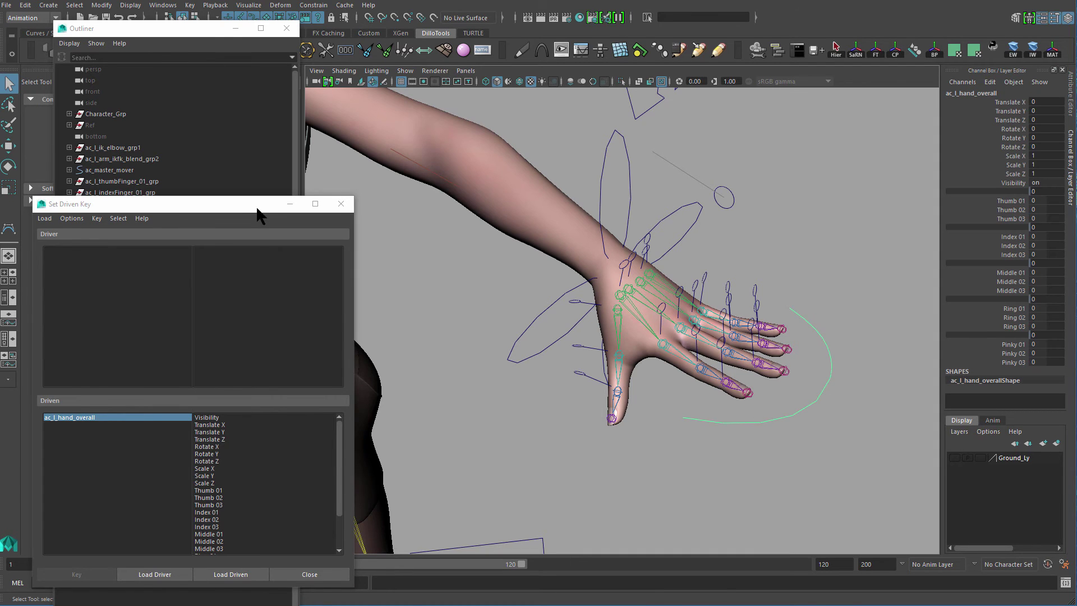
# Load ac_l_hand_overall as the driver in Set Driven Key and bring its finger attributes into view.
pyautogui.moveTo(257, 208); pyautogui.dragTo(365, 118)
pyautogui.click(273, 478)
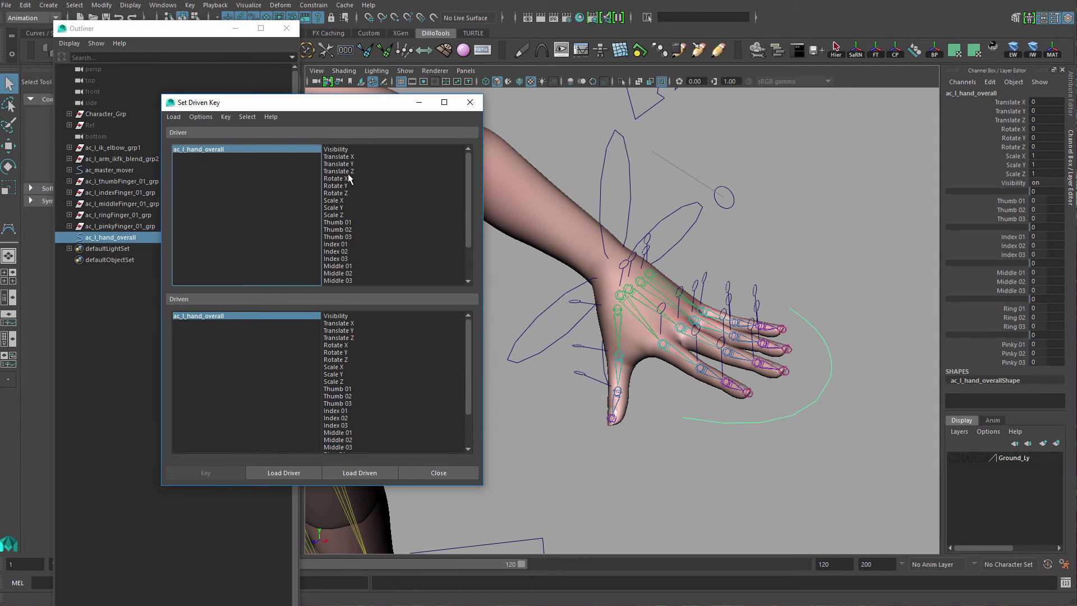
pyautogui.moveTo(466, 207); pyautogui.dragTo(477, 267)
# Select the first thumb control in the view and reveal it within ac_l_thumbFinger_01_grp in the Outliner.
pyautogui.keyDown('alt'); pyautogui.moveTo(685, 305); pyautogui.dragTo(652, 375); pyautogui.keyUp('alt')
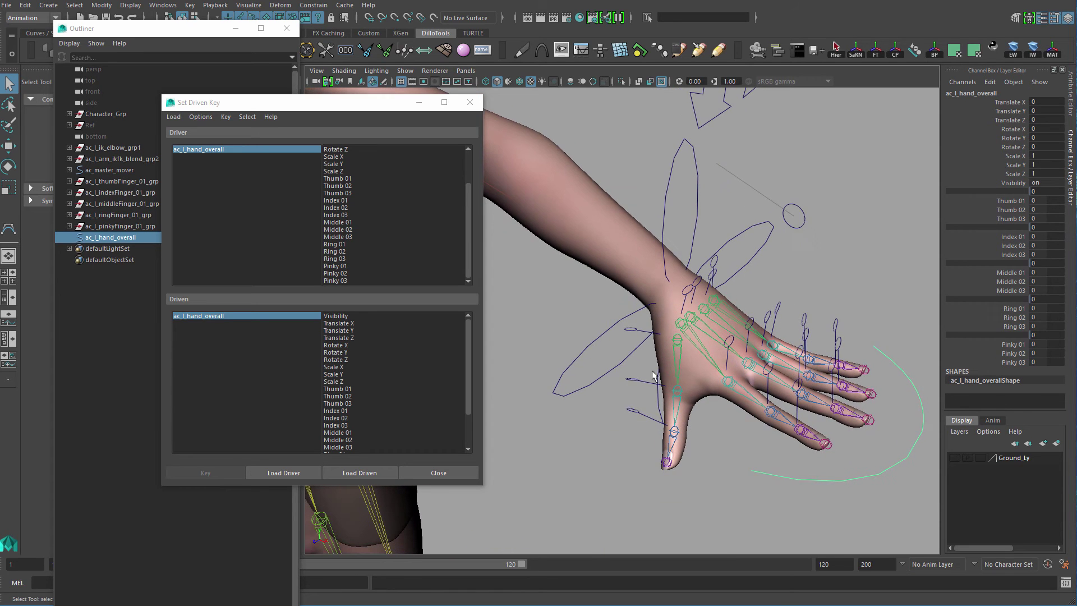
pyautogui.click(634, 331)
pyautogui.keyDown('alt'); pyautogui.moveTo(635, 331); pyautogui.dragTo(663, 368); pyautogui.keyUp('alt')
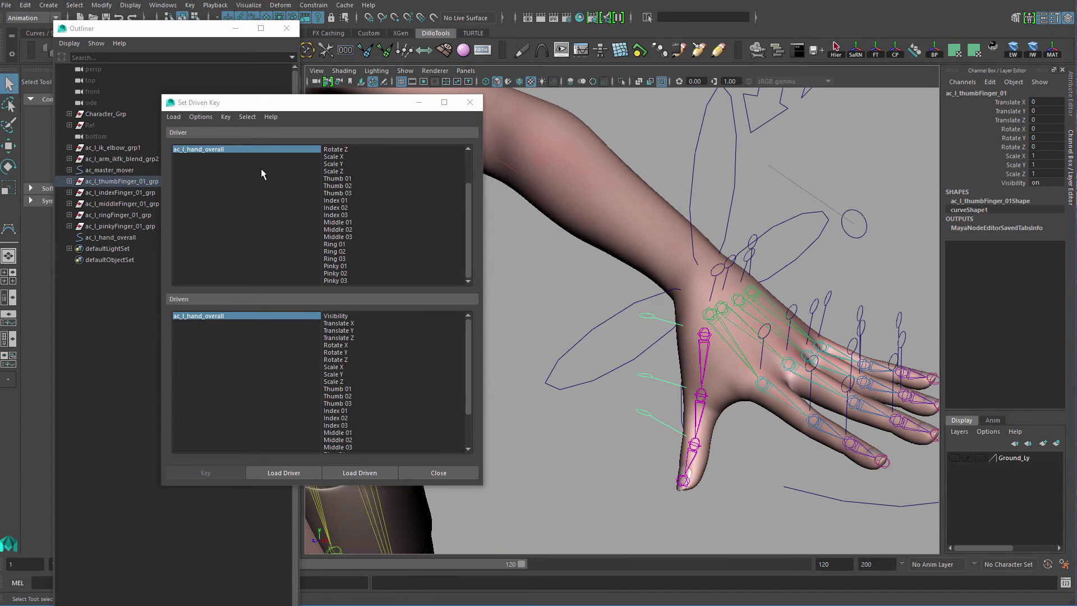
pyautogui.press('f')
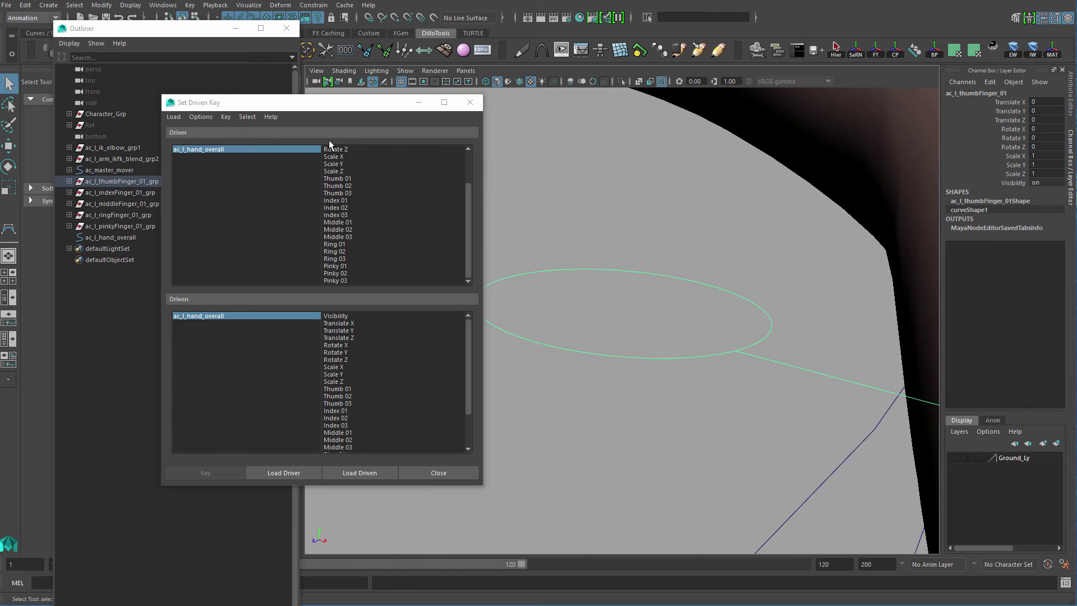
pyautogui.keyDown('alt'); pyautogui.moveTo(742, 308); pyautogui.dragTo(560, 167, button='right'); pyautogui.keyUp('alt')
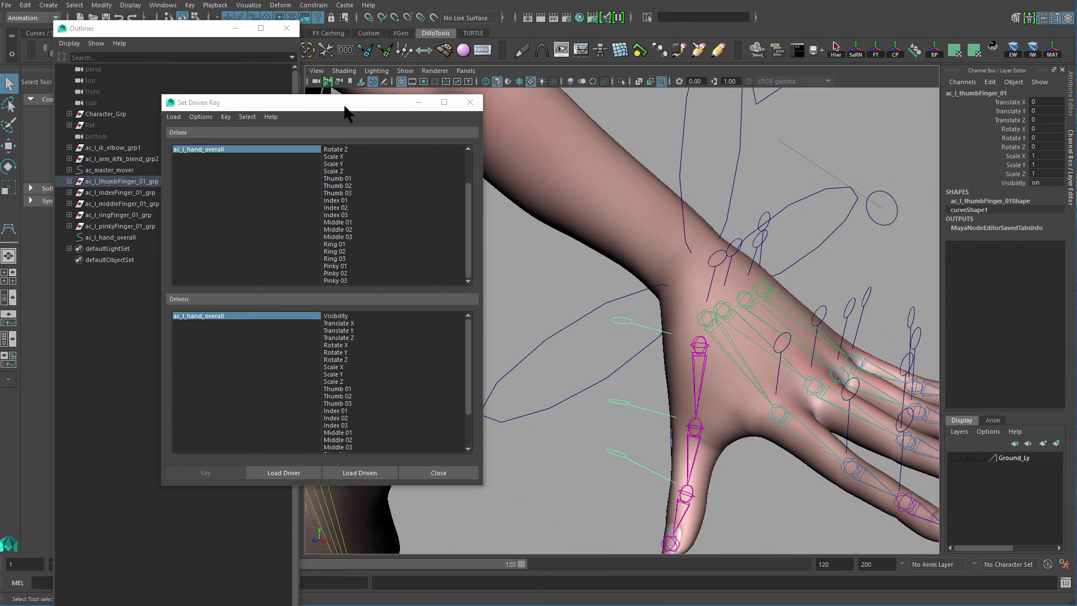
pyautogui.moveTo(344, 107); pyautogui.dragTo(520, 97)
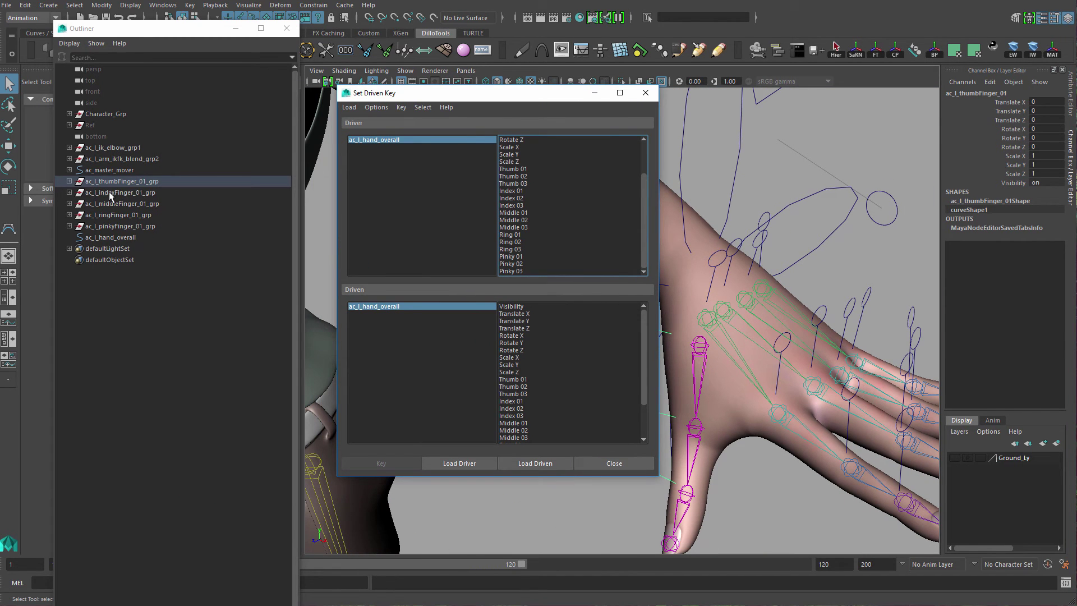
pyautogui.middleClick(156, 330)
pyautogui.press('f')
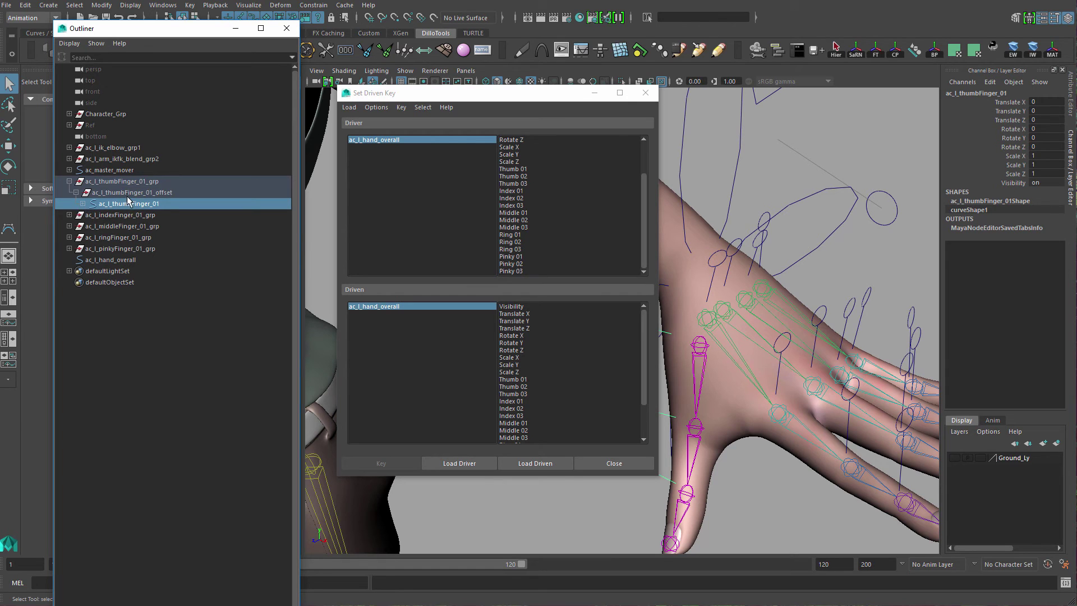
# Load ac_l_thumbFinger_01_offset as the driven object in Set Driven Key and choose Thumb 01 as the driver attribute.
pyautogui.click(130, 193)
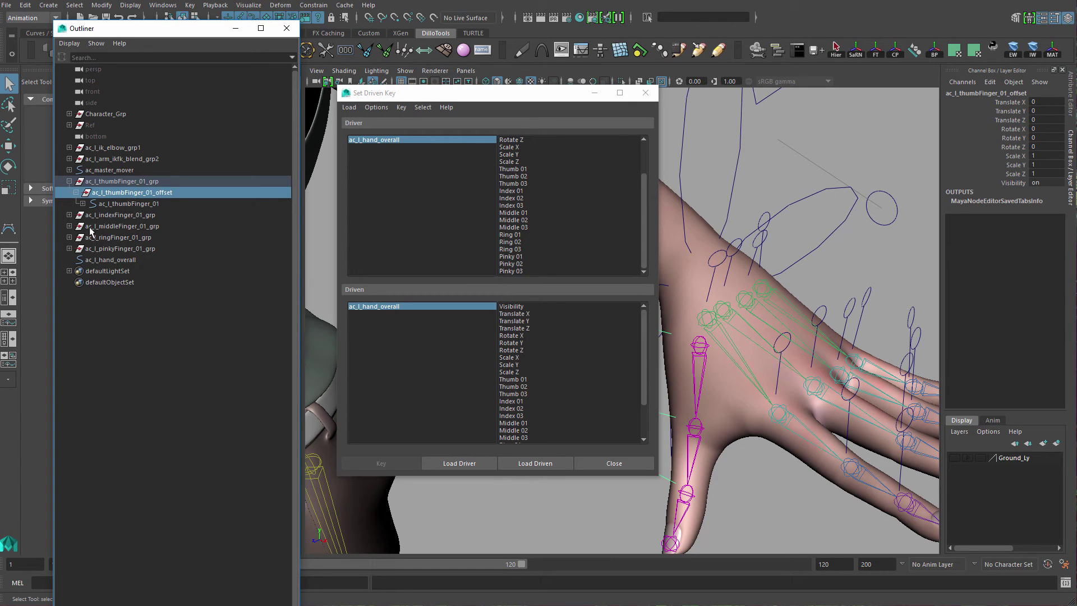
pyautogui.click(547, 463)
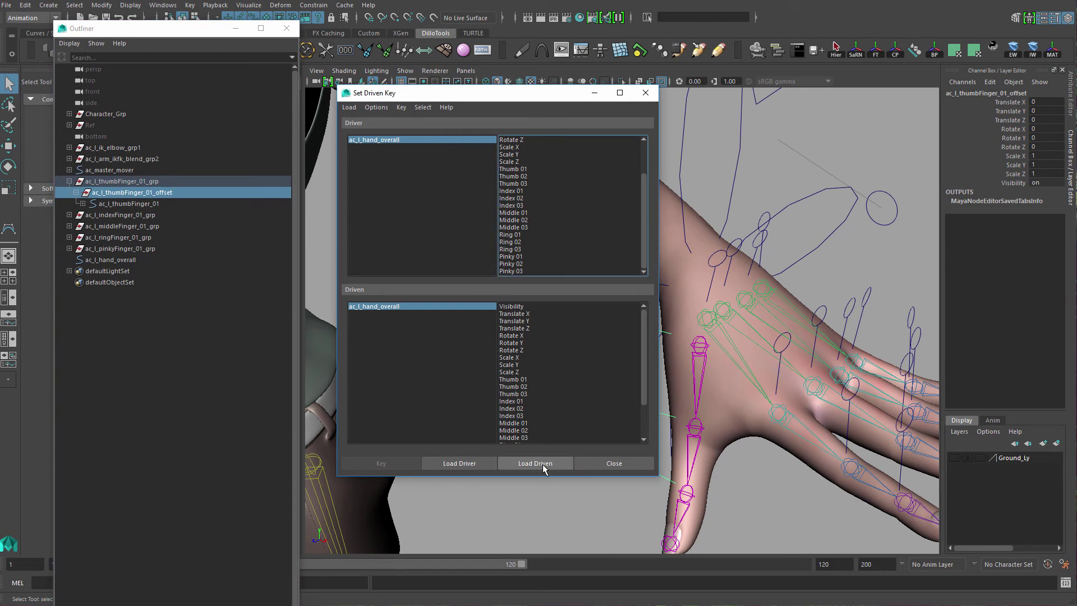
pyautogui.click(433, 312)
pyautogui.moveTo(509, 101); pyautogui.dragTo(354, 104)
pyautogui.keyDown('alt'); pyautogui.moveTo(692, 329); pyautogui.dragTo(654, 314); pyautogui.keyUp('alt')
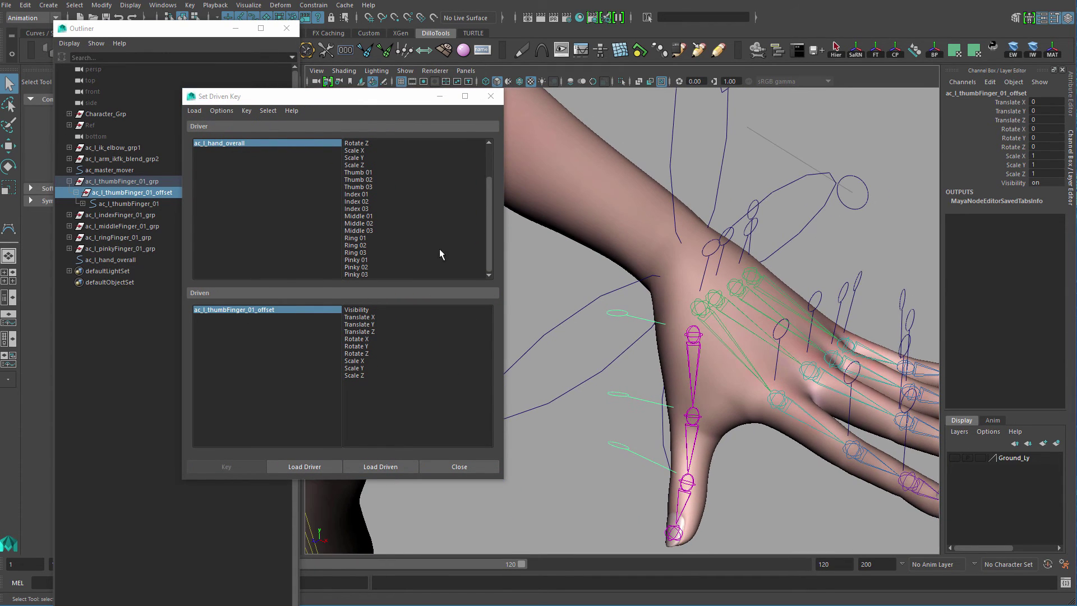
pyautogui.click(369, 174)
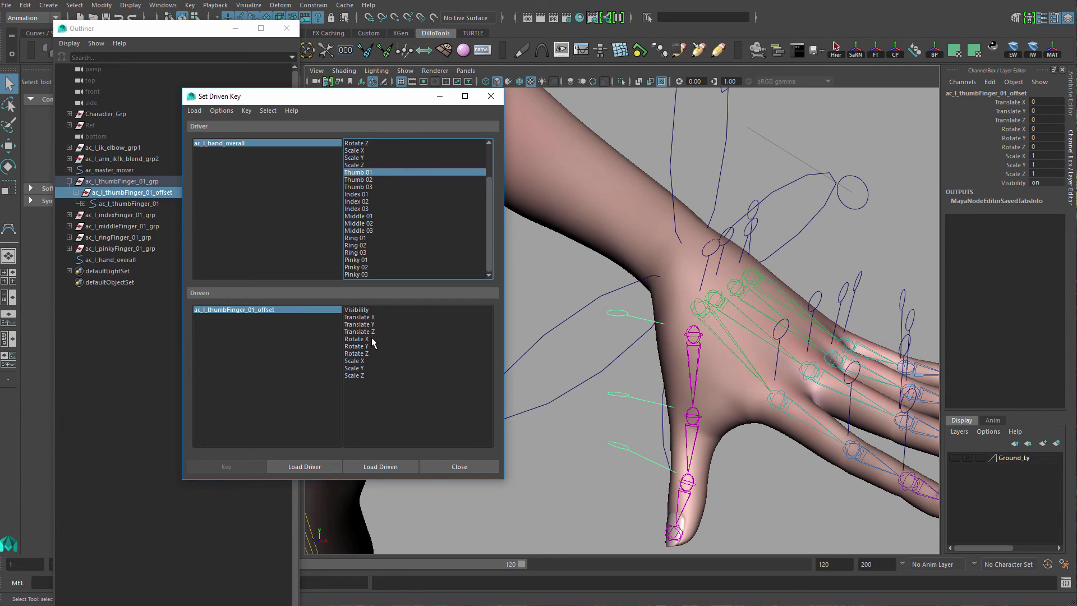
# Test-rotate the thumb offset group about its Y axis and undo the rotation.
pyautogui.keyDown('alt'); pyautogui.moveTo(620, 309); pyautogui.dragTo(603, 292); pyautogui.keyUp('alt')
pyautogui.press('e')
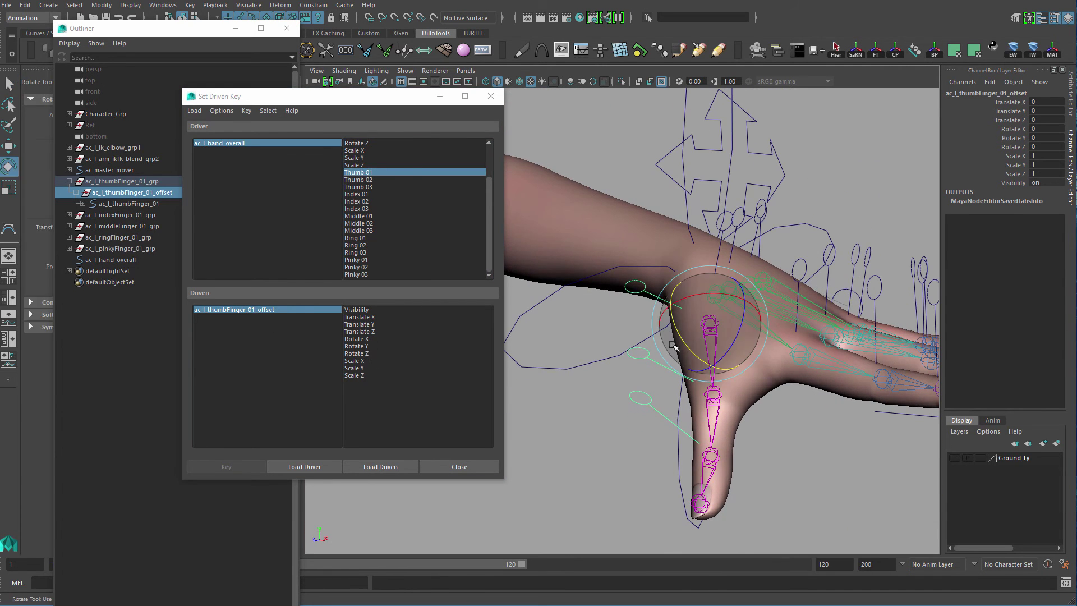
pyautogui.keyDown('alt'); pyautogui.moveTo(672, 345); pyautogui.dragTo(693, 353); pyautogui.keyUp('alt')
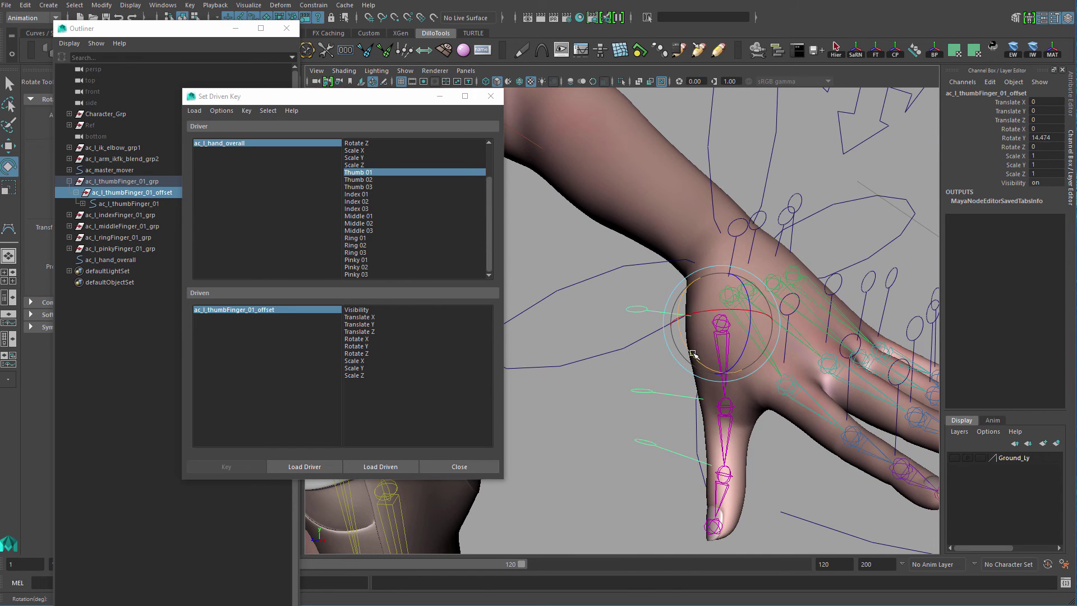
pyautogui.hotkey('ctrl', 'z')
# Choose Rotate Y as the driven attribute and key it against Thumb 01 with both values at 0.
pyautogui.click(359, 346)
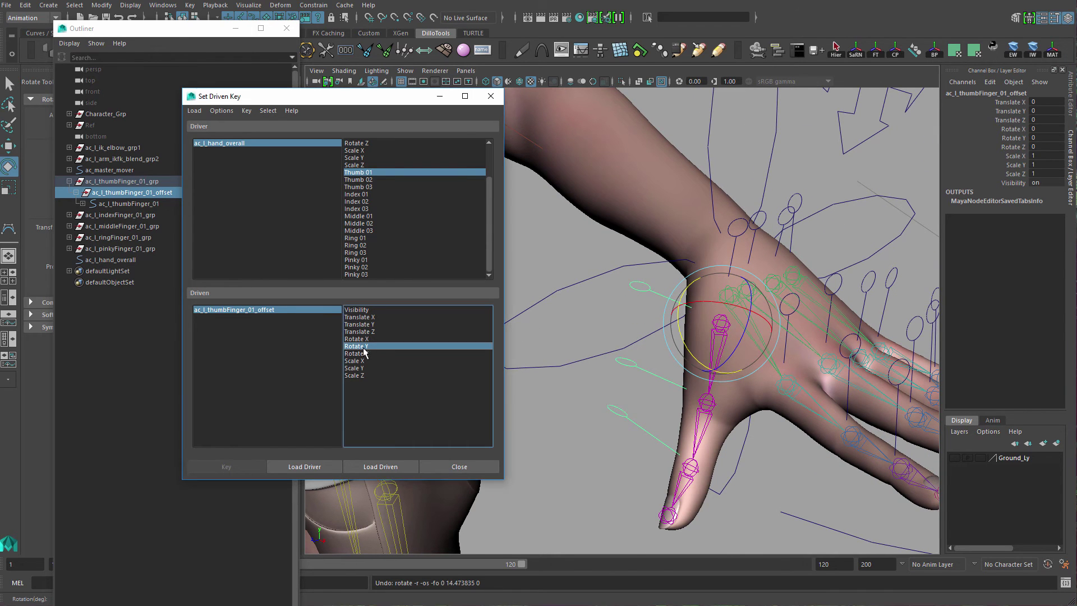
pyautogui.moveTo(622, 348)
pyautogui.keyDown('alt'); pyautogui.mouseDown()
pyautogui.moveTo(647, 363)
pyautogui.moveTo(617, 367)
pyautogui.mouseUp(); pyautogui.keyUp('alt')
pyautogui.click(224, 470)
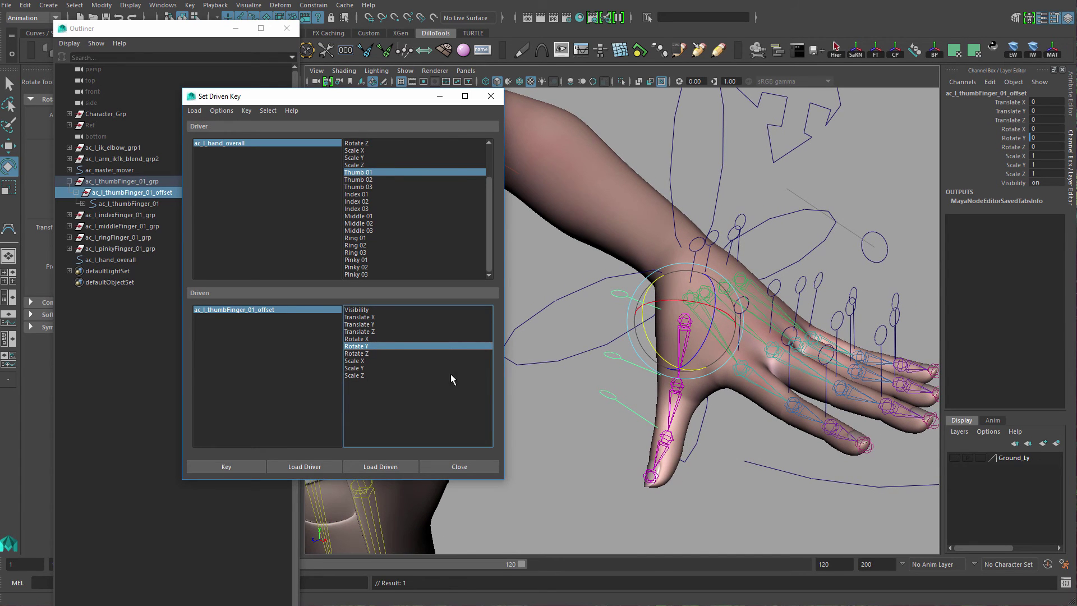
pyautogui.keyDown('alt'); pyautogui.moveTo(675, 343); pyautogui.dragTo(674, 348); pyautogui.keyUp('alt')
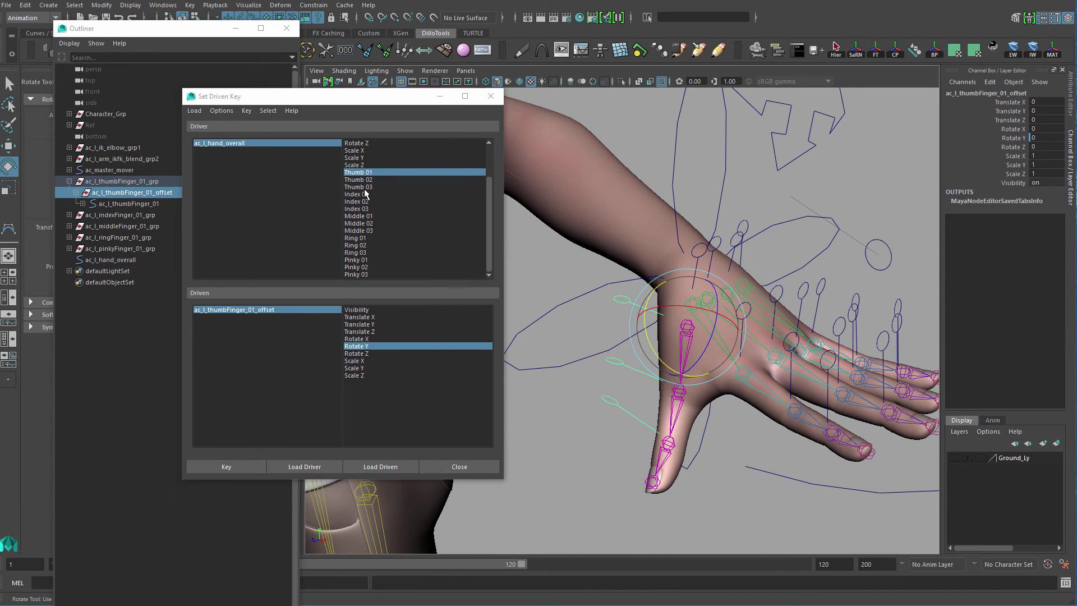
# Select the driver ac_l_hand_overall and set its Thumb 01 attribute to 10.
pyautogui.click(287, 144)
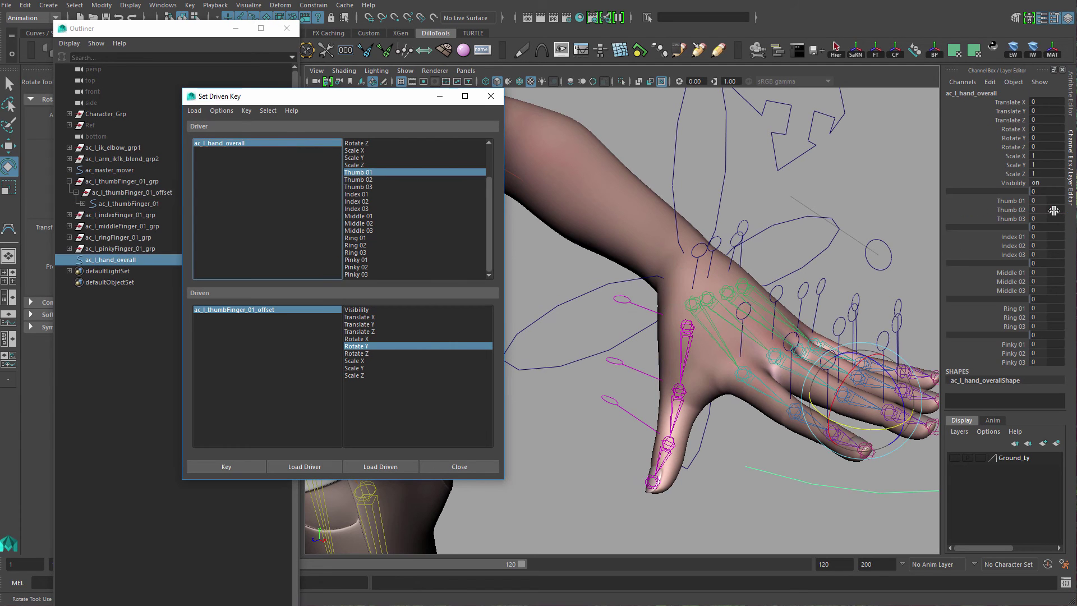
pyautogui.click(1037, 201)
pyautogui.click(260, 311)
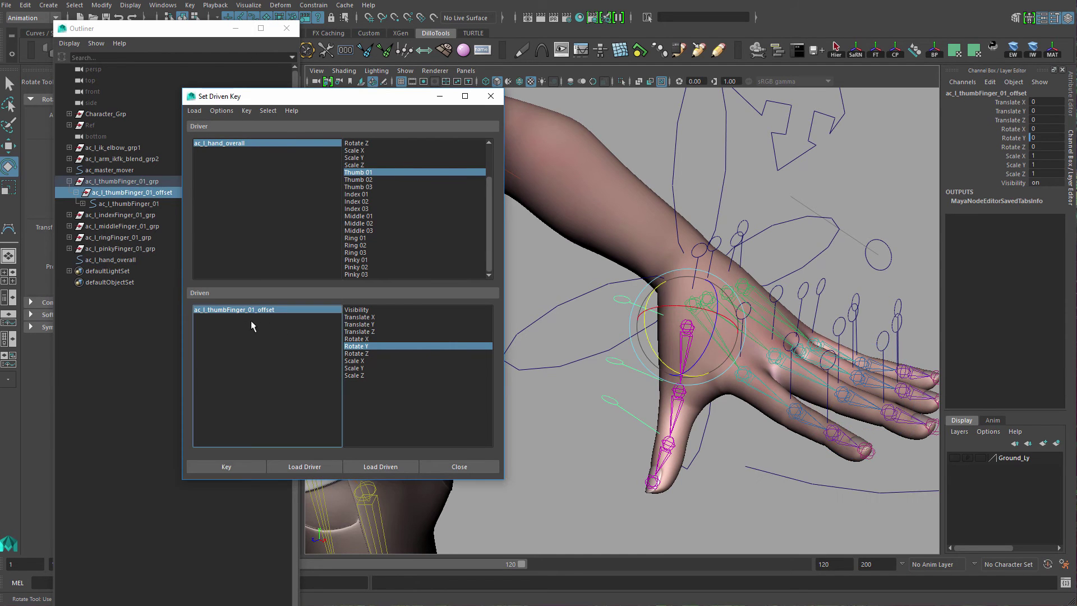
pyautogui.keyDown('alt'); pyautogui.moveTo(635, 299); pyautogui.dragTo(661, 285); pyautogui.keyUp('alt')
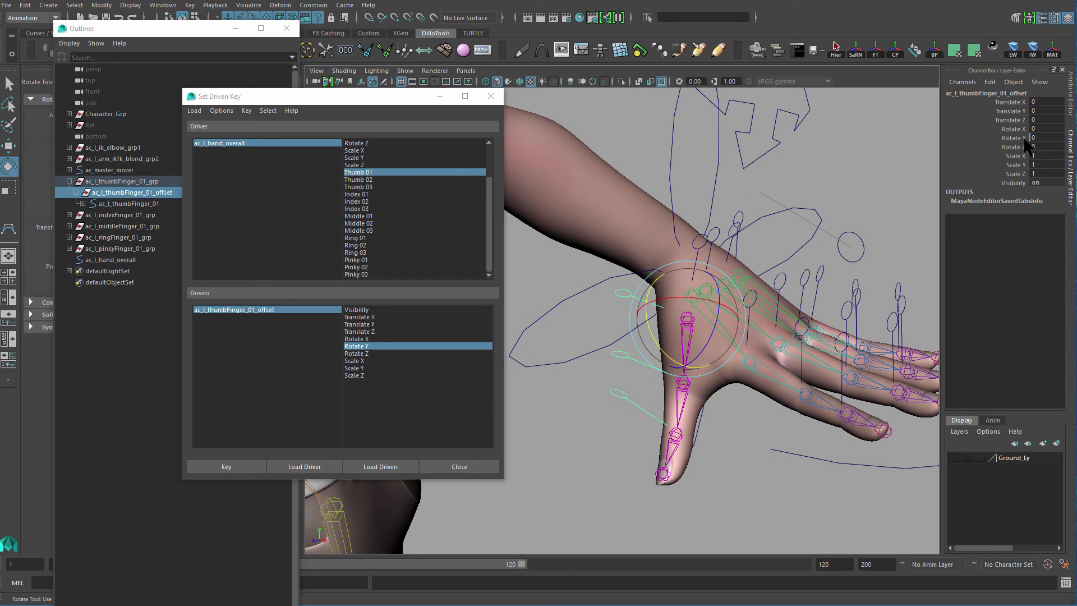
pyautogui.click(322, 144)
pyautogui.keyDown('alt'); pyautogui.moveTo(680, 275); pyautogui.dragTo(658, 250); pyautogui.keyUp('alt')
pyautogui.click(1016, 200)
pyautogui.moveTo(810, 283); pyautogui.dragTo(1051, 191, button='middle')
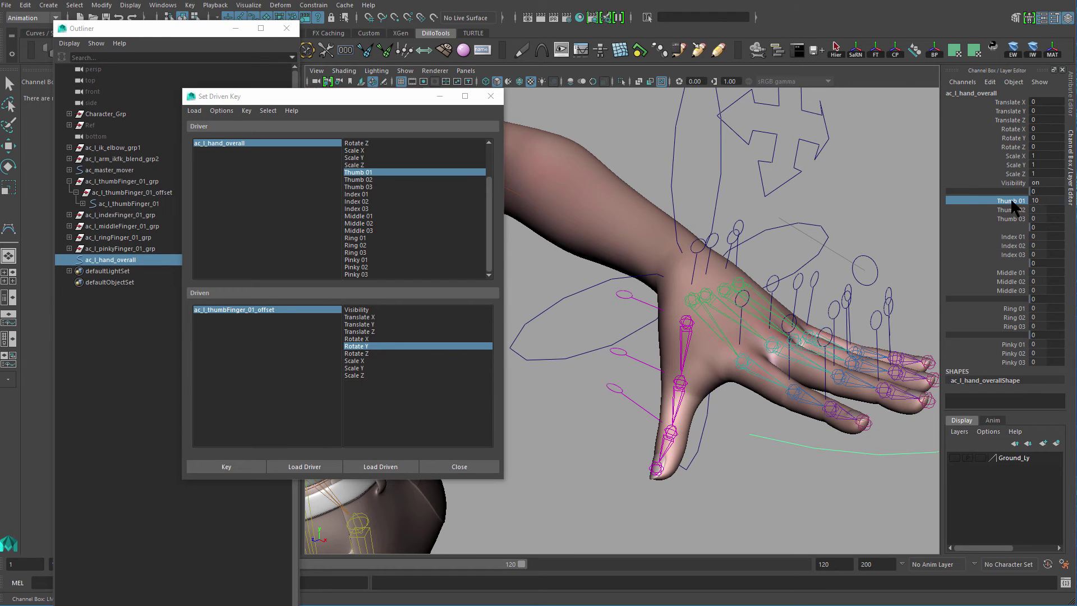
# Rotate ac_l_thumbFinger_01_offset inward to a Rotate Y of about 40 and key it for the positive Thumb 01 limit.
pyautogui.click(277, 311)
pyautogui.keyDown('alt'); pyautogui.moveTo(723, 300); pyautogui.dragTo(755, 299); pyautogui.keyUp('alt')
pyautogui.keyDown('alt'); pyautogui.moveTo(756, 298); pyautogui.dragTo(785, 295, button='right'); pyautogui.keyUp('alt')
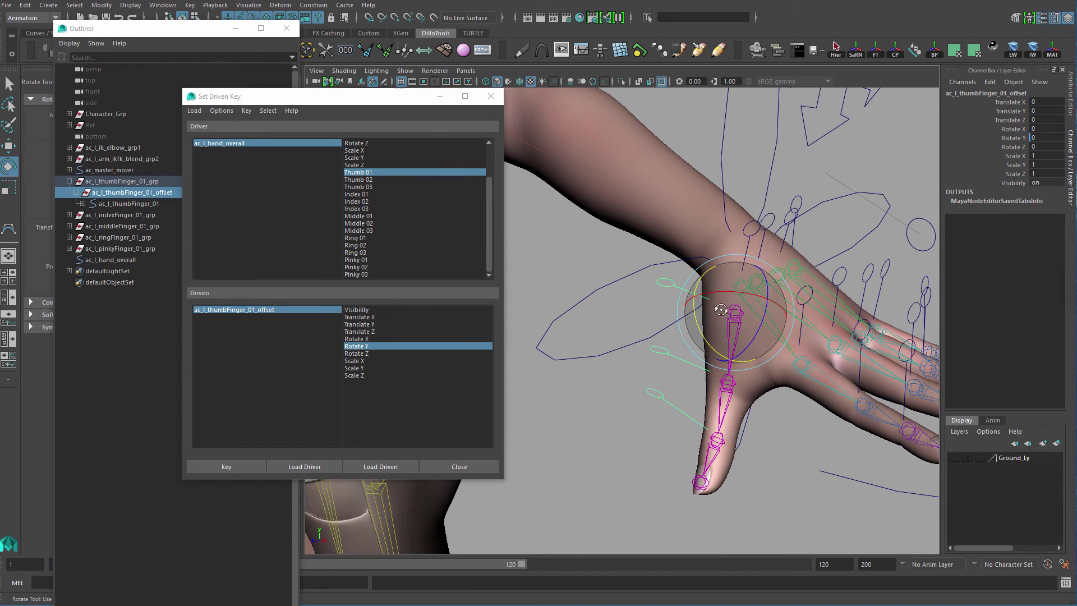
pyautogui.keyDown('alt'); pyautogui.moveTo(721, 304); pyautogui.dragTo(761, 322); pyautogui.keyUp('alt')
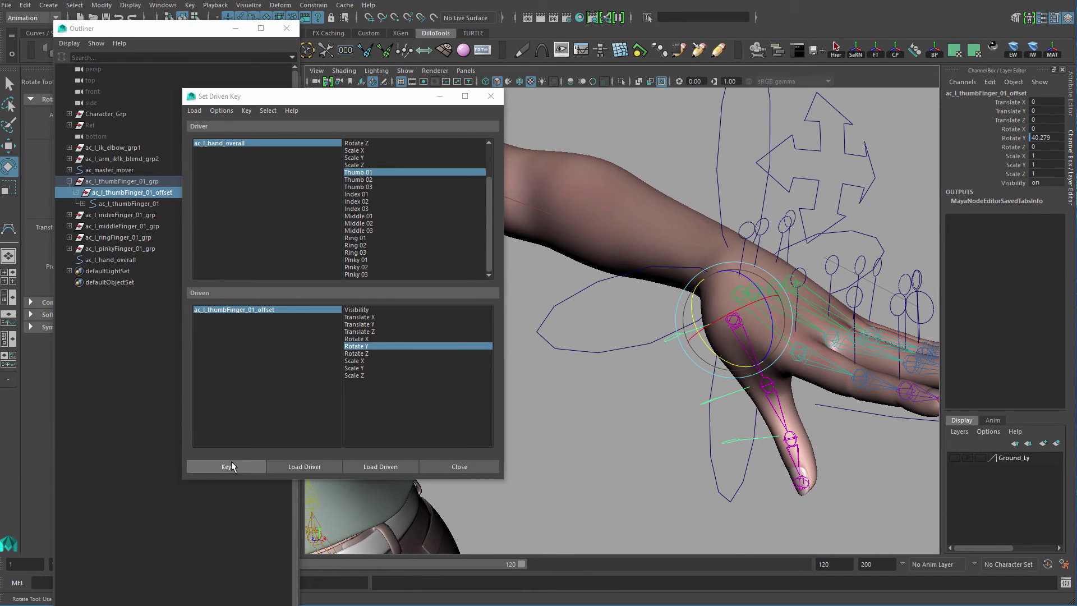
pyautogui.click(240, 466)
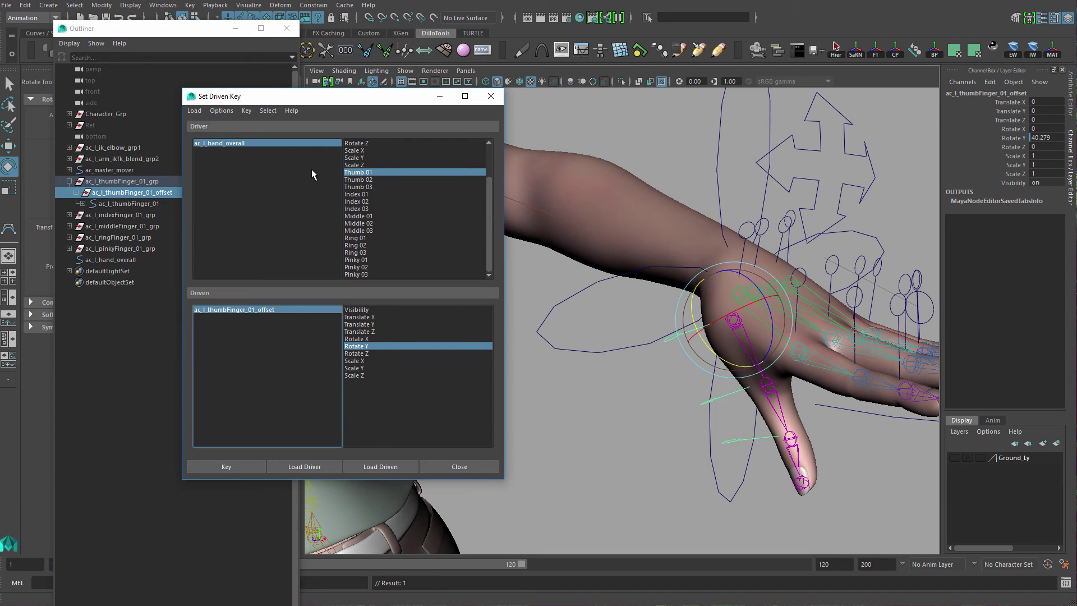
# Compare the channels of ac_l_hand_overall and ac_l_thumbFinger_01_offset and examine the inward thumb pose.
pyautogui.click(311, 143)
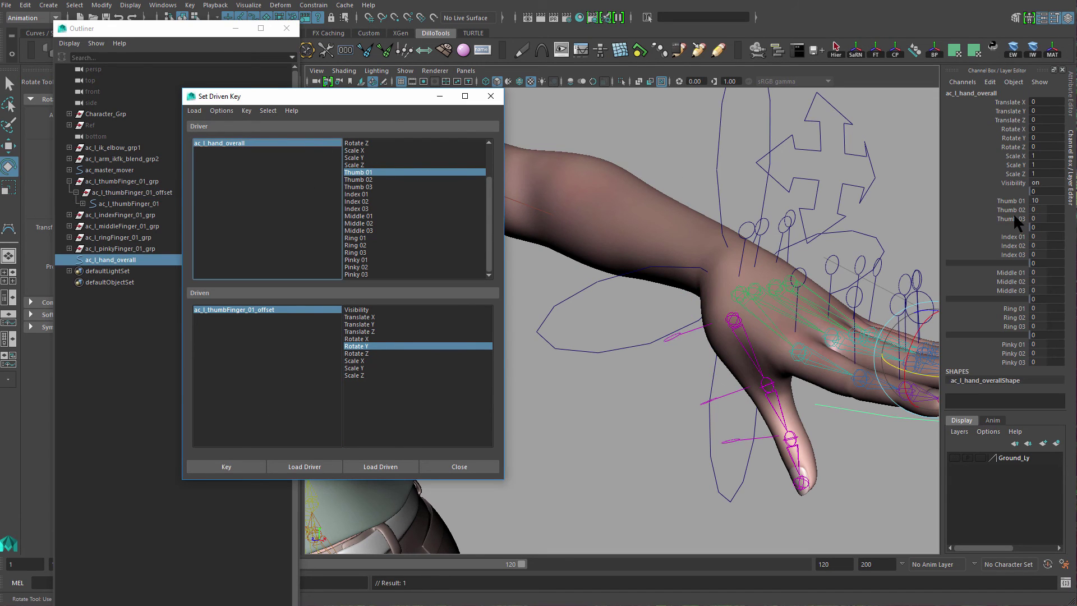
pyautogui.keyDown('alt'); pyautogui.moveTo(886, 330); pyautogui.dragTo(812, 315, button='middle'); pyautogui.keyUp('alt')
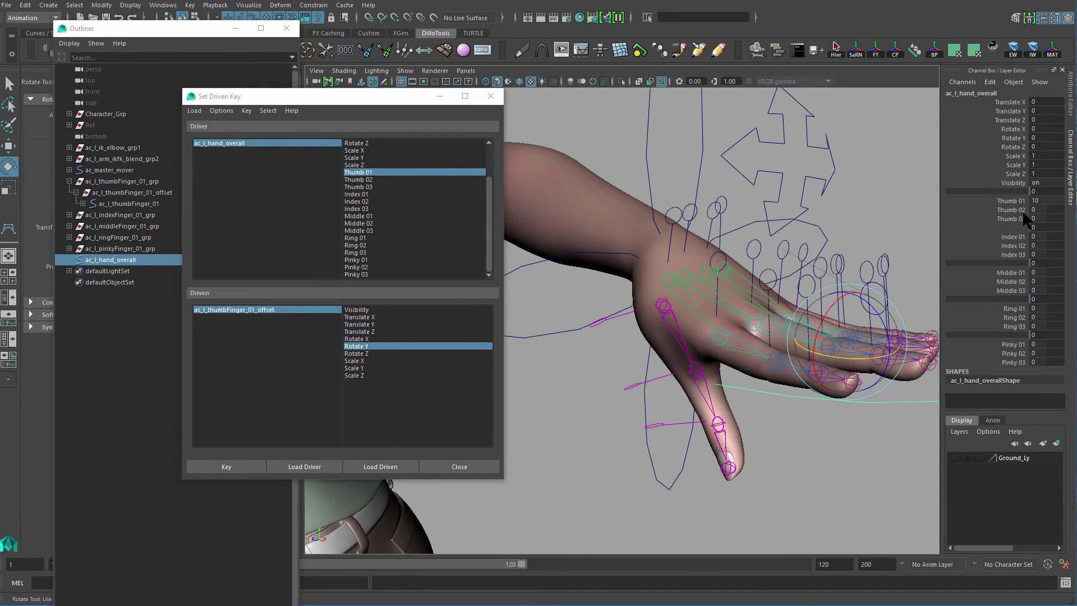
pyautogui.keyDown('alt'); pyautogui.moveTo(814, 342); pyautogui.dragTo(687, 387); pyautogui.keyUp('alt')
pyautogui.click(294, 309)
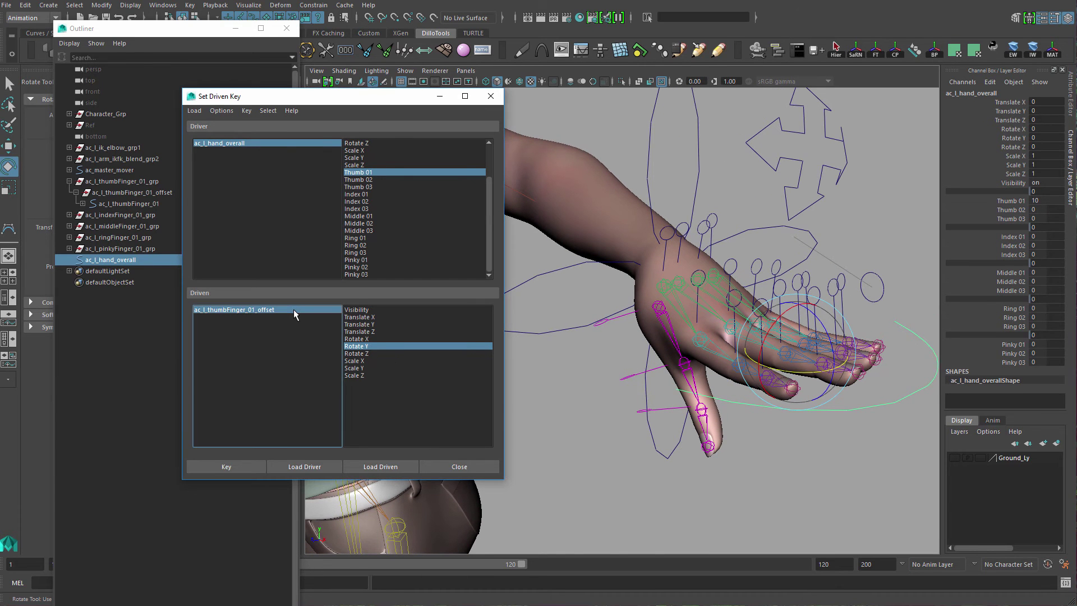
pyautogui.keyDown('alt'); pyautogui.moveTo(691, 348); pyautogui.dragTo(620, 340); pyautogui.keyUp('alt')
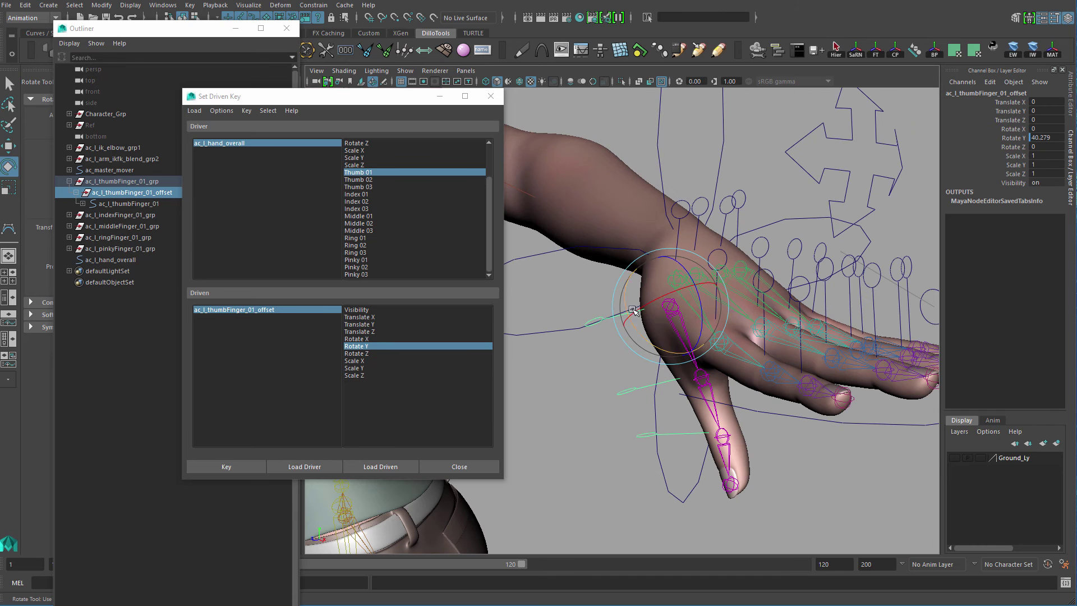
pyautogui.keyDown('alt'); pyautogui.moveTo(665, 311); pyautogui.dragTo(714, 297); pyautogui.keyUp('alt')
# Select ac_l_hand_overall again and set its Thumb 01 attribute to -10.
pyautogui.click(313, 143)
pyautogui.keyDown('alt'); pyautogui.moveTo(713, 298); pyautogui.dragTo(736, 287, button='middle'); pyautogui.keyUp('alt')
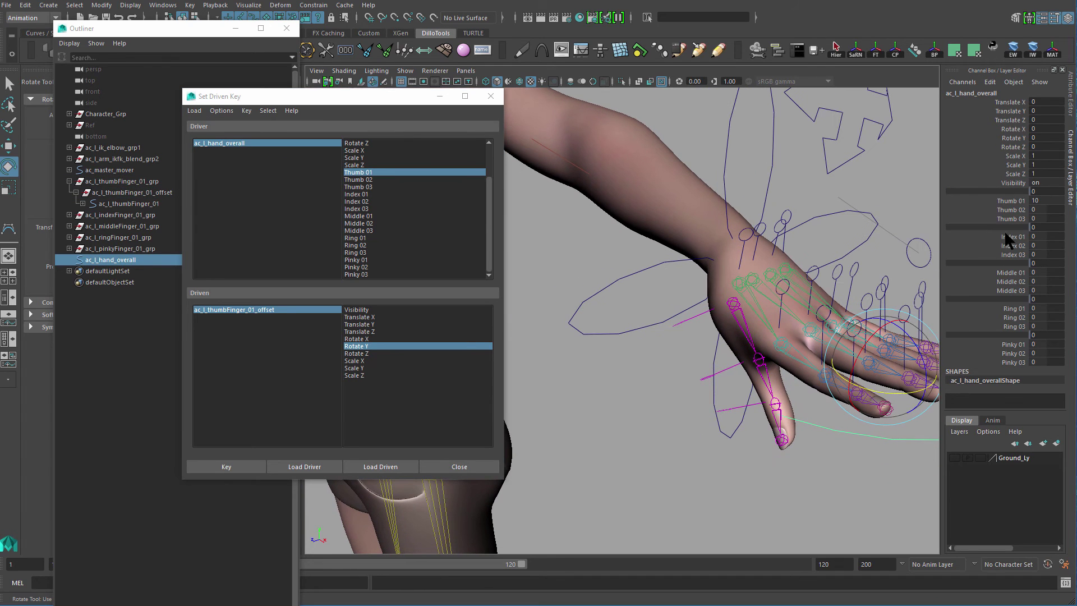
pyautogui.click(1018, 202)
pyautogui.moveTo(838, 299); pyautogui.dragTo(735, 311, button='middle')
pyautogui.moveTo(823, 337); pyautogui.dragTo(645, 321, button='middle')
pyautogui.moveTo(680, 293)
pyautogui.keyDown('alt'); pyautogui.mouseDown()
pyautogui.moveTo(654, 297)
pyautogui.moveTo(670, 296)
pyautogui.mouseUp(); pyautogui.keyUp('alt')
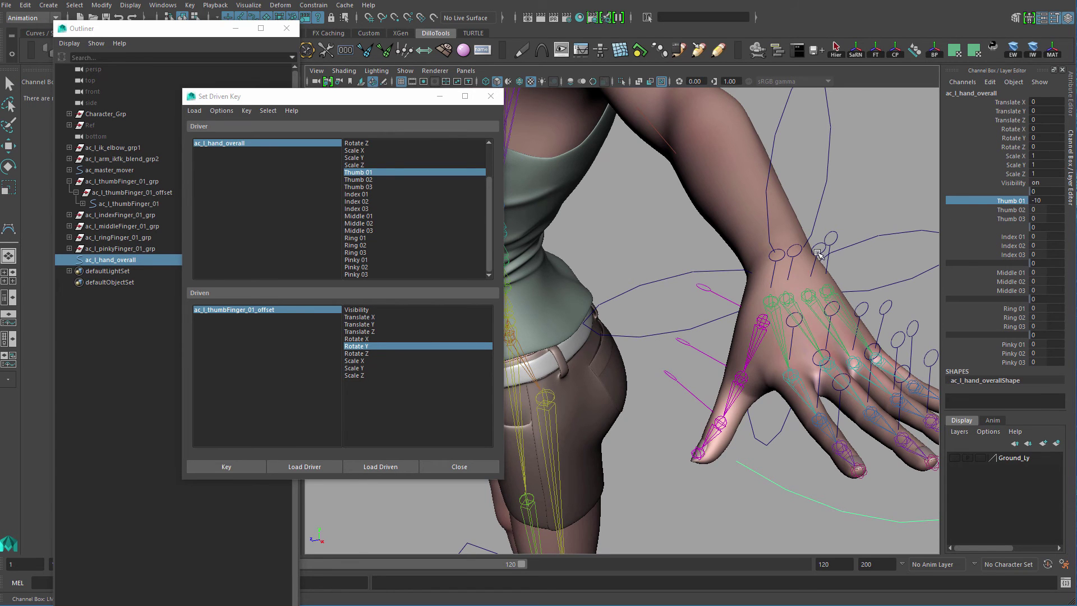
pyautogui.keyDown('alt'); pyautogui.moveTo(729, 292); pyautogui.dragTo(656, 298); pyautogui.keyUp('alt')
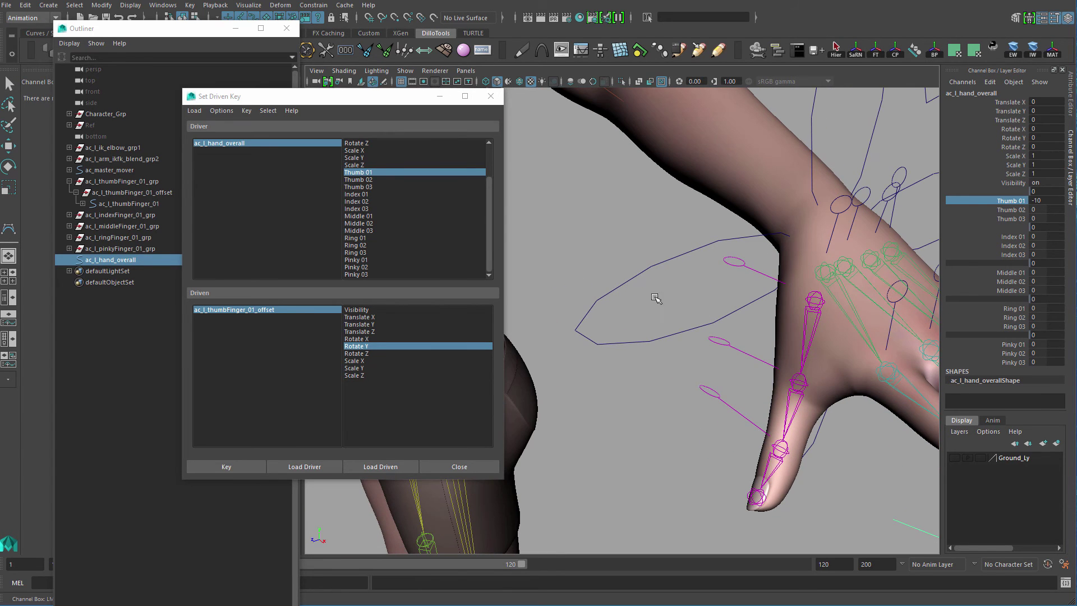
# Rotate ac_l_thumbFinger_01_offset outward to a Rotate Y of about -44 and key it for the negative Thumb 01 limit.
pyautogui.click(268, 309)
pyautogui.moveTo(690, 323)
pyautogui.keyDown('alt'); pyautogui.mouseDown()
pyautogui.moveTo(737, 325)
pyautogui.moveTo(766, 347)
pyautogui.moveTo(726, 317)
pyautogui.moveTo(683, 332)
pyautogui.mouseUp(); pyautogui.keyUp('alt')
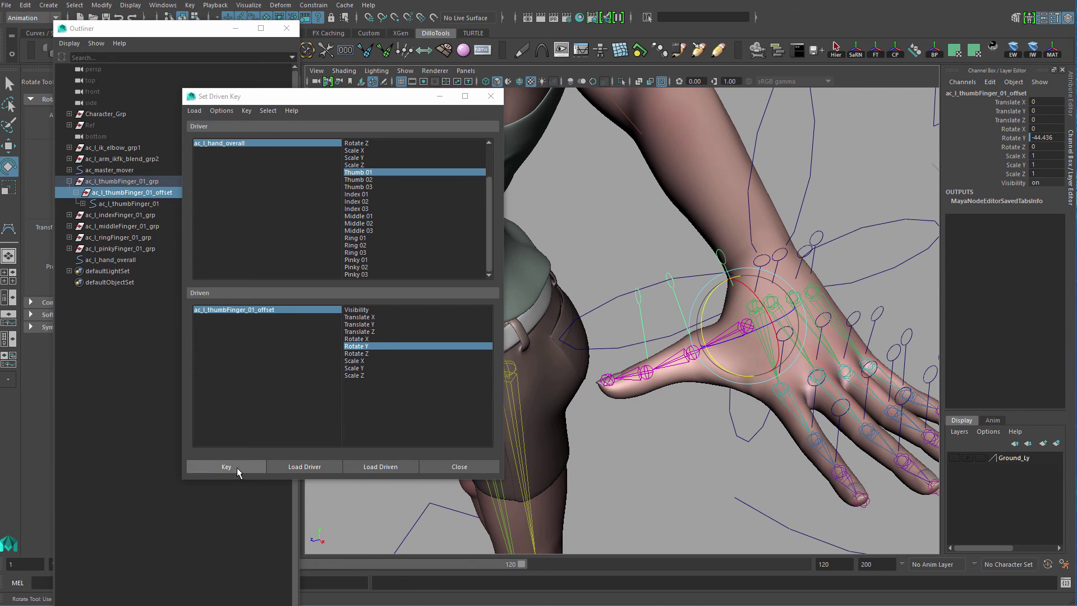
pyautogui.click(237, 467)
# Select the Thumb 01 channel on ac_l_hand_overall and inspect the outward thumb pose from several angles.
pyautogui.click(291, 143)
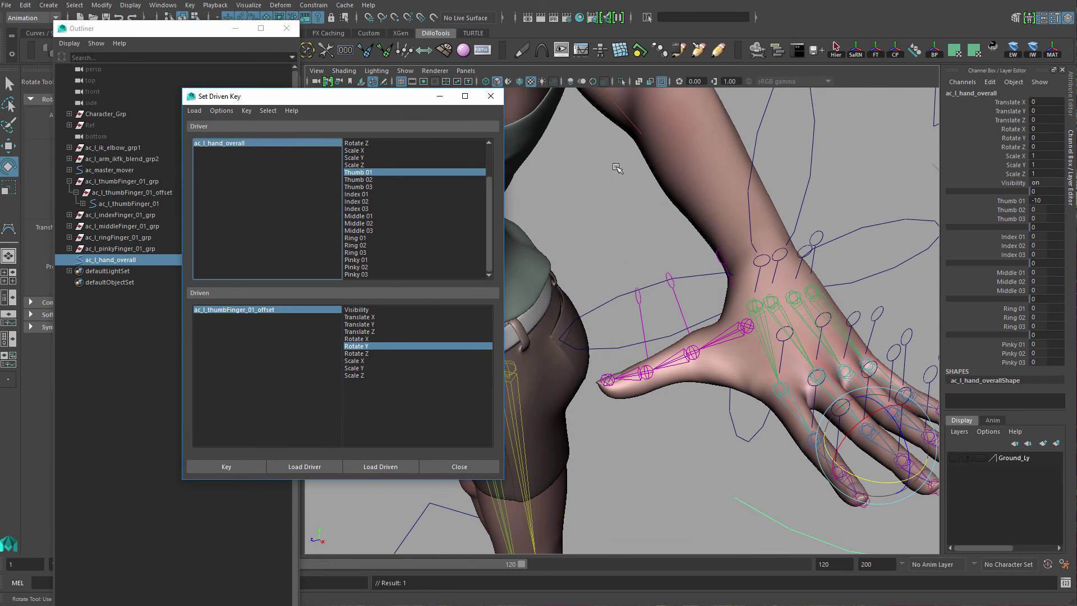
pyautogui.click(1015, 202)
pyautogui.keyDown('alt'); pyautogui.moveTo(762, 307); pyautogui.dragTo(883, 282); pyautogui.keyUp('alt')
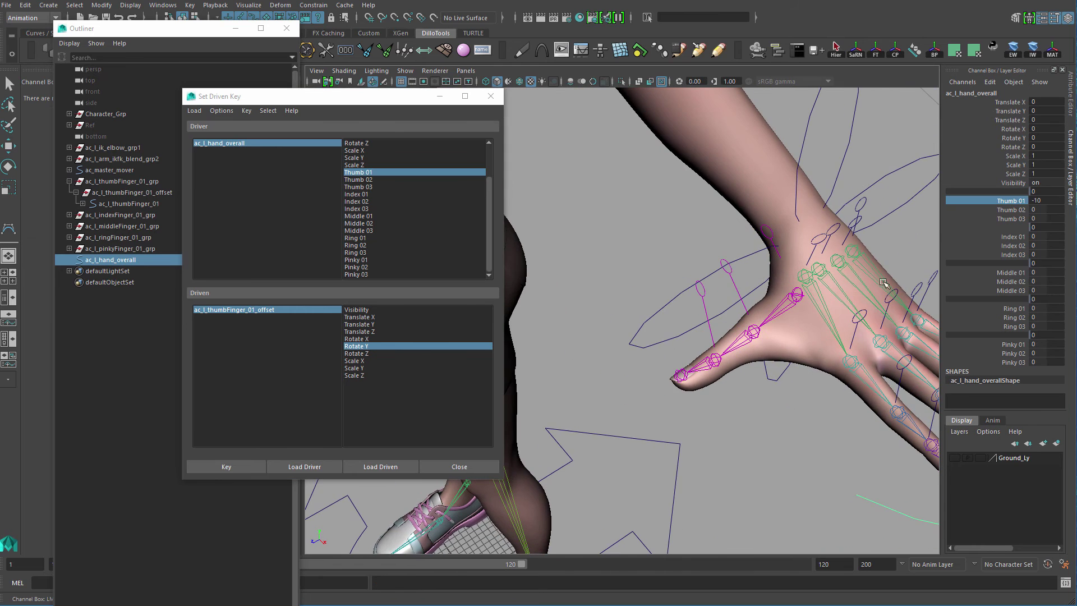
pyautogui.keyDown('alt'); pyautogui.moveTo(879, 256); pyautogui.dragTo(705, 204, button='right'); pyautogui.keyUp('alt')
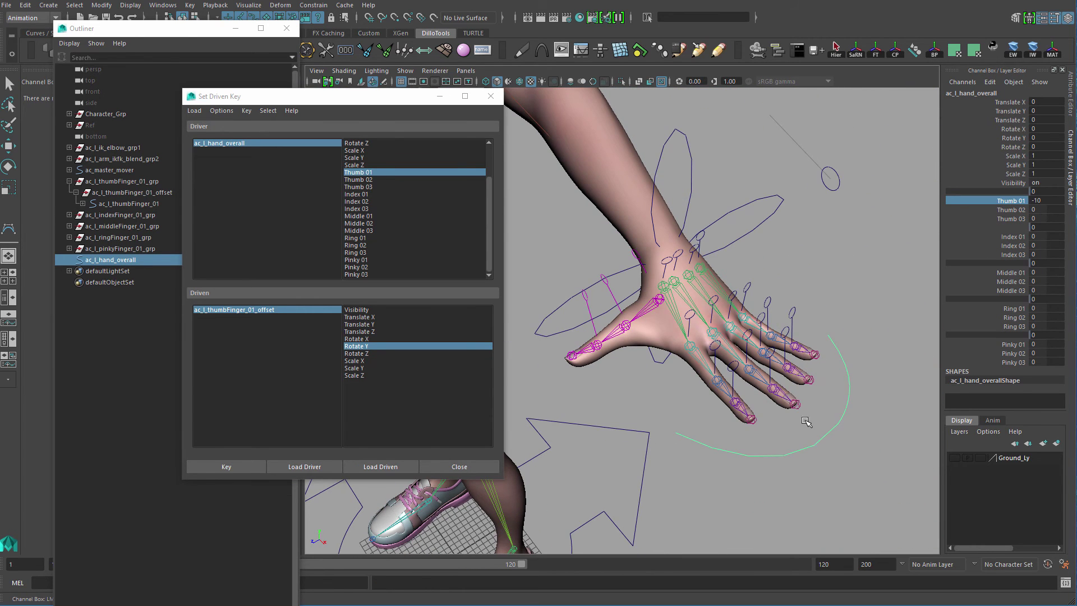
pyautogui.keyDown('alt'); pyautogui.moveTo(808, 423); pyautogui.dragTo(915, 359, button='right'); pyautogui.keyUp('alt')
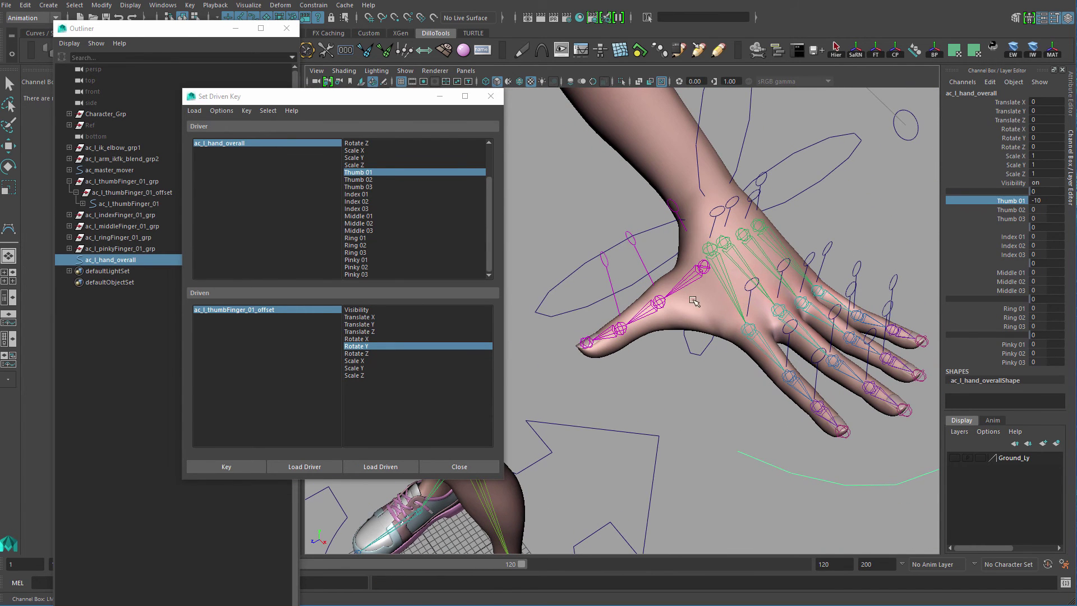
pyautogui.keyDown('alt'); pyautogui.moveTo(694, 301); pyautogui.dragTo(767, 311, button='right'); pyautogui.keyUp('alt')
pyautogui.keyDown('alt'); pyautogui.moveTo(749, 307); pyautogui.dragTo(733, 311); pyautogui.keyUp('alt')
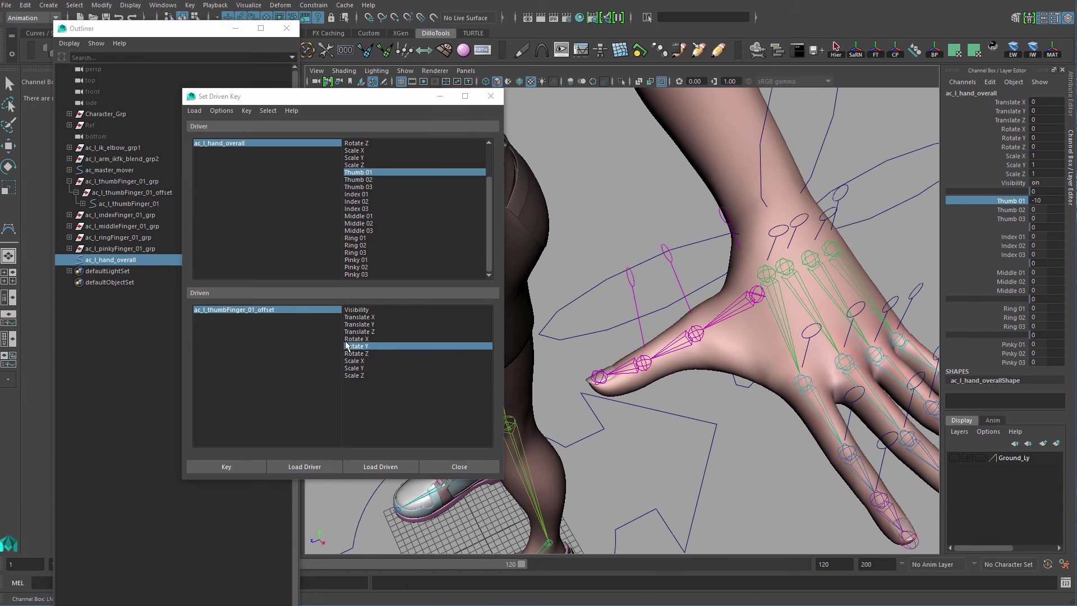
# Check the rotation of ac_l_thumbFinger_01_offset, reselect ac_l_hand_overall and examine the outward thumb pose.
pyautogui.click(321, 310)
pyautogui.press('e')
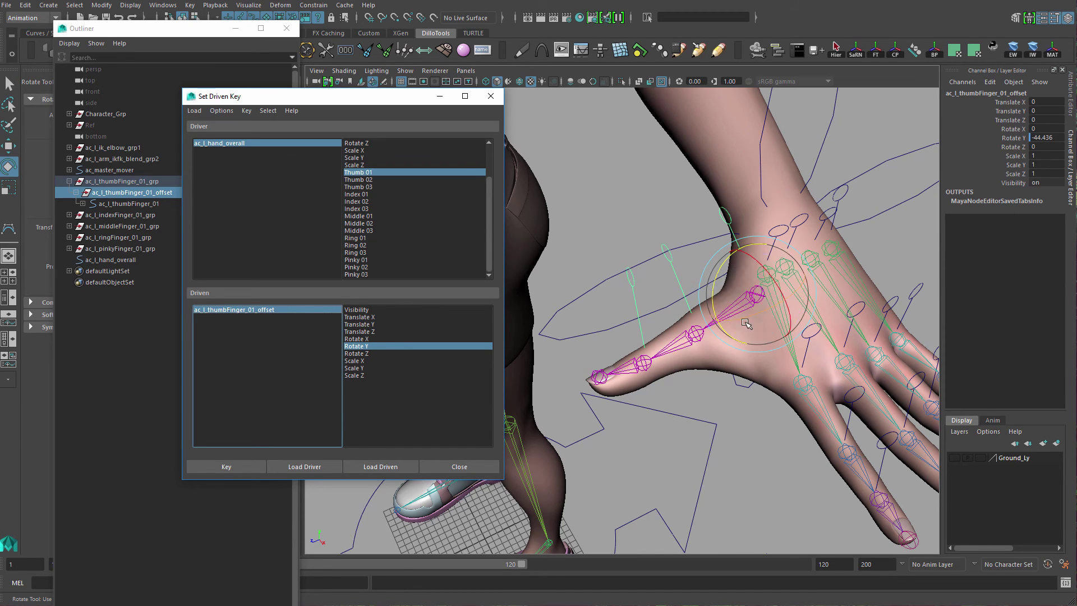
pyautogui.keyDown('alt'); pyautogui.moveTo(739, 316); pyautogui.dragTo(709, 280); pyautogui.keyUp('alt')
pyautogui.press('q')
pyautogui.click(859, 483)
pyautogui.keyDown('alt'); pyautogui.moveTo(858, 387); pyautogui.dragTo(836, 322); pyautogui.keyUp('alt')
# Scrub the Thumb 01 attribute on ac_l_hand_overall to test it, and reset Thumb 01 to 0.
pyautogui.click(1012, 201)
pyautogui.moveTo(858, 314)
pyautogui.mouseDown(button='middle')
pyautogui.moveTo(844, 307)
pyautogui.moveTo(860, 320)
pyautogui.moveTo(850, 320)
pyautogui.mouseUp(button='middle')
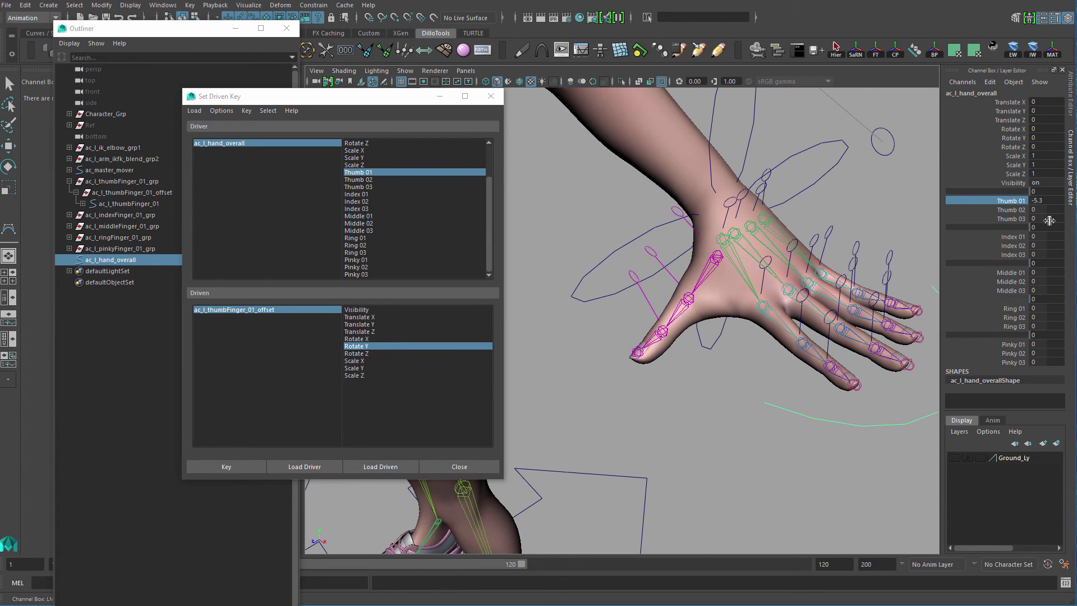
pyautogui.hotkey('ctrl', 'z')
pyautogui.click(1046, 202)
pyautogui.write('0')
pyautogui.press('Return')
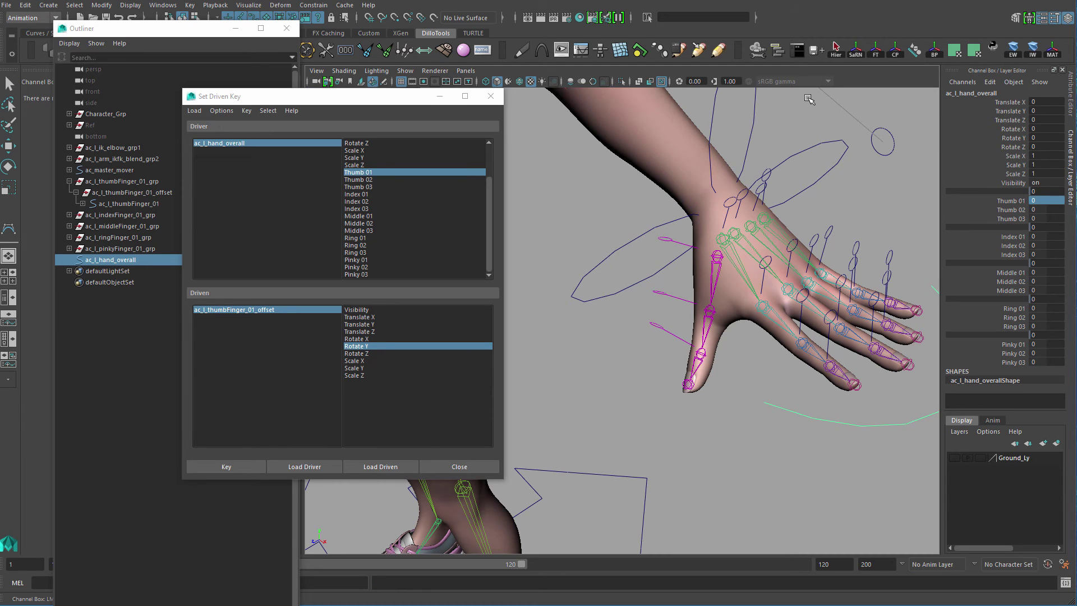
# Locate the second thumb control in the Outliner and select its parent offset group, ac_l_thumbFinger_02_offset.
pyautogui.keyDown('alt'); pyautogui.moveTo(695, 347); pyautogui.dragTo(744, 364, button='right'); pyautogui.keyUp('alt')
pyautogui.press('q')
pyautogui.click(667, 280)
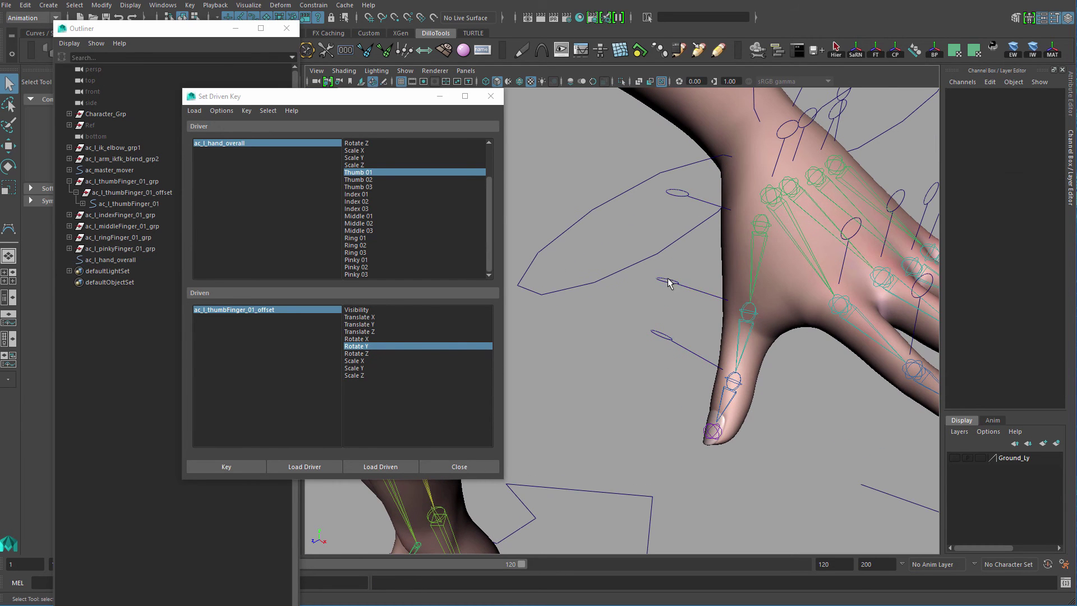
pyautogui.moveTo(691, 270); pyautogui.dragTo(680, 312)
pyautogui.press('f')
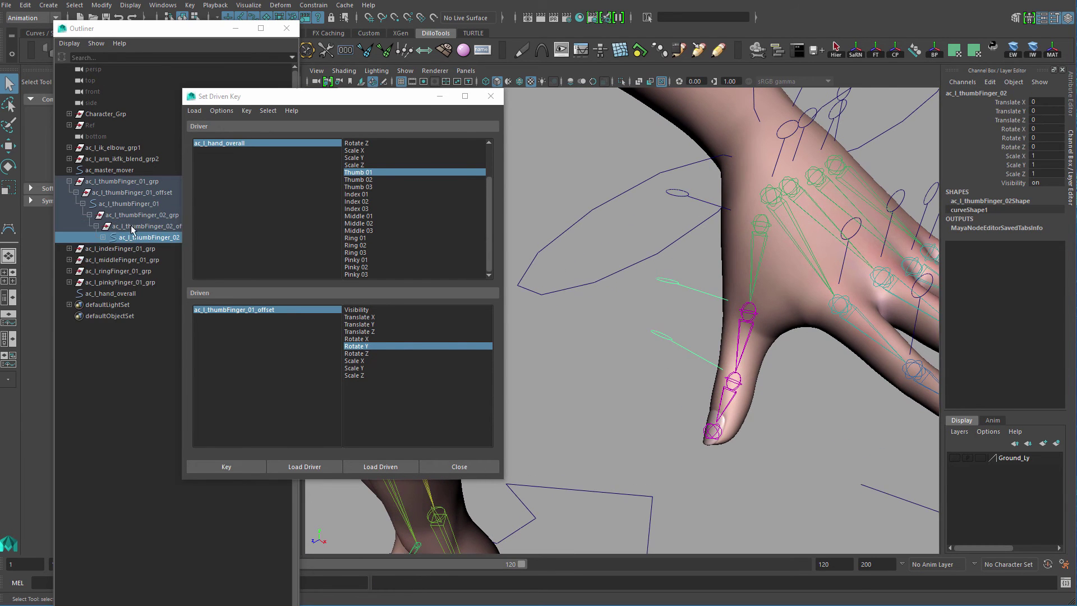
pyautogui.click(145, 227)
# Load ac_l_thumbFinger_02_offset as the driven object and choose Thumb 02 as the driver attribute.
pyautogui.moveTo(395, 104); pyautogui.dragTo(484, 97)
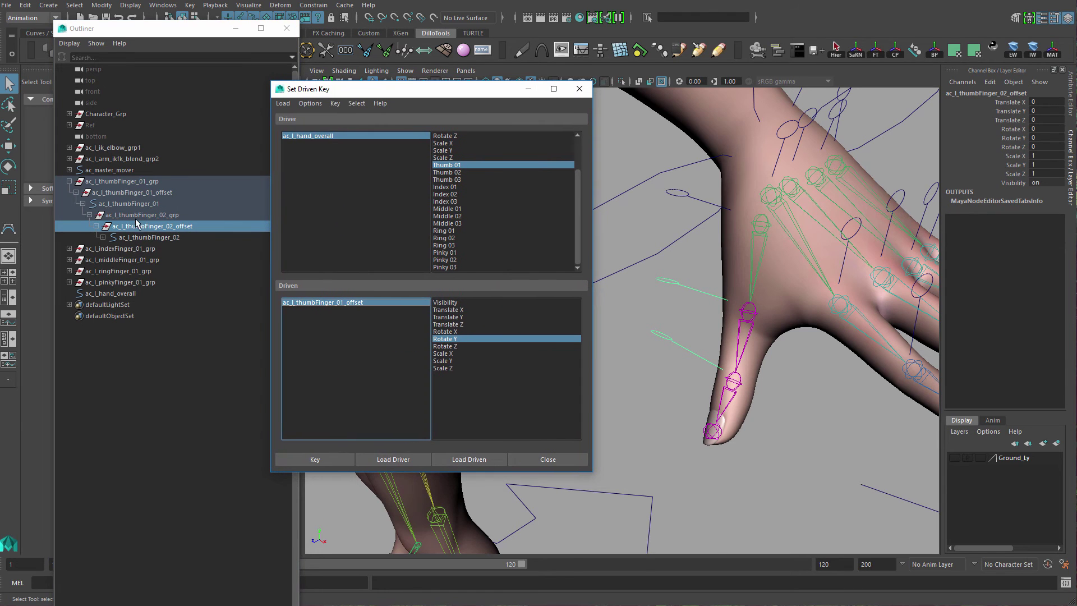
pyautogui.click(149, 215)
pyautogui.click(175, 227)
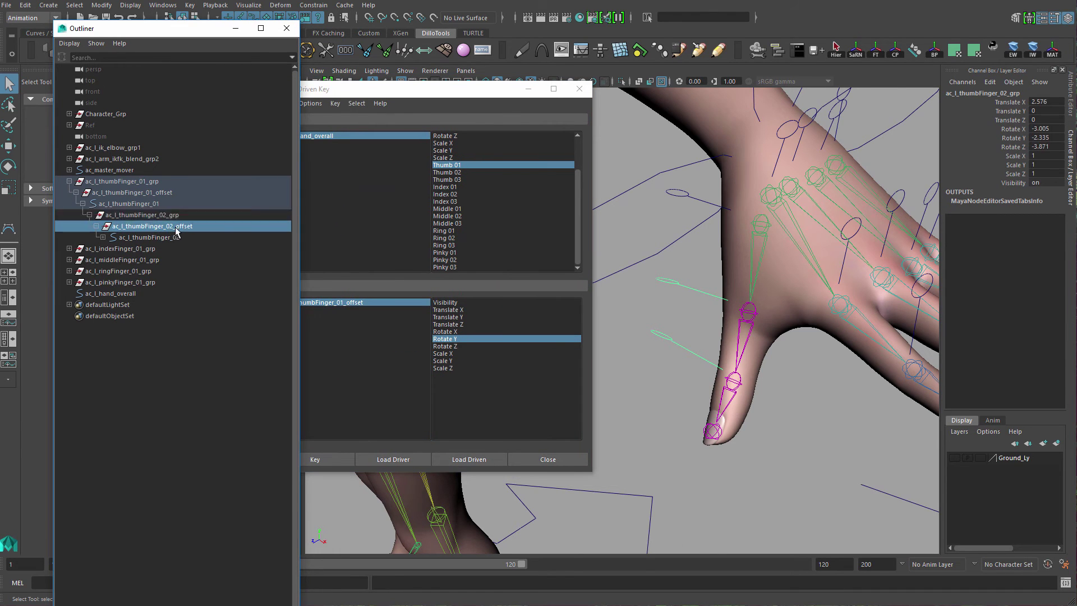
pyautogui.click(486, 89)
pyautogui.moveTo(486, 89); pyautogui.dragTo(569, 74)
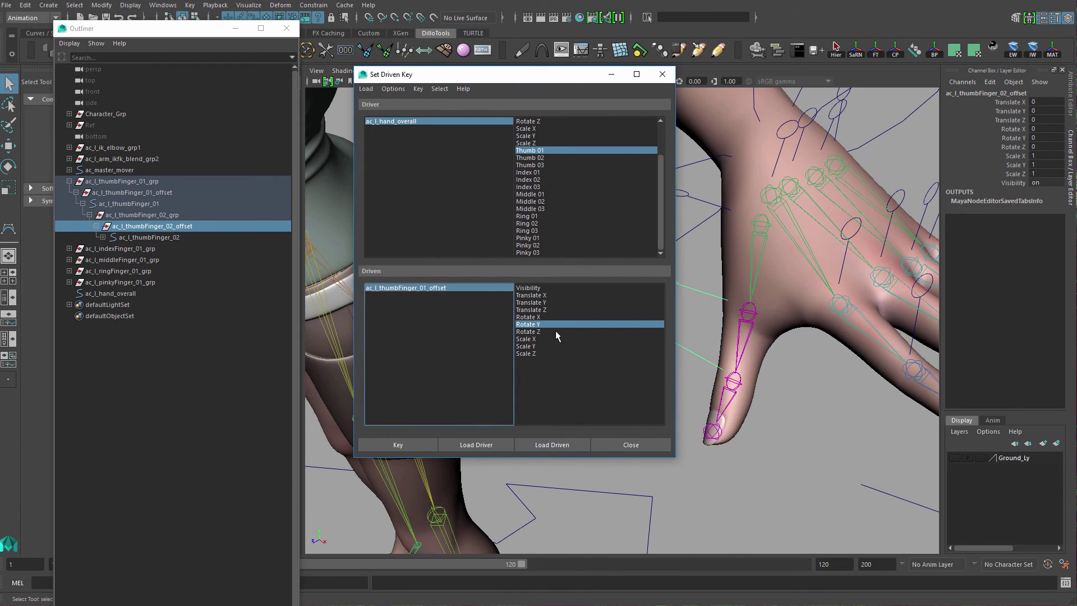
pyautogui.click(563, 446)
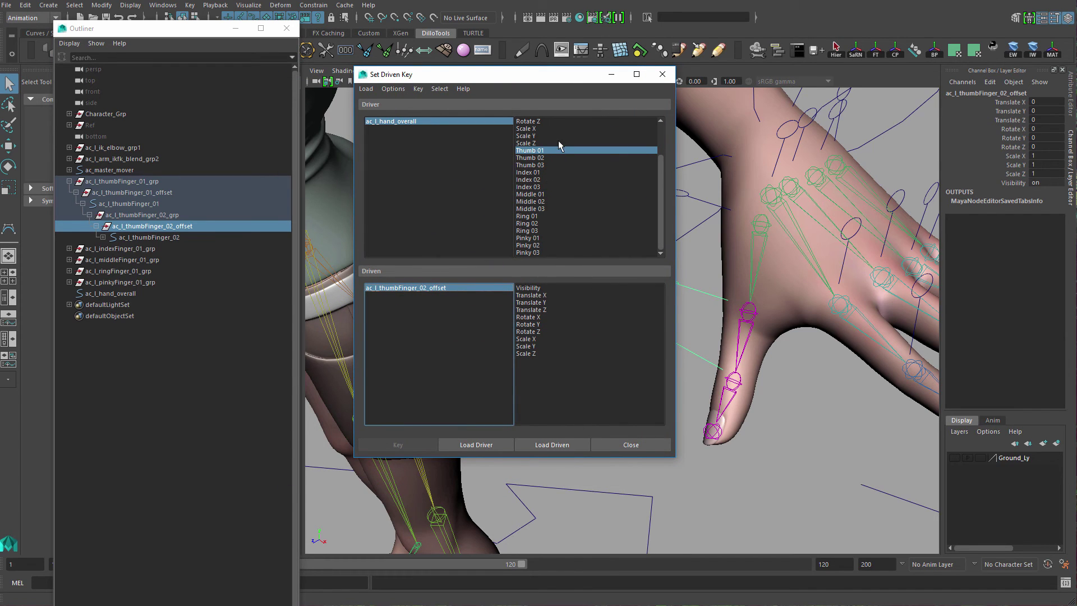
pyautogui.moveTo(545, 71); pyautogui.dragTo(493, 78)
pyautogui.click(477, 163)
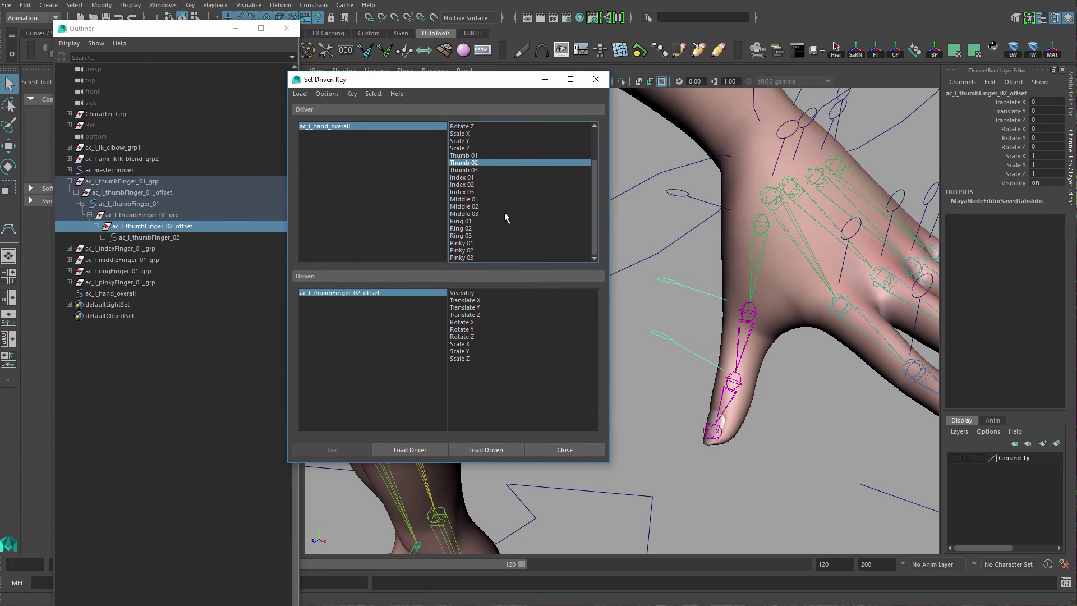
# Try a test rotation of ac_l_thumbFinger_02_offset about its Y axis and undo it.
pyautogui.keyDown('alt'); pyautogui.moveTo(753, 315); pyautogui.dragTo(657, 321); pyautogui.keyUp('alt')
pyautogui.click(368, 294)
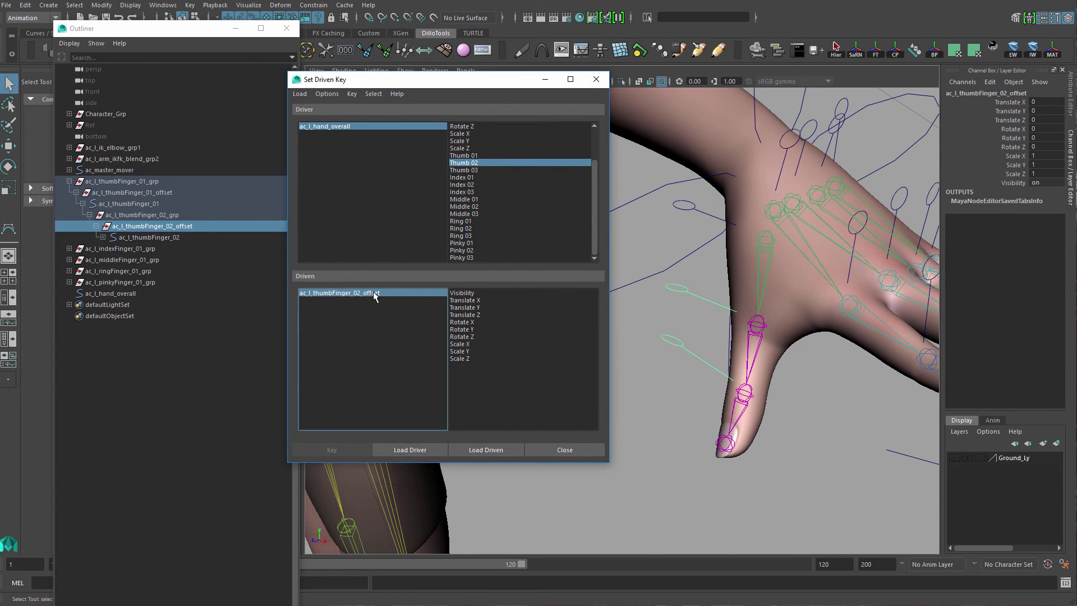
pyautogui.keyDown('alt'); pyautogui.moveTo(750, 337); pyautogui.dragTo(773, 328, button='middle'); pyautogui.keyUp('alt')
pyautogui.press('e')
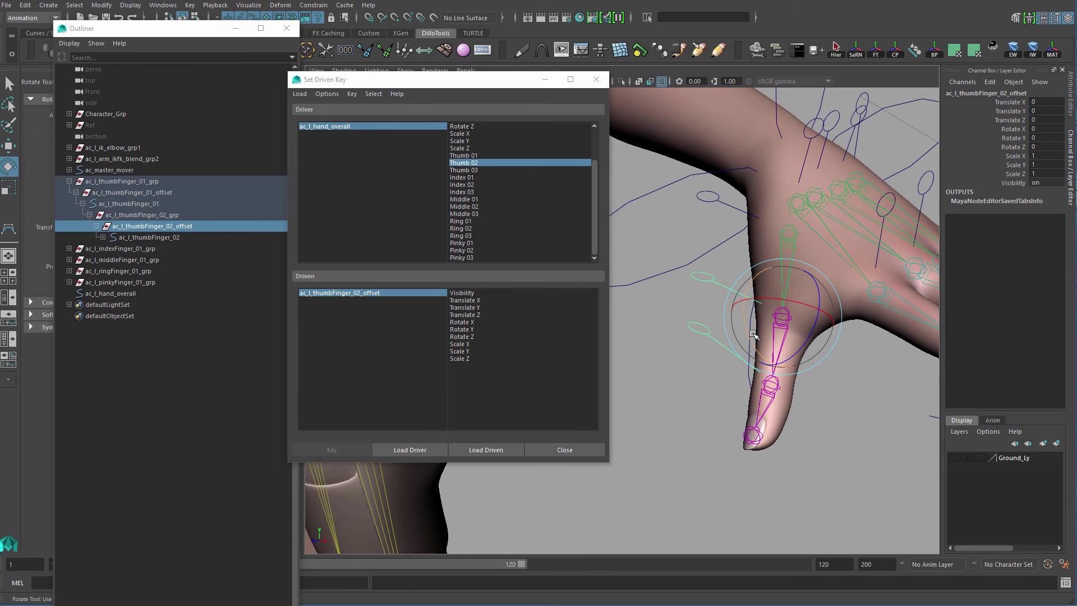
pyautogui.moveTo(774, 337); pyautogui.dragTo(776, 359)
pyautogui.hotkey('ctrl', 'z')
pyautogui.hotkey('ctrl', 'z')
# Key Rotate Y of ac_l_thumbFinger_02_offset for the neutral pose and set Thumb 02 on ac_l_hand_overall to 10.
pyautogui.click(462, 329)
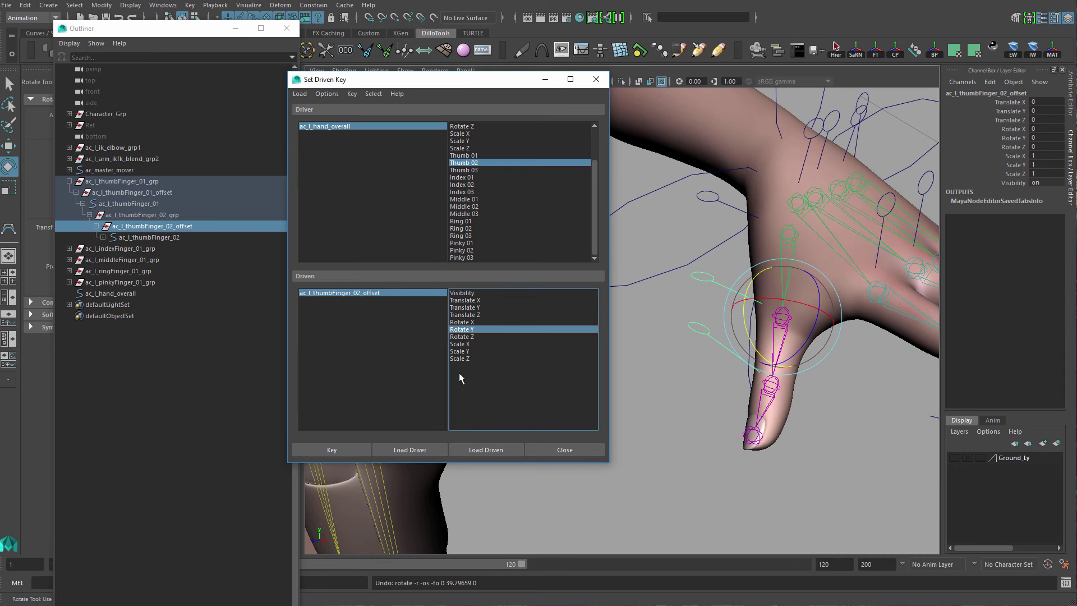
pyautogui.click(344, 450)
pyautogui.click(415, 127)
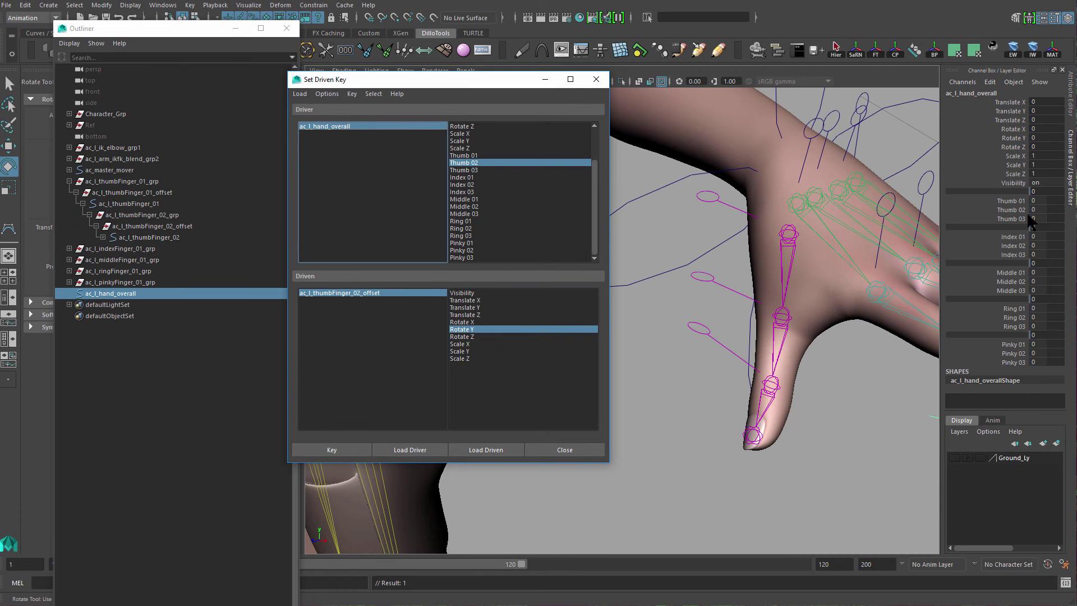
# Bend ac_l_thumbFinger_02_offset inward to a Rotate Y of about 82 and key it for the positive Thumb 02 limit.
pyautogui.click(385, 294)
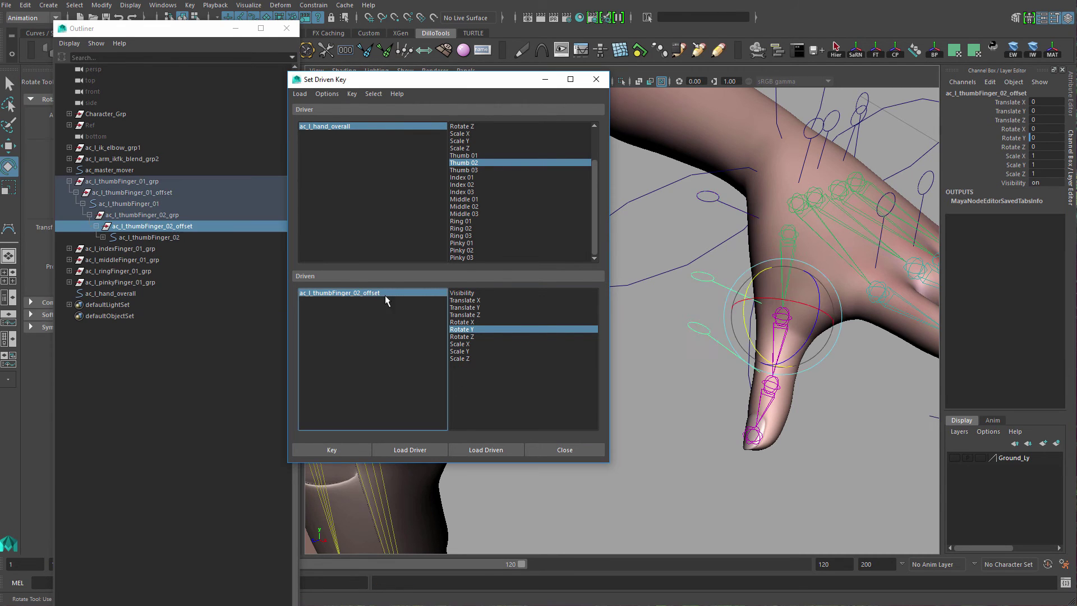
pyautogui.keyDown('alt'); pyautogui.moveTo(741, 285); pyautogui.dragTo(714, 249, button='middle'); pyautogui.keyUp('alt')
pyautogui.moveTo(718, 278); pyautogui.dragTo(763, 346)
pyautogui.click(340, 451)
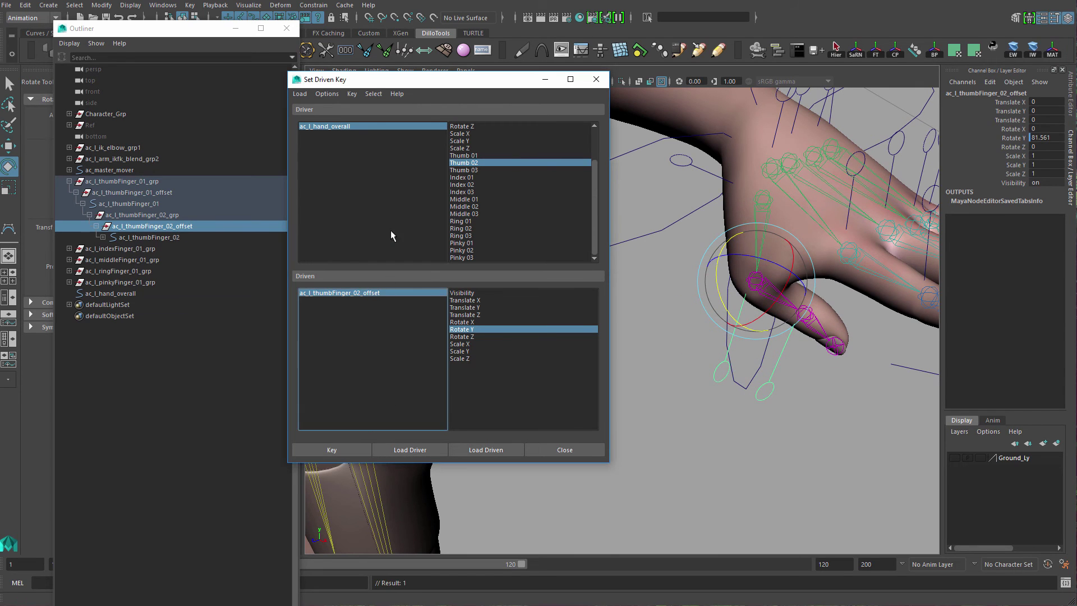
# Select ac_l_hand_overall and scrub its Thumb 02 attribute down to -10.
pyautogui.click(369, 130)
pyautogui.click(1017, 210)
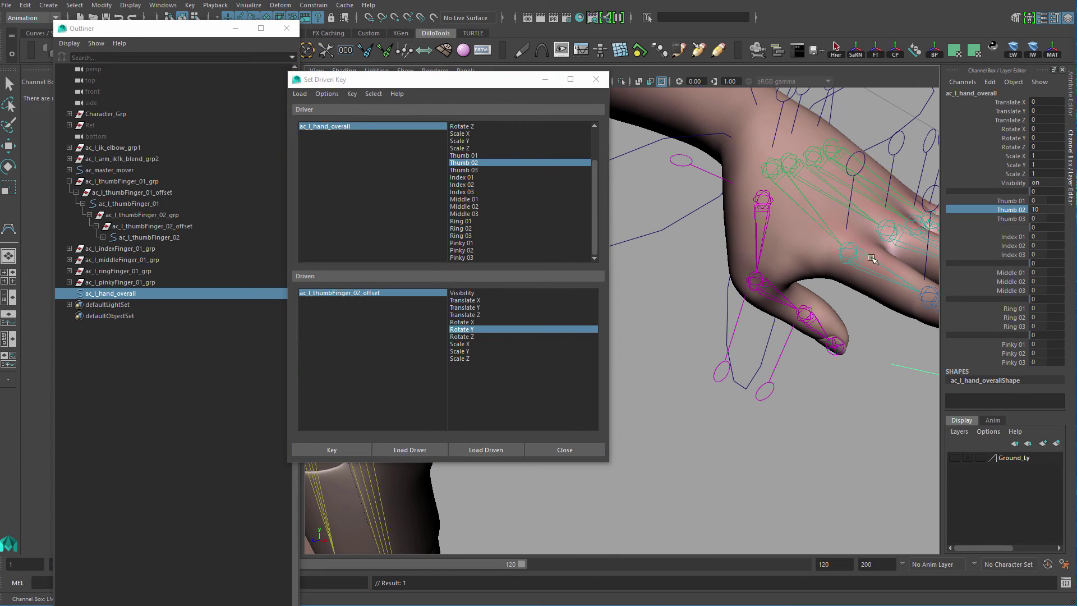
pyautogui.moveTo(830, 247); pyautogui.dragTo(234, 250, button='middle')
# Rotate ac_l_thumbFinger_02_offset outward to a Rotate Y of about -54 and key it for the negative Thumb 02 limit.
pyautogui.click(341, 295)
pyautogui.press('e')
pyautogui.keyDown('alt'); pyautogui.moveTo(706, 314); pyautogui.dragTo(785, 305); pyautogui.keyUp('alt')
pyautogui.keyDown('alt'); pyautogui.moveTo(785, 306); pyautogui.dragTo(813, 326, button='middle'); pyautogui.keyUp('alt')
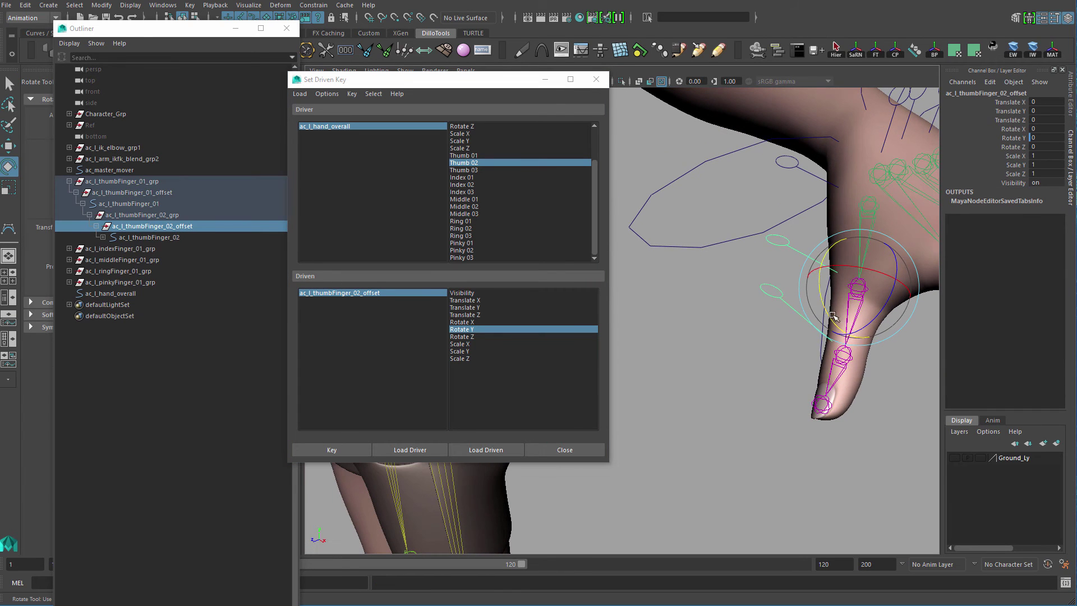
pyautogui.moveTo(834, 323); pyautogui.dragTo(700, 356)
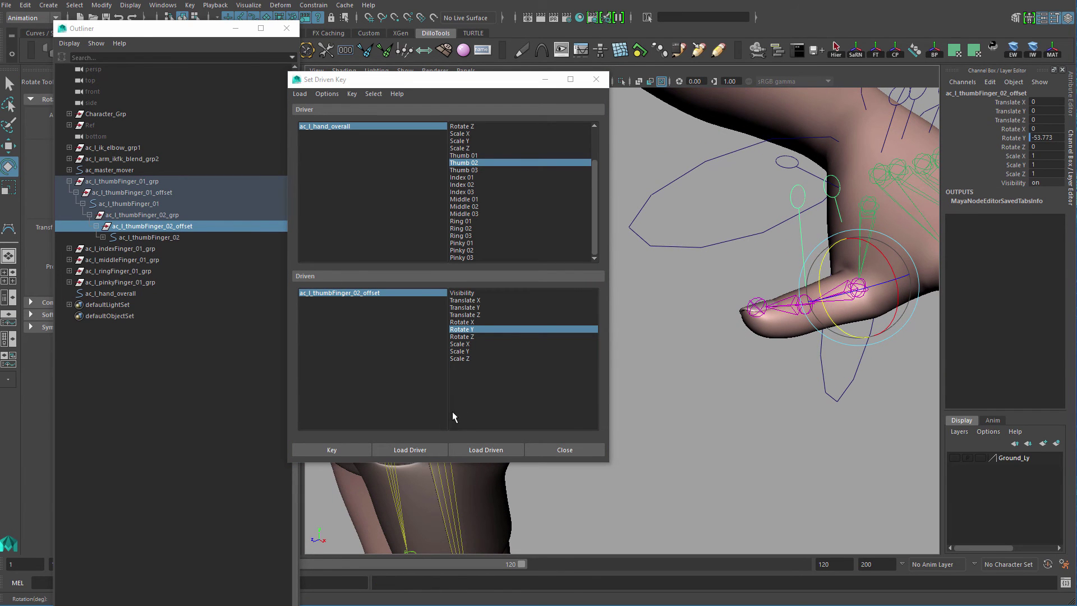
pyautogui.click(351, 450)
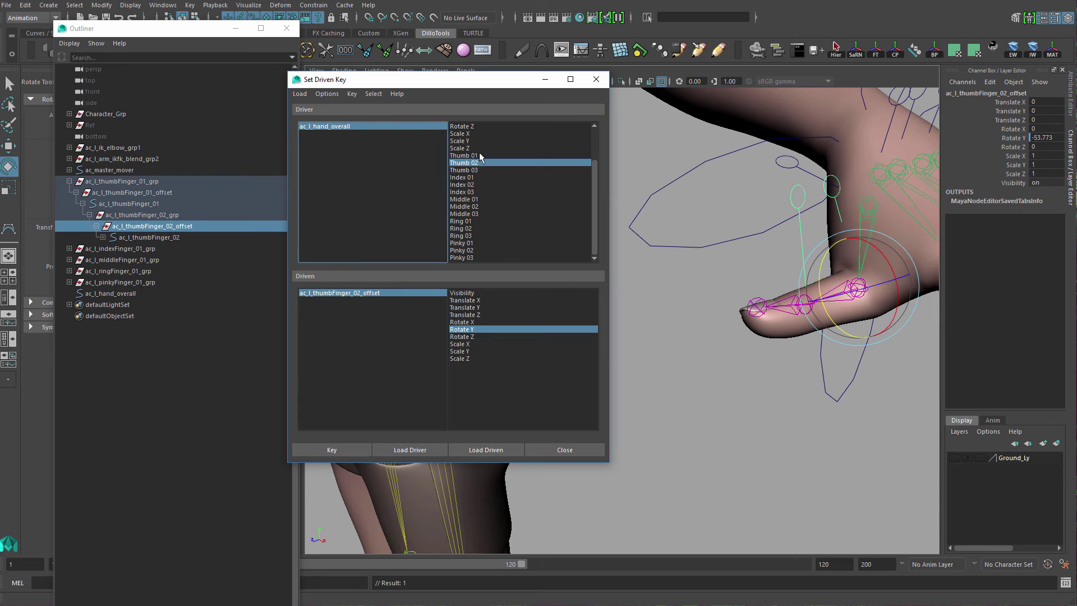
# Select the Thumb 02 channel on ac_l_hand_overall, scrub it and examine the second thumb joint's bend from several angles.
pyautogui.click(391, 128)
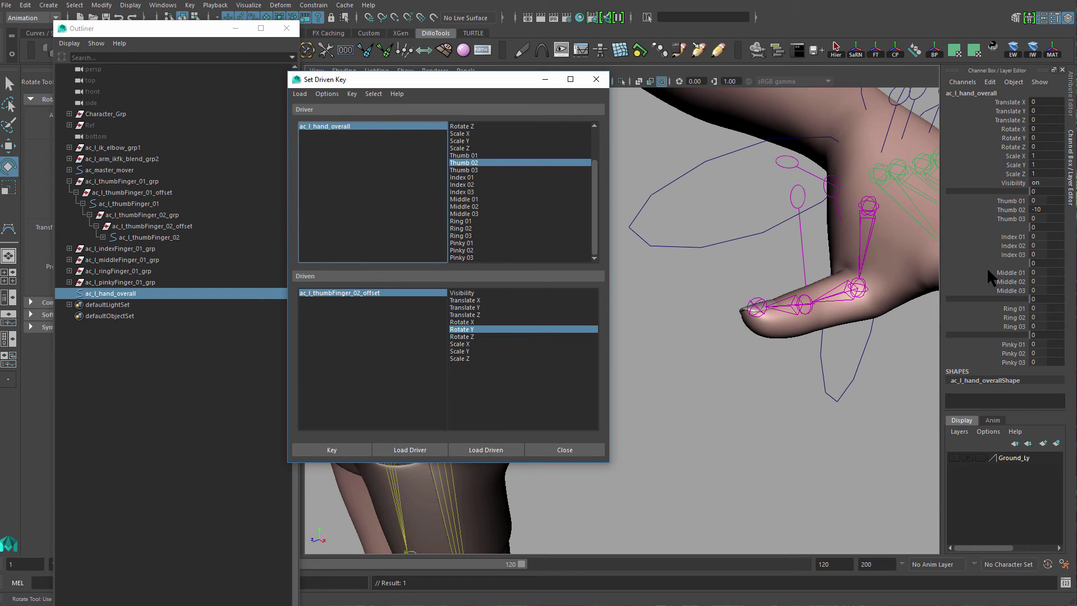
pyautogui.click(1018, 210)
pyautogui.moveTo(796, 300); pyautogui.dragTo(750, 307, button='middle')
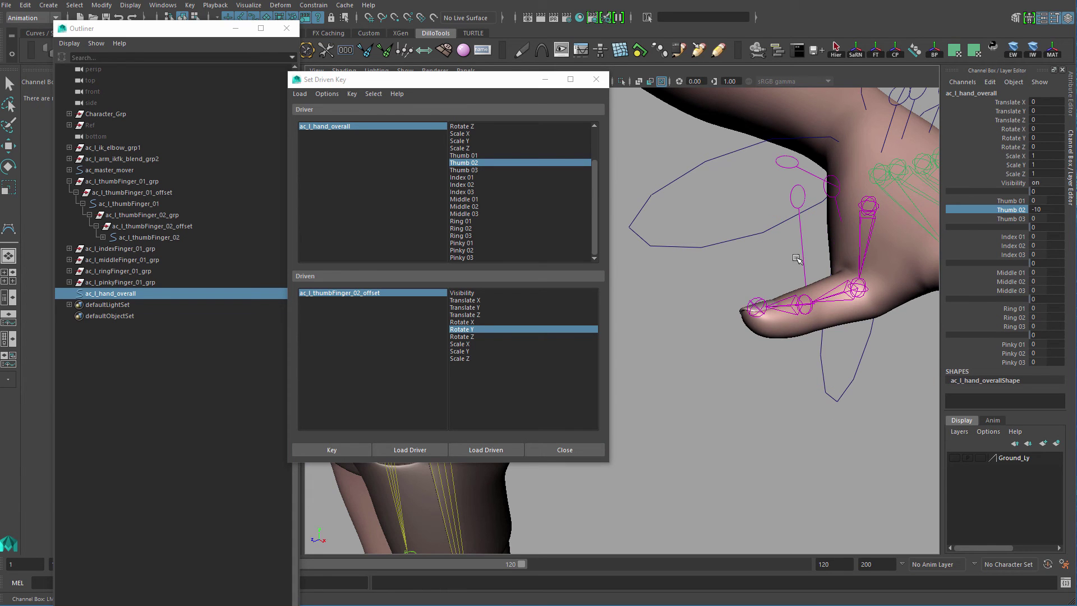
pyautogui.keyDown('alt'); pyautogui.moveTo(845, 263); pyautogui.dragTo(759, 209, button='right'); pyautogui.keyUp('alt')
pyautogui.keyDown('alt'); pyautogui.moveTo(759, 209); pyautogui.dragTo(820, 281); pyautogui.keyUp('alt')
pyautogui.keyDown('alt'); pyautogui.moveTo(819, 281); pyautogui.dragTo(890, 293, button='right'); pyautogui.keyUp('alt')
pyautogui.keyDown('alt'); pyautogui.moveTo(889, 292); pyautogui.dragTo(804, 321); pyautogui.keyUp('alt')
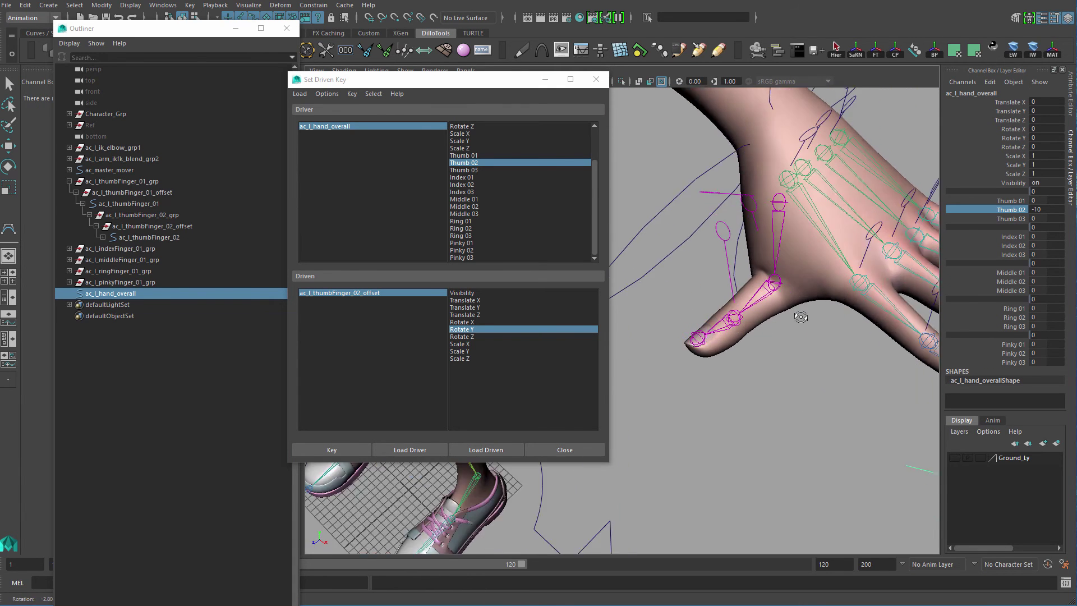
# Scrub Thumb 02 back toward neutral and reset its value to 0 on ac_l_hand_overall.
pyautogui.moveTo(805, 322); pyautogui.dragTo(840, 342, button='middle')
pyautogui.click(1044, 212)
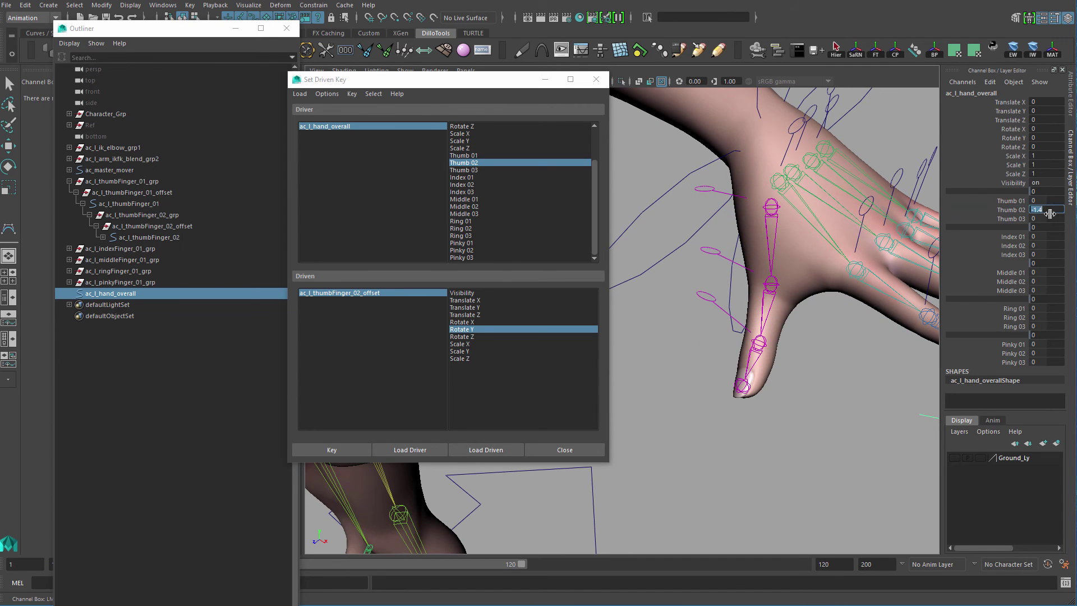
pyautogui.write('0')
pyautogui.press('Return')
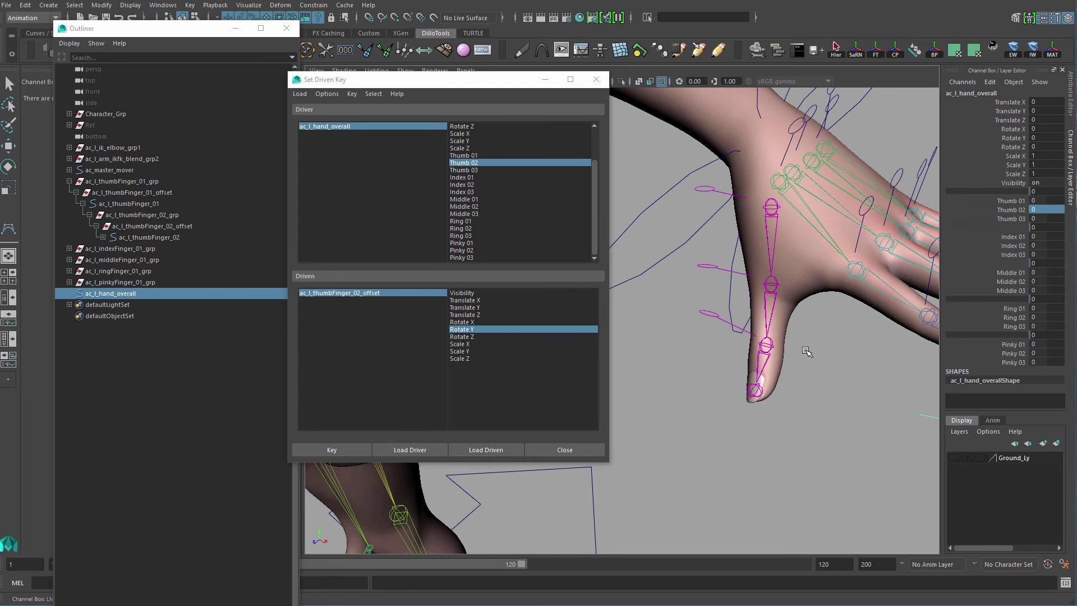
pyautogui.keyDown('alt'); pyautogui.moveTo(807, 351); pyautogui.dragTo(726, 288); pyautogui.keyUp('alt')
pyautogui.moveTo(727, 330)
pyautogui.keyDown('alt'); pyautogui.mouseDown()
pyautogui.moveTo(734, 294)
pyautogui.moveTo(724, 320)
pyautogui.moveTo(741, 355)
pyautogui.moveTo(752, 281)
pyautogui.moveTo(744, 341)
pyautogui.mouseUp(); pyautogui.keyUp('alt')
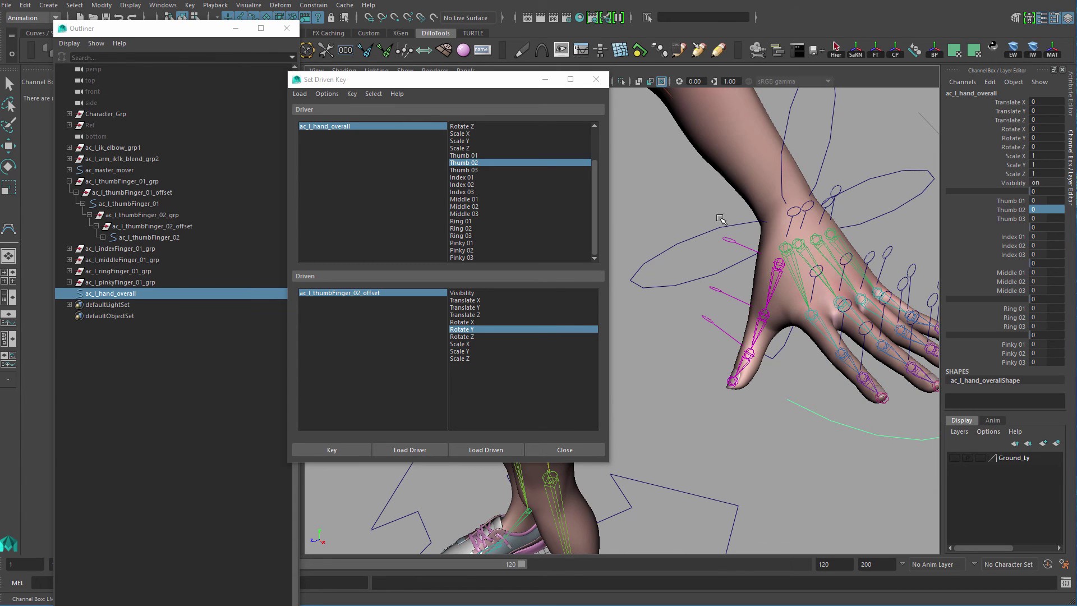
# Locate the third thumb control in the Outliner and select its parent offset group, ac_l_thumbFinger_03_offset.
pyautogui.keyDown('alt'); pyautogui.moveTo(774, 312); pyautogui.dragTo(742, 363); pyautogui.keyUp('alt')
pyautogui.click(748, 340)
pyautogui.press('e')
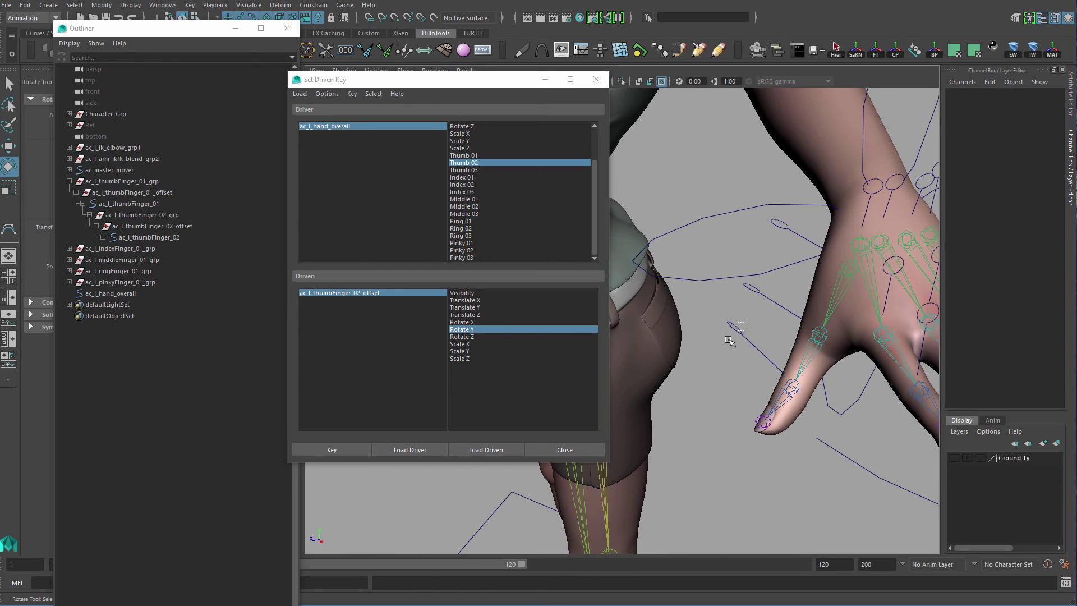
pyautogui.click(732, 333)
pyautogui.click(752, 451)
pyautogui.keyDown('alt'); pyautogui.moveTo(752, 450); pyautogui.dragTo(728, 386); pyautogui.keyUp('alt')
pyautogui.moveTo(731, 308); pyautogui.dragTo(688, 391)
pyautogui.press('q')
pyautogui.click(715, 312)
pyautogui.moveTo(695, 330); pyautogui.dragTo(662, 388)
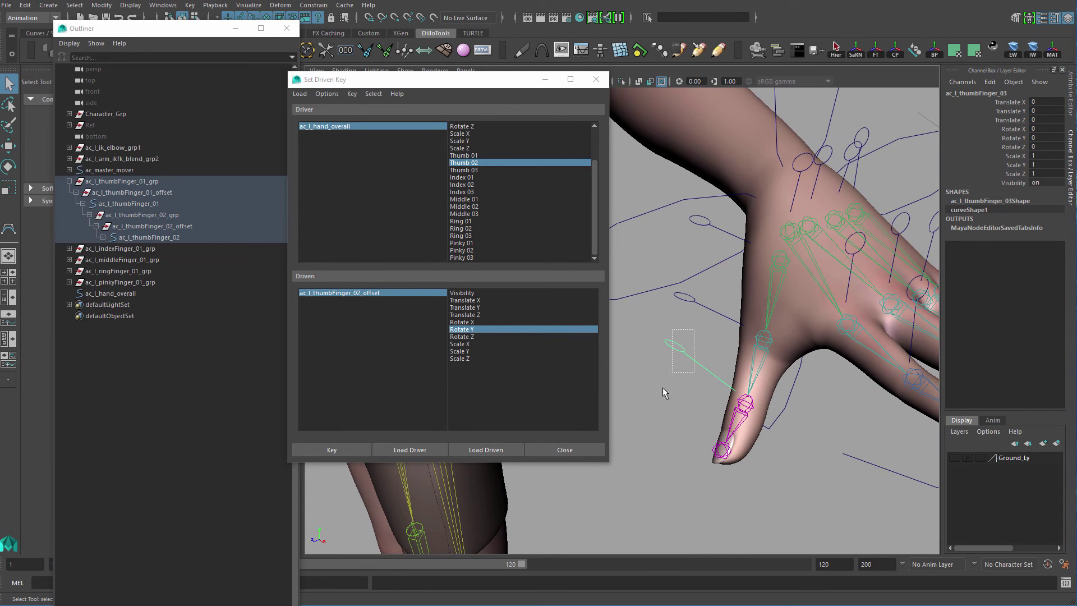
pyautogui.press('f')
pyautogui.click(184, 264)
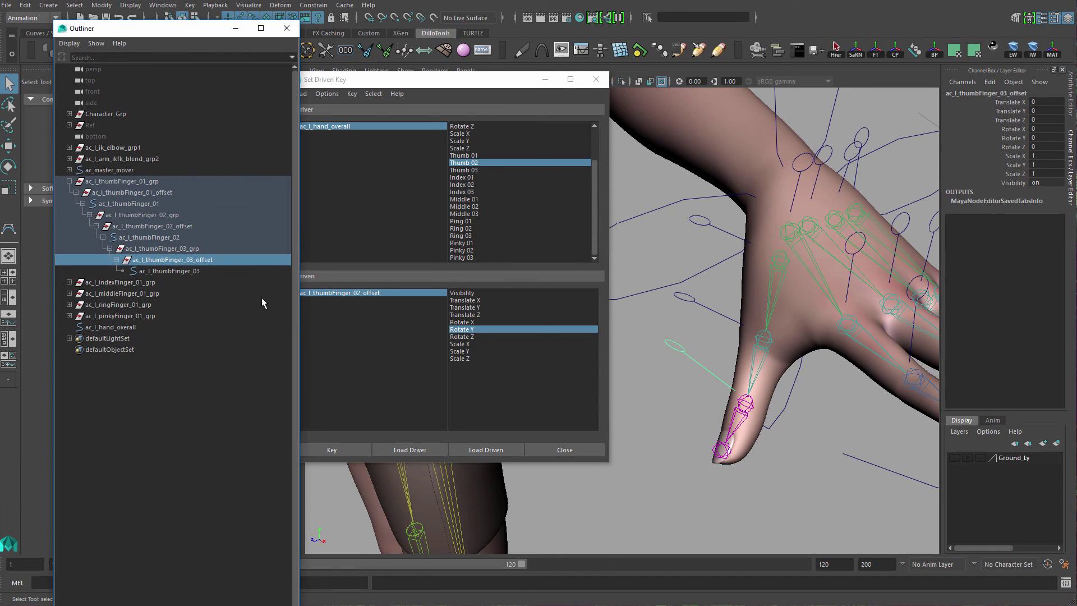
# Load ac_l_thumbFinger_03_offset as the driven object with Rotate Y, and choose Thumb 03 as the driver attribute.
pyautogui.click(495, 449)
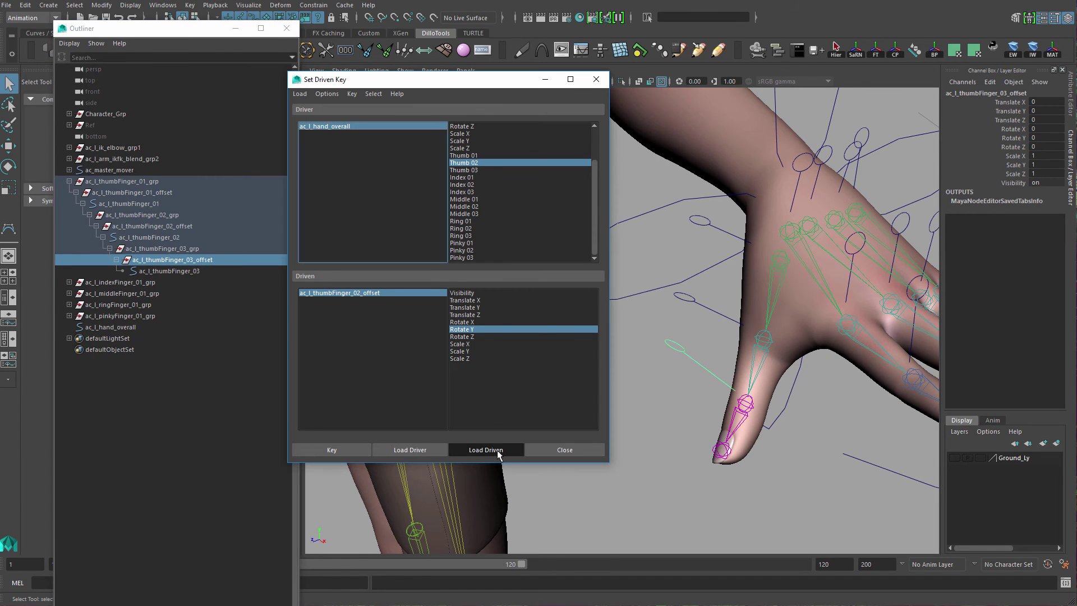
pyautogui.click(475, 330)
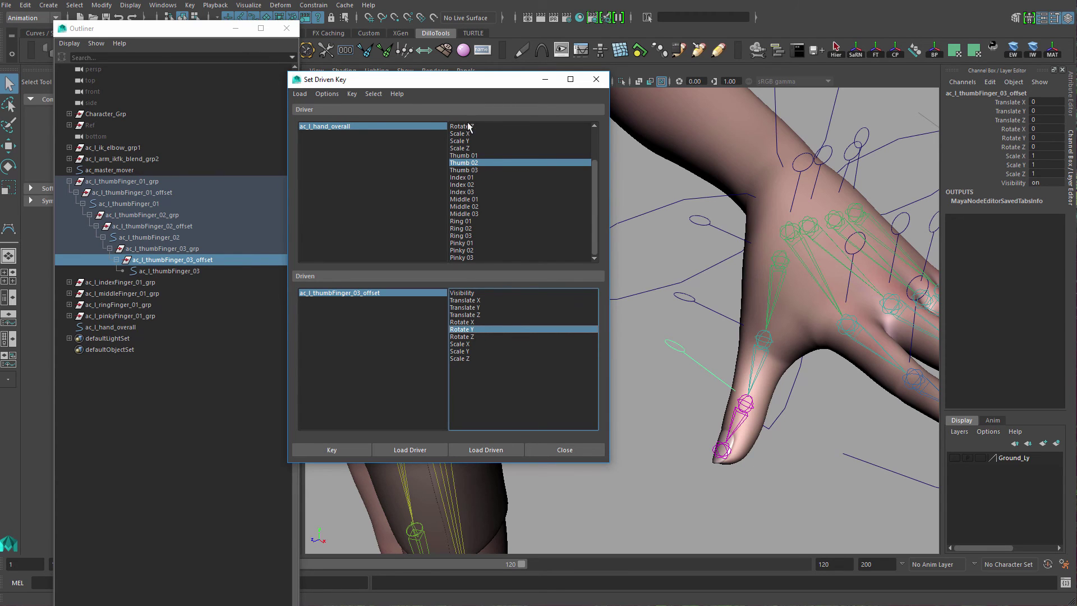
pyautogui.moveTo(493, 80); pyautogui.dragTo(515, 97)
pyautogui.click(503, 183)
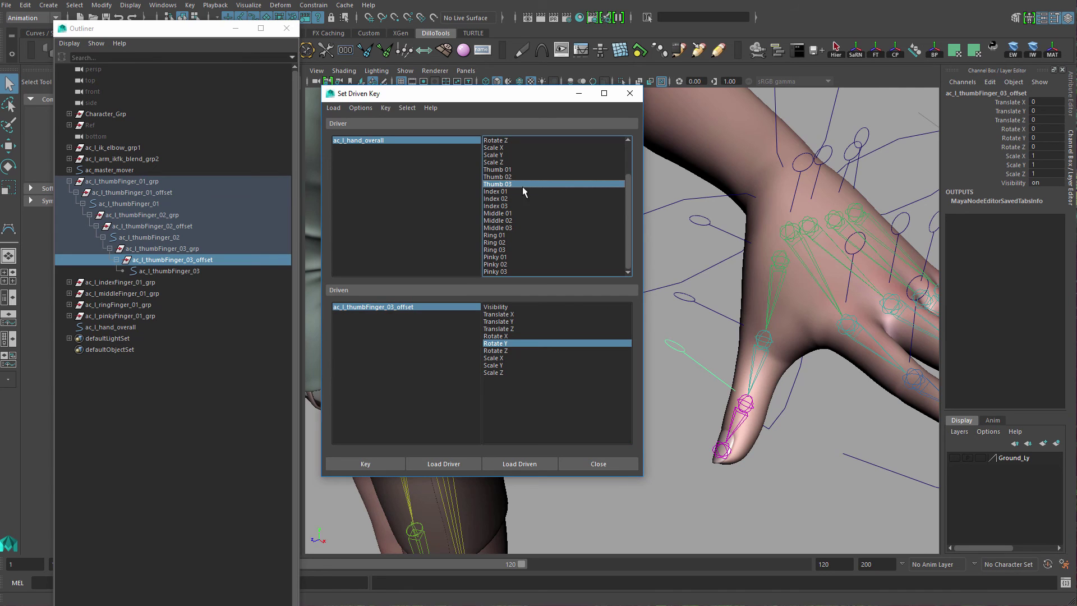
# Key Rotate Y of ac_l_thumbFinger_03_offset for the neutral pose and set Thumb 03 on ac_l_hand_overall to 10.
pyautogui.keyDown('alt'); pyautogui.moveTo(797, 363); pyautogui.dragTo(741, 314); pyautogui.keyUp('alt')
pyautogui.keyDown('alt'); pyautogui.moveTo(742, 314); pyautogui.dragTo(730, 336, button='middle'); pyautogui.keyUp('alt')
pyautogui.click(366, 464)
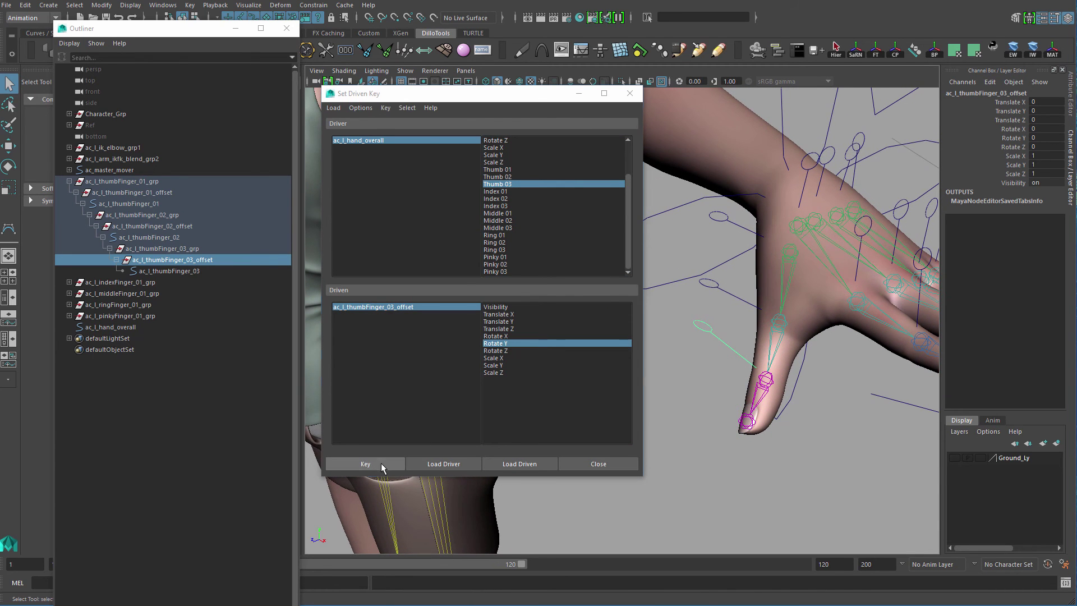
pyautogui.click(429, 140)
pyautogui.click(1014, 219)
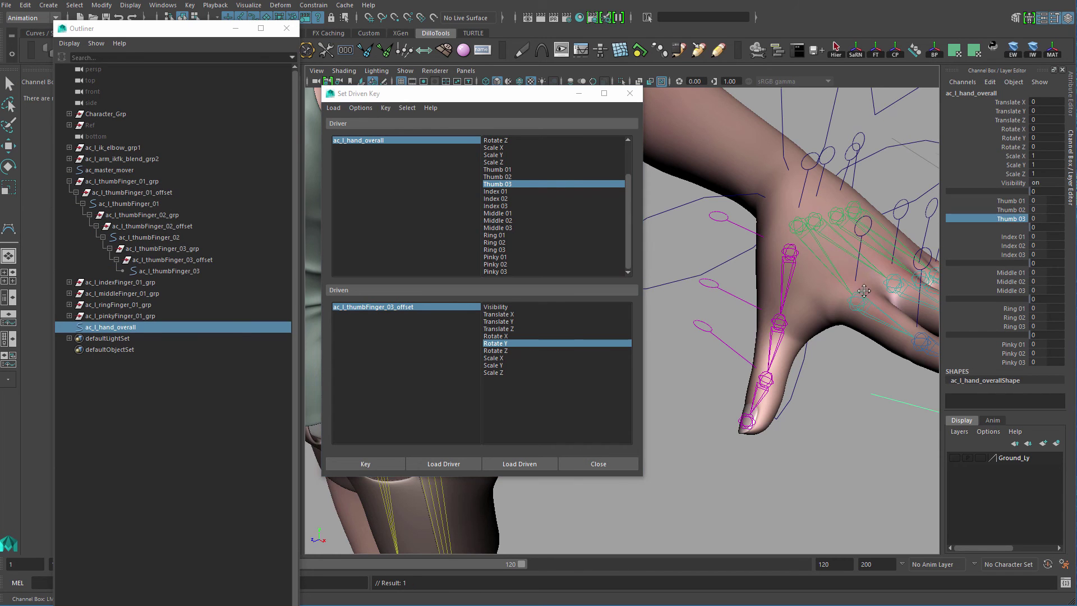
pyautogui.keyDown('alt'); pyautogui.moveTo(849, 319); pyautogui.dragTo(887, 300, button='middle'); pyautogui.keyUp('alt')
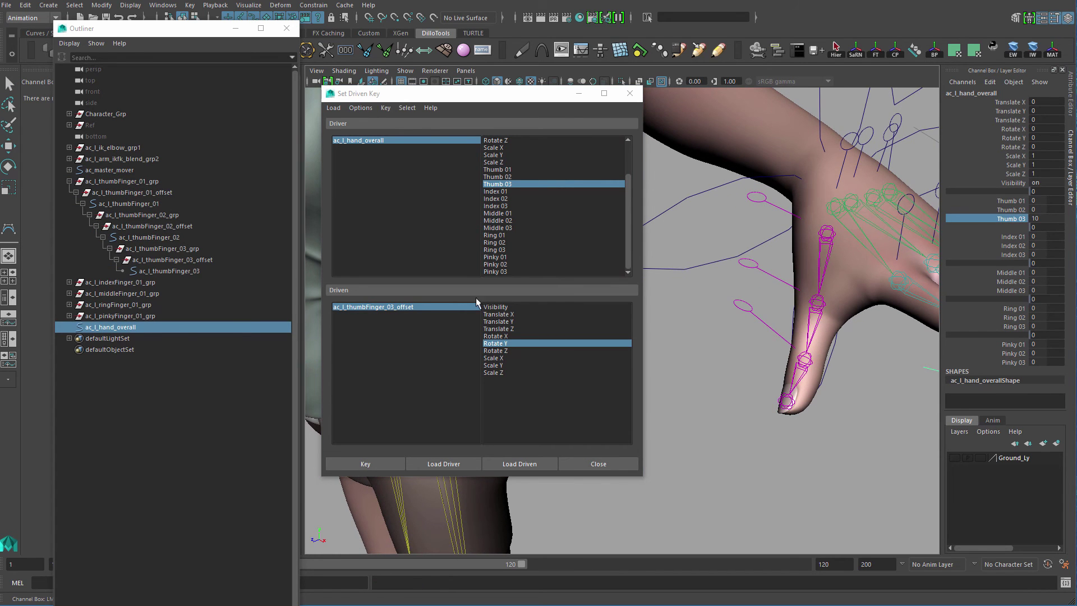
# Rotate ac_l_thumbFinger_03_offset to about 97 in Rotate Y and key that pose against Thumb 03 at 10.
pyautogui.click(435, 306)
pyautogui.keyDown('alt'); pyautogui.moveTo(757, 317); pyautogui.dragTo(786, 325, button='right'); pyautogui.keyUp('alt')
pyautogui.press('e')
pyautogui.moveTo(767, 337); pyautogui.dragTo(755, 420)
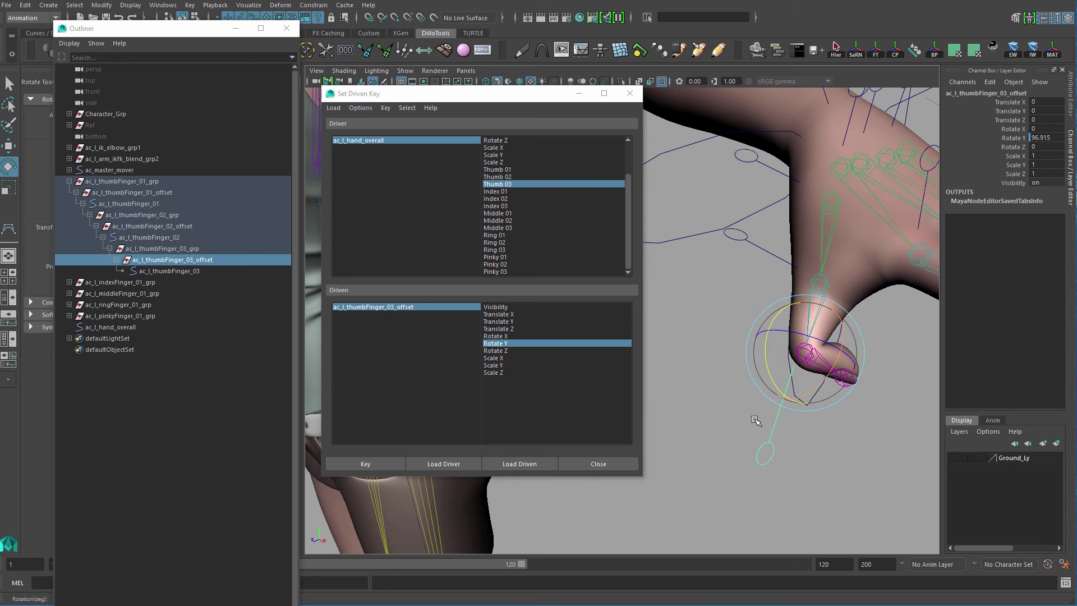
pyautogui.click(362, 464)
# Set Thumb 03 to -10, rotate ac_l_thumbFinger_03_offset to about -57.8 in Rotate Y, and key the pose.
pyautogui.click(452, 141)
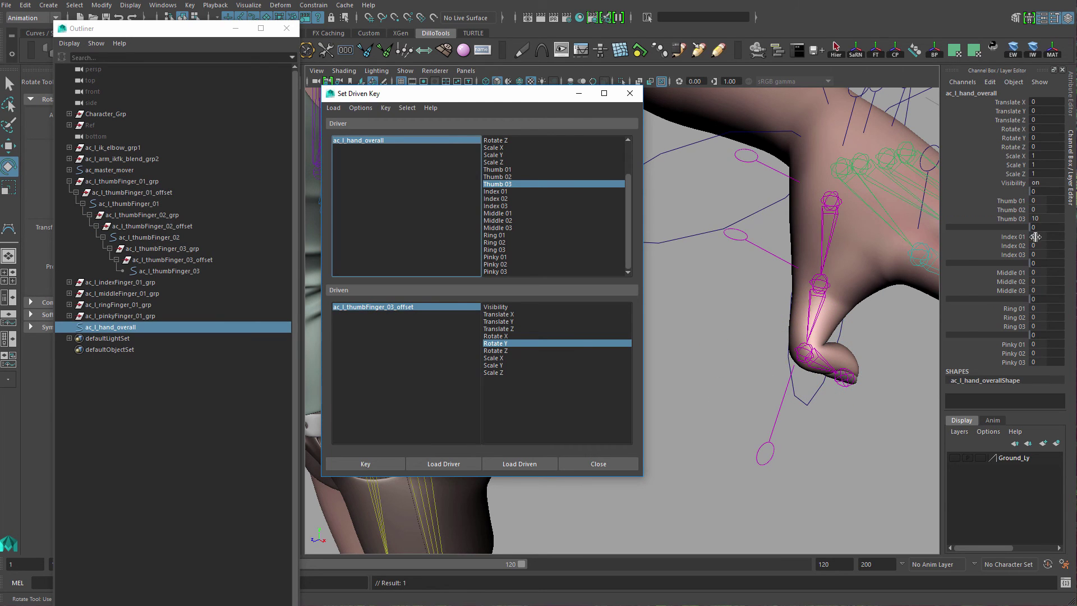
pyautogui.click(1018, 218)
pyautogui.moveTo(735, 280); pyautogui.dragTo(623, 287, button='middle')
pyautogui.click(413, 308)
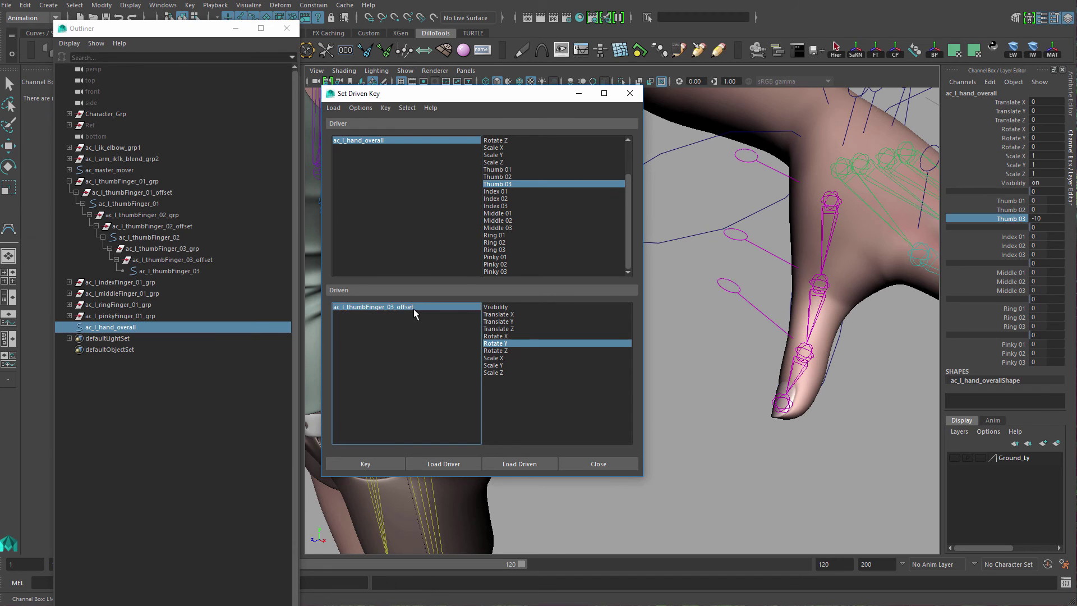
pyautogui.moveTo(776, 387); pyautogui.dragTo(766, 338)
pyautogui.click(375, 464)
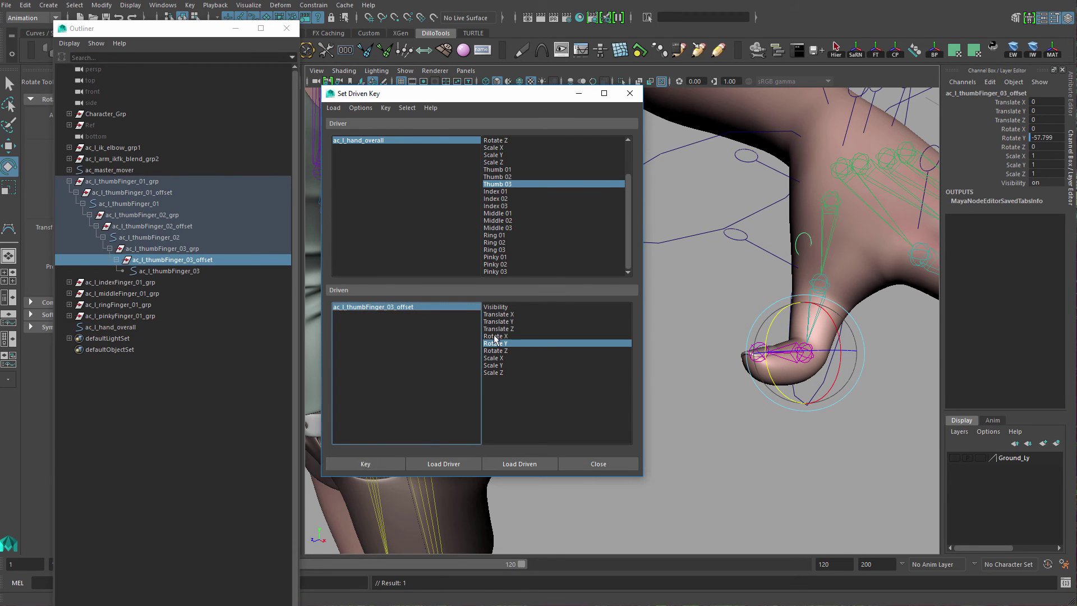
# Scrub Thumb 03 on ac_l_hand_overall to test the thumb tip's bend and reset its value to 0.
pyautogui.scroll(-2, 749, 386)
pyautogui.click(423, 140)
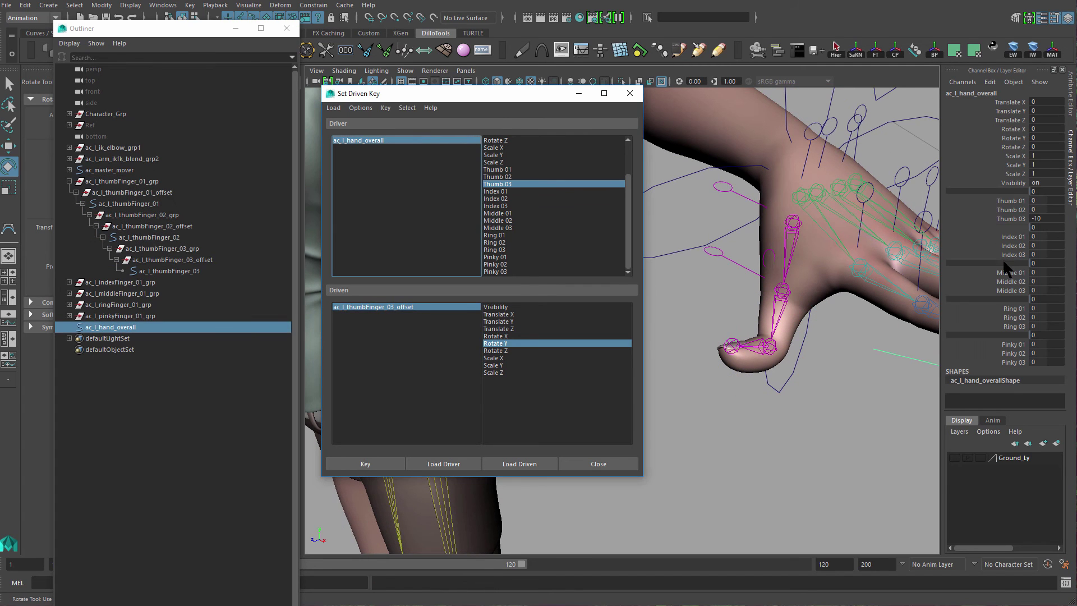
pyautogui.click(1019, 210)
pyautogui.click(1018, 220)
pyautogui.moveTo(874, 304); pyautogui.dragTo(919, 312, button='middle')
pyautogui.hotkey('ctrl', 'z')
pyautogui.click(1050, 220)
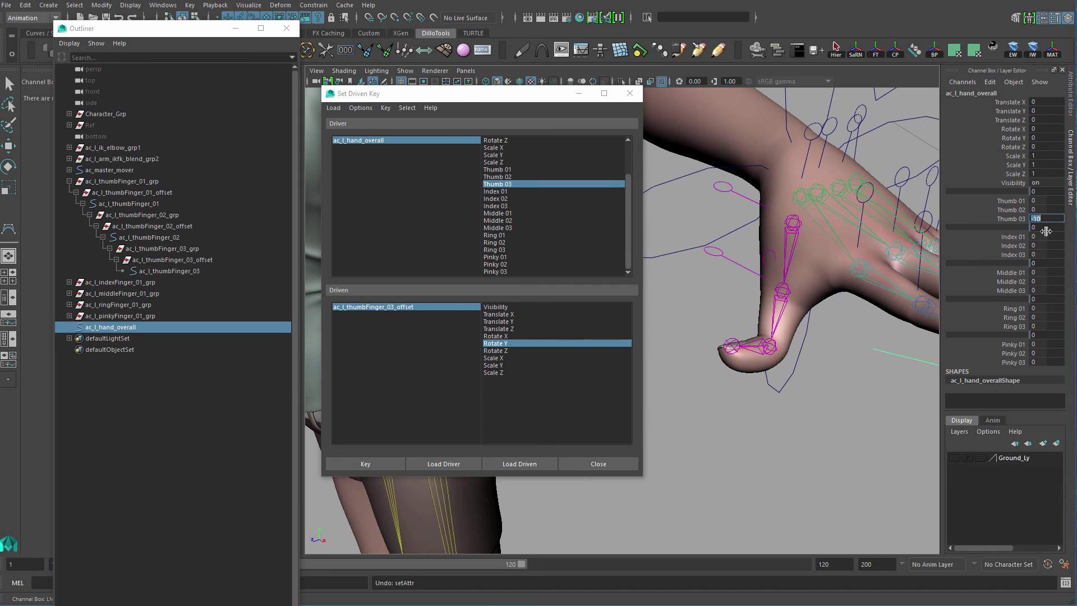
pyautogui.write('0')
pyautogui.press('Return')
# Try rotating ac_l_indexFinger_01 in Z and moving it slightly, and undo both test changes.
pyautogui.keyDown('alt'); pyautogui.moveTo(860, 294); pyautogui.dragTo(832, 307); pyautogui.keyUp('alt')
pyautogui.keyDown('alt'); pyautogui.moveTo(832, 307); pyautogui.dragTo(867, 300, button='right'); pyautogui.keyUp('alt')
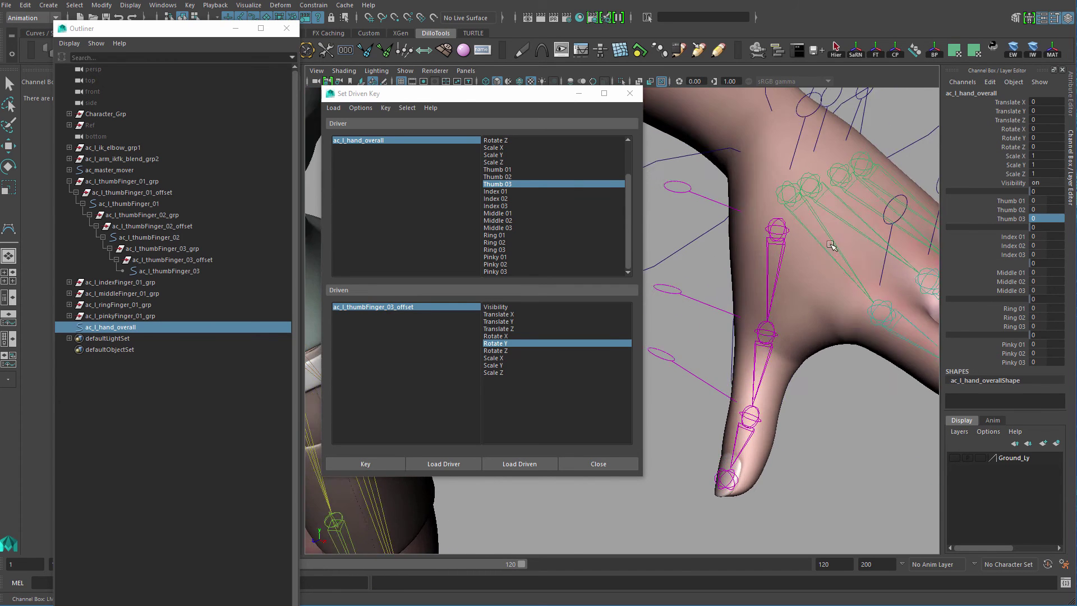
pyautogui.keyDown('alt'); pyautogui.moveTo(810, 216); pyautogui.dragTo(740, 284, button='middle'); pyautogui.keyUp('alt')
pyautogui.keyDown('alt'); pyautogui.moveTo(740, 284); pyautogui.dragTo(733, 196); pyautogui.keyUp('alt')
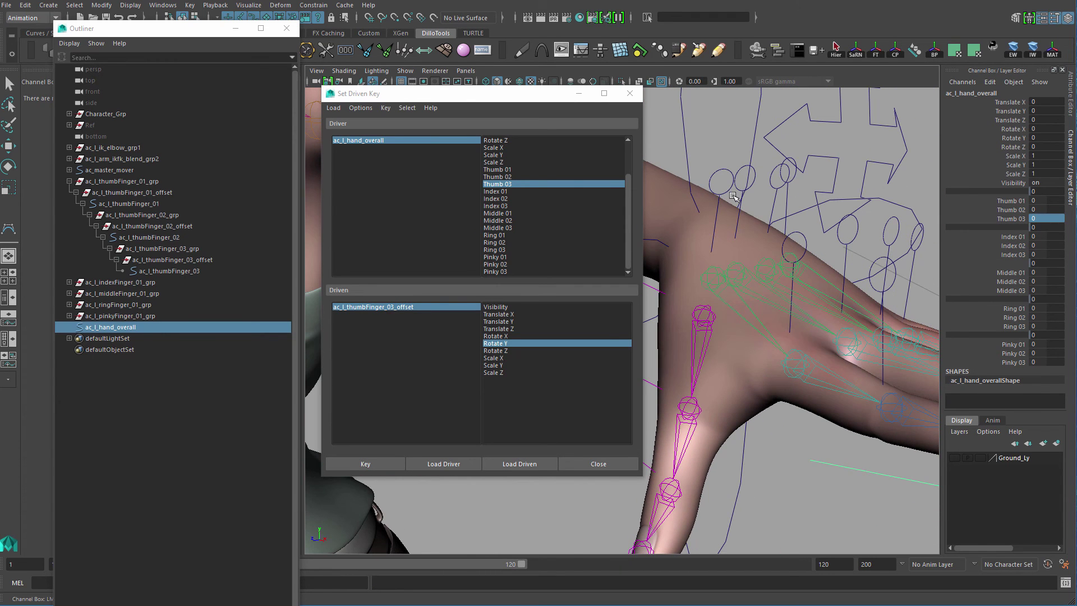
pyautogui.click(804, 234)
pyautogui.press('e')
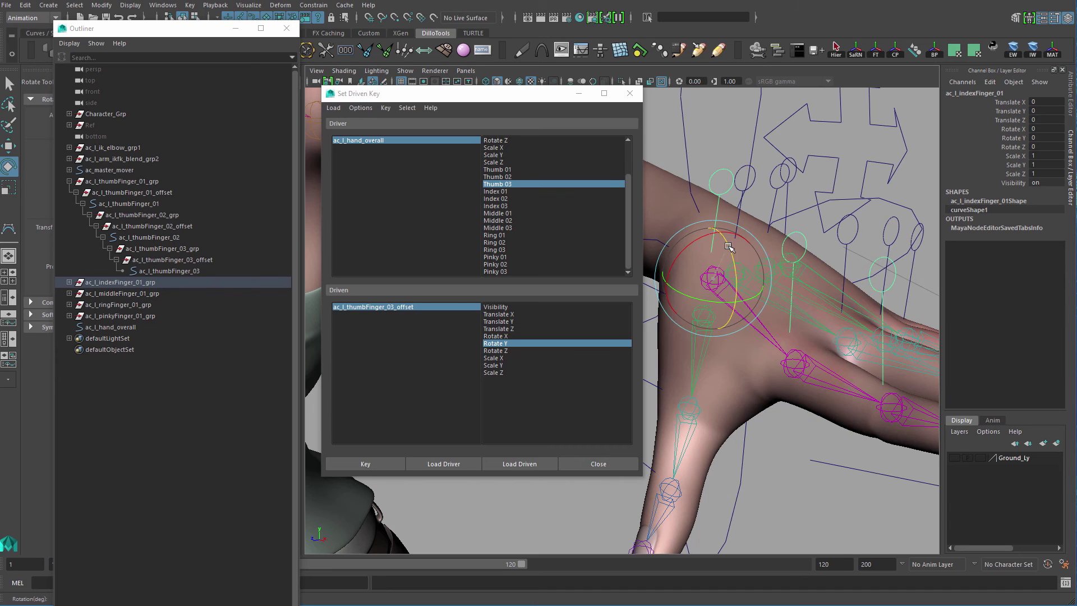
pyautogui.moveTo(728, 247); pyautogui.dragTo(732, 247)
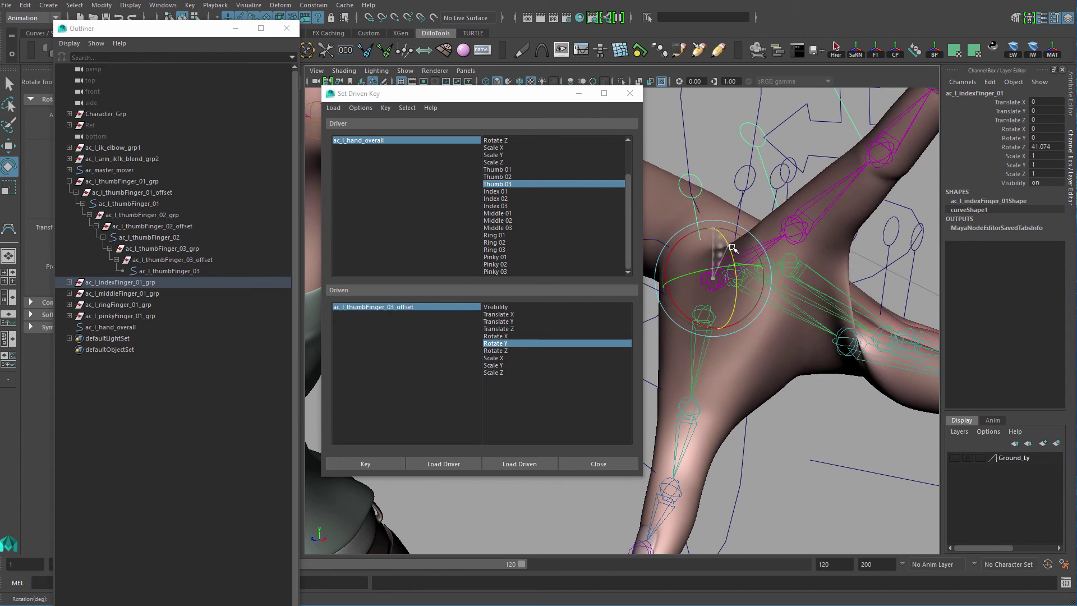
pyautogui.hotkey('ctrl', 'z')
pyautogui.hotkey('ctrl', 'z')
pyautogui.hotkey('ctrl', 'z')
pyautogui.hotkey('ctrl', 'z')
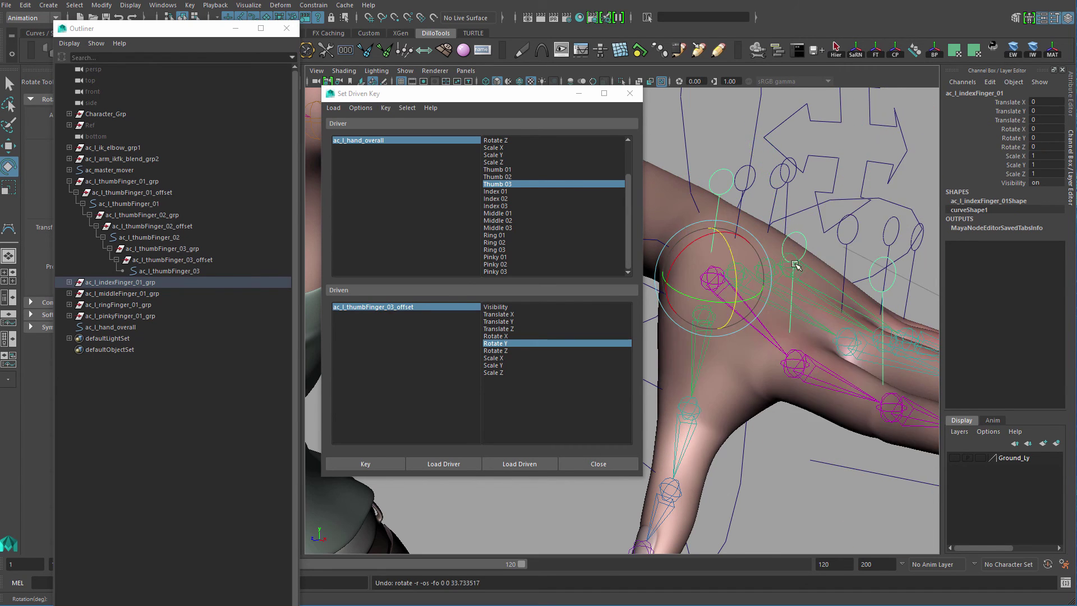
pyautogui.keyDown('alt'); pyautogui.moveTo(795, 264); pyautogui.dragTo(836, 285); pyautogui.keyUp('alt')
pyautogui.press('w')
pyautogui.moveTo(685, 265); pyautogui.dragTo(684, 263)
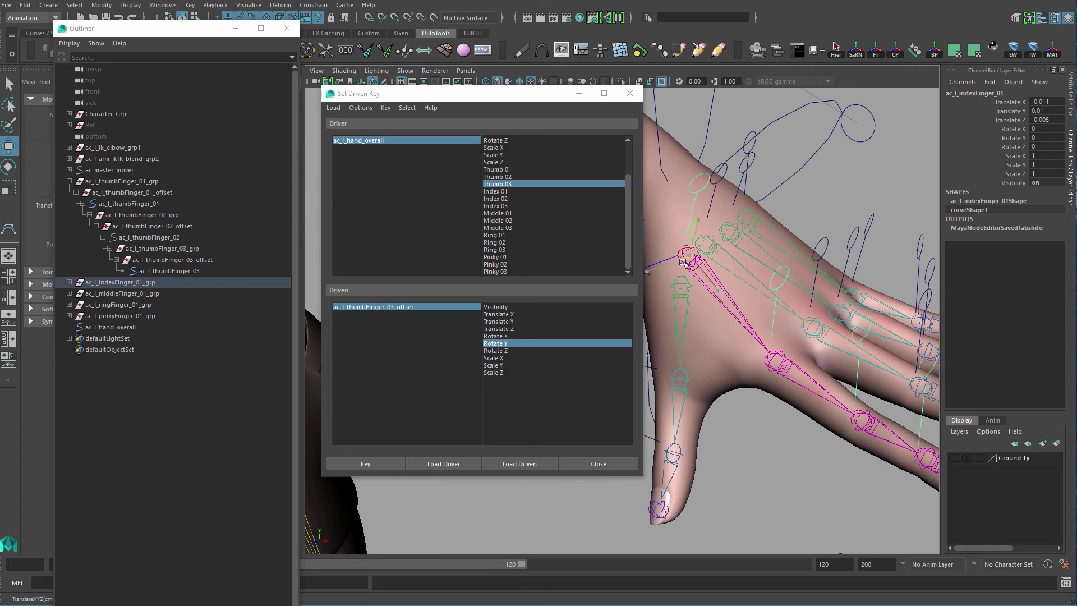
pyautogui.hotkey('ctrl', 'z')
# Select the second index finger control, ac_l_indexFinger_02, and go up to its parent group ac_l_indexFinger_02_offset.
pyautogui.keyDown('alt'); pyautogui.moveTo(772, 295); pyautogui.dragTo(779, 248); pyautogui.keyUp('alt')
pyautogui.click(766, 223)
pyautogui.keyDown('alt'); pyautogui.moveTo(779, 248); pyautogui.dragTo(723, 308); pyautogui.keyUp('alt')
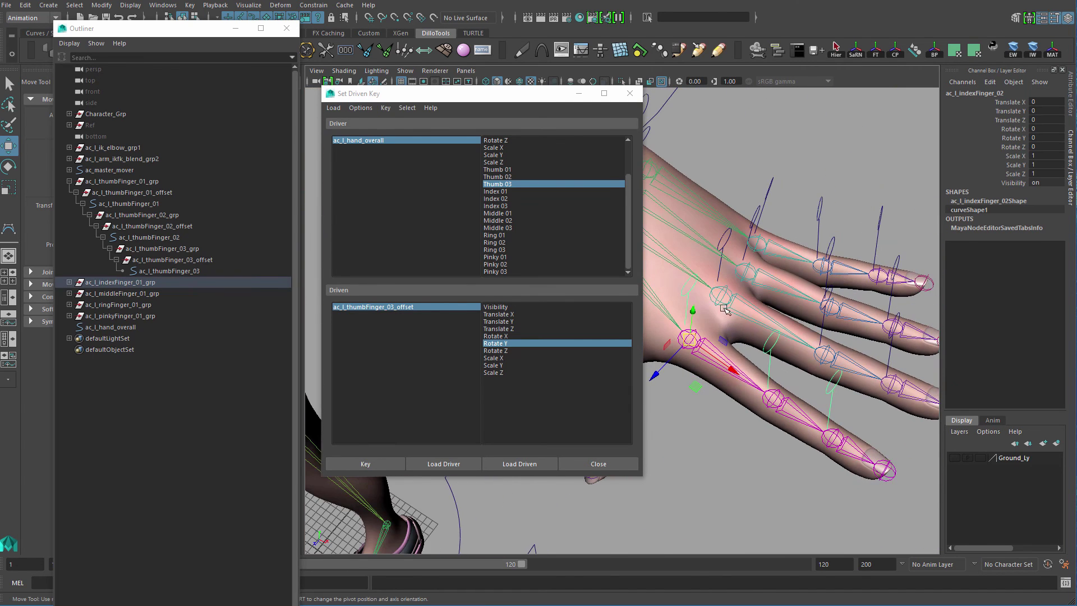
pyautogui.keyDown('alt'); pyautogui.moveTo(774, 382); pyautogui.dragTo(761, 168); pyautogui.keyUp('alt')
pyautogui.click(762, 161)
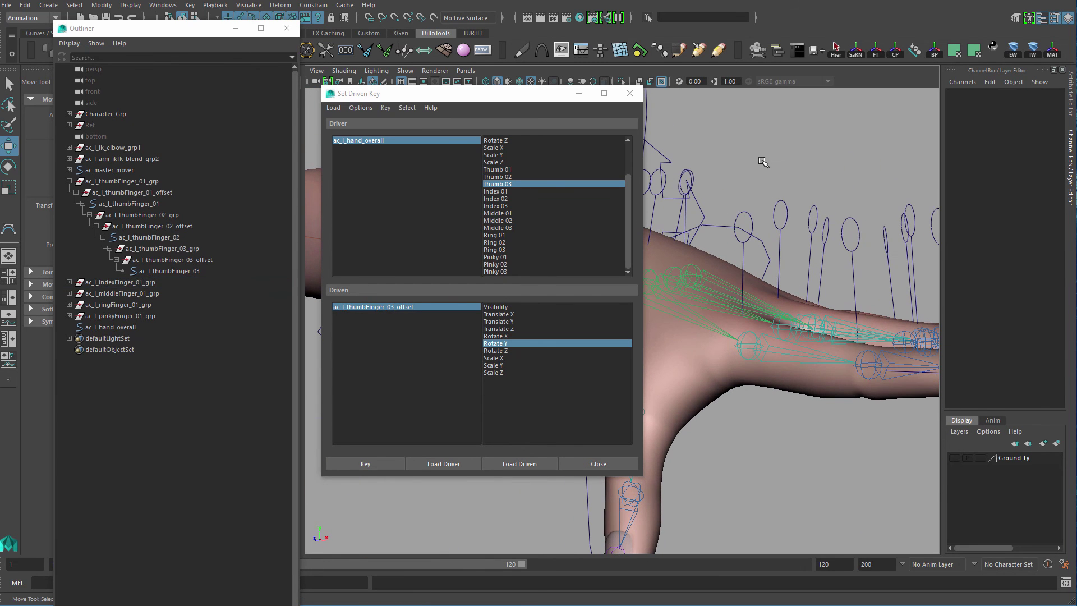
pyautogui.moveTo(729, 218); pyautogui.dragTo(728, 218)
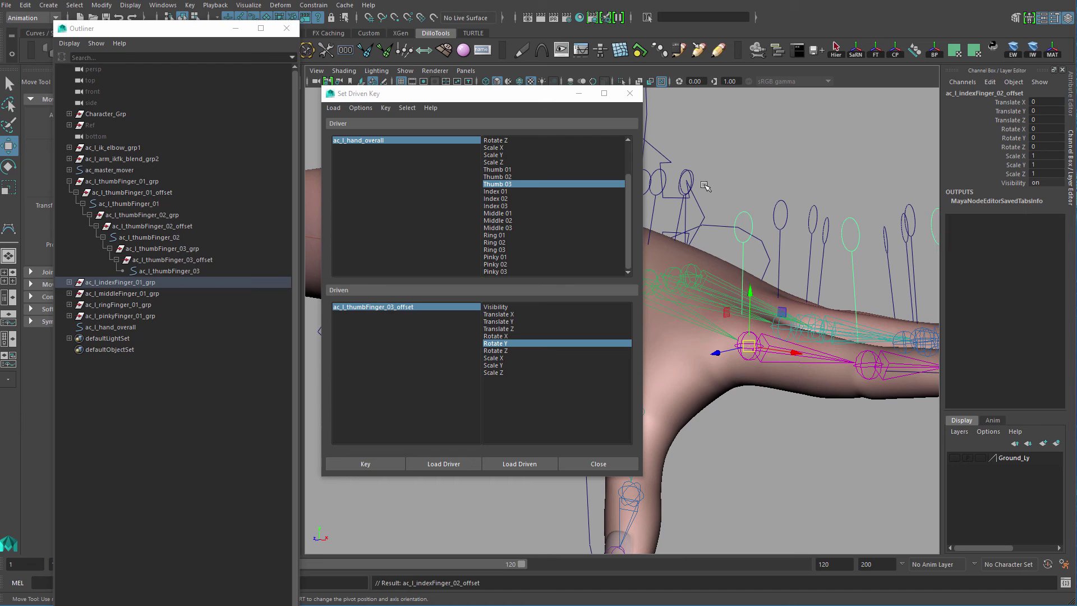
pyautogui.keyDown('alt'); pyautogui.moveTo(783, 253); pyautogui.dragTo(746, 222); pyautogui.keyUp('alt')
pyautogui.keyDown('alt'); pyautogui.moveTo(835, 216); pyautogui.dragTo(863, 236); pyautogui.keyUp('alt')
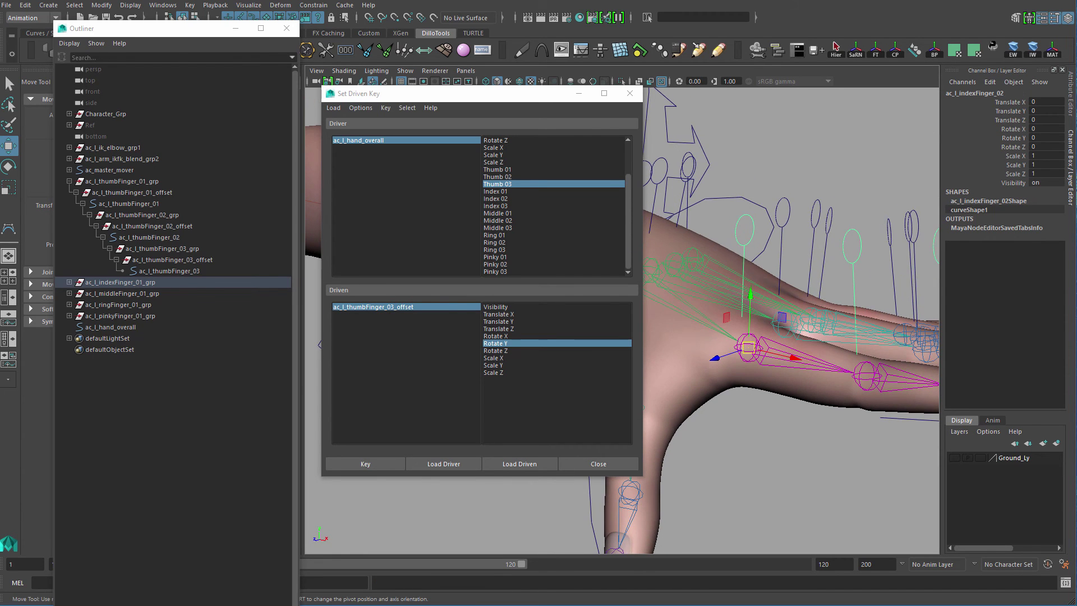
pyautogui.press('Up')
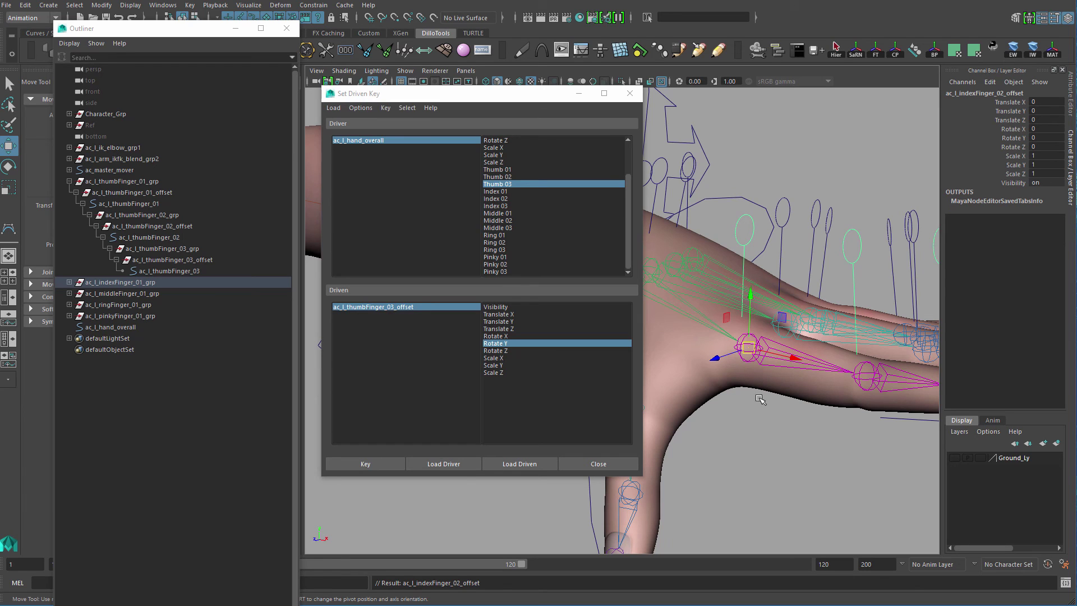
# Load ac_l_indexFinger_02_offset as the driven object with Rotate Z, and choose Index 01 as the driver attribute.
pyautogui.click(533, 464)
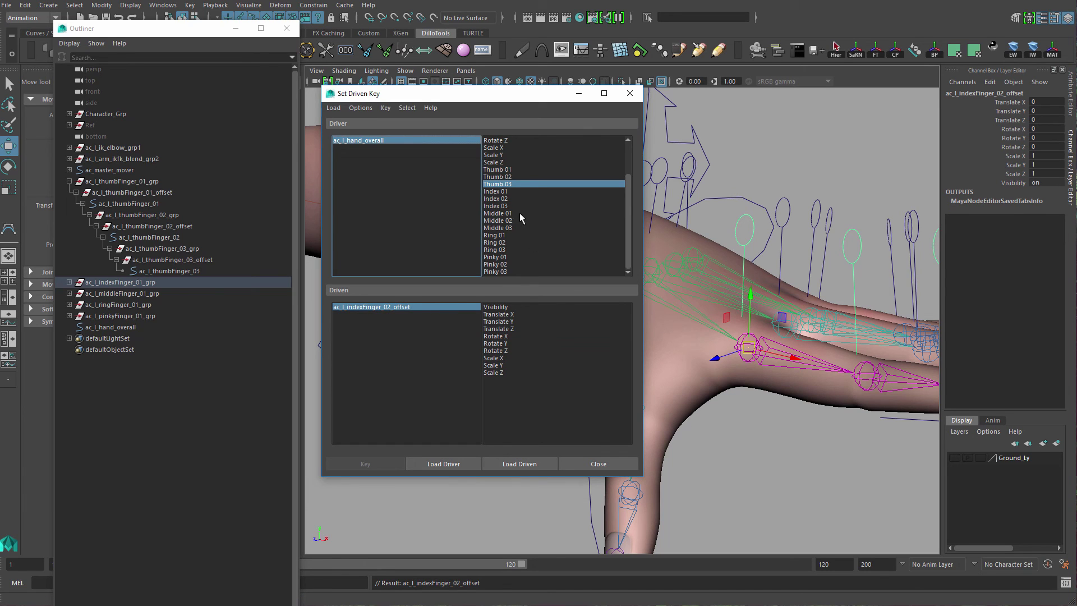
pyautogui.click(503, 191)
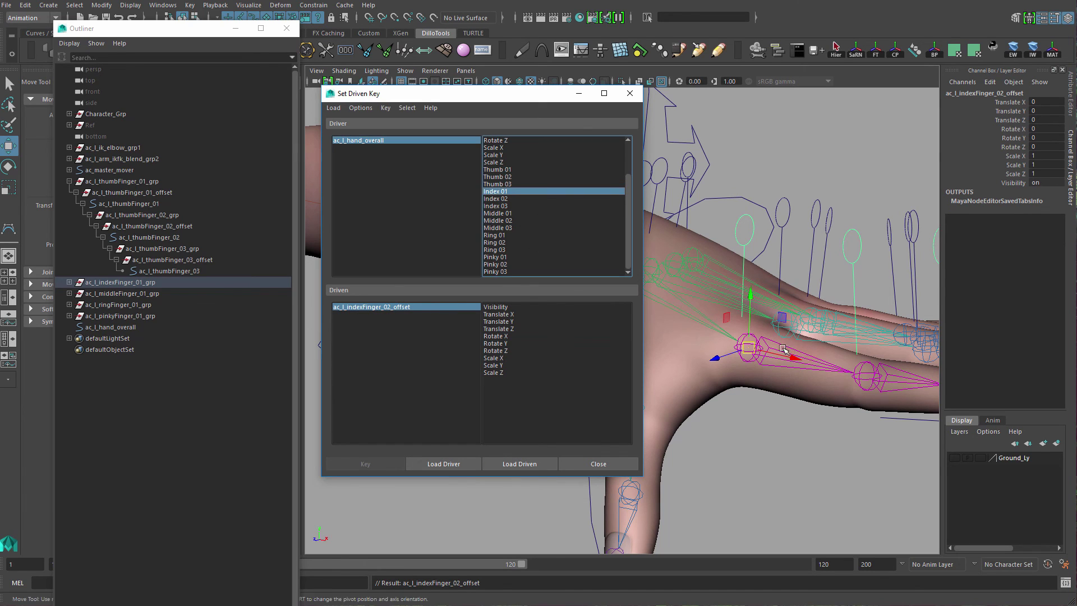
pyautogui.keyDown('alt'); pyautogui.moveTo(782, 349); pyautogui.dragTo(819, 404); pyautogui.keyUp('alt')
pyautogui.keyDown('alt'); pyautogui.moveTo(824, 359); pyautogui.dragTo(774, 316, button='right'); pyautogui.keyUp('alt')
pyautogui.keyDown('alt'); pyautogui.moveTo(774, 316); pyautogui.dragTo(711, 358); pyautogui.keyUp('alt')
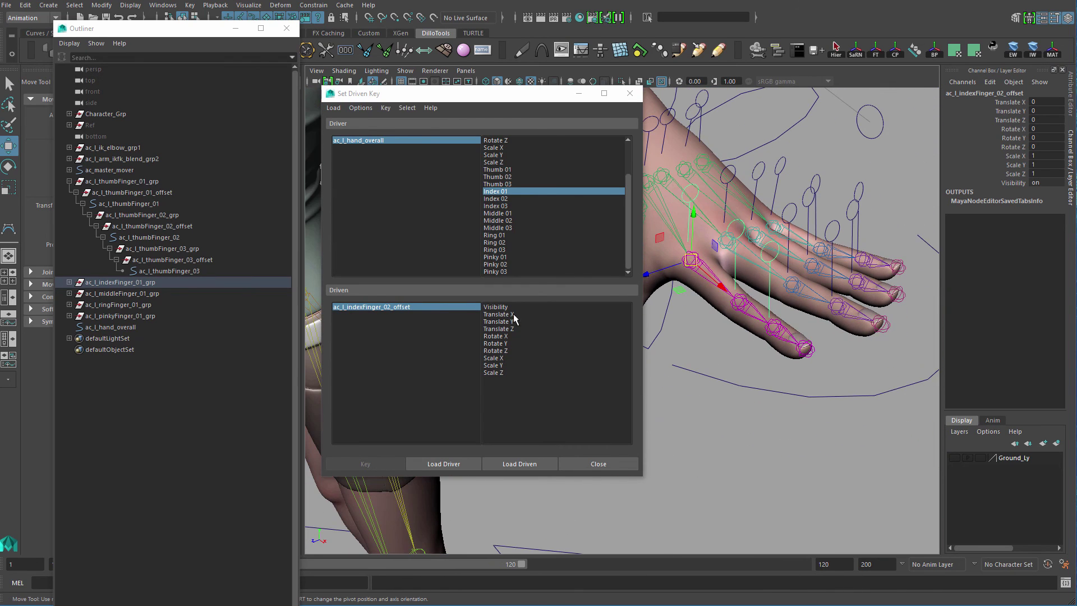
pyautogui.keyDown('alt'); pyautogui.moveTo(740, 350); pyautogui.dragTo(892, 368, button='right'); pyautogui.keyUp('alt')
pyautogui.press('e')
pyautogui.keyDown('alt'); pyautogui.moveTo(802, 320); pyautogui.dragTo(763, 240); pyautogui.keyUp('alt')
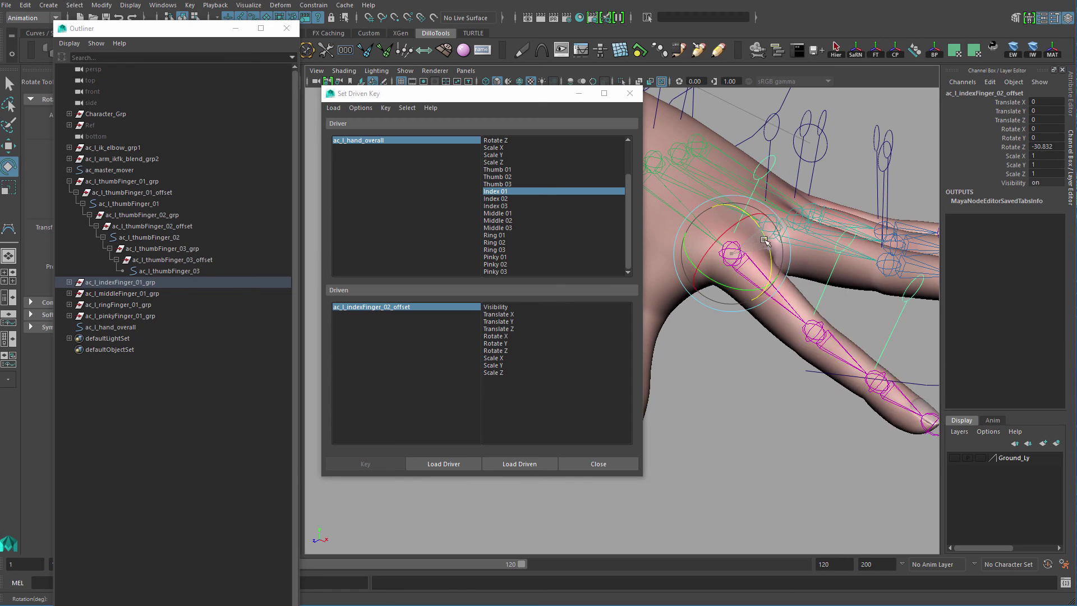
pyautogui.hotkey('ctrl', 'z')
pyautogui.hotkey('ctrl', 'z')
pyautogui.click(508, 351)
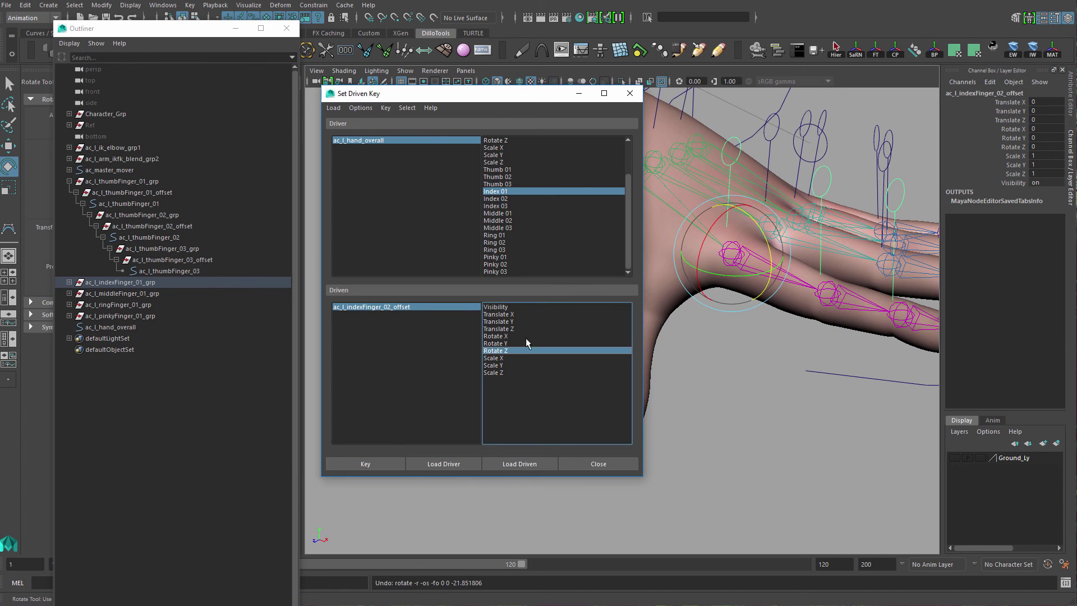
# Key Rotate Z of ac_l_indexFinger_02_offset for the neutral pose and move the Set Driven Key window away from the hand.
pyautogui.keyDown('alt'); pyautogui.moveTo(867, 279); pyautogui.dragTo(737, 355); pyautogui.keyUp('alt')
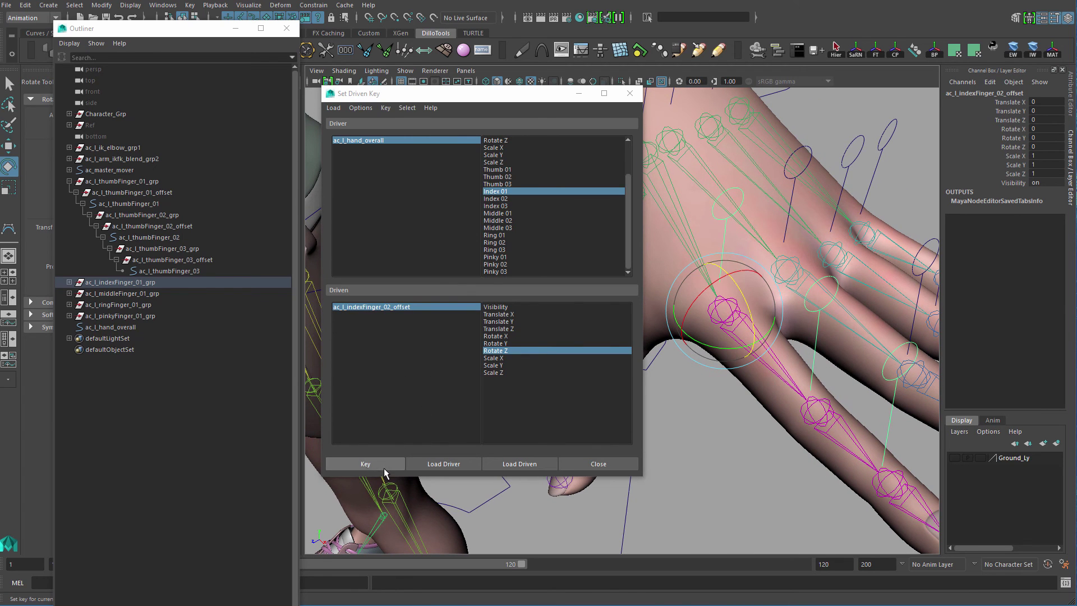
pyautogui.click(367, 464)
pyautogui.moveTo(533, 95); pyautogui.dragTo(433, 145)
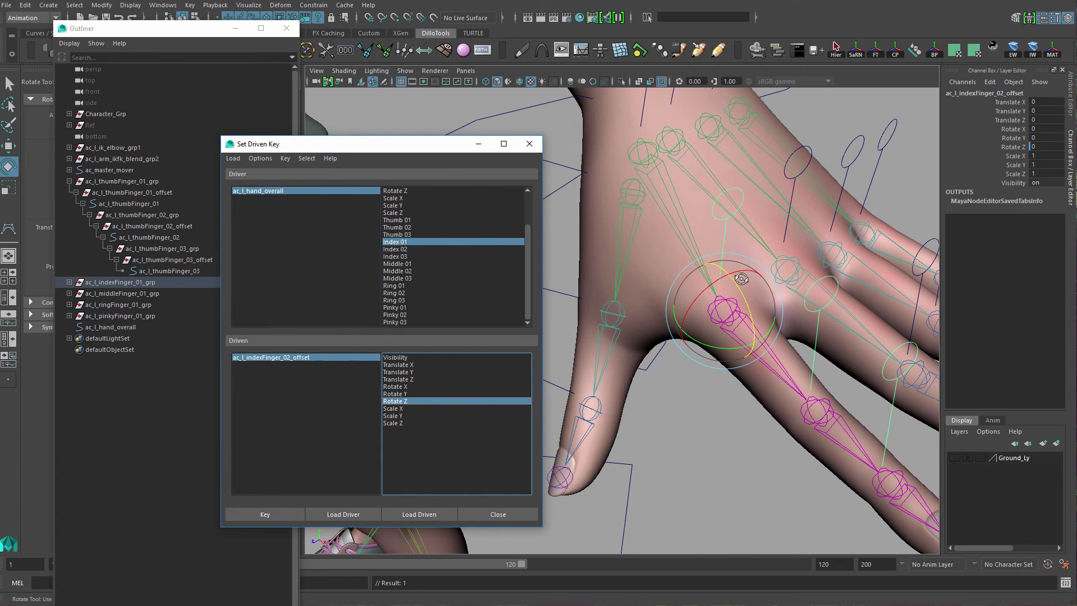
pyautogui.keyDown('alt'); pyautogui.moveTo(741, 279); pyautogui.dragTo(756, 239); pyautogui.keyUp('alt')
pyautogui.keyDown('alt'); pyautogui.moveTo(734, 305); pyautogui.dragTo(716, 247); pyautogui.keyUp('alt')
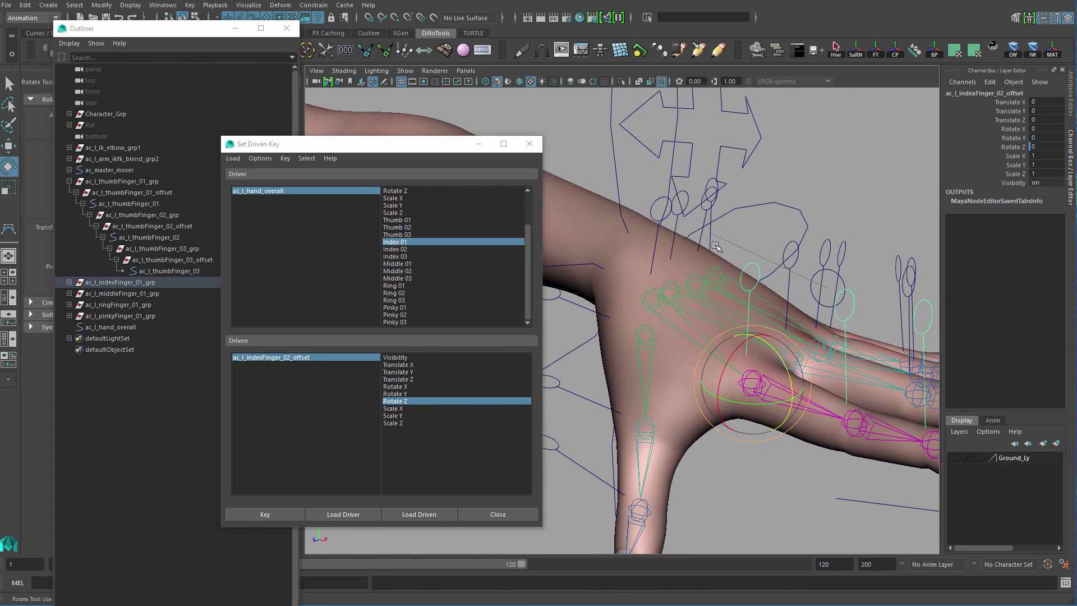
# Set Index 01 to 10, rotate ac_l_indexFinger_02_offset to about -96.8 in Rotate Z, and key the pose.
pyautogui.click(344, 191)
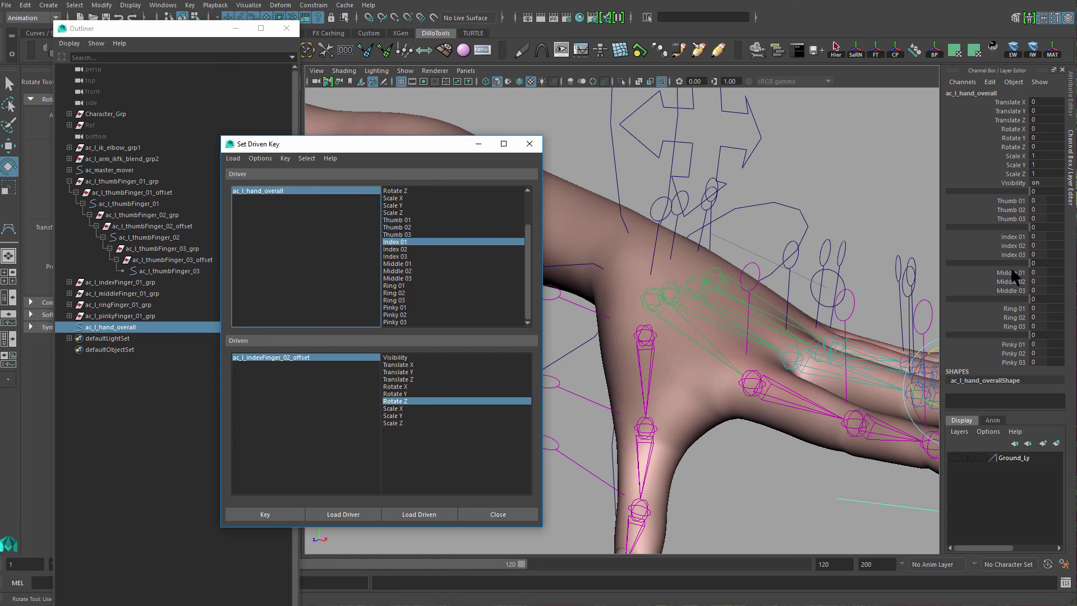
pyautogui.click(1013, 237)
pyautogui.keyDown('alt'); pyautogui.moveTo(860, 324); pyautogui.dragTo(681, 318); pyautogui.keyUp('alt')
pyautogui.click(349, 359)
pyautogui.click(279, 513)
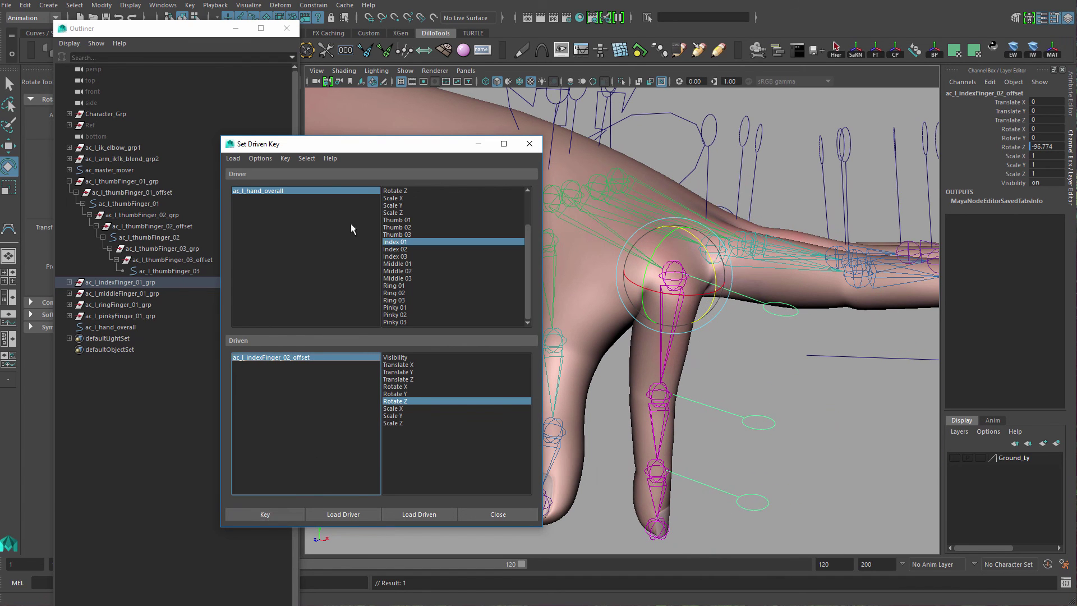
# Set Index 01 to -10, rotate ac_l_indexFinger_02_offset to about 86.5 in Rotate Z, and key the pose.
pyautogui.click(346, 191)
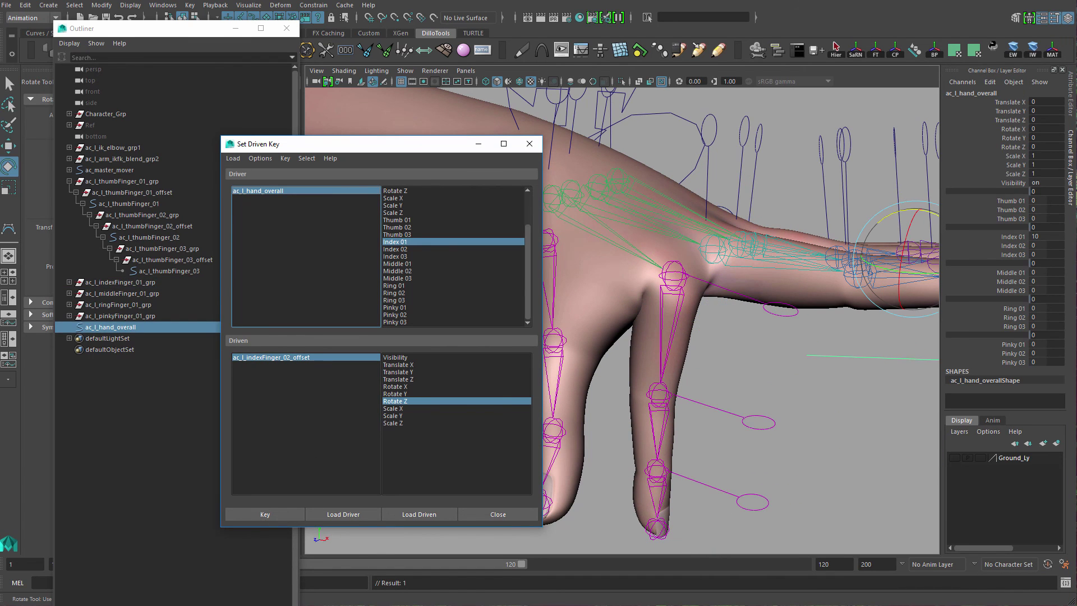
pyautogui.click(1016, 237)
pyautogui.moveTo(908, 279); pyautogui.dragTo(225, 285, button='middle')
pyautogui.click(302, 357)
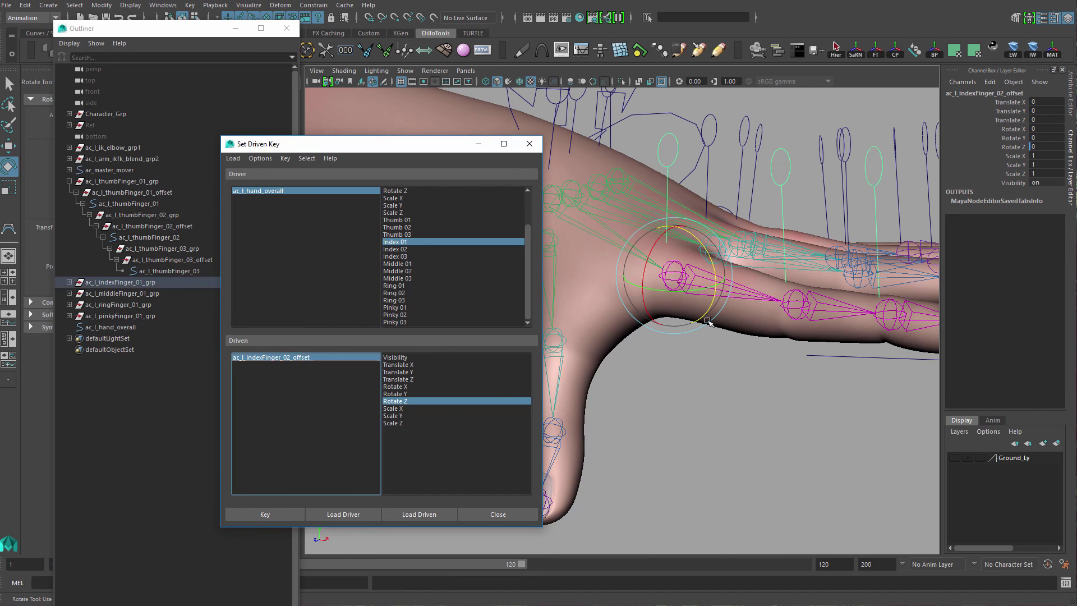
pyautogui.moveTo(713, 253); pyautogui.dragTo(565, 197)
pyautogui.click(267, 512)
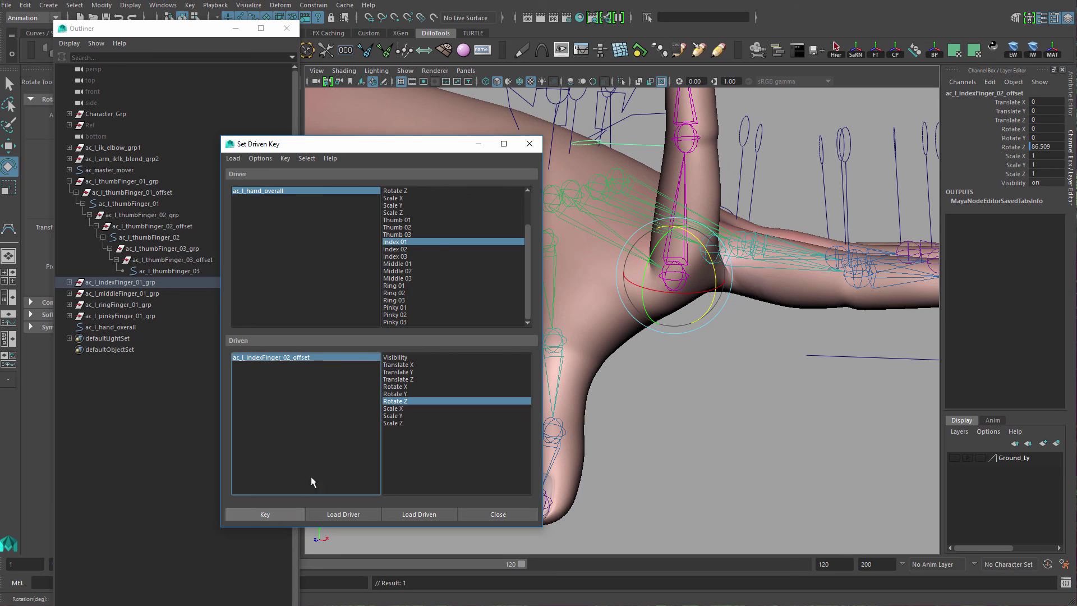
# Scrub Index 01 on ac_l_hand_overall to test the index finger's bend and reset its value to 0.
pyautogui.click(362, 193)
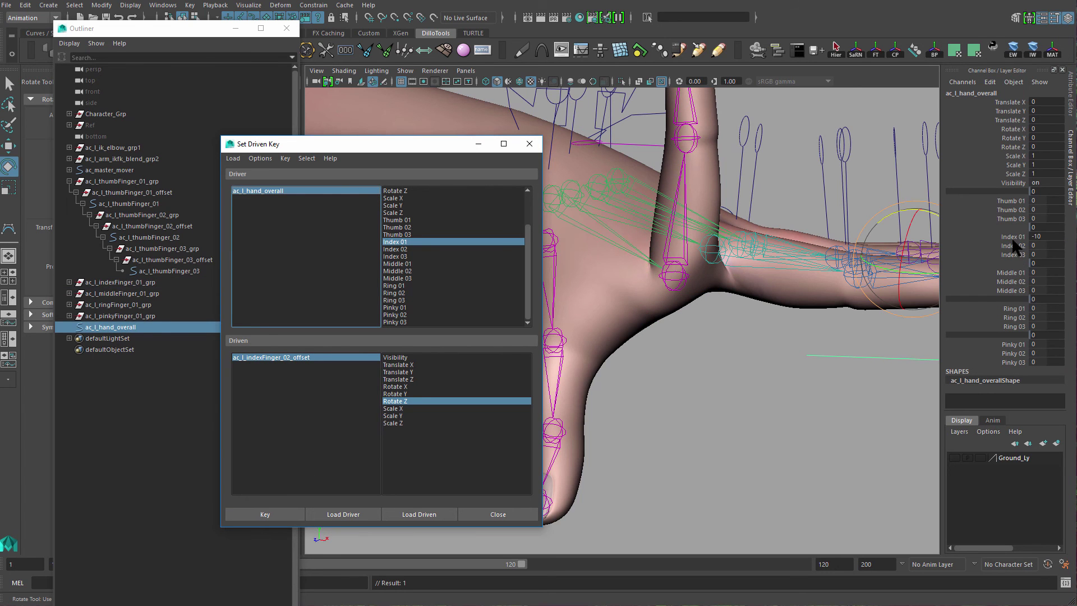
pyautogui.click(1014, 236)
pyautogui.moveTo(634, 340); pyautogui.dragTo(854, 419, button='middle')
pyautogui.hotkey('ctrl', 'z')
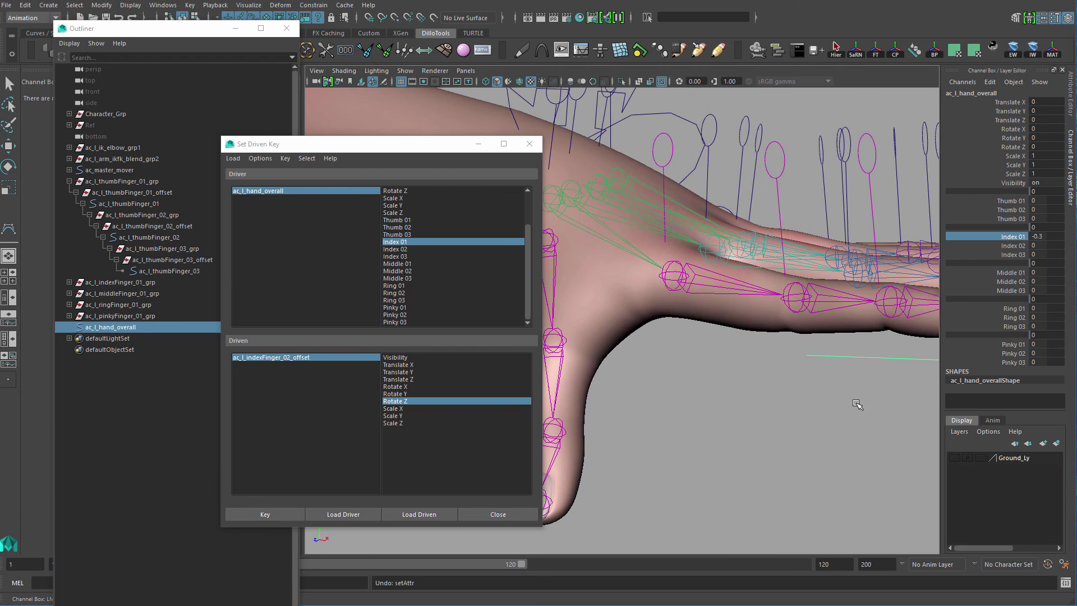
pyautogui.keyDown('alt'); pyautogui.moveTo(858, 405); pyautogui.dragTo(761, 324, button='right'); pyautogui.keyUp('alt')
pyautogui.keyDown('alt'); pyautogui.moveTo(761, 325); pyautogui.dragTo(776, 359); pyautogui.keyUp('alt')
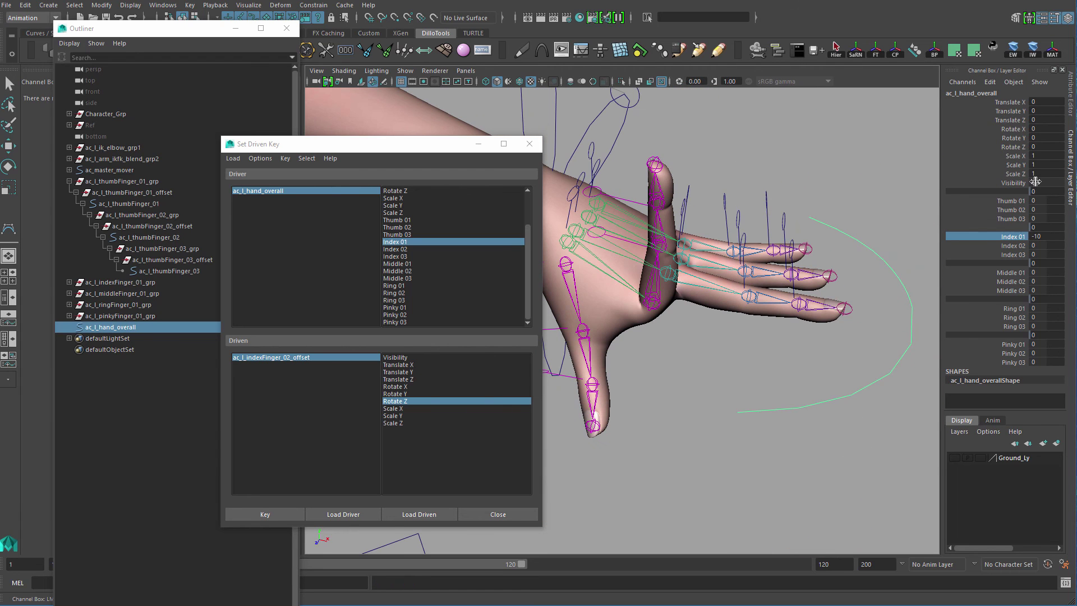
pyautogui.doubleClick(1045, 236)
pyautogui.press('Return')
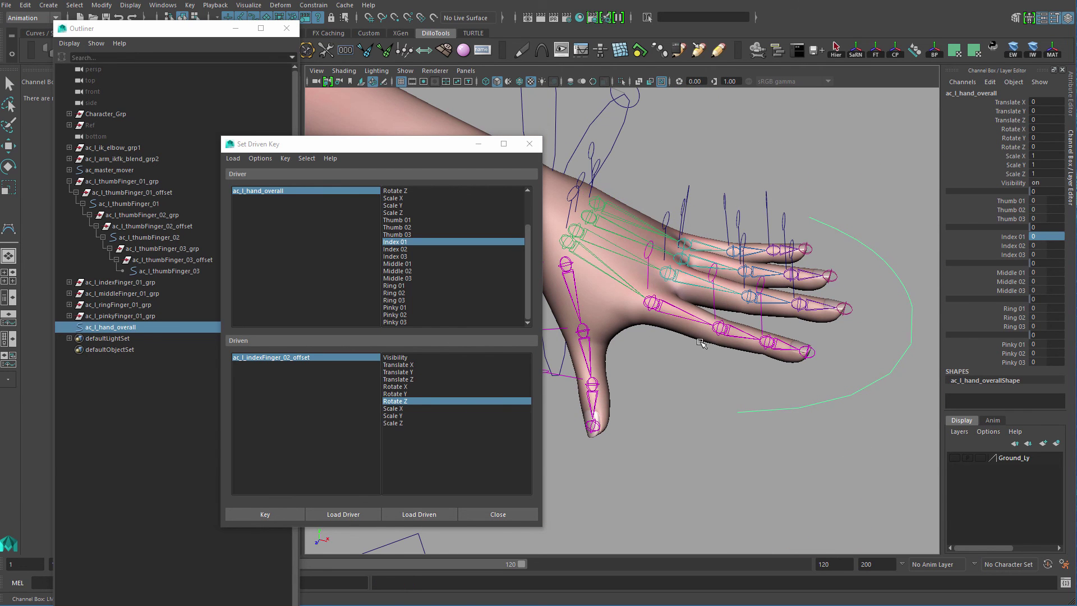
pyautogui.keyDown('alt'); pyautogui.moveTo(702, 365); pyautogui.dragTo(685, 384); pyautogui.keyUp('alt')
pyautogui.keyDown('alt'); pyautogui.moveTo(685, 384); pyautogui.dragTo(705, 419, button='right'); pyautogui.keyUp('alt')
pyautogui.keyDown('alt'); pyautogui.moveTo(704, 419); pyautogui.dragTo(662, 412); pyautogui.keyUp('alt')
pyautogui.keyDown('alt'); pyautogui.moveTo(662, 412); pyautogui.dragTo(652, 330, button='middle'); pyautogui.keyUp('alt')
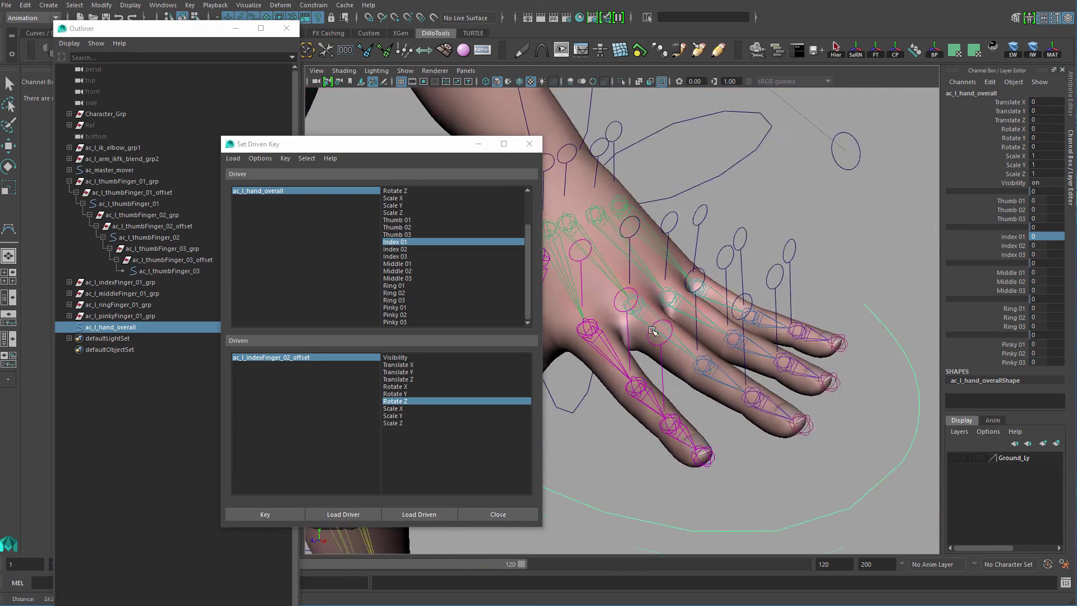
pyautogui.keyDown('alt'); pyautogui.moveTo(652, 331); pyautogui.dragTo(633, 326); pyautogui.keyUp('alt')
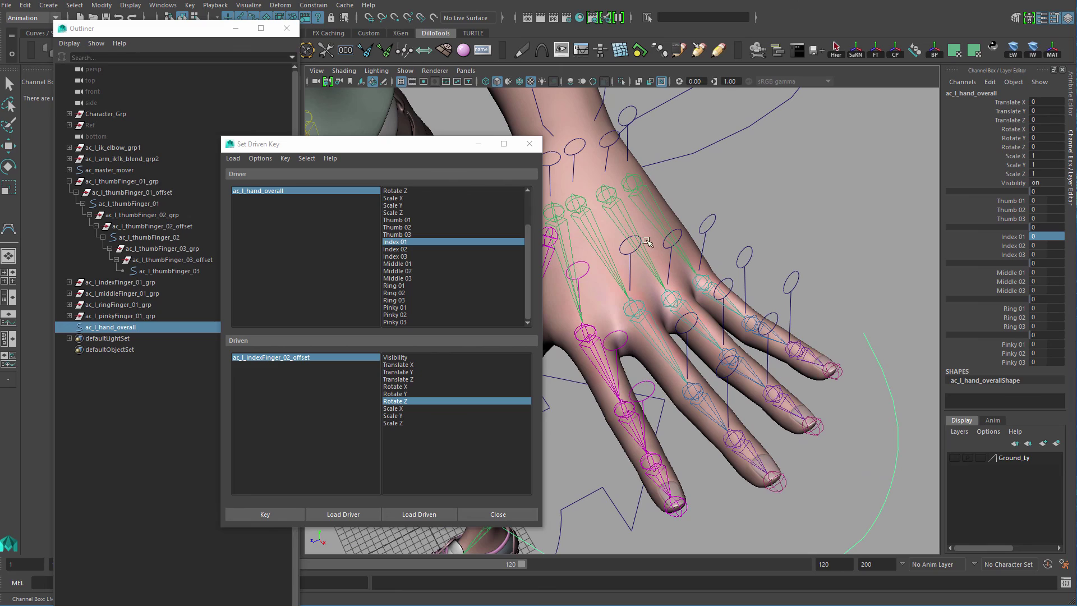
pyautogui.keyDown('alt'); pyautogui.moveTo(767, 330); pyautogui.dragTo(723, 323); pyautogui.keyUp('alt')
pyautogui.keyDown('alt'); pyautogui.moveTo(723, 323); pyautogui.dragTo(718, 303, button='middle'); pyautogui.keyUp('alt')
pyautogui.keyDown('alt'); pyautogui.moveTo(717, 303); pyautogui.dragTo(711, 310); pyautogui.keyUp('alt')
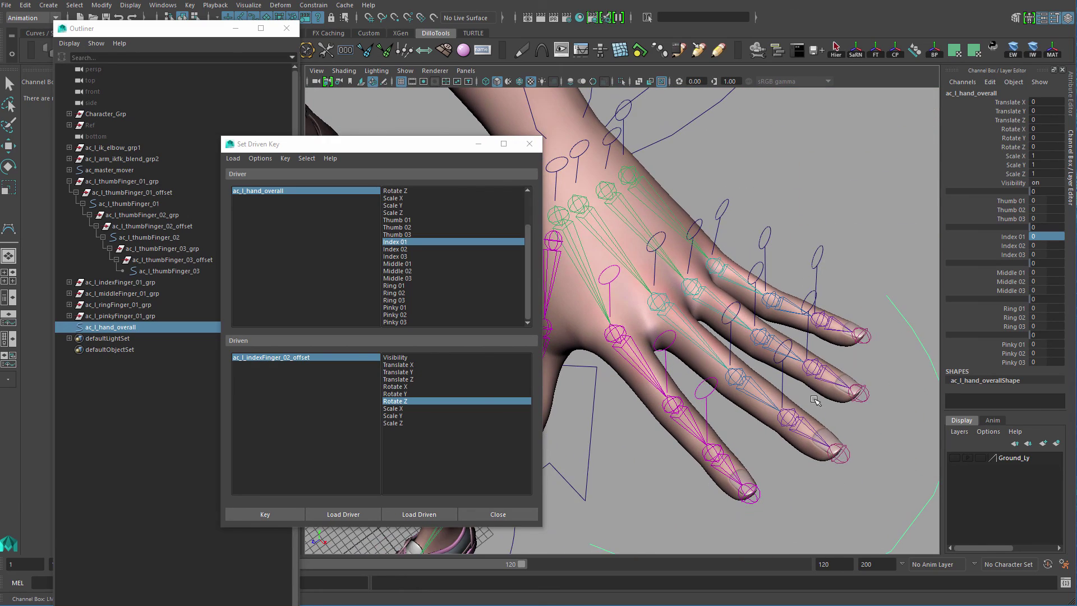
pyautogui.keyDown('alt'); pyautogui.moveTo(810, 391); pyautogui.dragTo(781, 356); pyautogui.keyUp('alt')
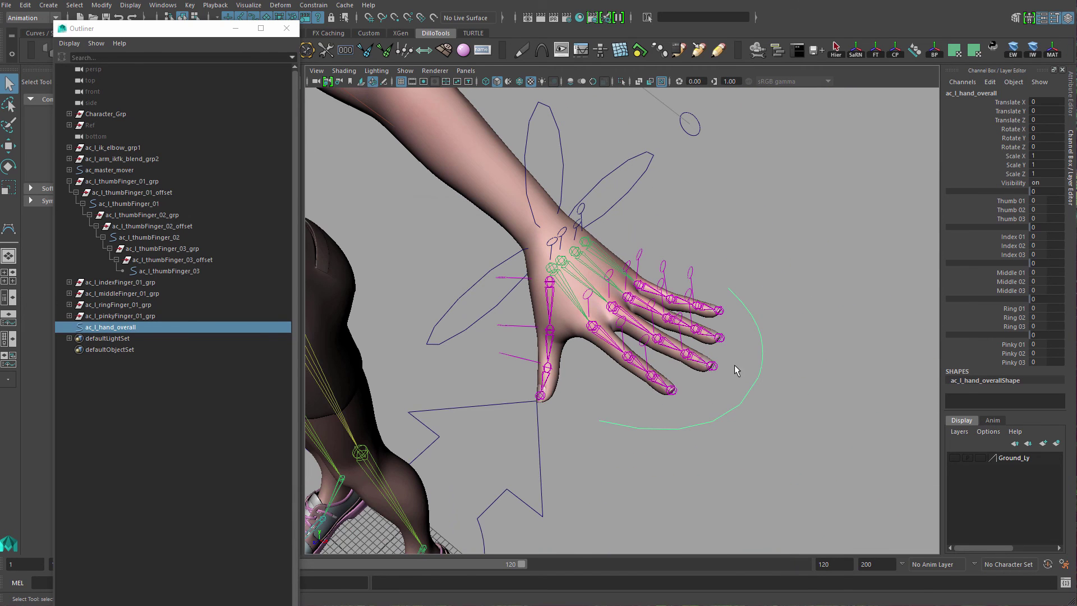
# Scrub all Thumb, Index, Middle, Ring and Pinky attributes on ac_l_hand_overall together to test the whole hand's curl.
pyautogui.keyDown('alt'); pyautogui.moveTo(734, 369); pyautogui.dragTo(806, 373); pyautogui.keyUp('alt')
pyautogui.keyDown('alt'); pyautogui.moveTo(806, 373); pyautogui.dragTo(784, 341, button='right'); pyautogui.keyUp('alt')
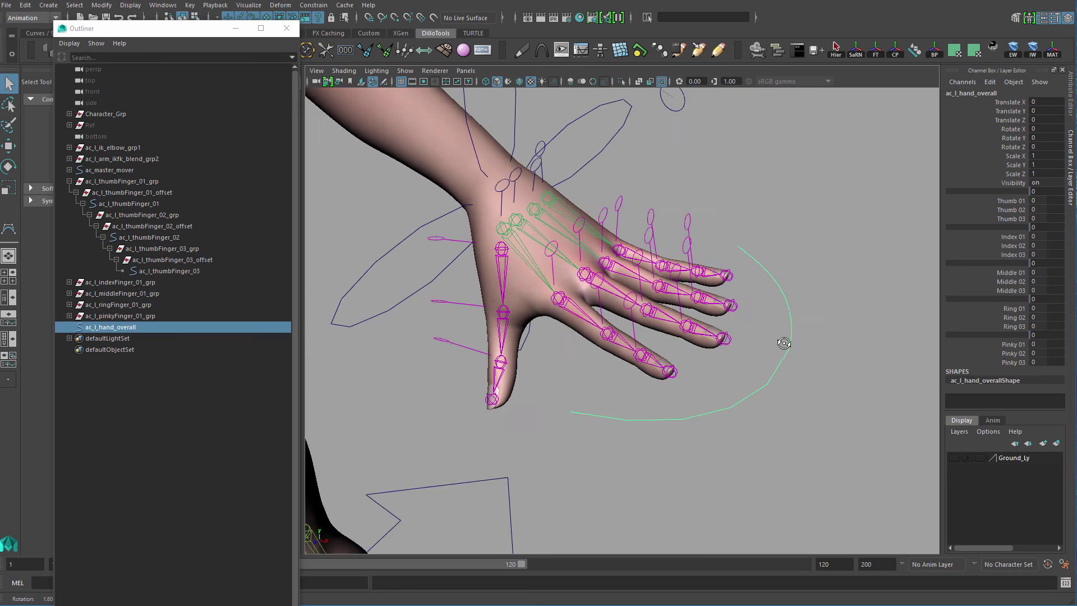
pyautogui.click(826, 355)
pyautogui.keyDown('alt'); pyautogui.moveTo(784, 341); pyautogui.dragTo(783, 364); pyautogui.keyUp('alt')
pyautogui.moveTo(1019, 202); pyautogui.dragTo(1008, 349)
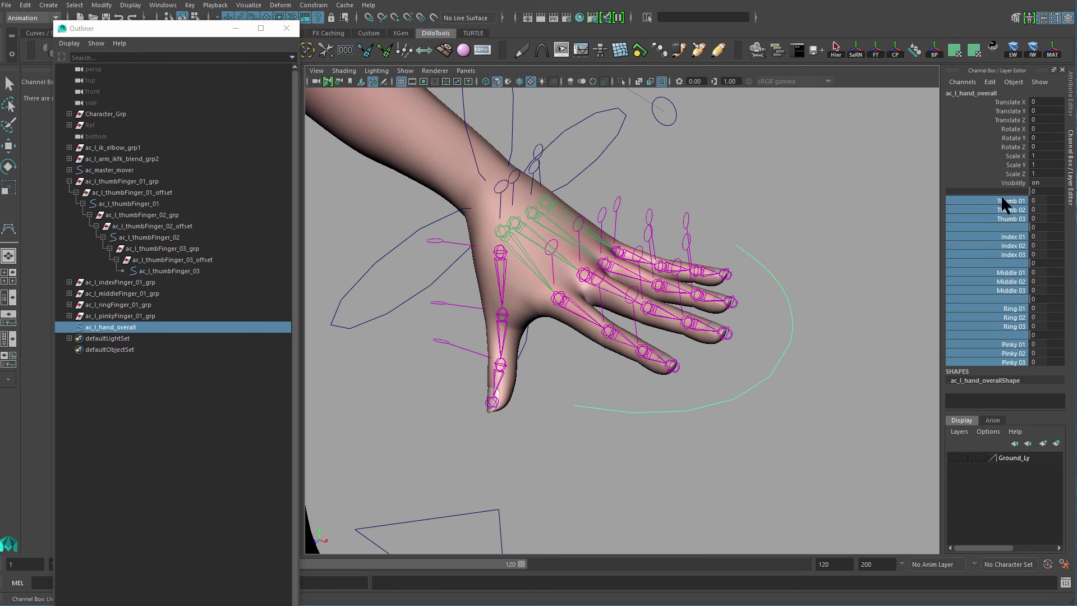
pyautogui.moveTo(795, 369); pyautogui.dragTo(807, 411, button='middle')
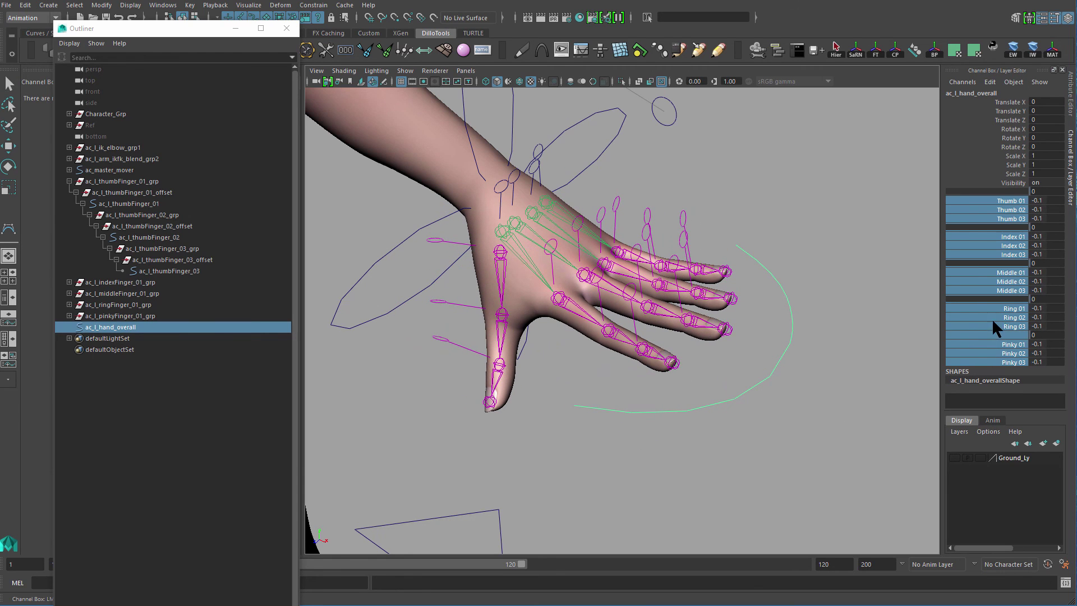
# Curl the fingers progressively with Ring 01–03 at 1.9, Middle 01–03 at 2.7 and Index 01–03 at 3.9.
pyautogui.moveTo(1010, 308); pyautogui.dragTo(1009, 323)
pyautogui.moveTo(782, 394); pyautogui.dragTo(795, 395, button='middle')
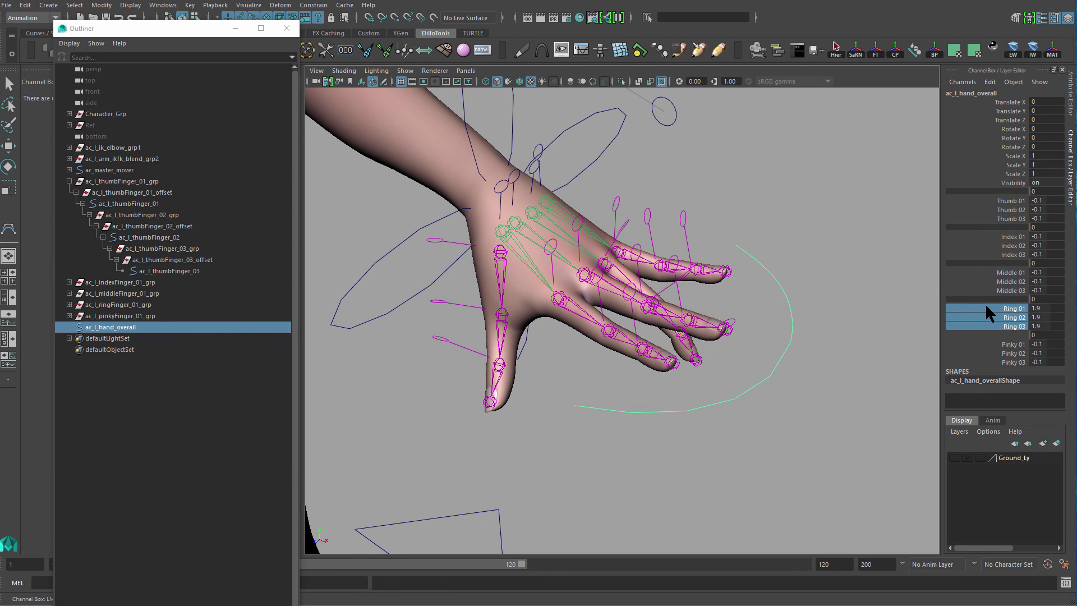
pyautogui.moveTo(1010, 273); pyautogui.dragTo(1009, 291)
pyautogui.moveTo(839, 377); pyautogui.dragTo(851, 376, button='middle')
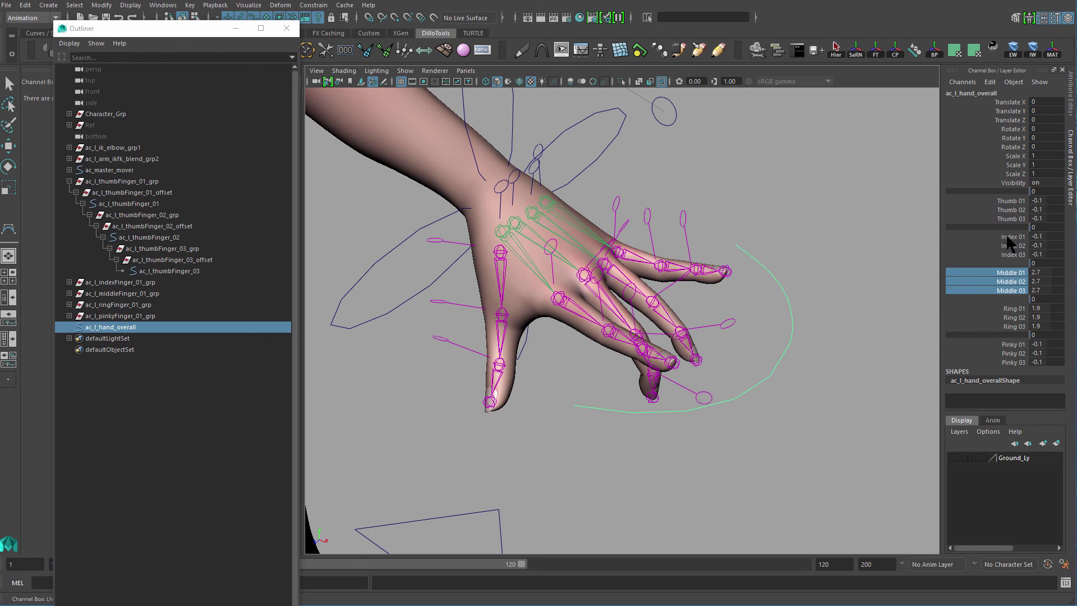
pyautogui.moveTo(1009, 237); pyautogui.dragTo(1011, 255)
pyautogui.moveTo(803, 366); pyautogui.dragTo(816, 367, button='middle')
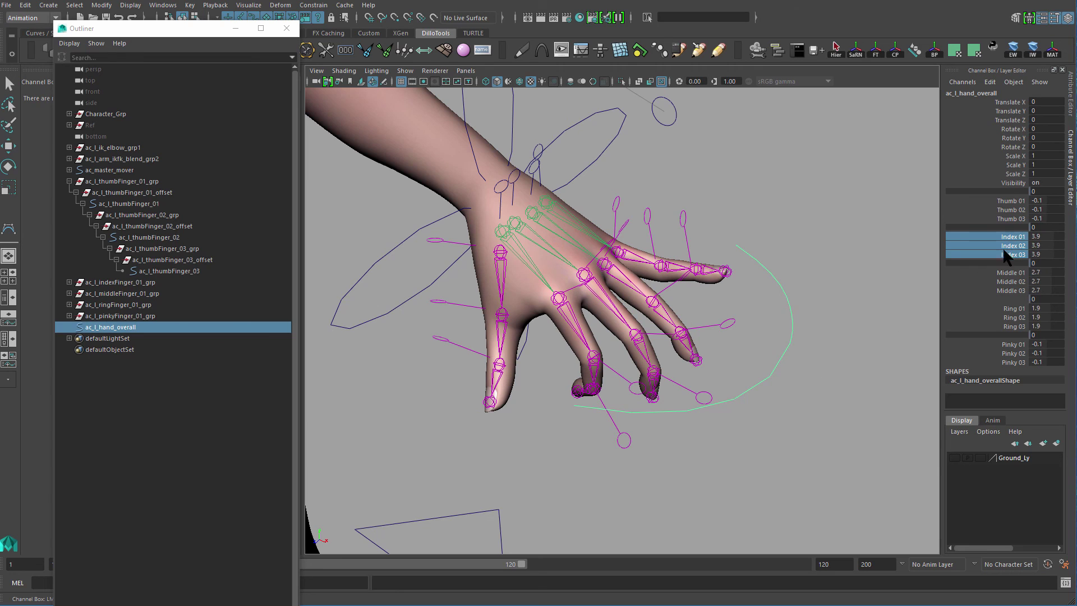
# Curl the pinky and thumb with Pinky 01–03 at 1.5 and Thumb 01–03 at 1.8.
pyautogui.moveTo(1004, 335); pyautogui.dragTo(1009, 354)
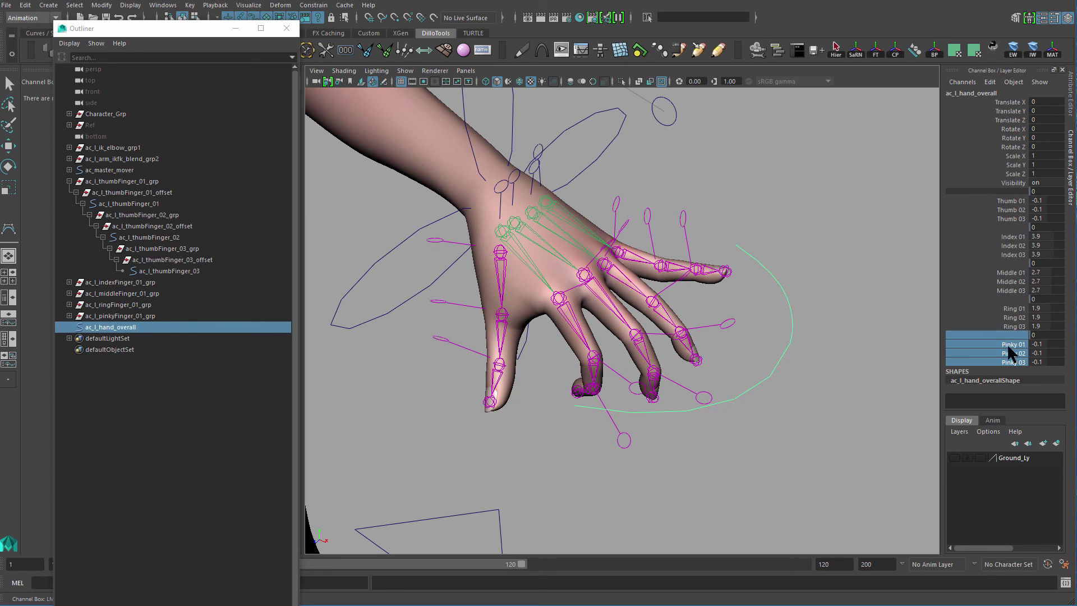
pyautogui.keyDown('alt'); pyautogui.moveTo(780, 381); pyautogui.dragTo(759, 378); pyautogui.keyUp('alt')
pyautogui.moveTo(759, 378); pyautogui.dragTo(771, 380, button='middle')
pyautogui.keyDown('alt'); pyautogui.moveTo(763, 387); pyautogui.dragTo(758, 379); pyautogui.keyUp('alt')
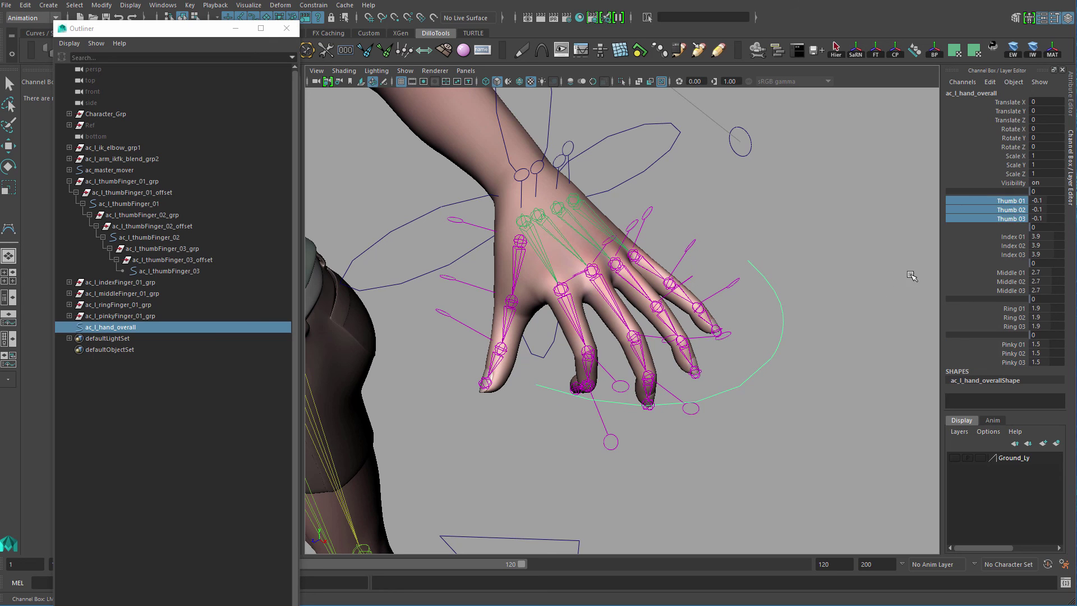
pyautogui.moveTo(1008, 200); pyautogui.dragTo(1010, 219)
pyautogui.moveTo(853, 295); pyautogui.dragTo(847, 316, button='middle')
# Try rotating an individual thumb control on top of the driven hand pose and undo the rotation.
pyautogui.moveTo(459, 387)
pyautogui.keyDown('alt'); pyautogui.mouseDown()
pyautogui.moveTo(447, 368)
pyautogui.moveTo(461, 393)
pyautogui.mouseUp(); pyautogui.keyUp('alt')
pyautogui.click(456, 374)
pyautogui.press('e')
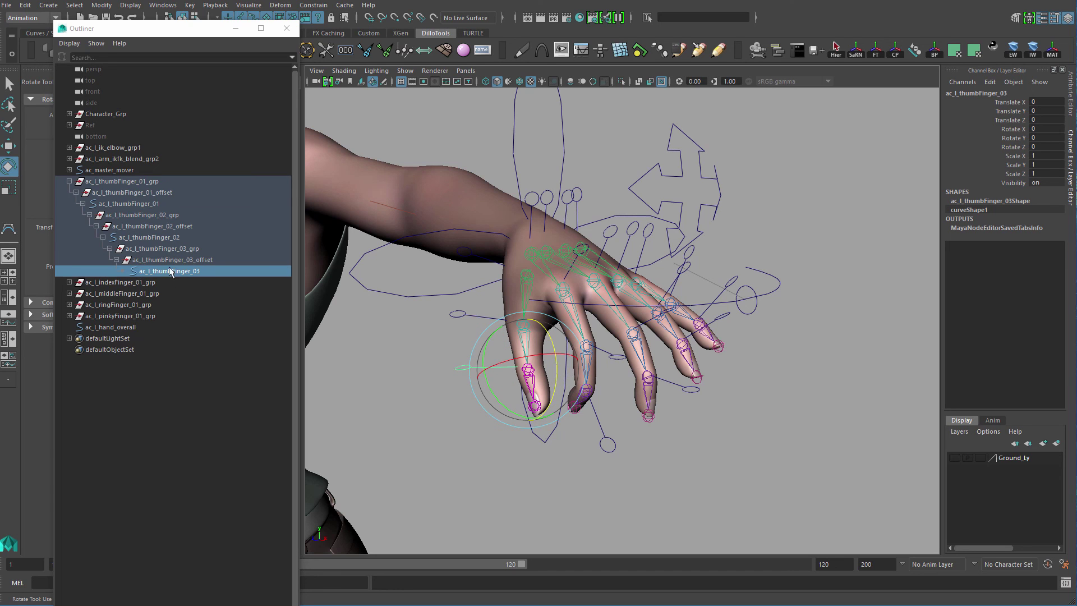
pyautogui.click(457, 315)
pyautogui.moveTo(493, 353); pyautogui.dragTo(513, 375)
pyautogui.keyDown('alt'); pyautogui.moveTo(512, 373); pyautogui.dragTo(708, 421); pyautogui.keyUp('alt')
pyautogui.hotkey('ctrl', 'z')
pyautogui.hotkey('ctrl', 'z')
pyautogui.hotkey('ctrl', 'z')
pyautogui.hotkey('ctrl', 'z')
# Reset all thumb, index, middle, ring and pinky attributes on ac_l_hand_overall to 0.
pyautogui.press('q')
pyautogui.click(788, 325)
pyautogui.click(749, 324)
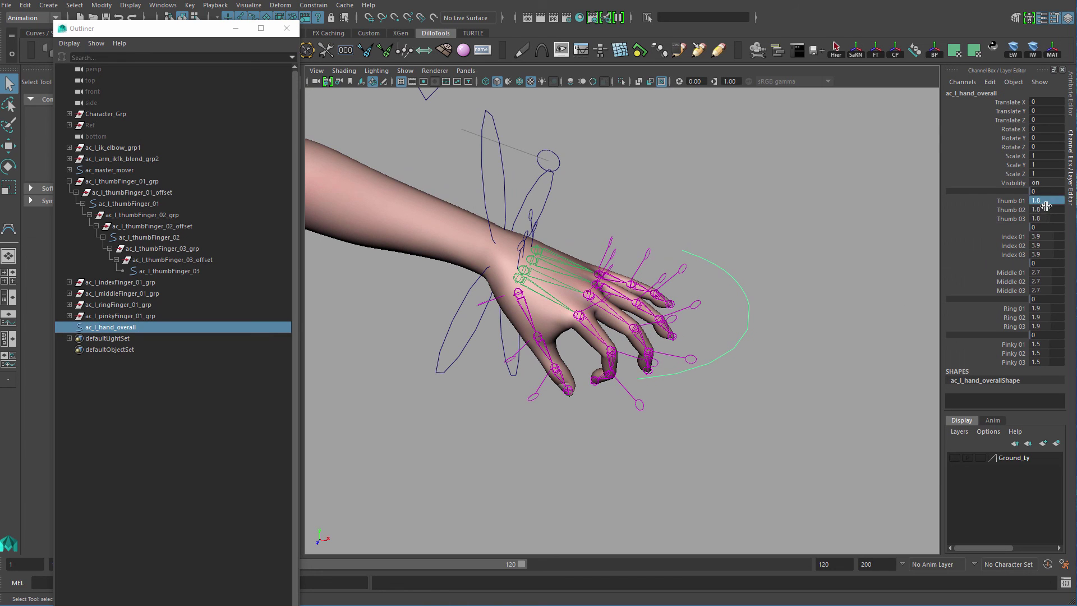
pyautogui.moveTo(1046, 206); pyautogui.dragTo(1060, 339)
pyautogui.write('0')
pyautogui.press('Return')
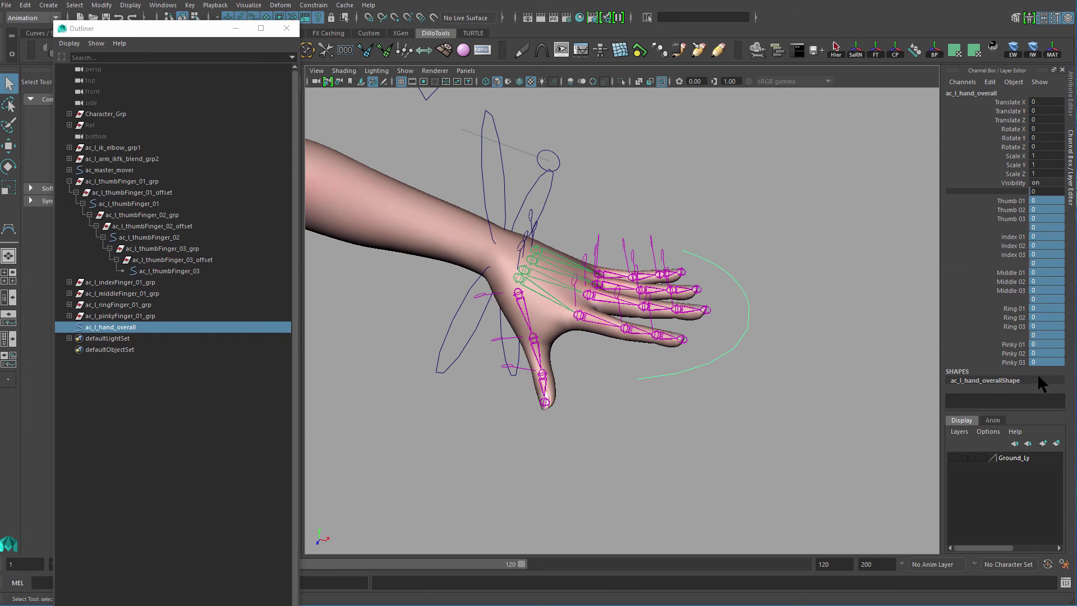
# Examine the left arm and hand with their rig controls from several angles and distances.
pyautogui.keyDown('alt'); pyautogui.moveTo(628, 387); pyautogui.dragTo(538, 414); pyautogui.keyUp('alt')
pyautogui.keyDown('alt'); pyautogui.moveTo(628, 406); pyautogui.dragTo(576, 392, button='right'); pyautogui.keyUp('alt')
pyautogui.keyDown('alt'); pyautogui.moveTo(577, 392); pyautogui.dragTo(696, 379); pyautogui.keyUp('alt')
pyautogui.click(706, 378)
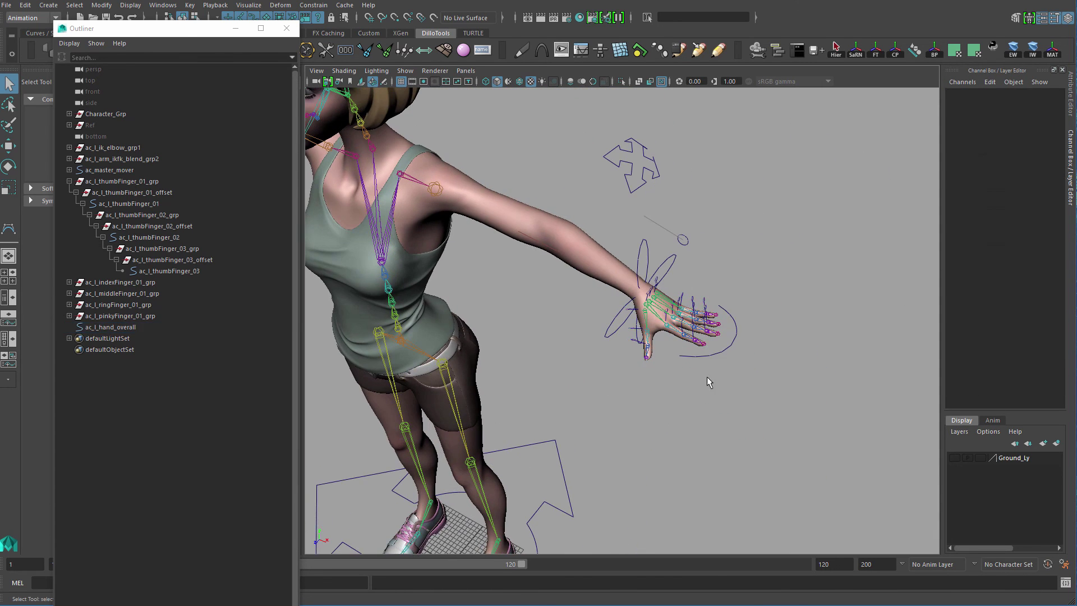
pyautogui.keyDown('alt'); pyautogui.moveTo(668, 334); pyautogui.dragTo(729, 297, button='right'); pyautogui.keyUp('alt')
pyautogui.keyDown('alt'); pyautogui.moveTo(572, 408); pyautogui.dragTo(948, 508, button='middle'); pyautogui.keyUp('alt')
pyautogui.keyDown('alt'); pyautogui.moveTo(561, 268); pyautogui.dragTo(501, 262, button='right'); pyautogui.keyUp('alt')
pyautogui.keyDown('alt'); pyautogui.moveTo(691, 344); pyautogui.dragTo(526, 318); pyautogui.keyUp('alt')
pyautogui.keyDown('alt'); pyautogui.moveTo(676, 393); pyautogui.dragTo(471, 317, button='middle'); pyautogui.keyUp('alt')
pyautogui.keyDown('alt'); pyautogui.moveTo(633, 342); pyautogui.dragTo(563, 336); pyautogui.keyUp('alt')
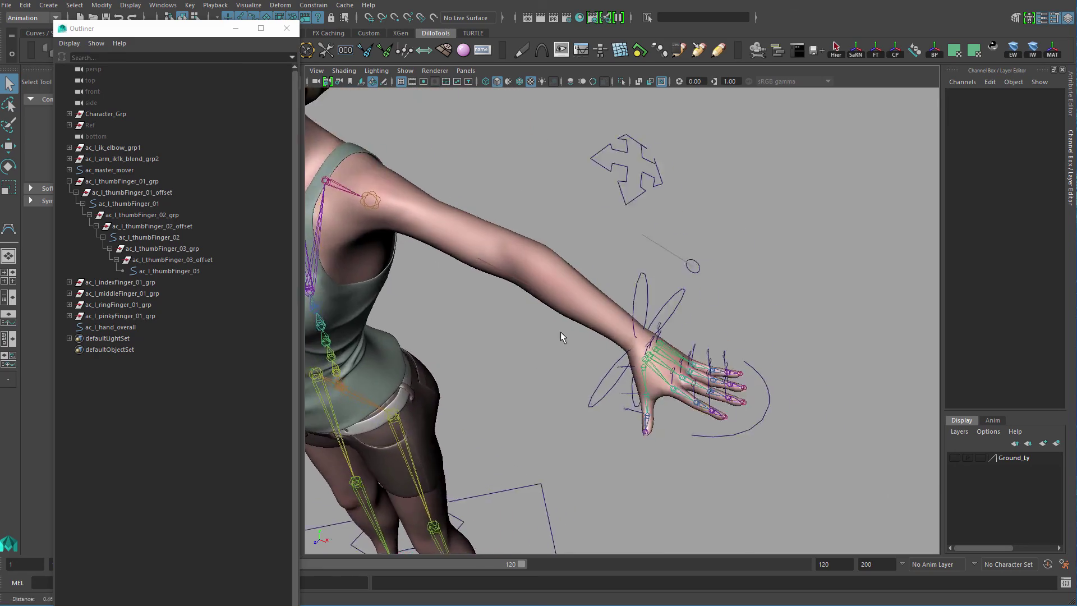
pyautogui.keyDown('alt'); pyautogui.moveTo(563, 336); pyautogui.dragTo(634, 342, button='right'); pyautogui.keyUp('alt')
pyautogui.keyDown('alt'); pyautogui.moveTo(611, 387); pyautogui.dragTo(656, 367); pyautogui.keyUp('alt')
pyautogui.keyDown('alt'); pyautogui.moveTo(656, 367); pyautogui.dragTo(624, 362, button='right'); pyautogui.keyUp('alt')
pyautogui.keyDown('alt'); pyautogui.moveTo(624, 361); pyautogui.dragTo(676, 410); pyautogui.keyUp('alt')
pyautogui.keyDown('alt'); pyautogui.moveTo(675, 410); pyautogui.dragTo(680, 453, button='right'); pyautogui.keyUp('alt')
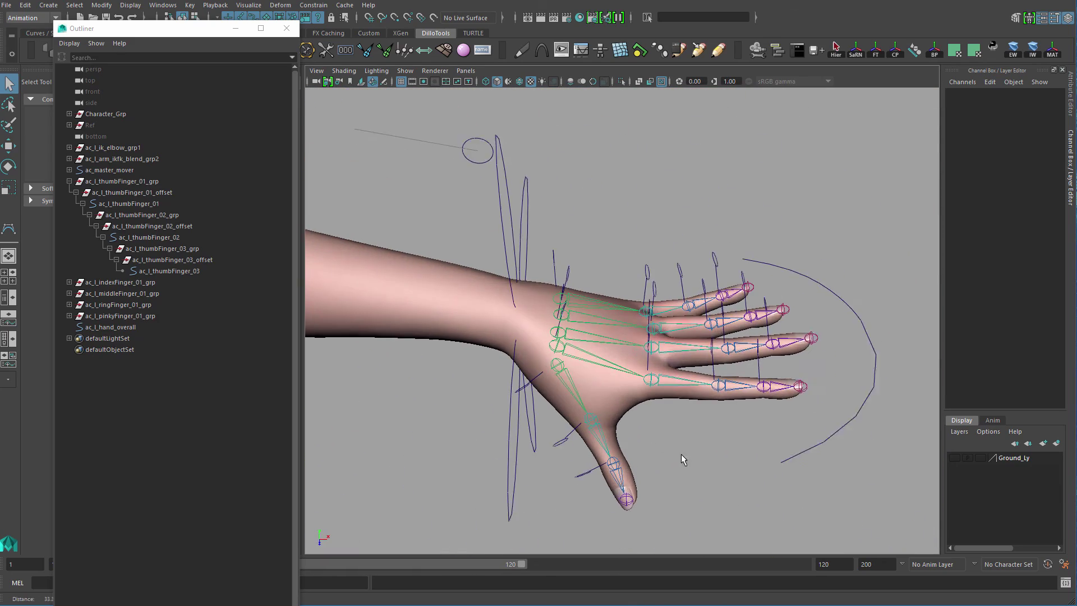
pyautogui.keyDown('alt'); pyautogui.moveTo(681, 453); pyautogui.dragTo(675, 471); pyautogui.keyUp('alt')
# Select the base bind joints of the pinky, ring, middle, index and thumb to inspect their chains, and clear the selection.
pyautogui.click(572, 403)
pyautogui.click(617, 348)
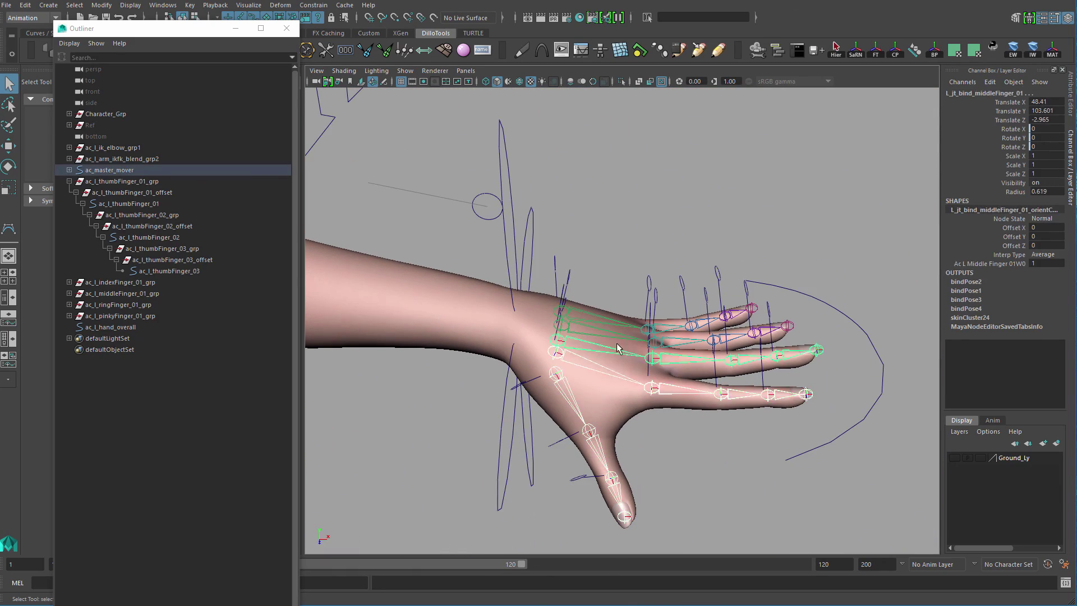
pyautogui.keyDown('shift'); pyautogui.click(616, 318); pyautogui.keyUp('shift')
pyautogui.keyDown('alt'); pyautogui.moveTo(665, 318); pyautogui.dragTo(618, 326); pyautogui.keyUp('alt')
pyautogui.click(618, 310)
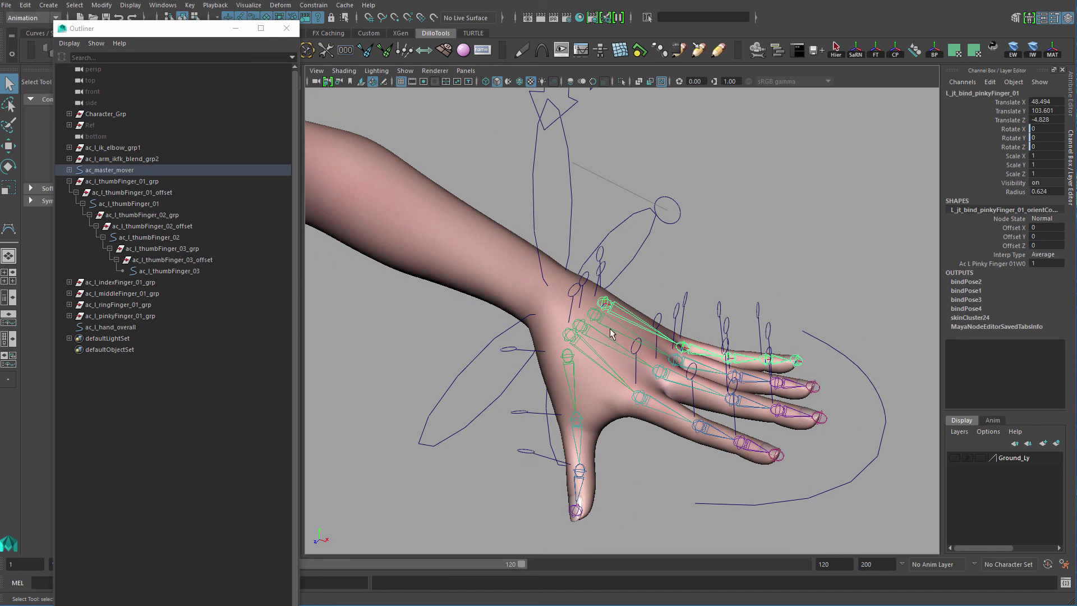
pyautogui.keyDown('shift'); pyautogui.click(603, 323); pyautogui.keyUp('shift')
pyautogui.keyDown('shift'); pyautogui.click(593, 335); pyautogui.keyUp('shift')
pyautogui.keyDown('shift'); pyautogui.click(578, 346); pyautogui.keyUp('shift')
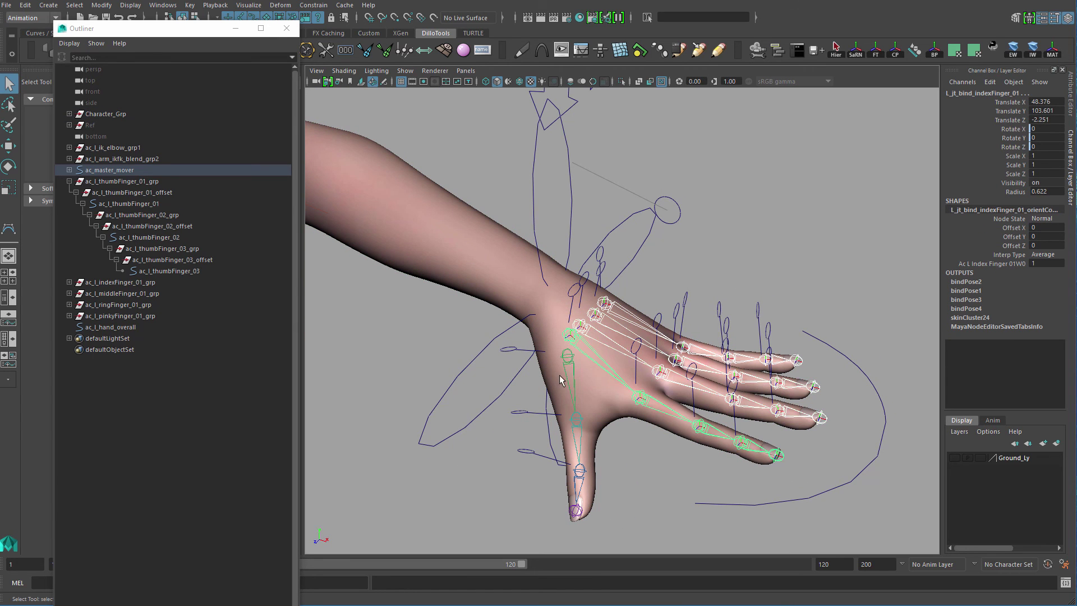
pyautogui.keyDown('shift'); pyautogui.click(565, 370); pyautogui.keyUp('shift')
pyautogui.keyDown('alt'); pyautogui.moveTo(527, 438); pyautogui.dragTo(592, 430); pyautogui.keyUp('alt')
pyautogui.click(621, 273)
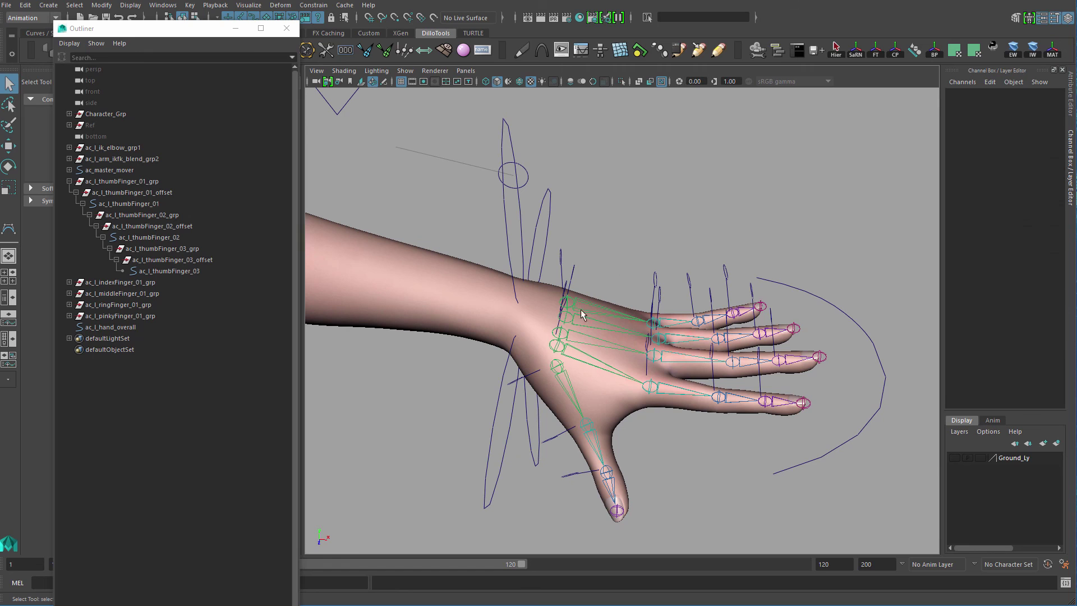
# Collapse ac_l_thumbFinger_01_grp and expand ac_master_mover and L_hand_rig to inspect the rig hierarchy.
pyautogui.click(69, 181)
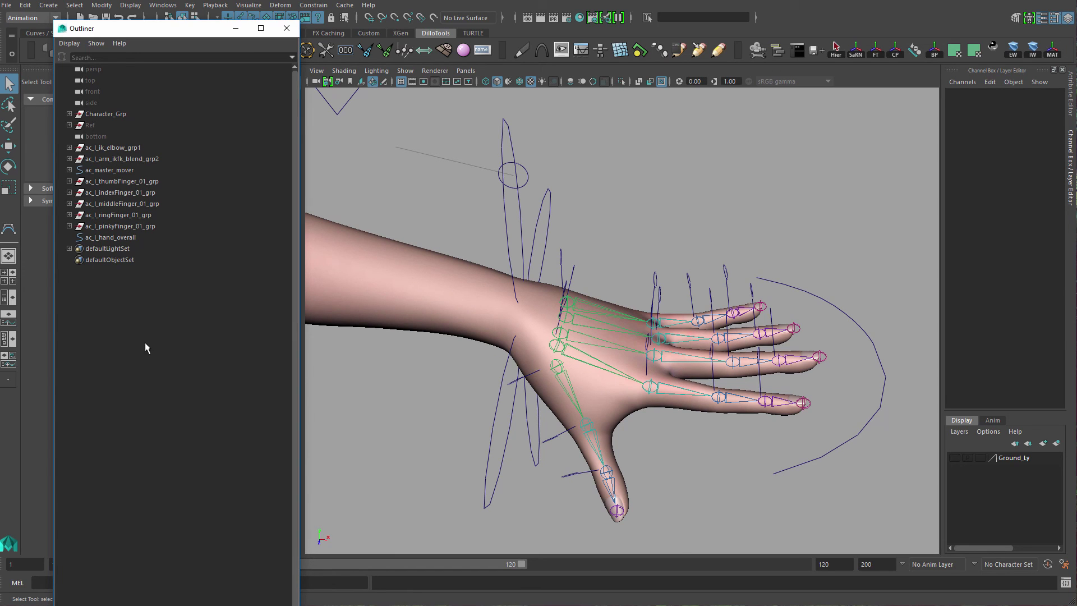
pyautogui.click(119, 171)
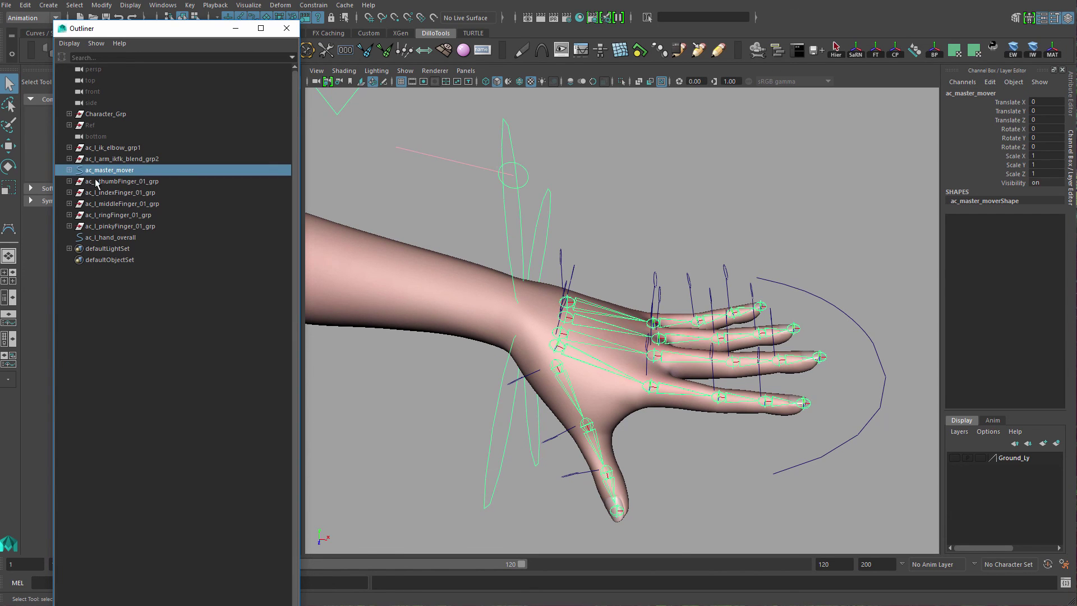
pyautogui.click(69, 170)
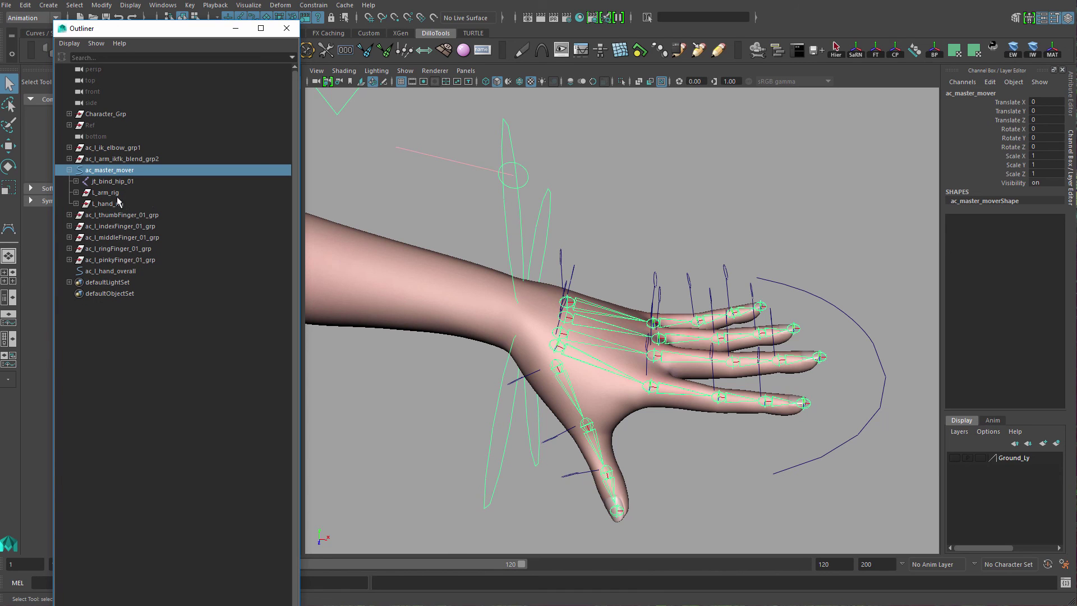
pyautogui.click(134, 331)
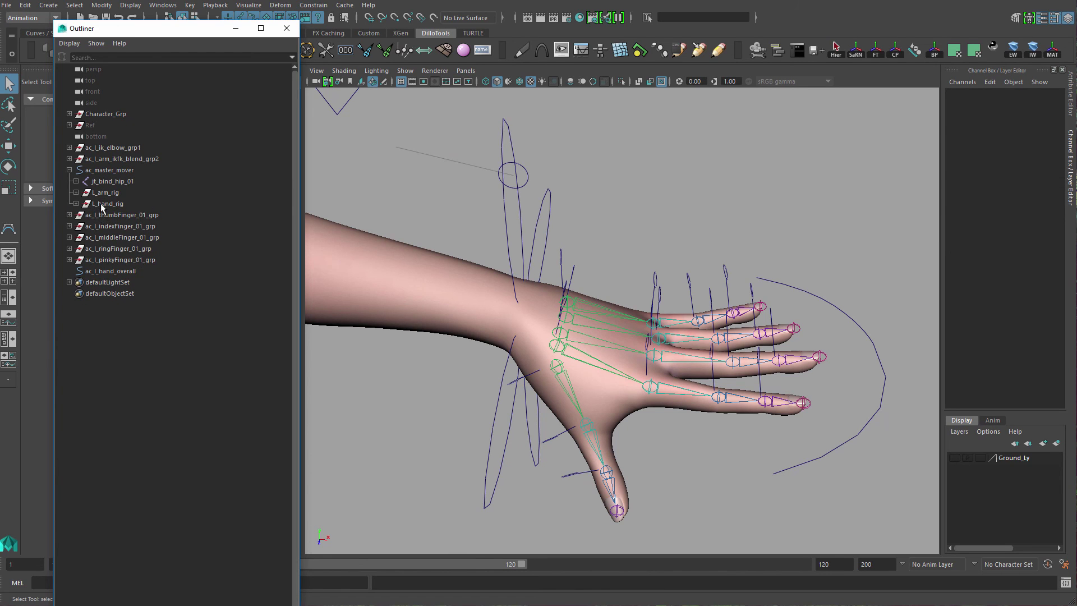
pyautogui.click(100, 203)
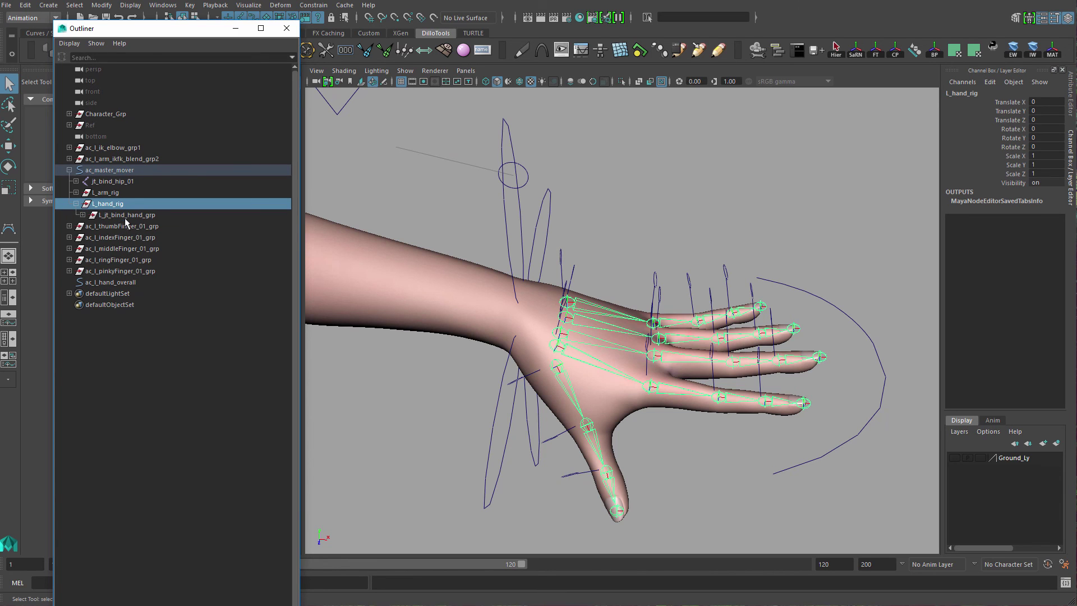
pyautogui.click(125, 218)
# Select the finger groups from ac_l_thumbFinger_01_grp to ac_l_pinkyFinger_01_grp to inspect their controls, and clear the selection.
pyautogui.click(139, 228)
pyautogui.keyDown('shift'); pyautogui.click(146, 273); pyautogui.keyUp('shift')
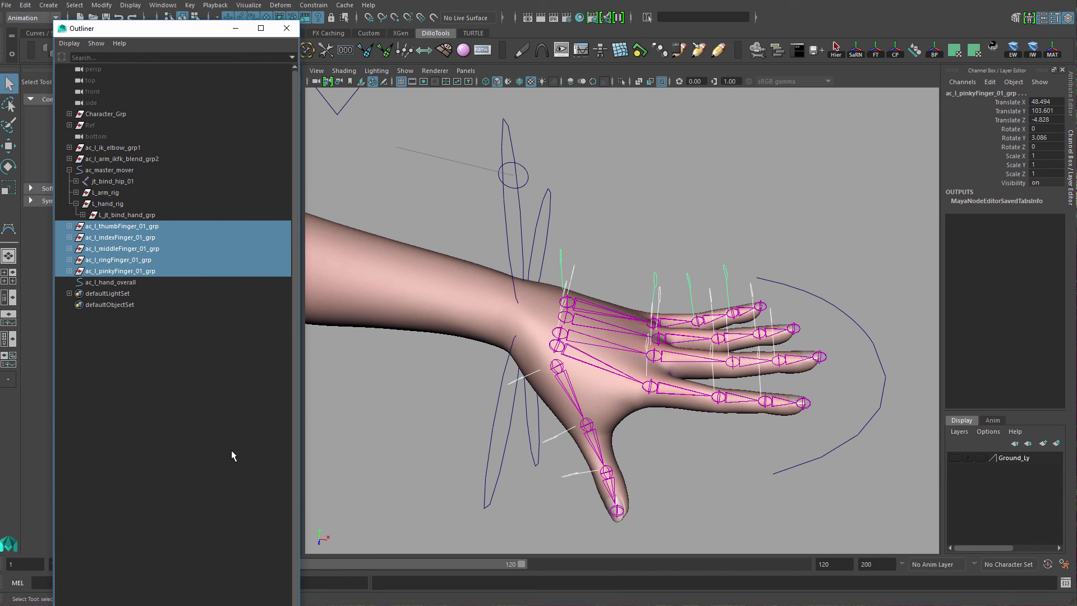
pyautogui.keyDown('alt'); pyautogui.moveTo(572, 417); pyautogui.dragTo(506, 405); pyautogui.keyUp('alt')
pyautogui.click(396, 371)
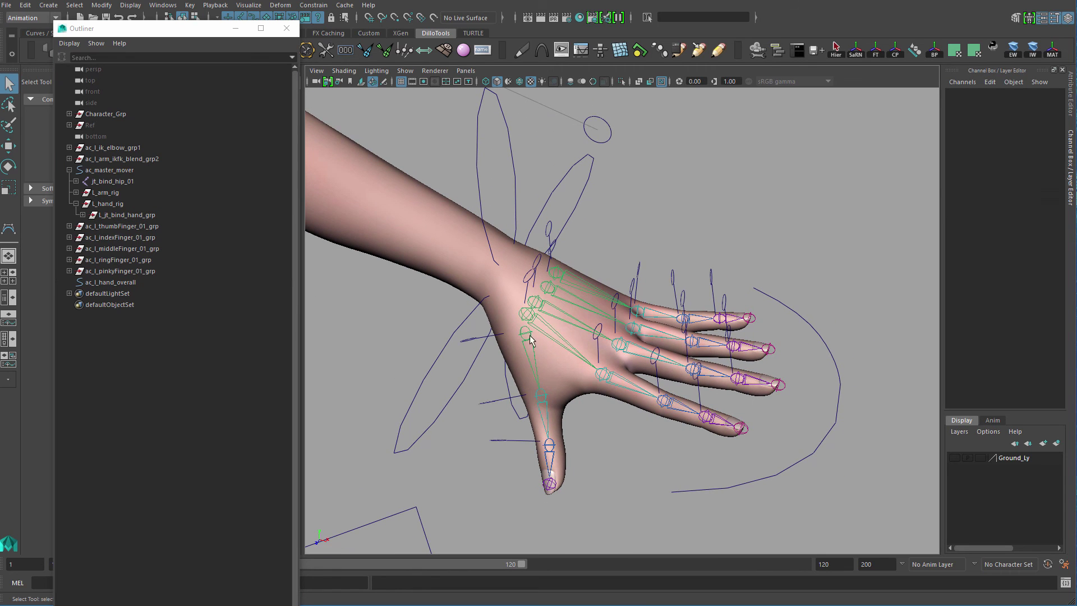
# Try rotating ac_l_ik_wrist to check whether the fingers follow the hand, and undo the rotation.
pyautogui.scroll(-4, 652, 318)
pyautogui.keyDown('alt'); pyautogui.moveTo(652, 320); pyautogui.dragTo(601, 276); pyautogui.keyUp('alt')
pyautogui.click(533, 196)
pyautogui.press('e')
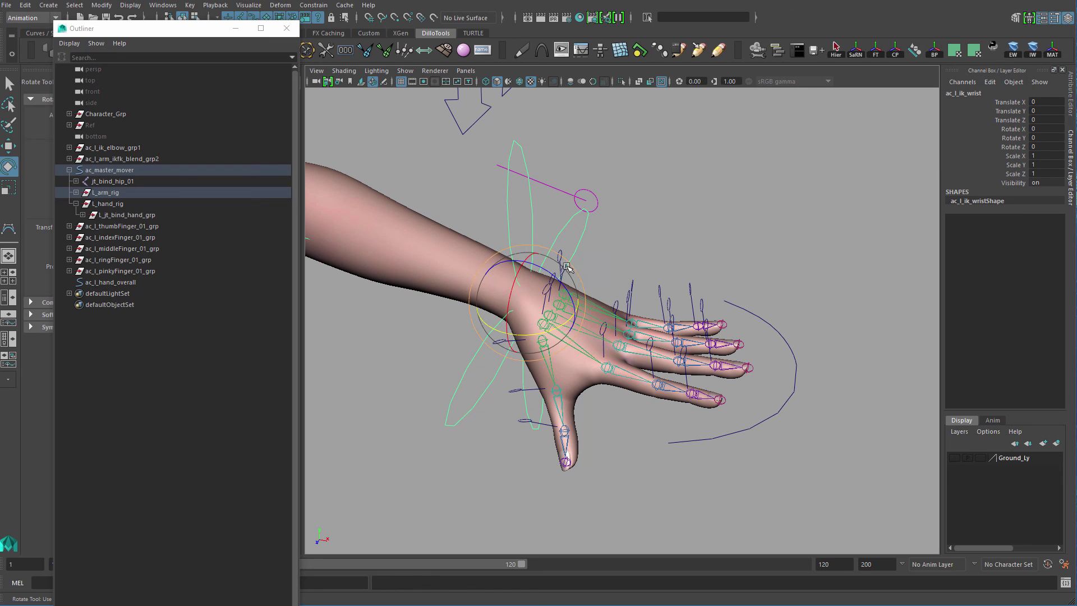
pyautogui.moveTo(558, 276); pyautogui.dragTo(524, 250)
pyautogui.hotkey('ctrl', 'z')
# Switch the arm to FK with ac_l_arm_ikfk_blend and test-rotate ac_l_fk_wrist to about -60.8 in Rotate Z.
pyautogui.press('q')
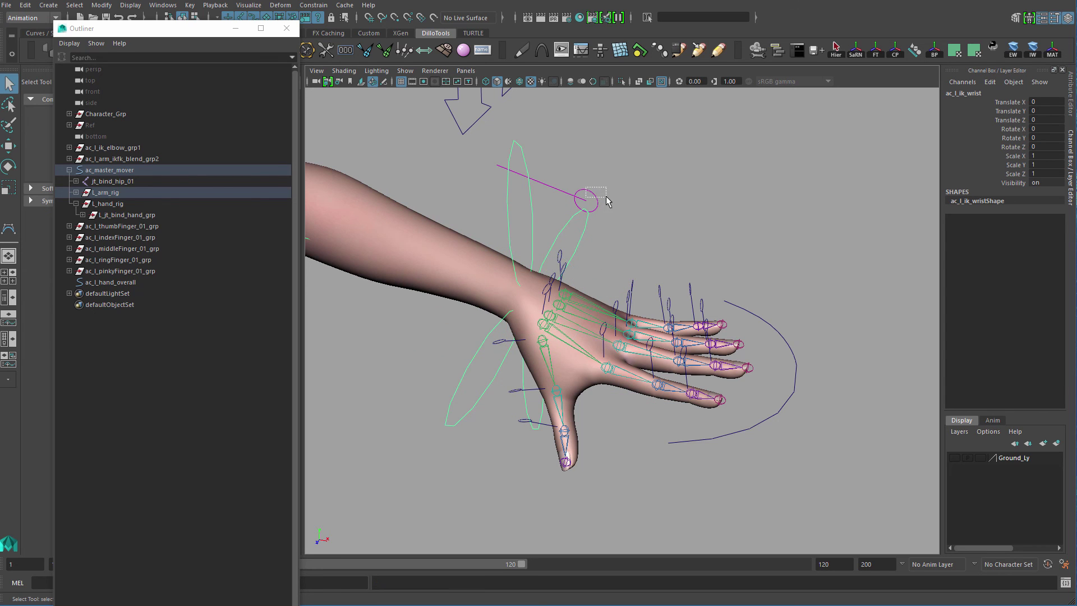
pyautogui.press('w')
pyautogui.moveTo(607, 201); pyautogui.dragTo(400, 141)
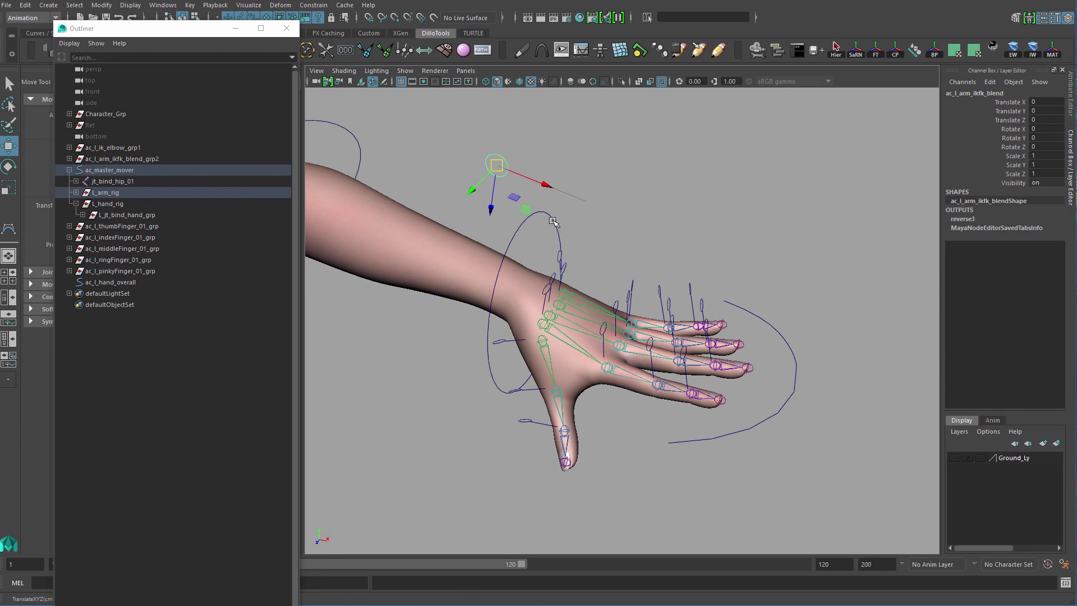
pyautogui.click(552, 221)
pyautogui.press('e')
pyautogui.moveTo(523, 261); pyautogui.dragTo(565, 264)
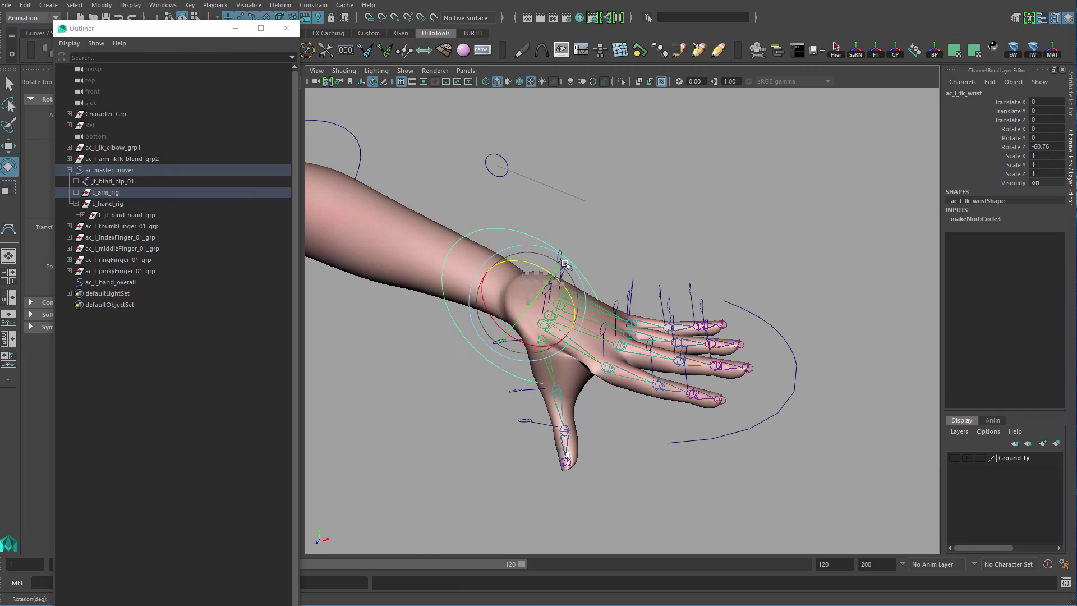
# Move ac_l_arm_ikfk_blend back to return the arm to IK, and clear the selection.
pyautogui.click(495, 164)
pyautogui.press('w')
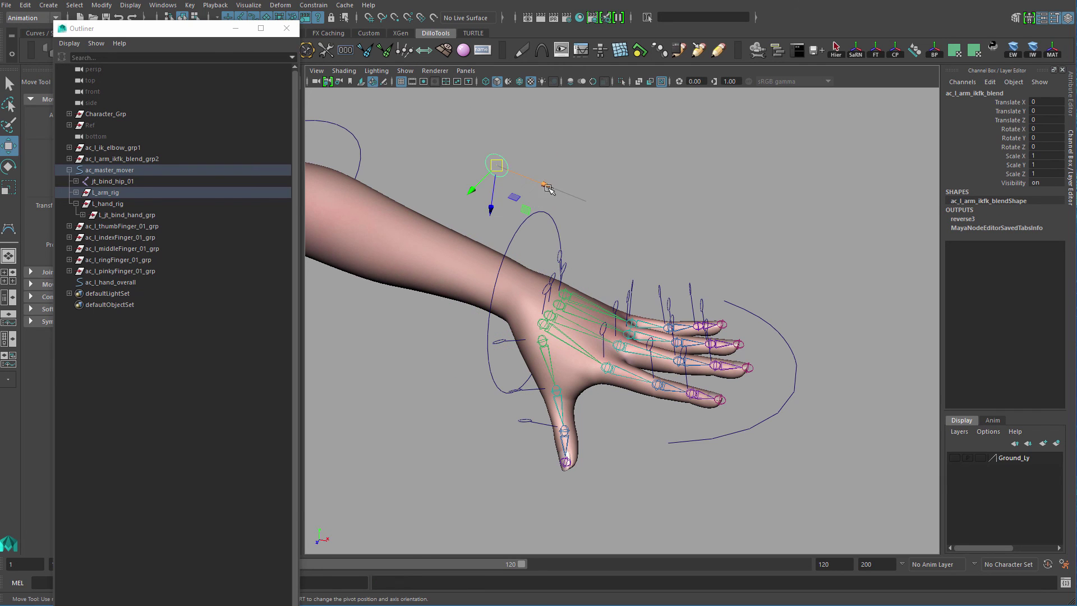
pyautogui.moveTo(548, 189); pyautogui.dragTo(614, 218)
pyautogui.click(798, 488)
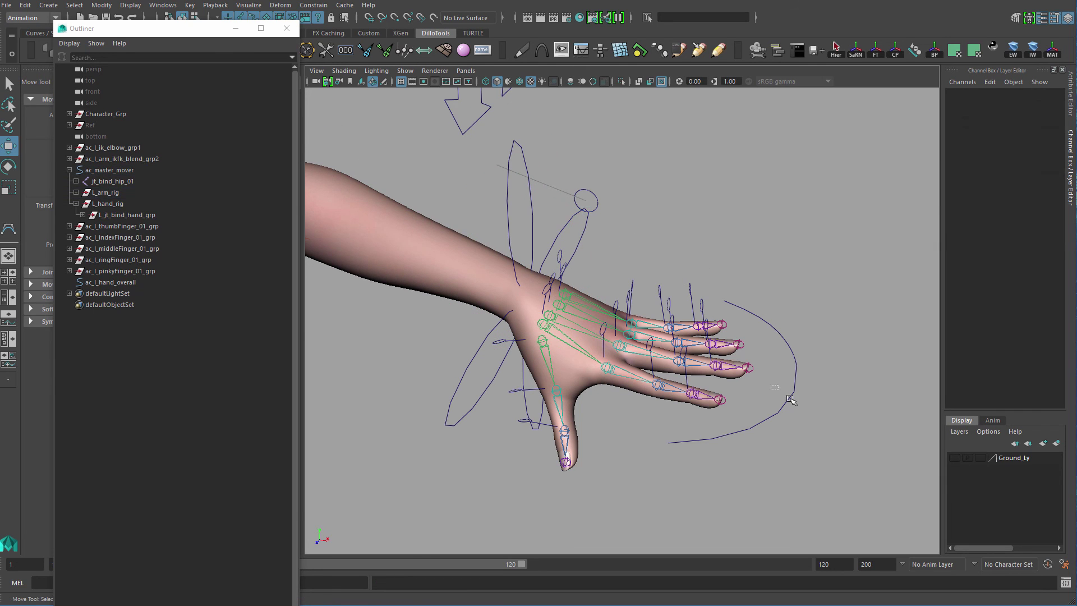
# Select the five finger groups together with ac_l_hand_overall and collapse L_hand_rig.
pyautogui.moveTo(774, 386); pyautogui.dragTo(814, 423)
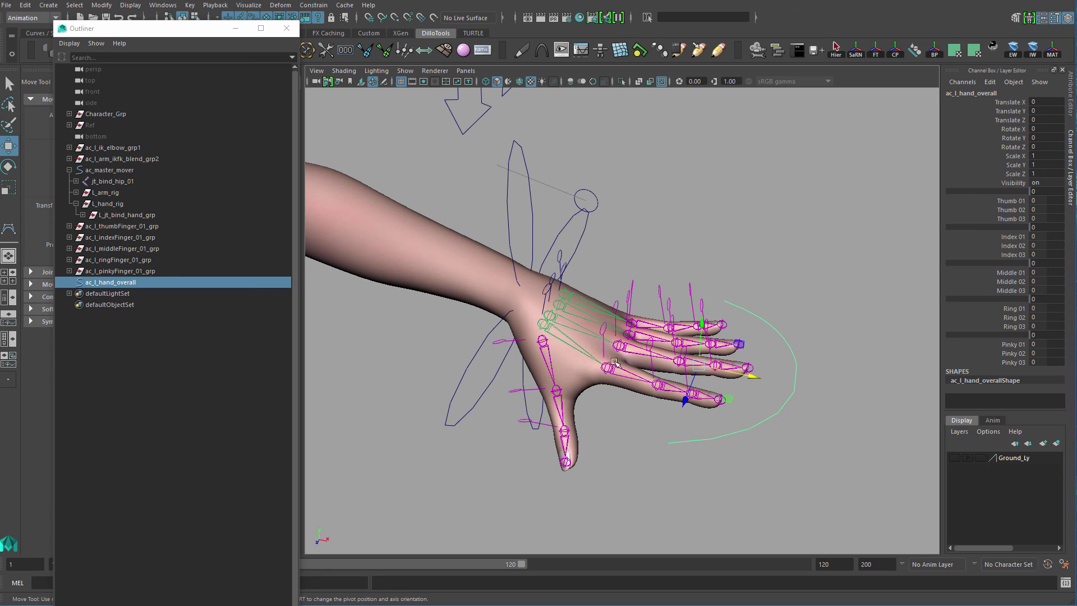
pyautogui.click(828, 302)
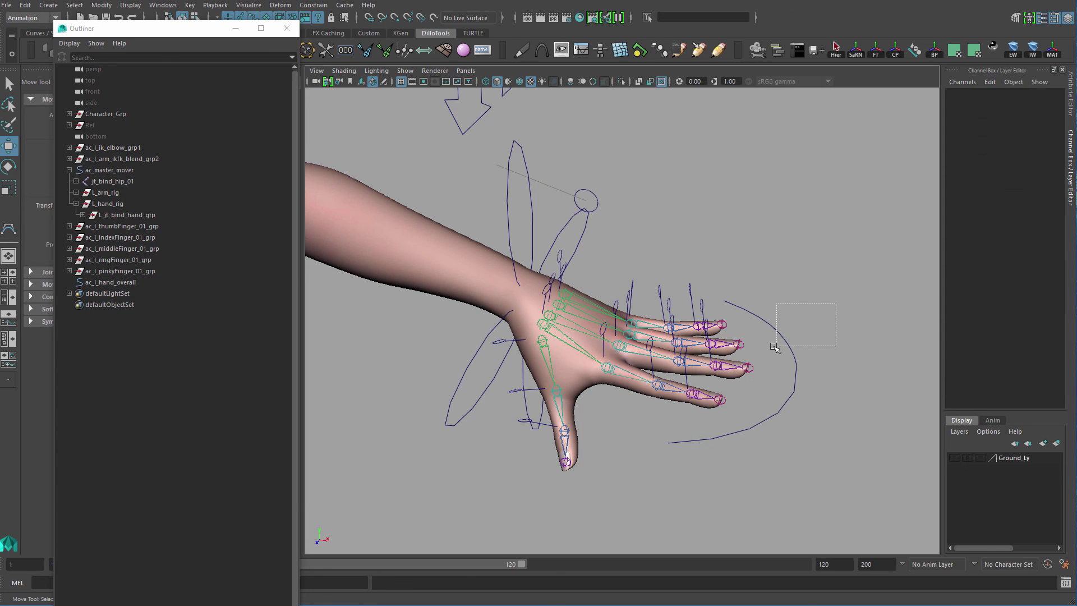
pyautogui.moveTo(770, 347); pyautogui.dragTo(769, 349)
pyautogui.click(810, 270)
pyautogui.click(145, 227)
pyautogui.keyDown('shift'); pyautogui.click(156, 280); pyautogui.keyUp('shift')
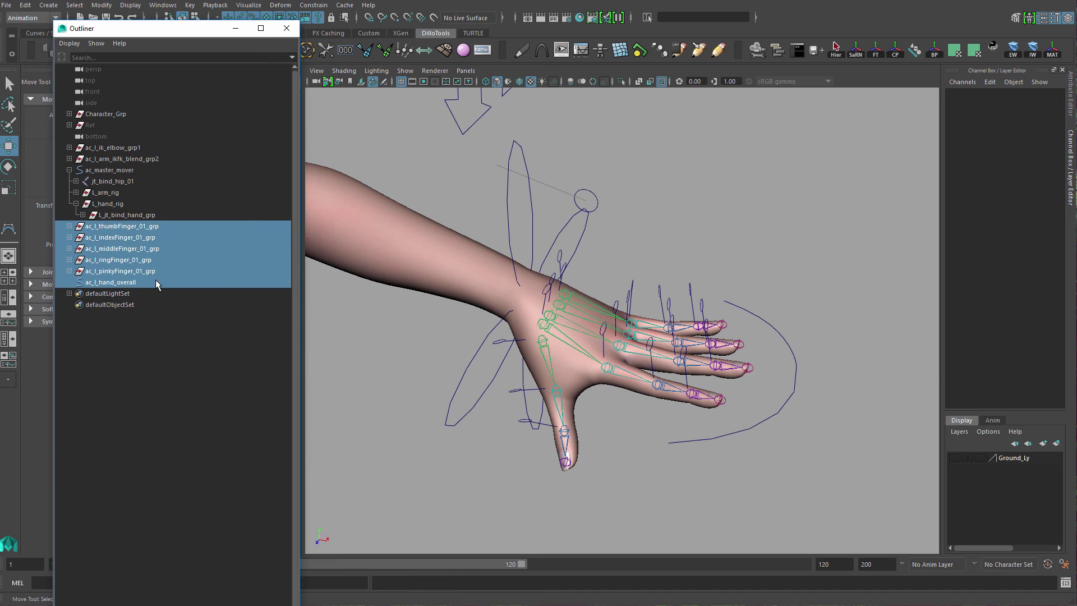
pyautogui.click(76, 204)
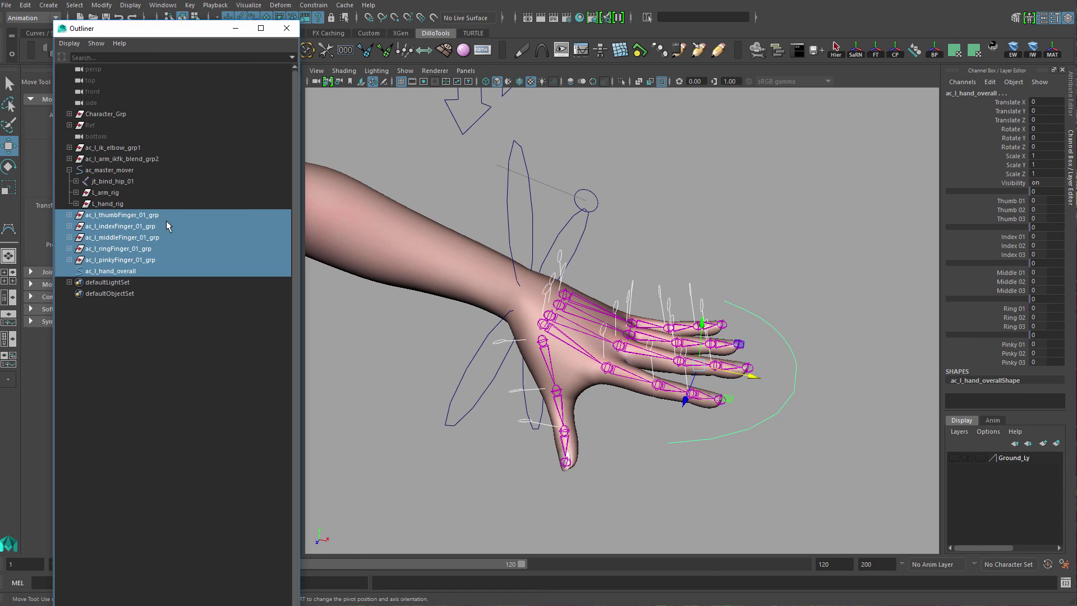
pyautogui.keyDown('alt'); pyautogui.moveTo(666, 325); pyautogui.dragTo(768, 345); pyautogui.keyUp('alt')
pyautogui.click(825, 300)
pyautogui.keyDown('alt'); pyautogui.moveTo(734, 383); pyautogui.dragTo(493, 314); pyautogui.keyUp('alt')
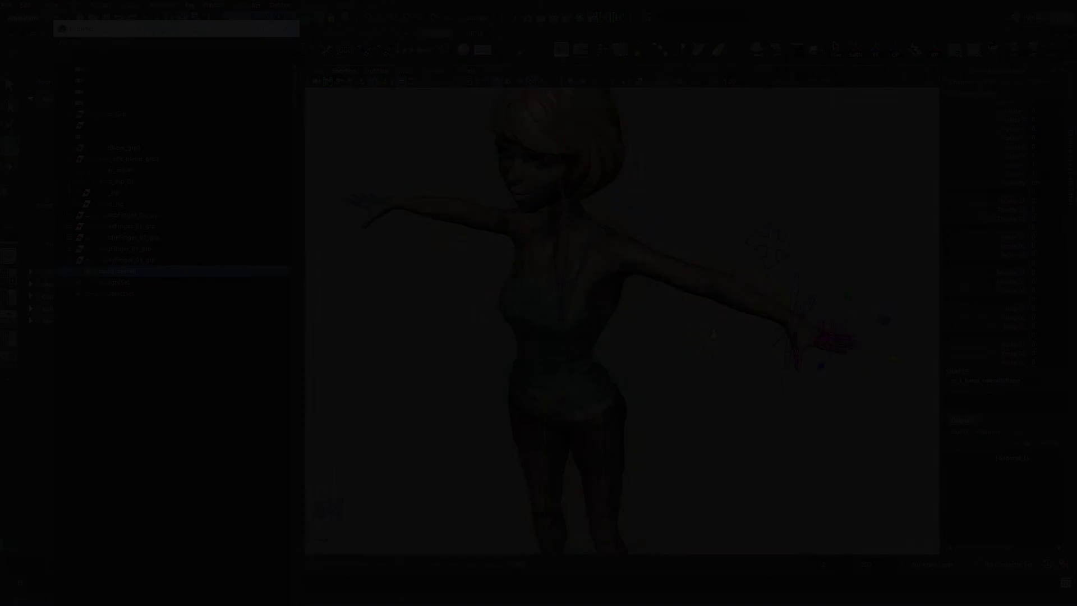